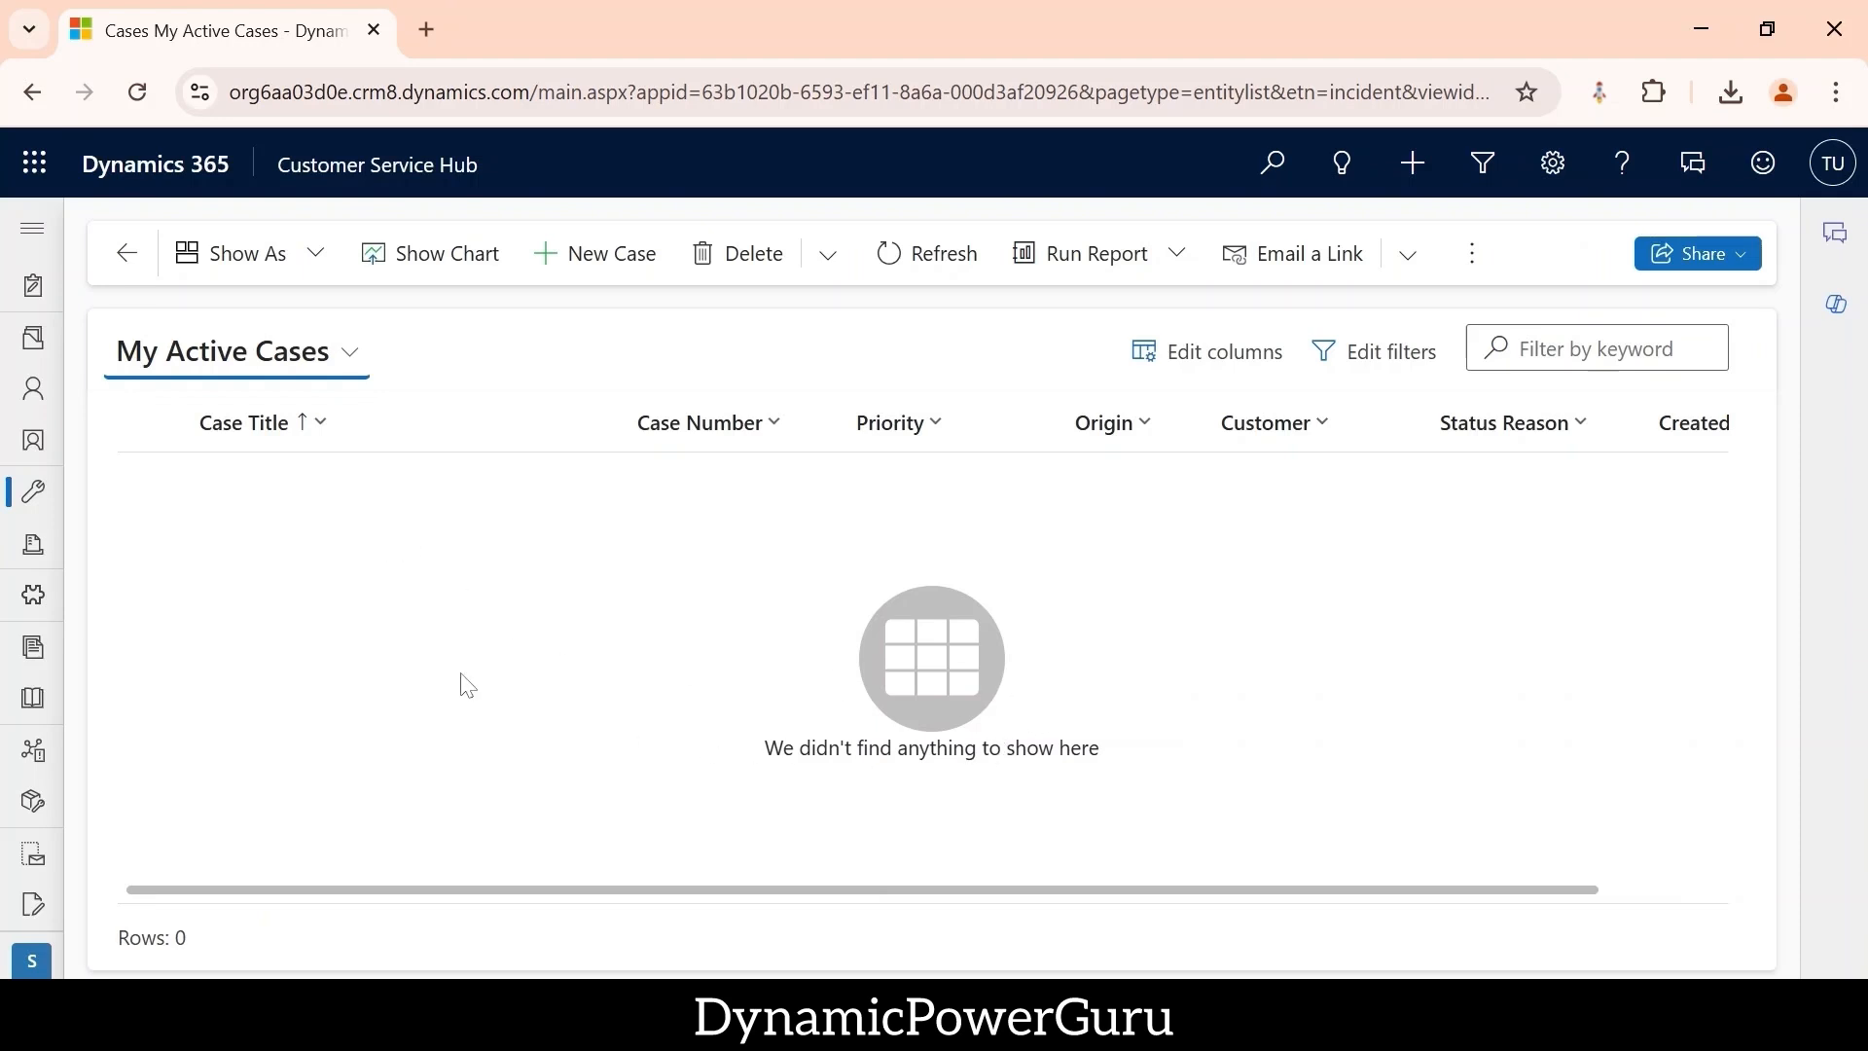
- Open a blank new case form and look over its fields
{"action": "left_click", "coordinate": [603, 261]}
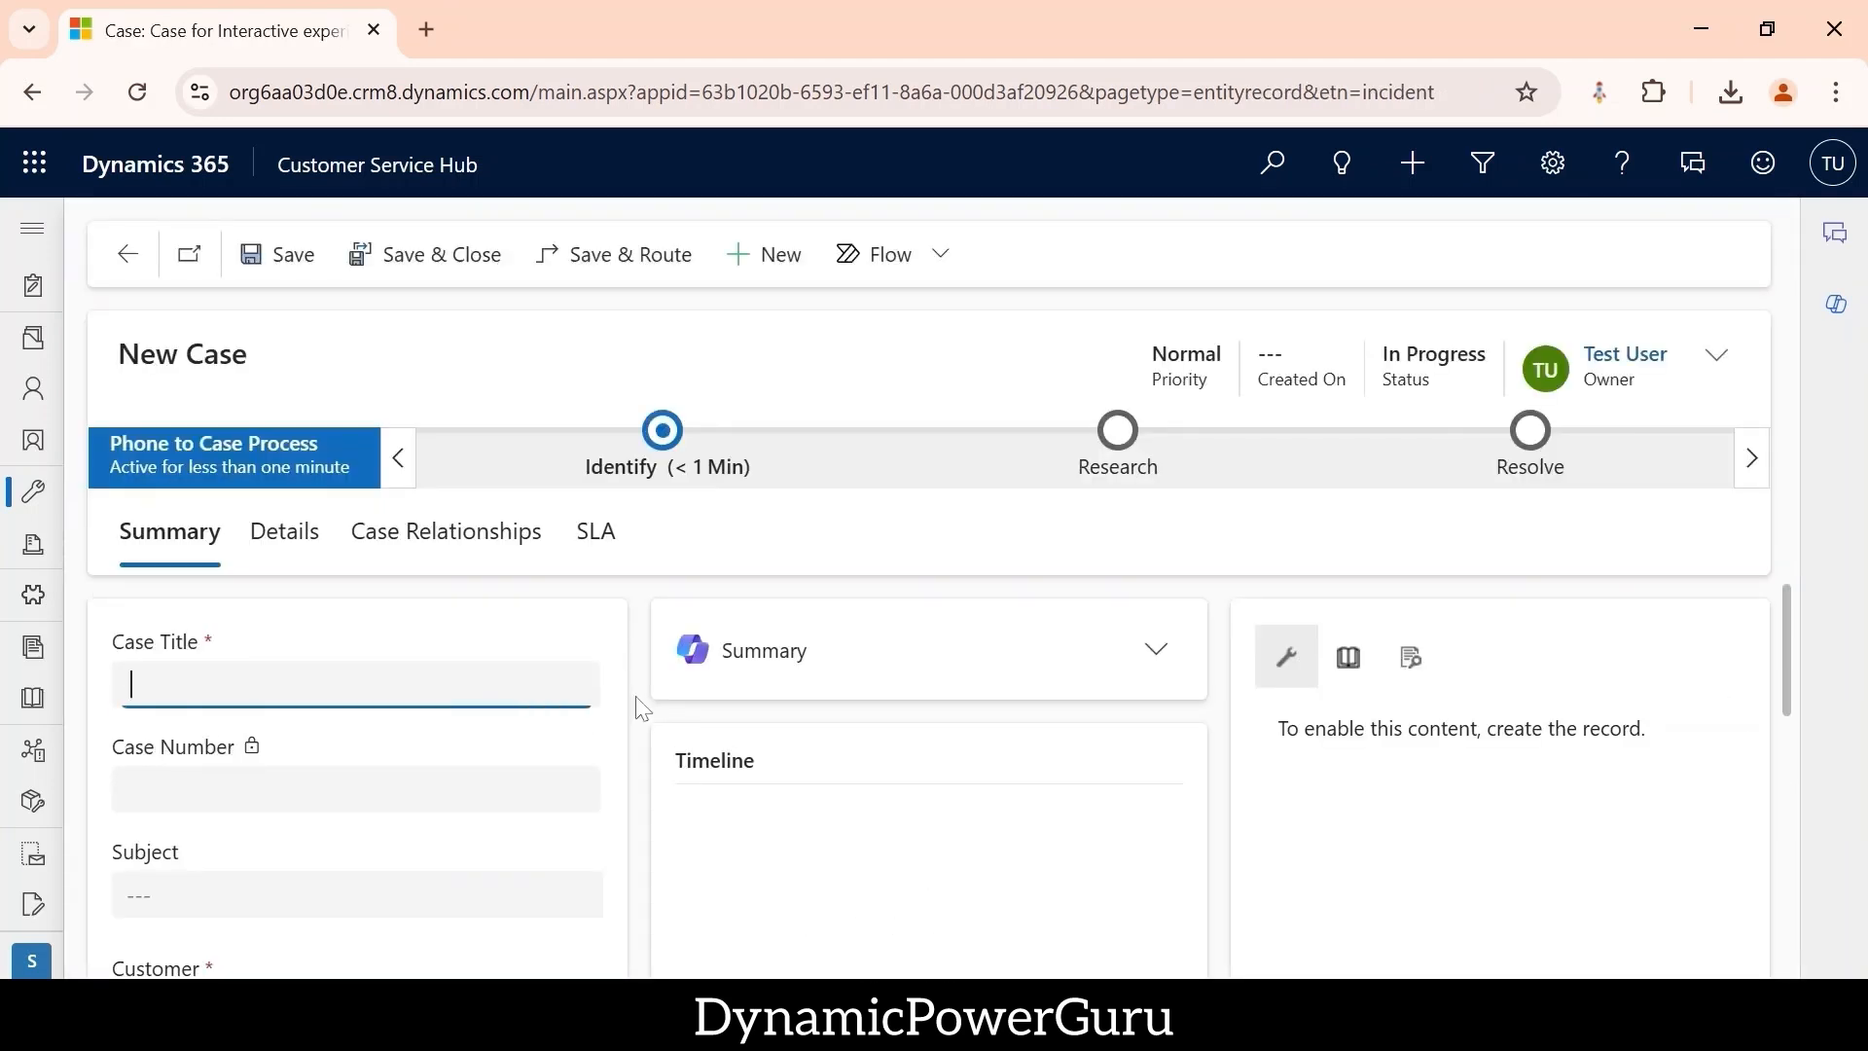
{"action": "scroll", "coordinate": [642, 708], "scroll_direction": "down", "scroll_amount": 2}
{"action": "scroll", "coordinate": [634, 697], "scroll_direction": "up", "scroll_amount": 2}
- Switch to the Customer Service admin center app and open its Service terms page
{"action": "left_click", "coordinate": [376, 186]}
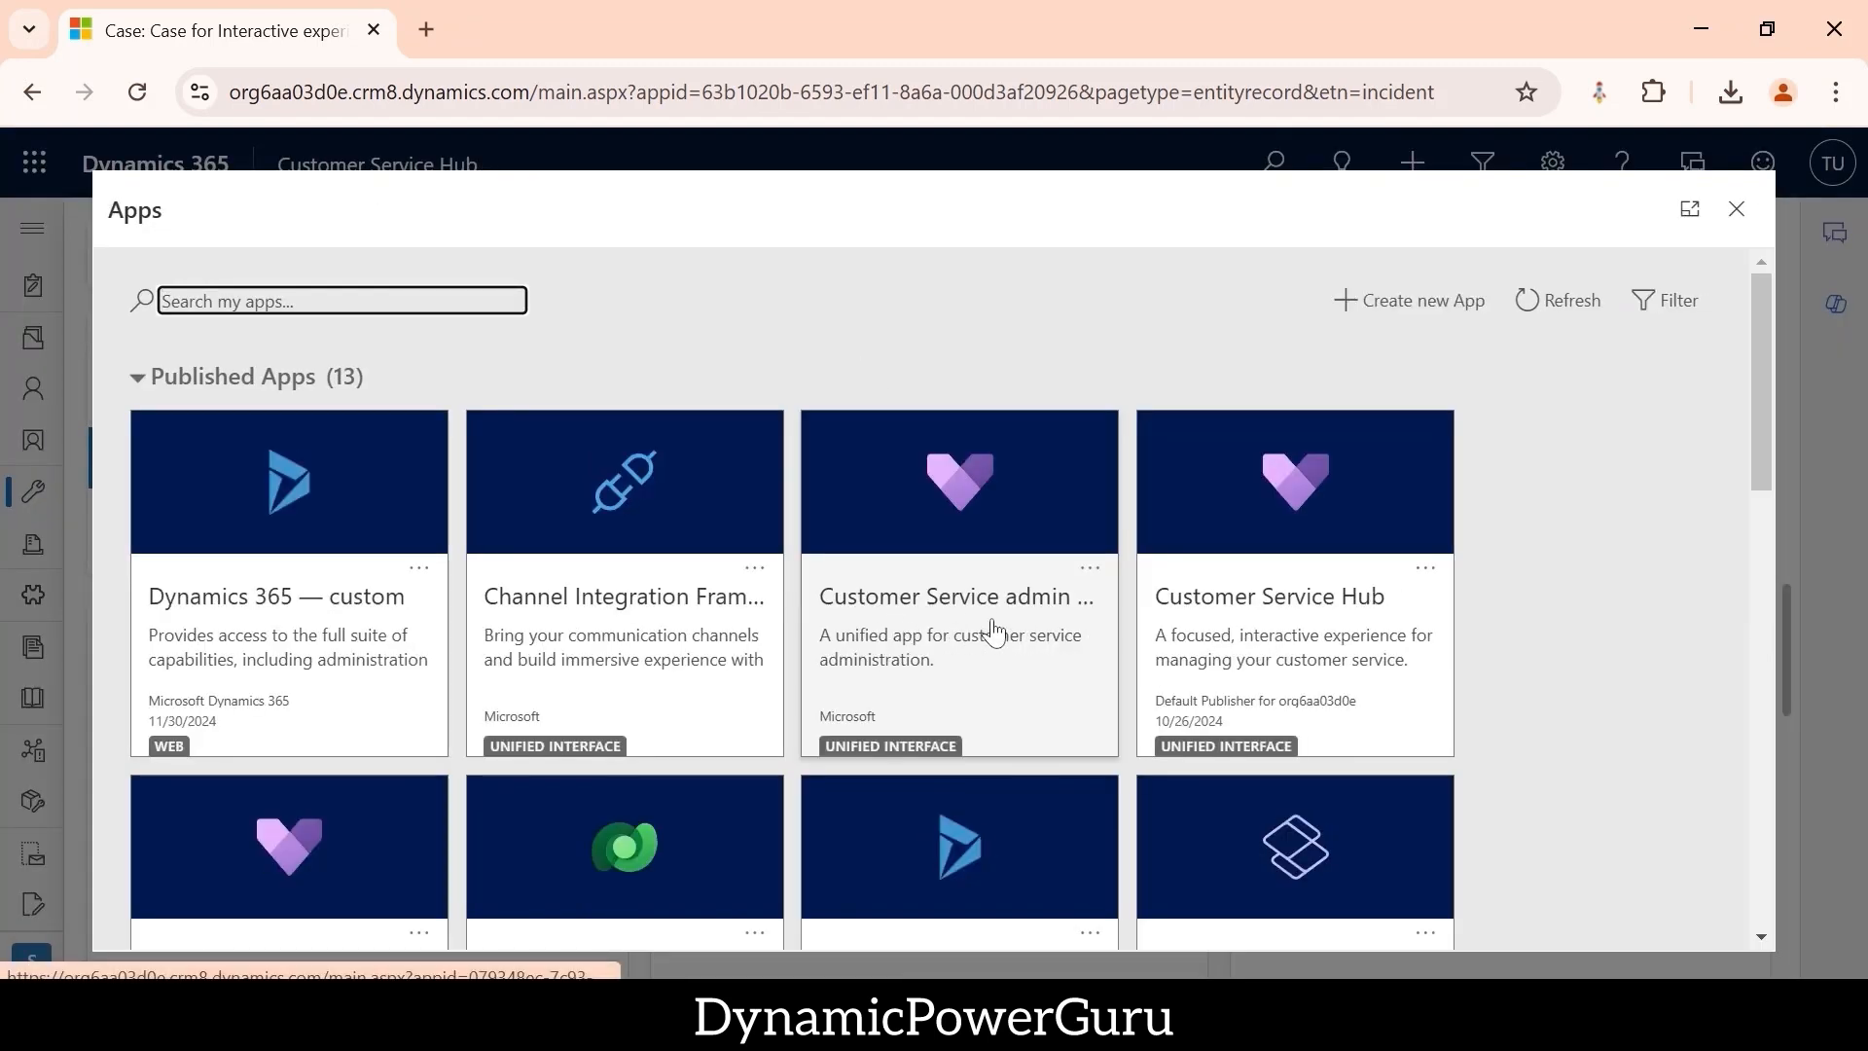
{"action": "left_click", "coordinate": [969, 623]}
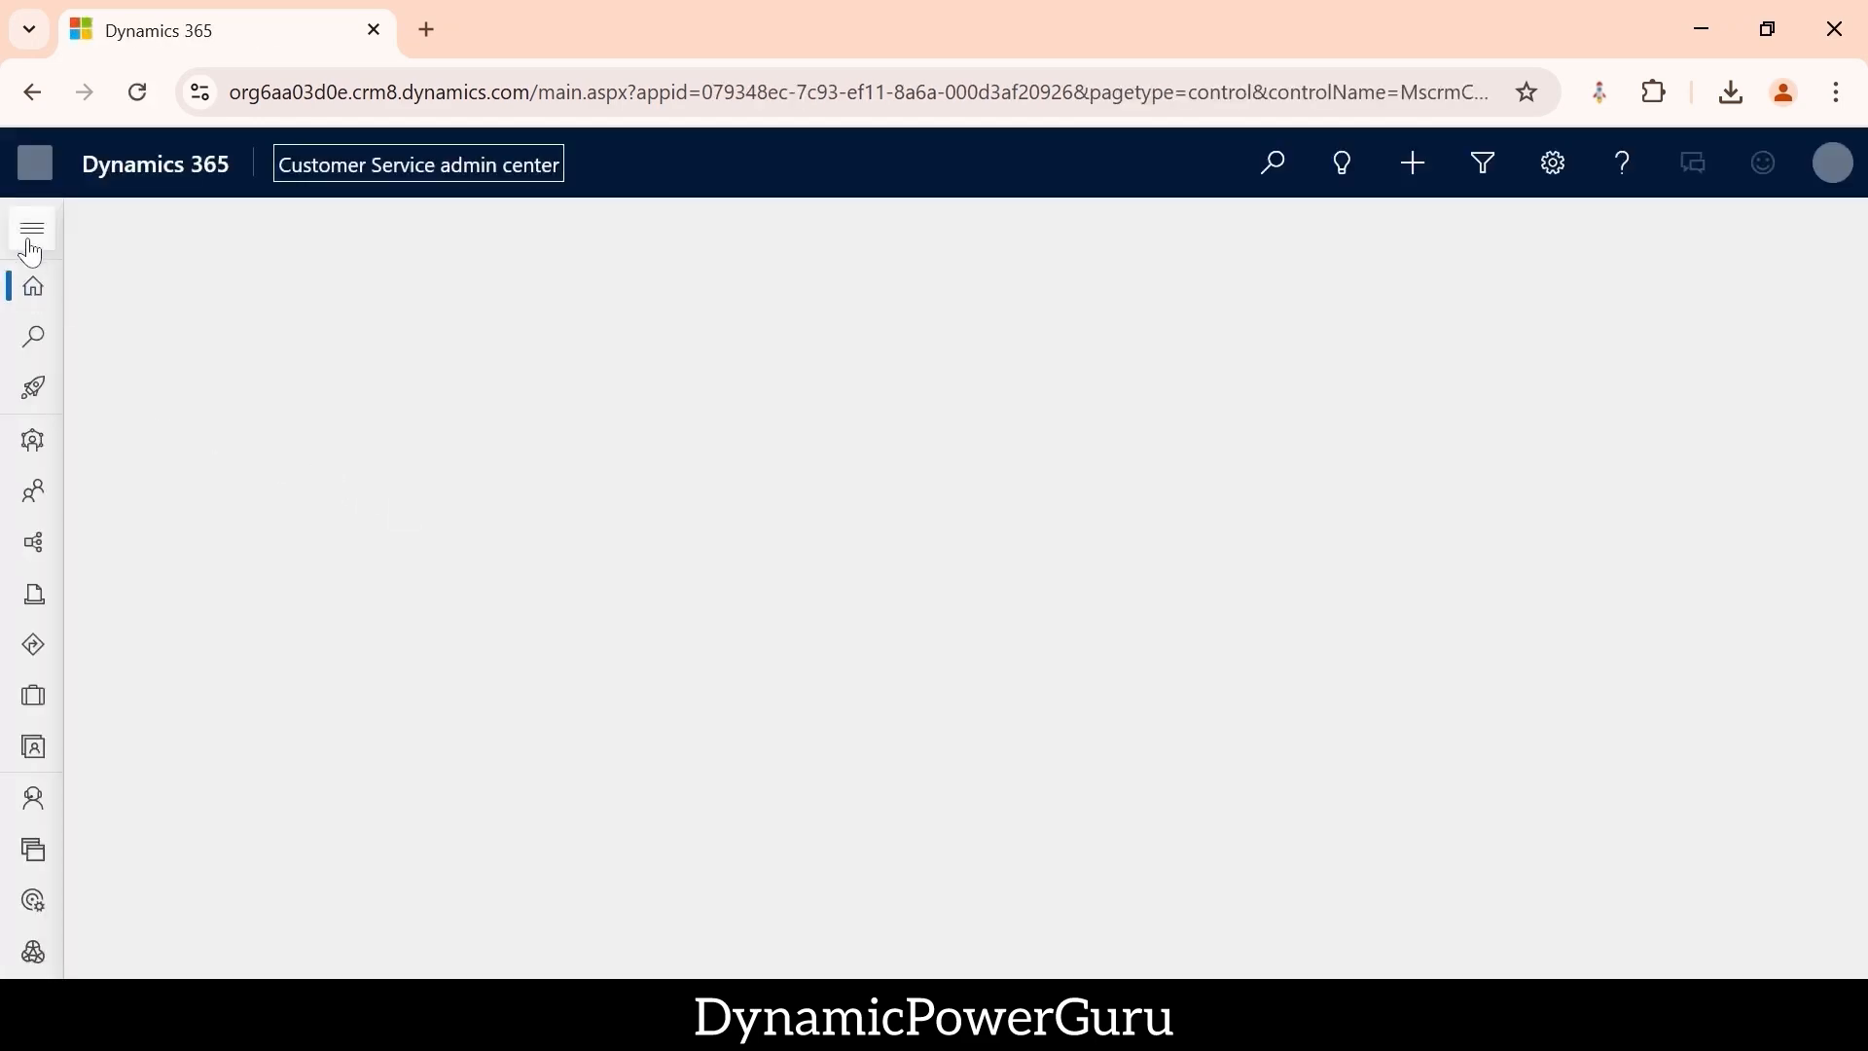
{"action": "left_click", "coordinate": [31, 233]}
{"action": "scroll", "coordinate": [146, 681], "scroll_direction": "down", "scroll_amount": 6}
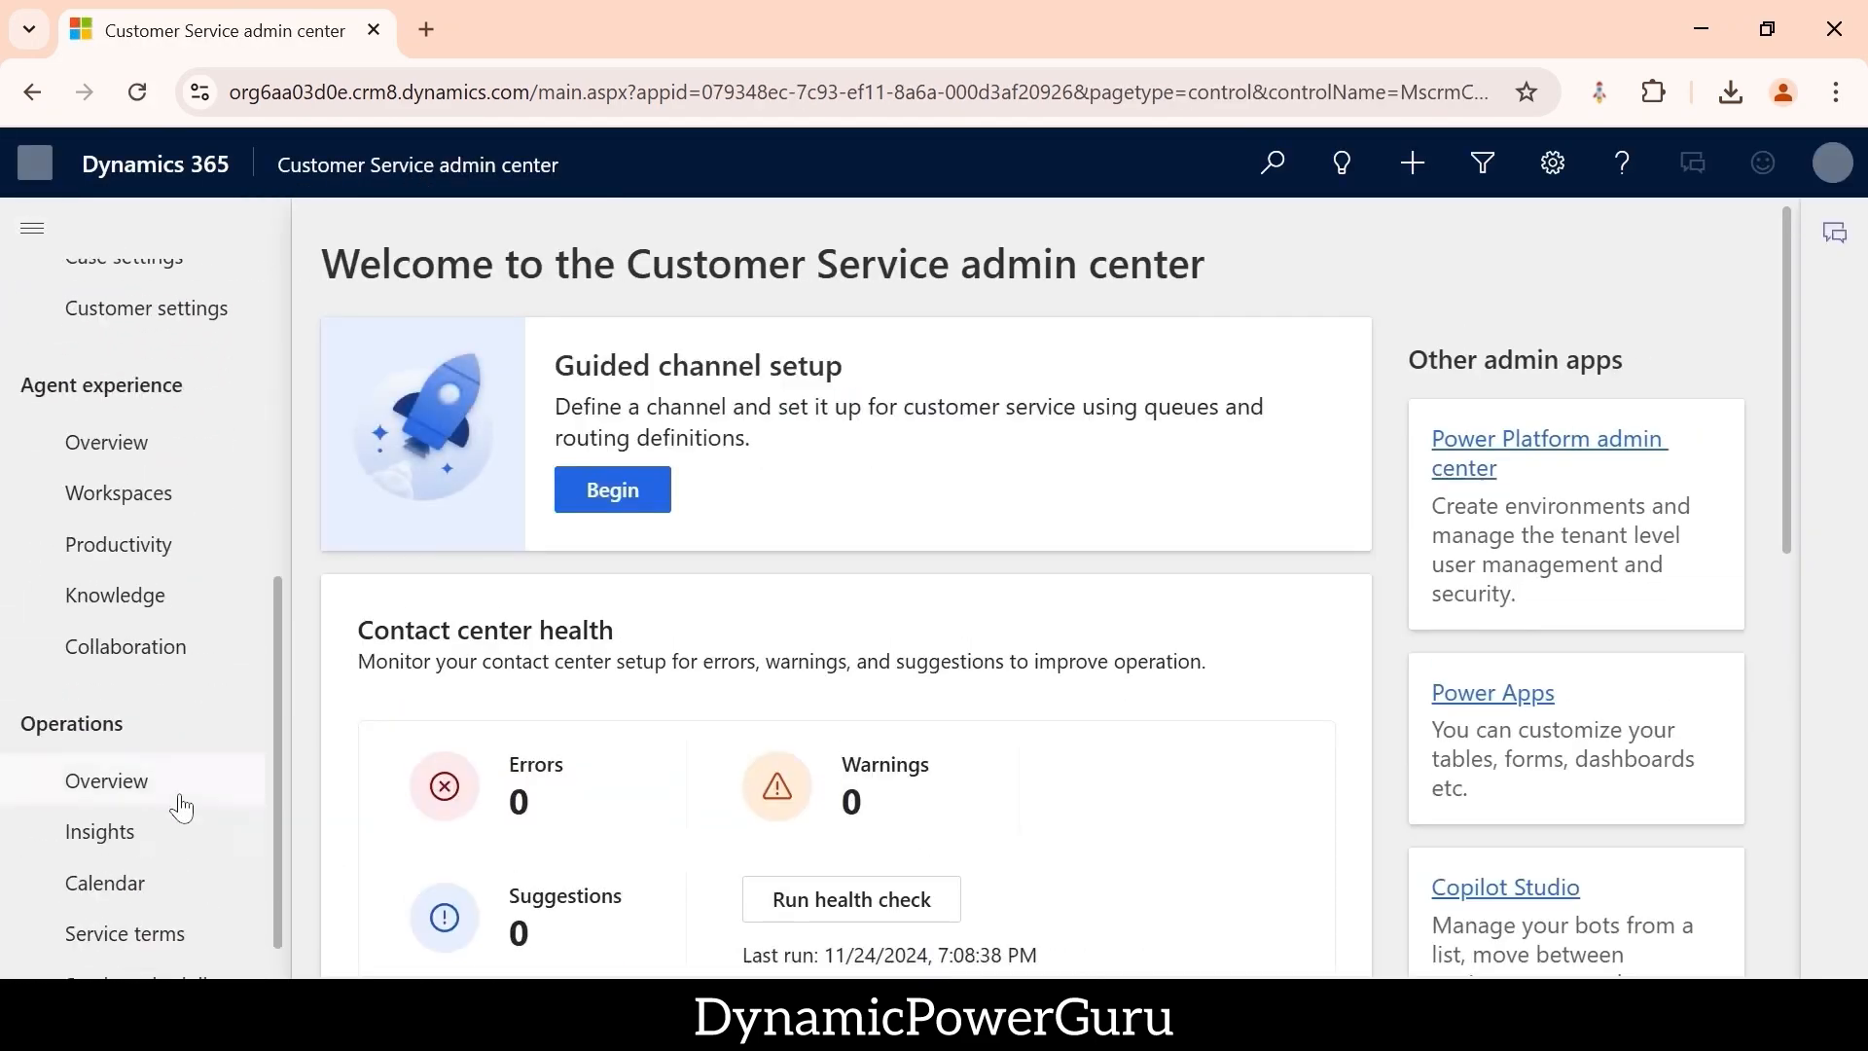
{"action": "left_click", "coordinate": [148, 936]}
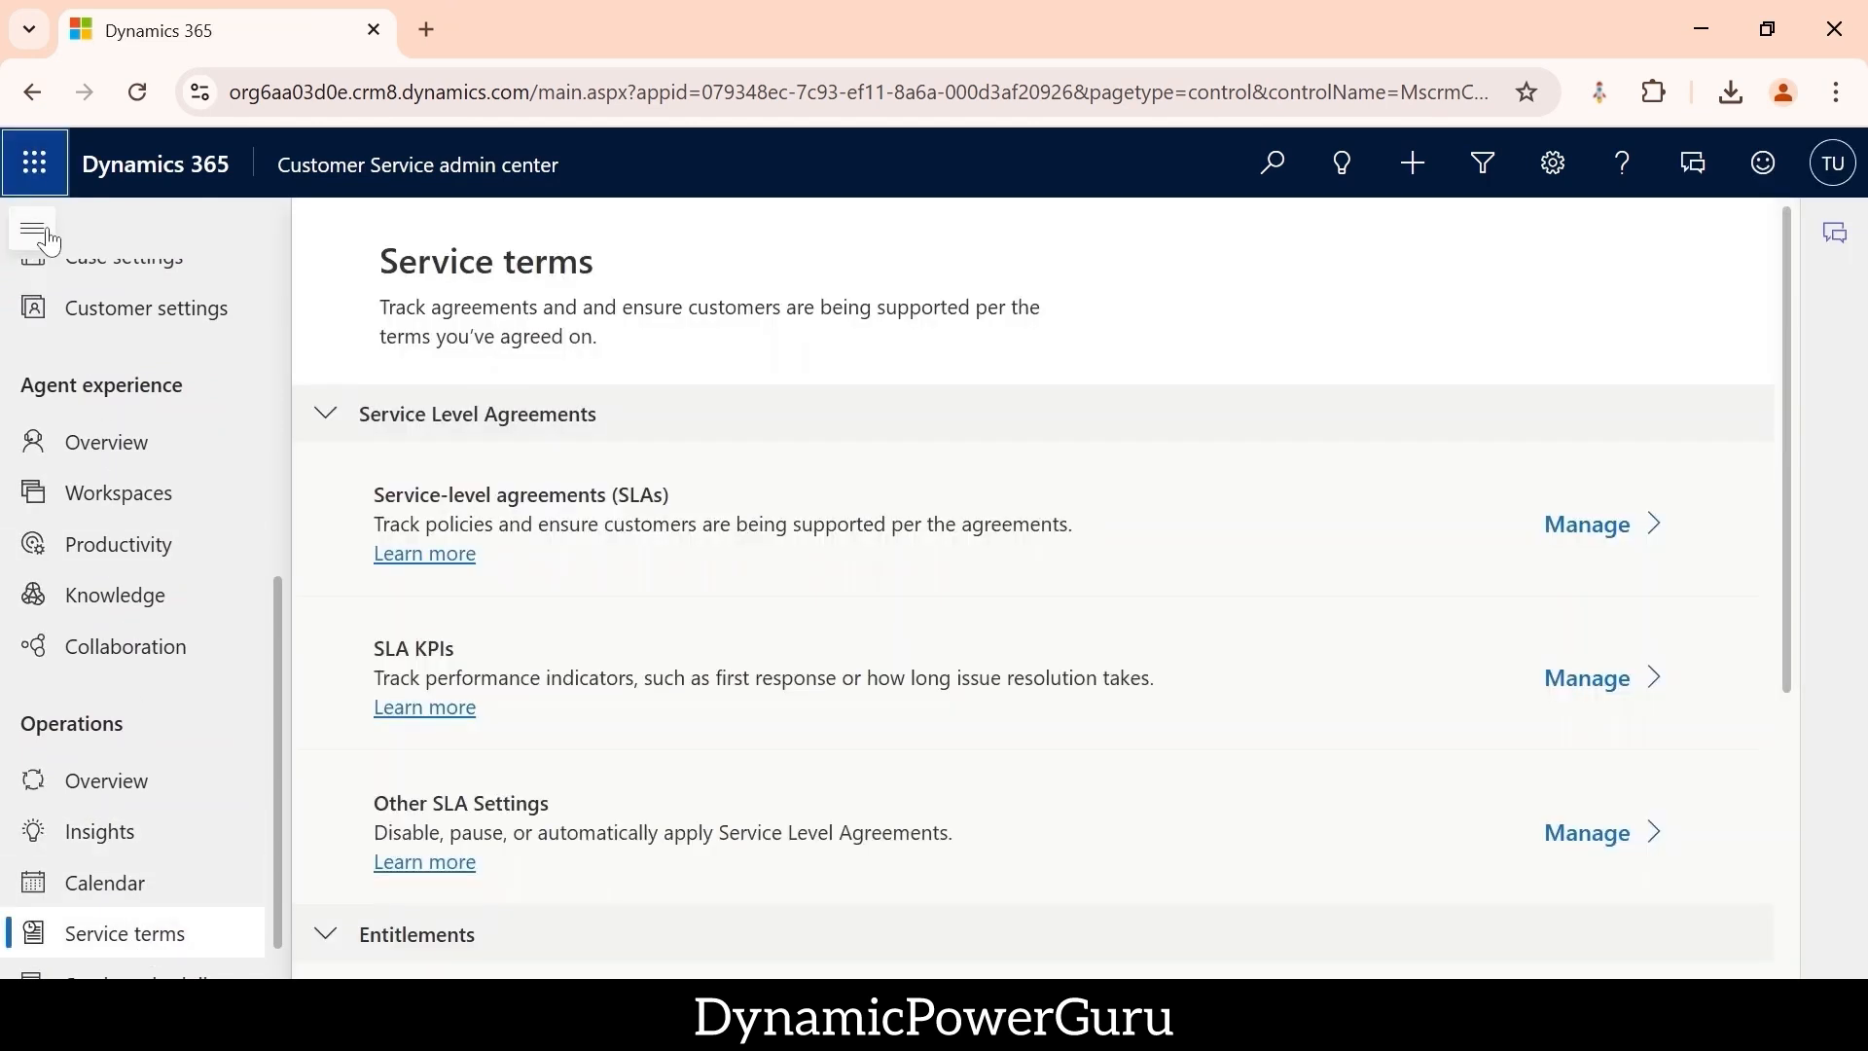
{"action": "left_click", "coordinate": [46, 238]}
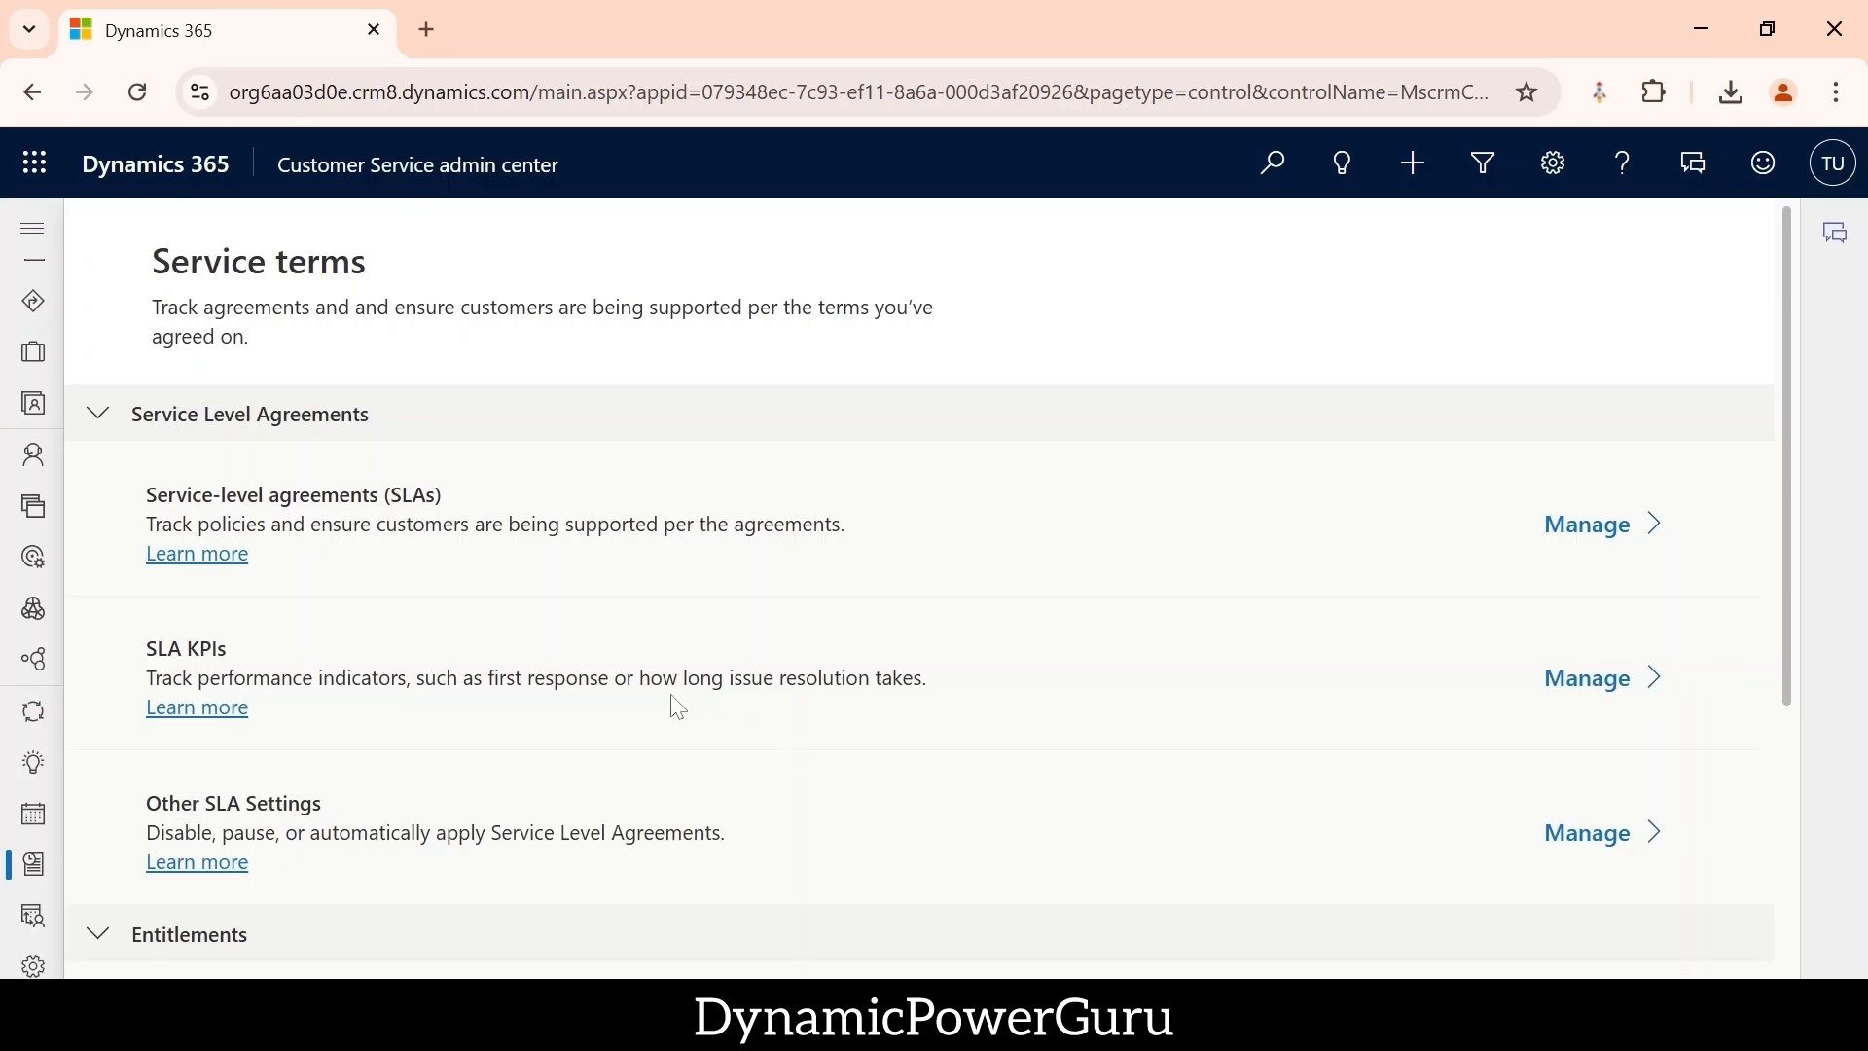
- Examine the Service Level Agreements and Entitlements sections, including the SLAs, SLA KPIs and Other SLA Settings entries
{"action": "scroll", "coordinate": [671, 701], "scroll_direction": "down", "scroll_amount": 2}
{"action": "scroll", "coordinate": [681, 706], "scroll_direction": "up", "scroll_amount": 2}
{"action": "scroll", "coordinate": [690, 611], "scroll_direction": "down", "scroll_amount": 4}
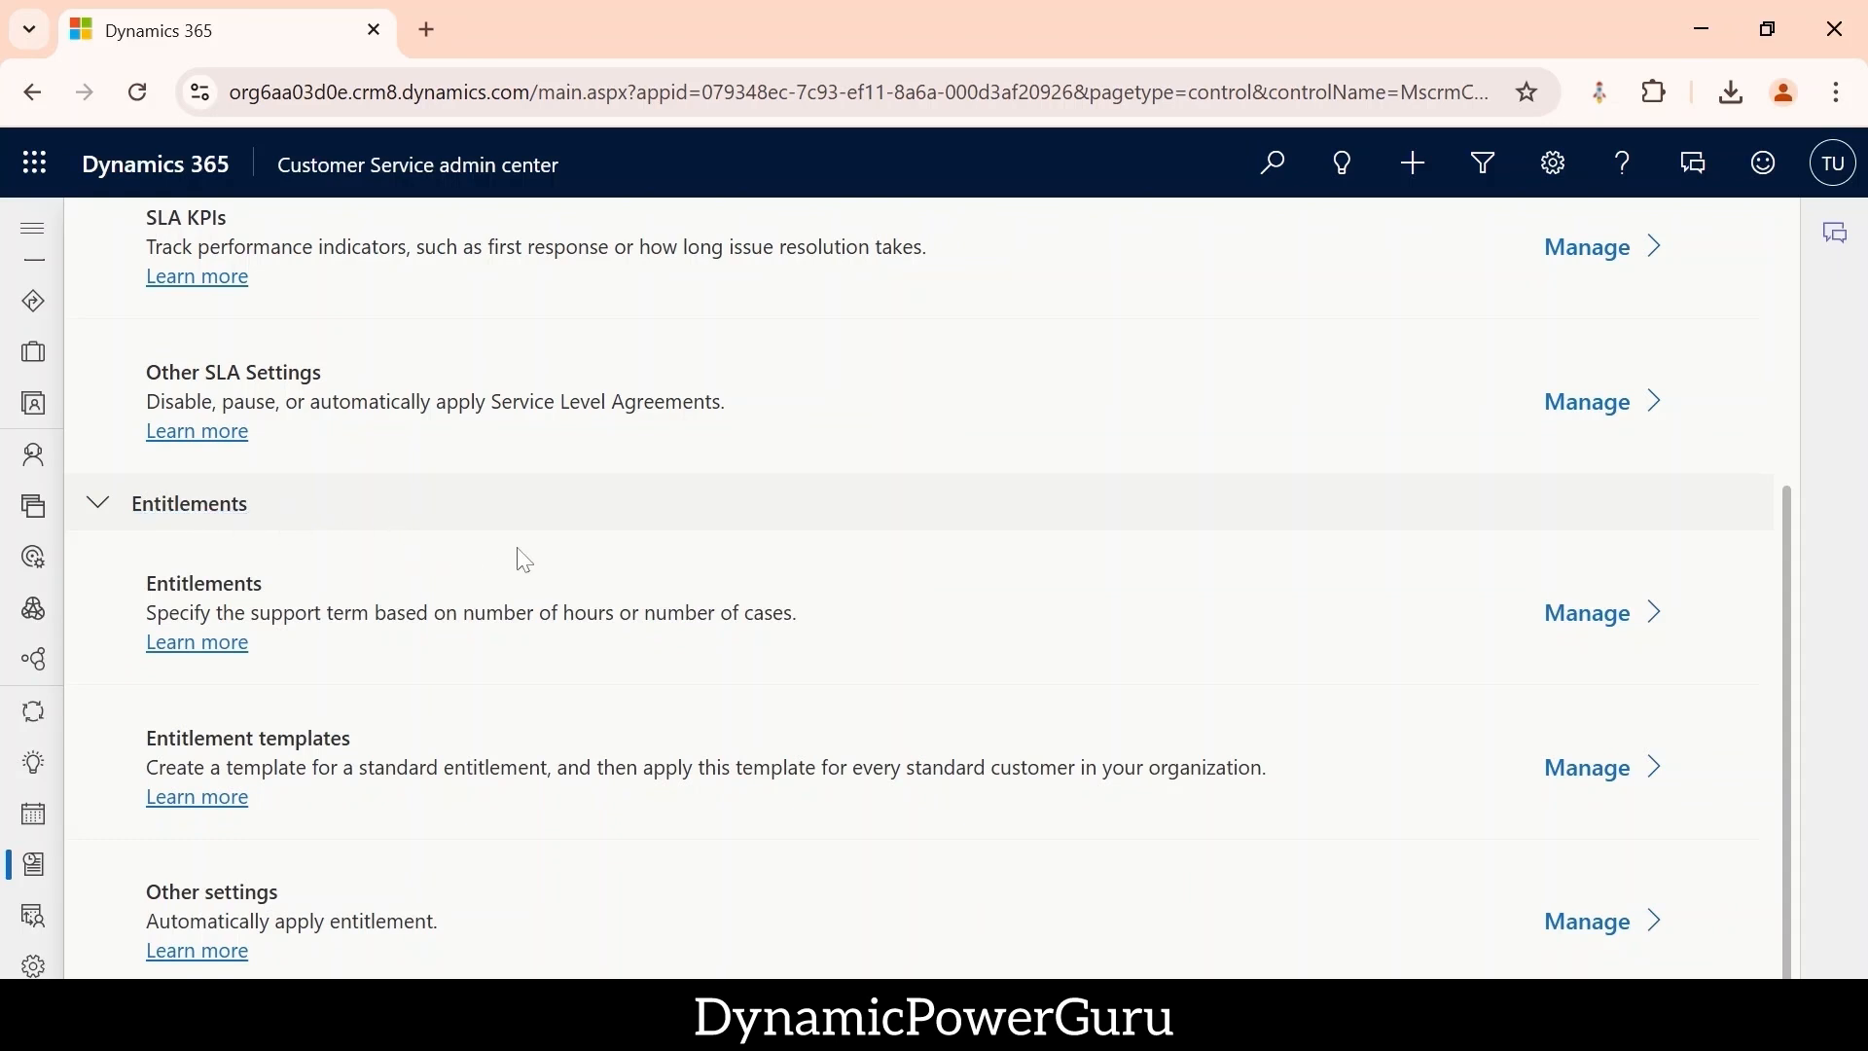
{"action": "scroll", "coordinate": [764, 578], "scroll_direction": "up", "scroll_amount": 4}
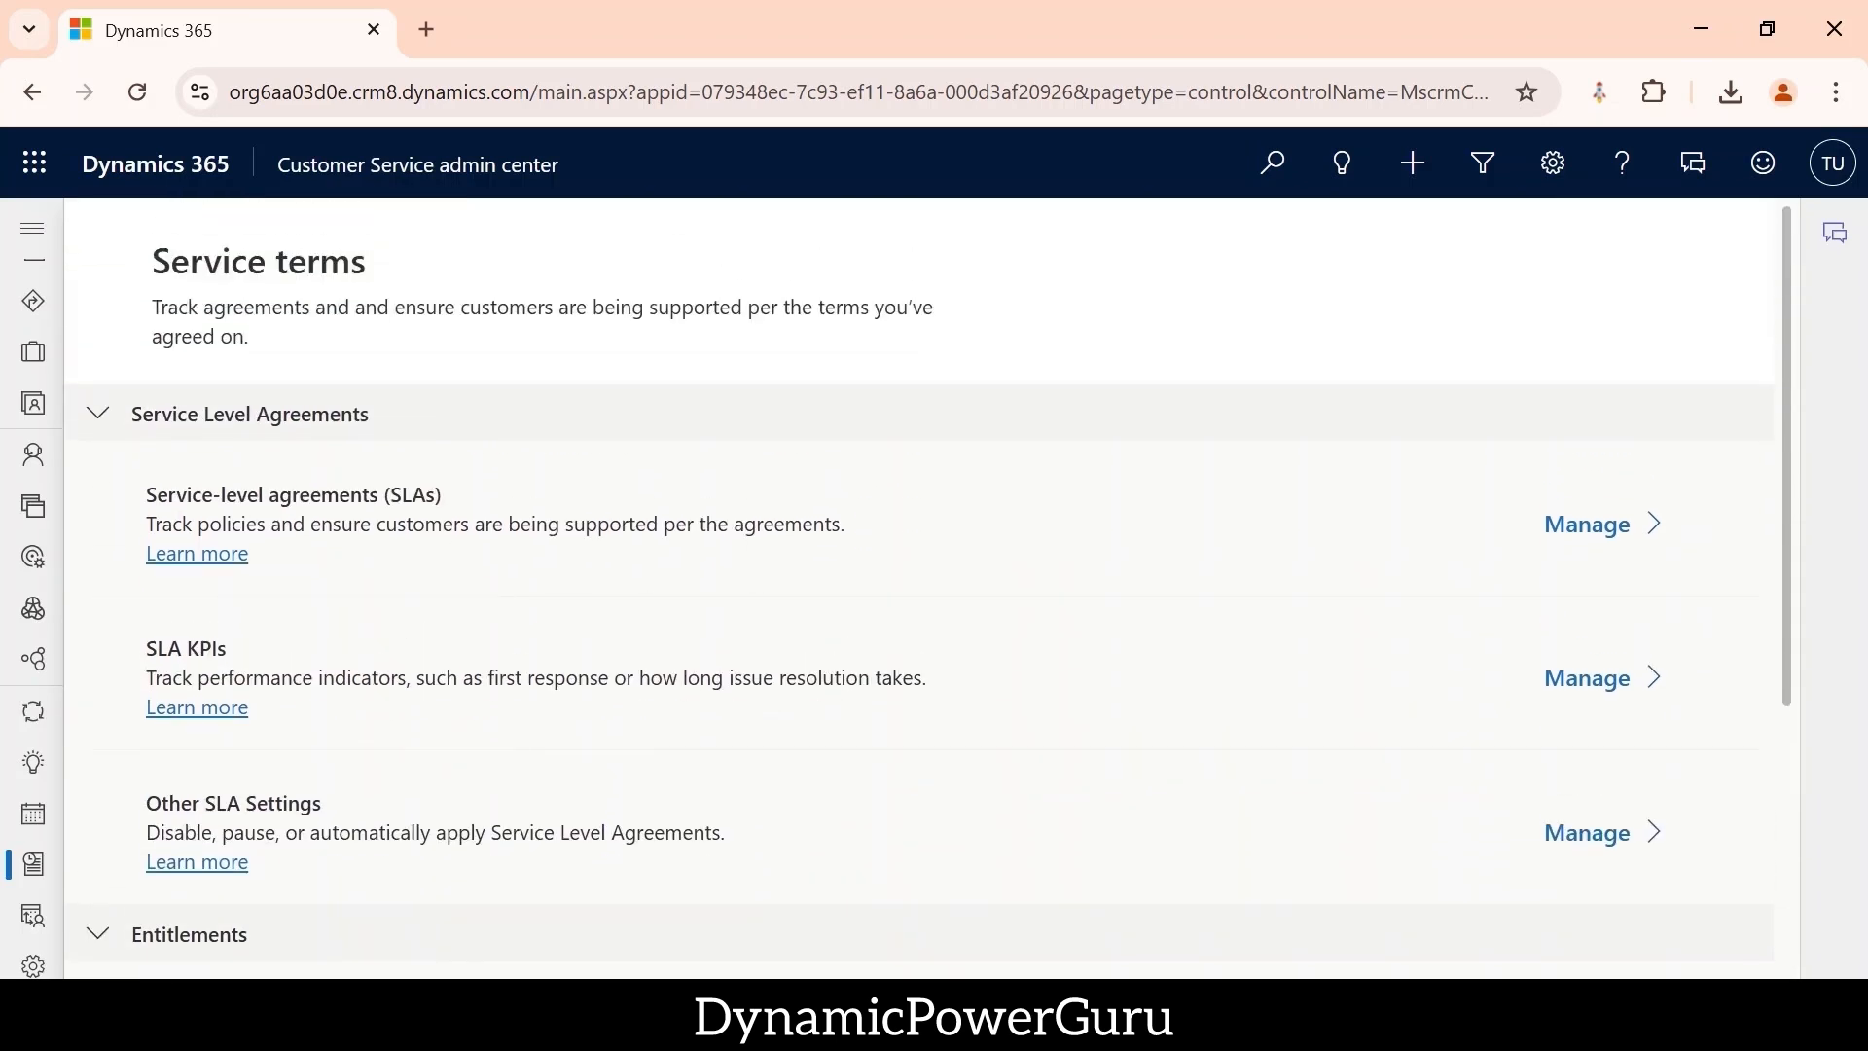
{"action": "left_click_drag", "start_coordinate": [146, 494], "coordinate": [368, 495]}
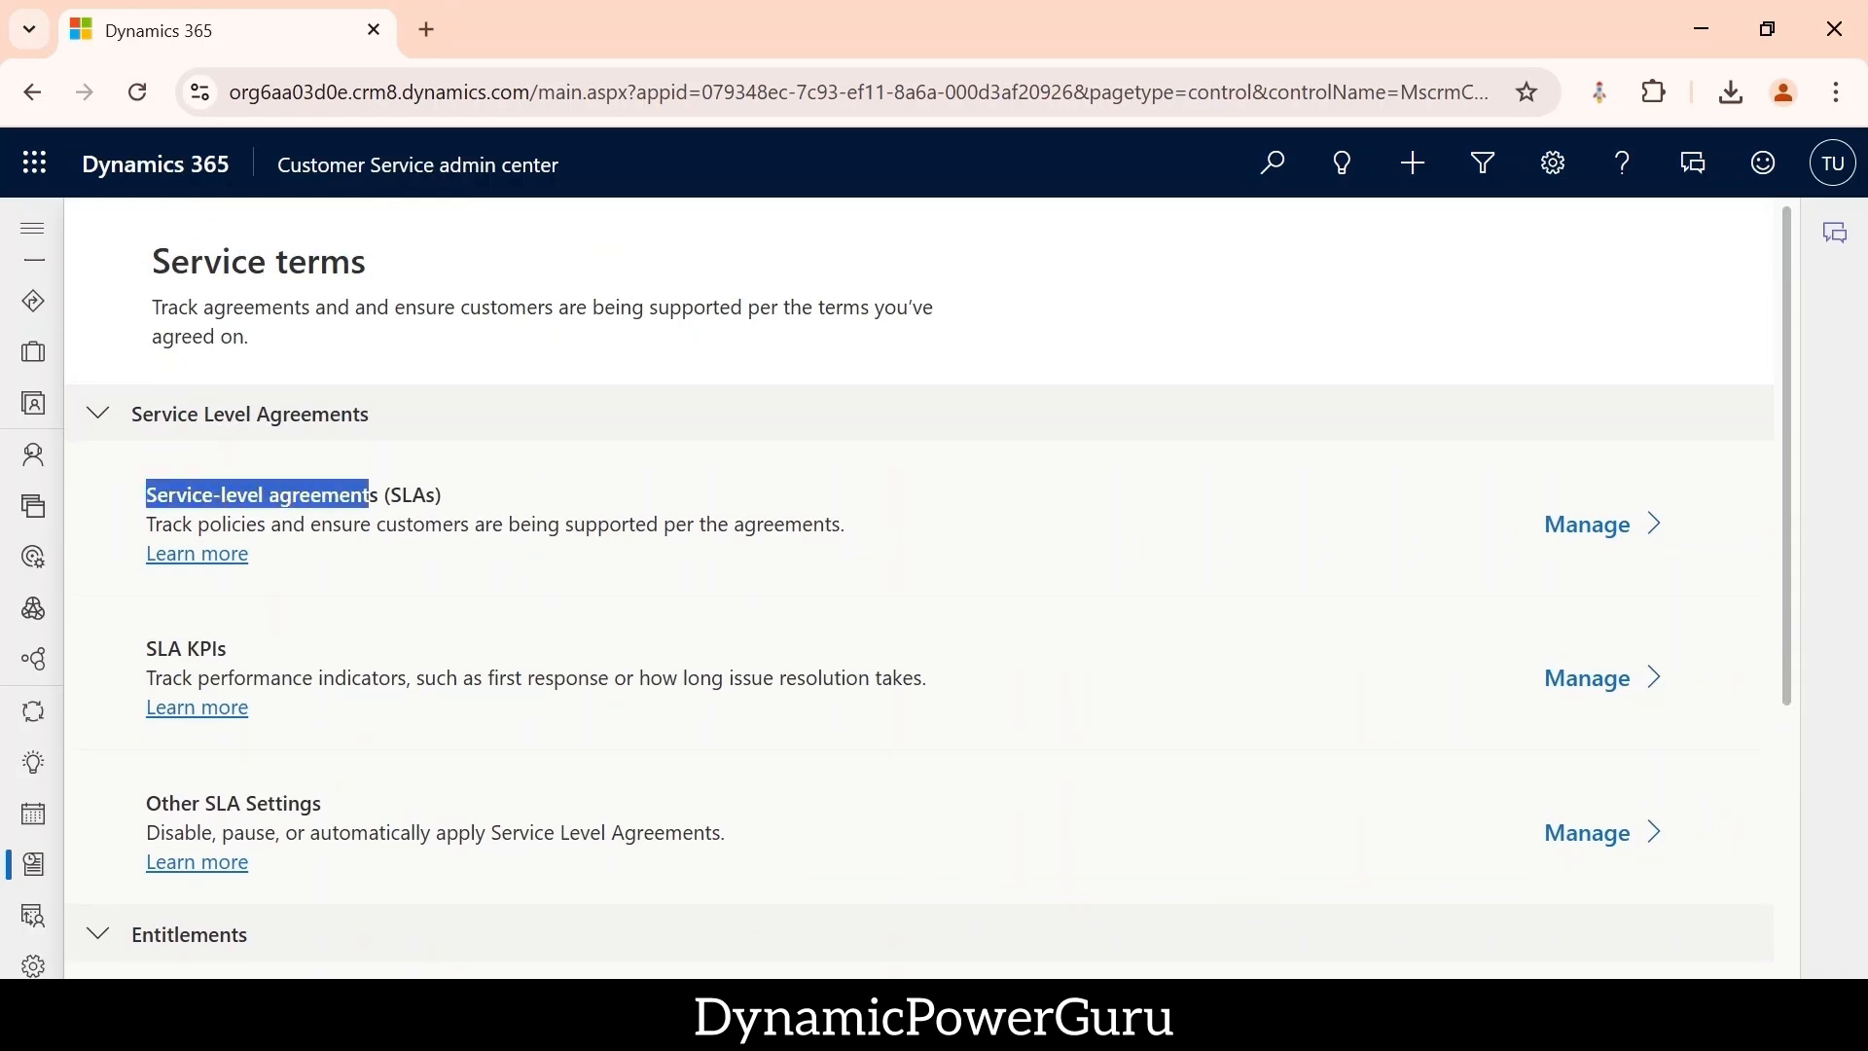
{"action": "left_click_drag", "start_coordinate": [231, 650], "coordinate": [145, 671]}
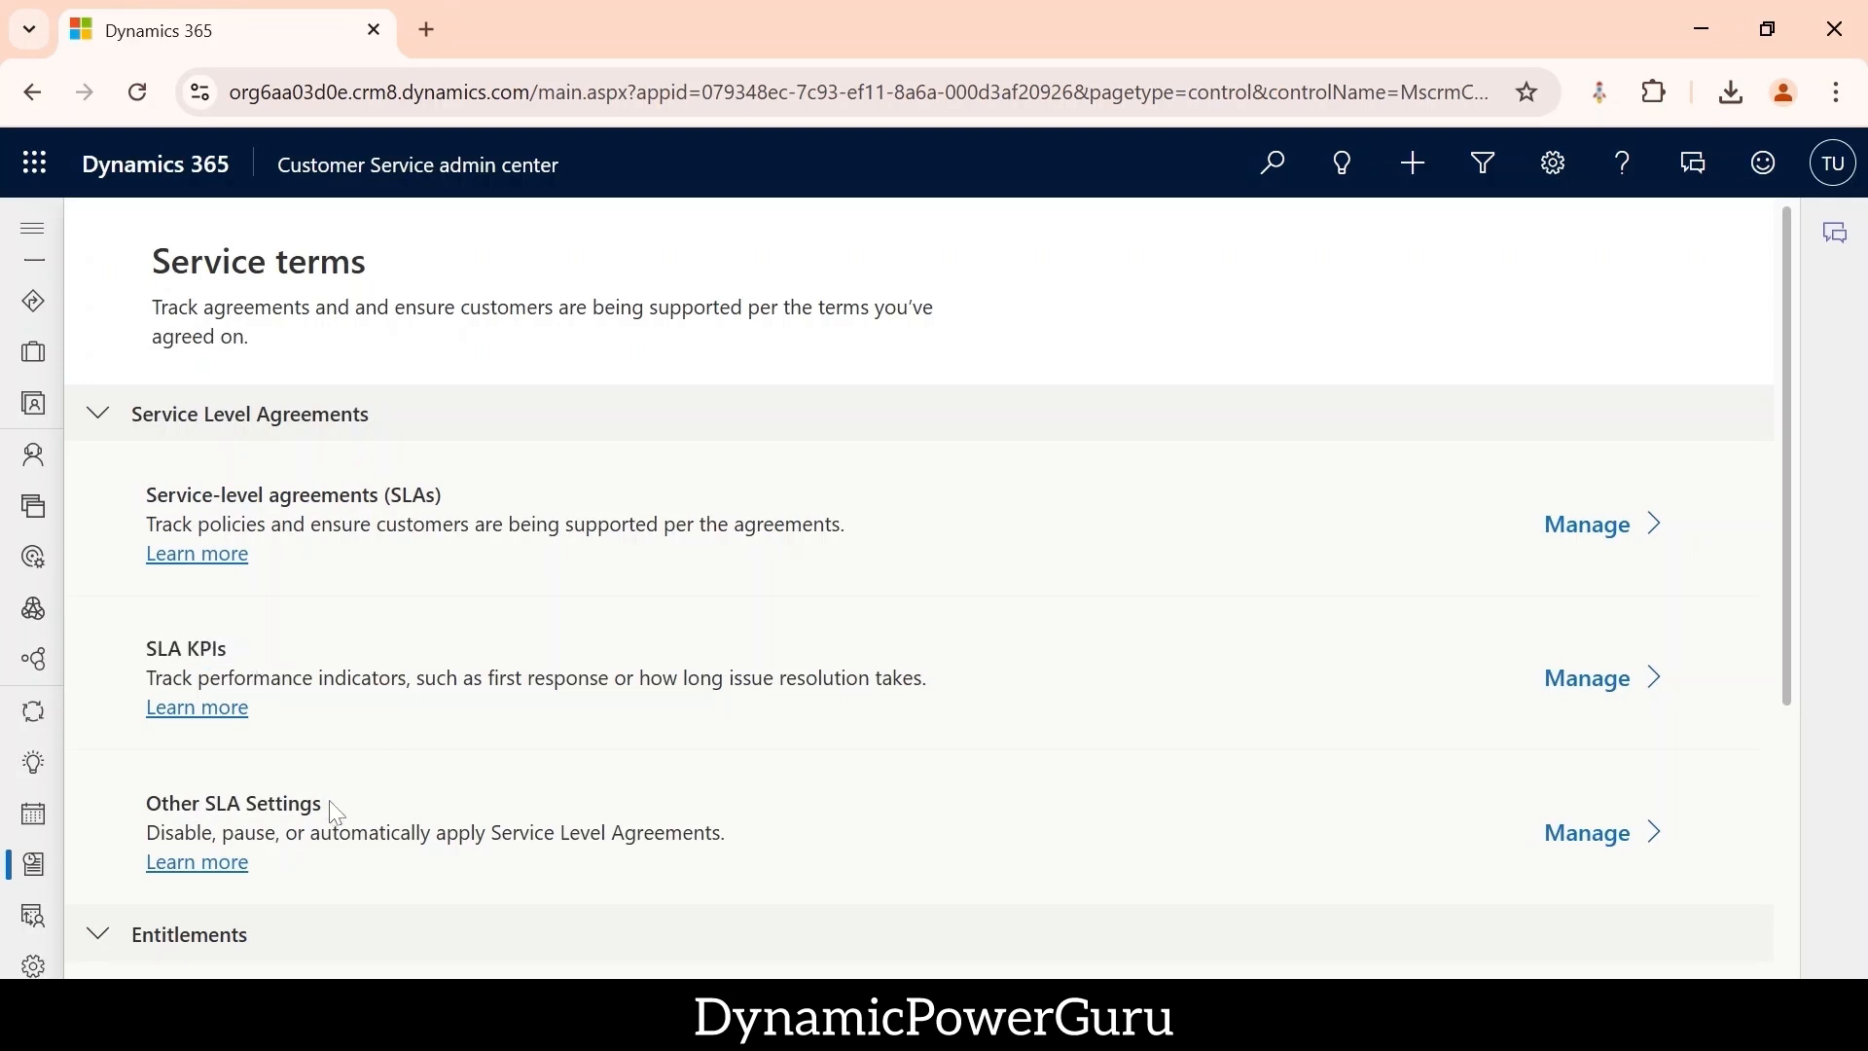
{"action": "left_click_drag", "start_coordinate": [327, 803], "coordinate": [145, 803]}
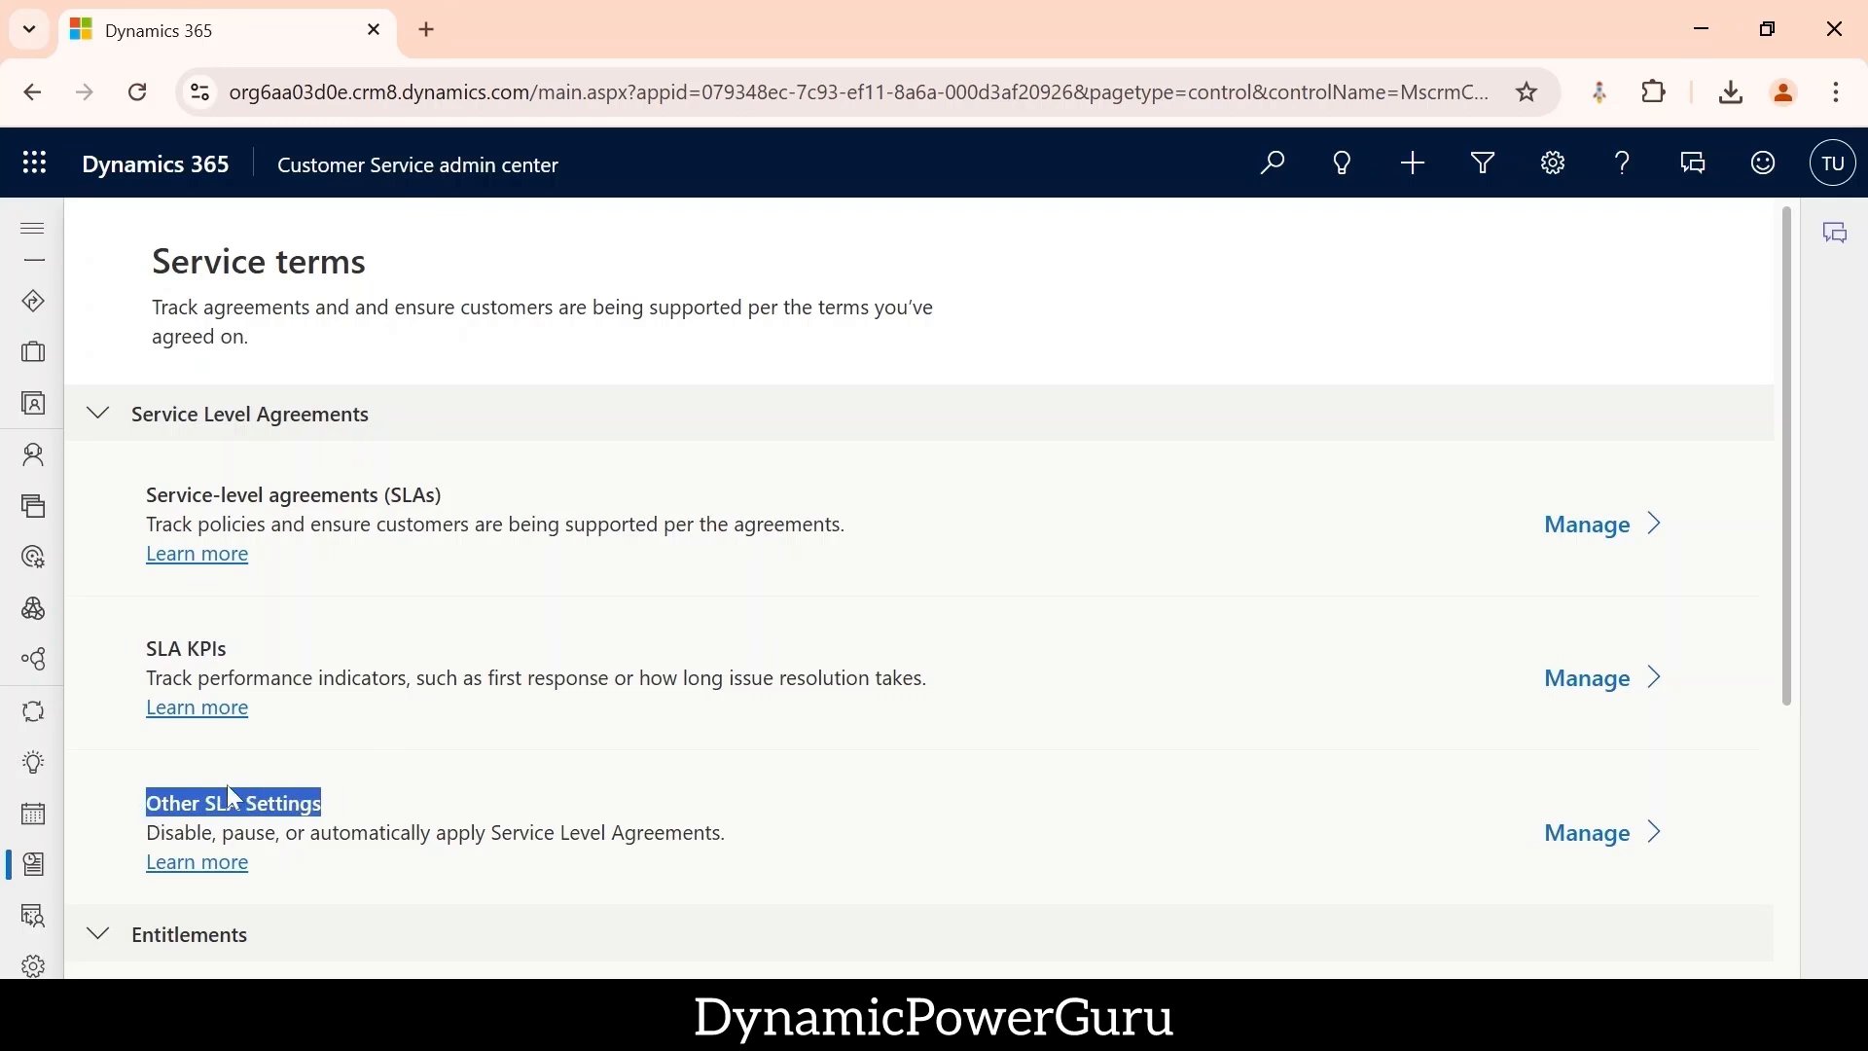
{"action": "left_click", "coordinate": [617, 785]}
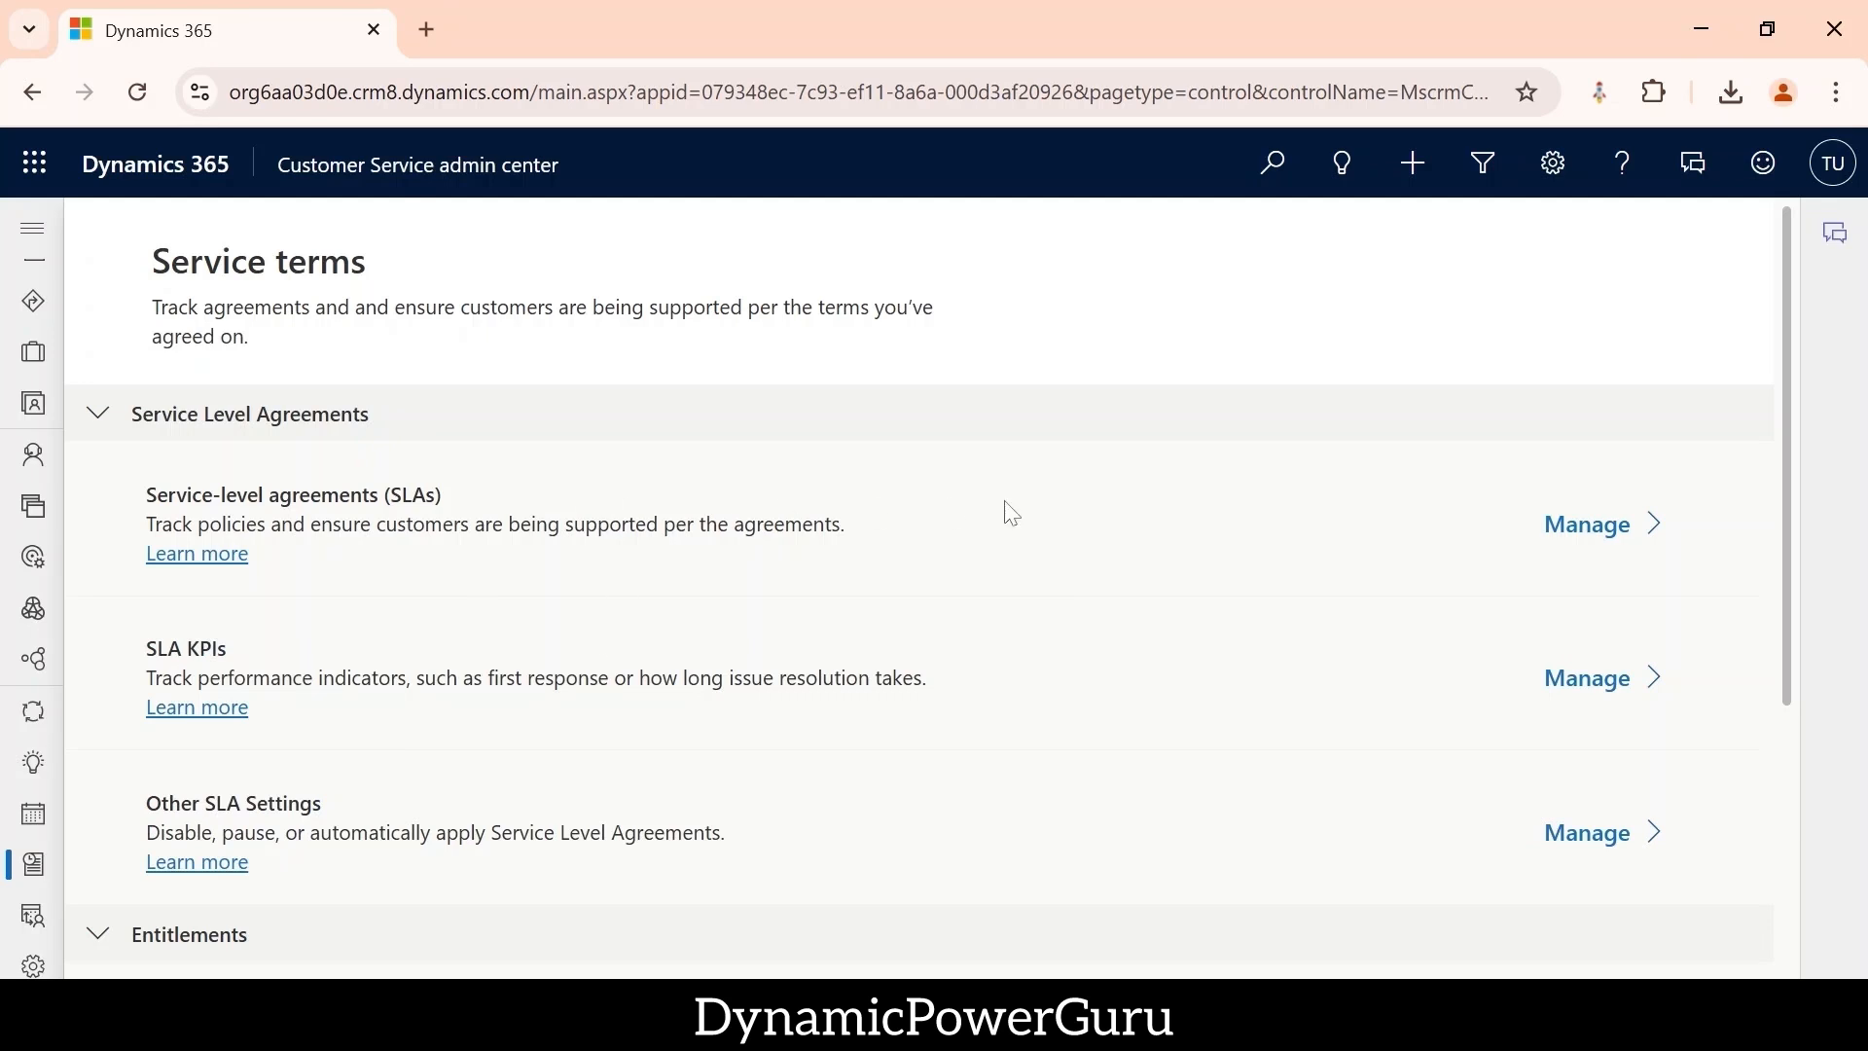
- Start a new service-level agreement from the SLA list and name it Case SLA
{"action": "left_click", "coordinate": [1580, 530]}
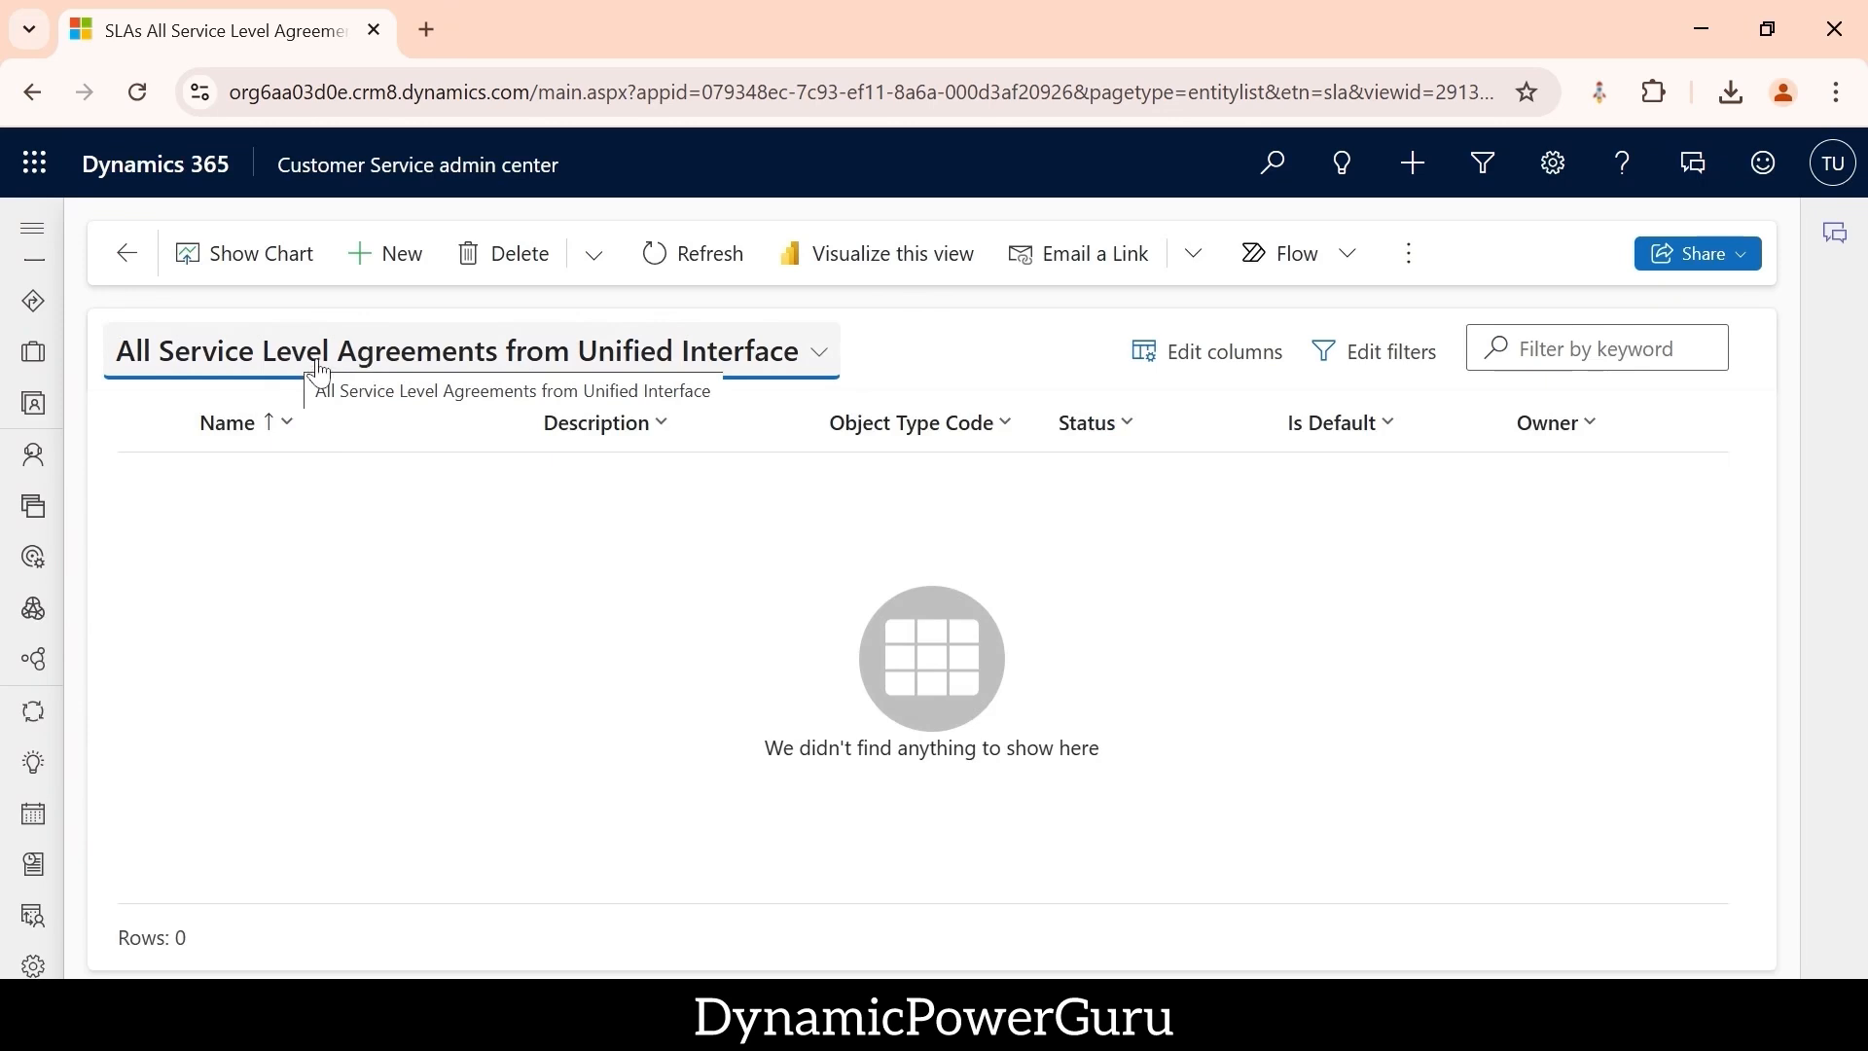
{"action": "left_click", "coordinate": [383, 267]}
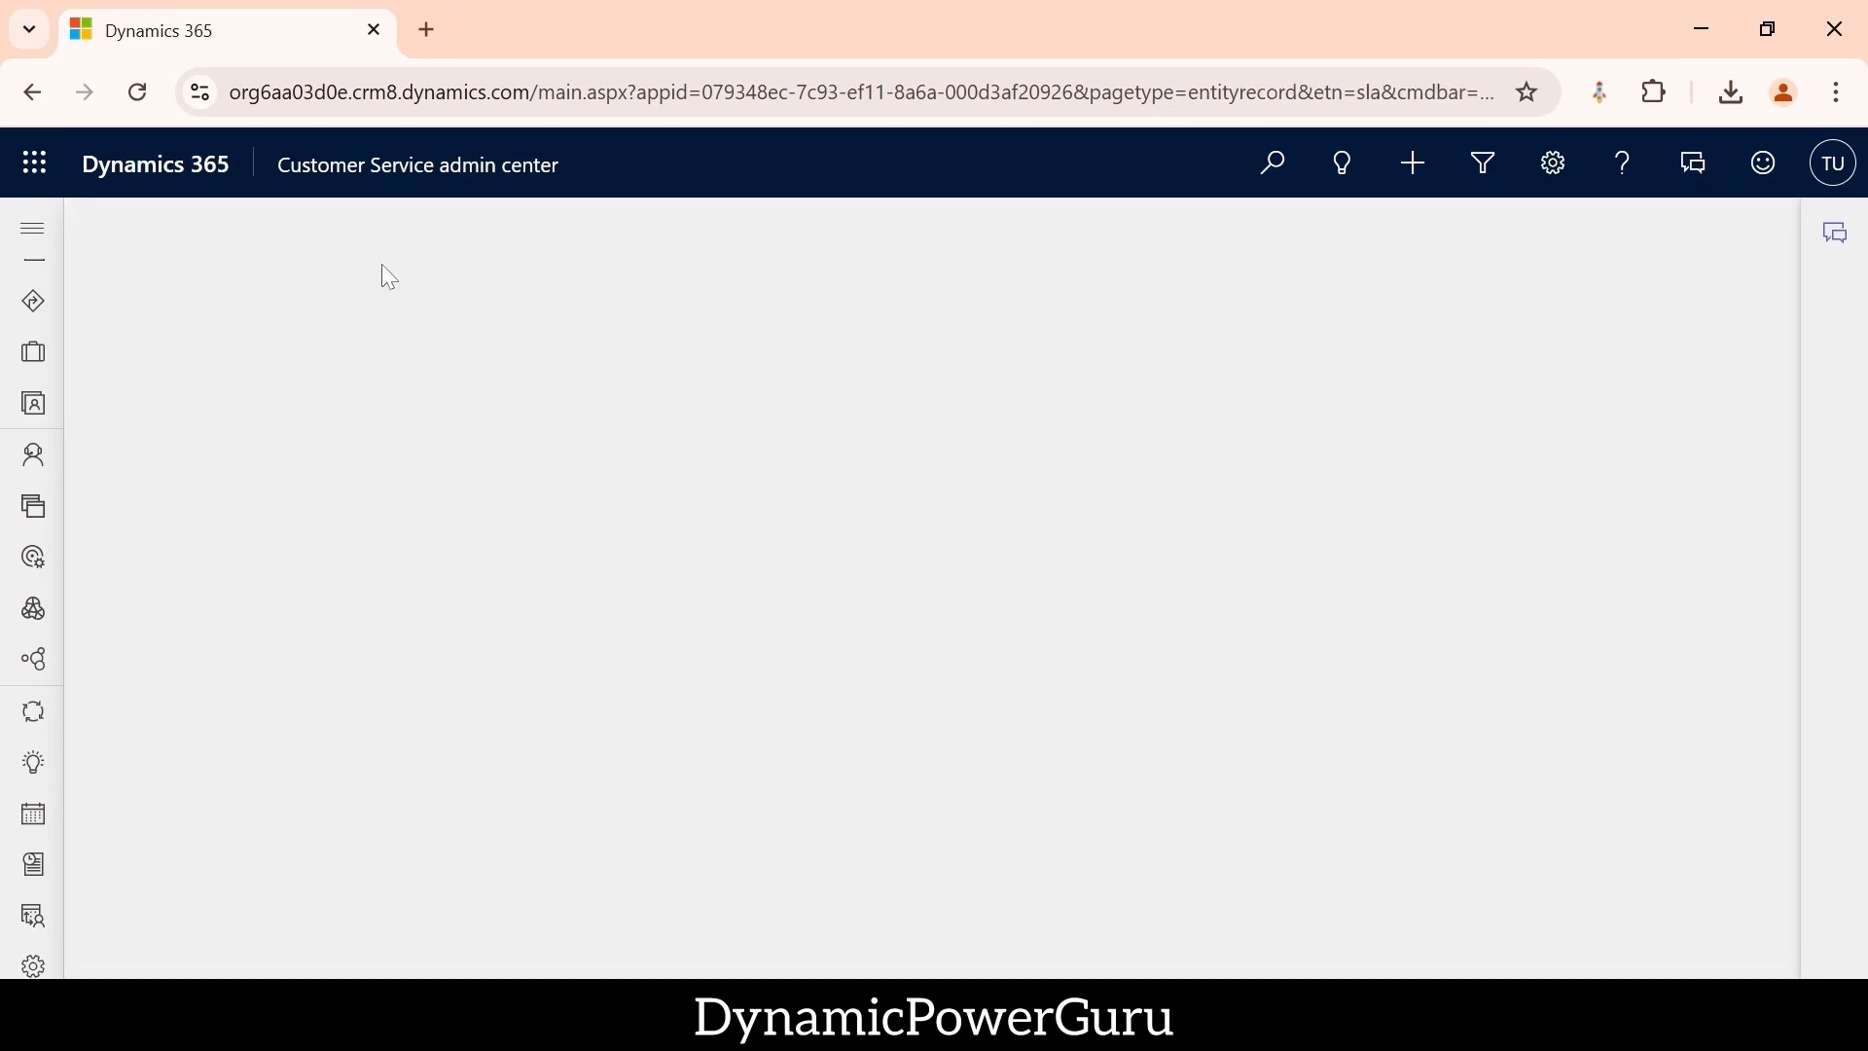
{"action": "left_click", "coordinate": [467, 567]}
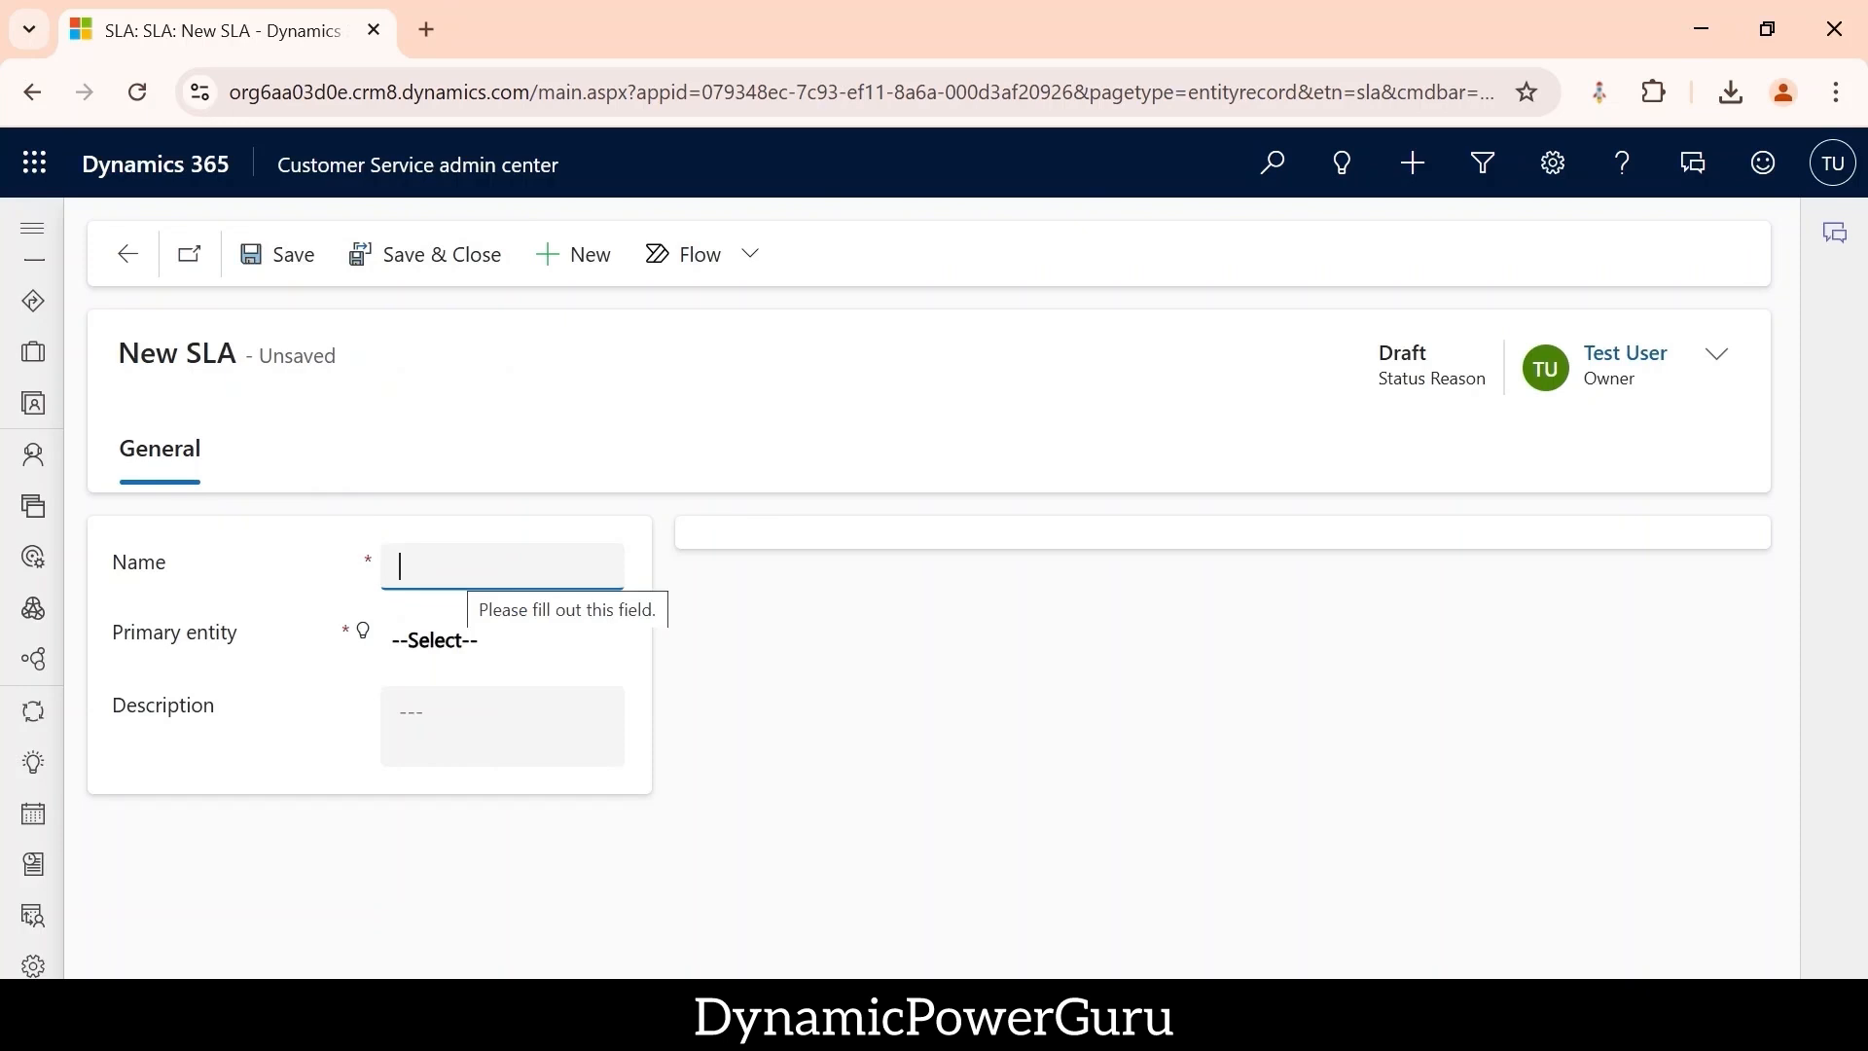
{"action": "type", "text": "Ca"}
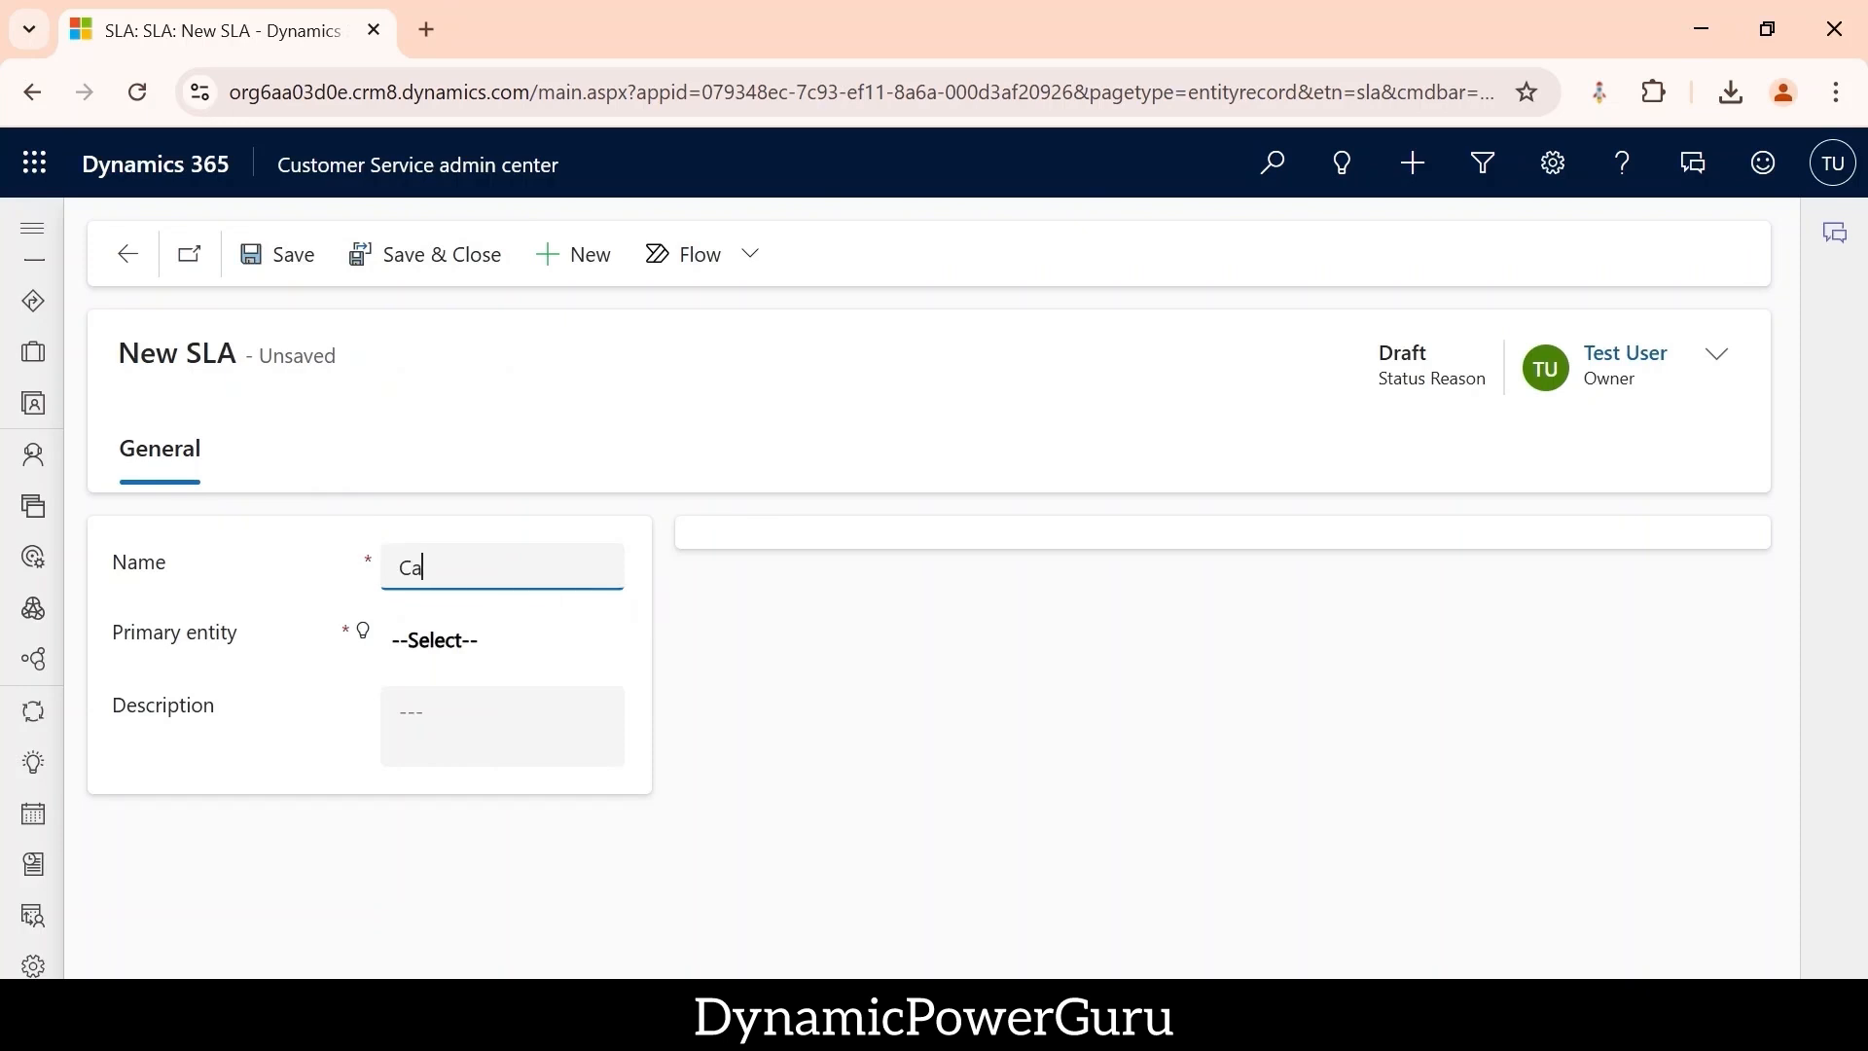
{"action": "type", "text": "se SLA"}
{"action": "key", "text": "Tab"}
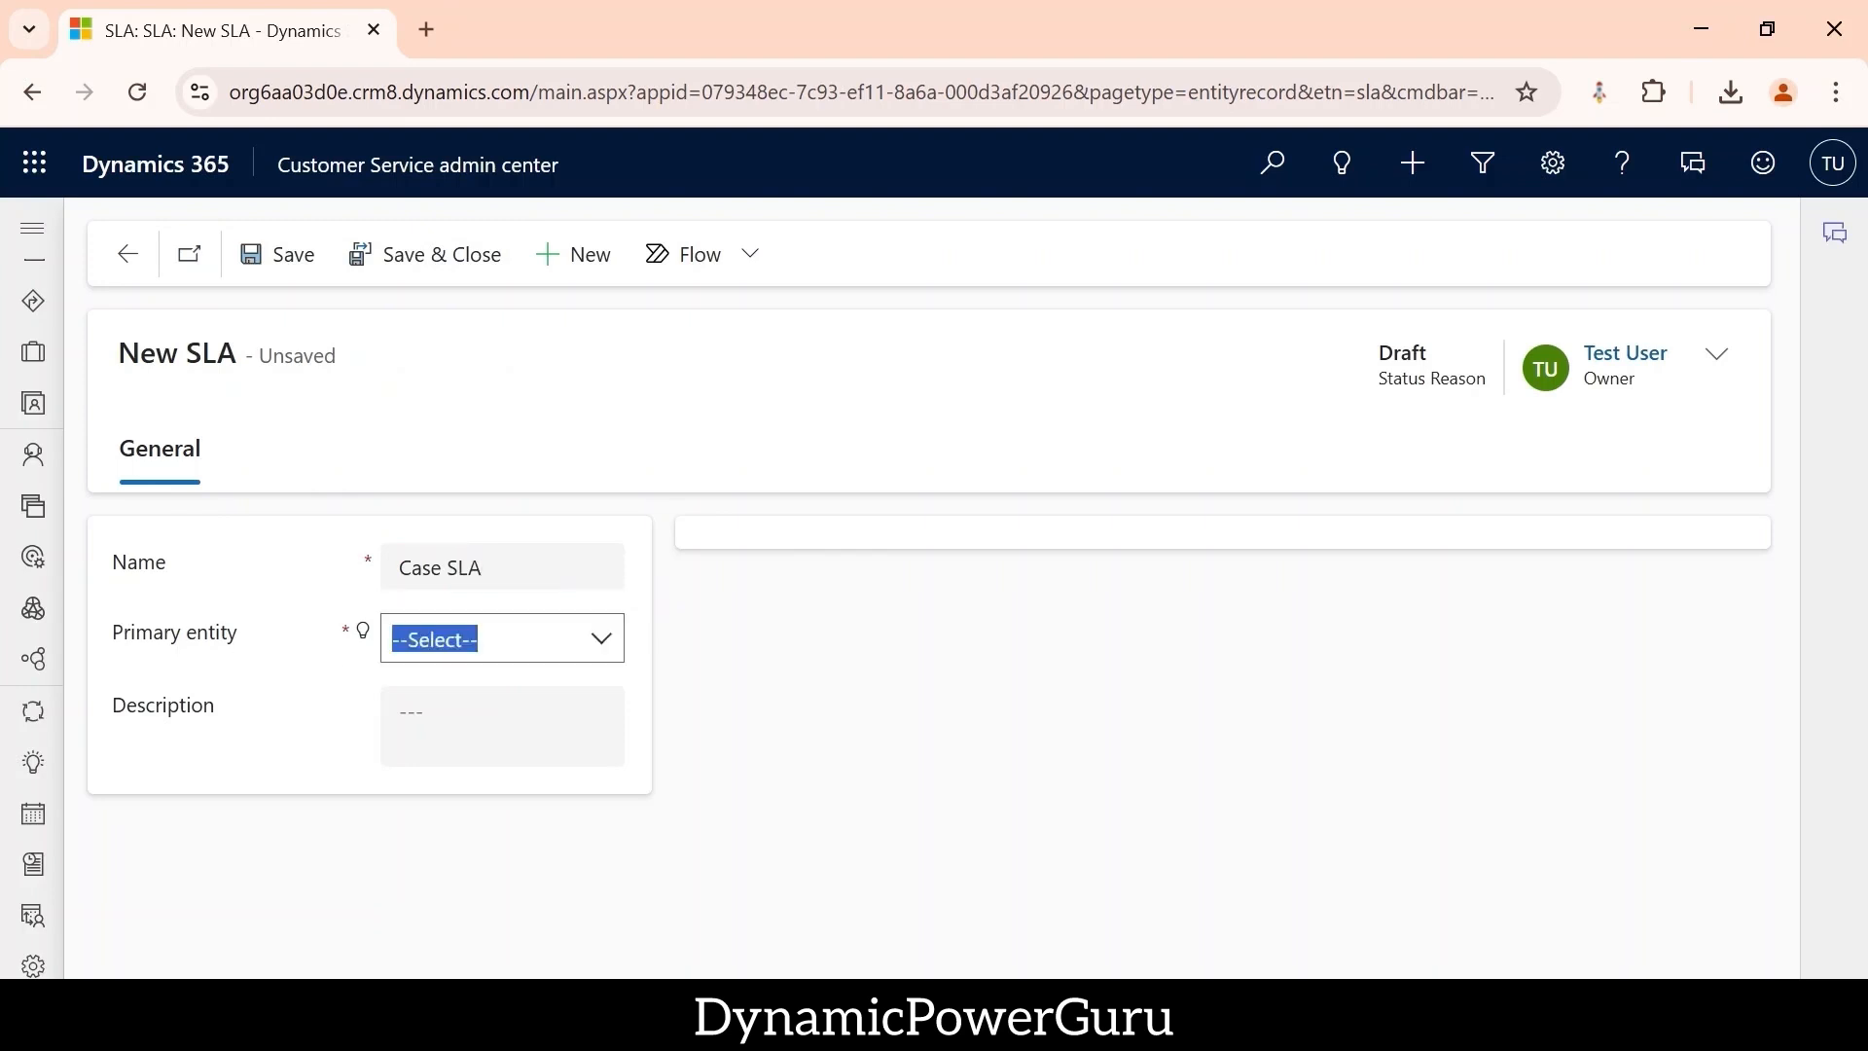
- Set the new SLA's primary entity to Case and save the record
{"action": "left_click", "coordinate": [600, 646]}
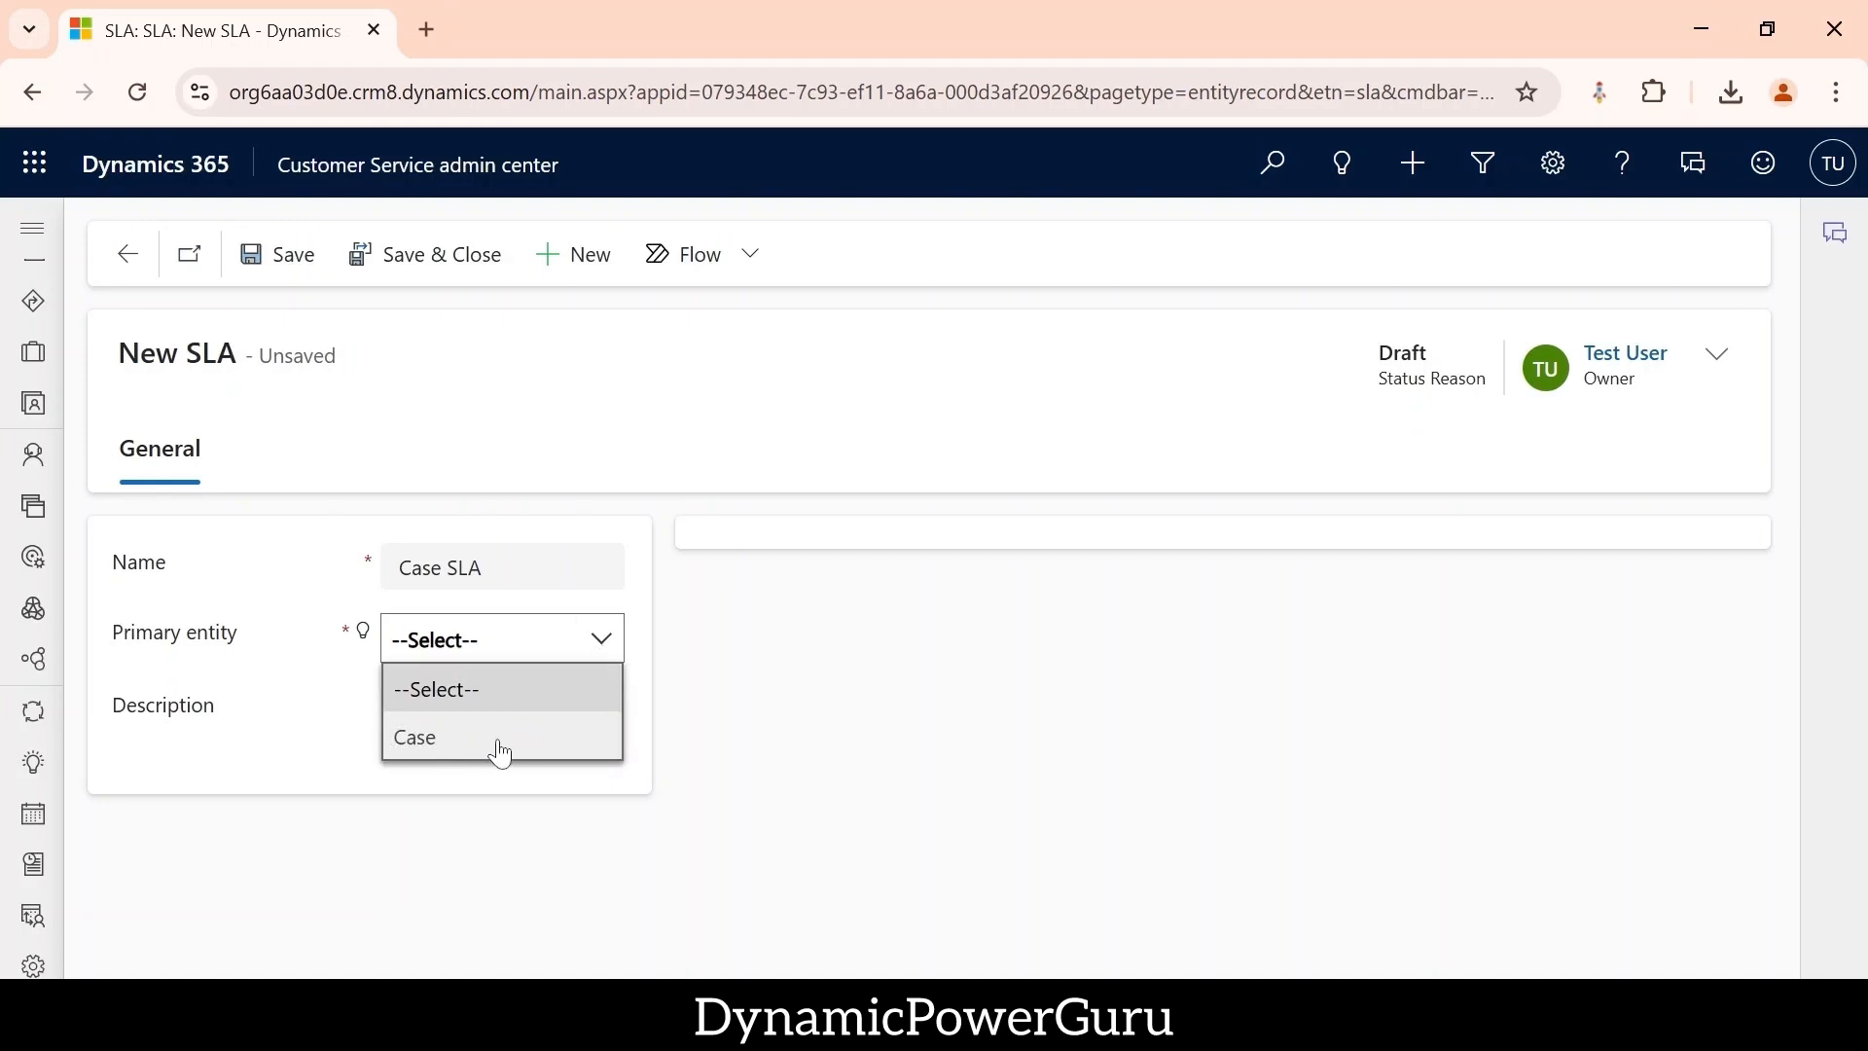
{"action": "left_click", "coordinate": [475, 741]}
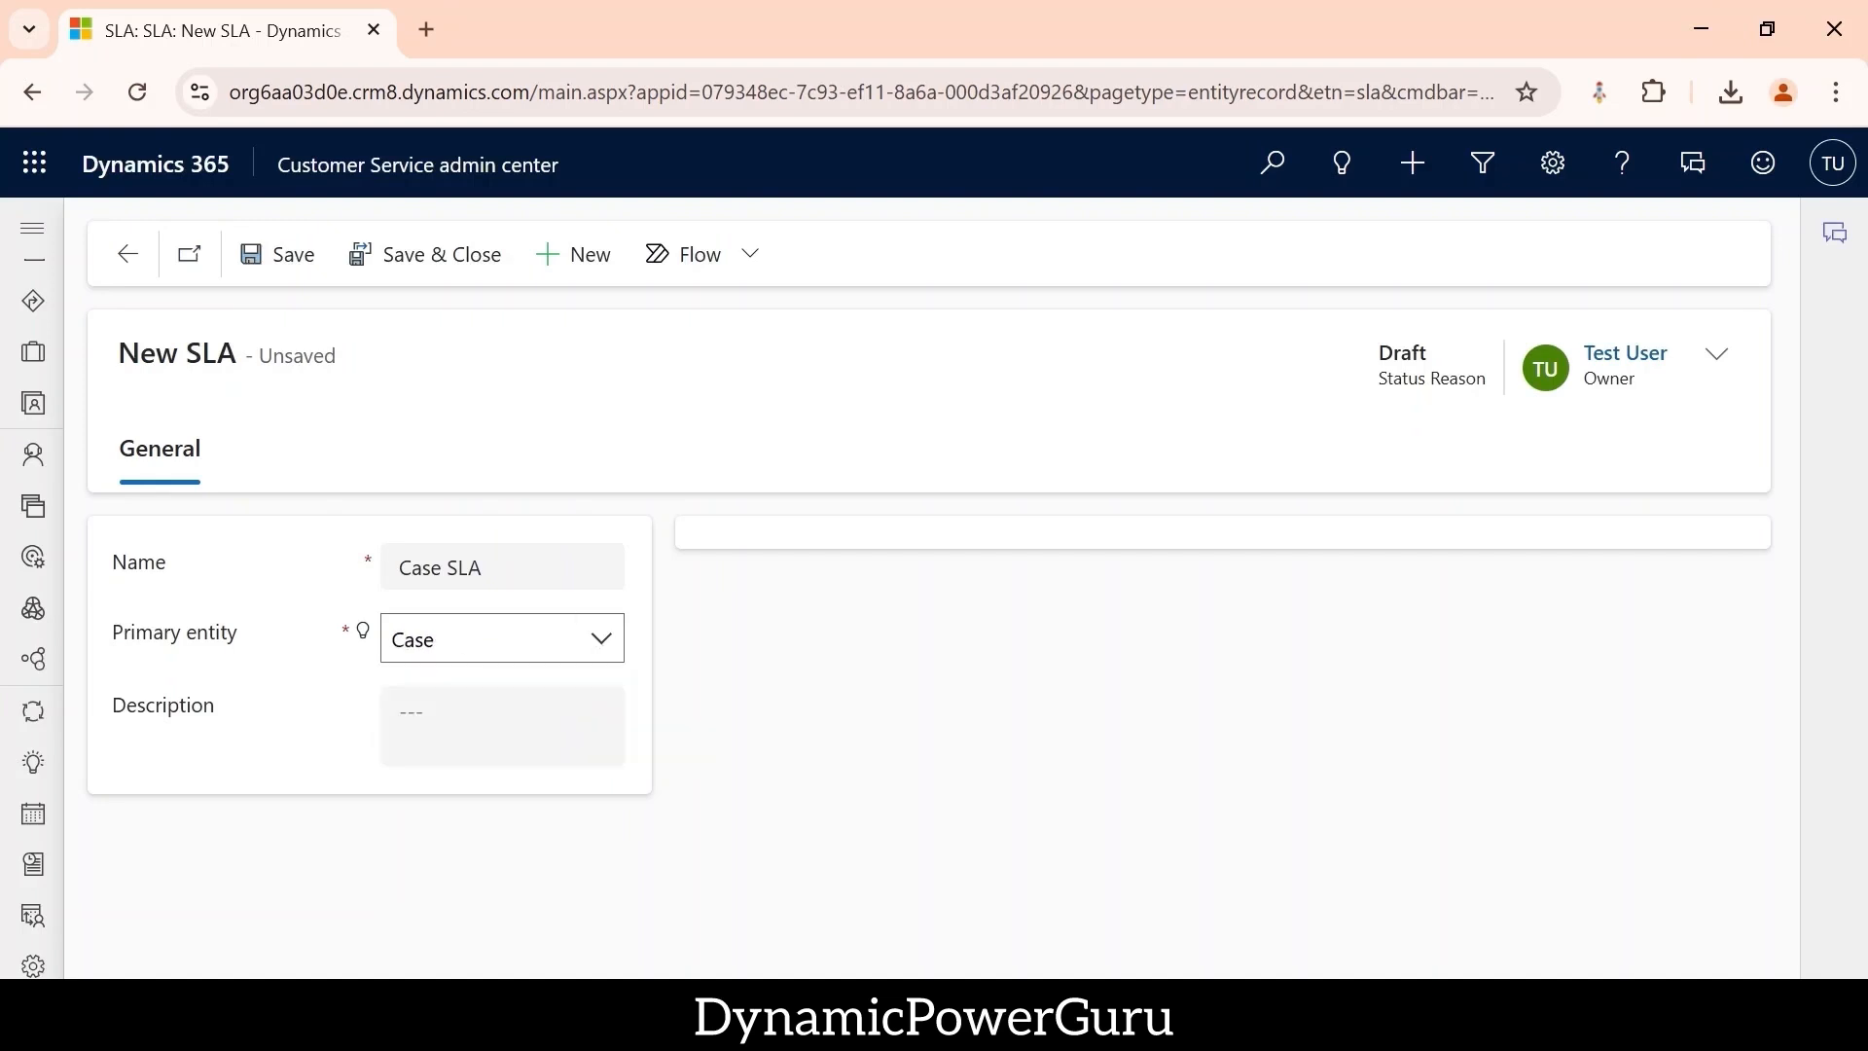
{"action": "left_click", "coordinate": [601, 639]}
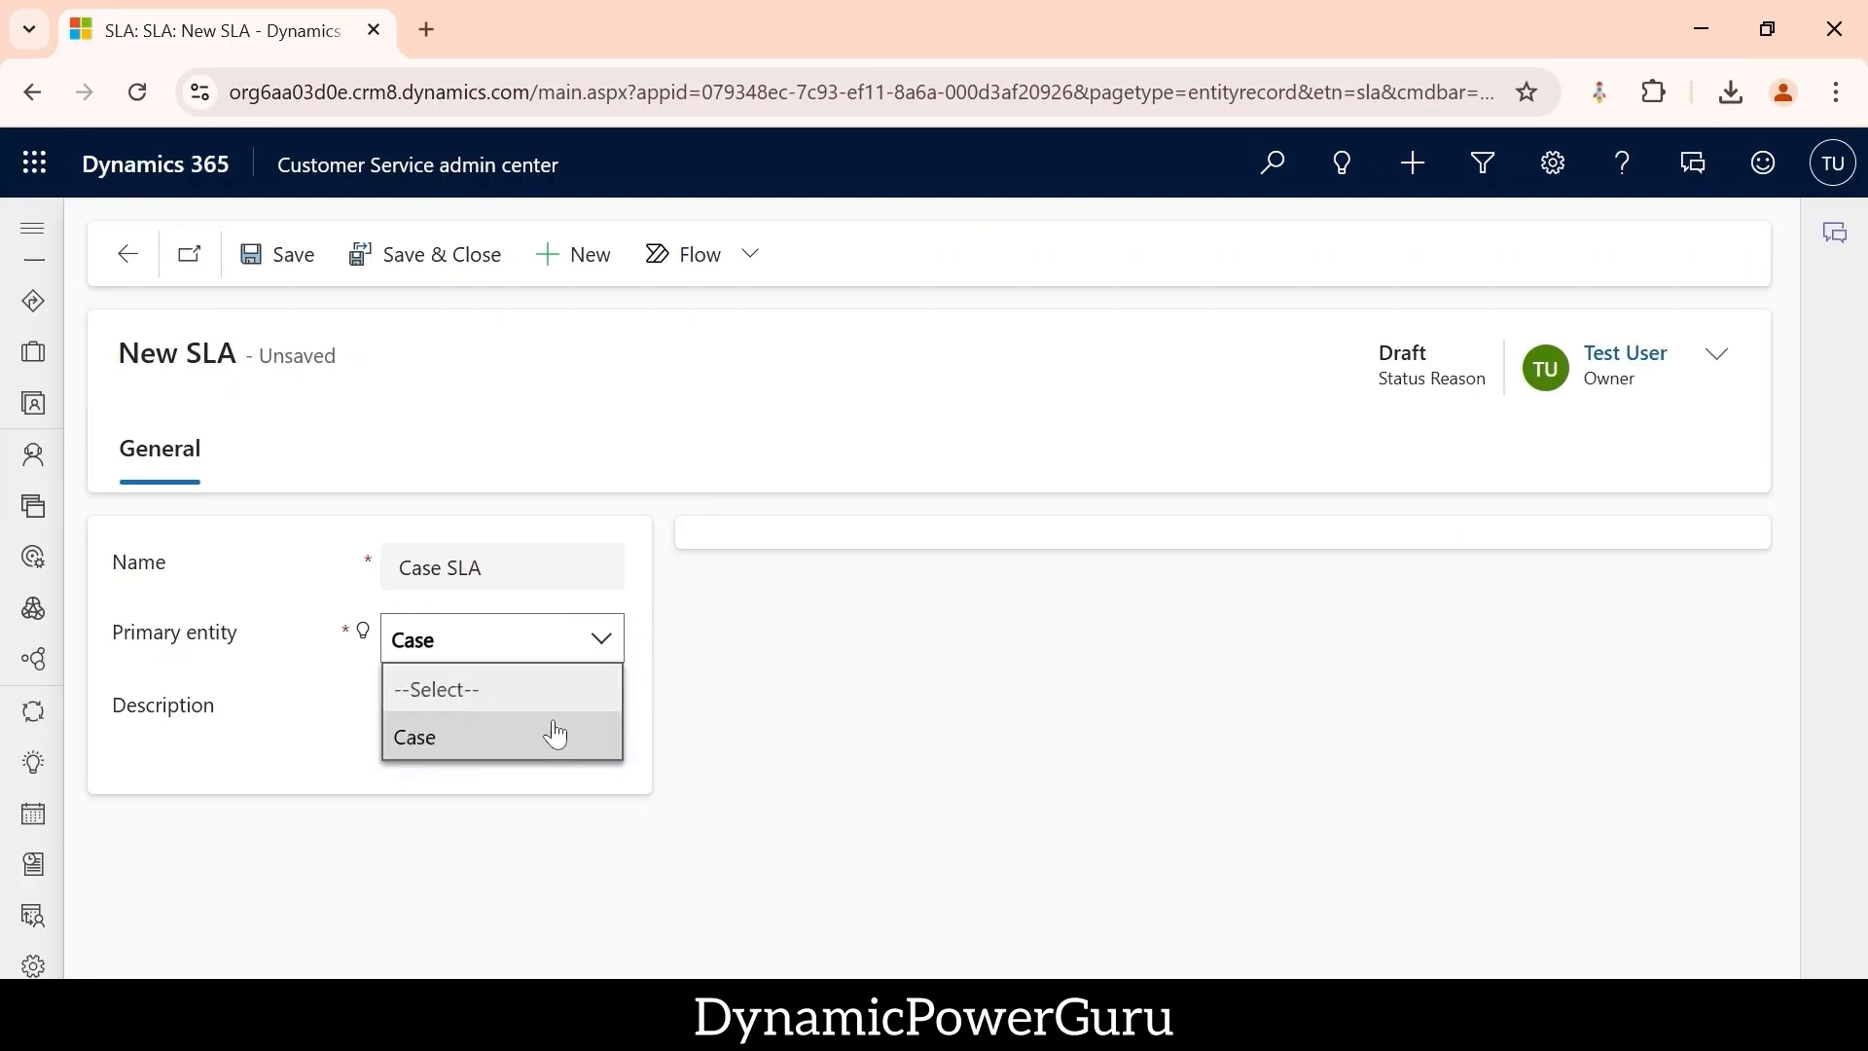
{"action": "left_click", "coordinate": [512, 730]}
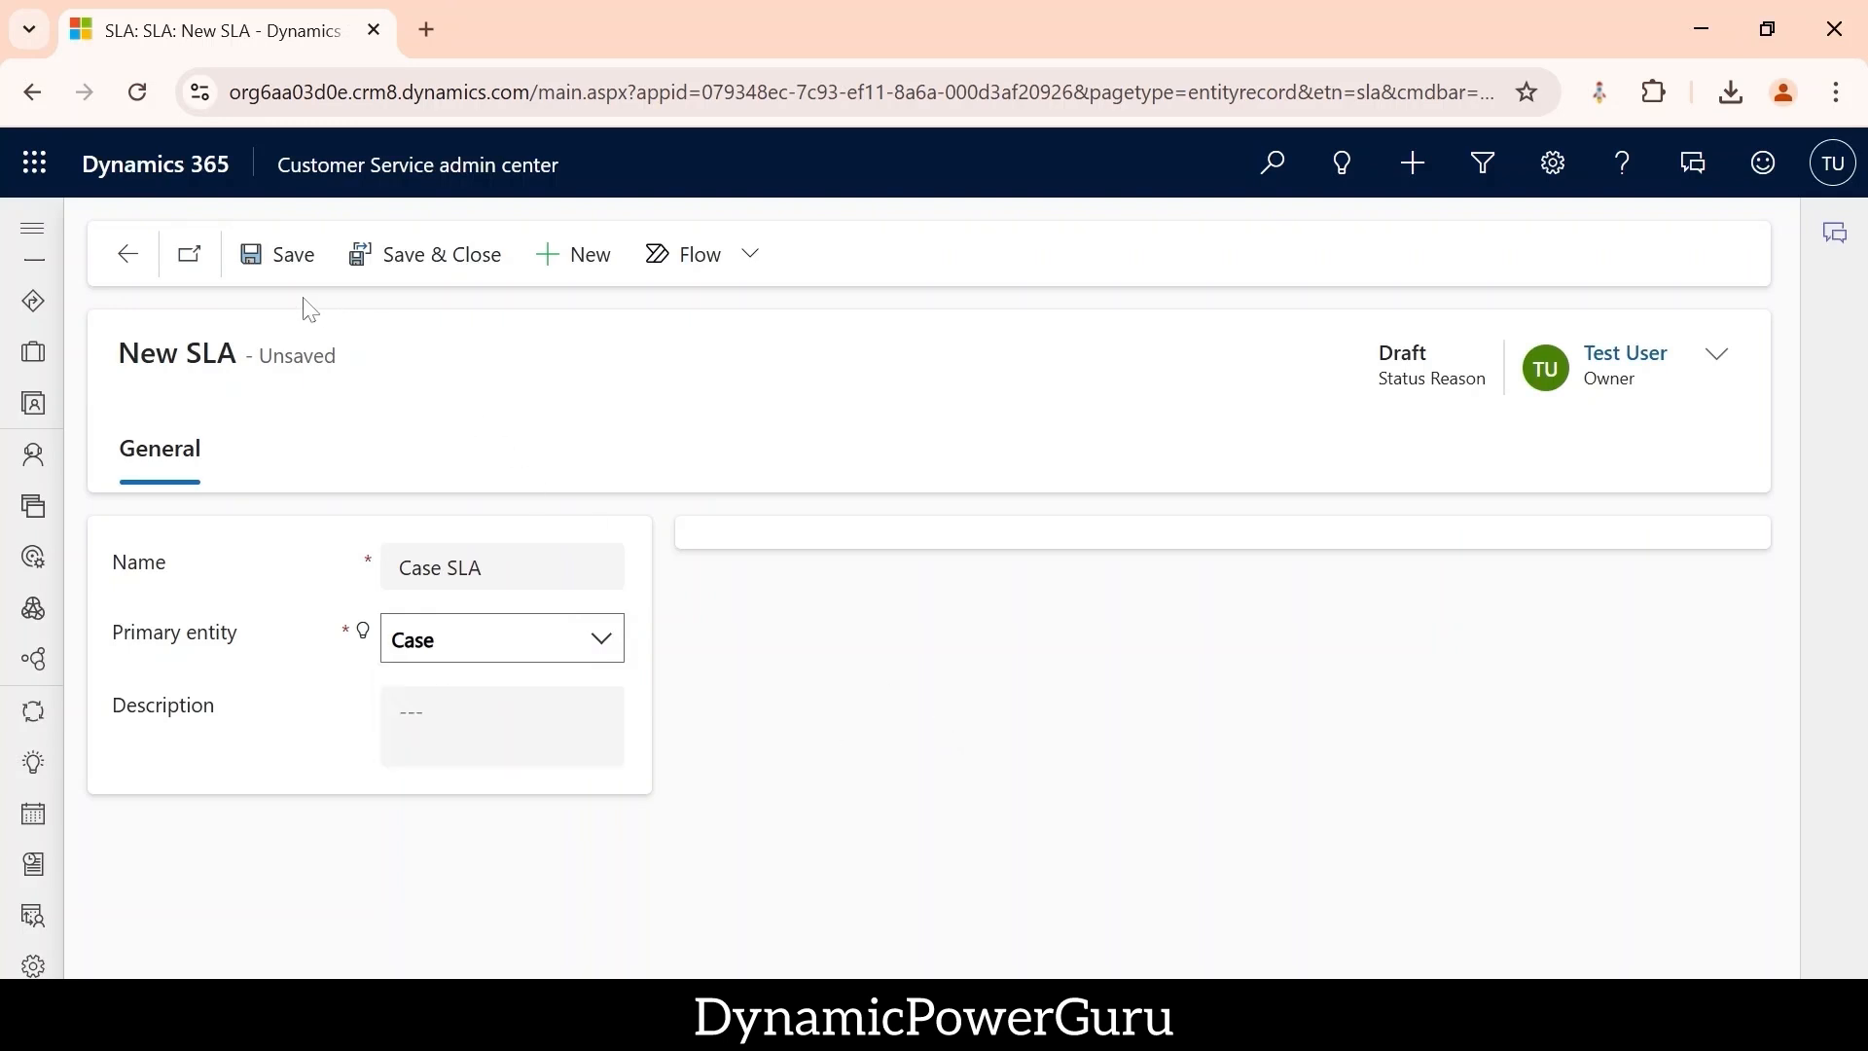
{"action": "left_click", "coordinate": [273, 262]}
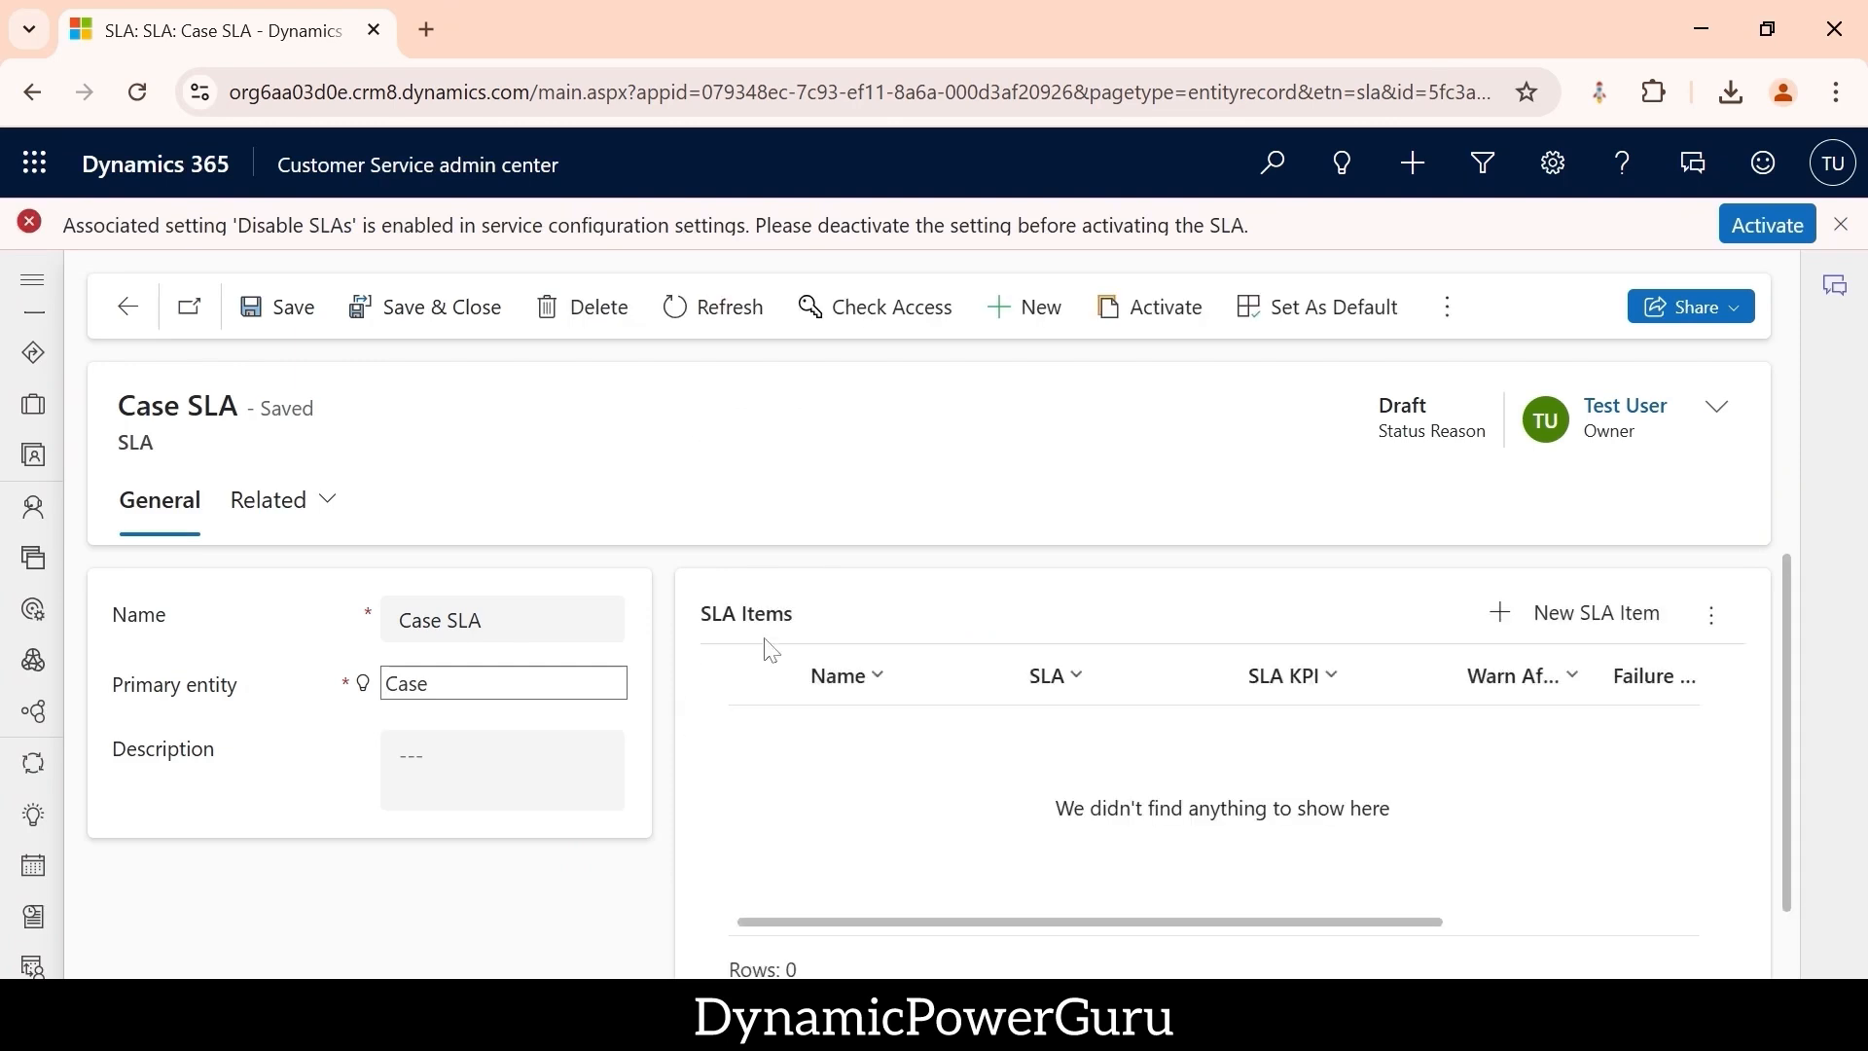
{"action": "left_click_drag", "start_coordinate": [700, 613], "coordinate": [793, 623]}
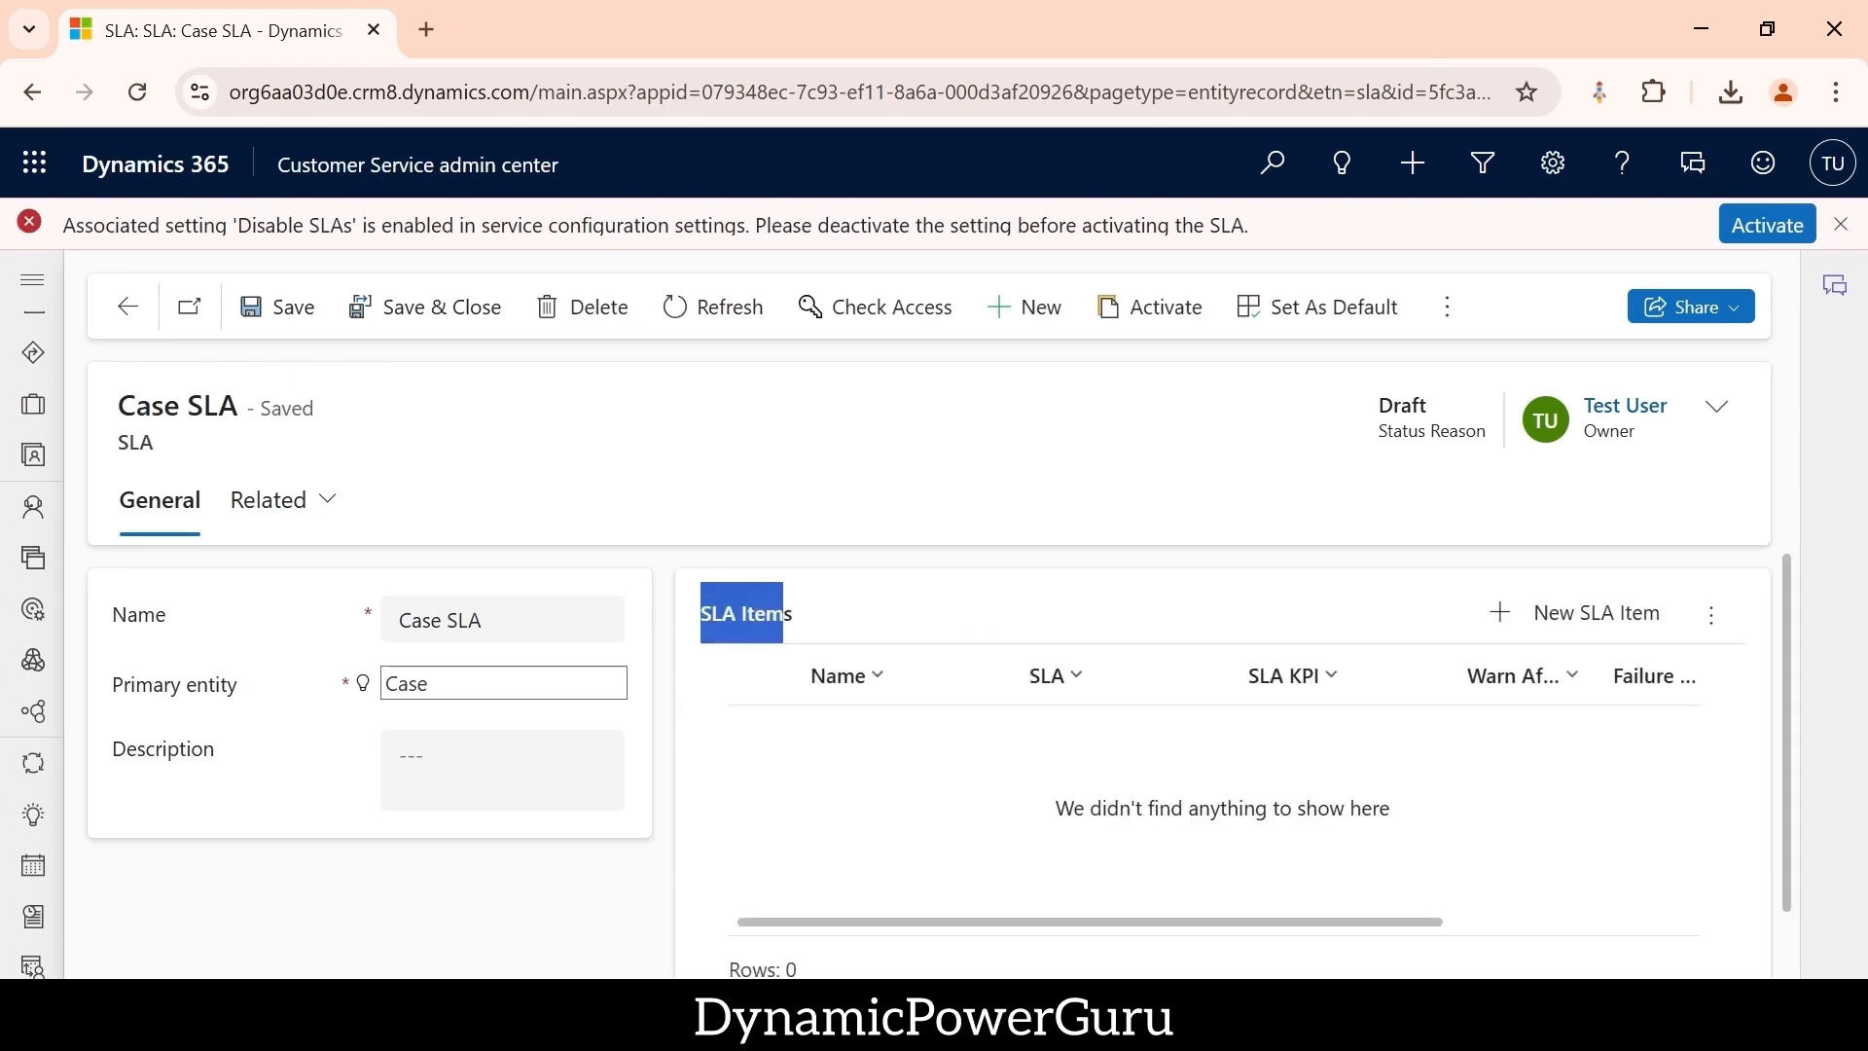
{"action": "left_click", "coordinate": [872, 625]}
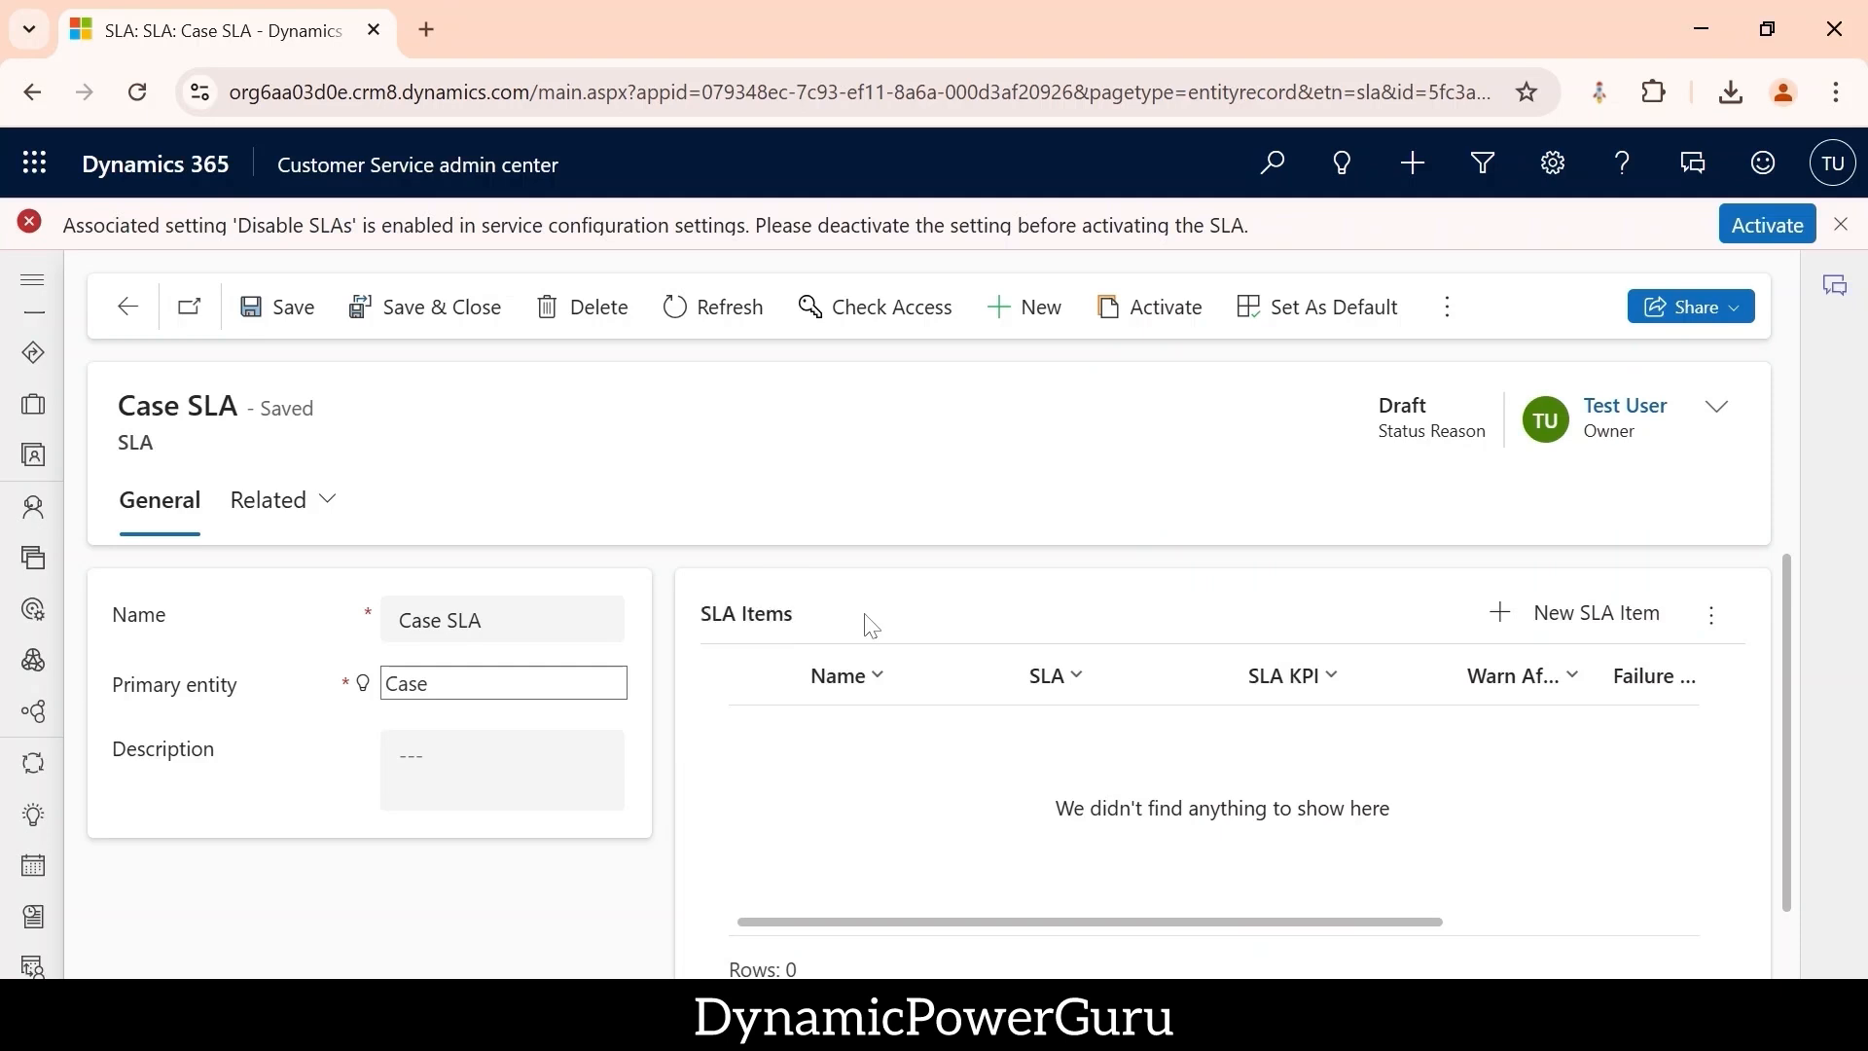
{"action": "left_click", "coordinate": [799, 659]}
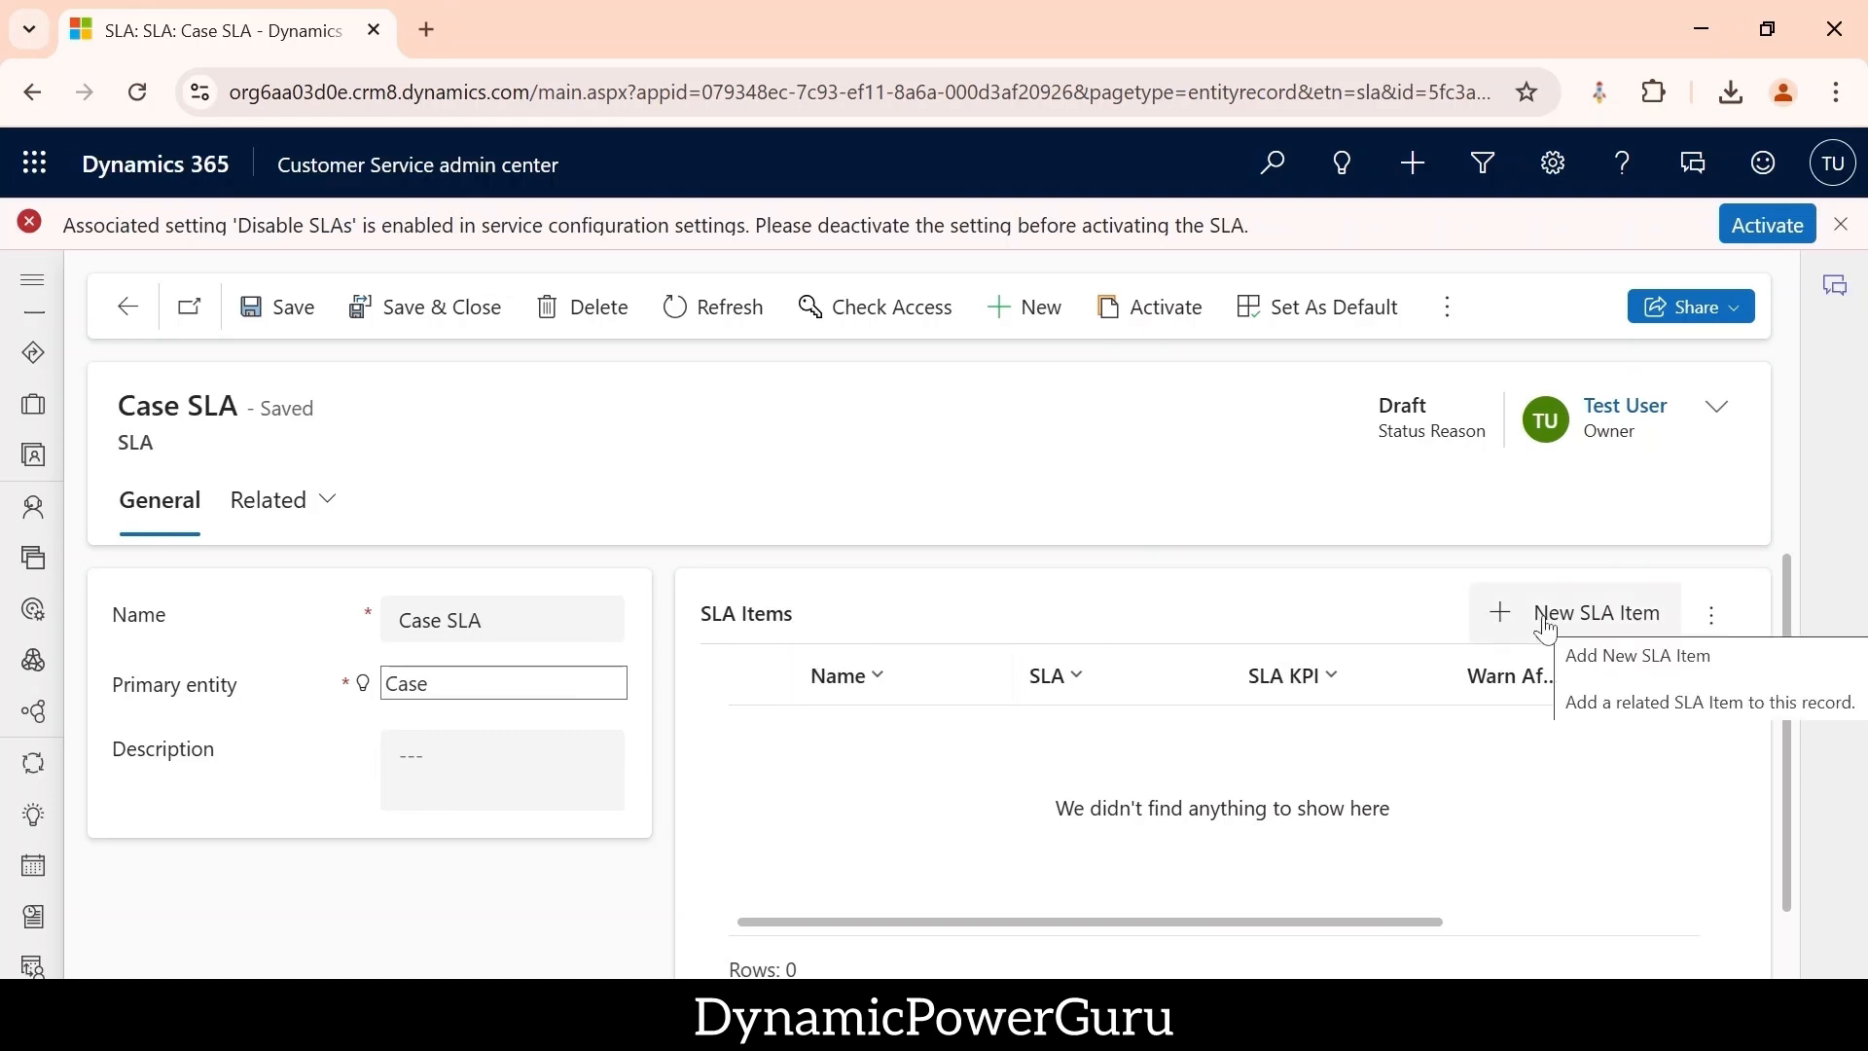
- Return to Service terms and start a new SLA KPI record named First Response BY
{"action": "left_click", "coordinate": [114, 314]}
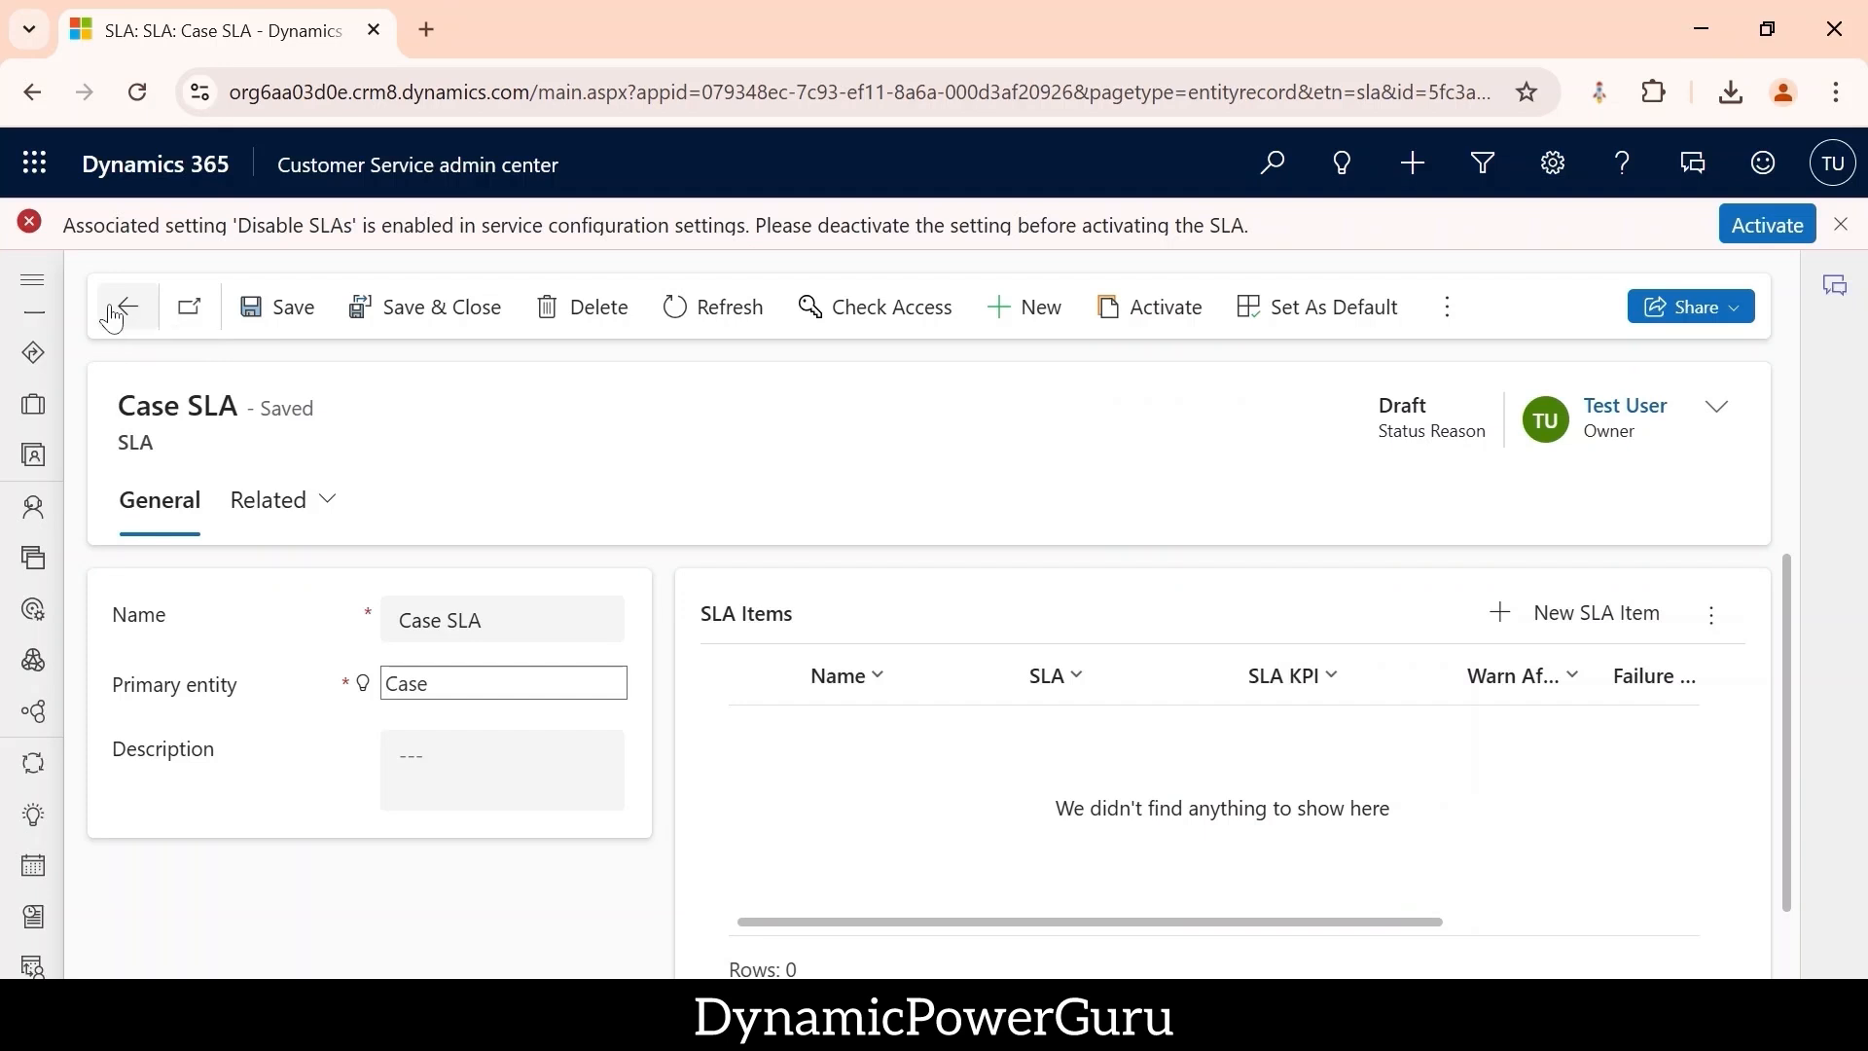
{"action": "left_click", "coordinate": [132, 323]}
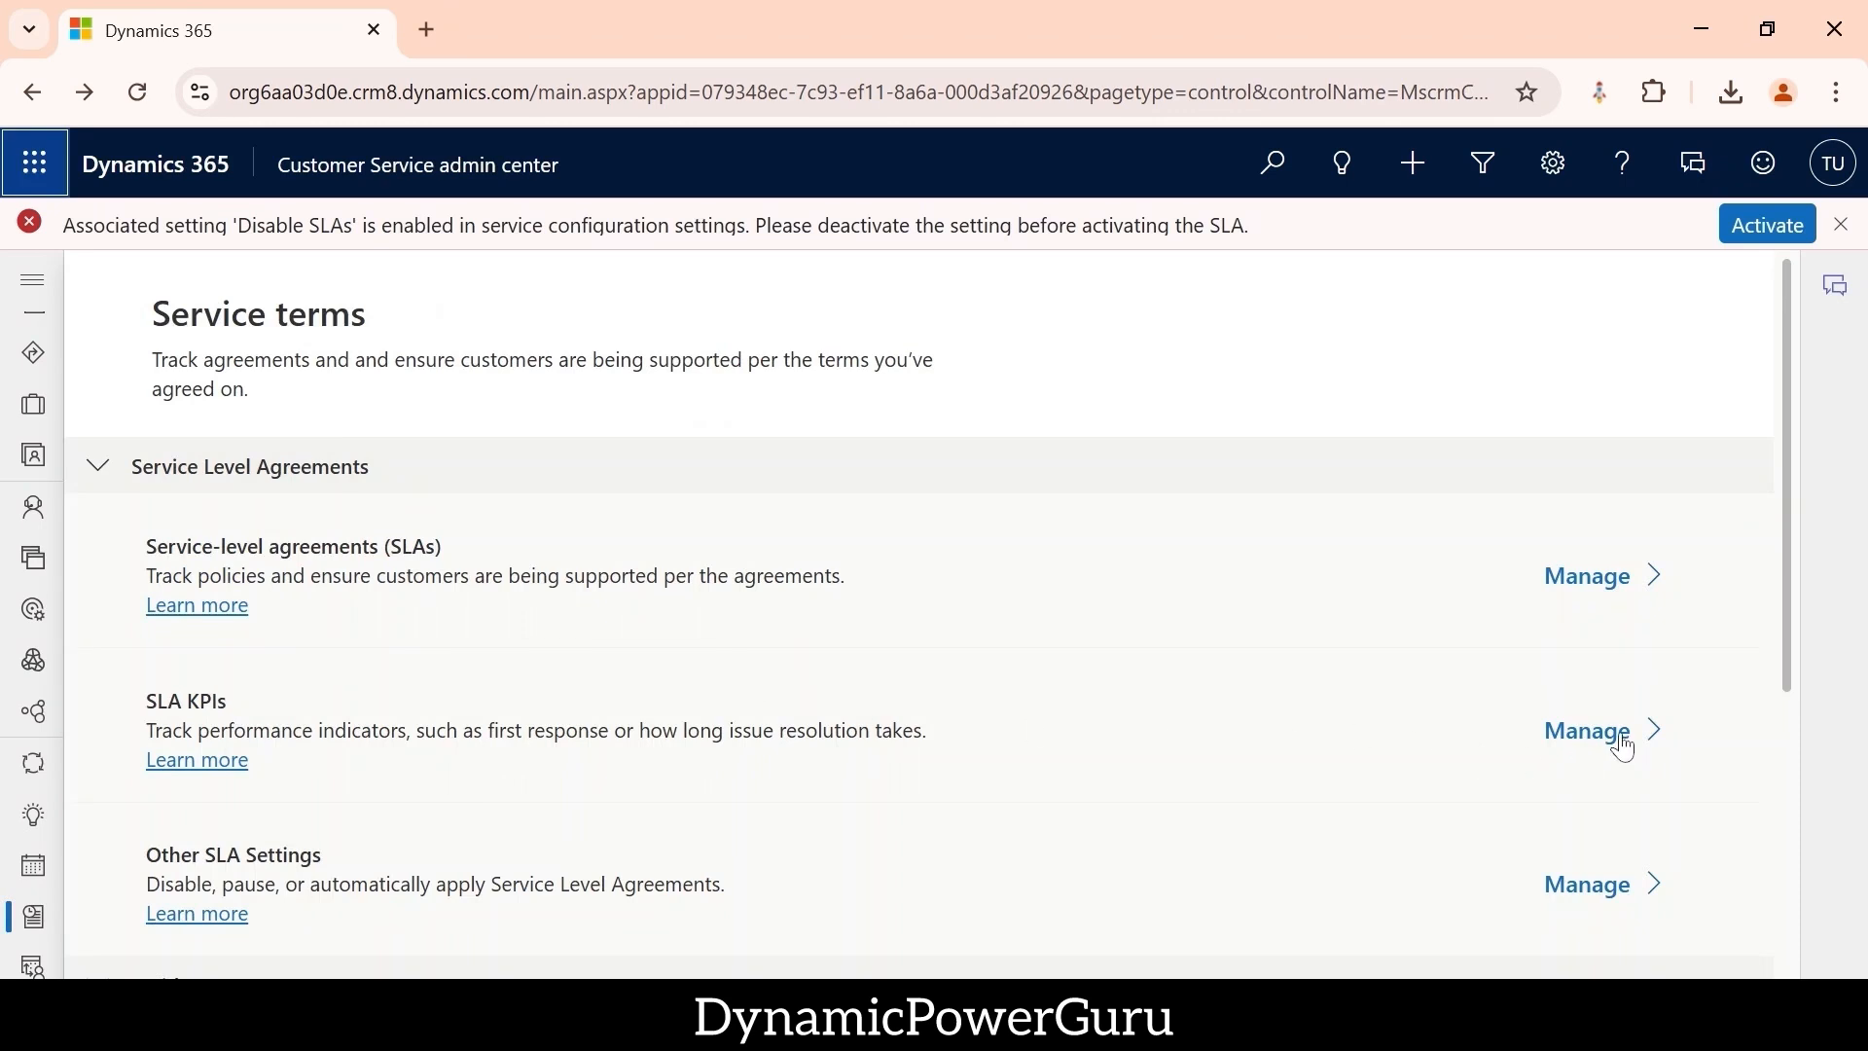
{"action": "left_click", "coordinate": [1634, 734]}
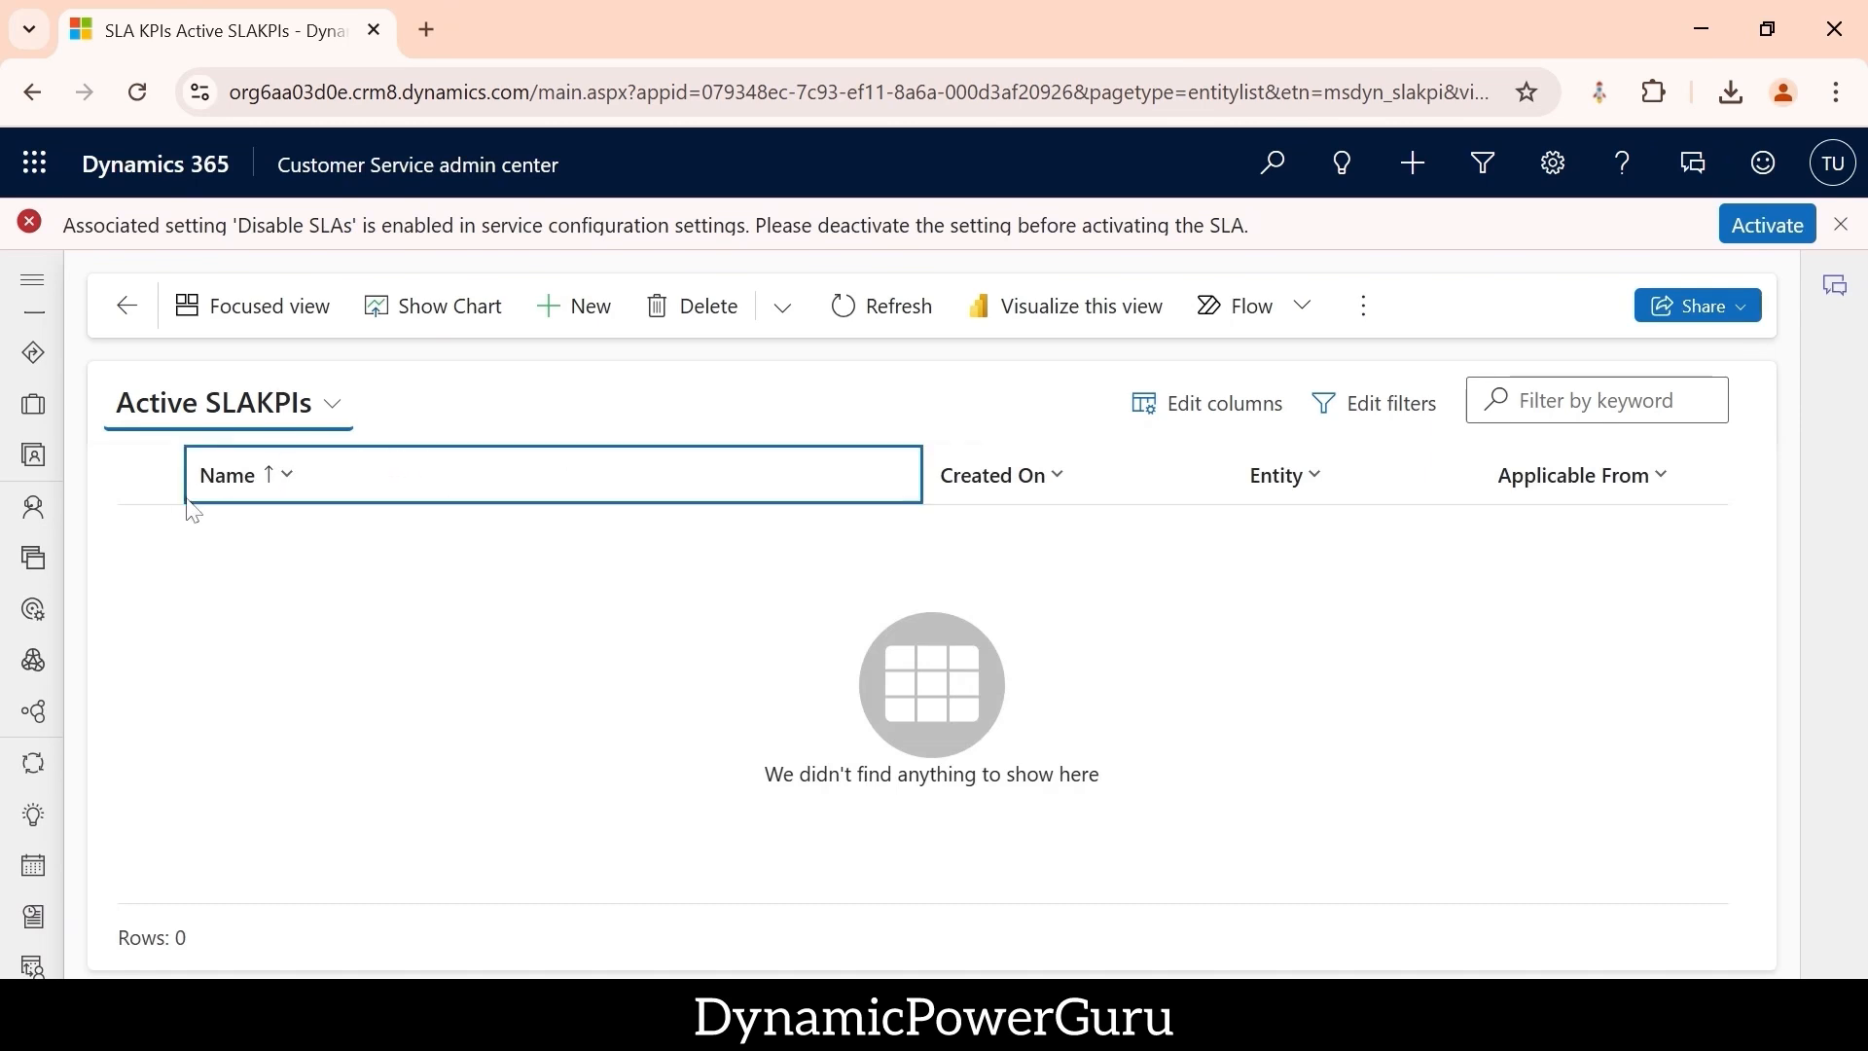
{"action": "left_click", "coordinate": [587, 307]}
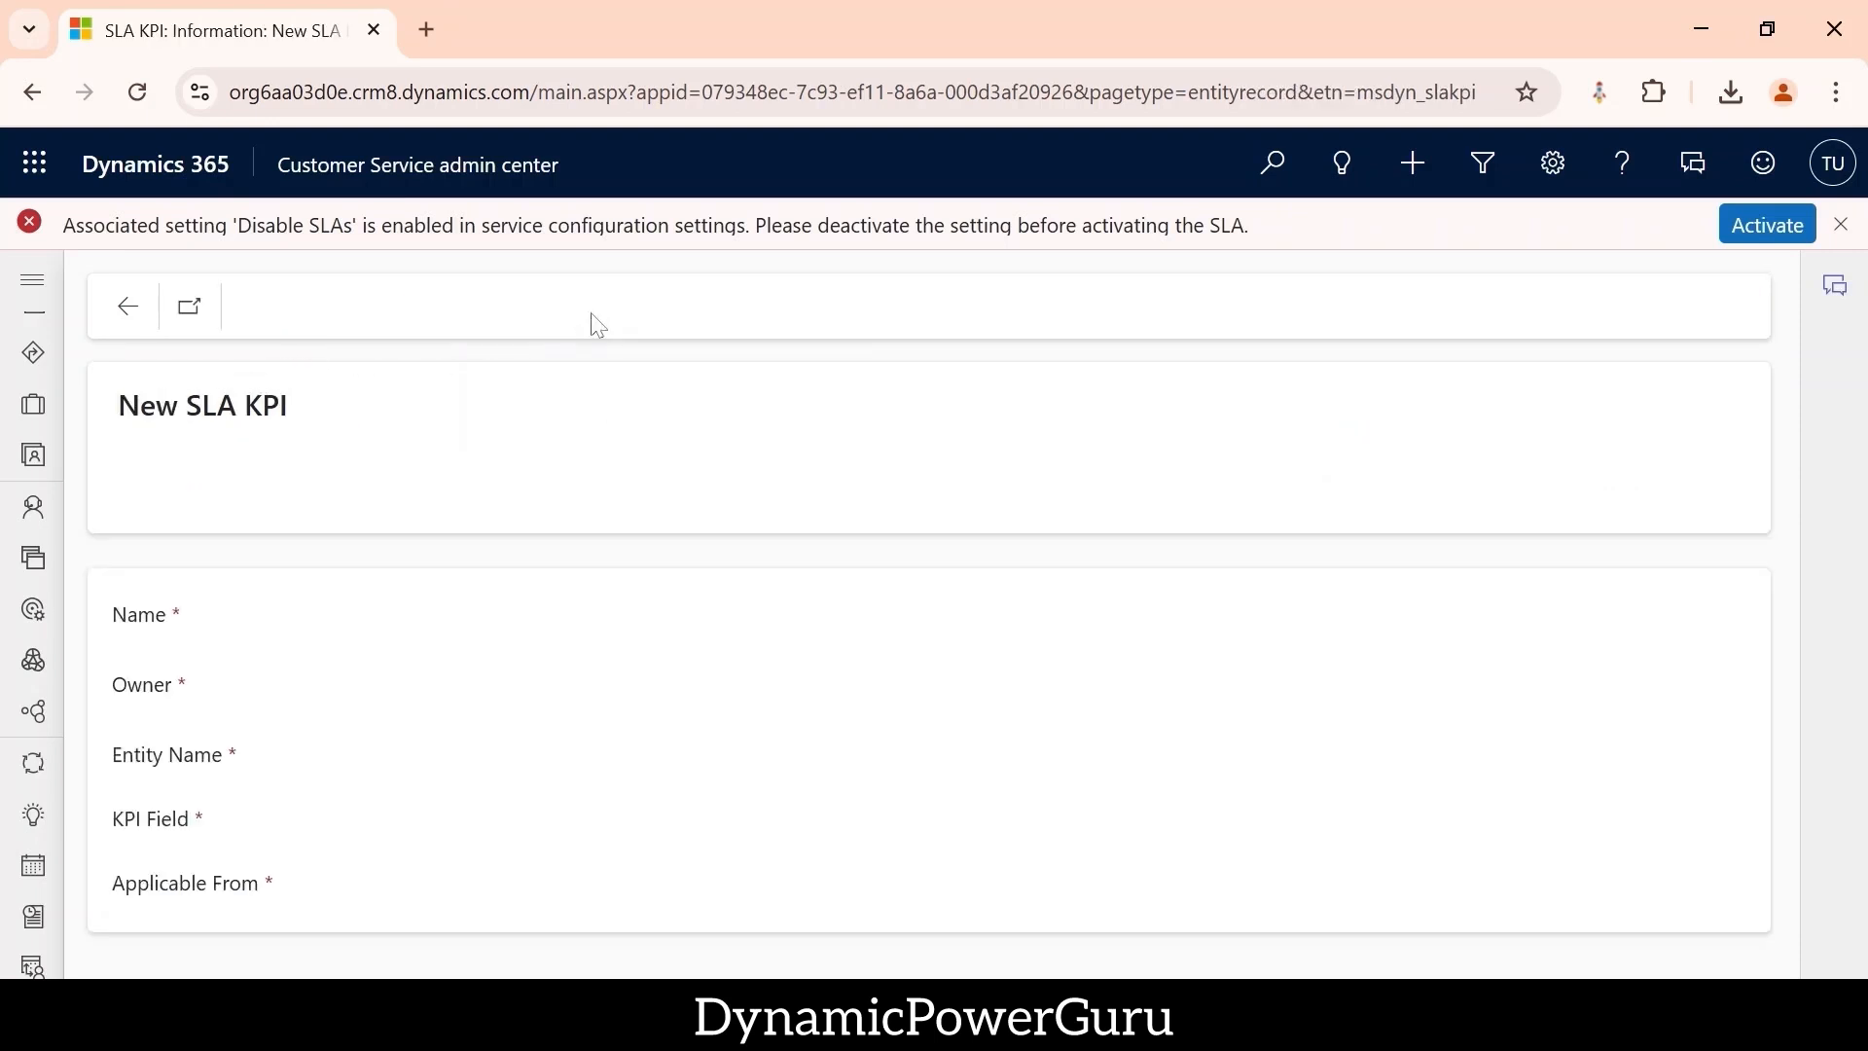
{"action": "left_click", "coordinate": [467, 717]}
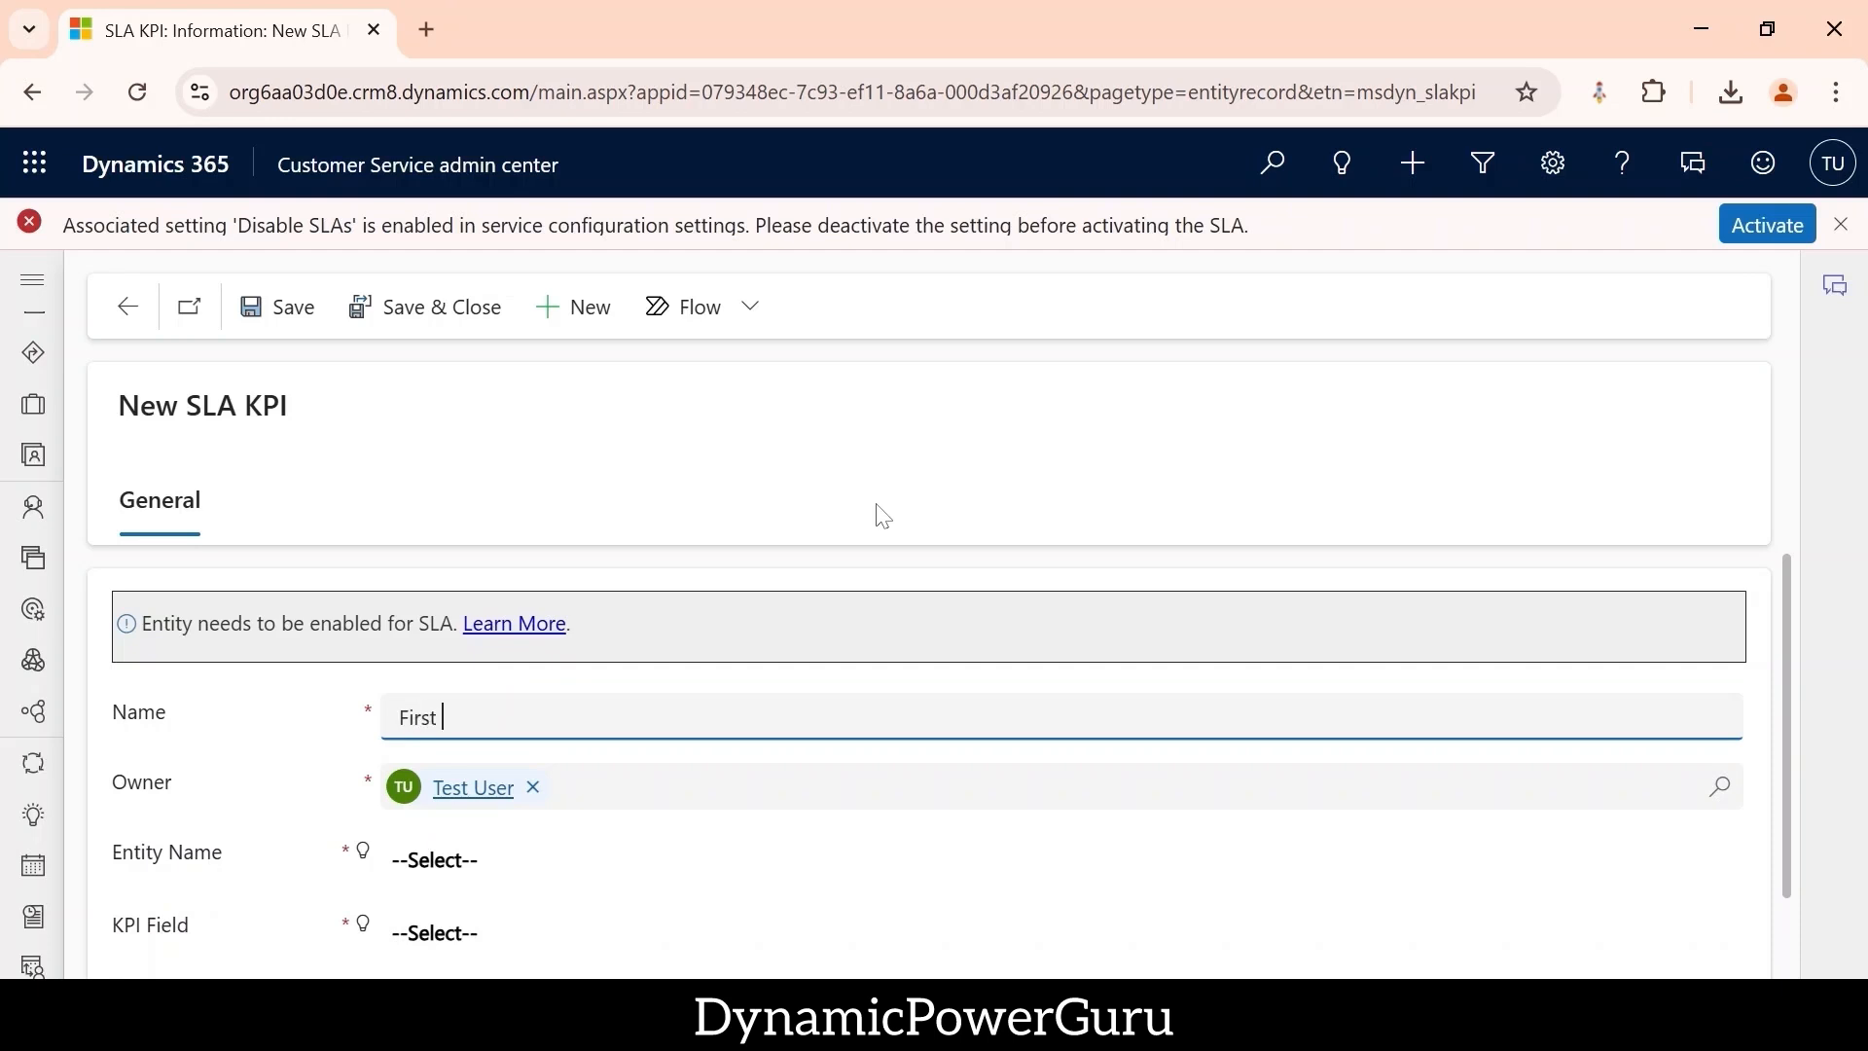
{"action": "type", "text": "Response BY"}
{"action": "key", "text": "Tab"}
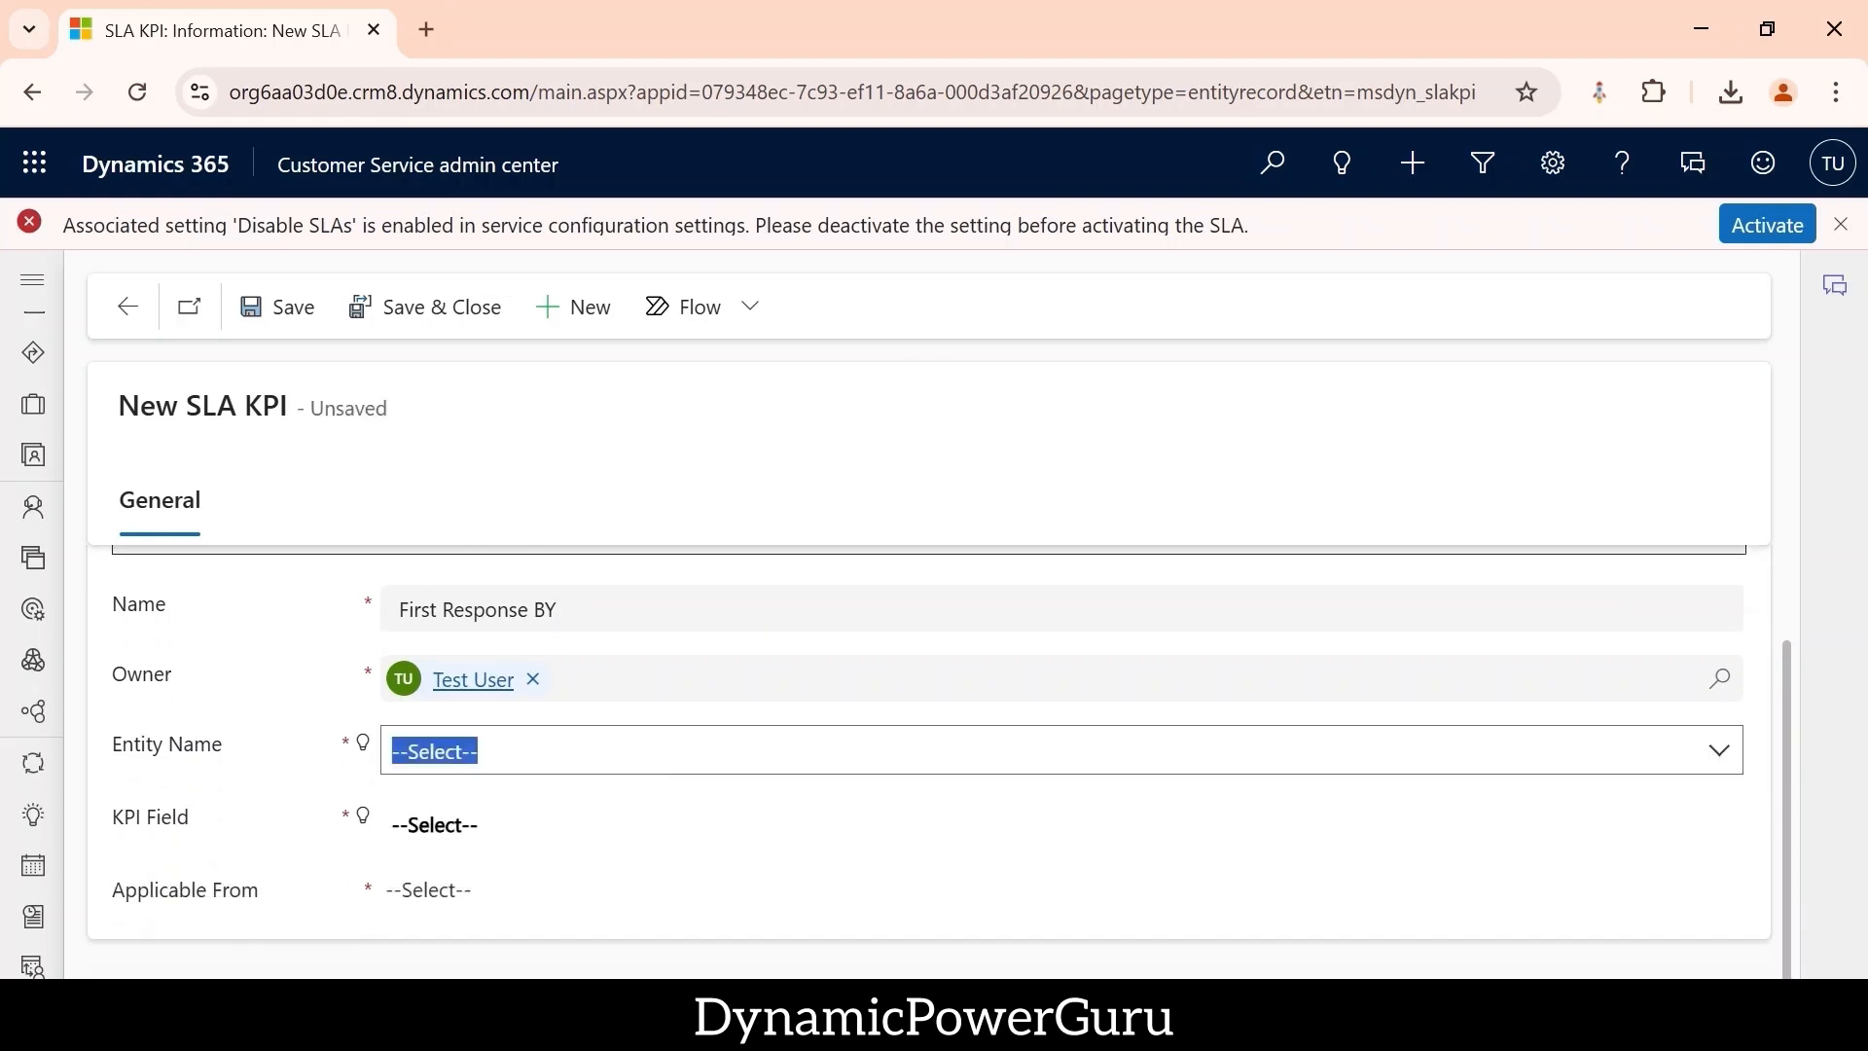
- Set the SLA KPI's entity name to Case and its KPI field to First Response By KPI
{"action": "left_click", "coordinate": [1721, 759]}
{"action": "left_click", "coordinate": [634, 859]}
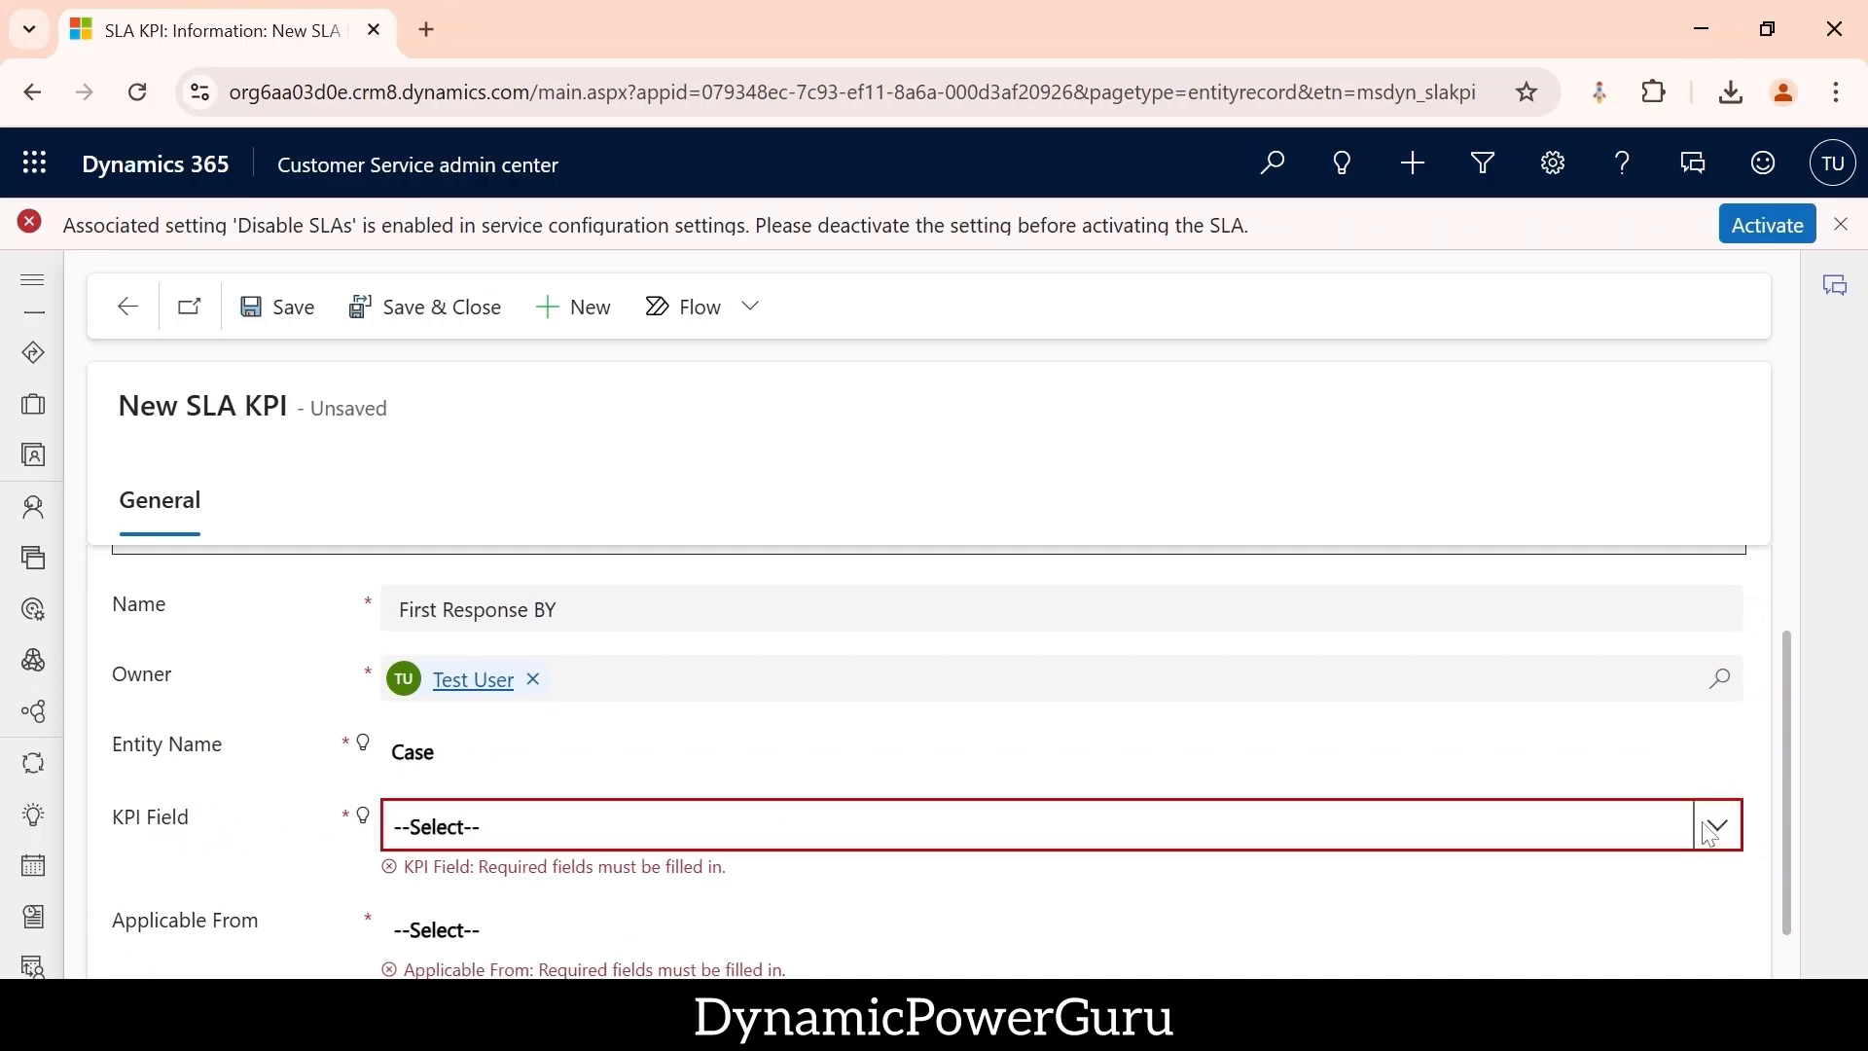
{"action": "left_click", "coordinate": [1709, 833]}
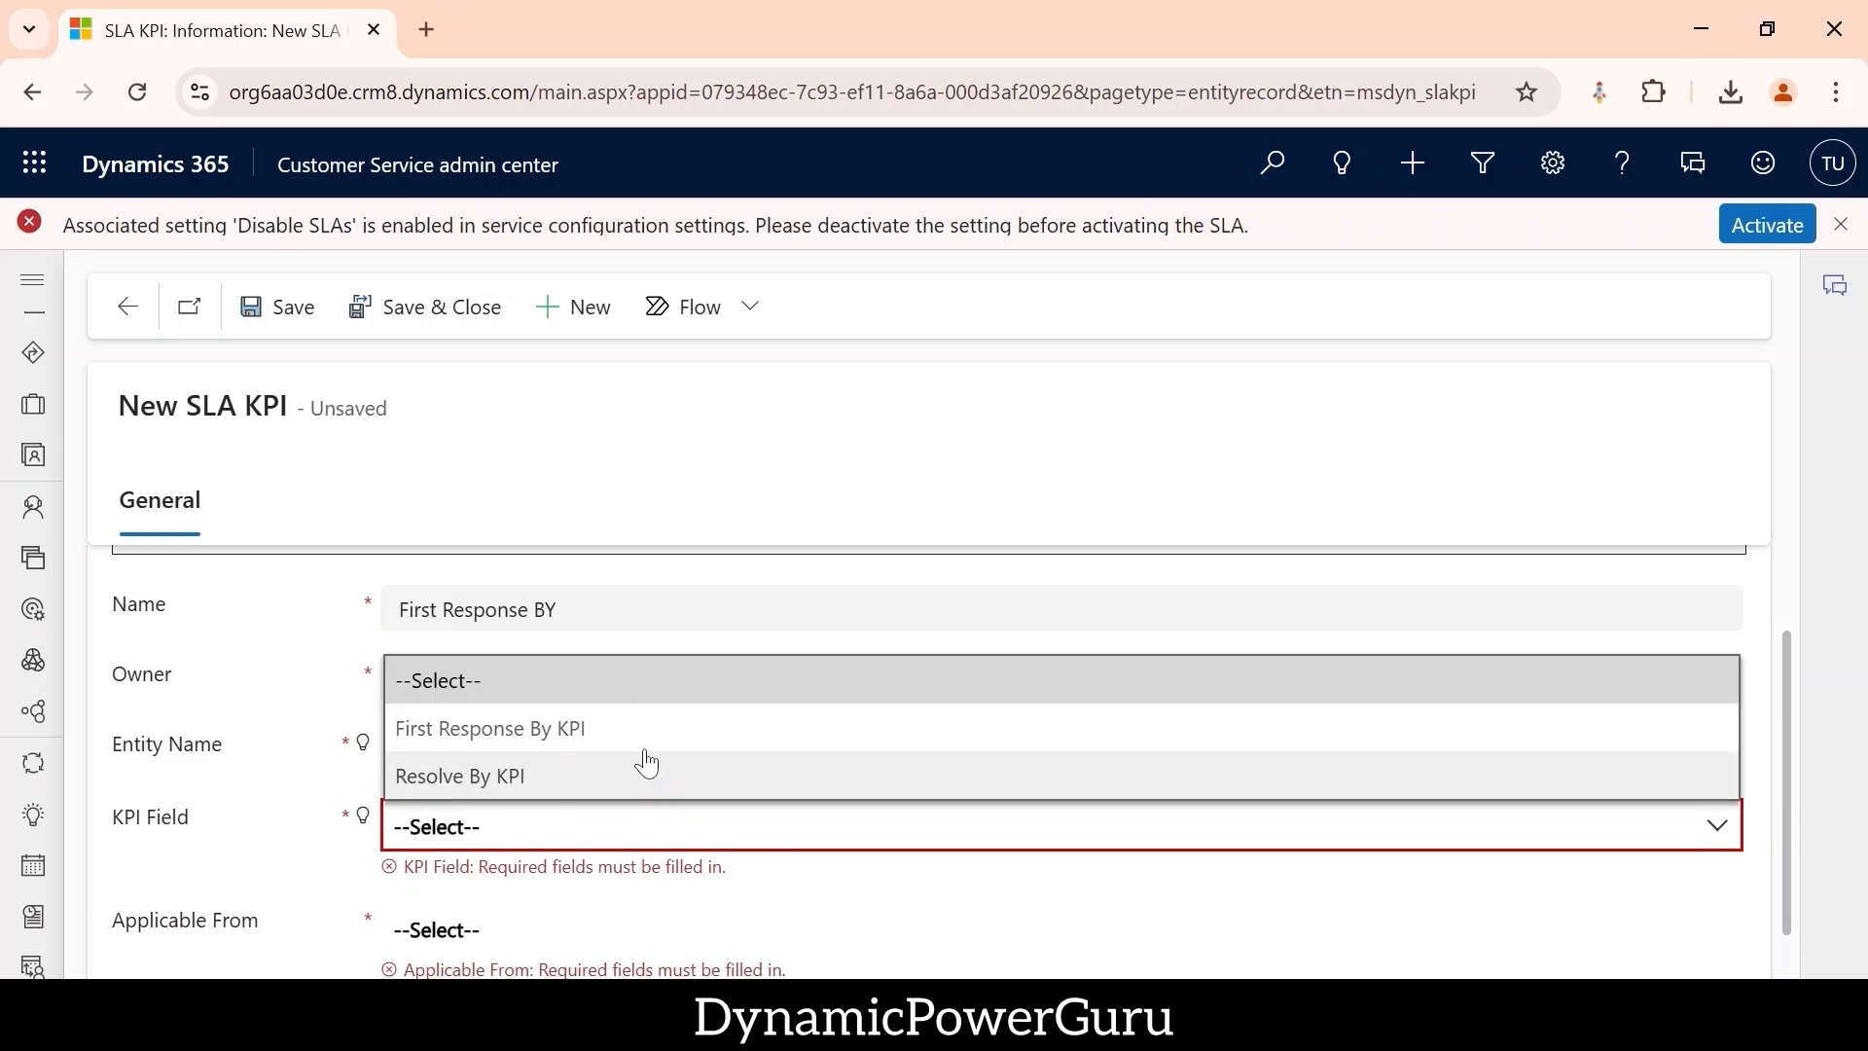
{"action": "left_click", "coordinate": [706, 742]}
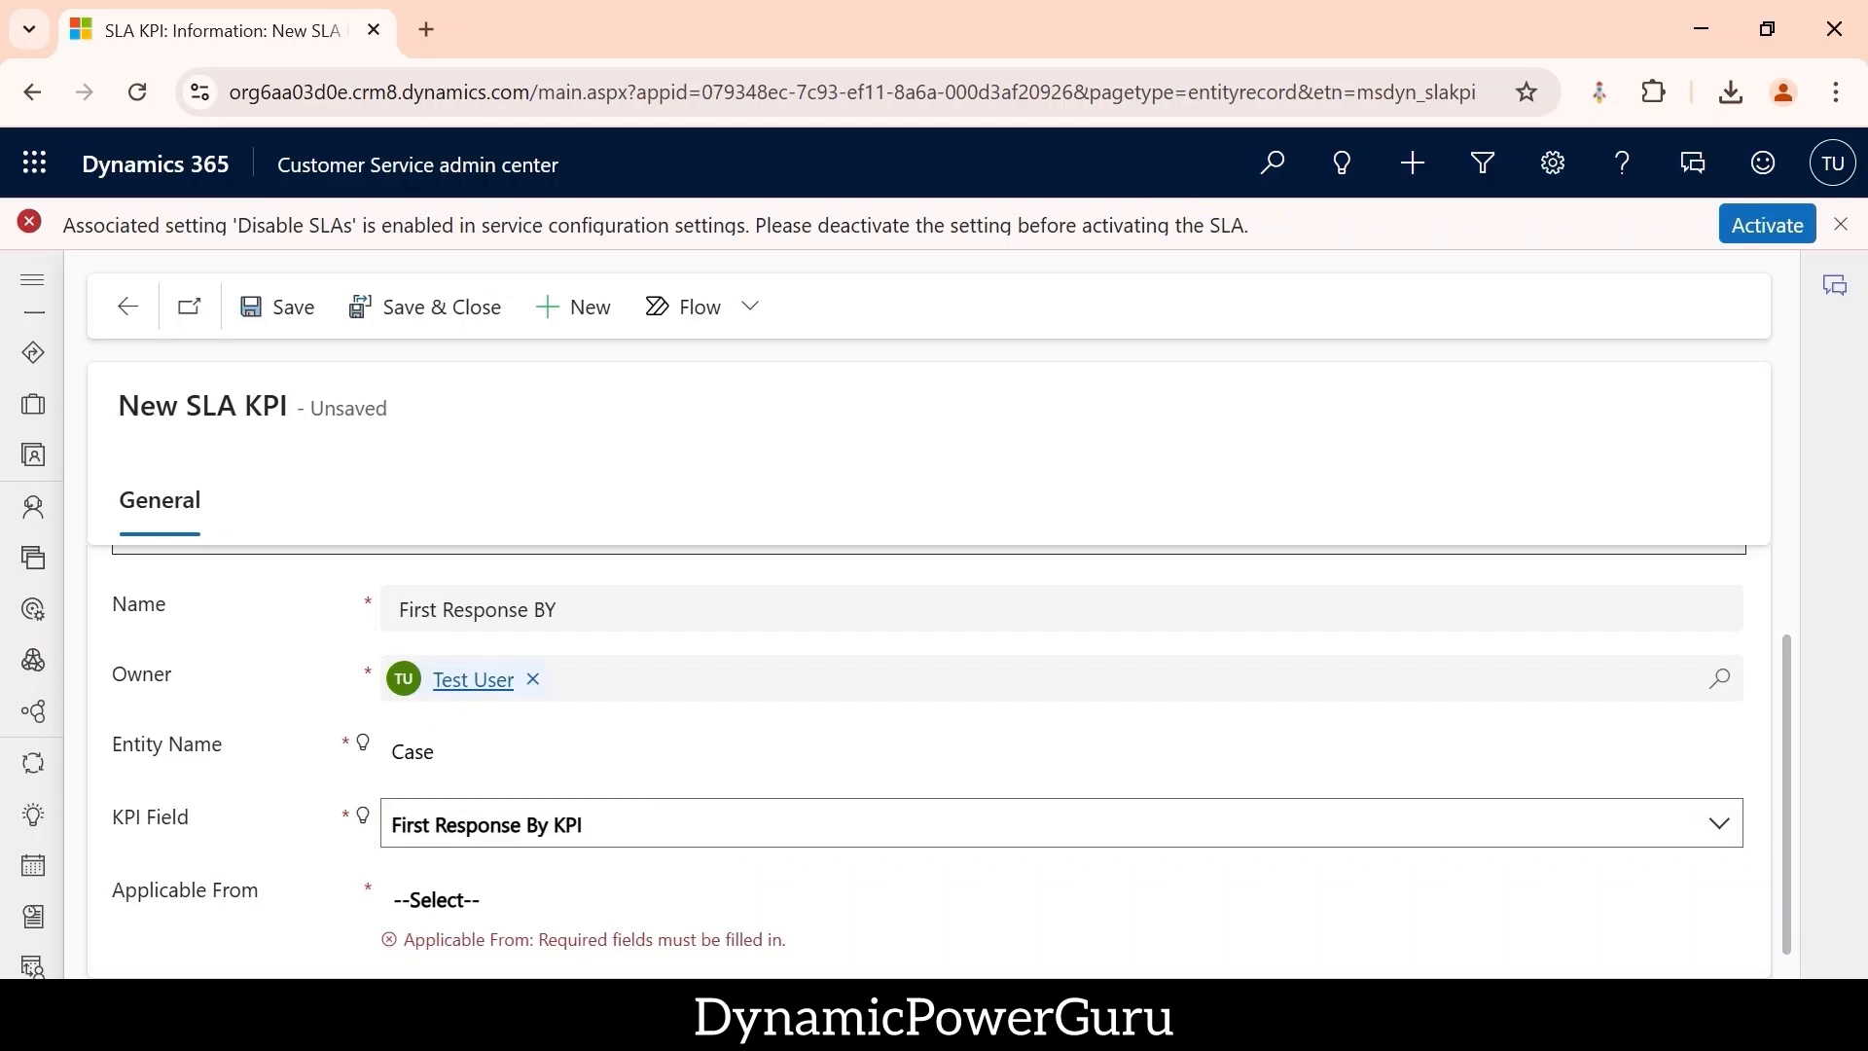
{"action": "scroll", "coordinate": [934, 759], "scroll_direction": "down", "scroll_amount": 1}
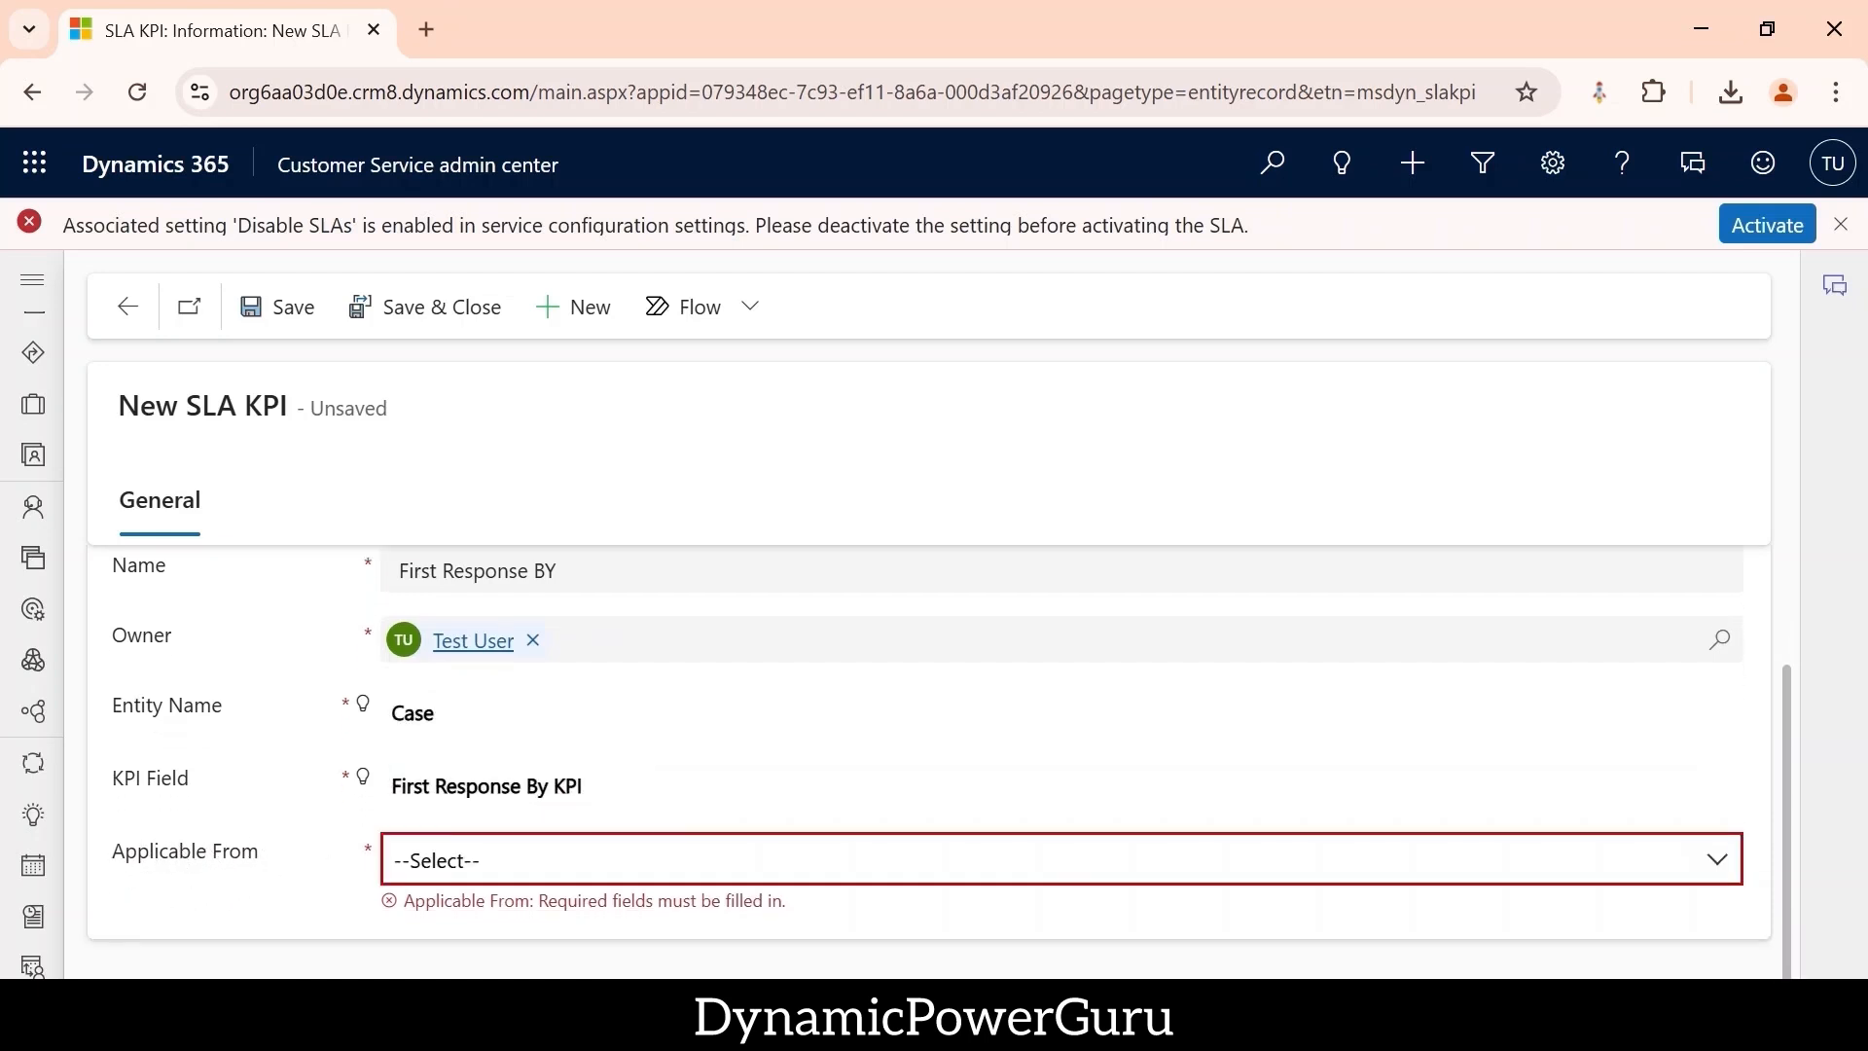
- Set the SLA KPI's Applicable From field to Created On and save the record
{"action": "left_click", "coordinate": [1716, 860]}
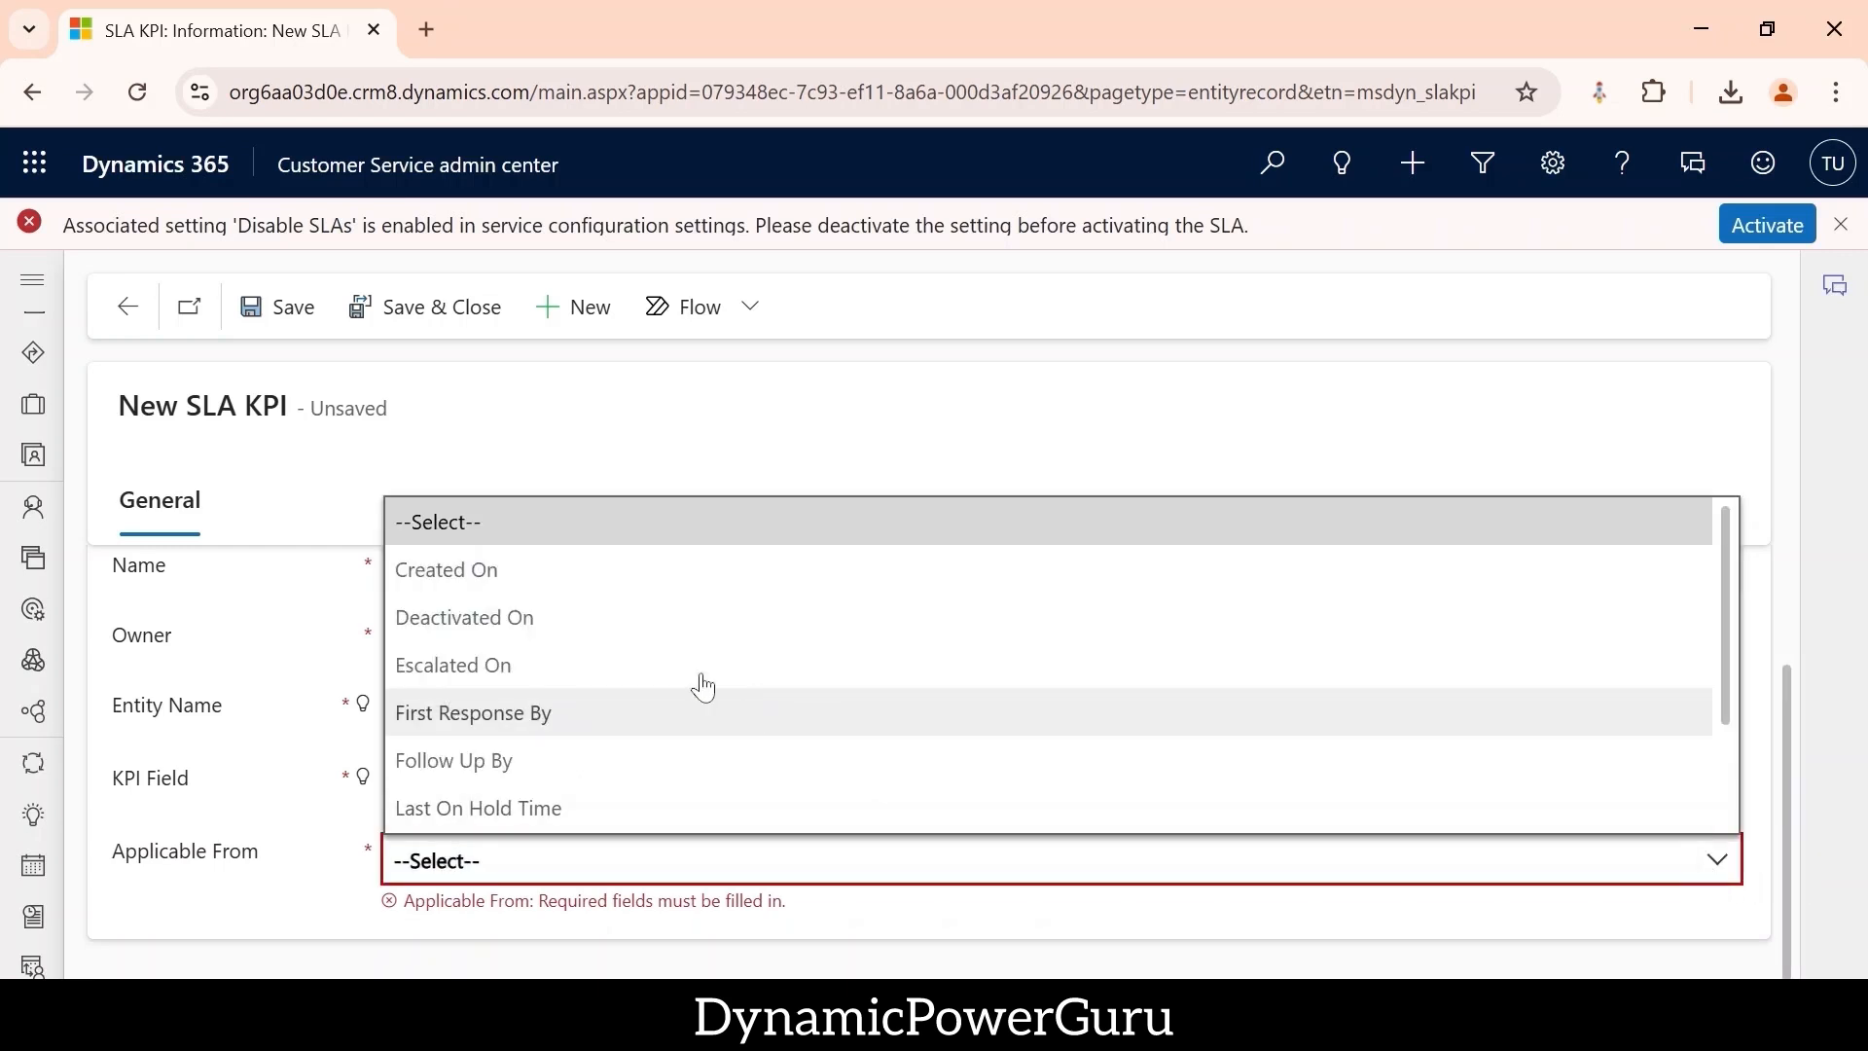
{"action": "left_click", "coordinate": [521, 588]}
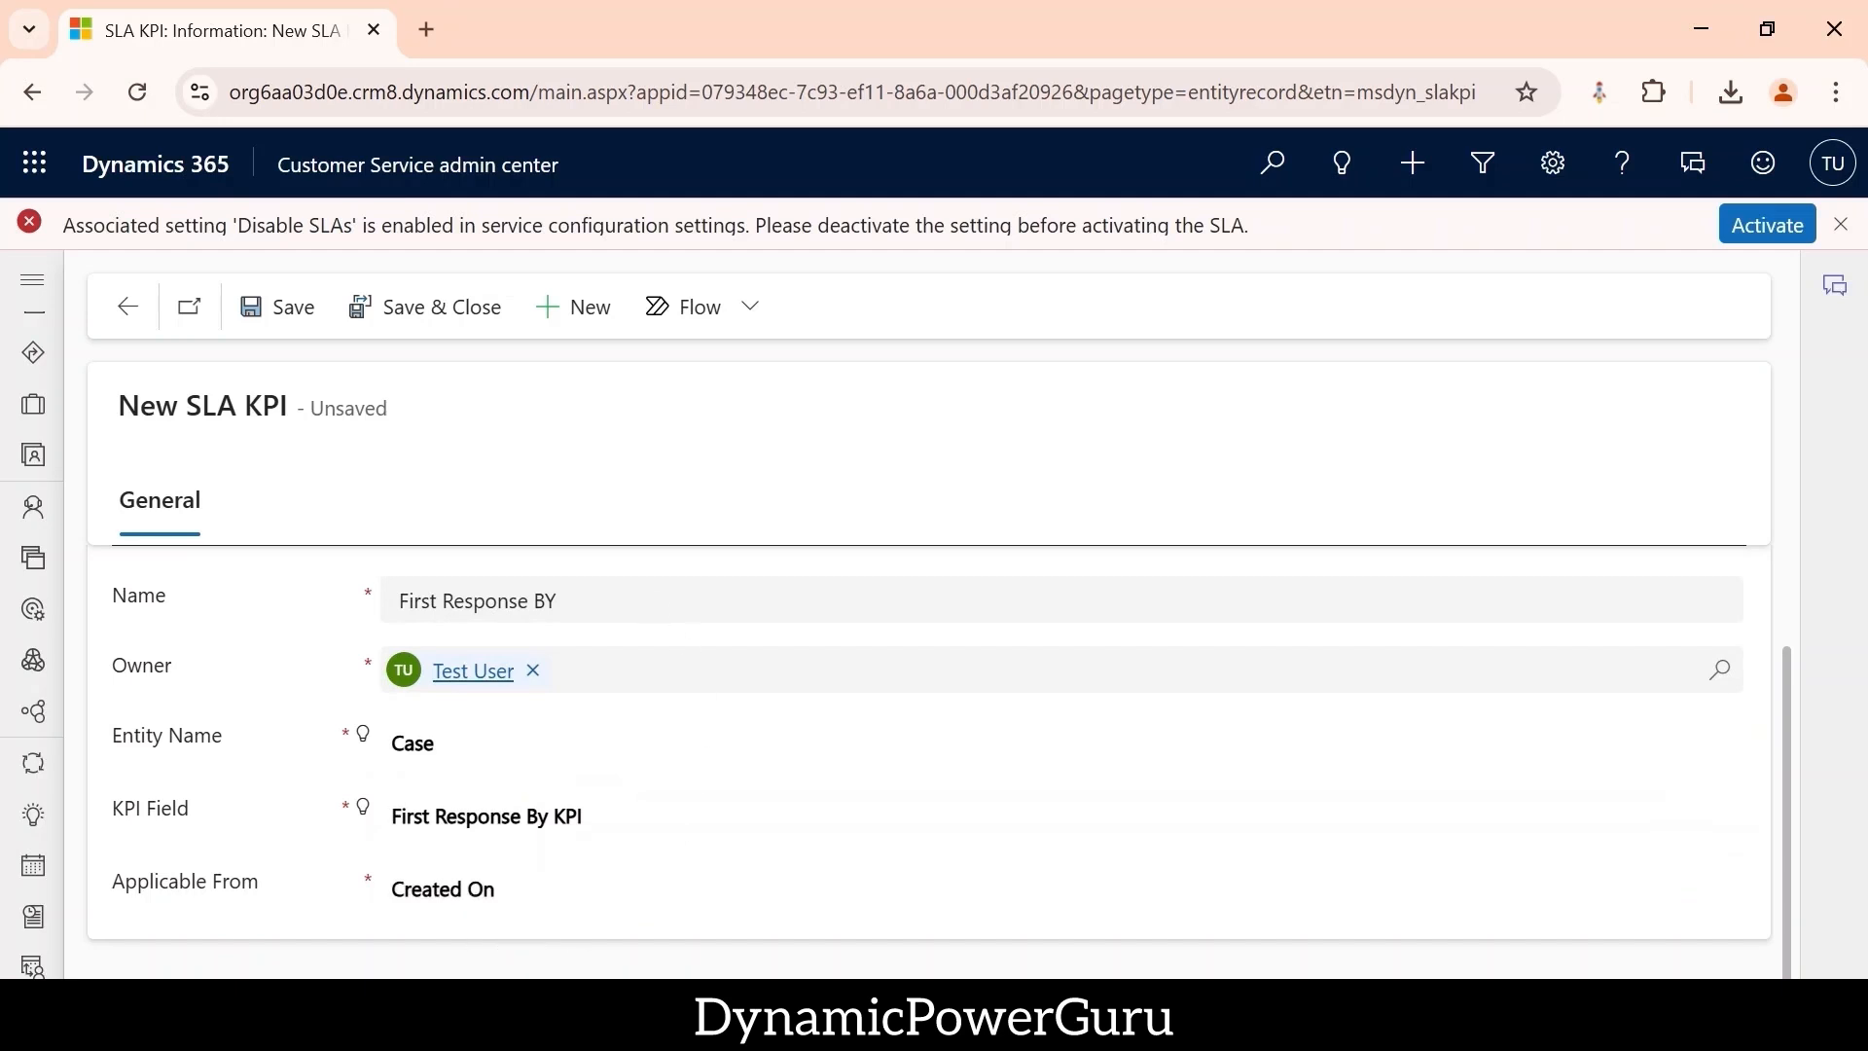
{"action": "left_click", "coordinate": [291, 310]}
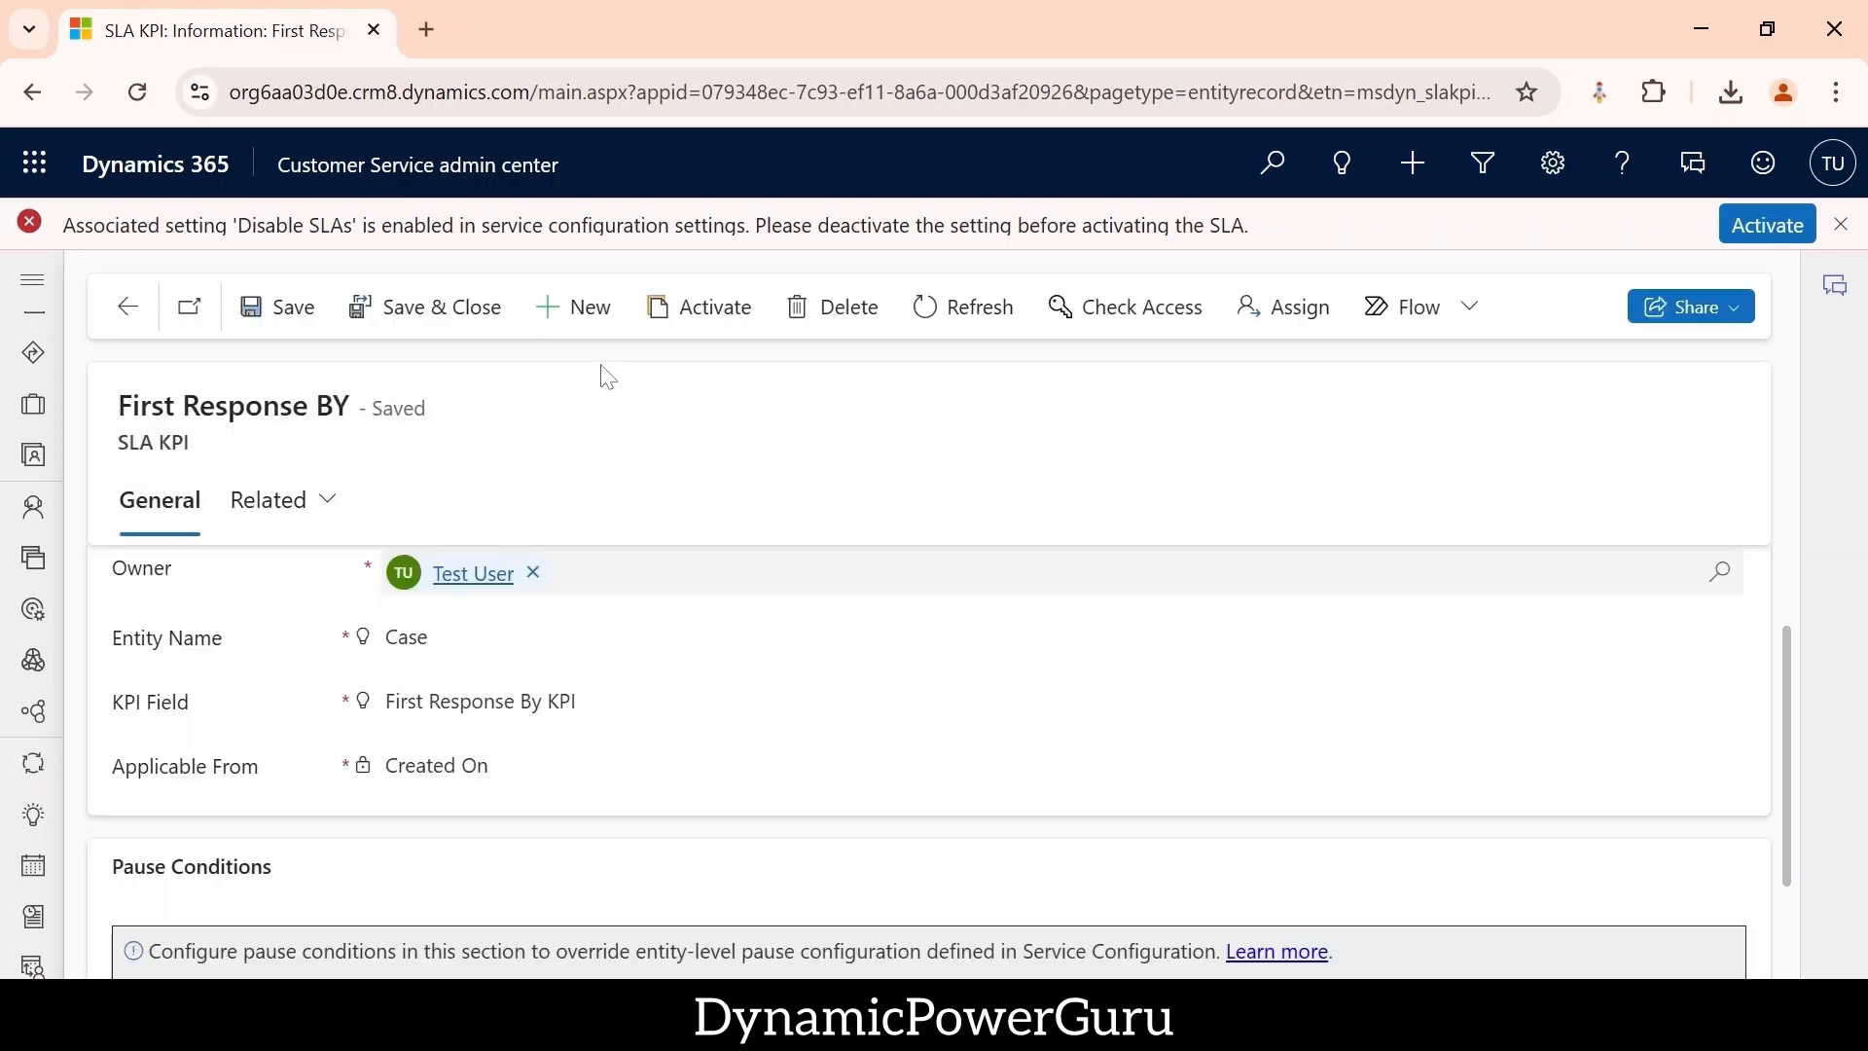
- Activate the First Response BY SLA KPI and return to the list of active SLA KPIs
{"action": "left_click", "coordinate": [713, 321]}
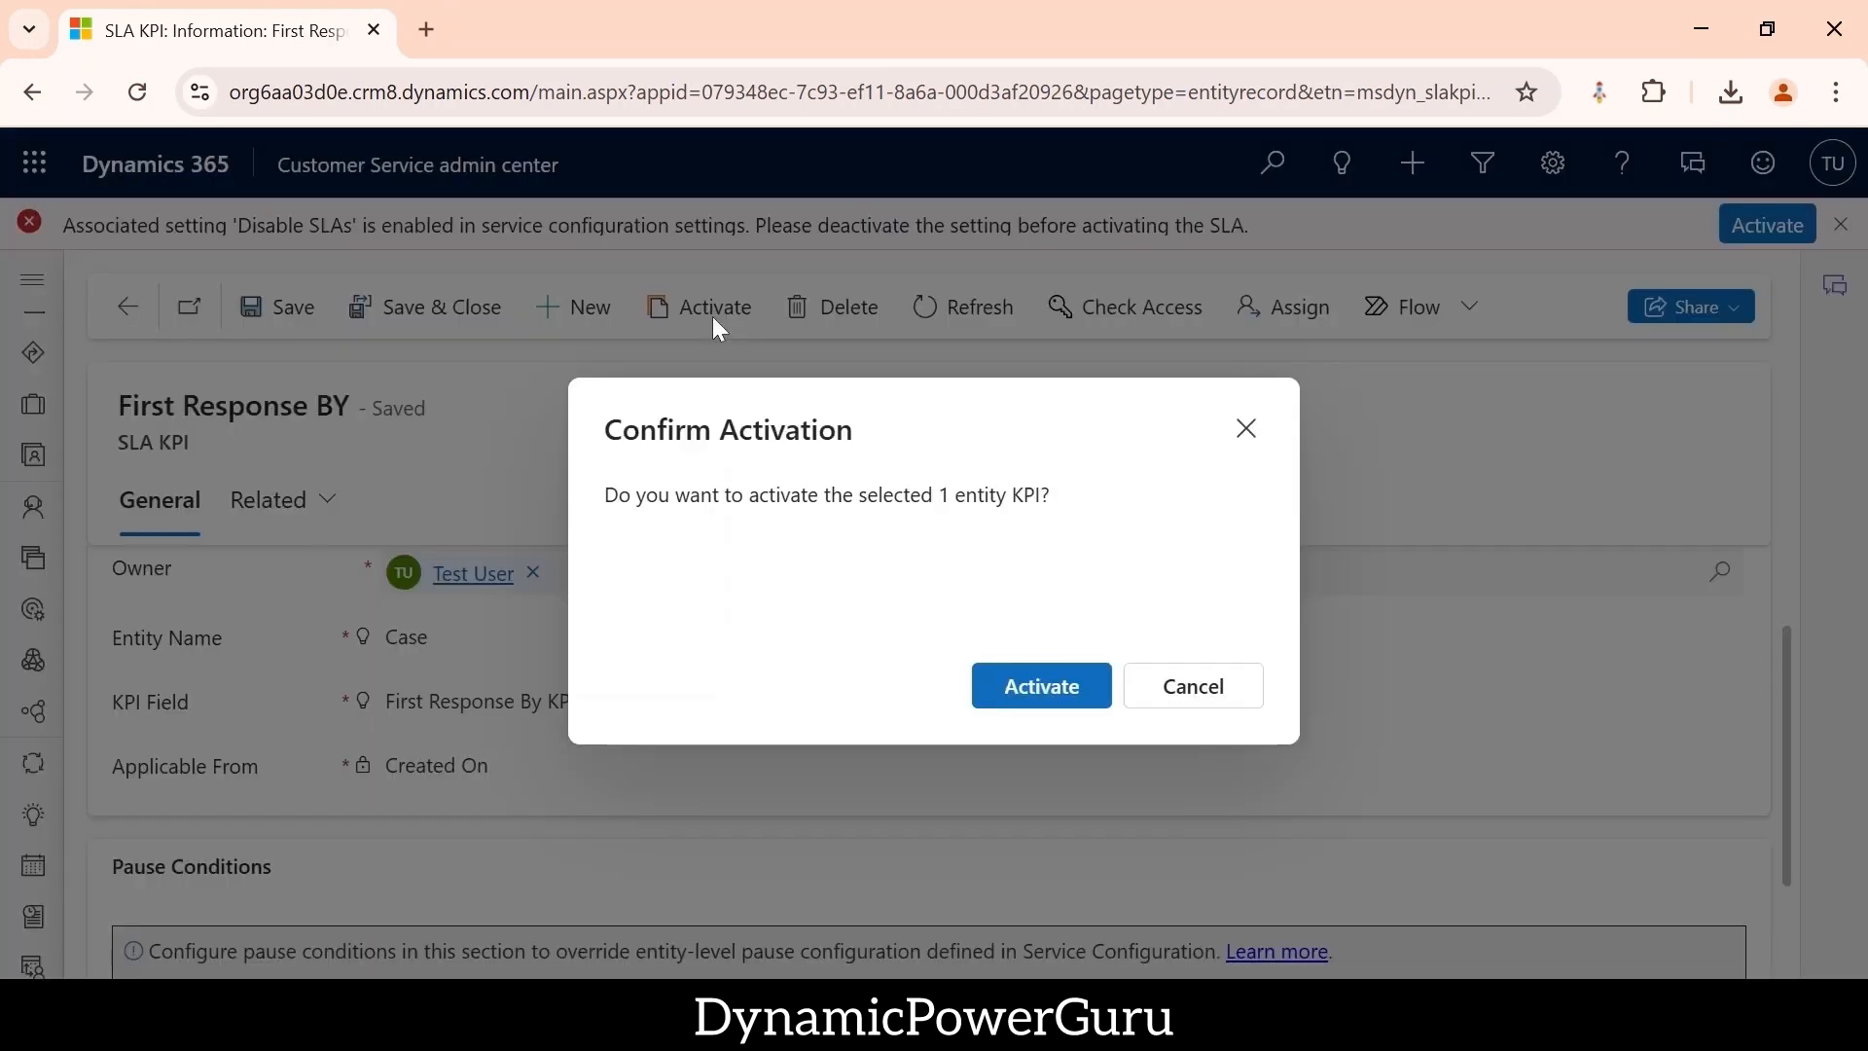
{"action": "left_click", "coordinate": [1026, 684]}
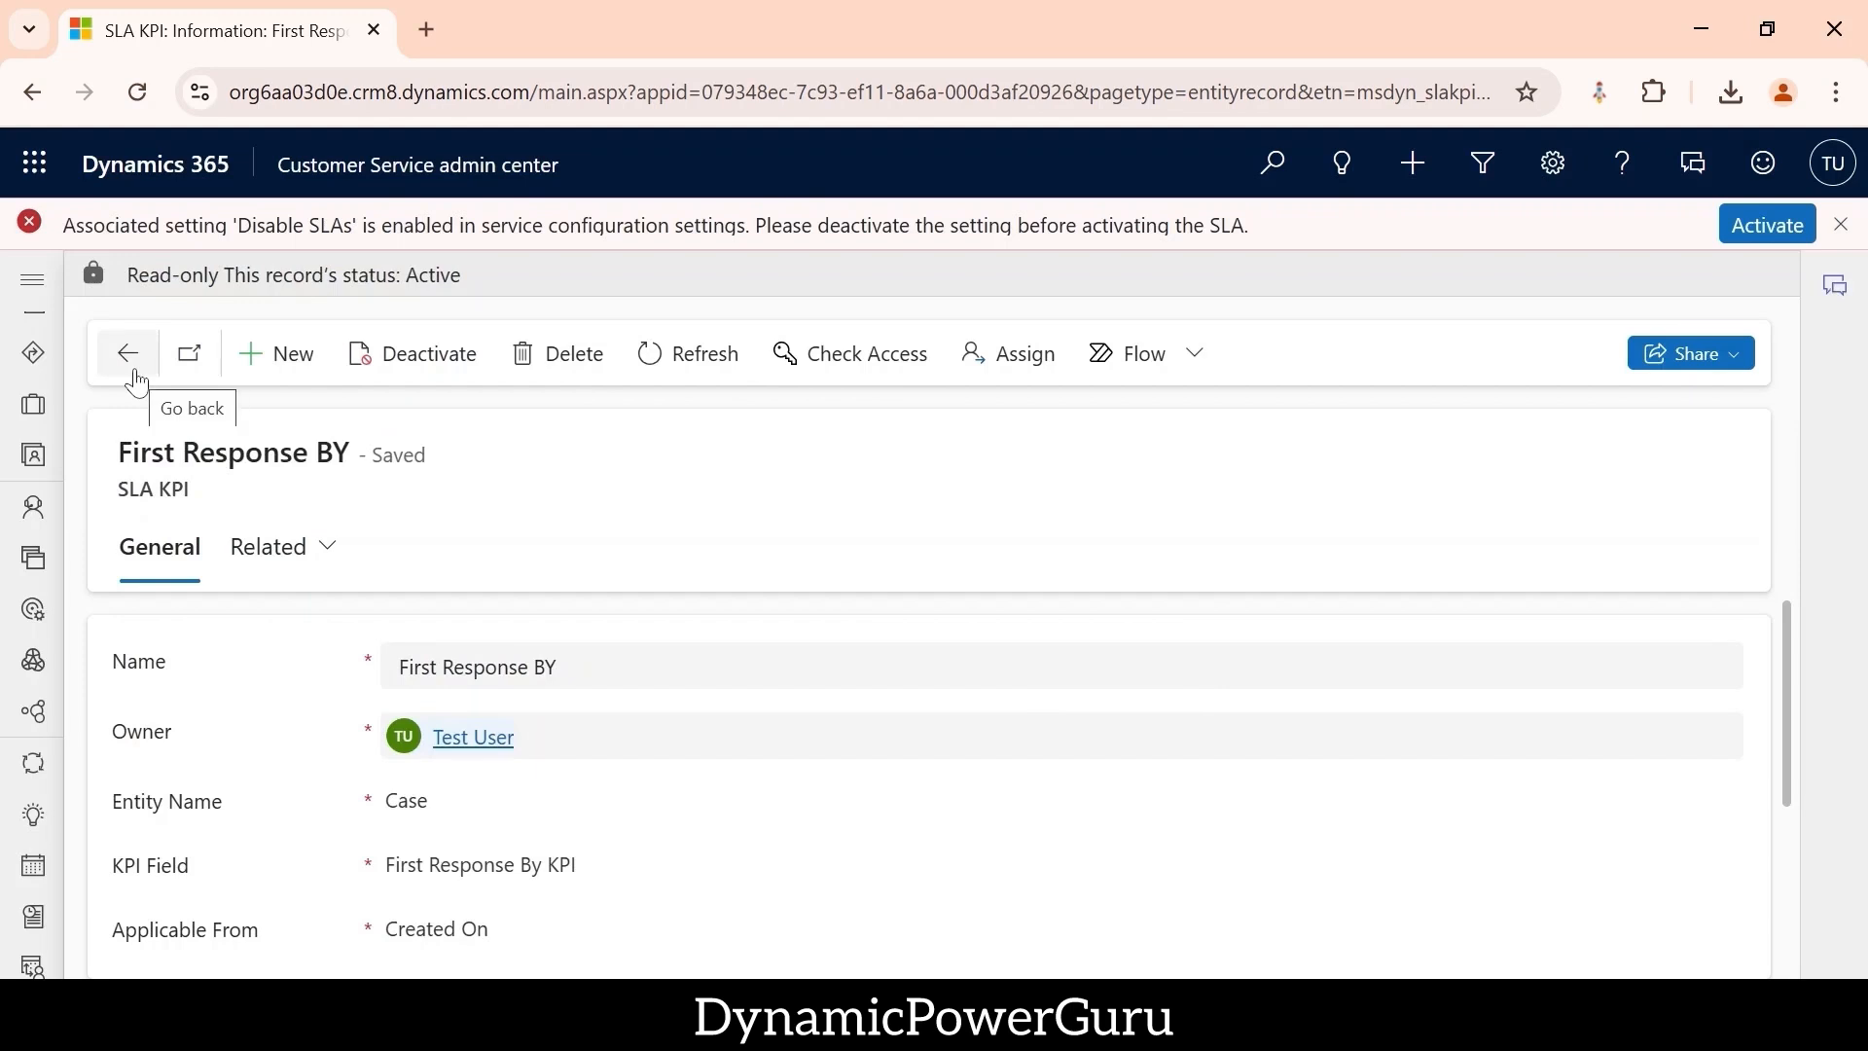
{"action": "left_click", "coordinate": [127, 360]}
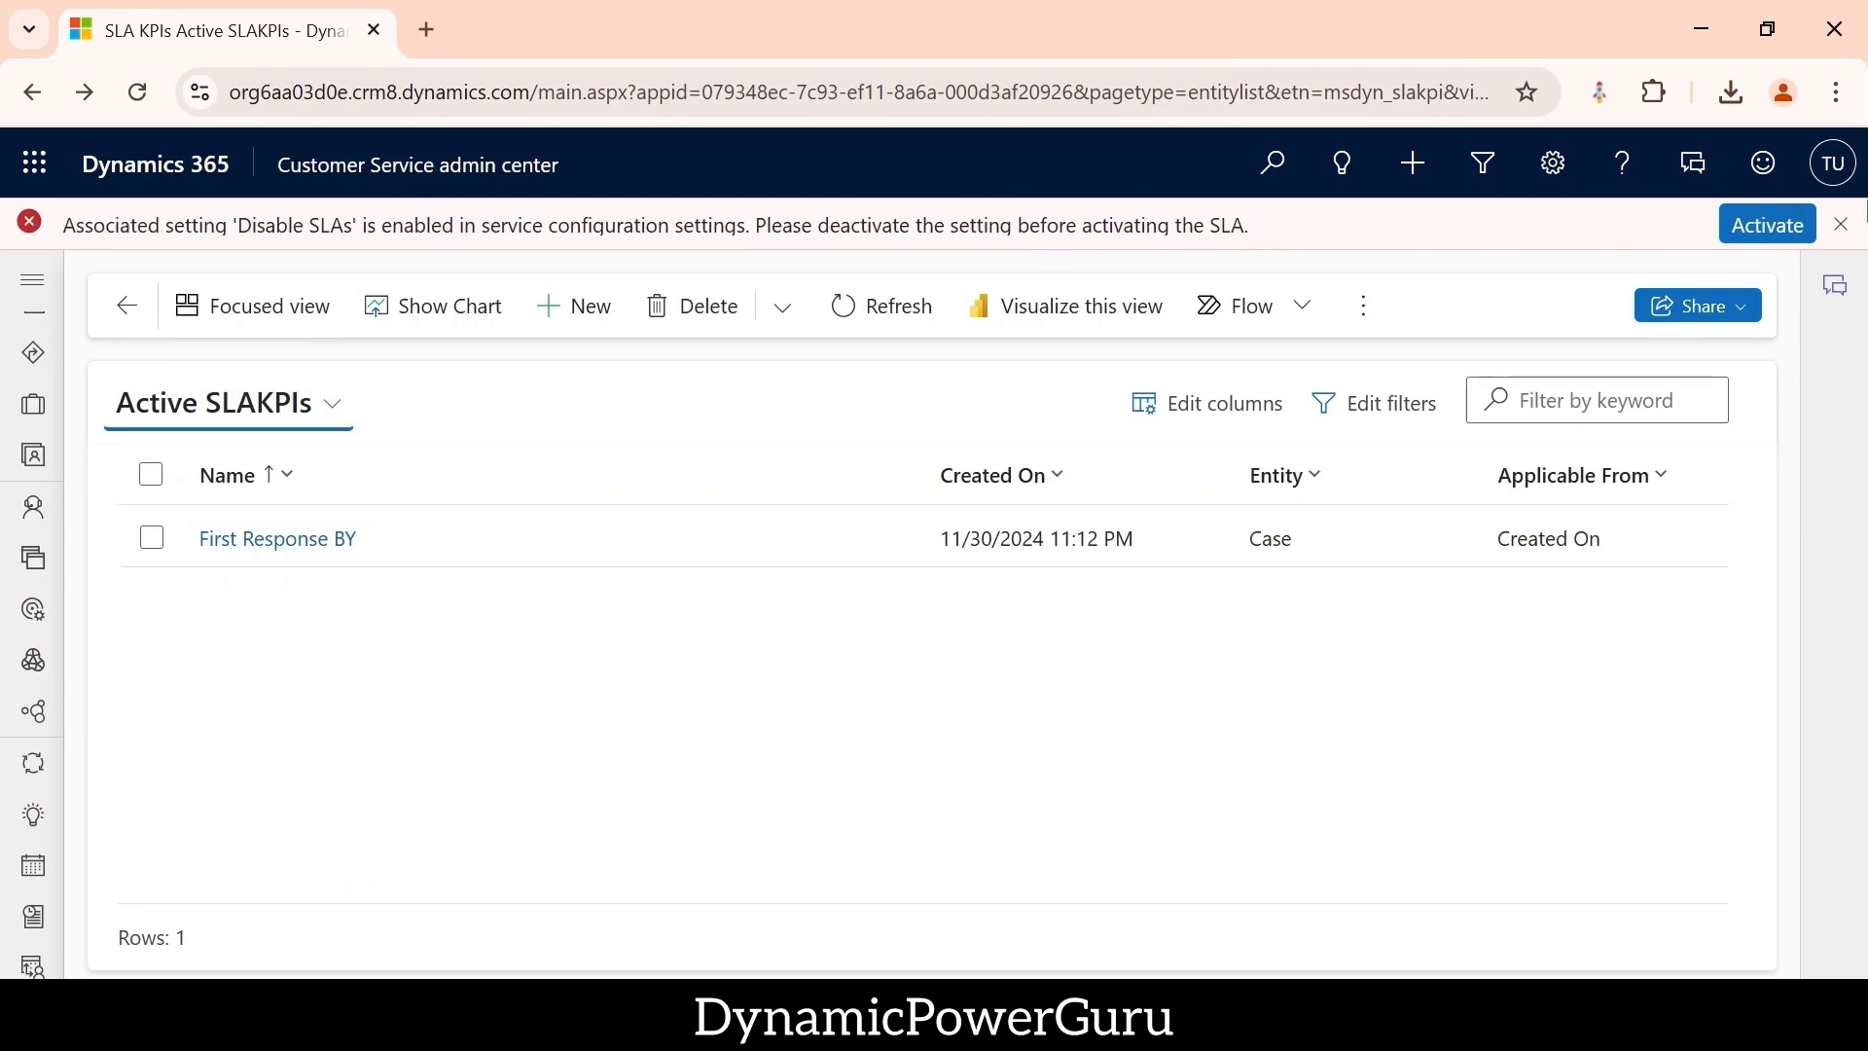
- Resolve the Disable SLAs alert by activating SLAs, and open Other SLA Settings to check the service configuration
{"action": "left_click", "coordinate": [1763, 230]}
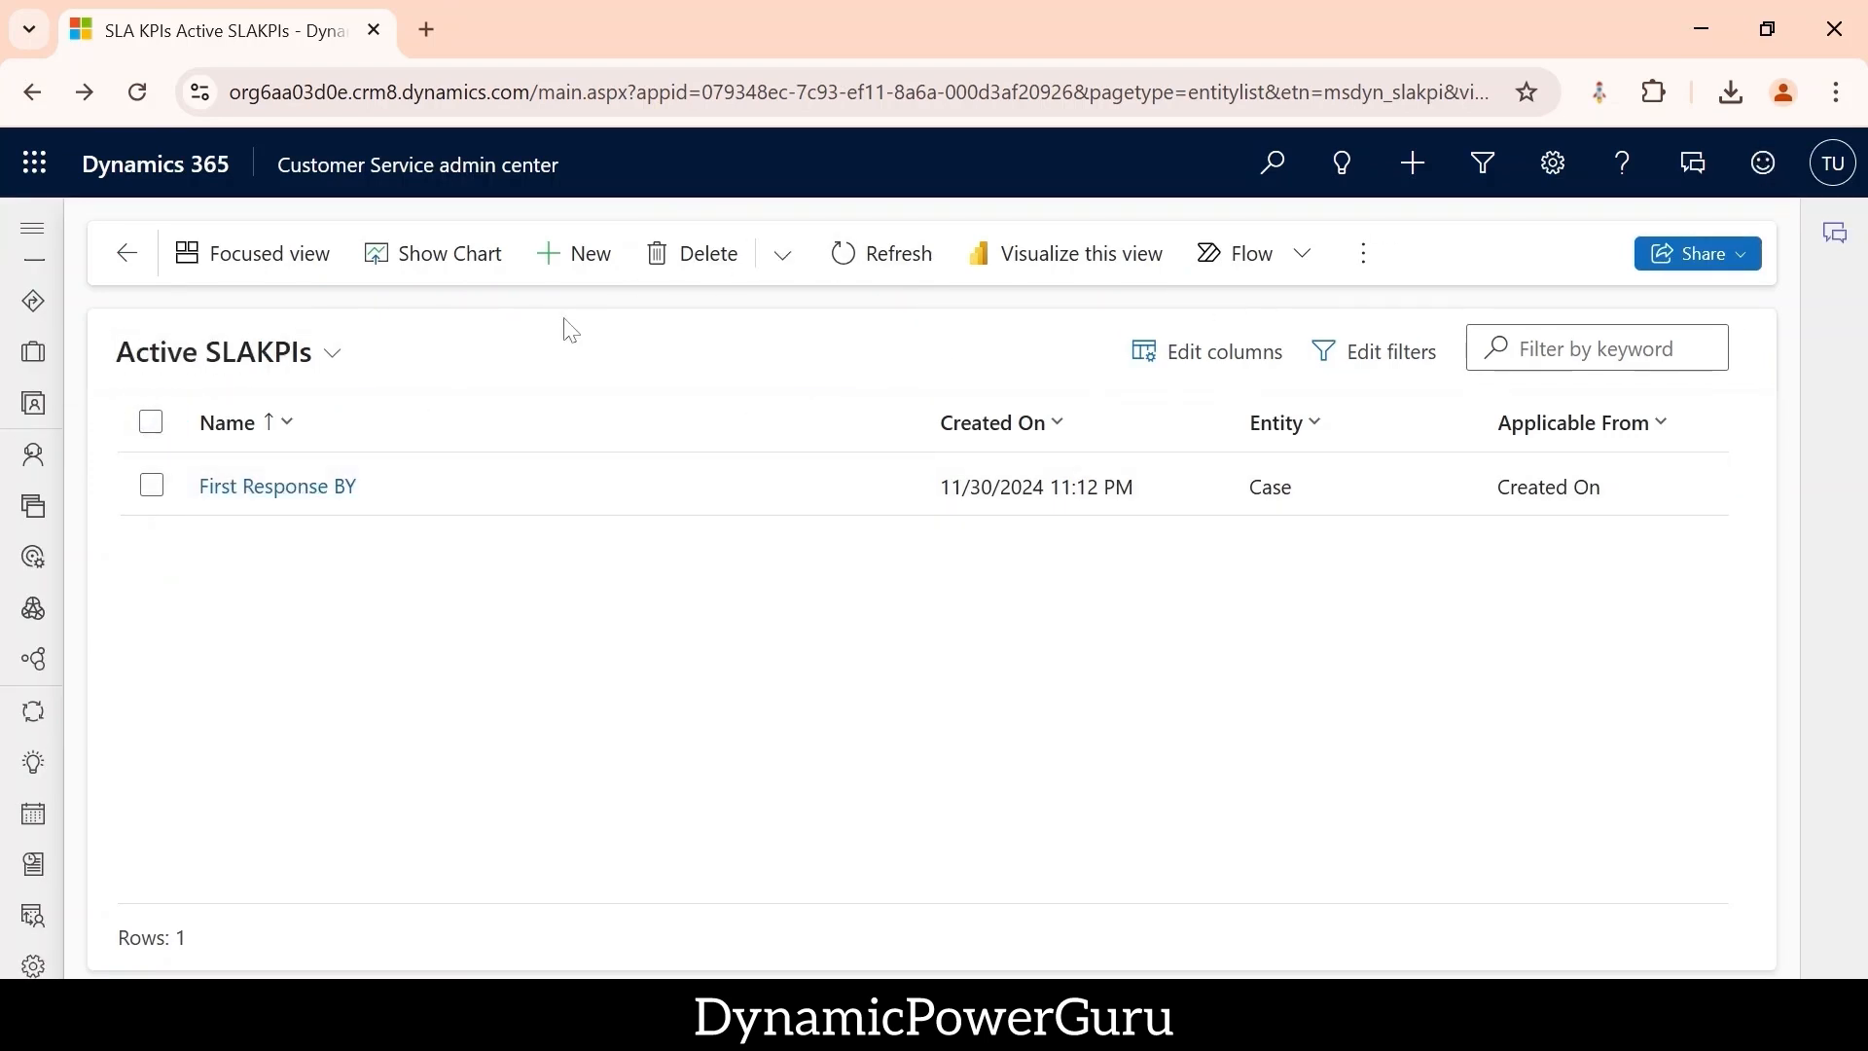
{"action": "left_click", "coordinate": [127, 254]}
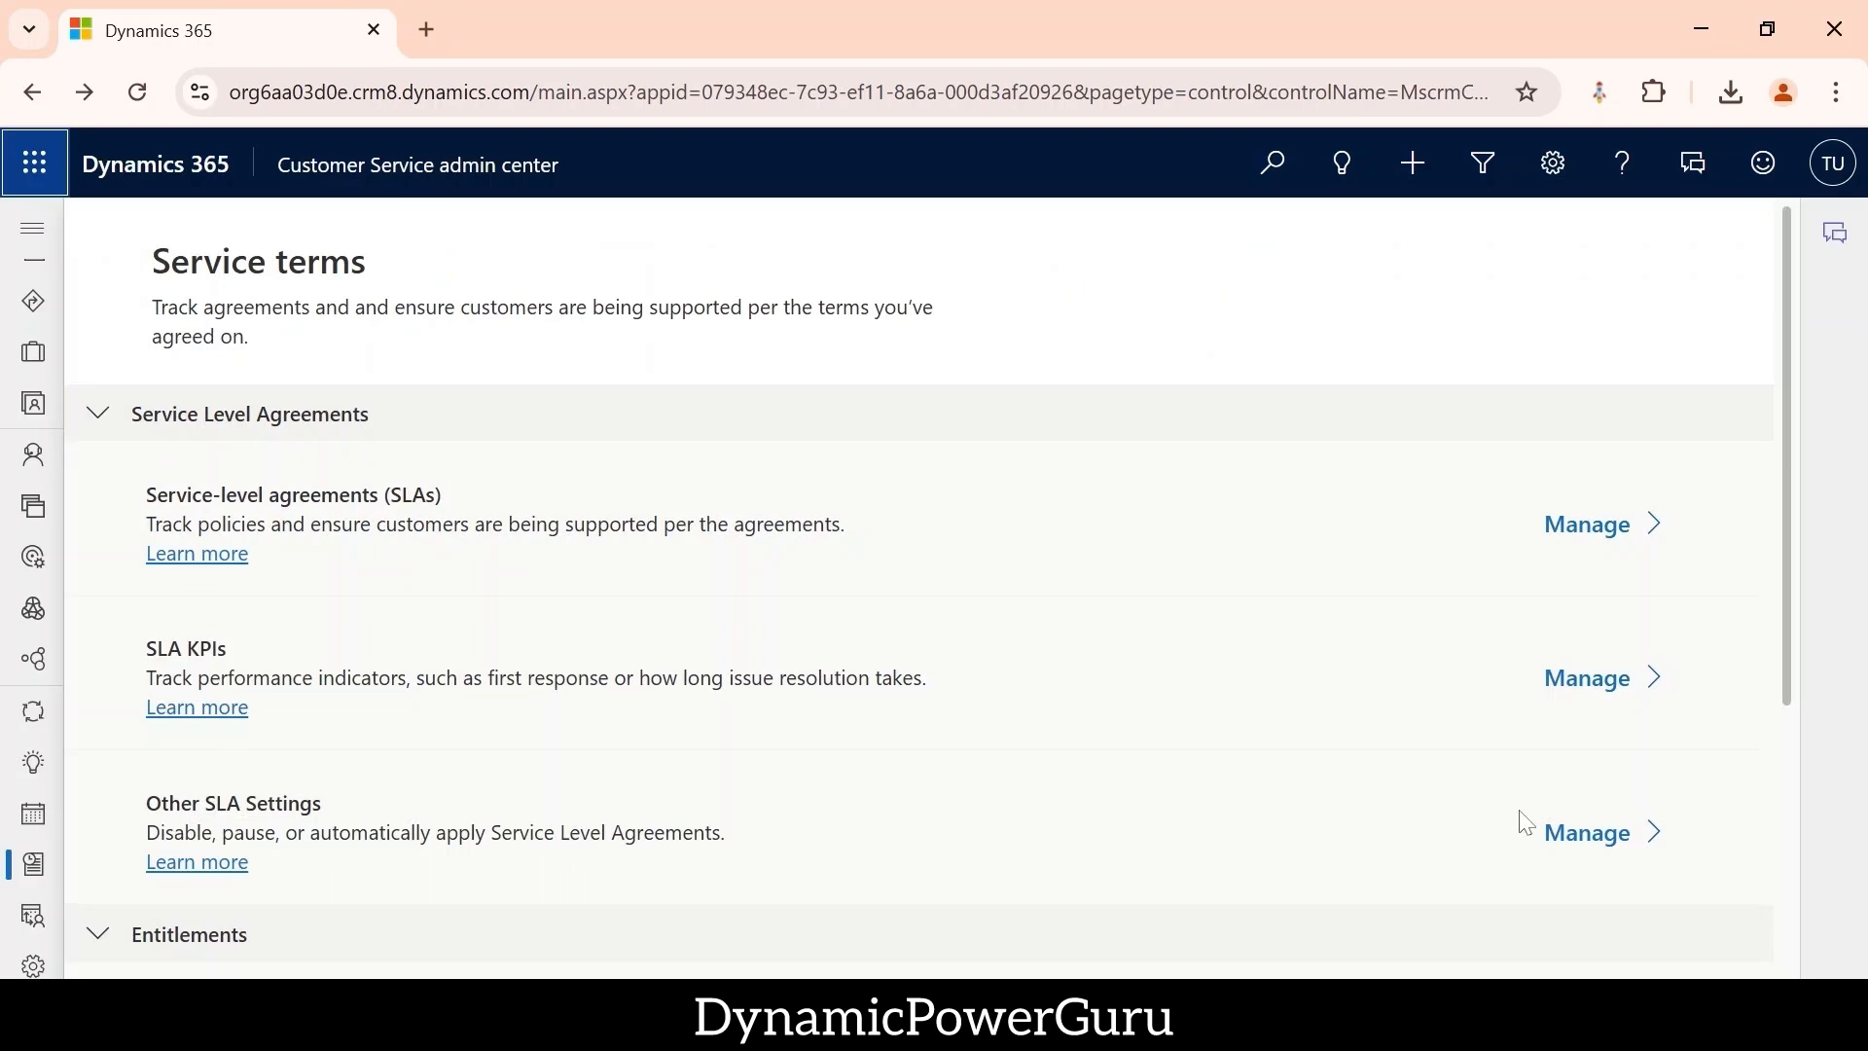
{"action": "left_click", "coordinate": [1585, 830]}
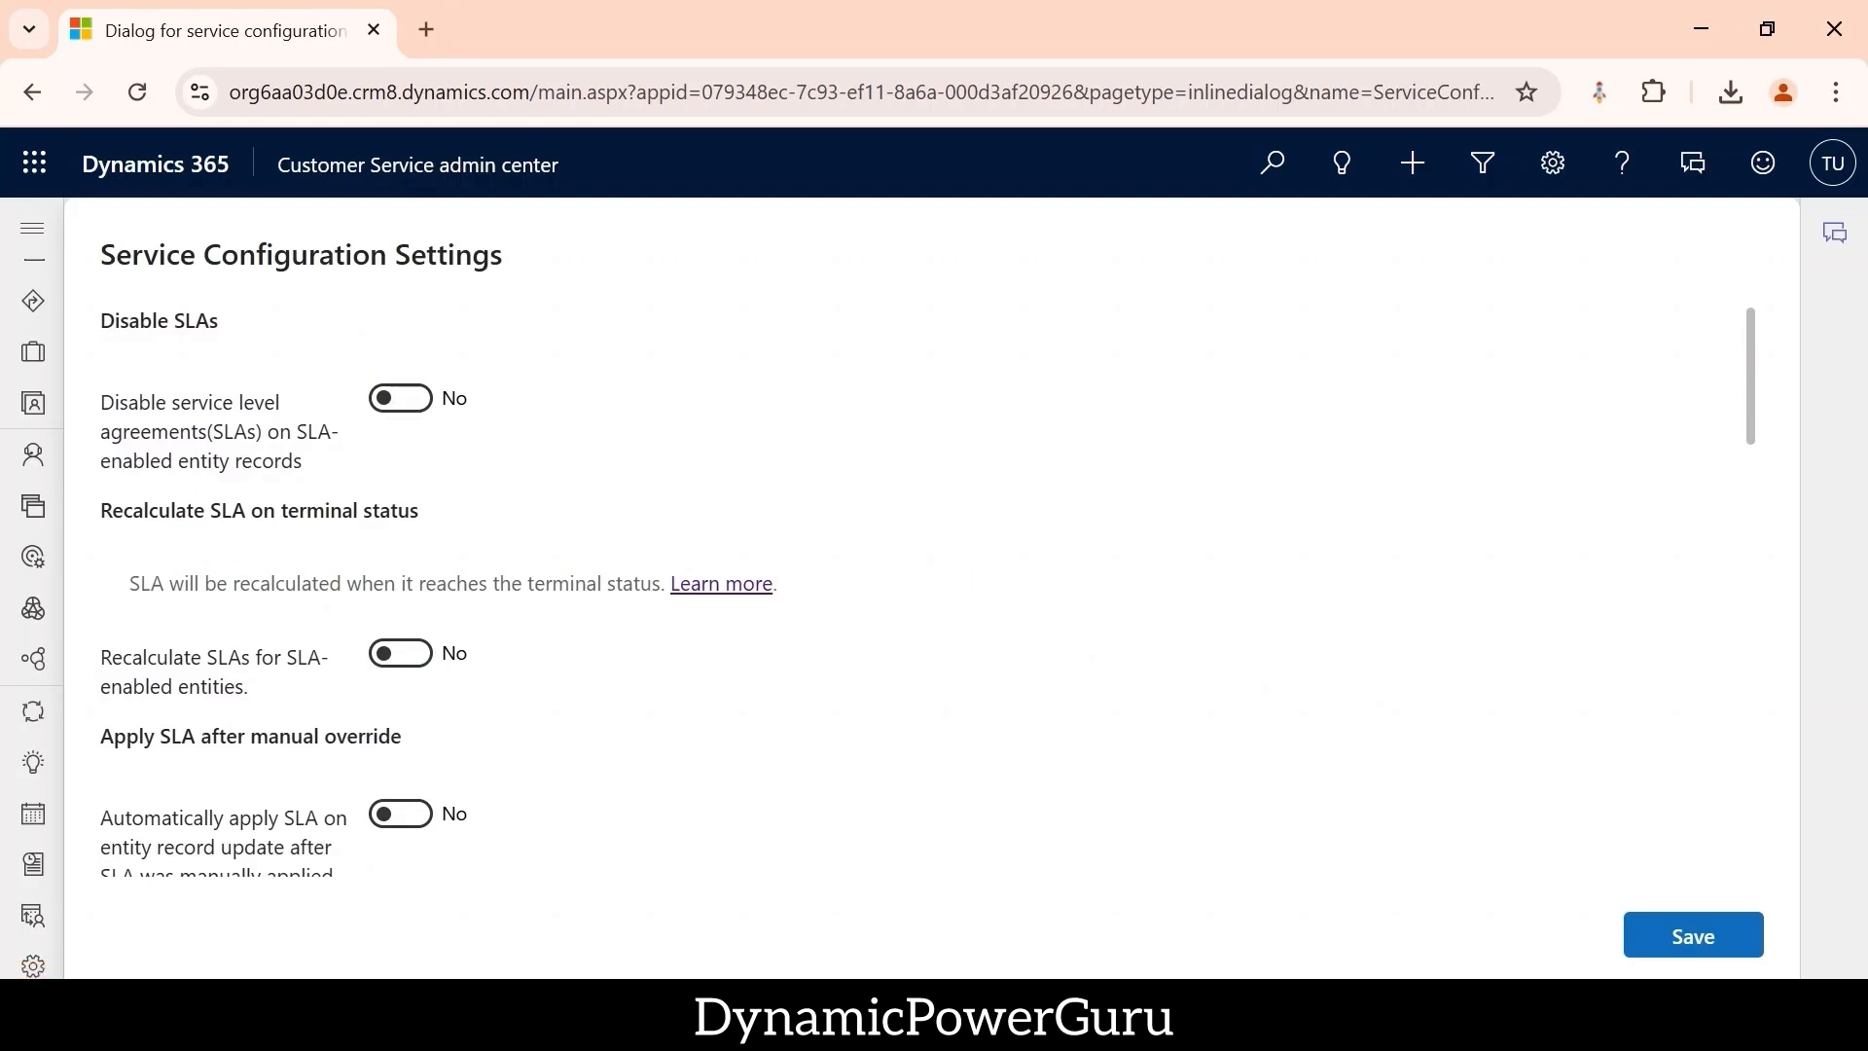
- Return to Service terms and open the Case SLA record from the service-level agreements list
{"action": "left_click", "coordinate": [32, 228]}
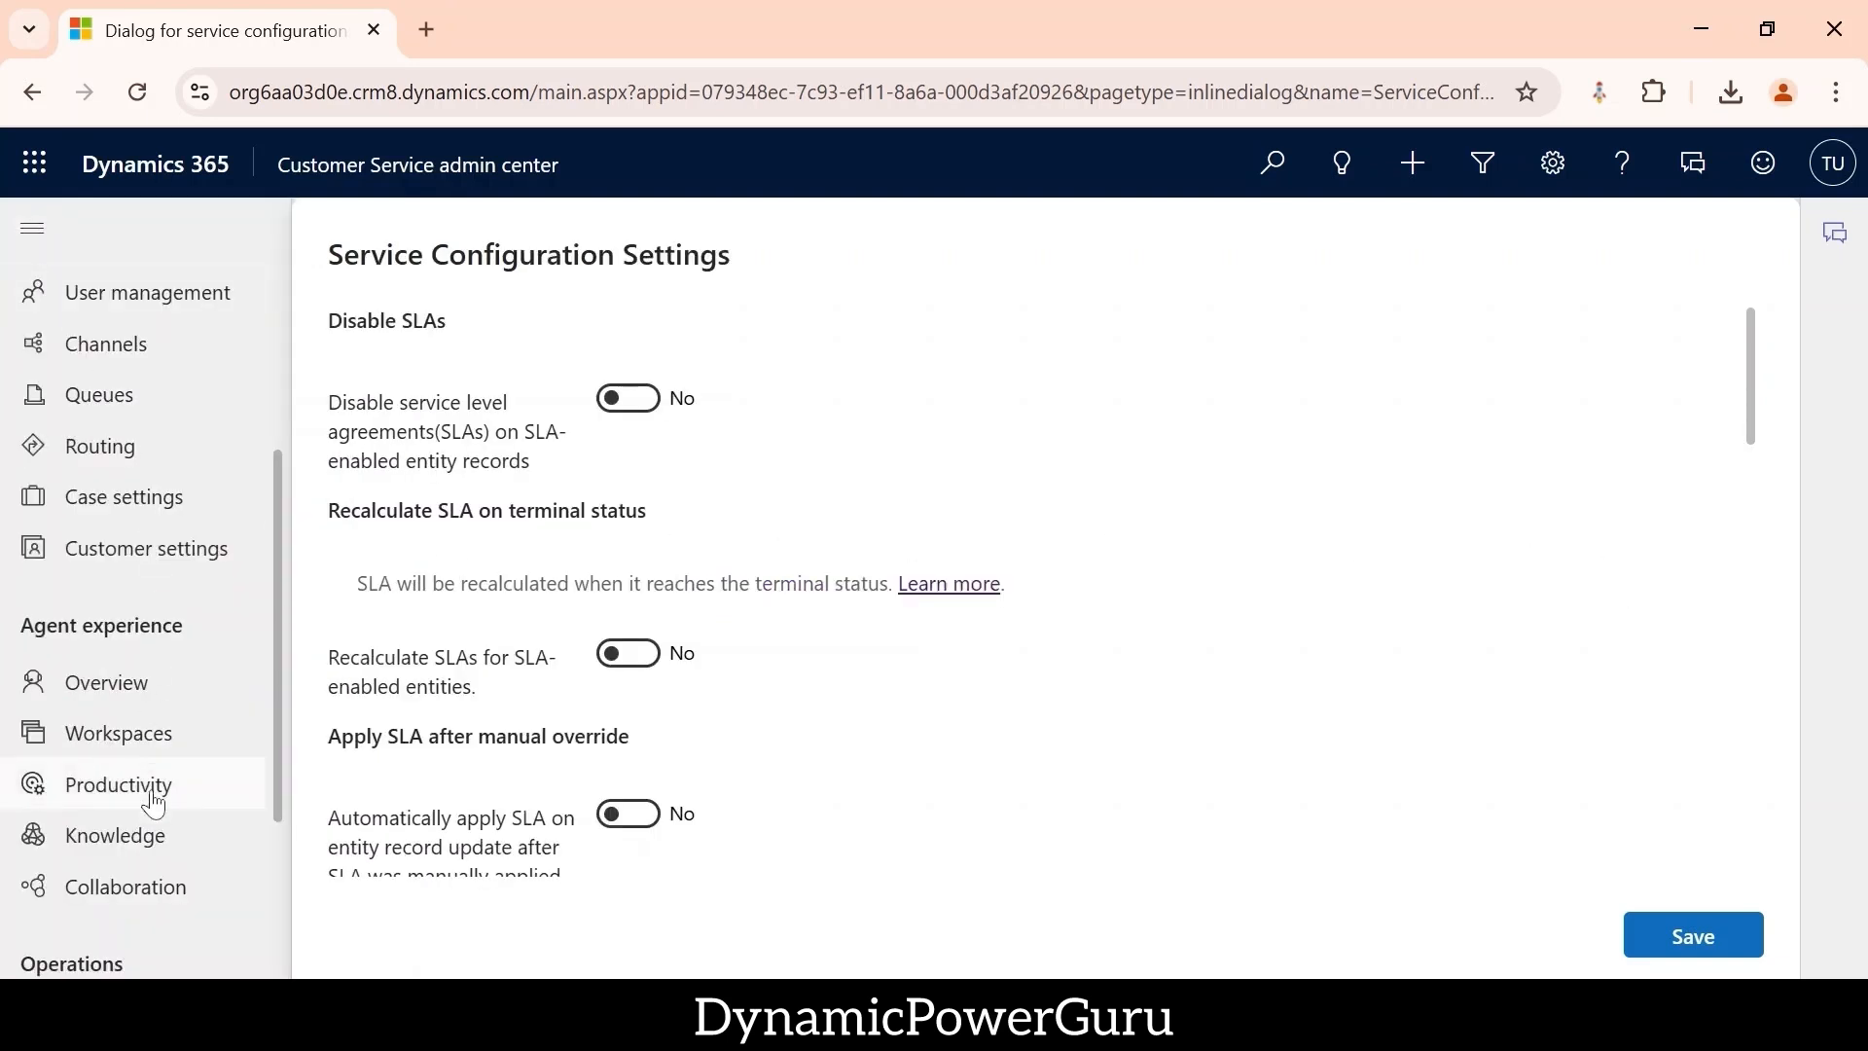
{"action": "scroll", "coordinate": [151, 778], "scroll_direction": "down", "scroll_amount": 3}
{"action": "left_click", "coordinate": [131, 864]}
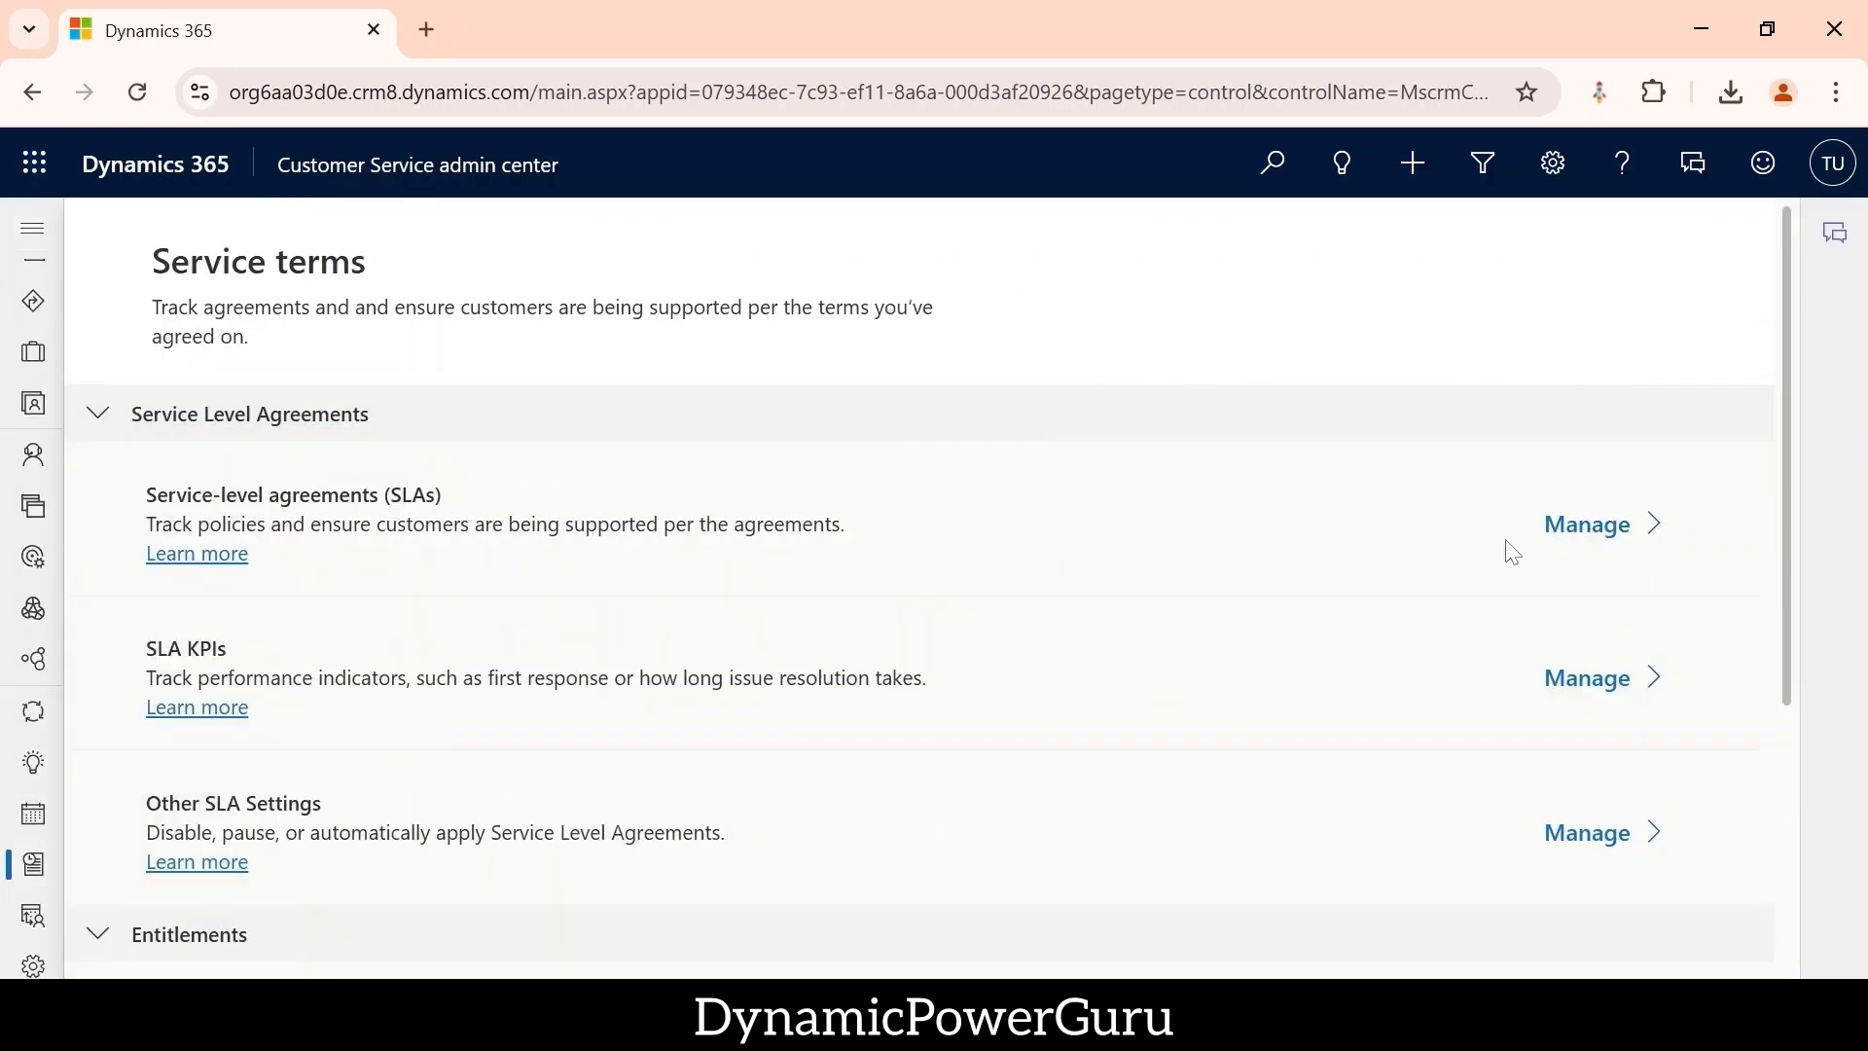
{"action": "left_click", "coordinate": [1588, 525]}
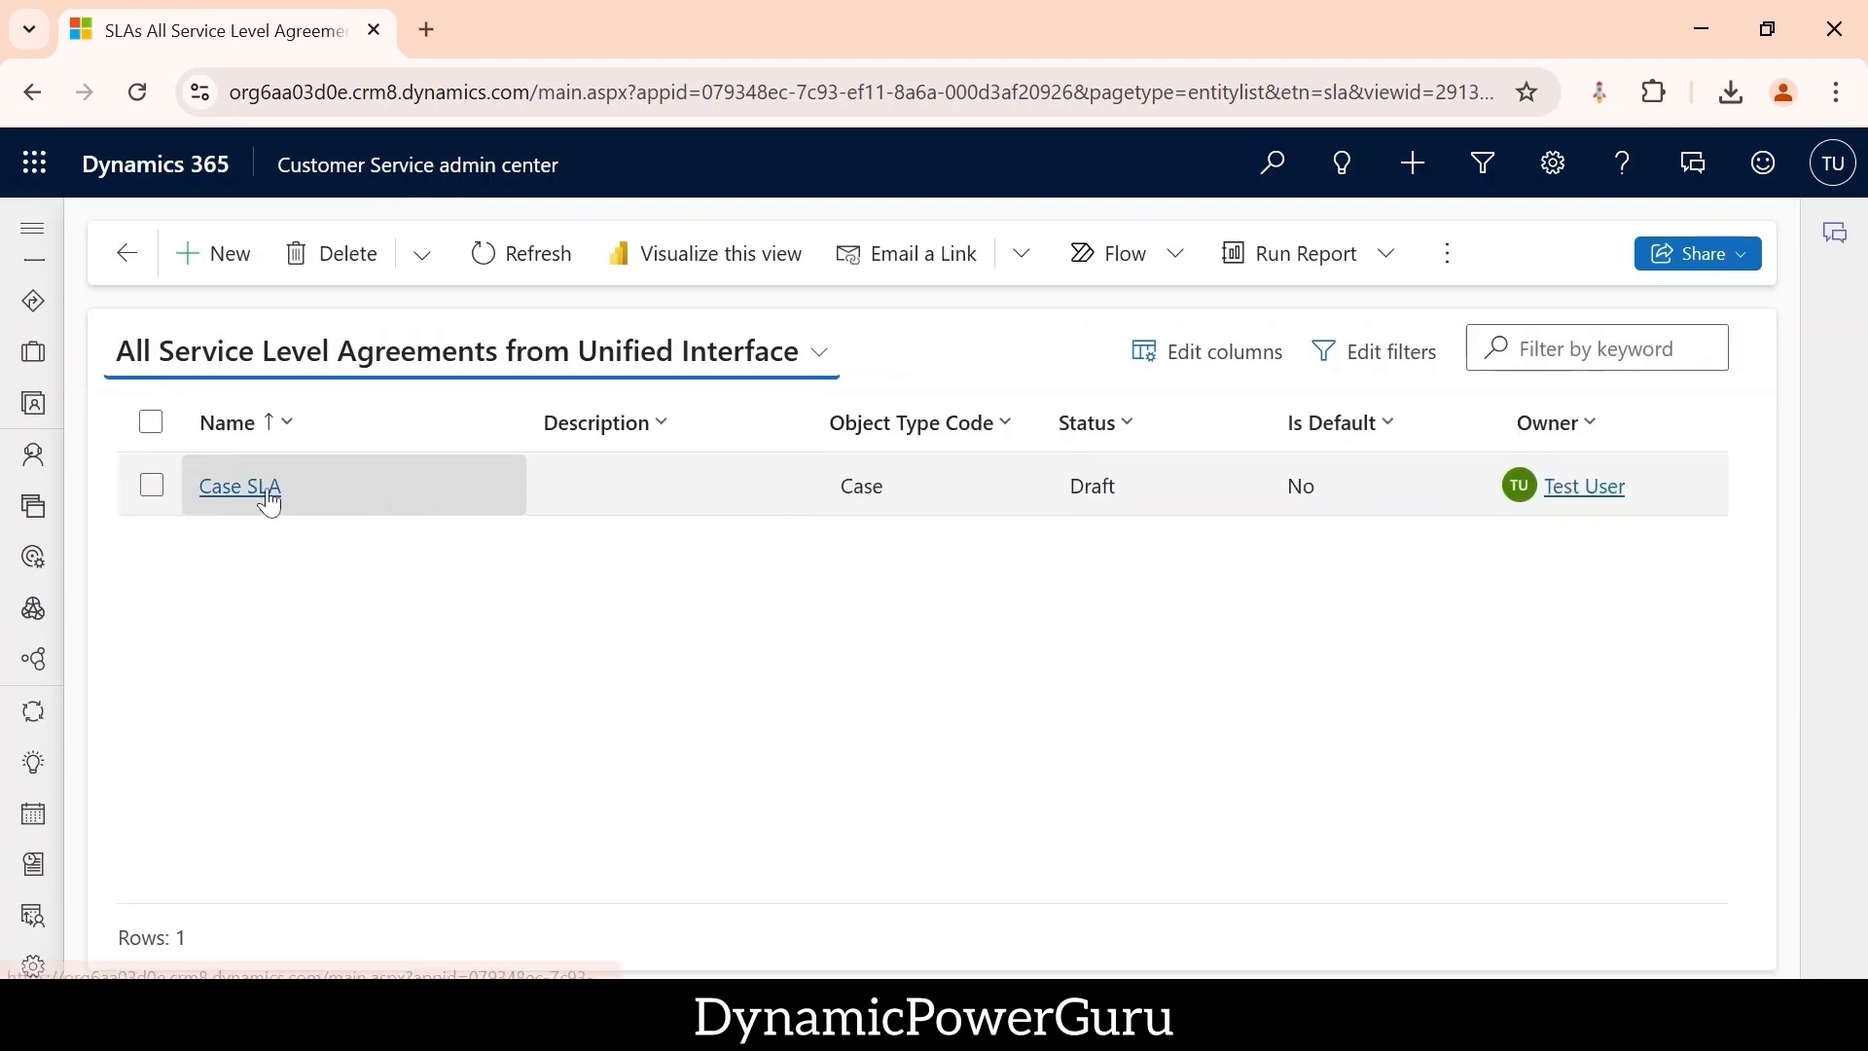
{"action": "left_click", "coordinate": [240, 485]}
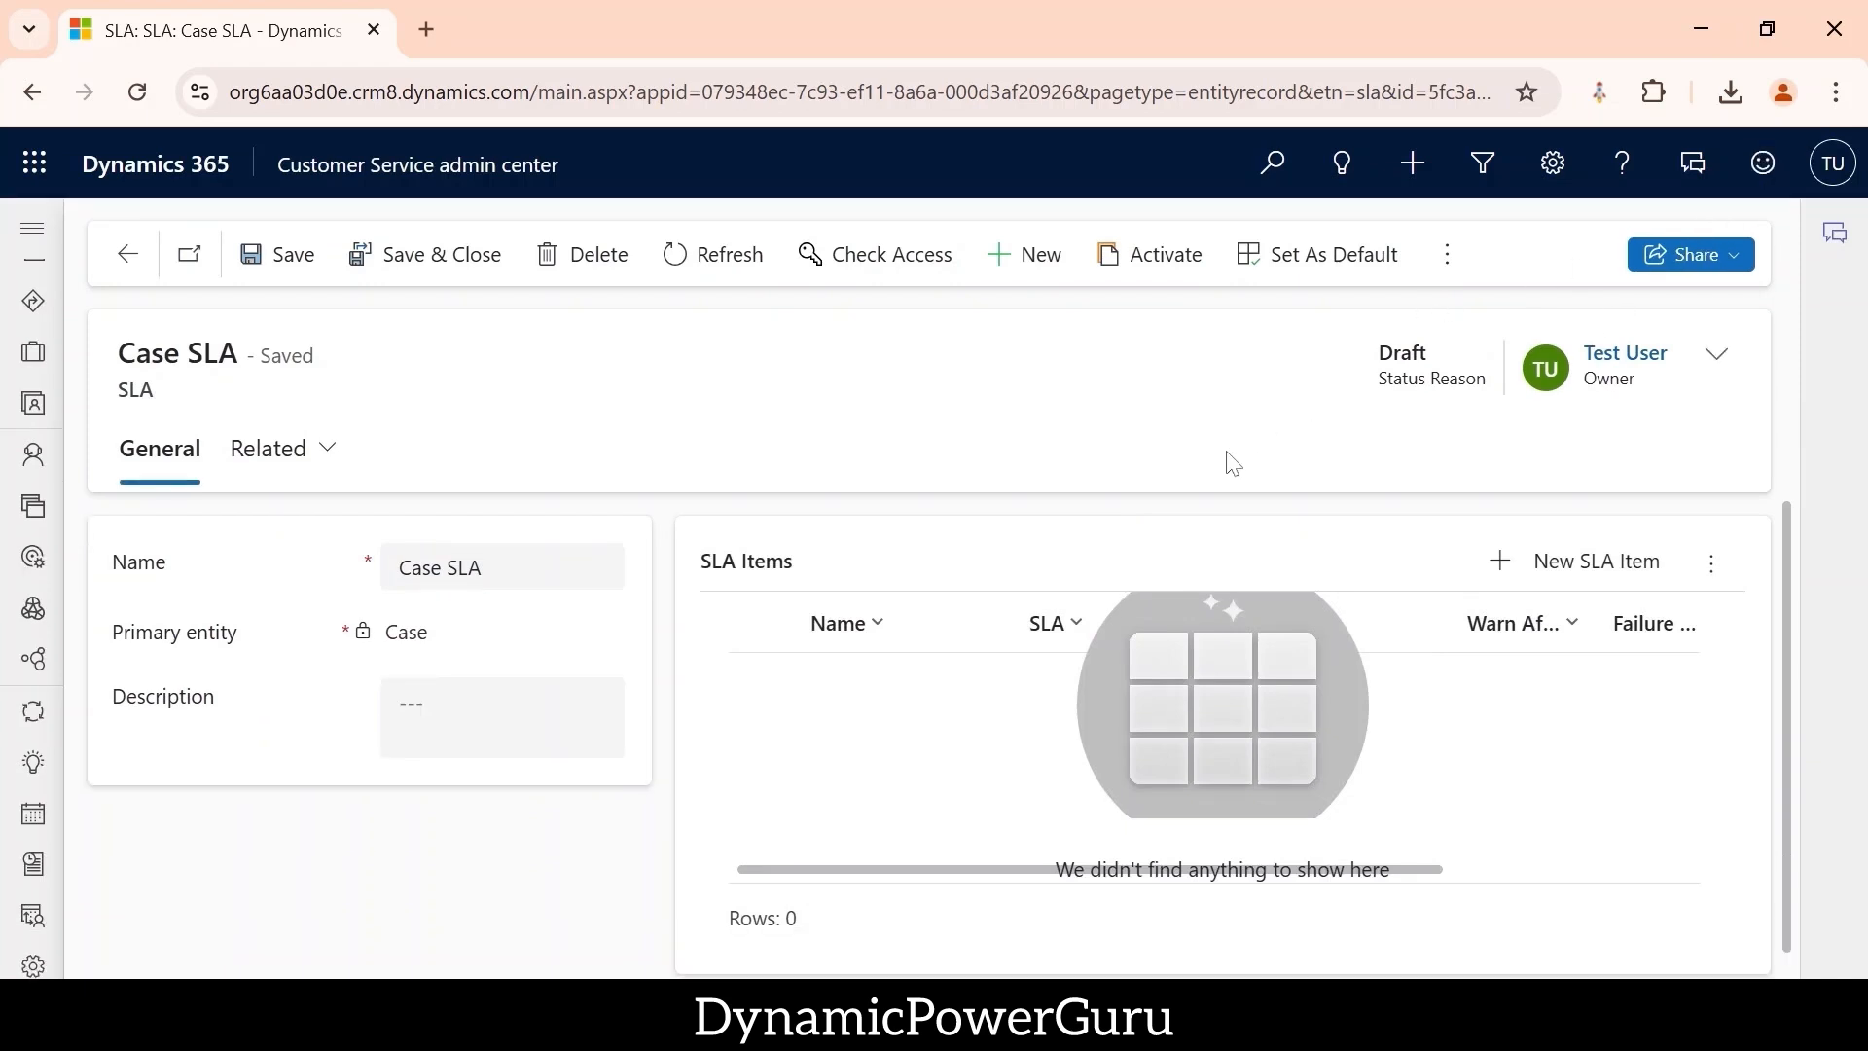
- Start a new SLA item in Case SLA named First Response and assign it the First Response BY KPI
{"action": "left_click", "coordinate": [1552, 578]}
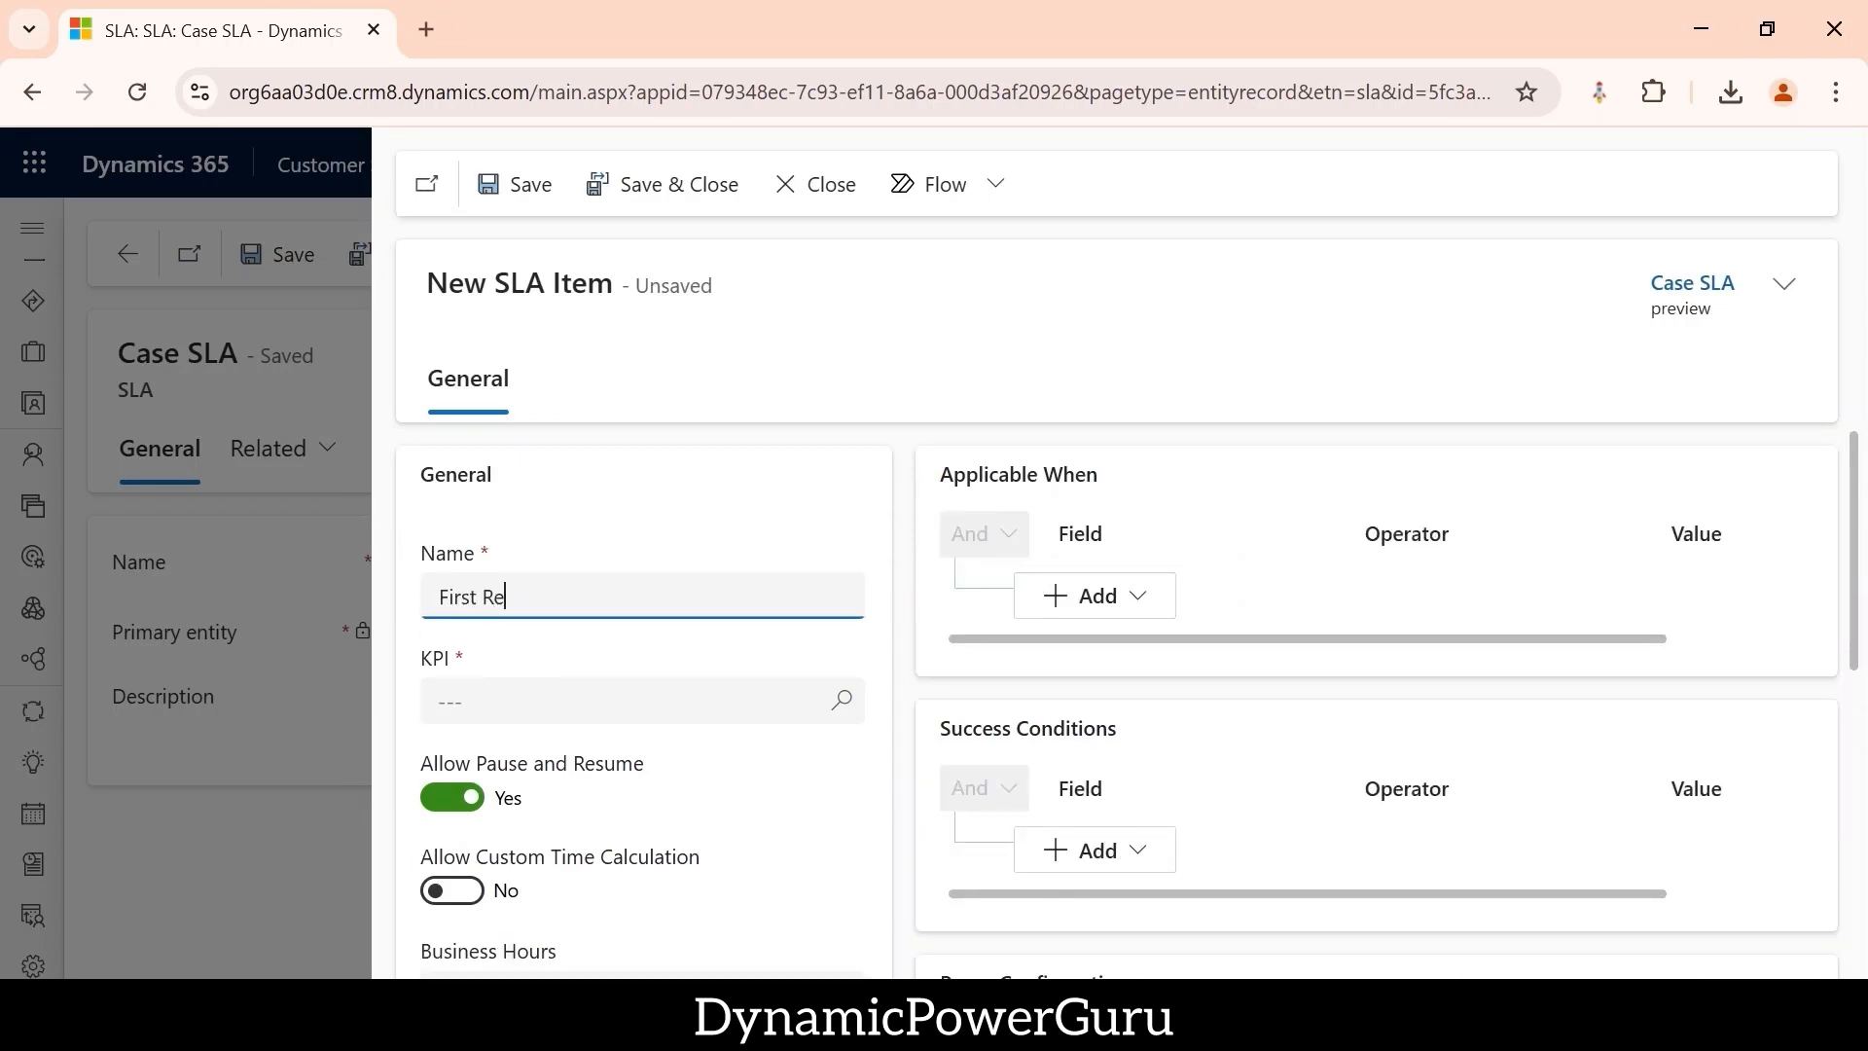
{"action": "type", "text": "First Response"}
{"action": "left_click", "coordinate": [850, 706]}
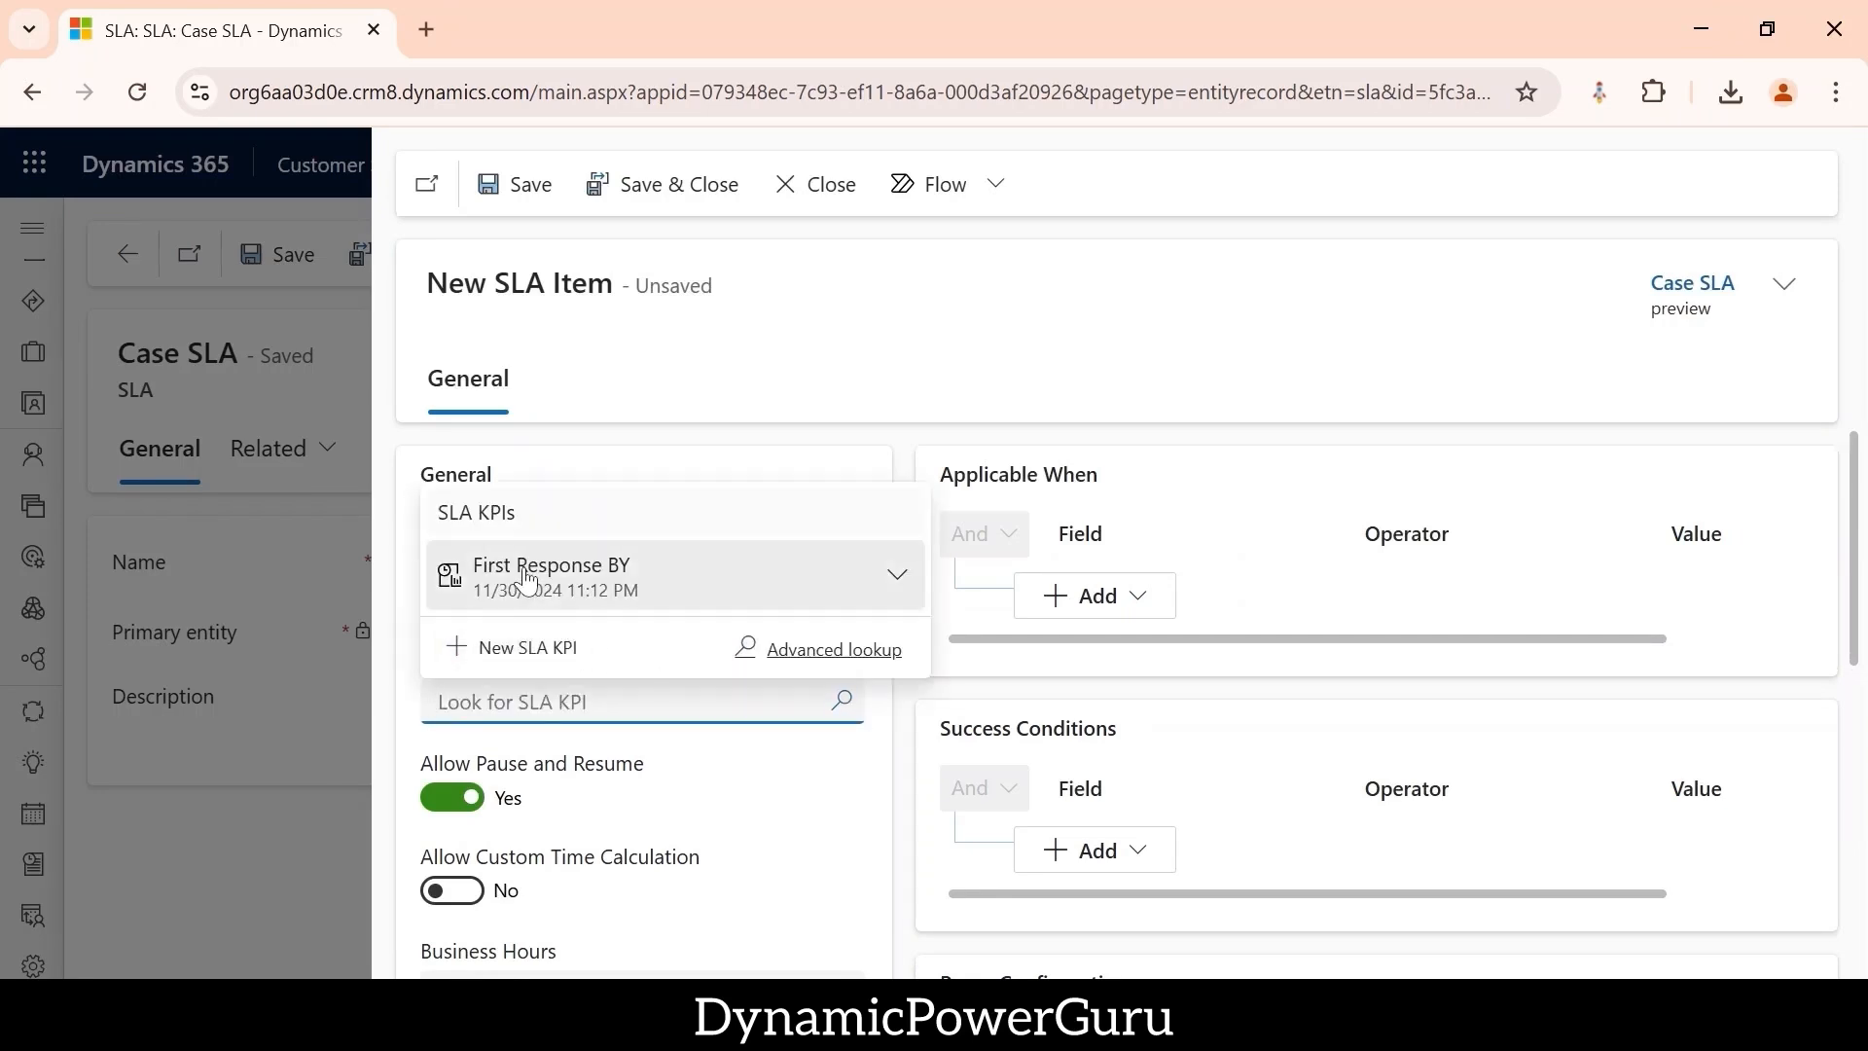
{"action": "left_click", "coordinate": [579, 589]}
- Try out Allow Custom Time Calculation to view the available processes, and set the option back to No
{"action": "scroll", "coordinate": [790, 817], "scroll_direction": "down", "scroll_amount": 3}
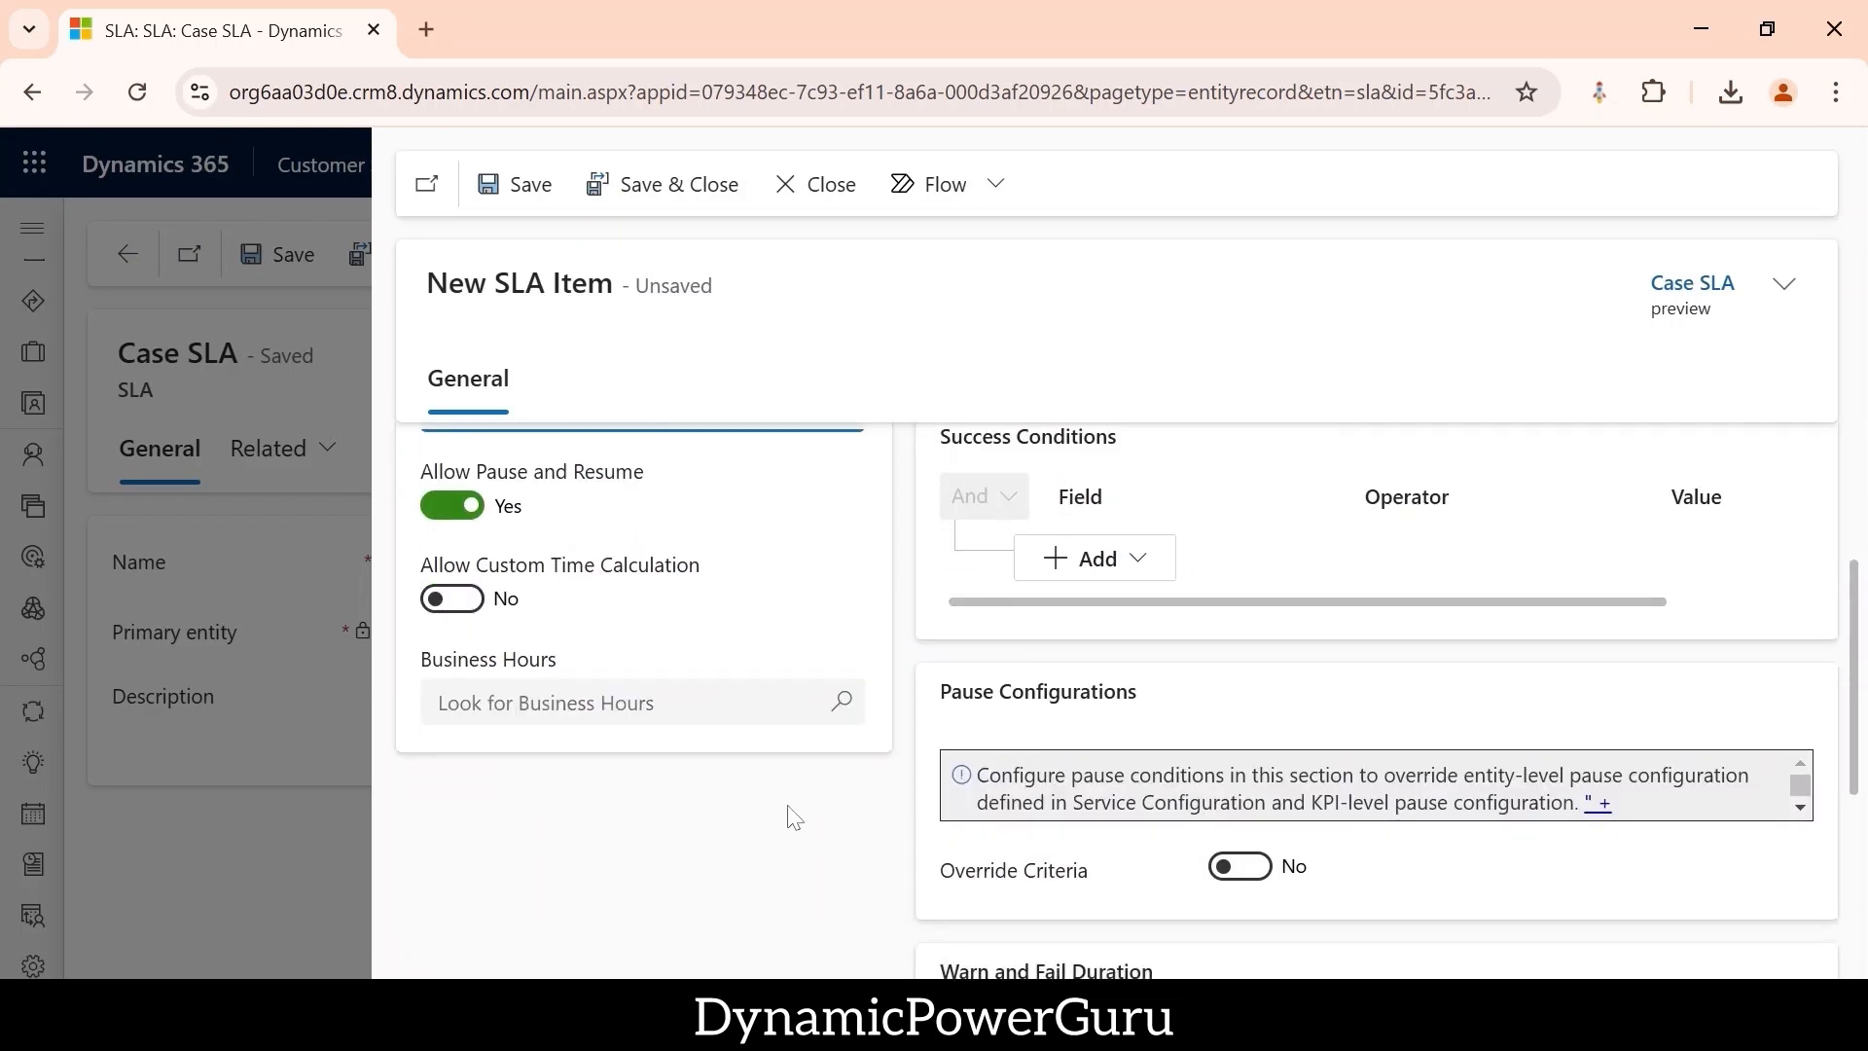
{"action": "scroll", "coordinate": [768, 720], "scroll_direction": "up", "scroll_amount": 2}
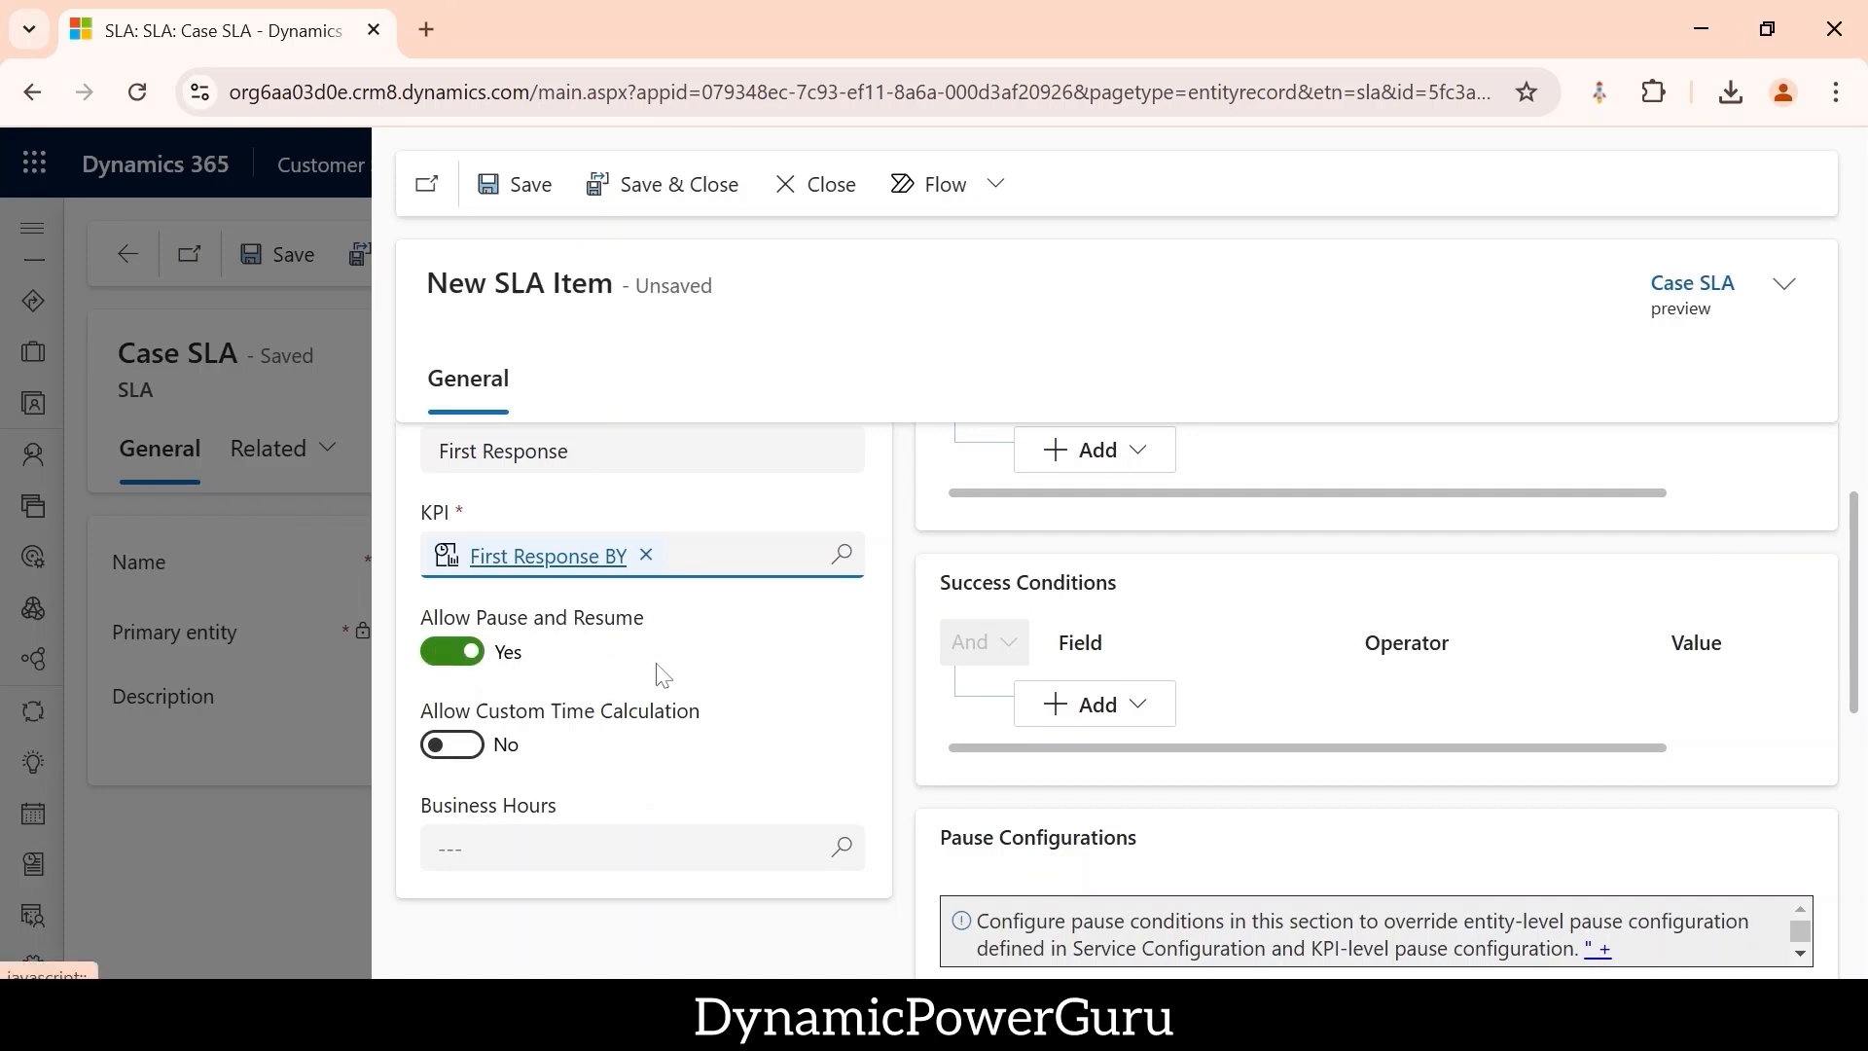
{"action": "scroll", "coordinate": [680, 667], "scroll_direction": "down", "scroll_amount": 2}
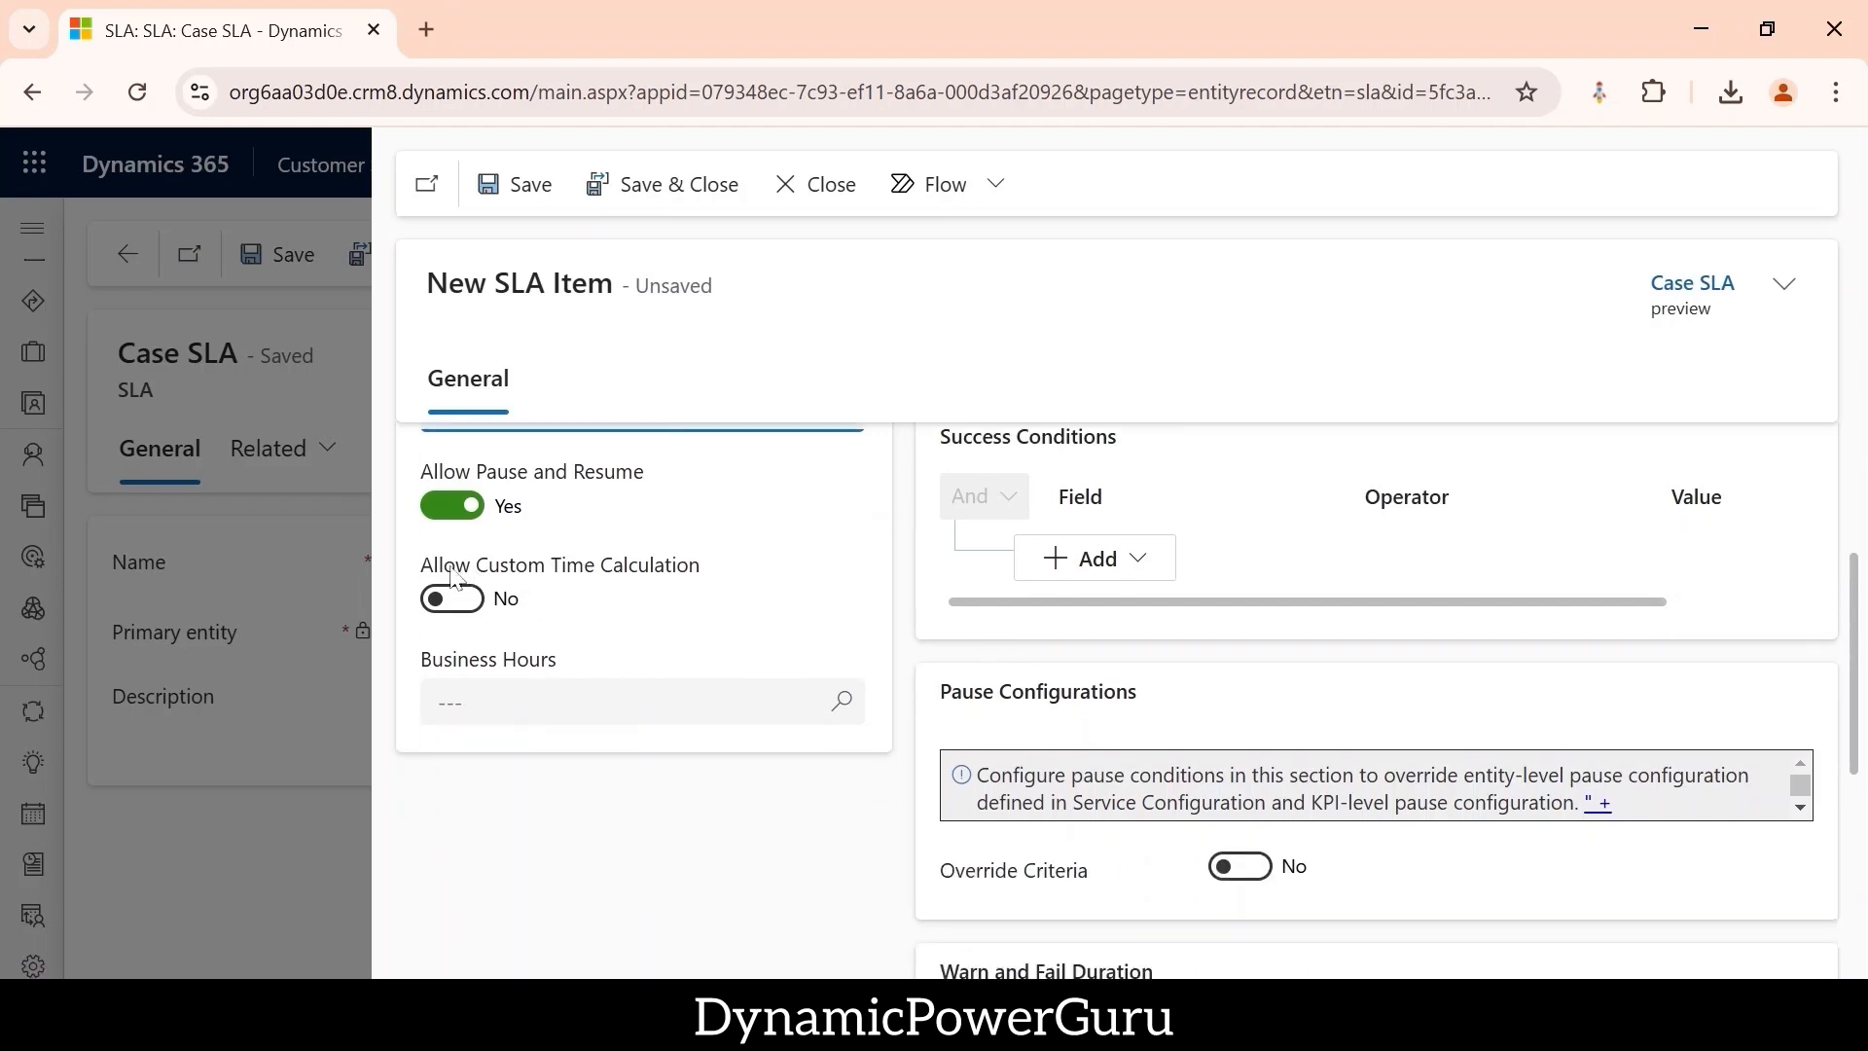
{"action": "left_click", "coordinate": [463, 603]}
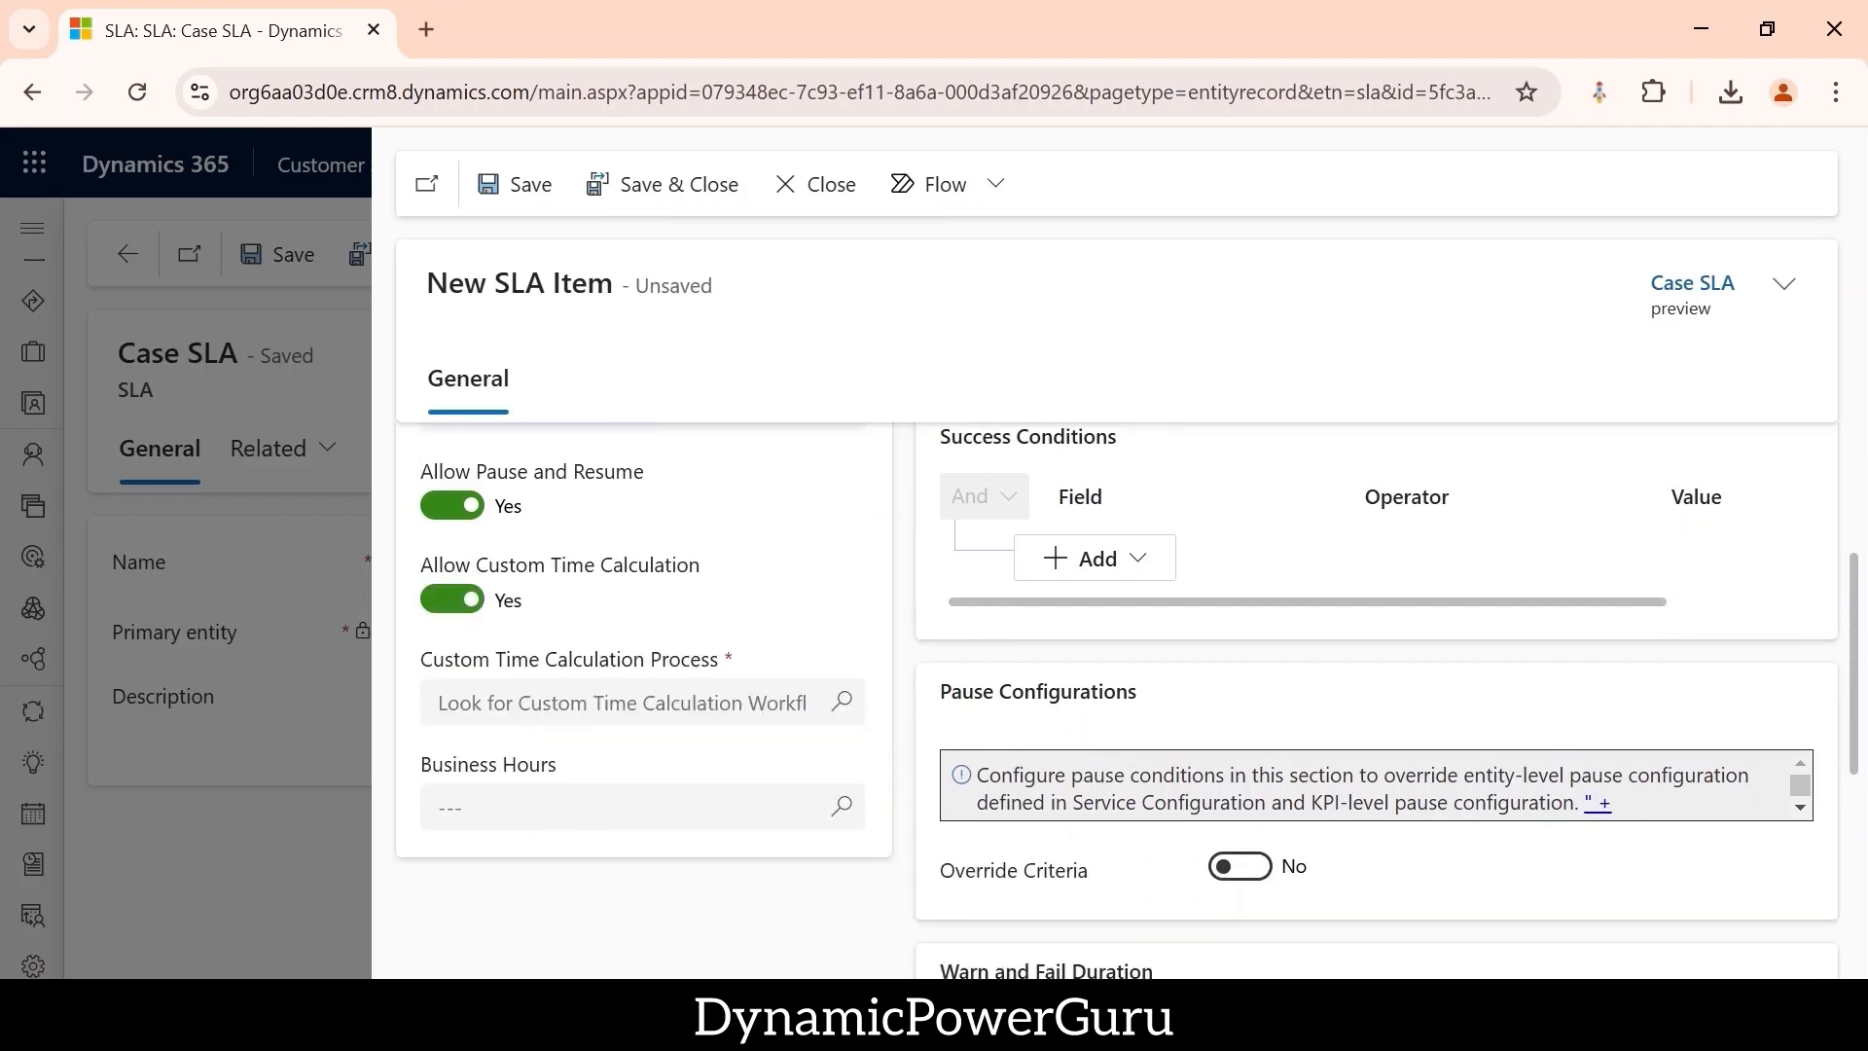
{"action": "left_click", "coordinate": [839, 708]}
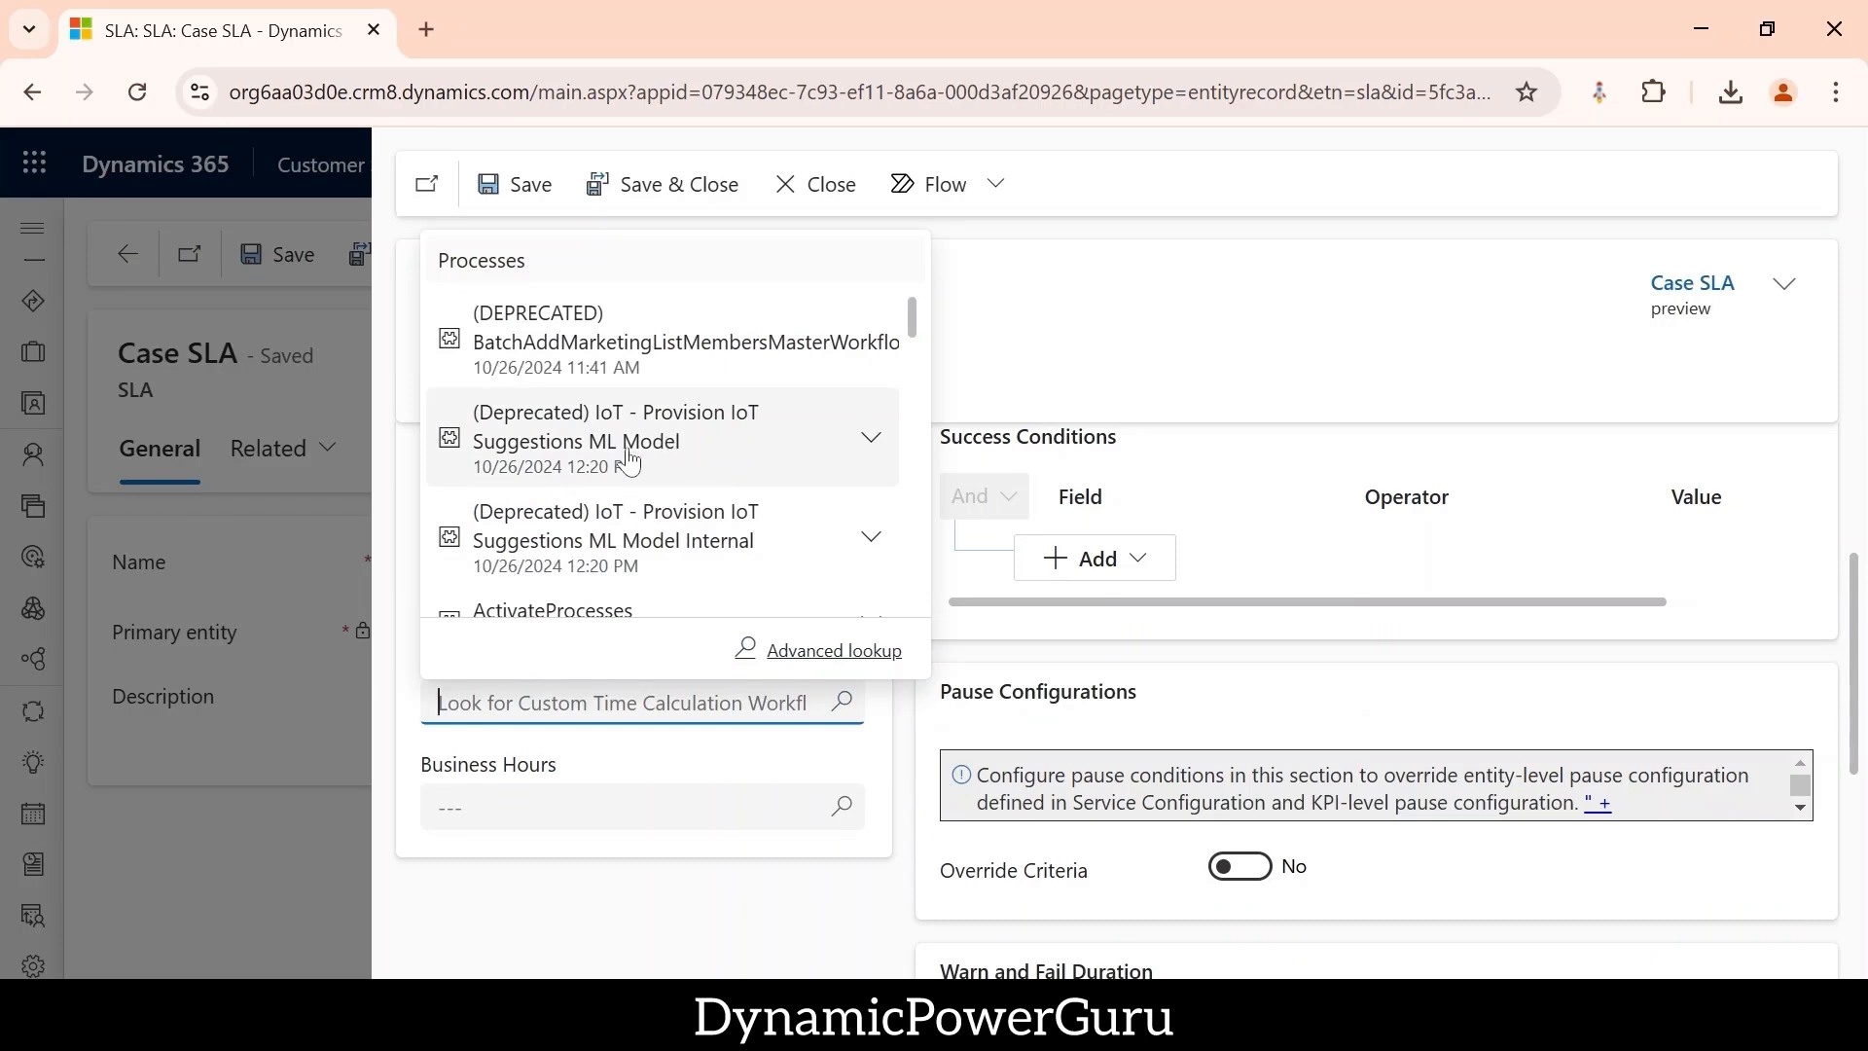
{"action": "left_click", "coordinate": [414, 701]}
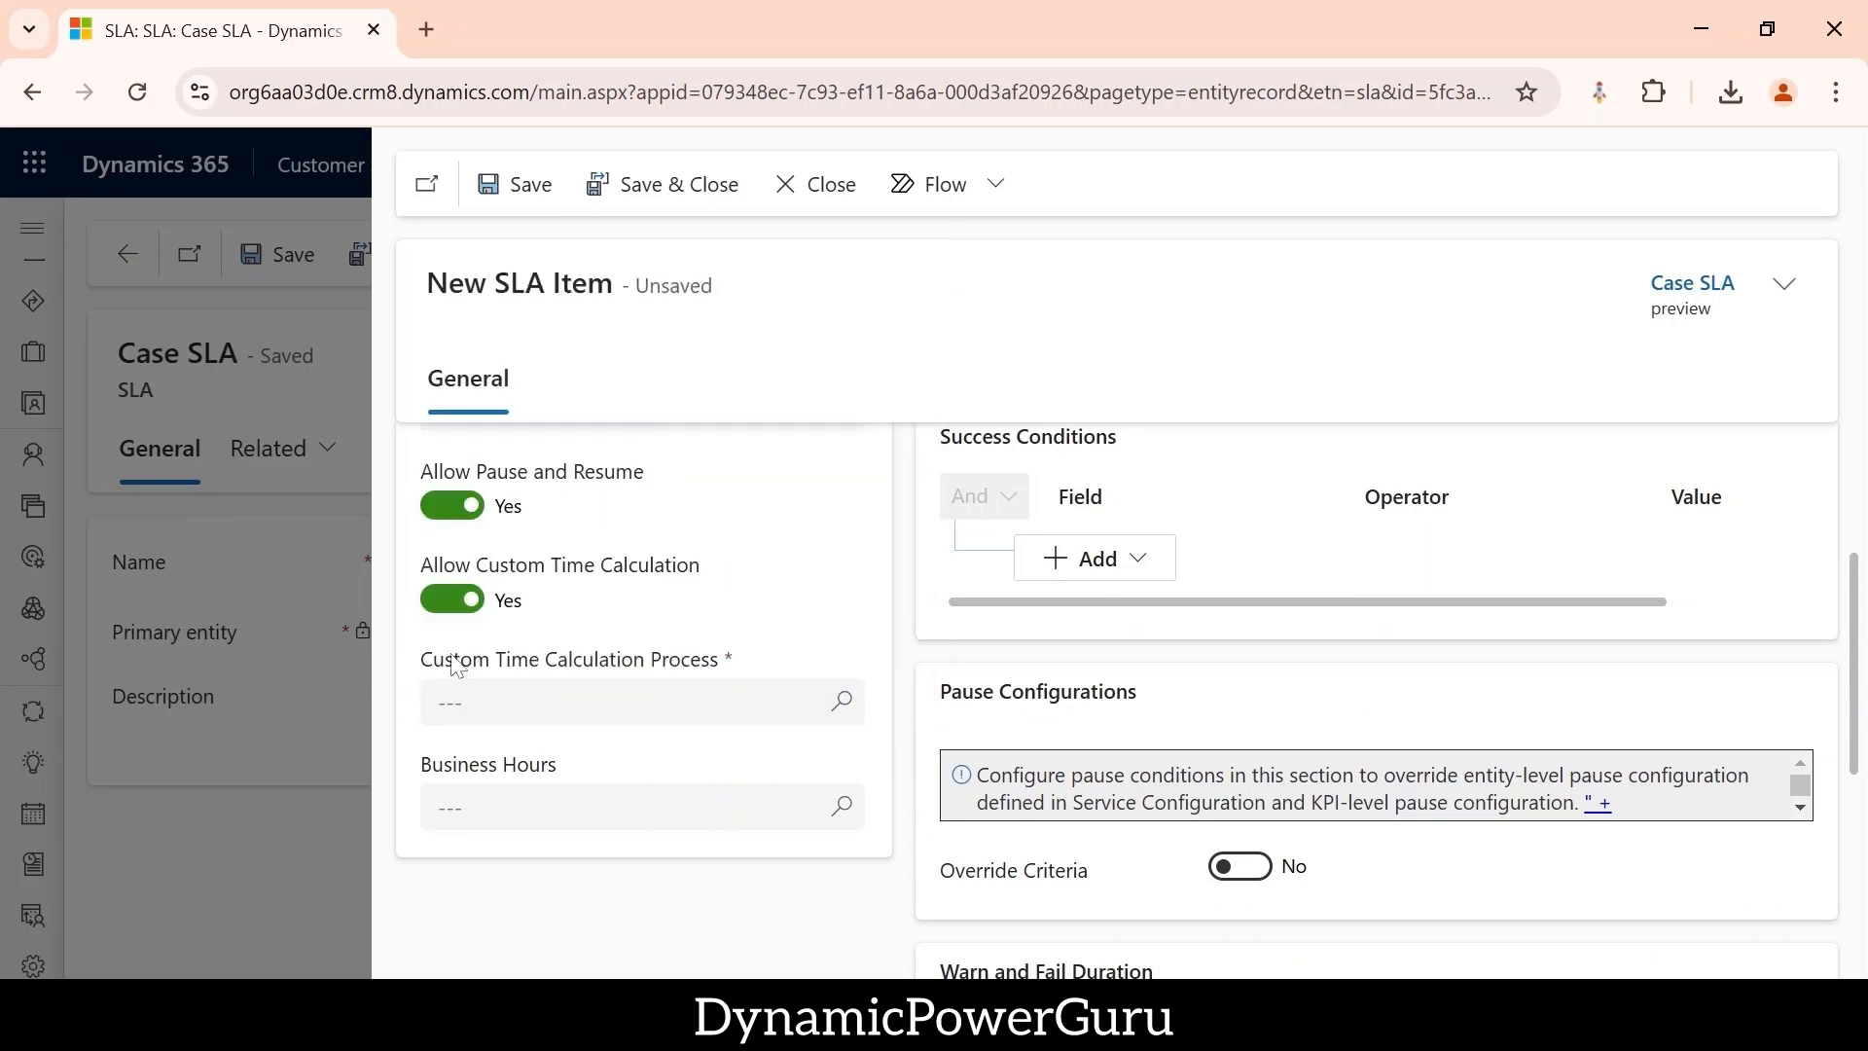
{"action": "left_click", "coordinate": [465, 608]}
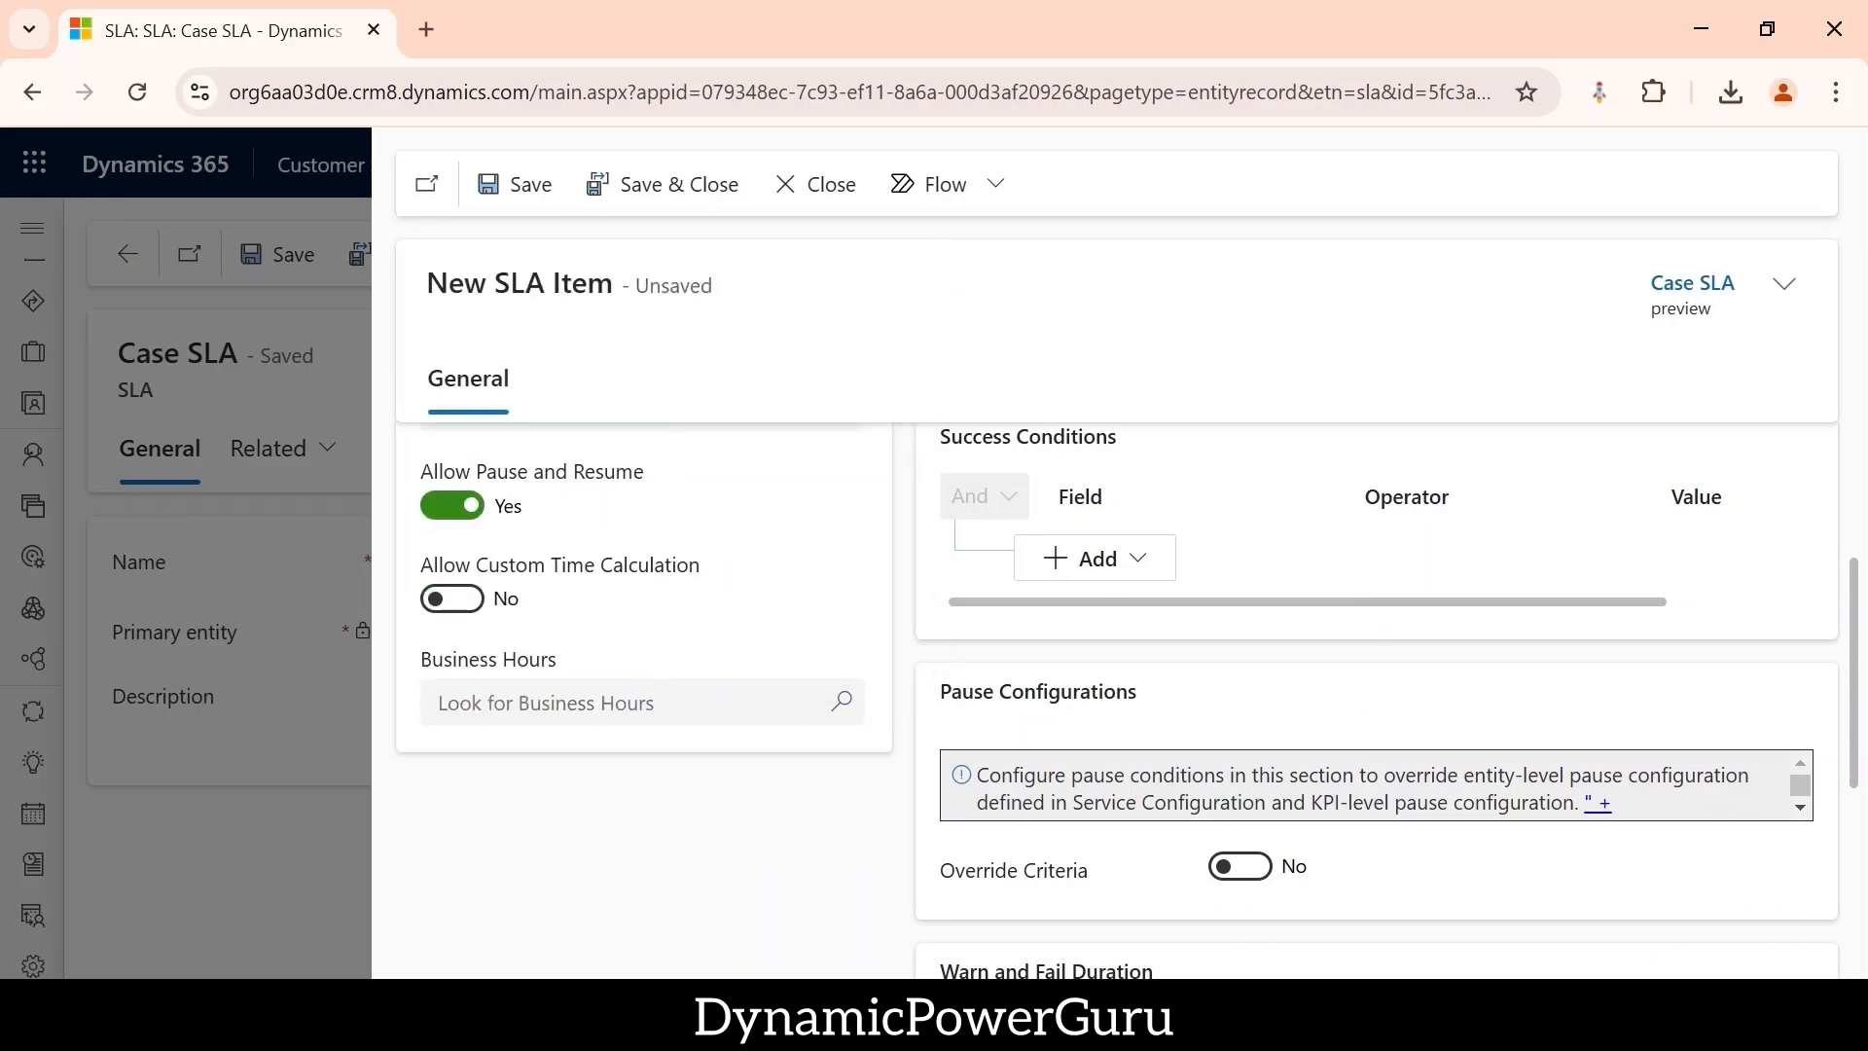
- Look up the business hours records available for the First Response SLA item and review its general settings
{"action": "left_click", "coordinate": [842, 720]}
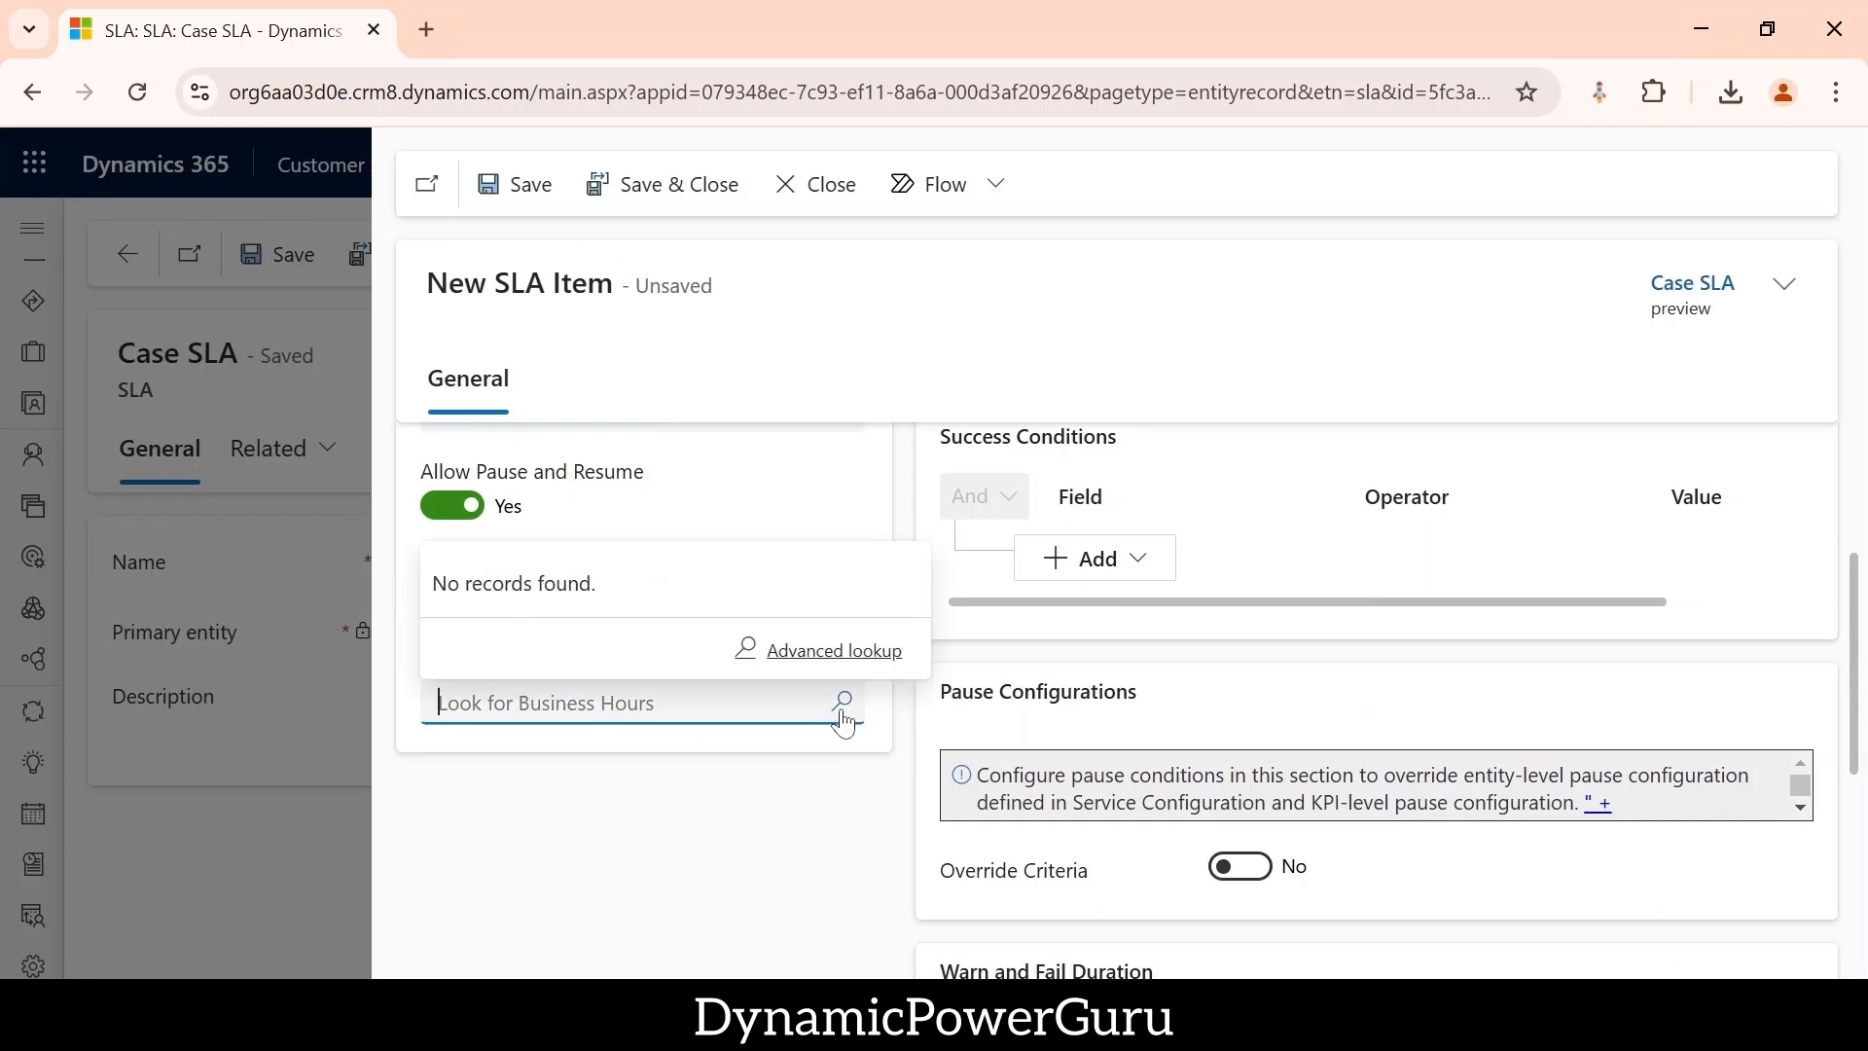
{"action": "left_click", "coordinate": [647, 802]}
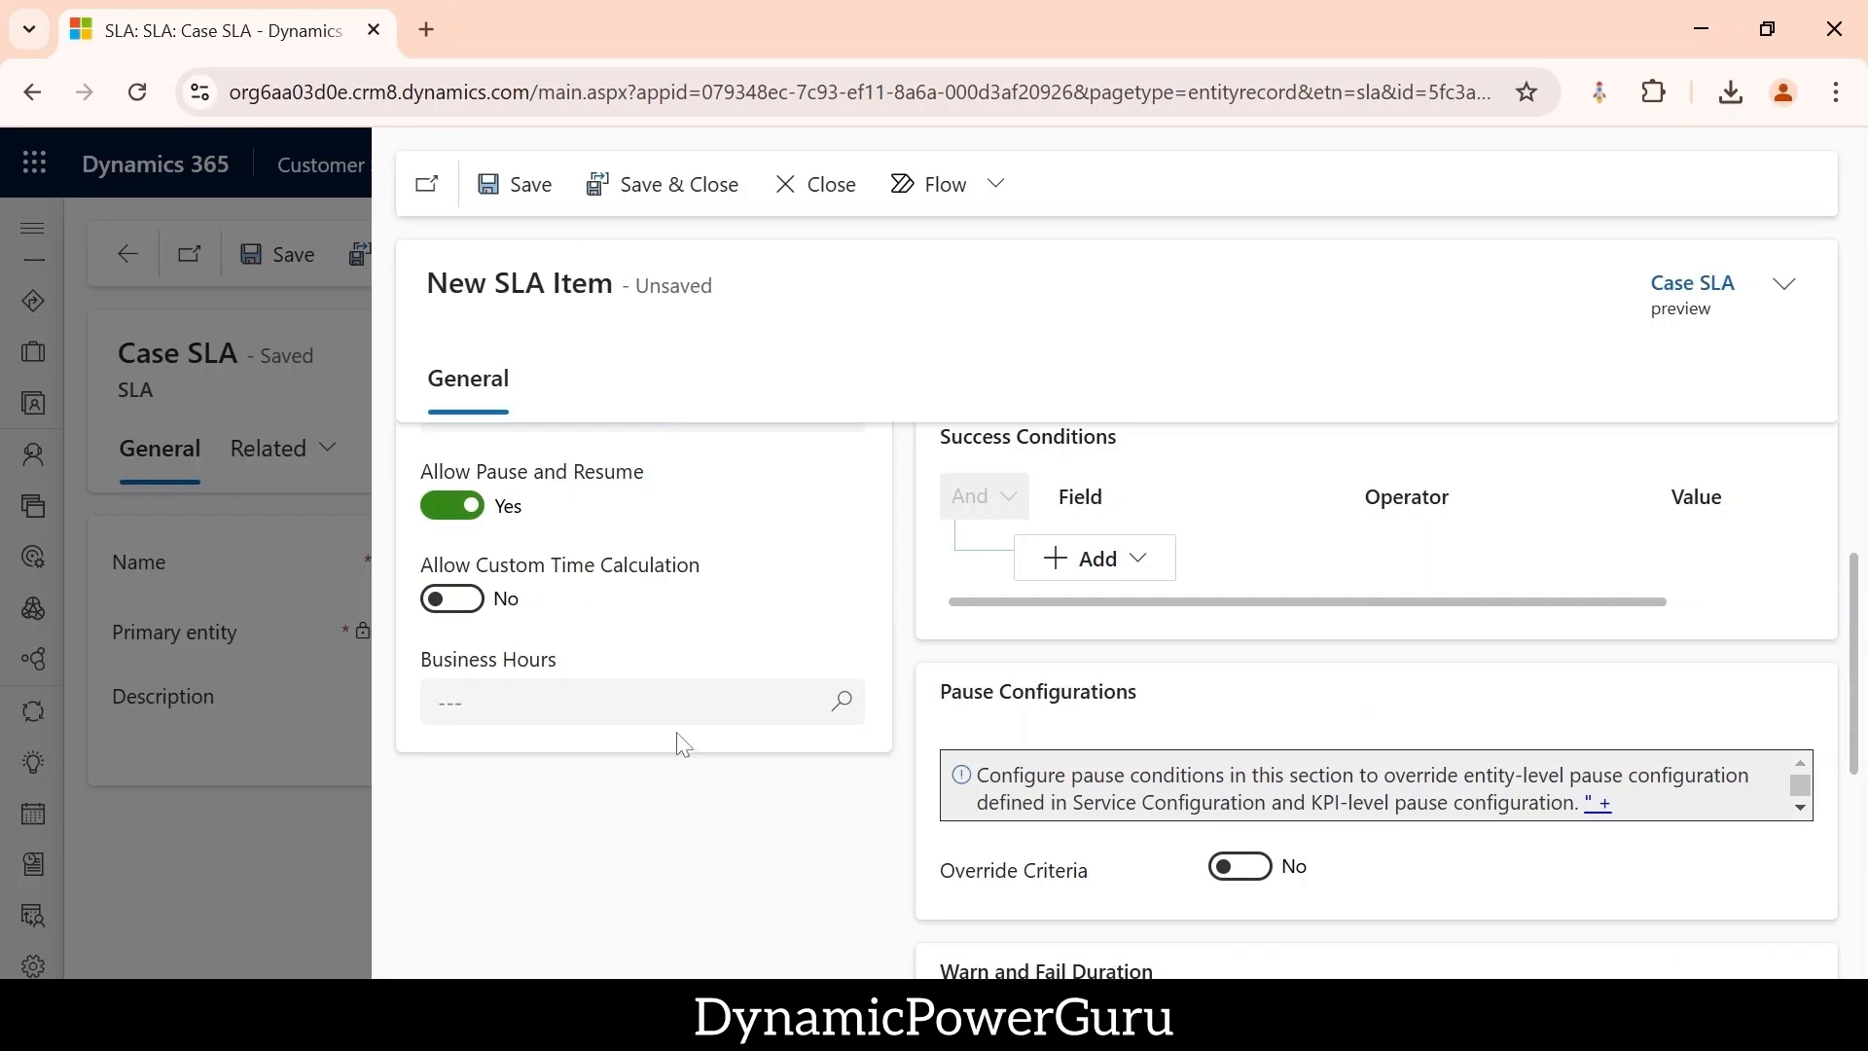
{"action": "scroll", "coordinate": [759, 740], "scroll_direction": "up", "scroll_amount": 2}
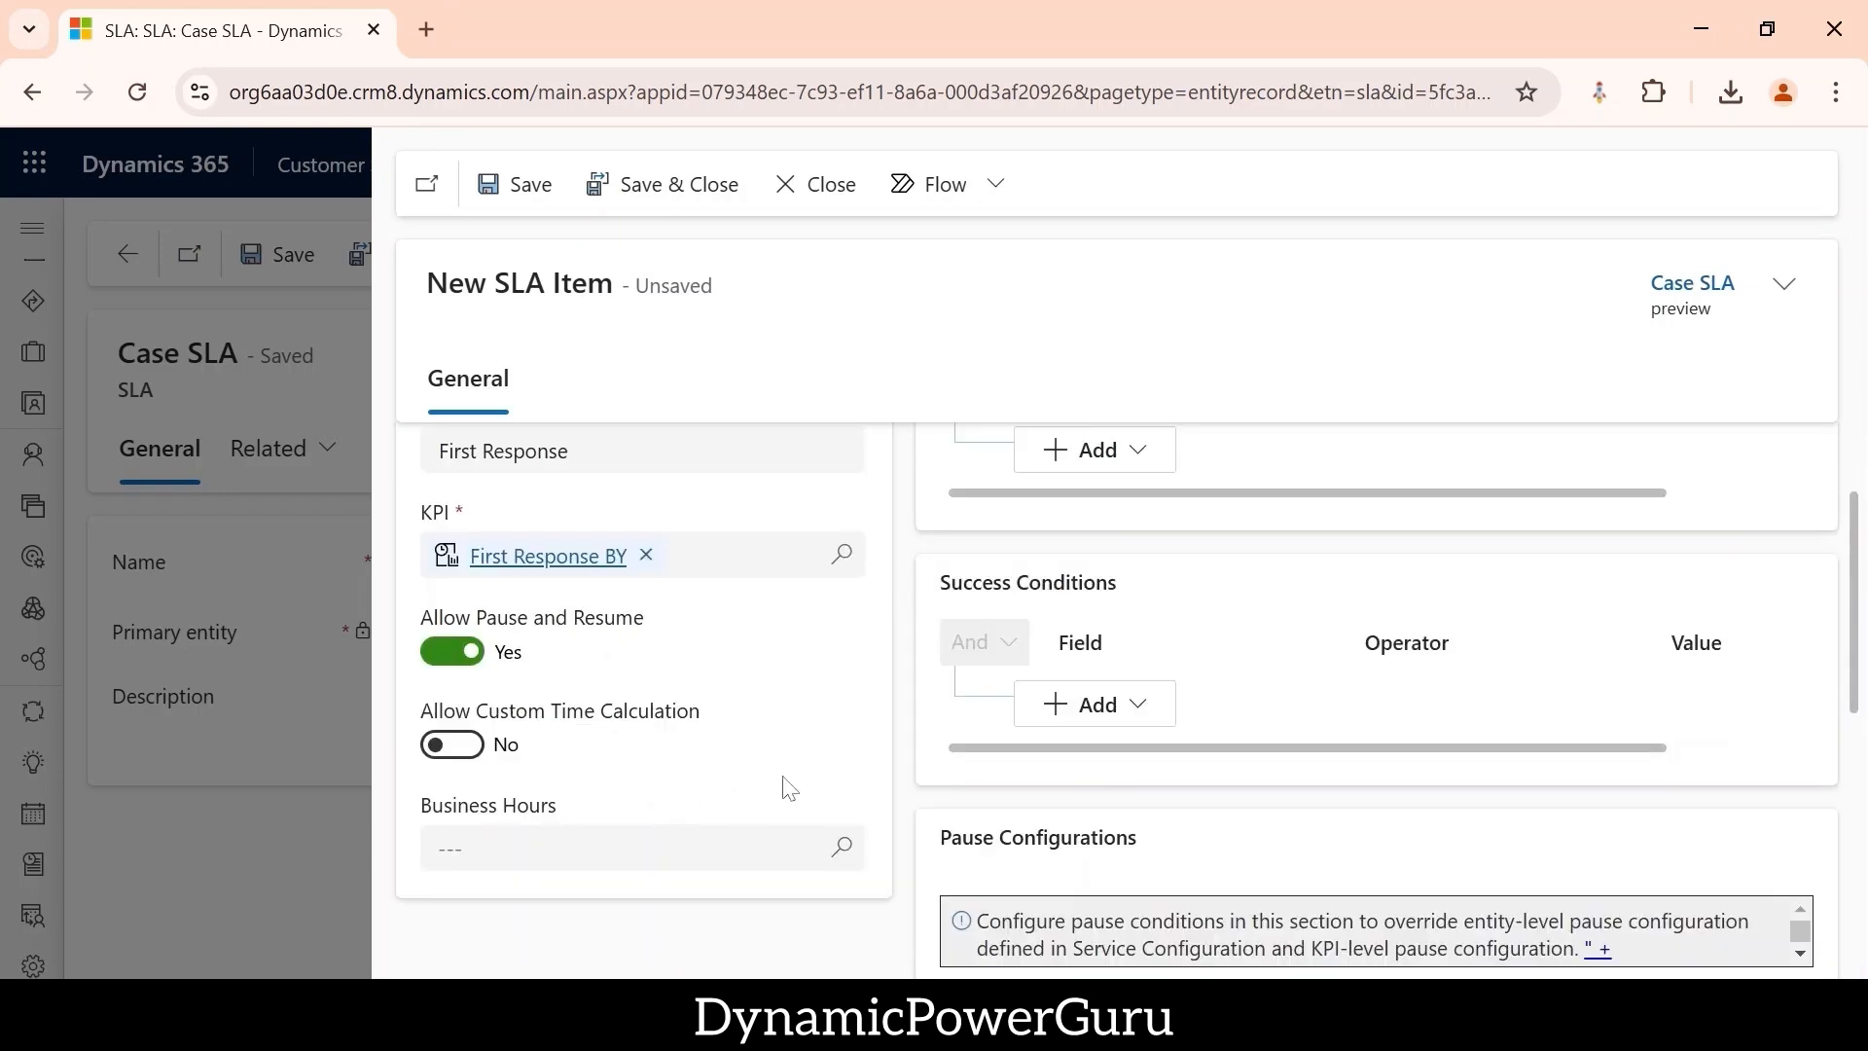
{"action": "scroll", "coordinate": [795, 758], "scroll_direction": "up", "scroll_amount": 2}
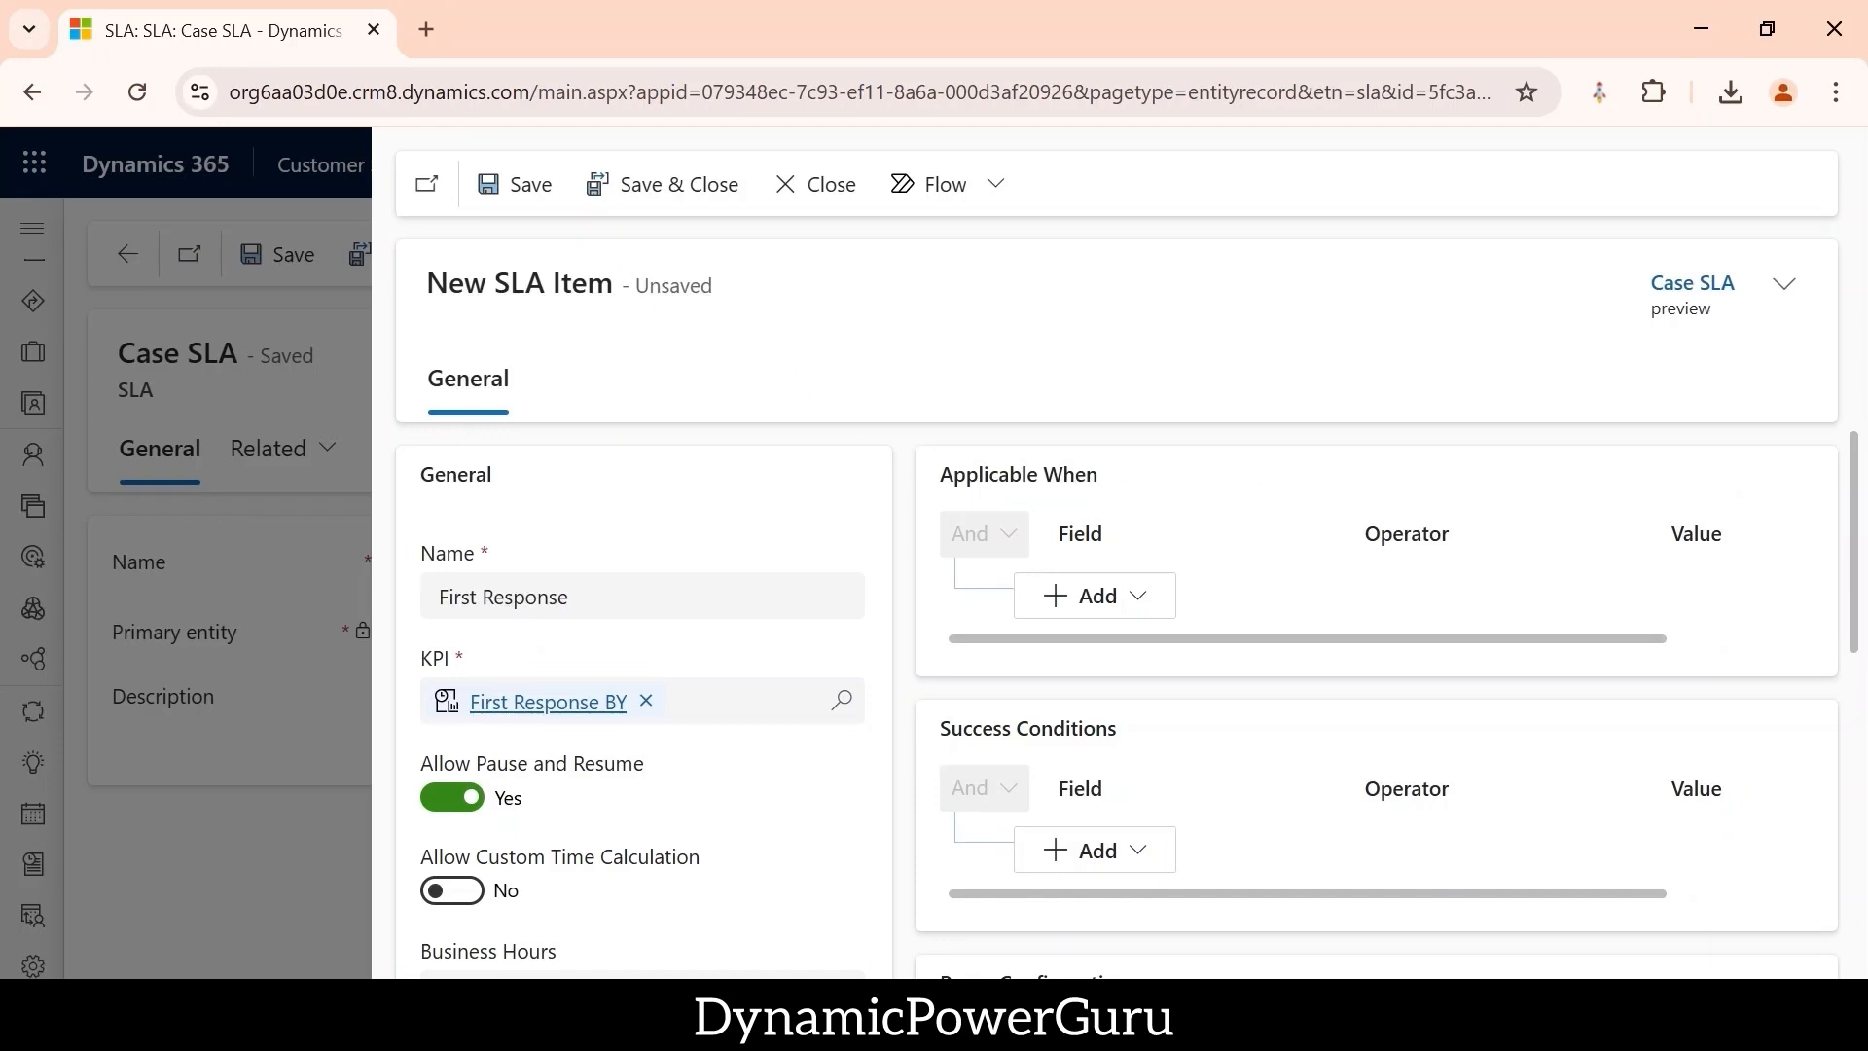
{"action": "left_click_drag", "start_coordinate": [614, 284], "coordinate": [494, 284]}
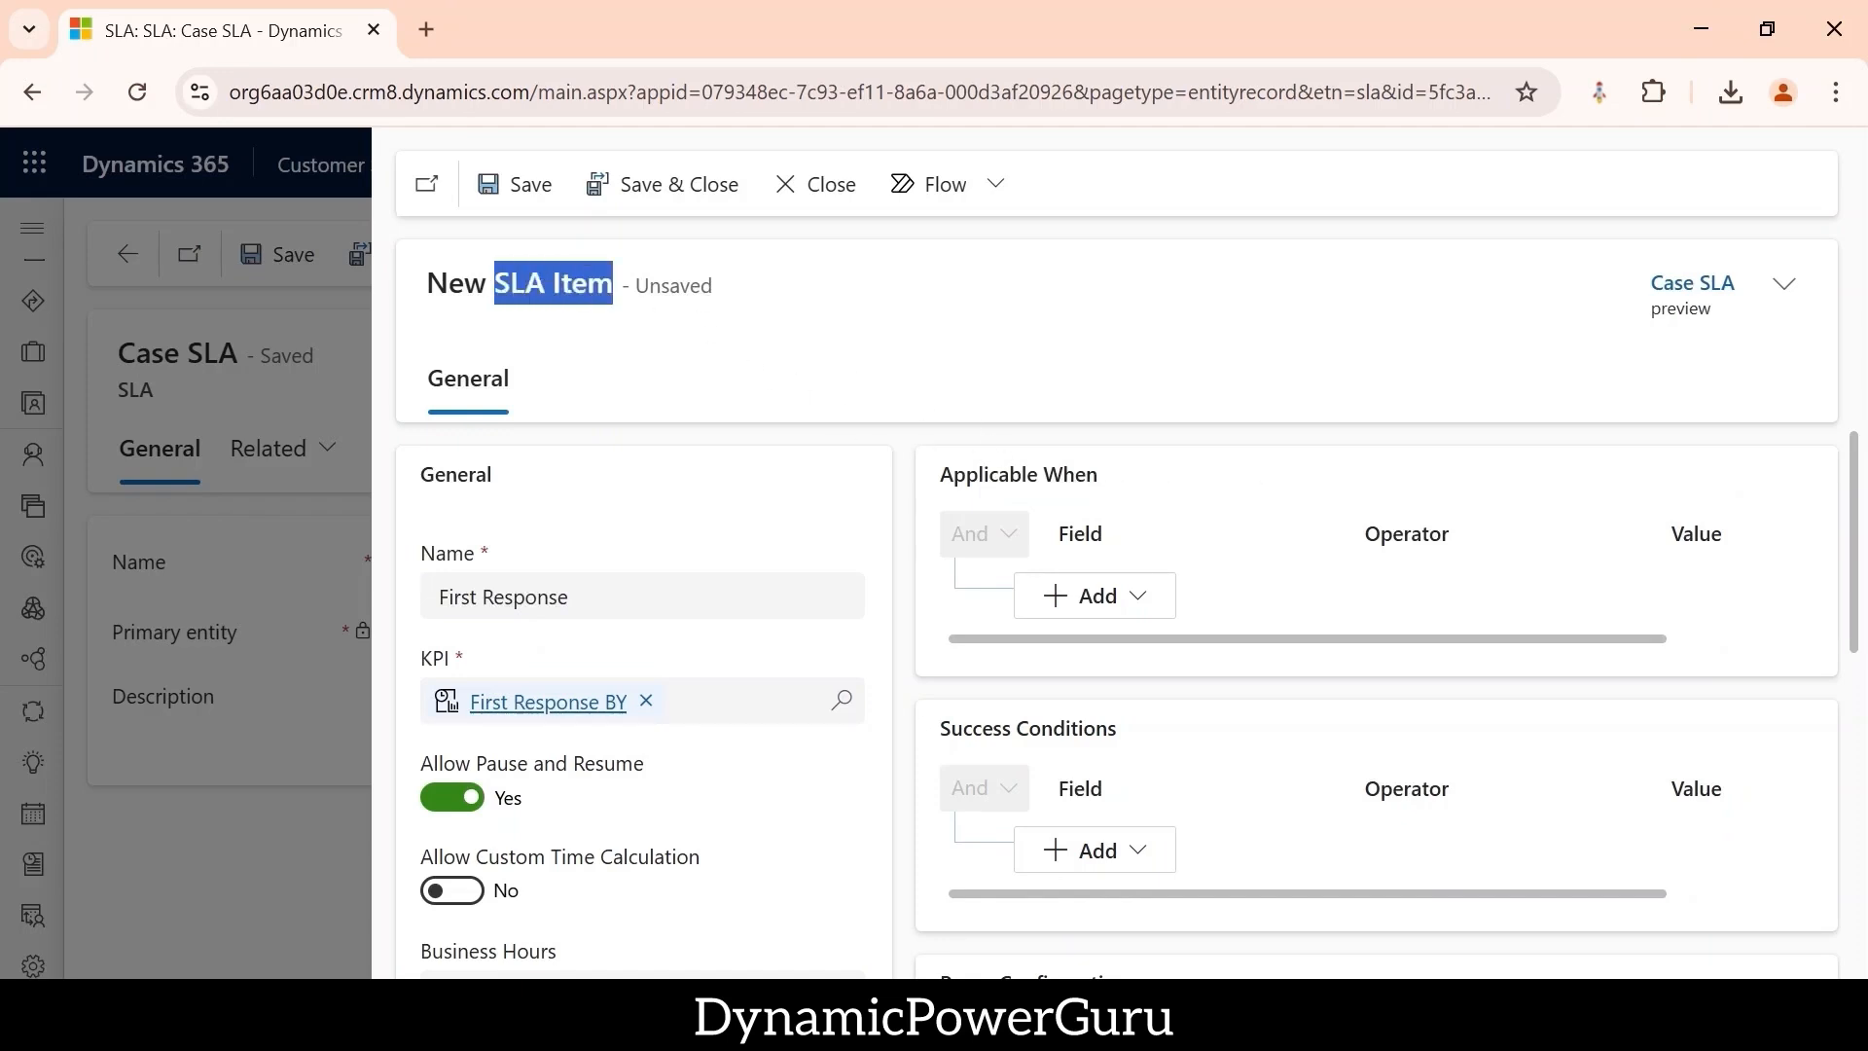
- Add an Applicable When condition to the SLA item requiring Case Type (Case) Equals Problem
{"action": "left_click", "coordinate": [1120, 599]}
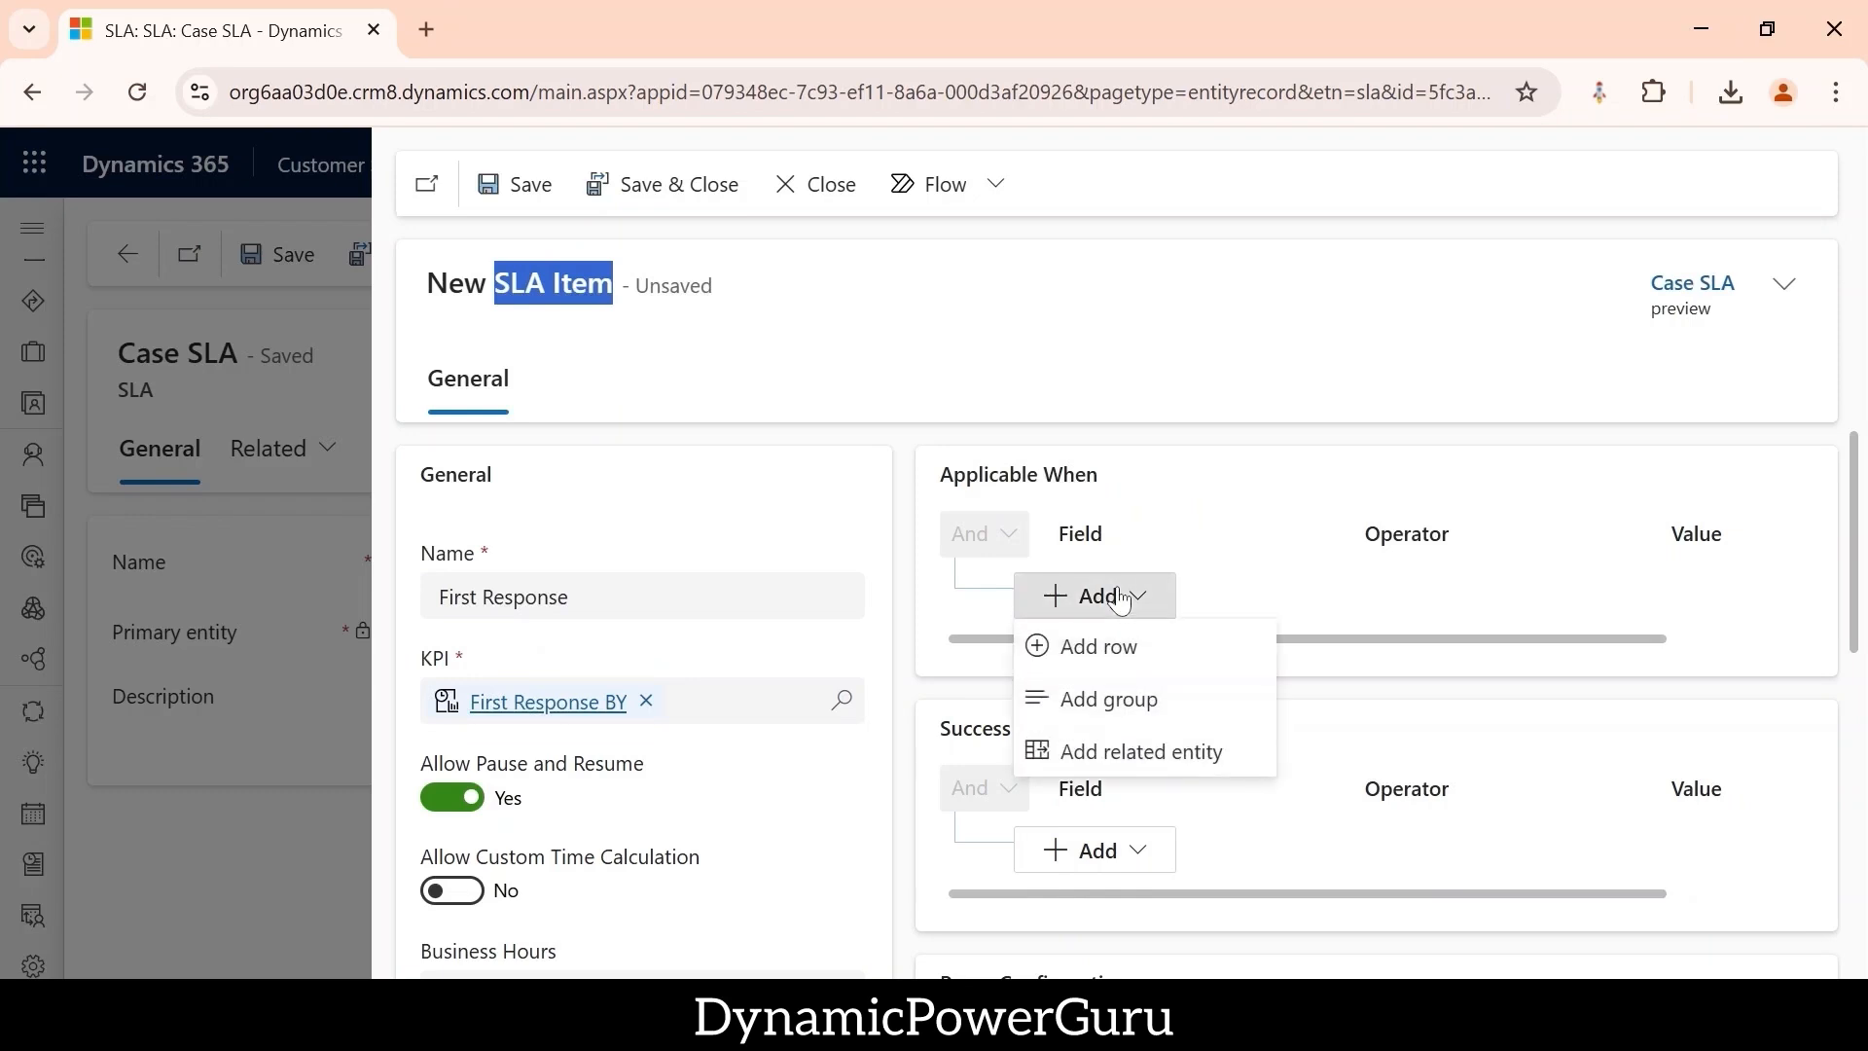
{"action": "left_click", "coordinate": [1094, 648]}
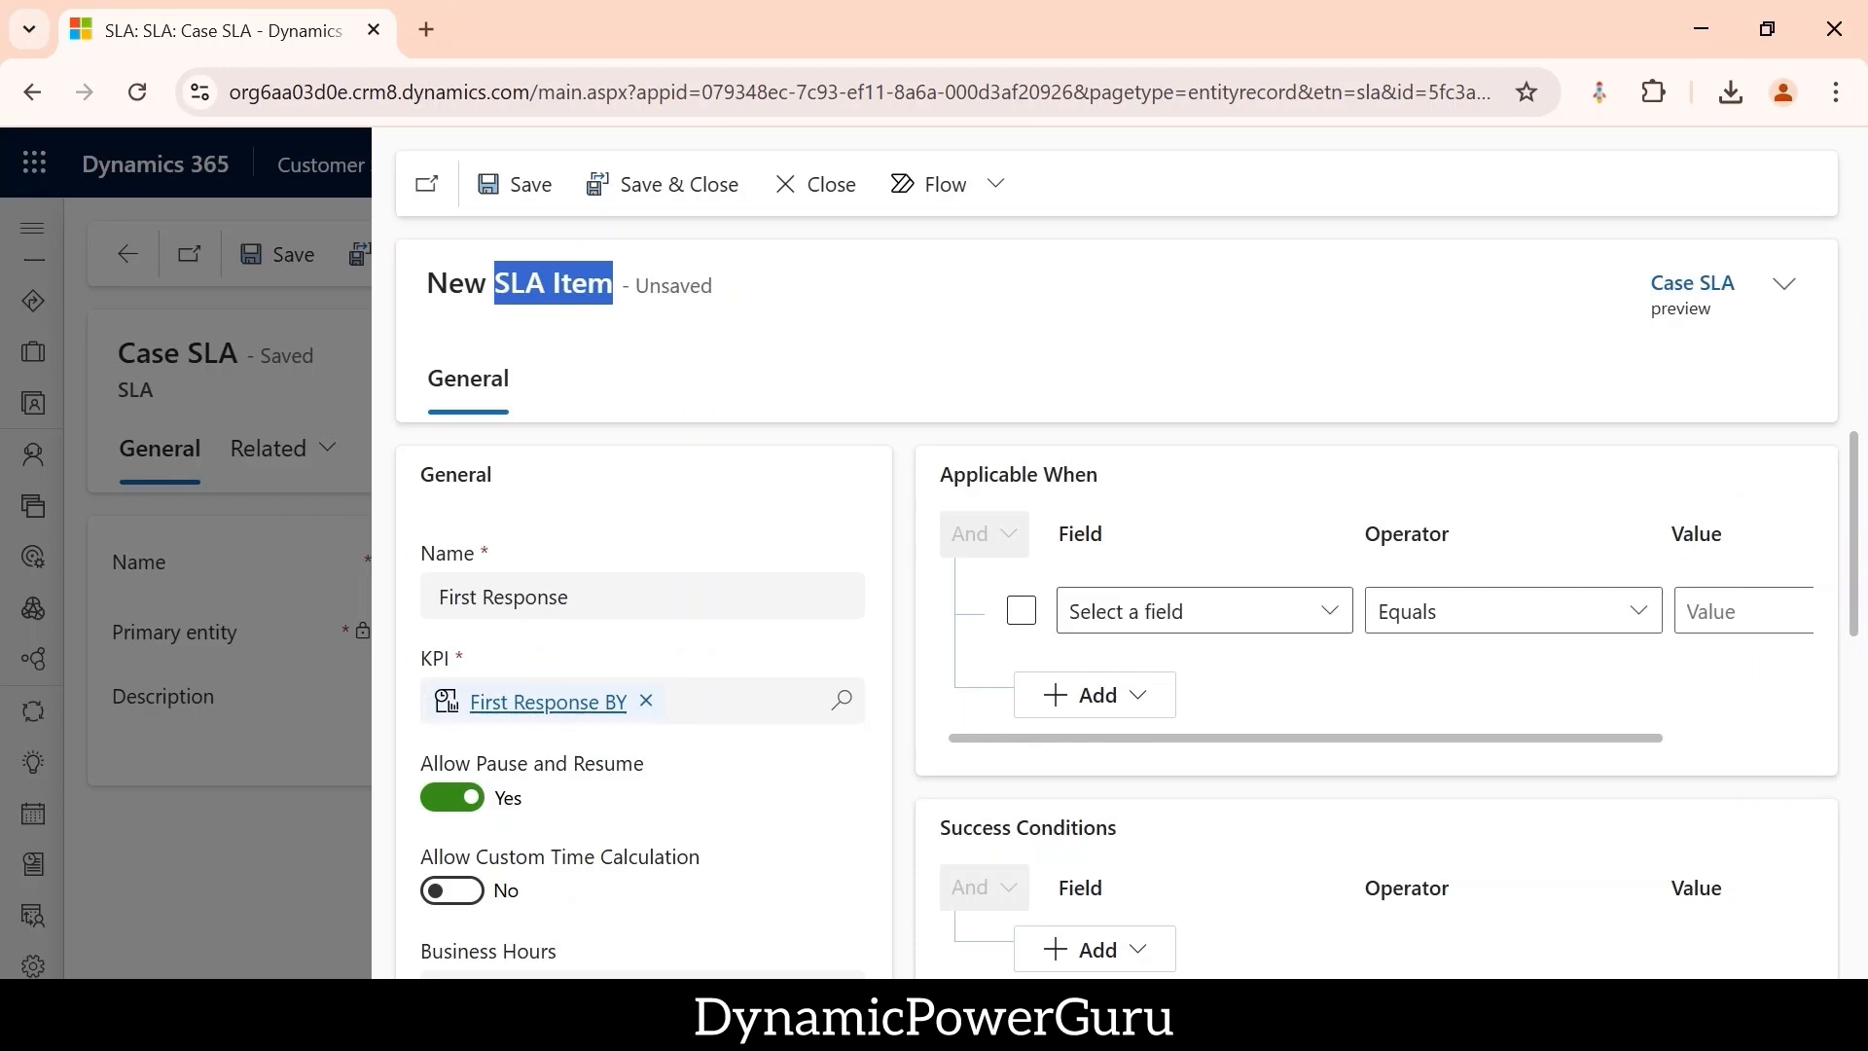
{"action": "left_click", "coordinate": [1327, 610]}
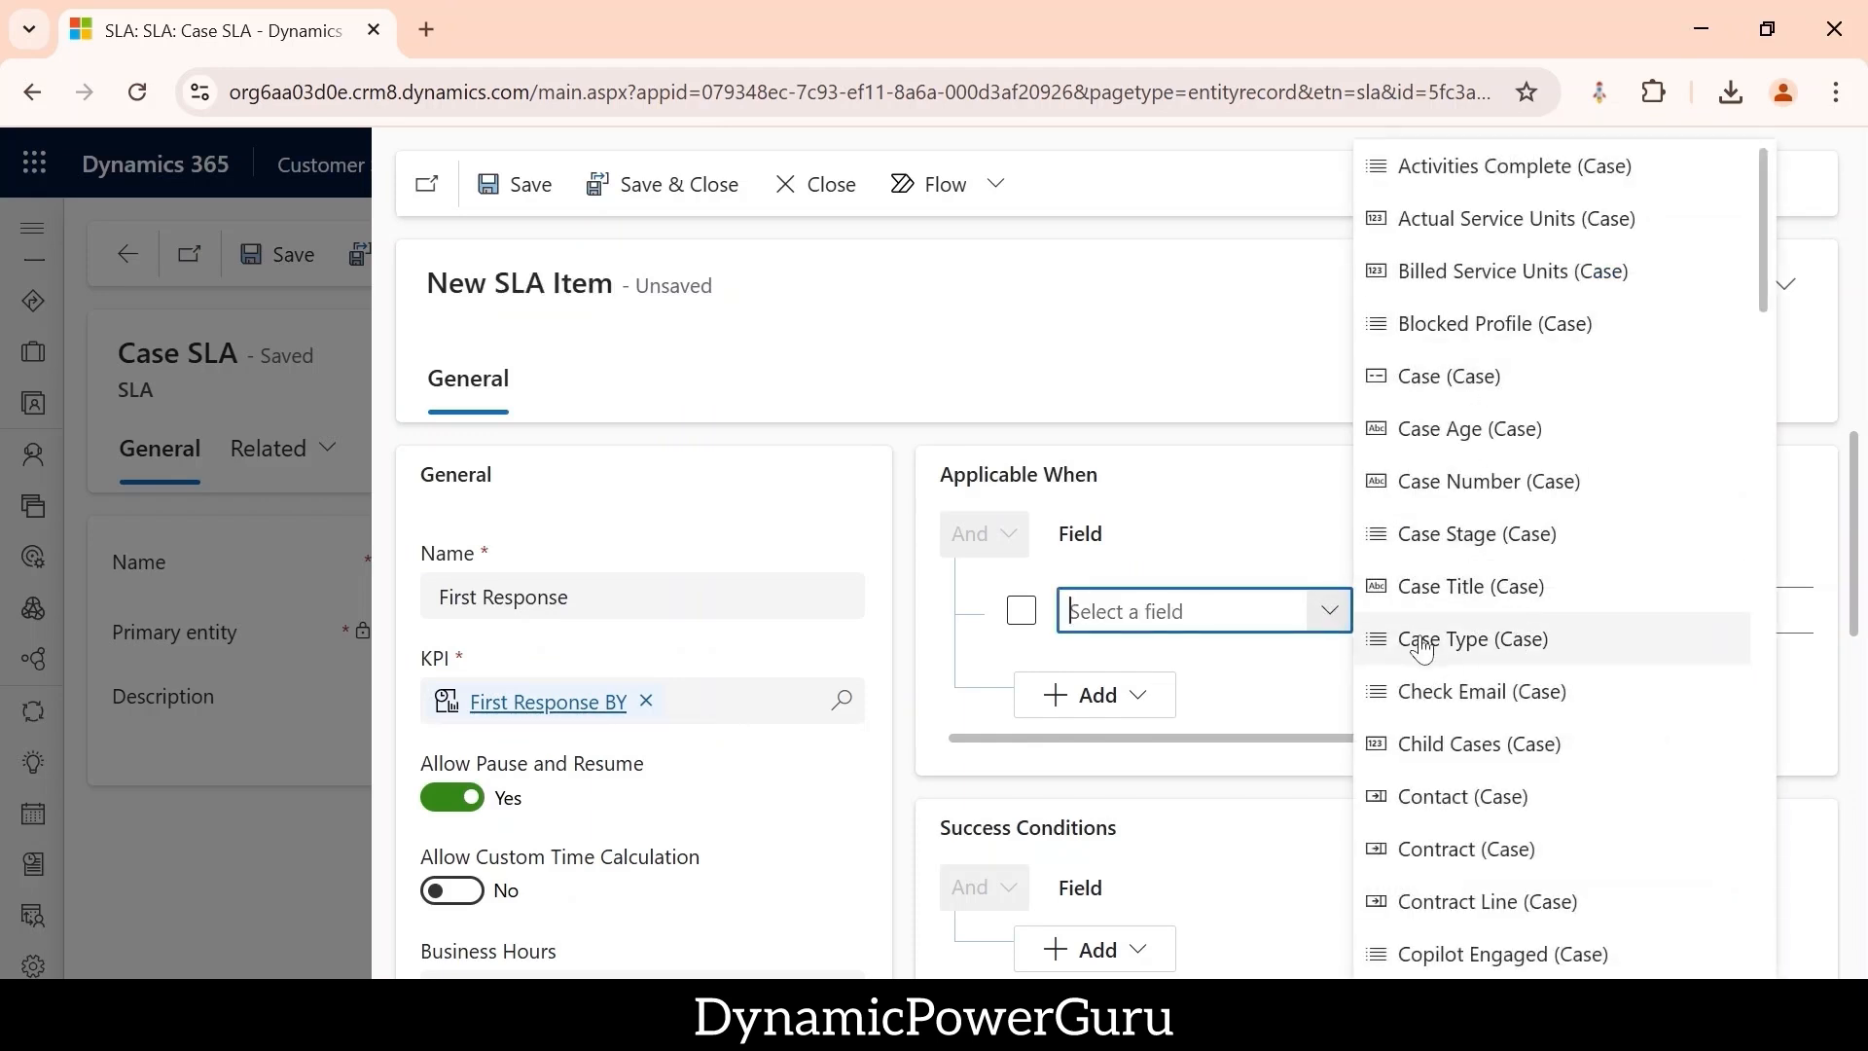
{"action": "left_click", "coordinate": [1459, 642]}
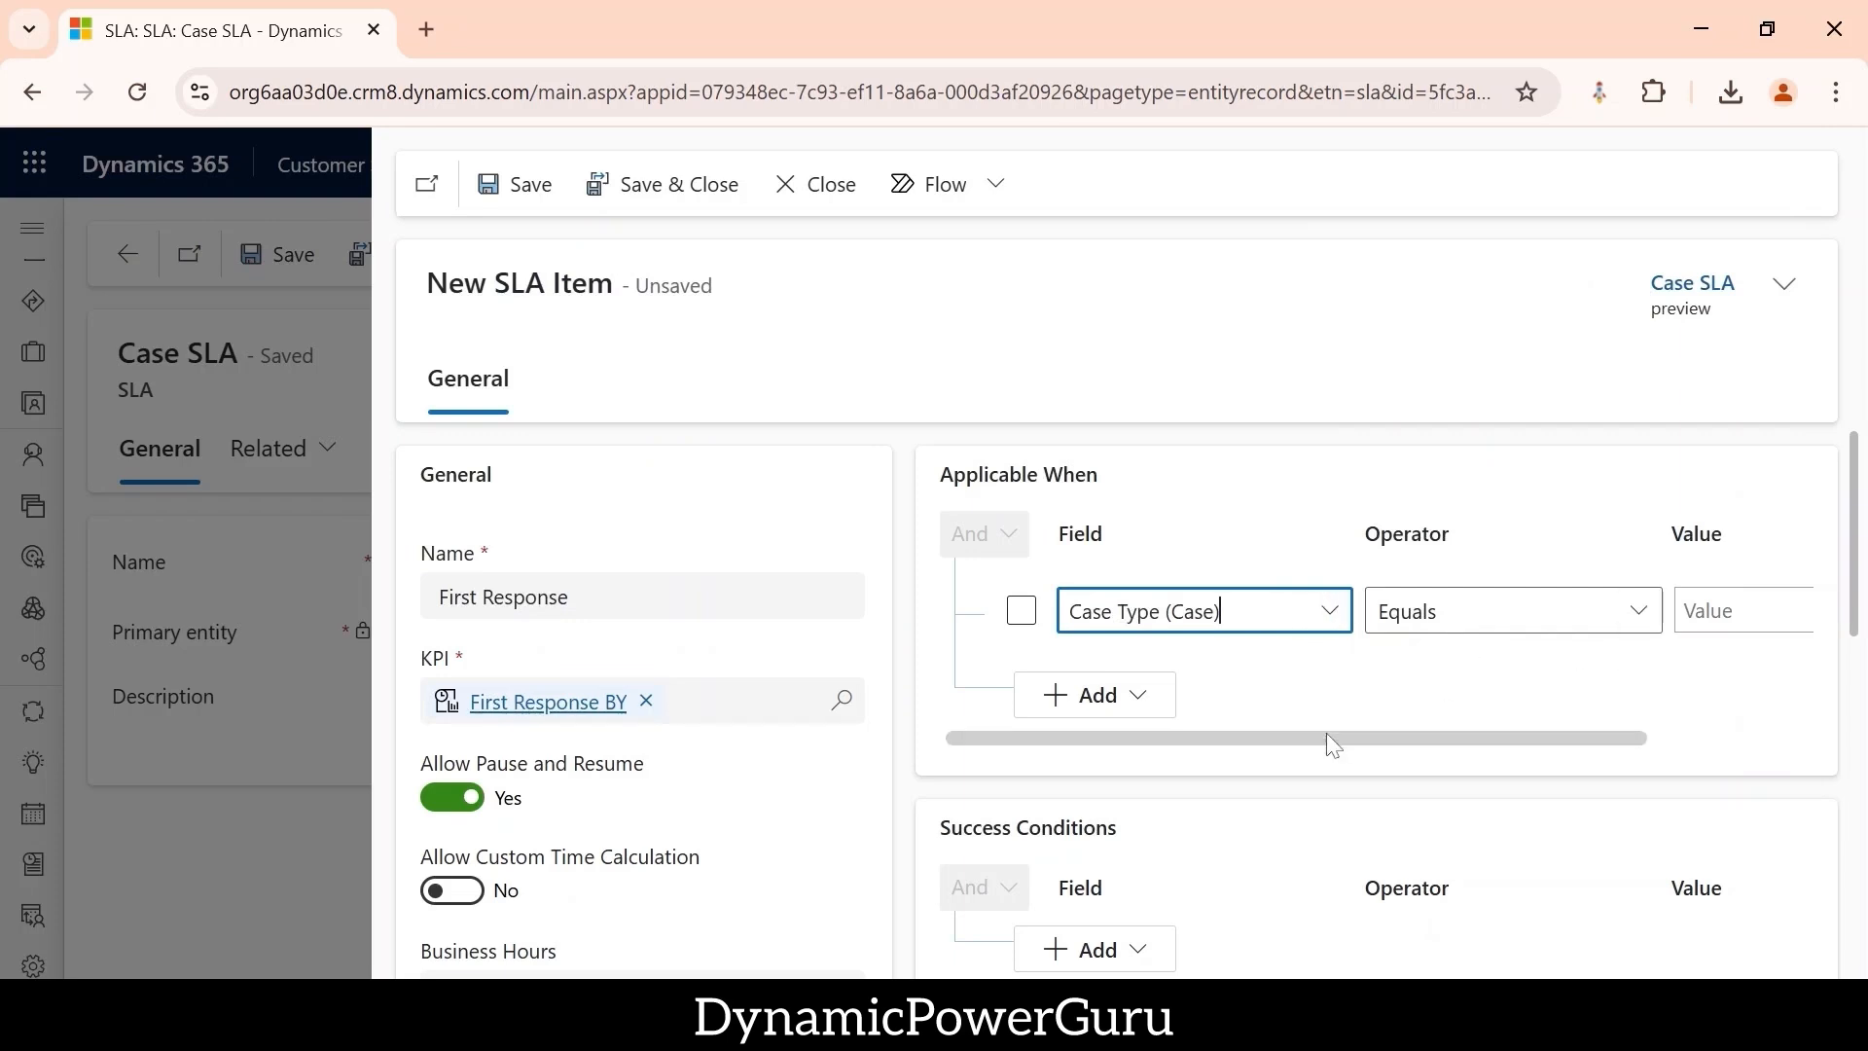
{"action": "left_click_drag", "start_coordinate": [1356, 731], "coordinate": [1517, 737]}
{"action": "left_click", "coordinate": [1739, 611]}
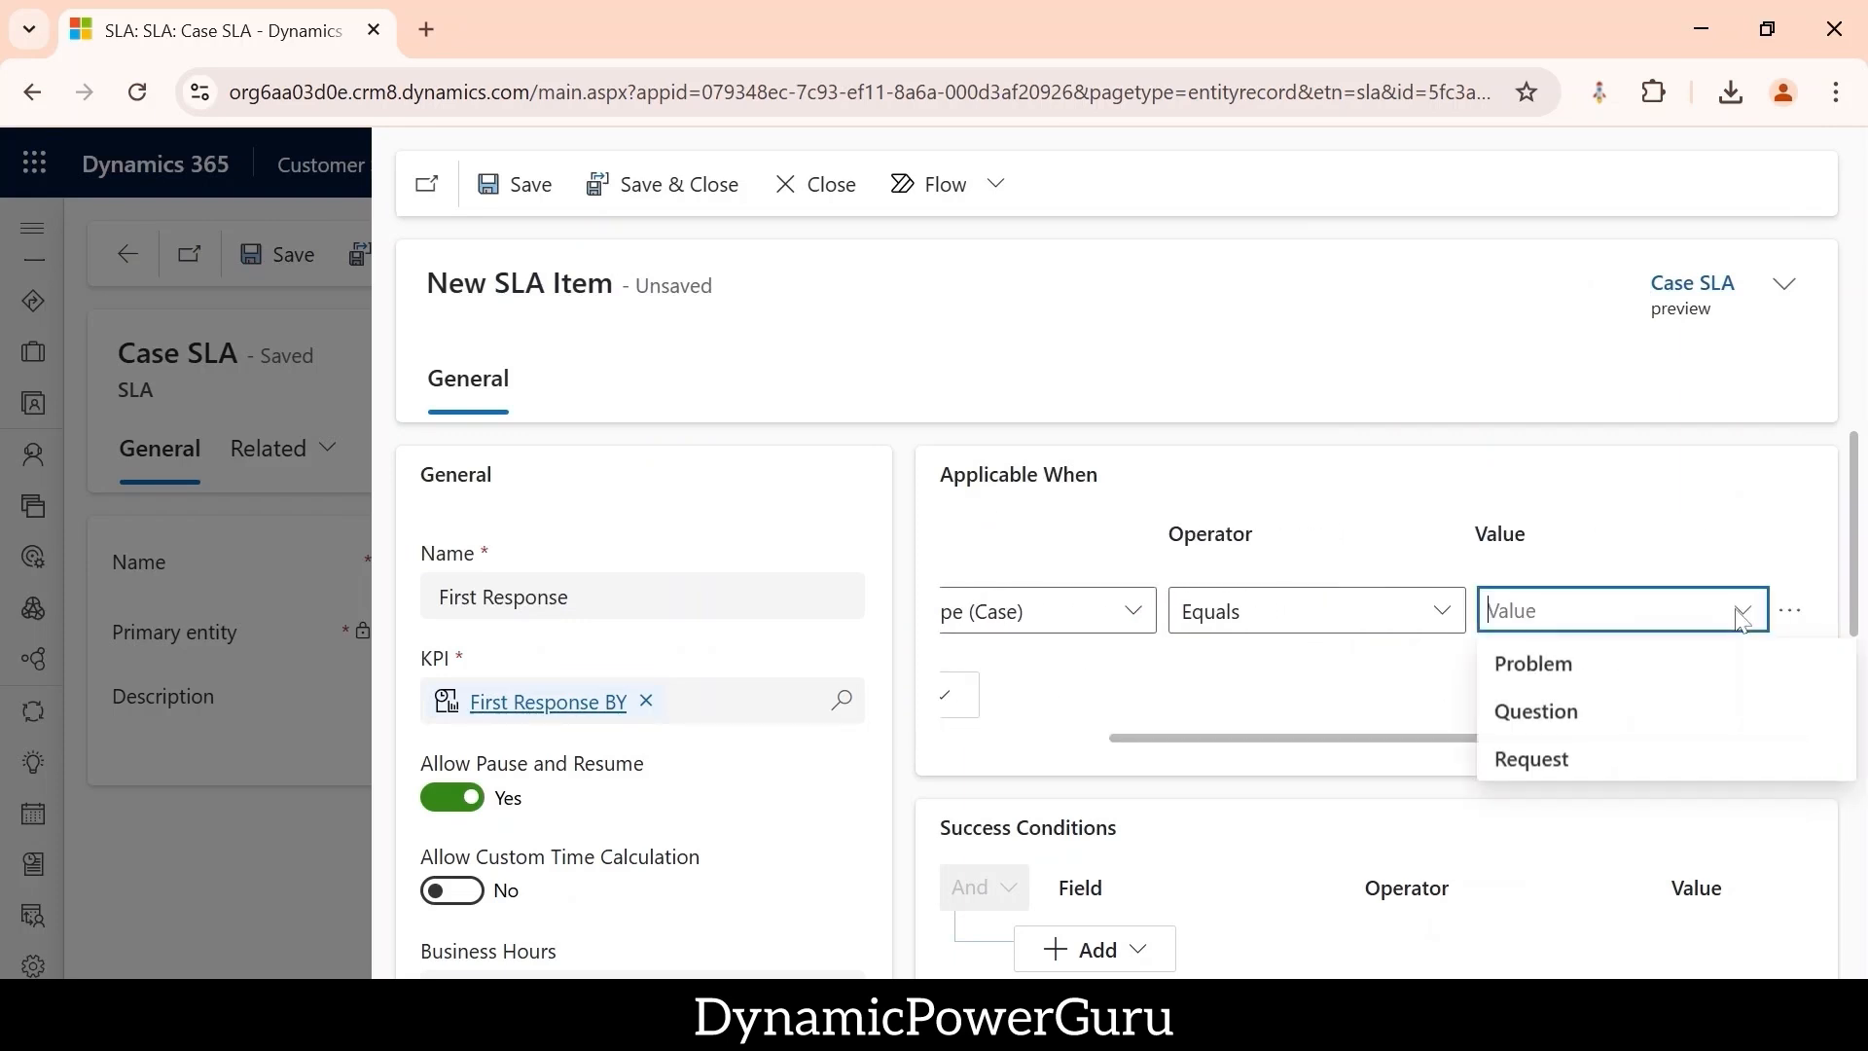
{"action": "left_click", "coordinate": [1596, 669]}
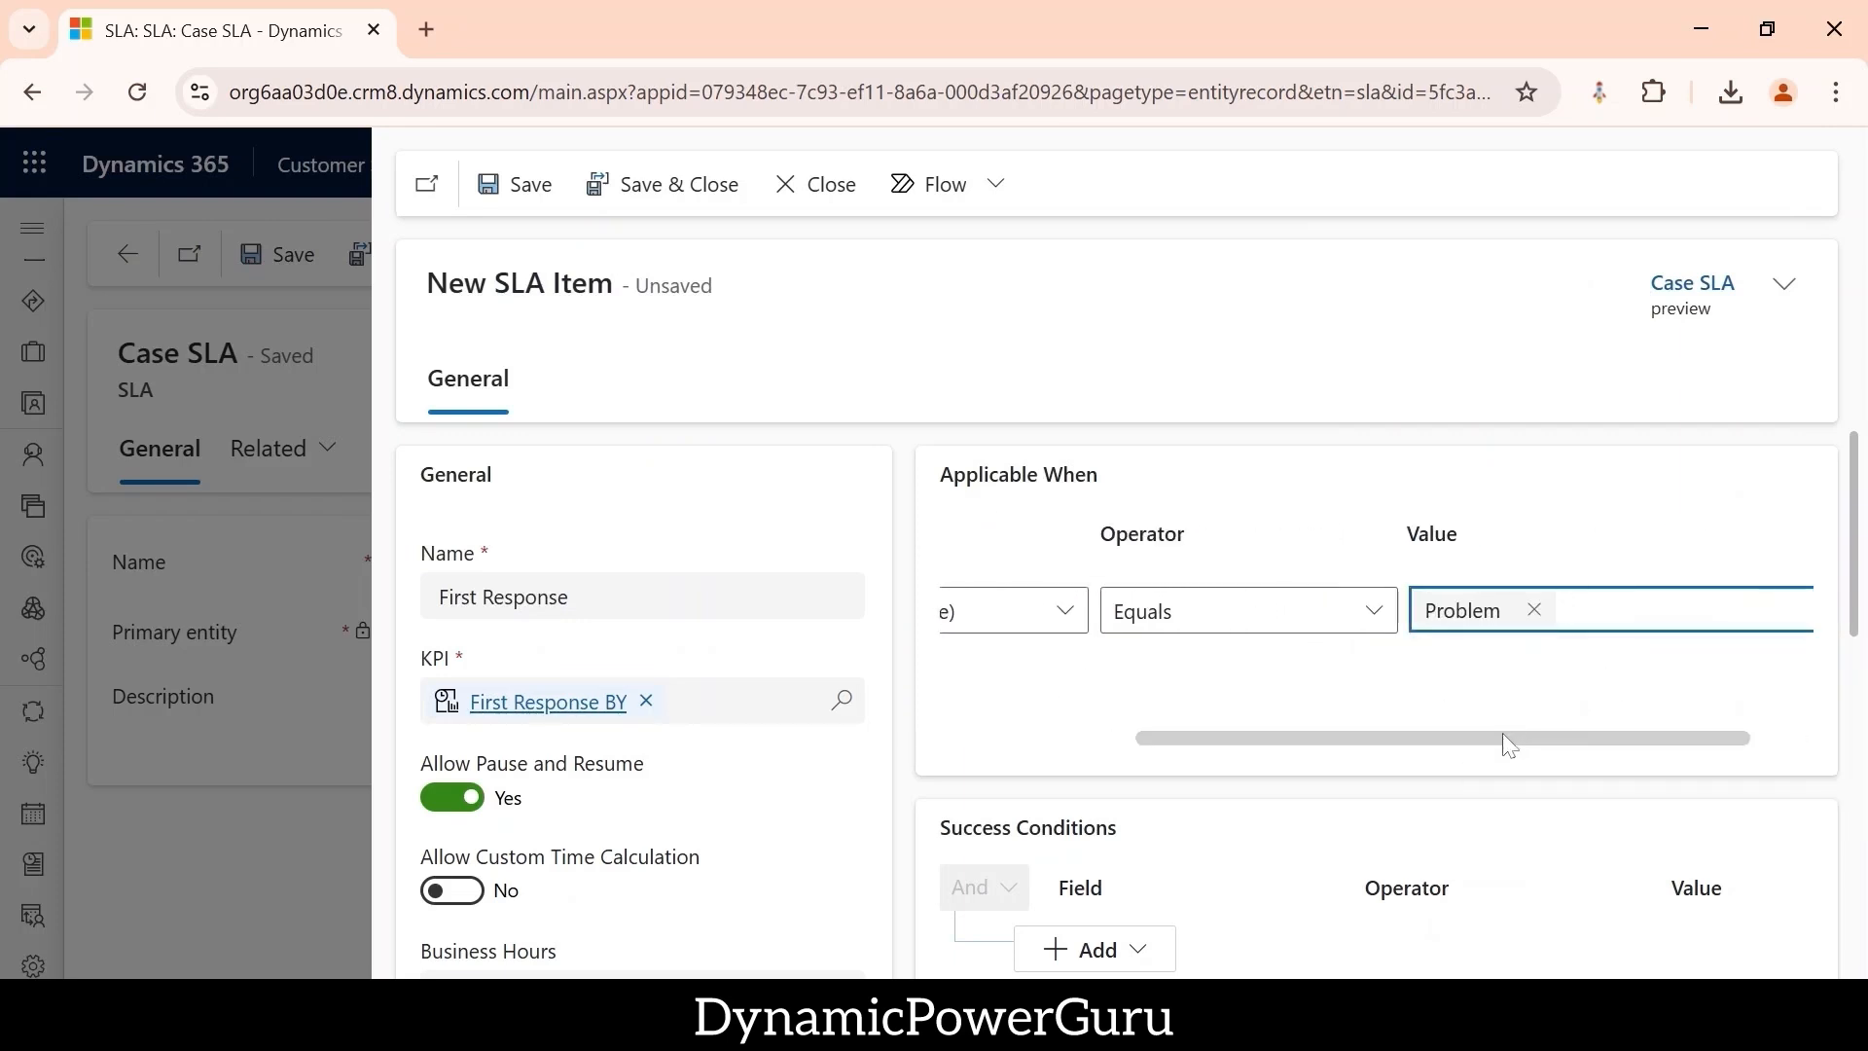
{"action": "left_click_drag", "start_coordinate": [1501, 736], "coordinate": [1230, 736]}
{"action": "scroll", "coordinate": [1252, 672], "scroll_direction": "down", "scroll_amount": 3}
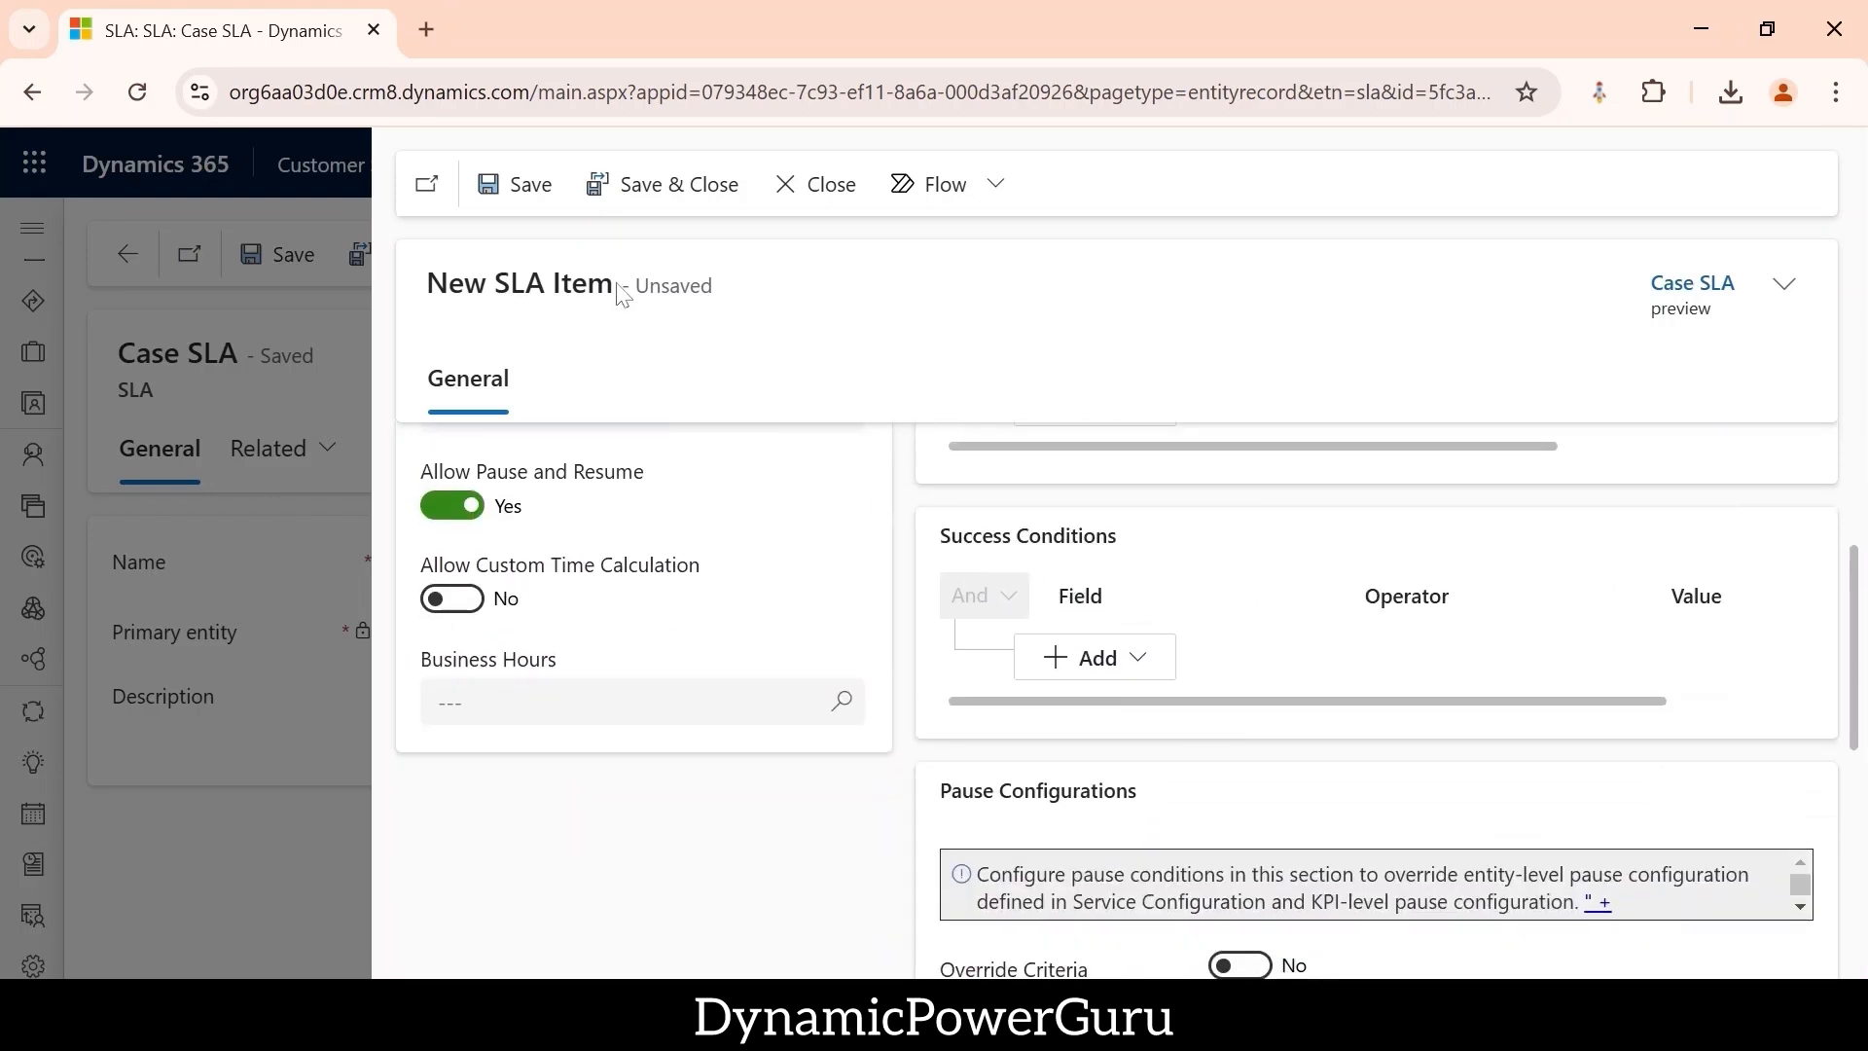
{"action": "left_click_drag", "start_coordinate": [622, 295], "coordinate": [487, 289]}
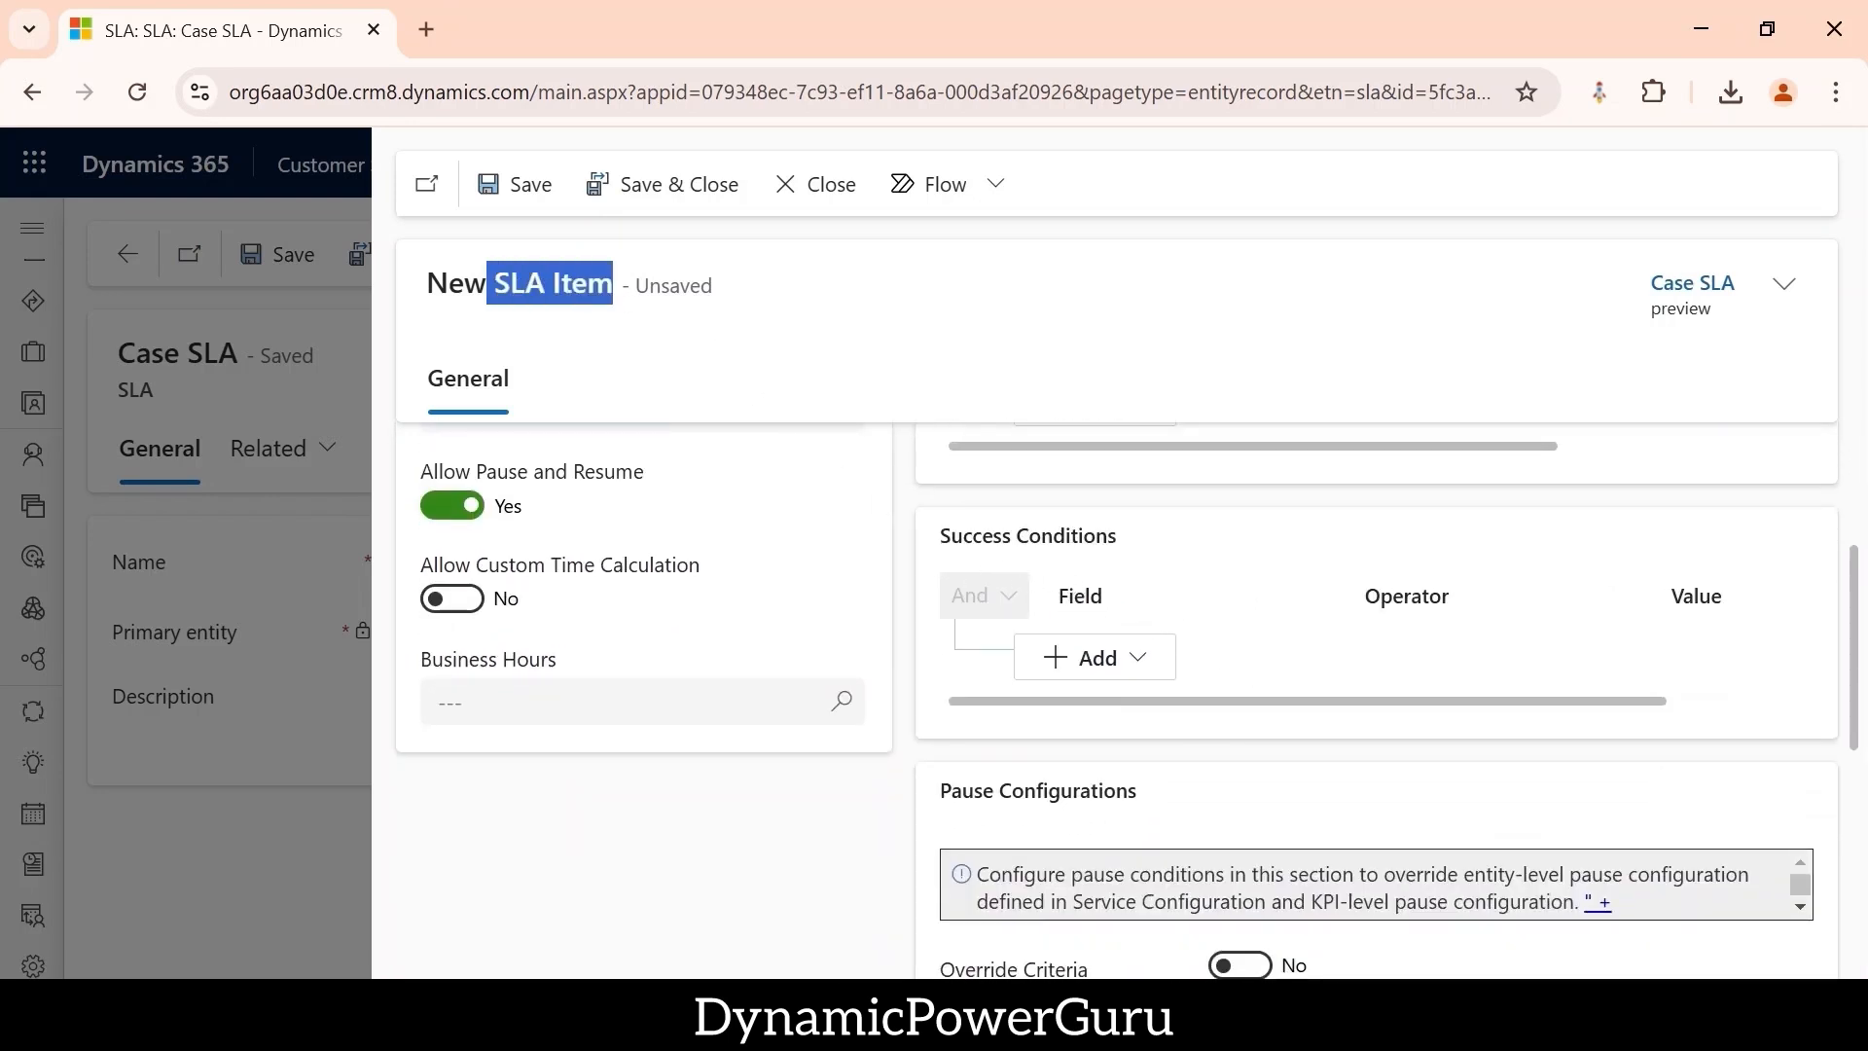
- Add a Success Conditions row to the SLA item requiring Status (Case) Equals Resolved
{"action": "left_click", "coordinate": [1090, 666]}
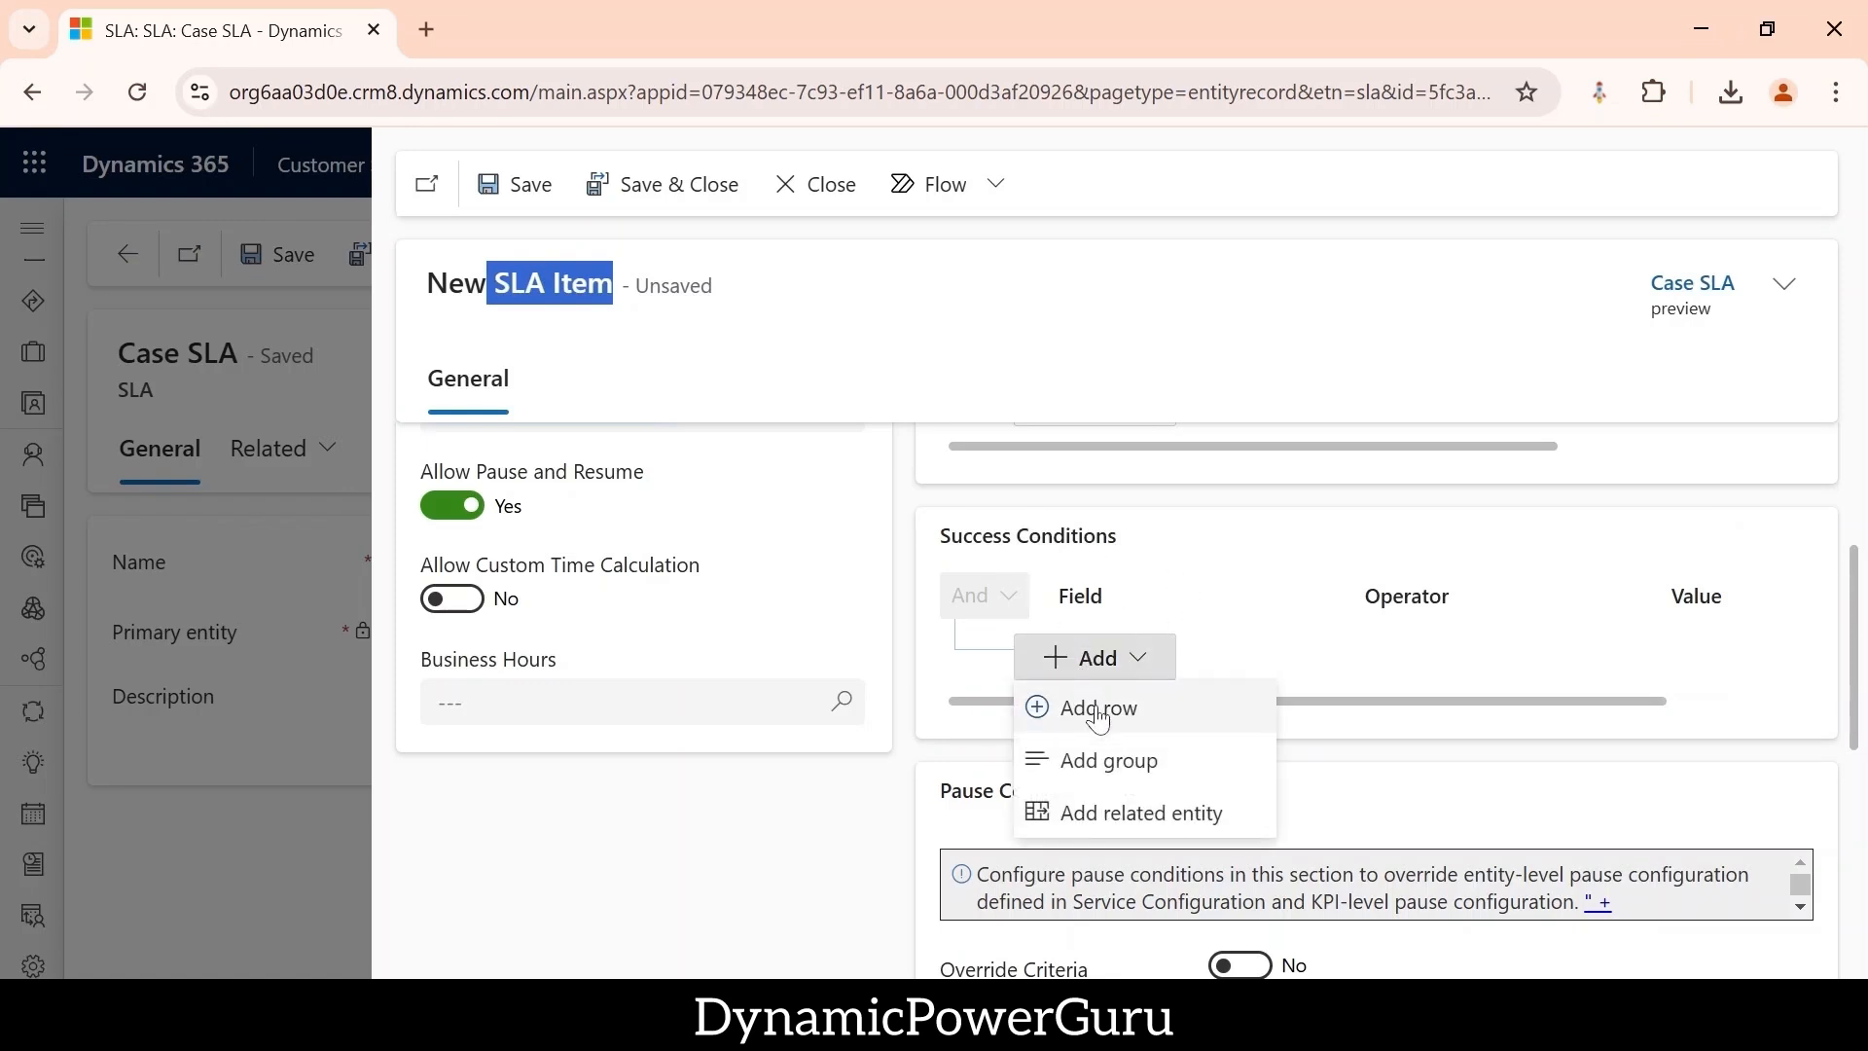
{"action": "left_click", "coordinate": [1099, 712]}
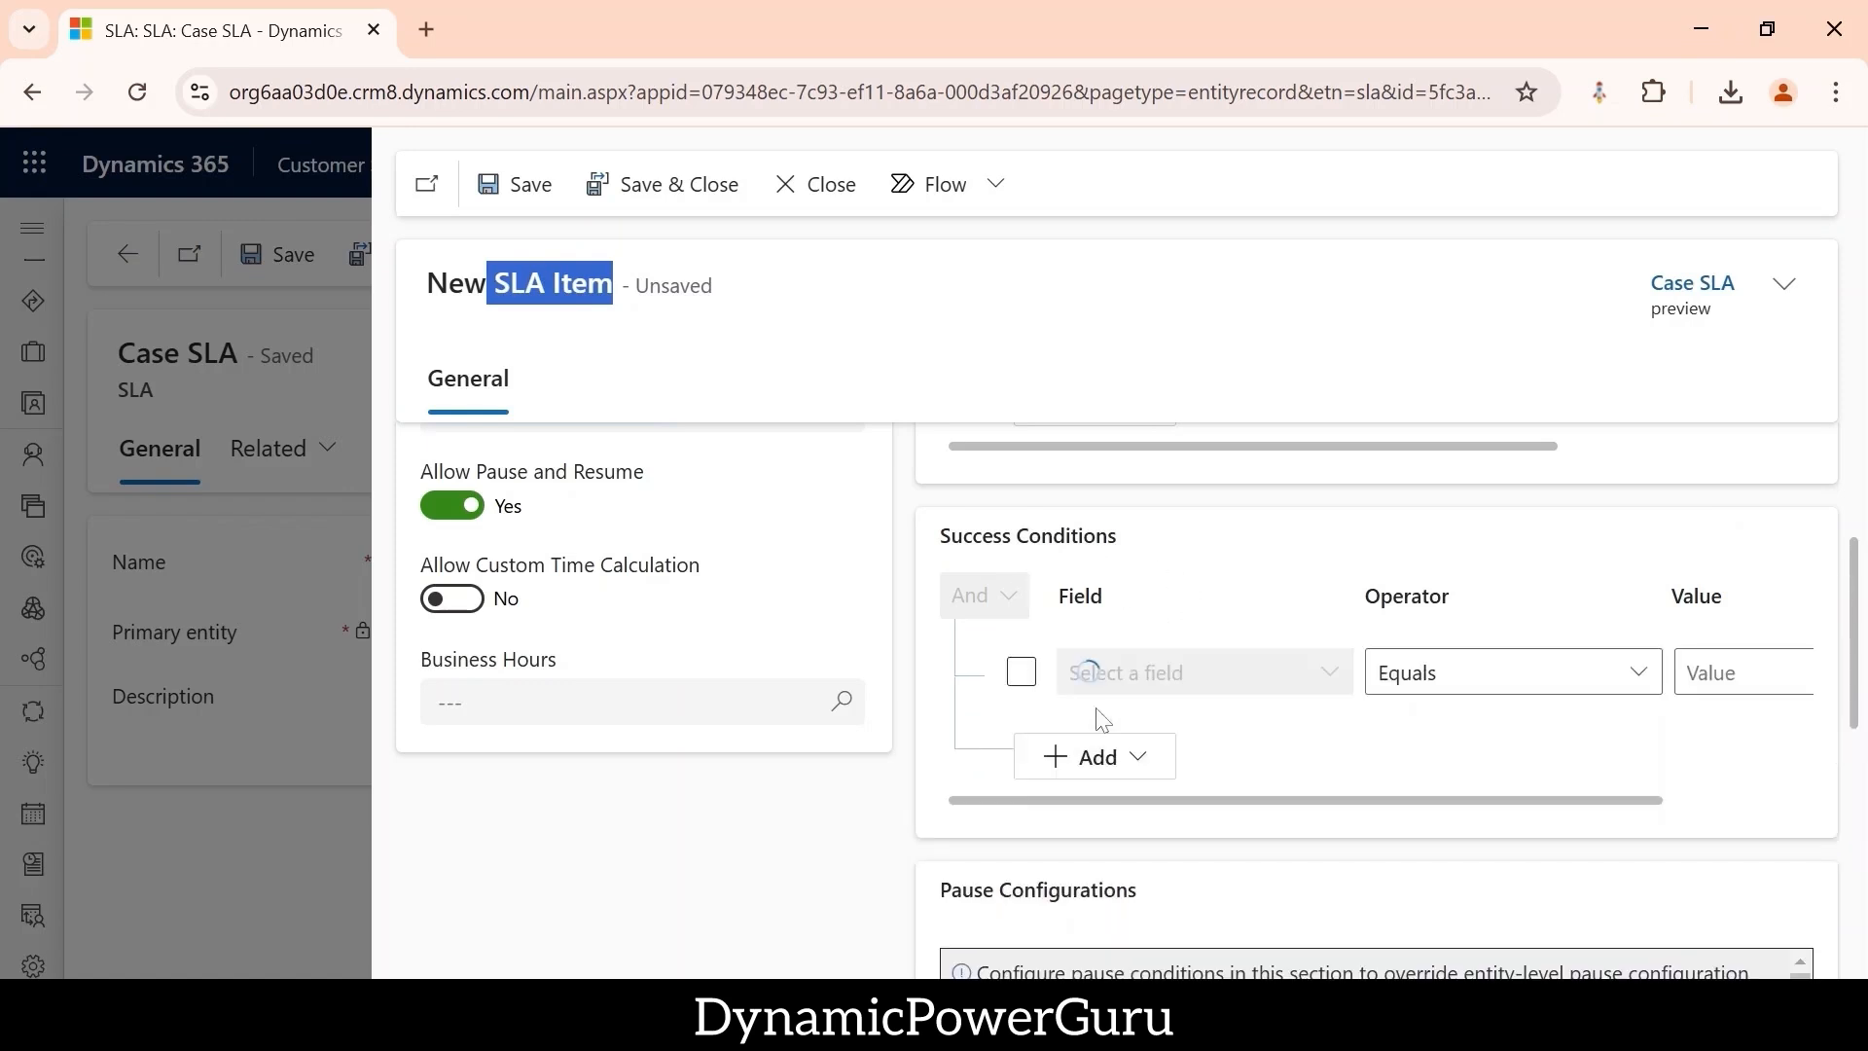
{"action": "left_click", "coordinate": [1338, 676]}
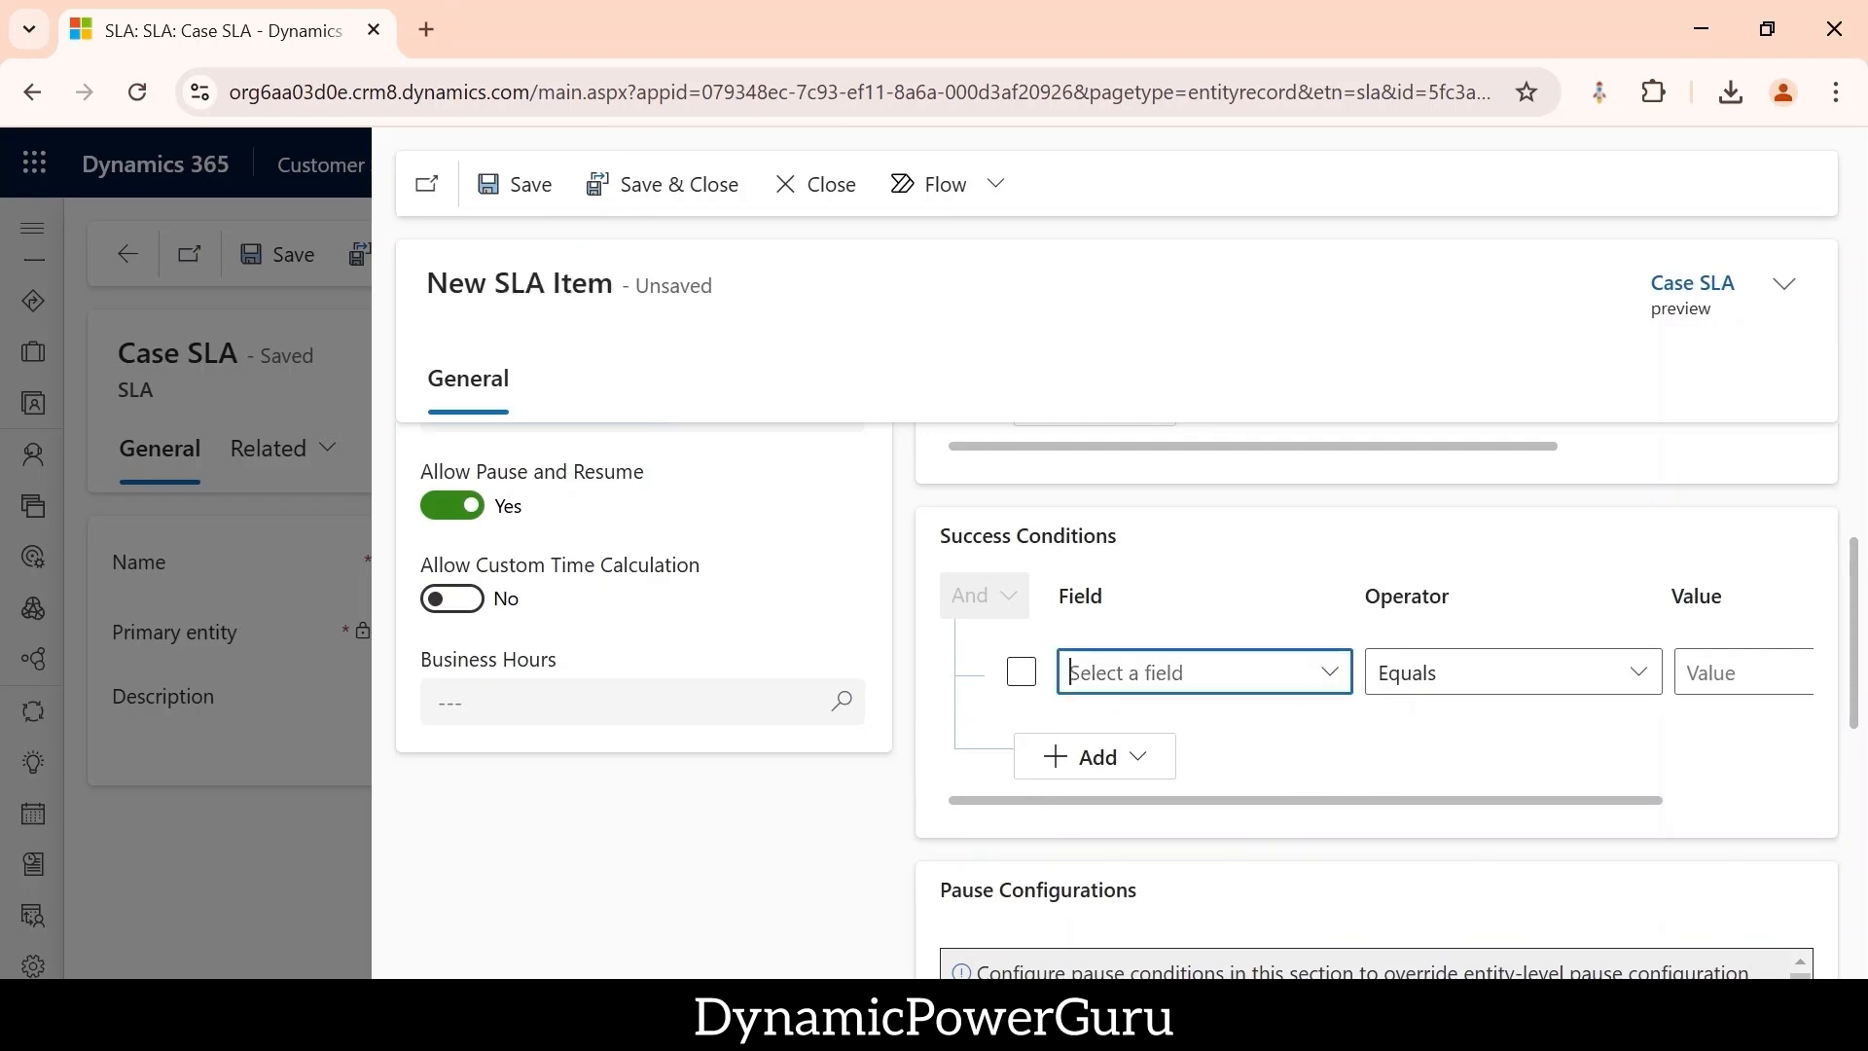
{"action": "type", "text": "Status (Case"}
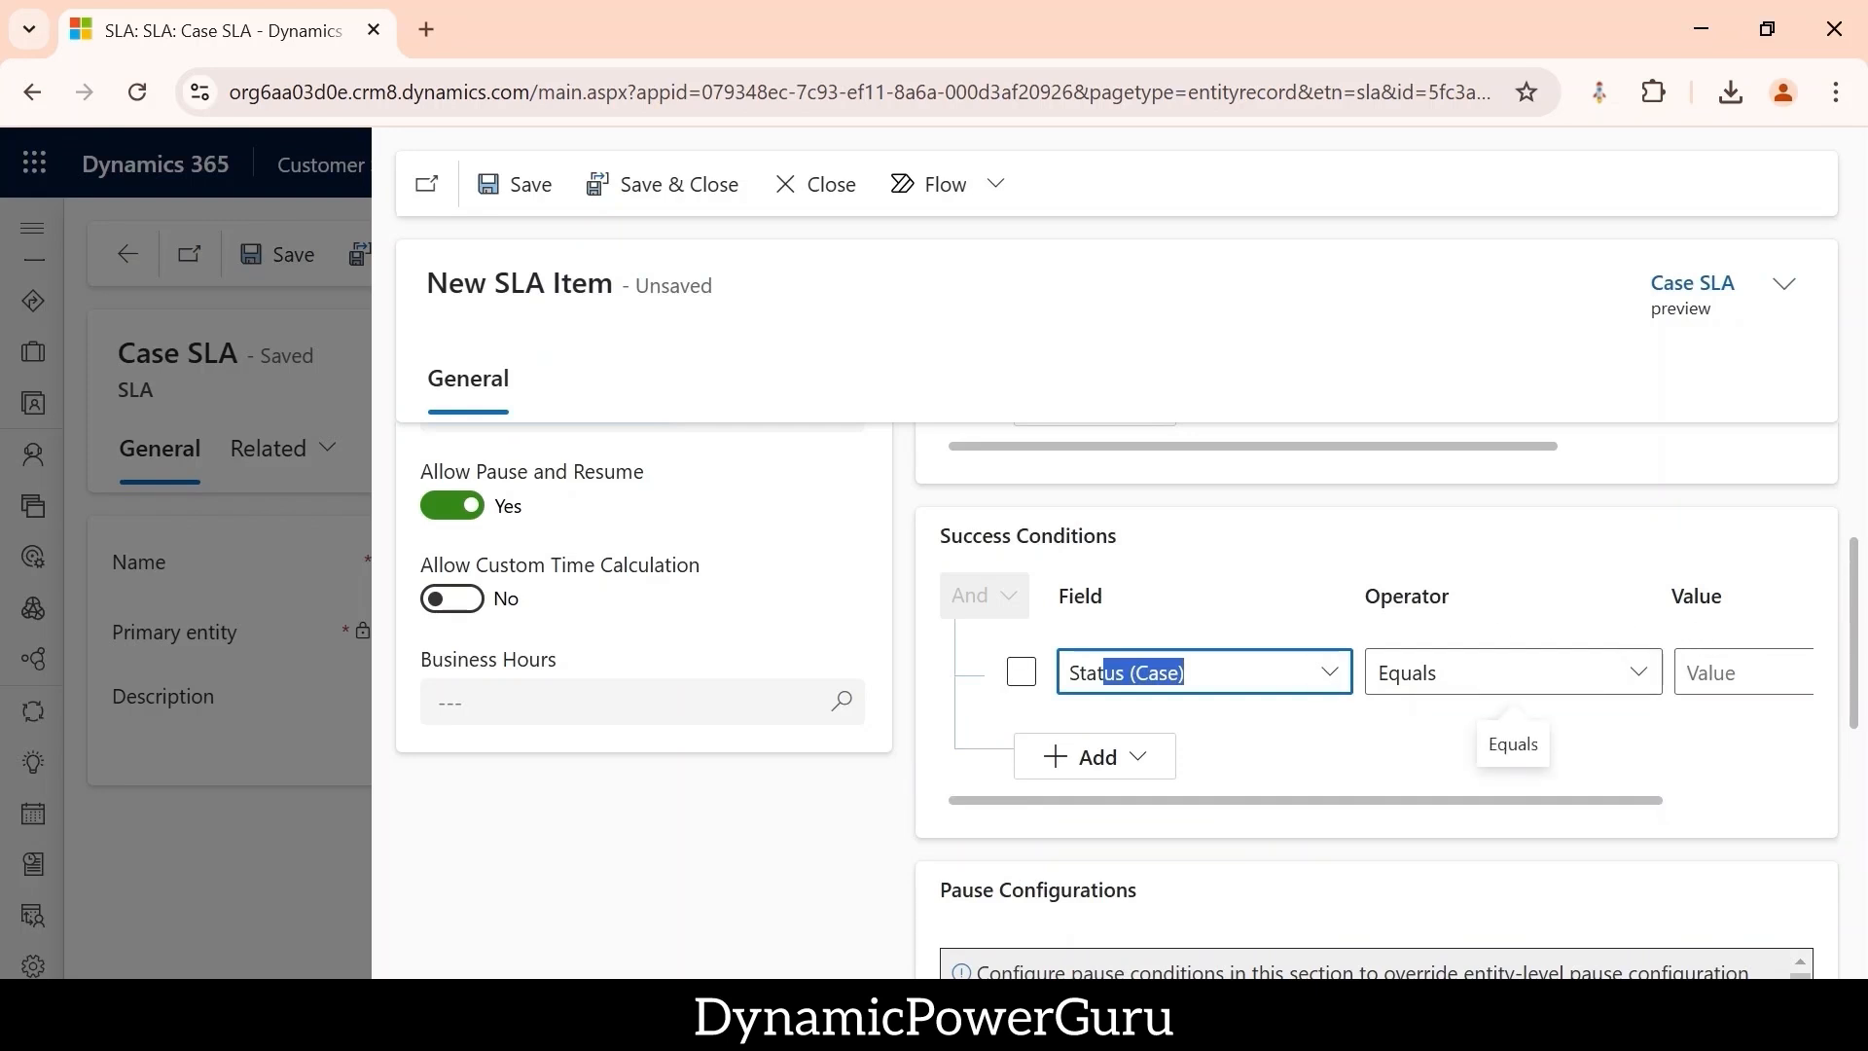
{"action": "left_click", "coordinate": [1674, 682]}
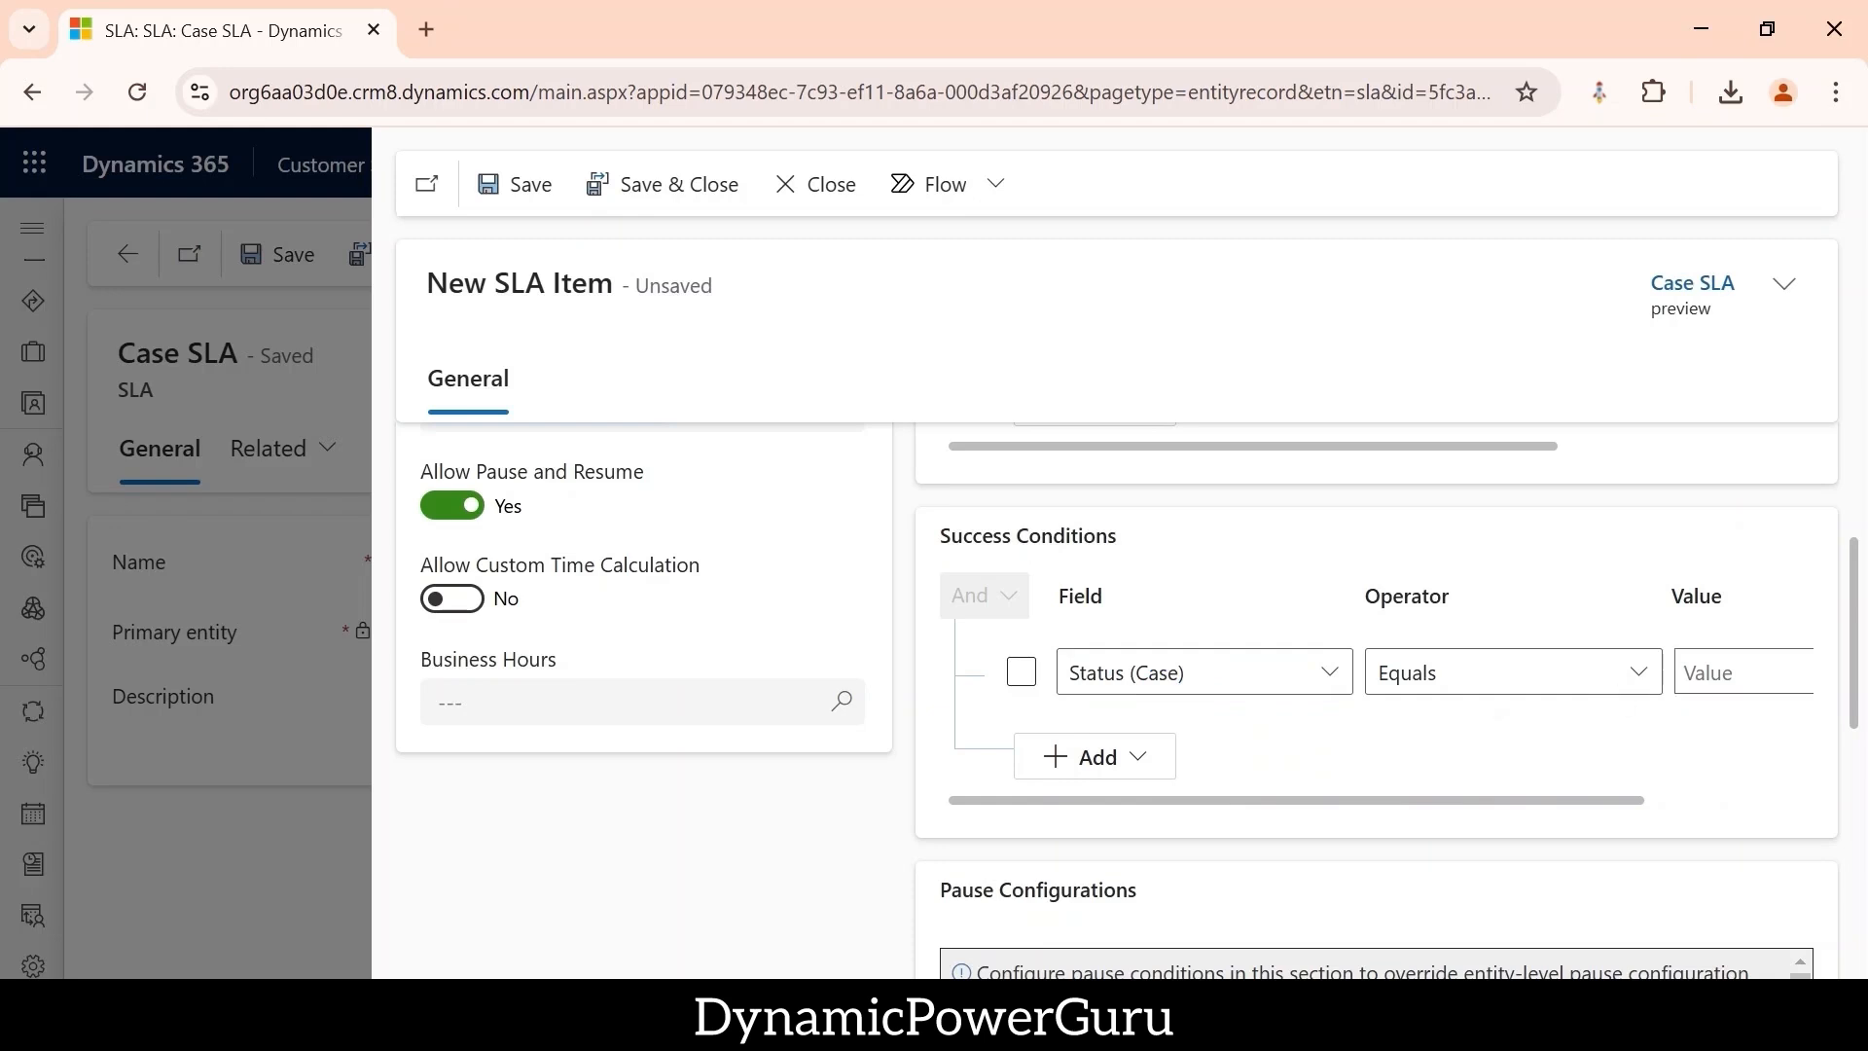
{"action": "left_click", "coordinate": [1644, 672]}
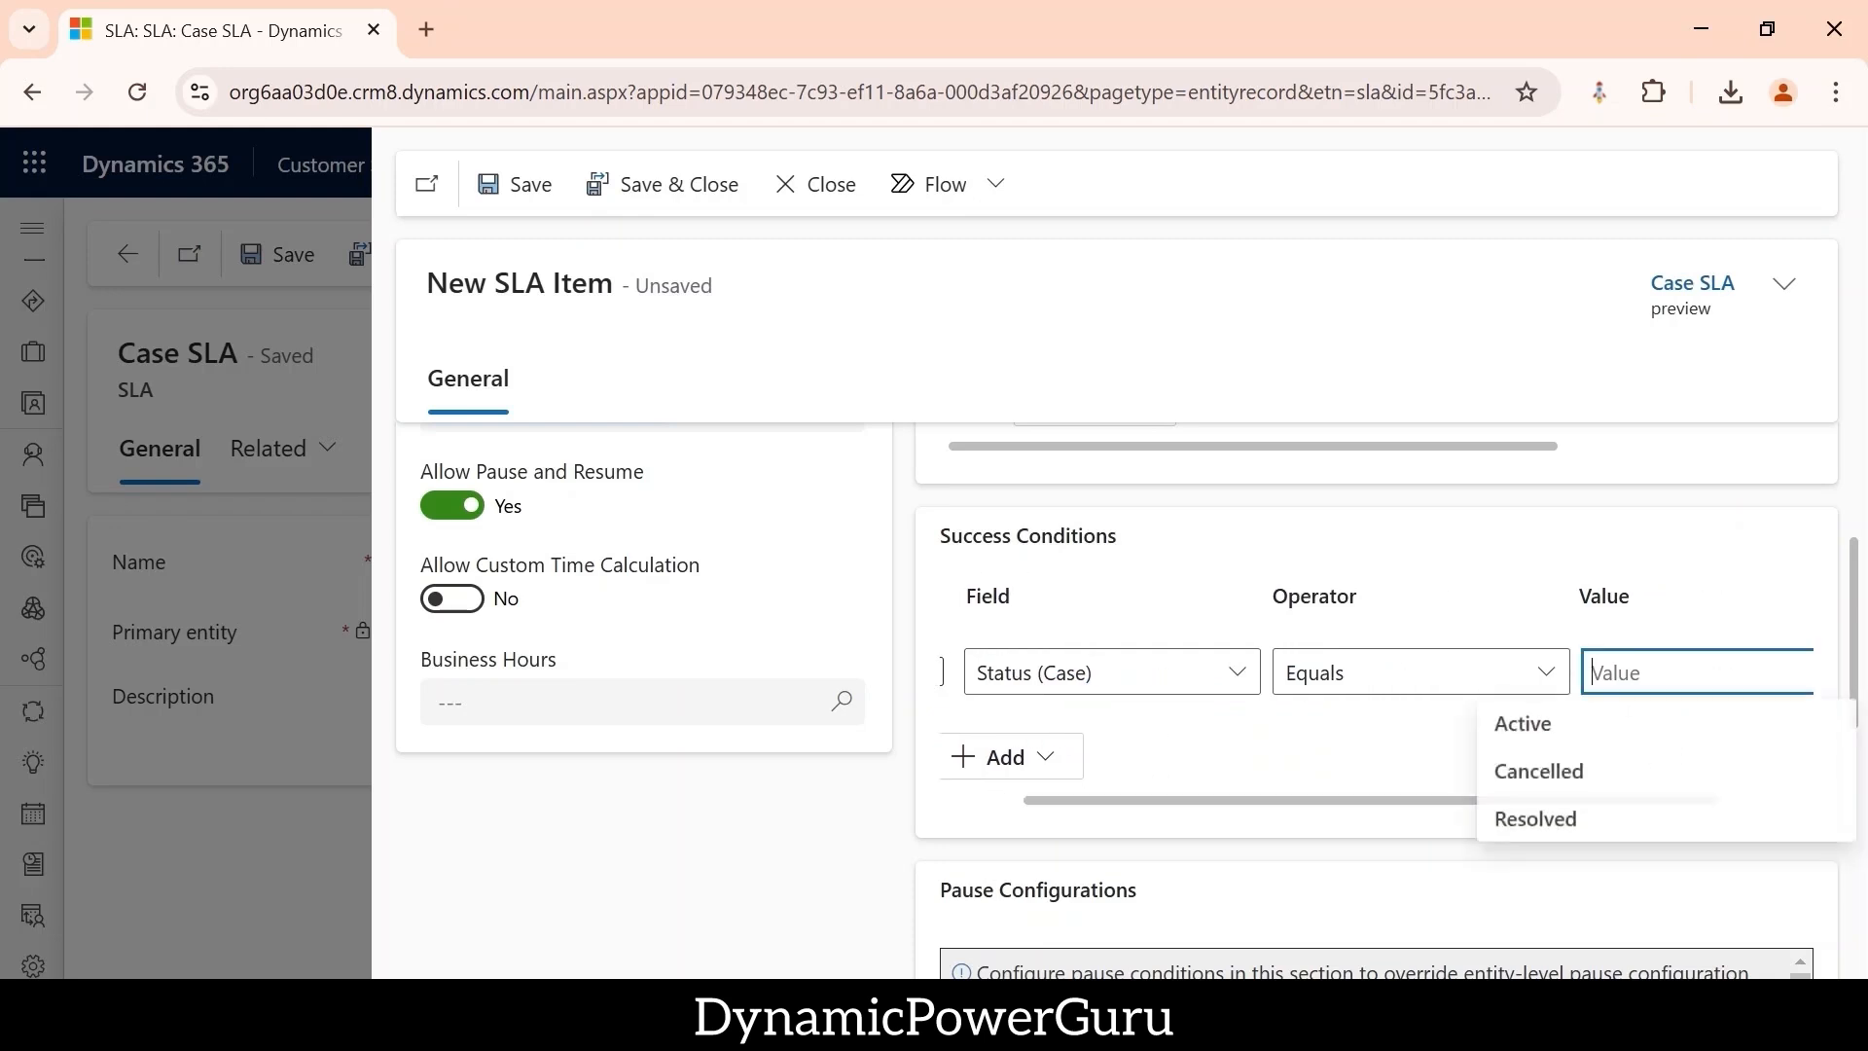
{"action": "left_click", "coordinate": [1540, 820]}
{"action": "left_click_drag", "start_coordinate": [1459, 801], "coordinate": [1234, 798]}
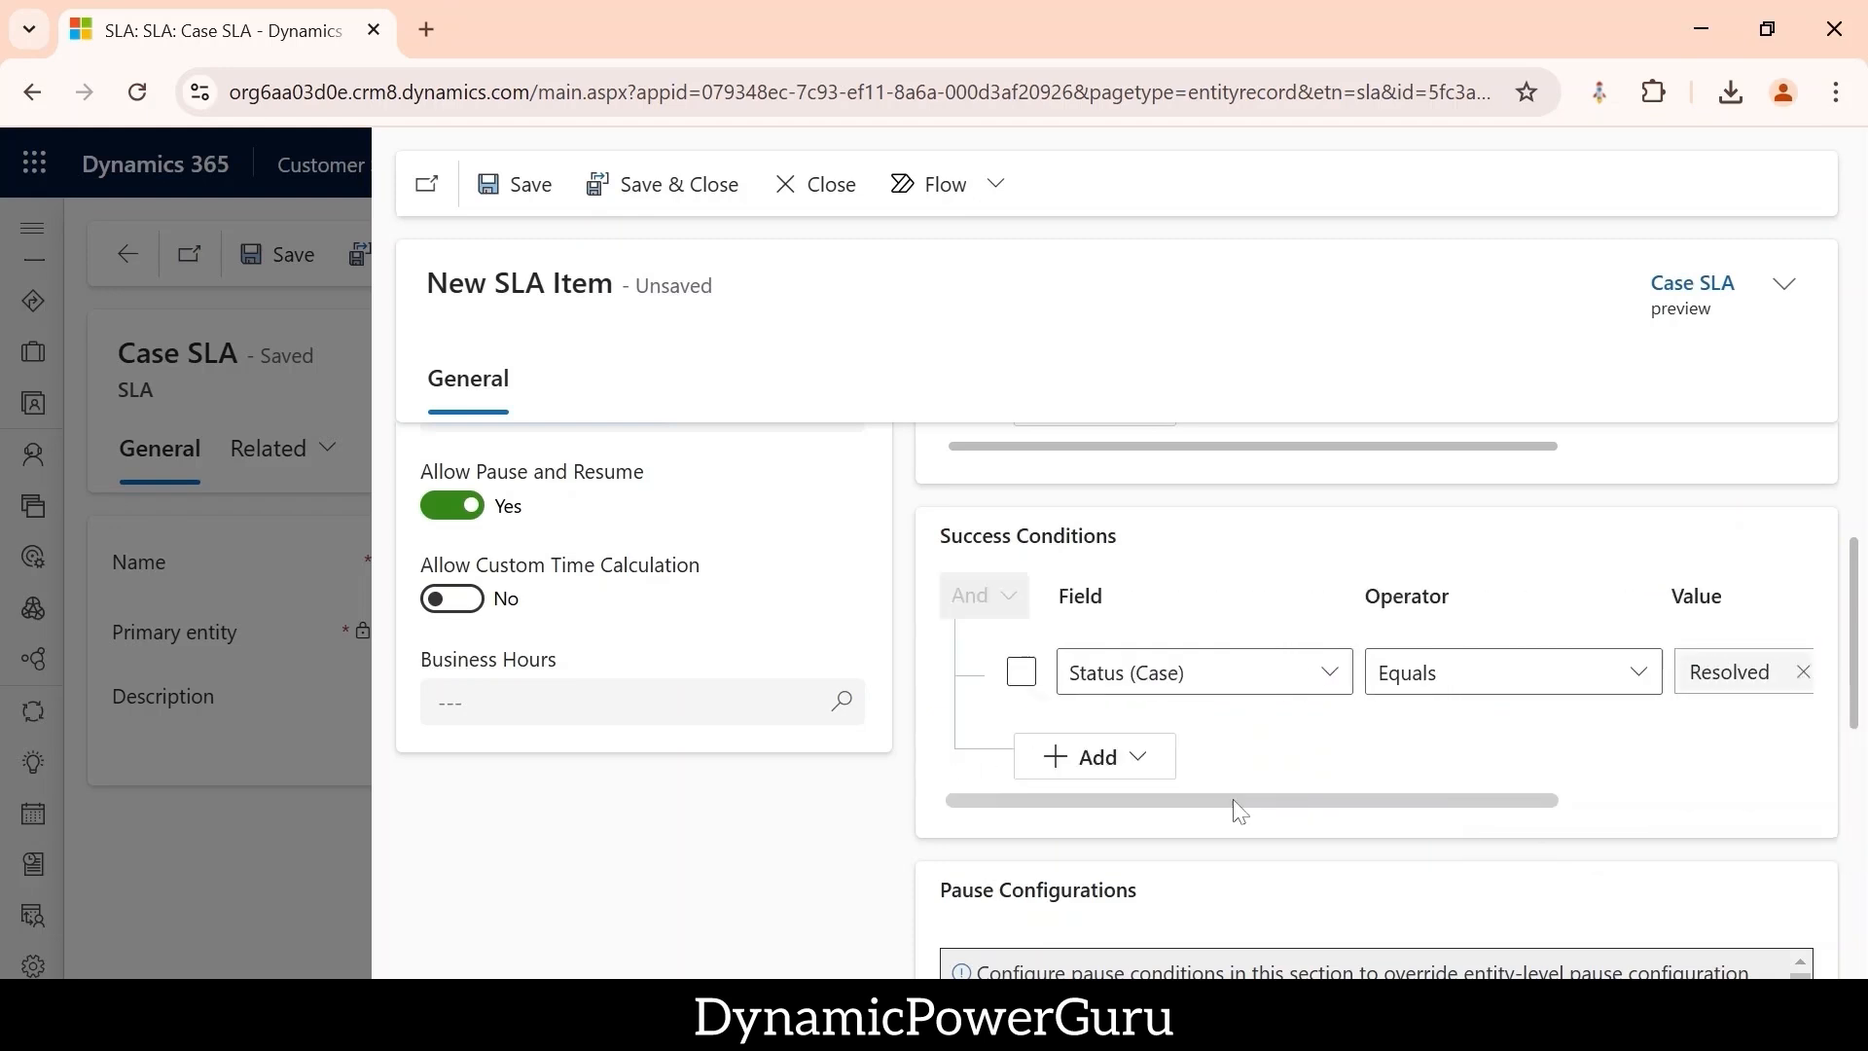
- Try out Override Criteria in Pause Configurations to view the fields available for a condition, and set the option back to No
{"action": "scroll", "coordinate": [1355, 739], "scroll_direction": "down", "scroll_amount": 3}
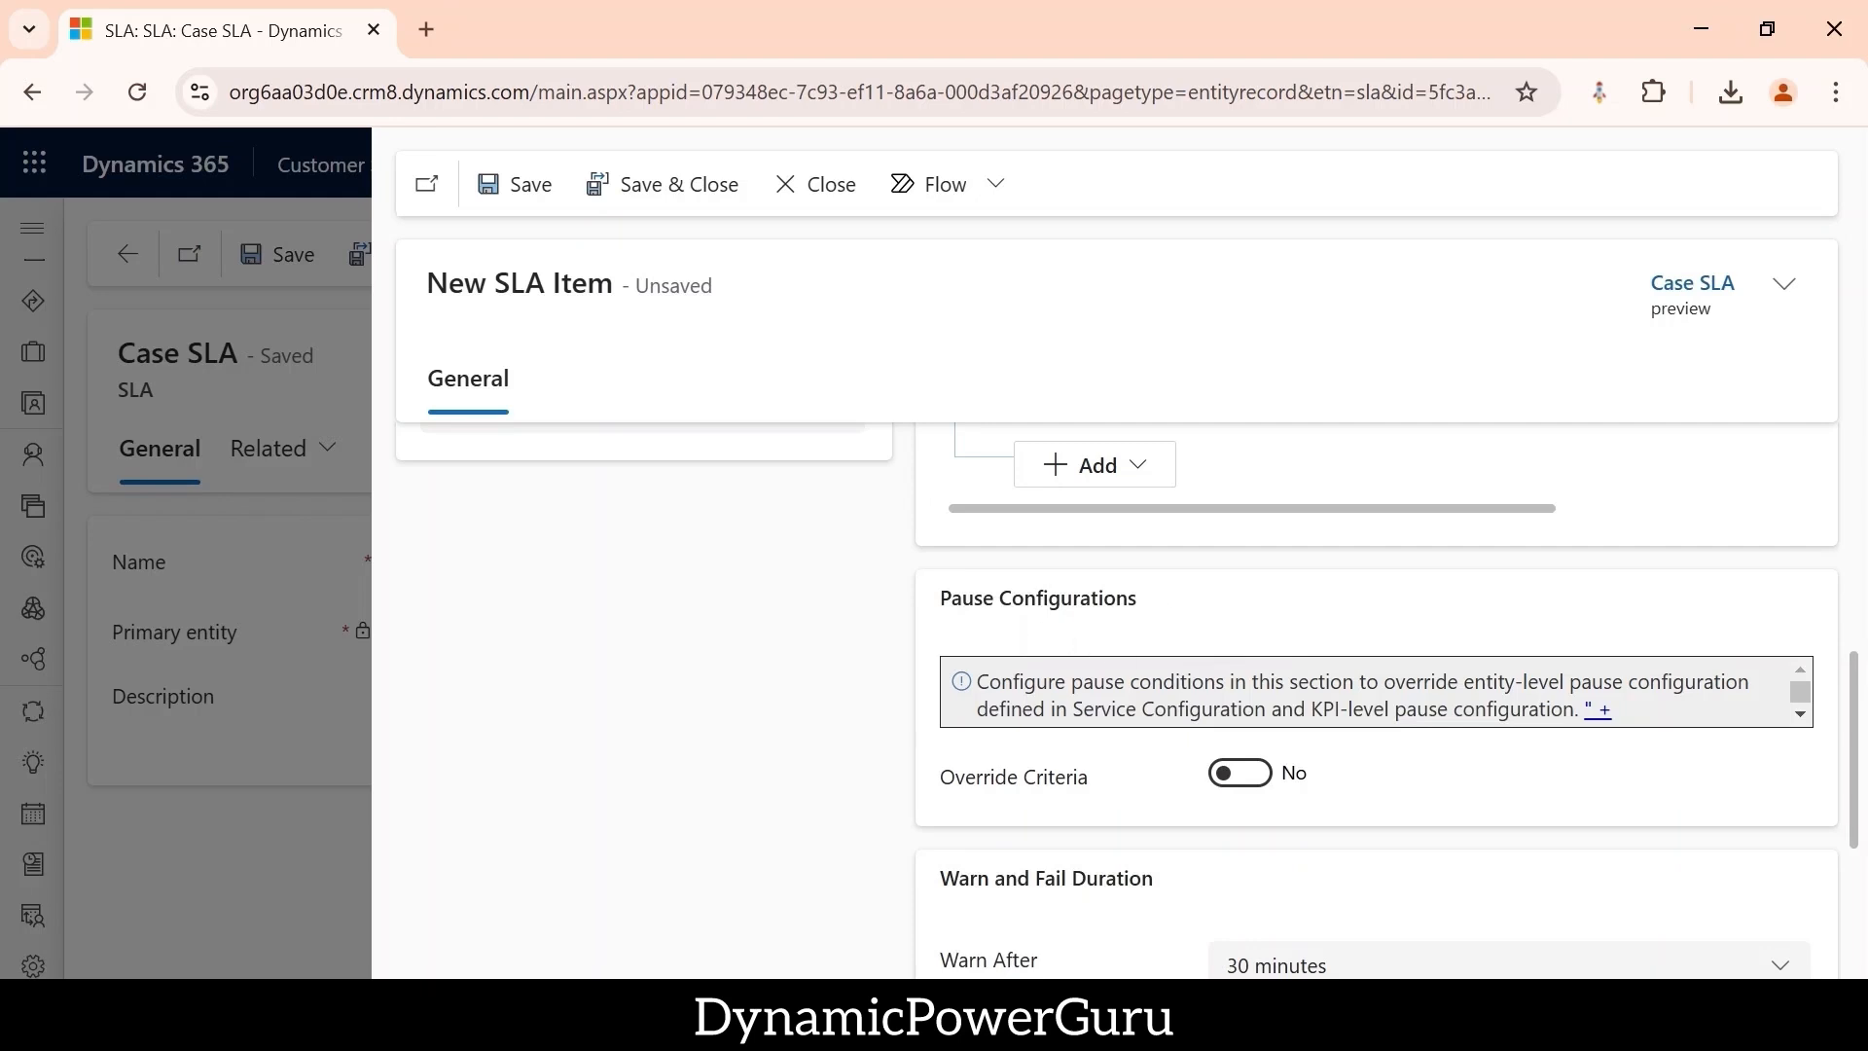
{"action": "left_click", "coordinate": [1256, 788]}
{"action": "scroll", "coordinate": [1421, 763], "scroll_direction": "down", "scroll_amount": 2}
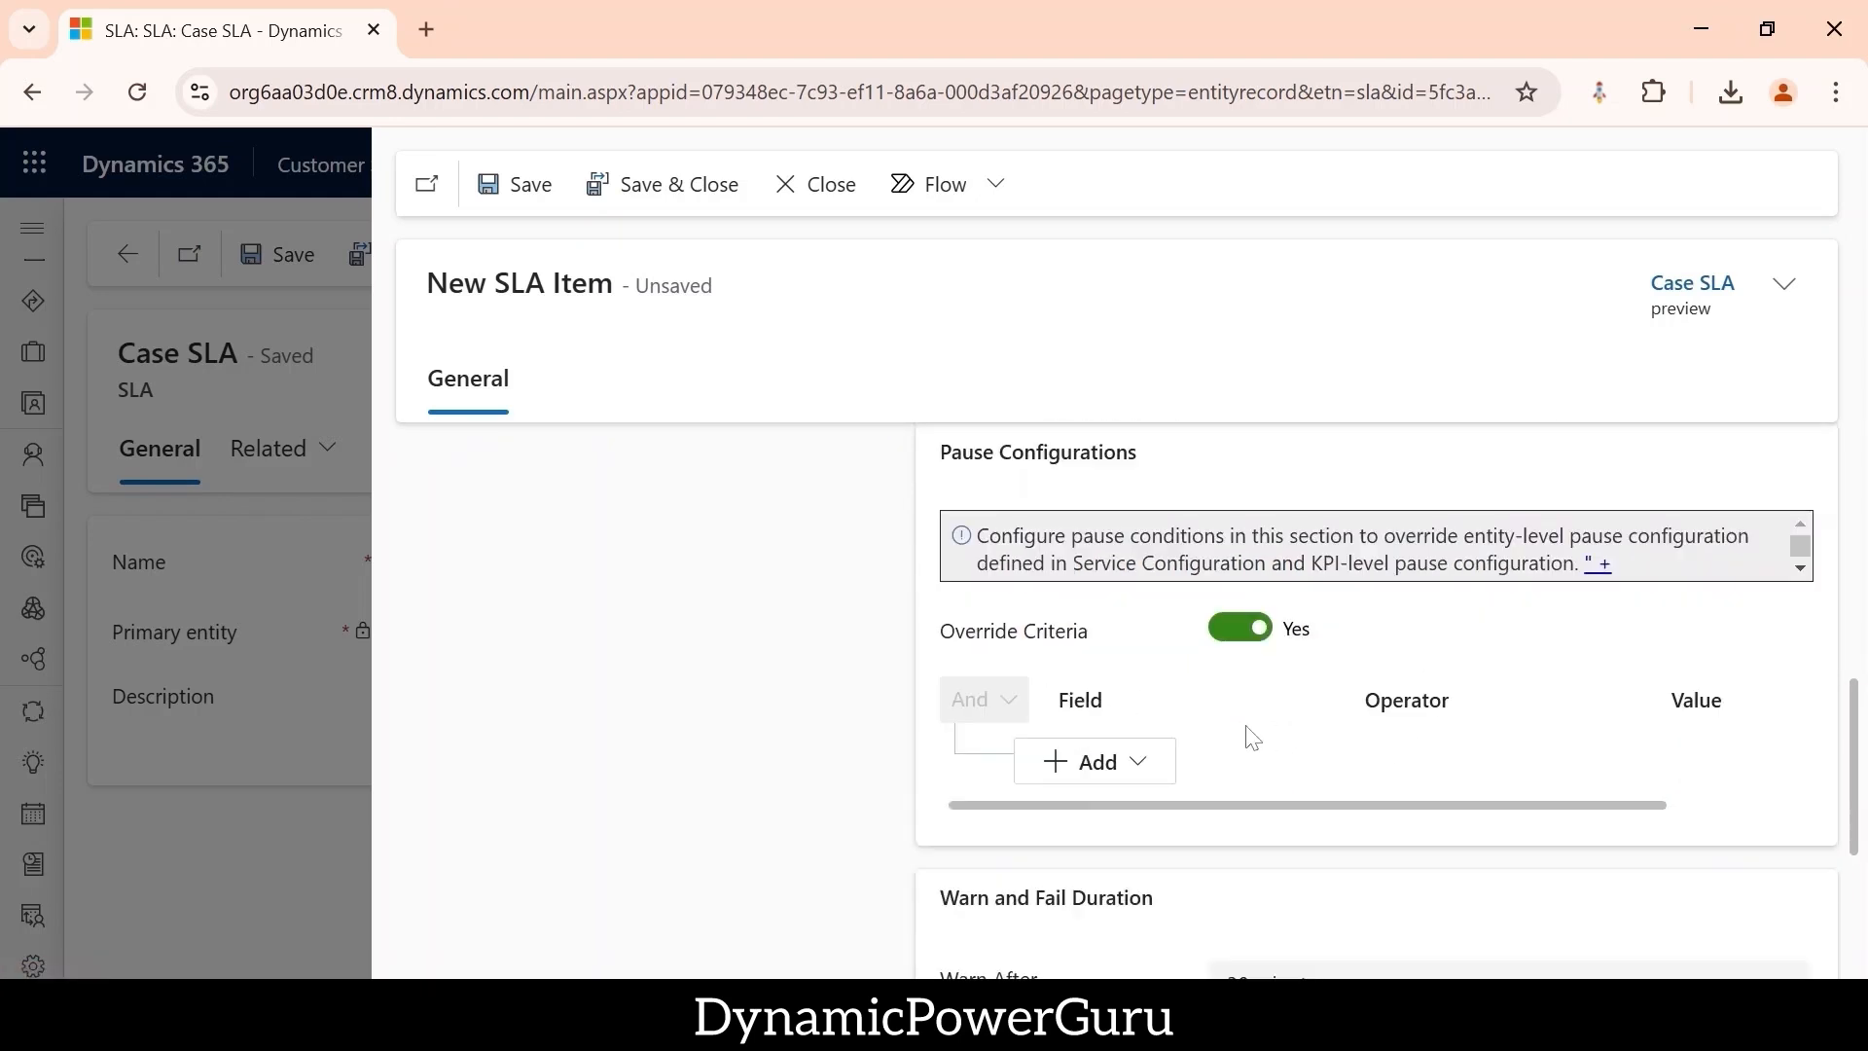
{"action": "left_click", "coordinate": [1122, 771]}
{"action": "left_click", "coordinate": [1117, 814]}
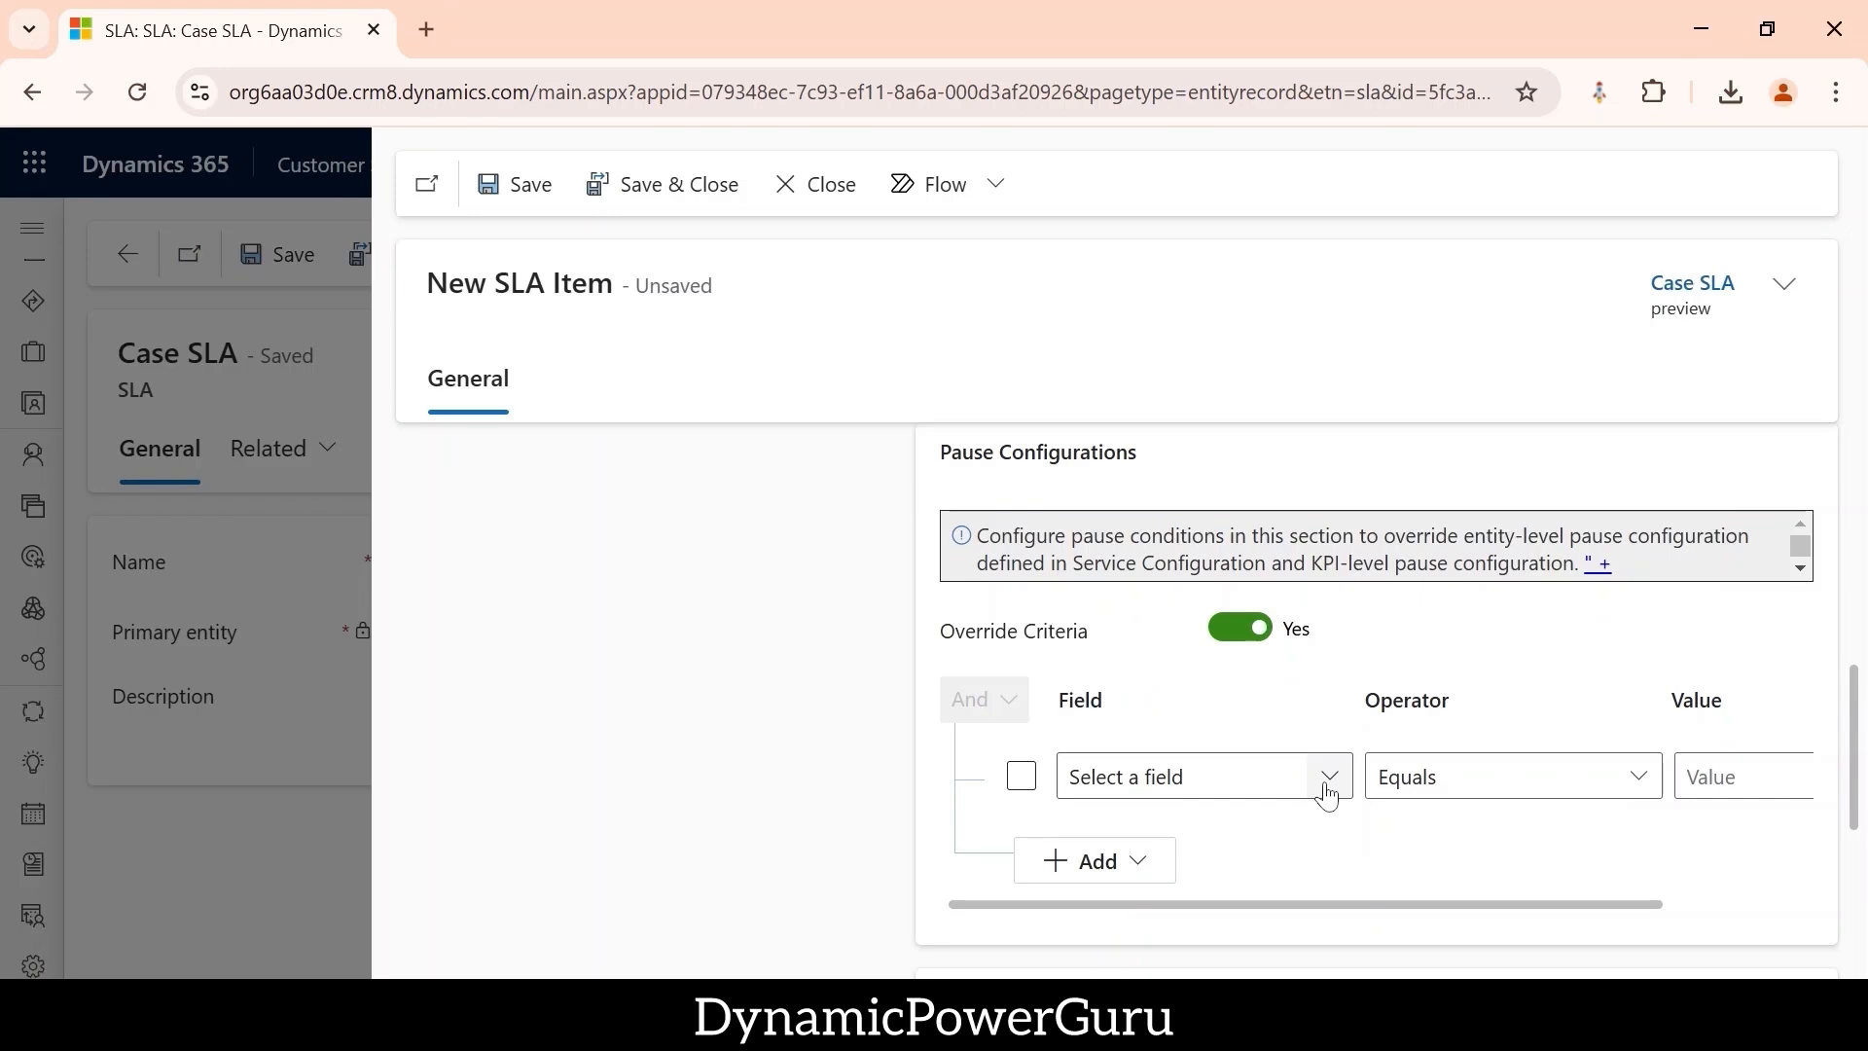
{"action": "left_click", "coordinate": [1326, 783]}
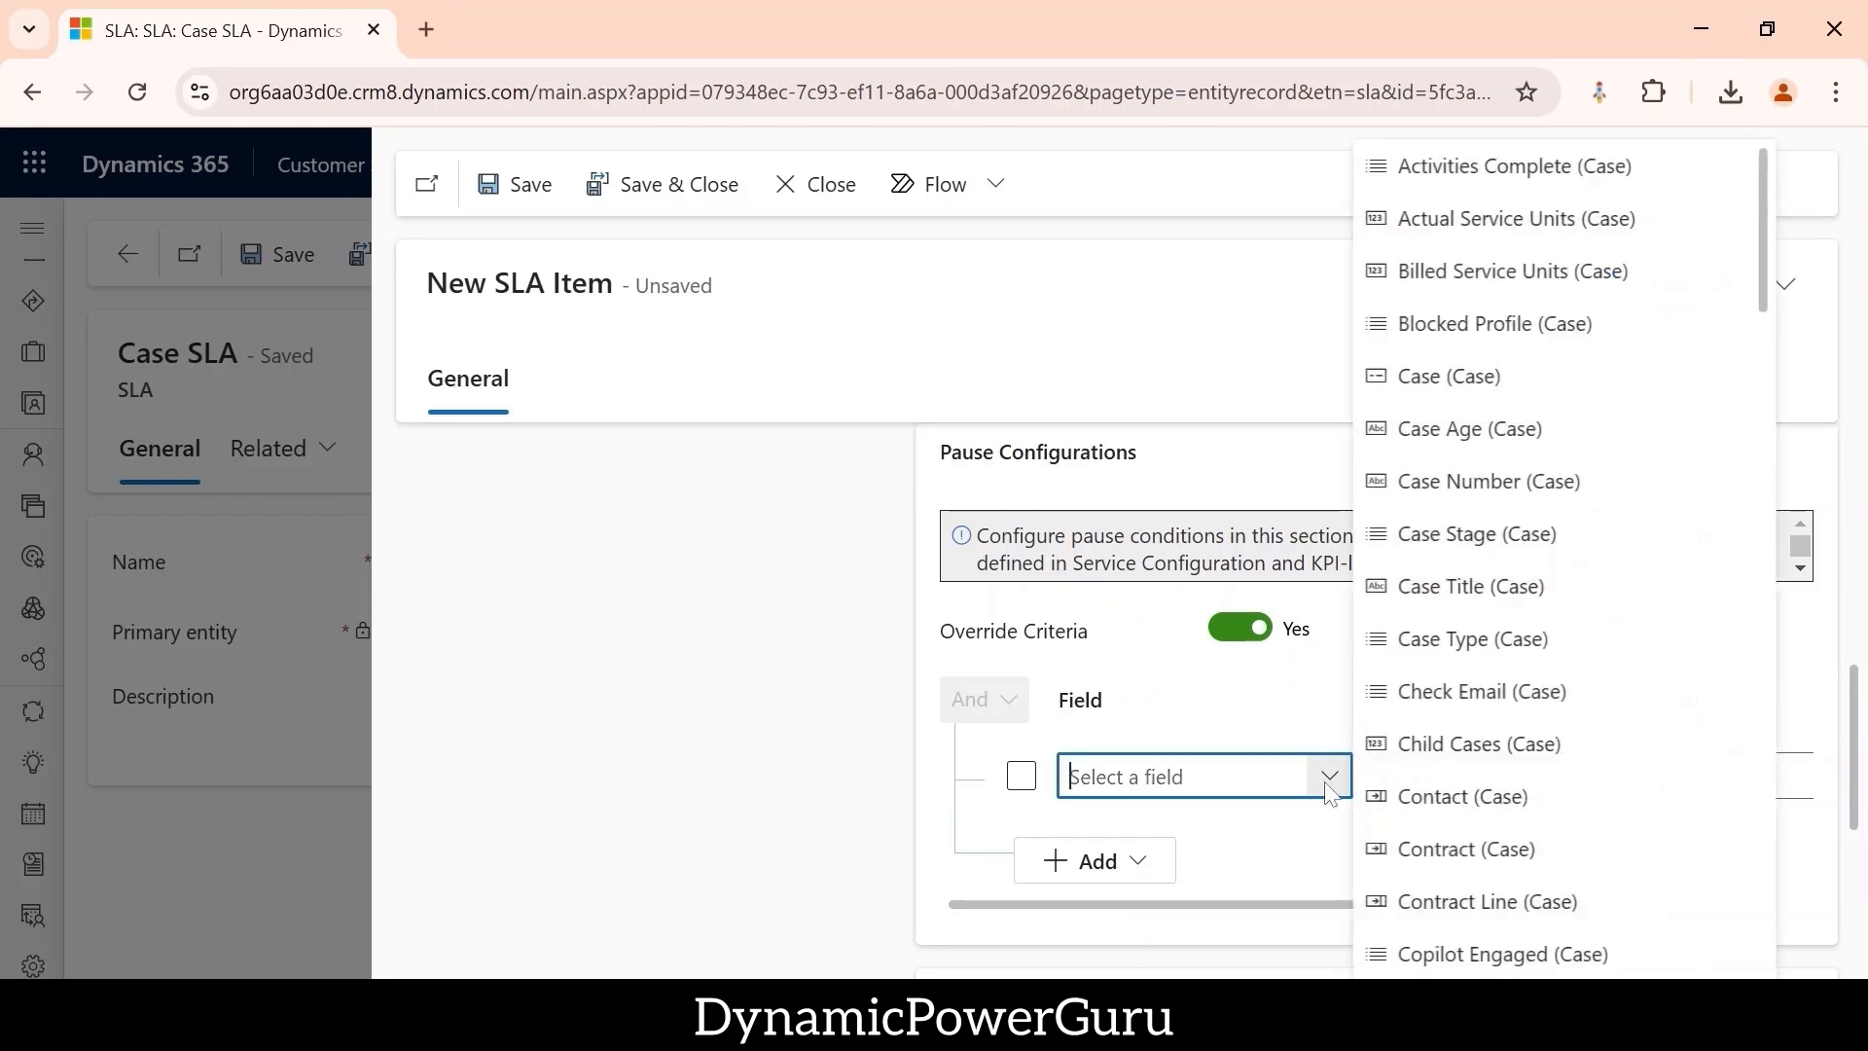
{"action": "left_click", "coordinate": [1237, 633]}
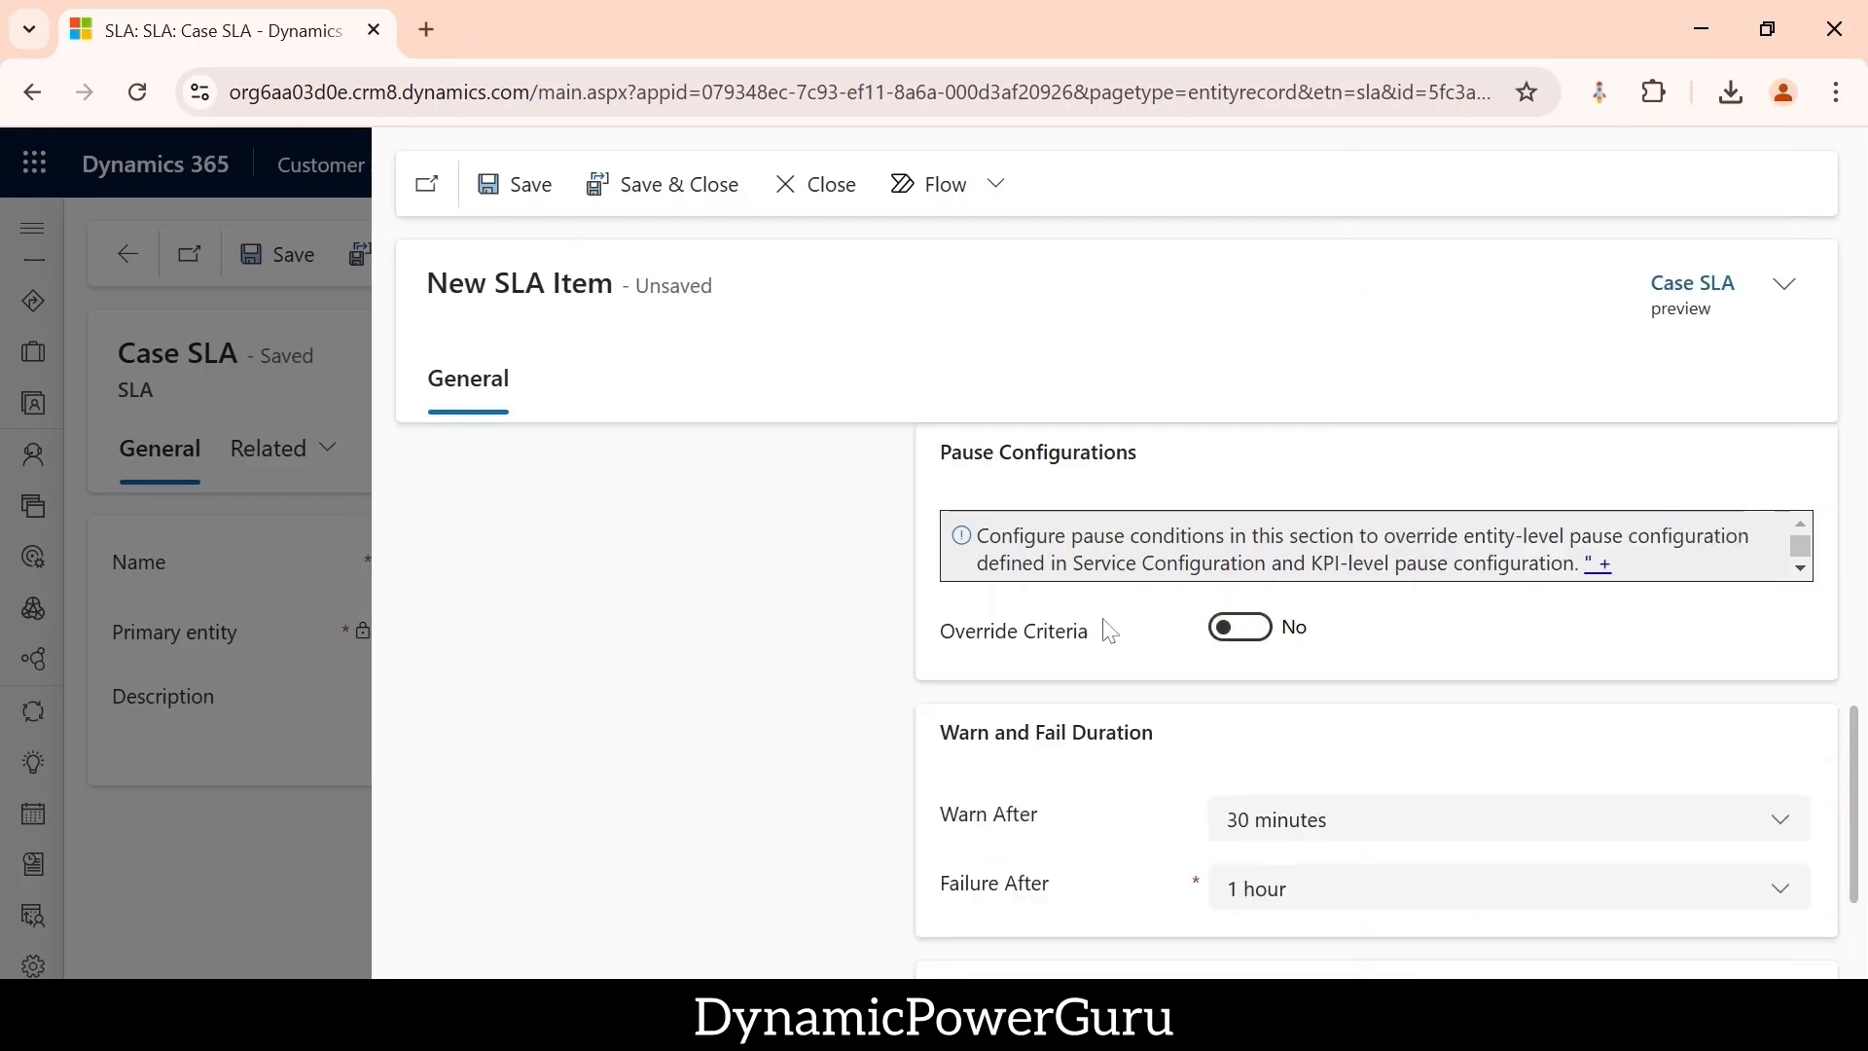
- Set Warn After to 1 minute and Failure After to 2 minutes, and save the SLA item
{"action": "scroll", "coordinate": [1303, 713], "scroll_direction": "down", "scroll_amount": 1}
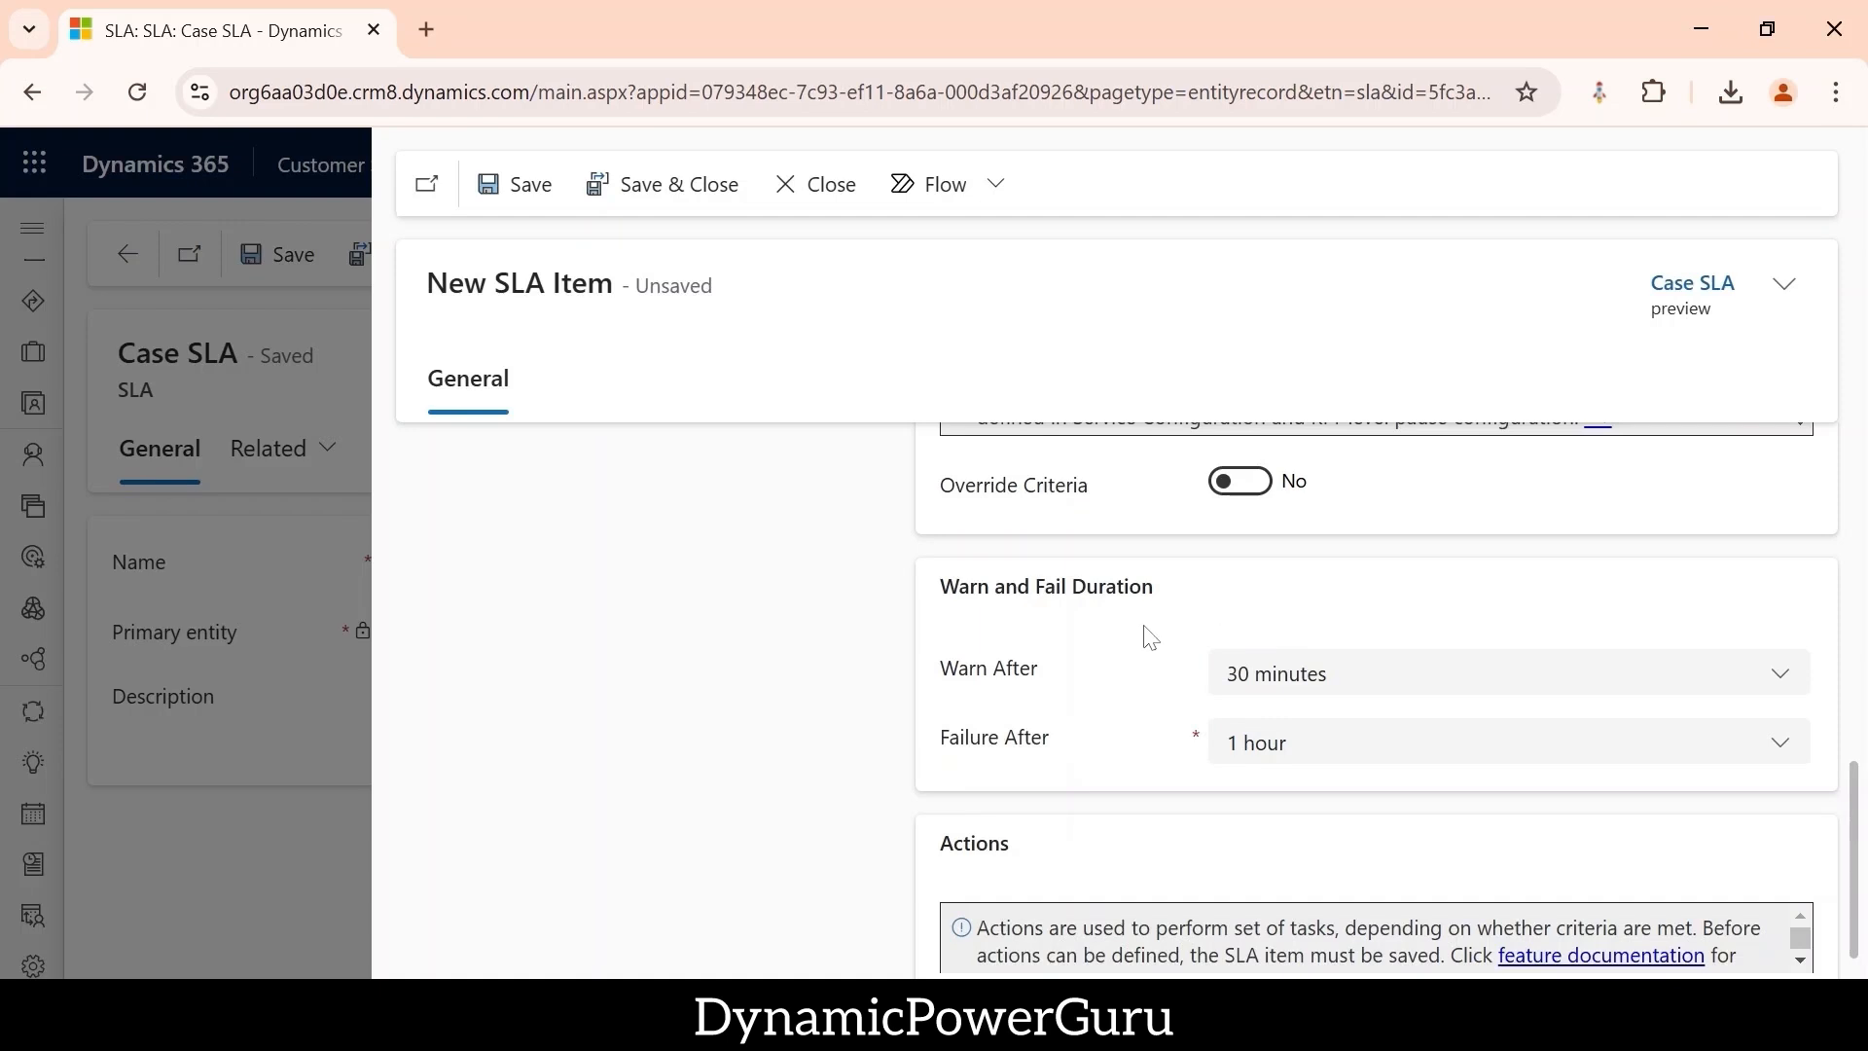
{"action": "left_click", "coordinate": [1779, 674]}
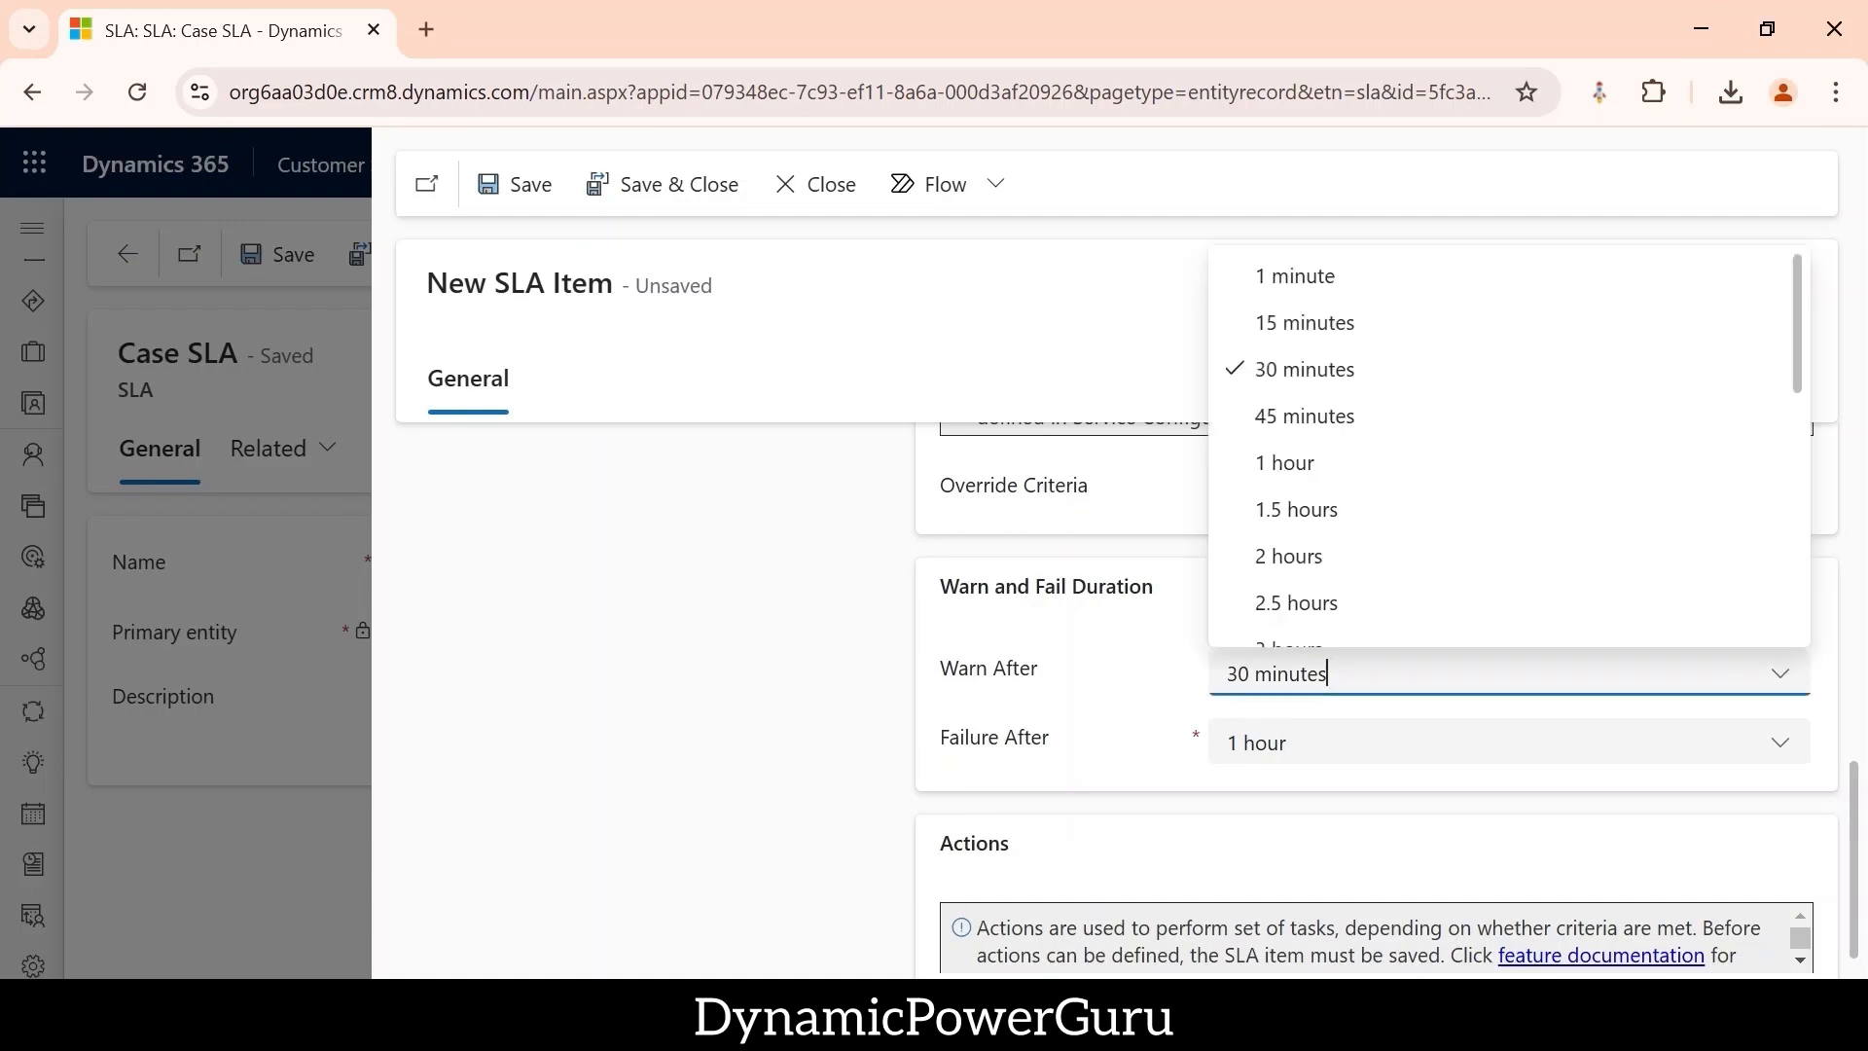
{"action": "left_click", "coordinate": [1317, 298]}
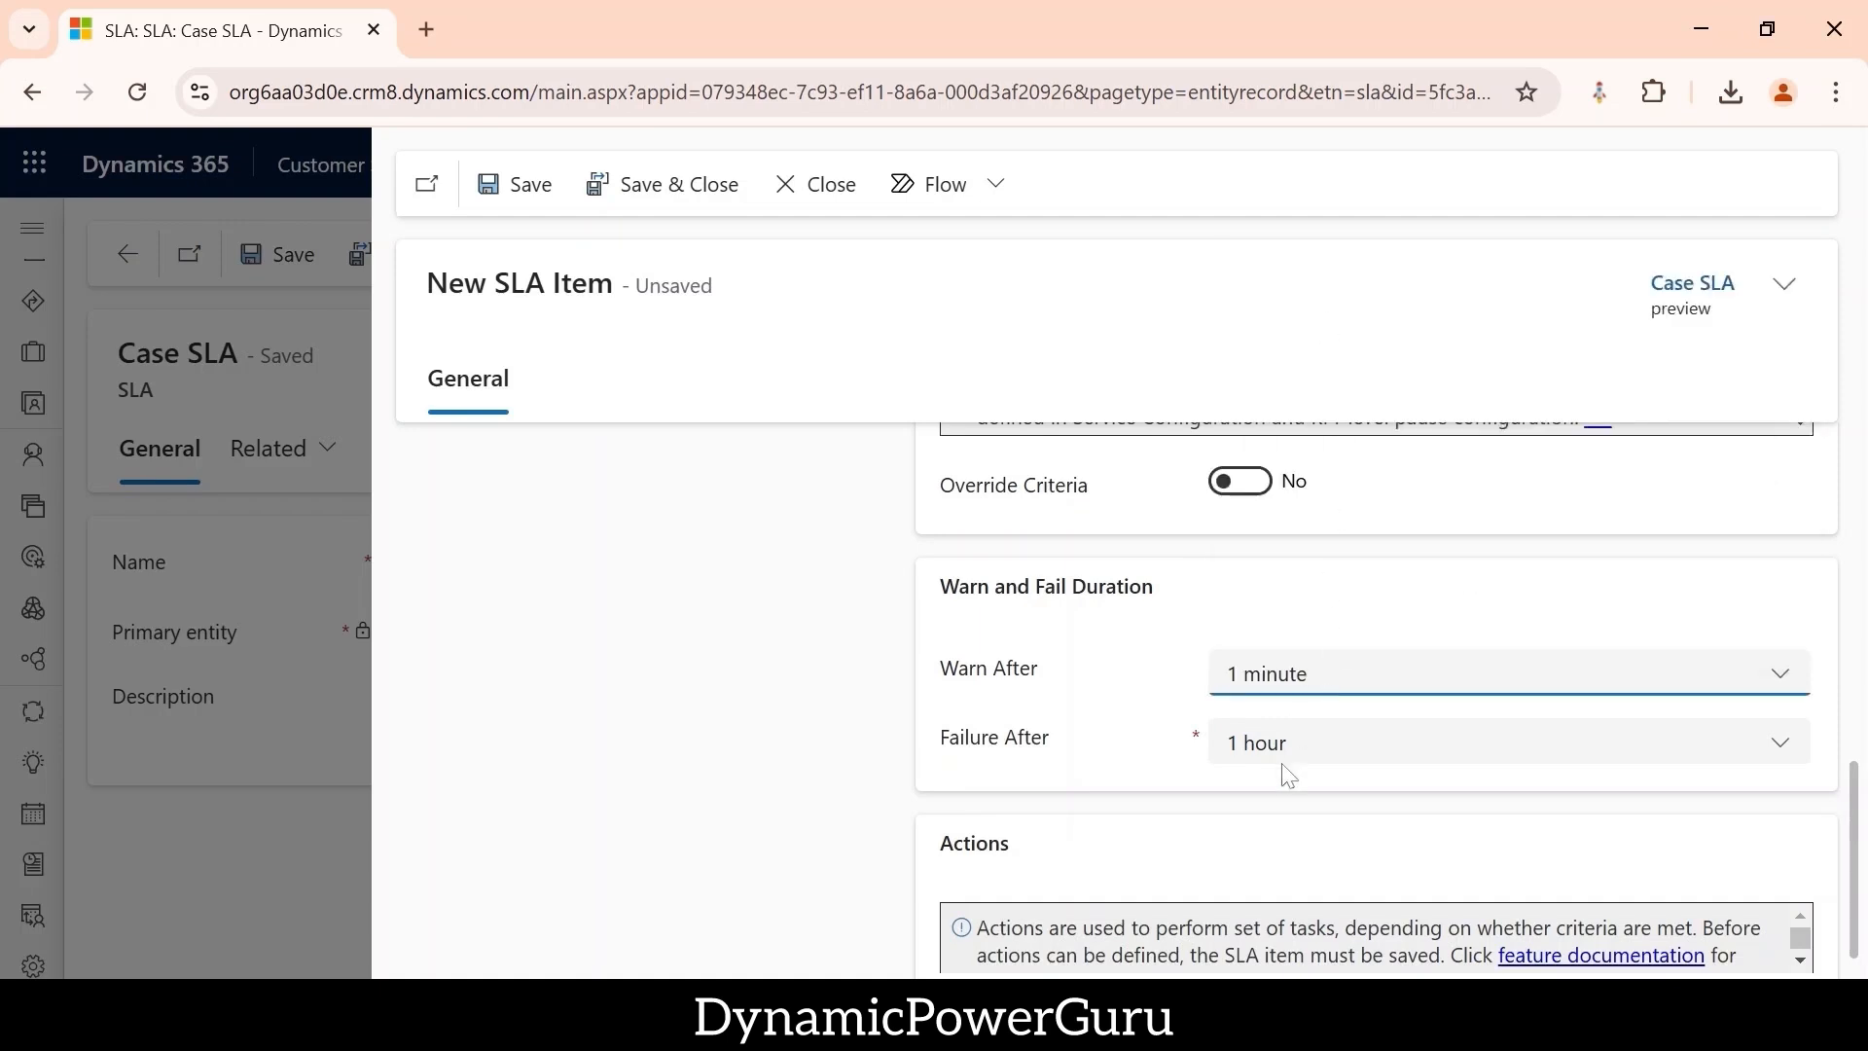
{"action": "left_click", "coordinate": [1784, 749]}
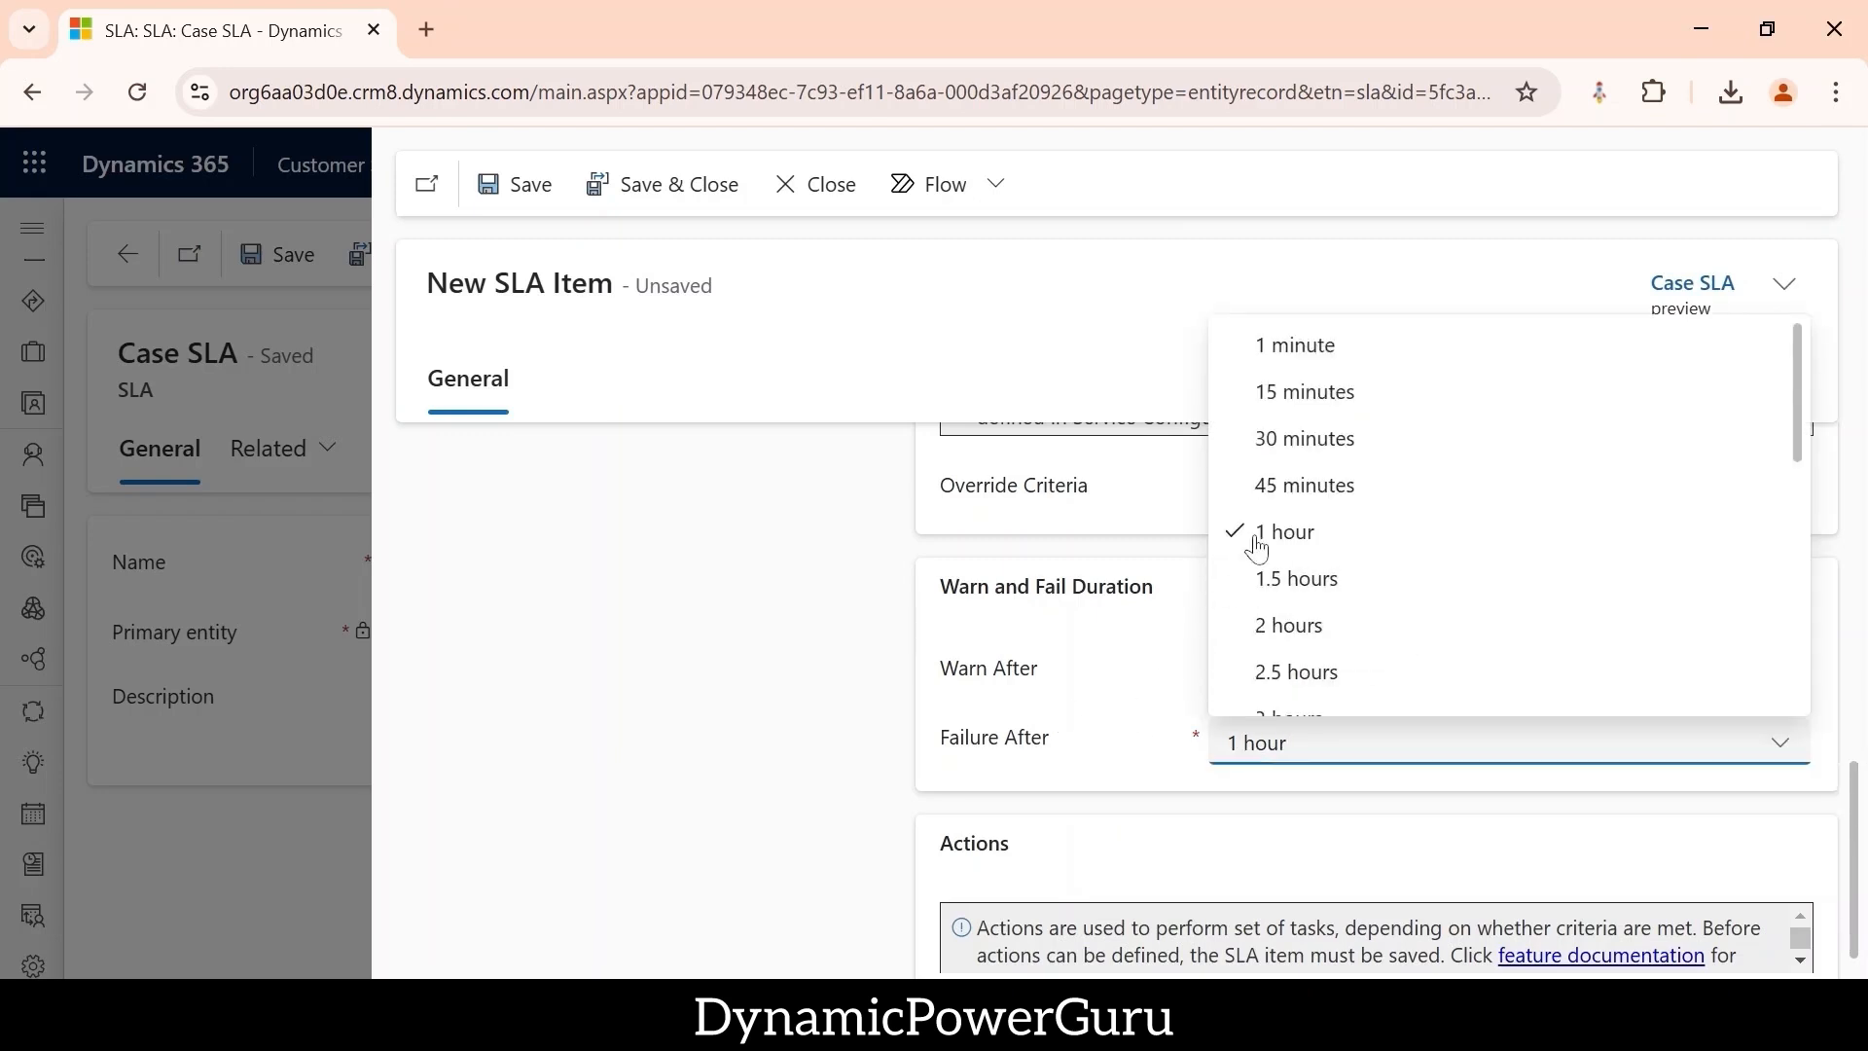
{"action": "left_click", "coordinate": [1302, 350]}
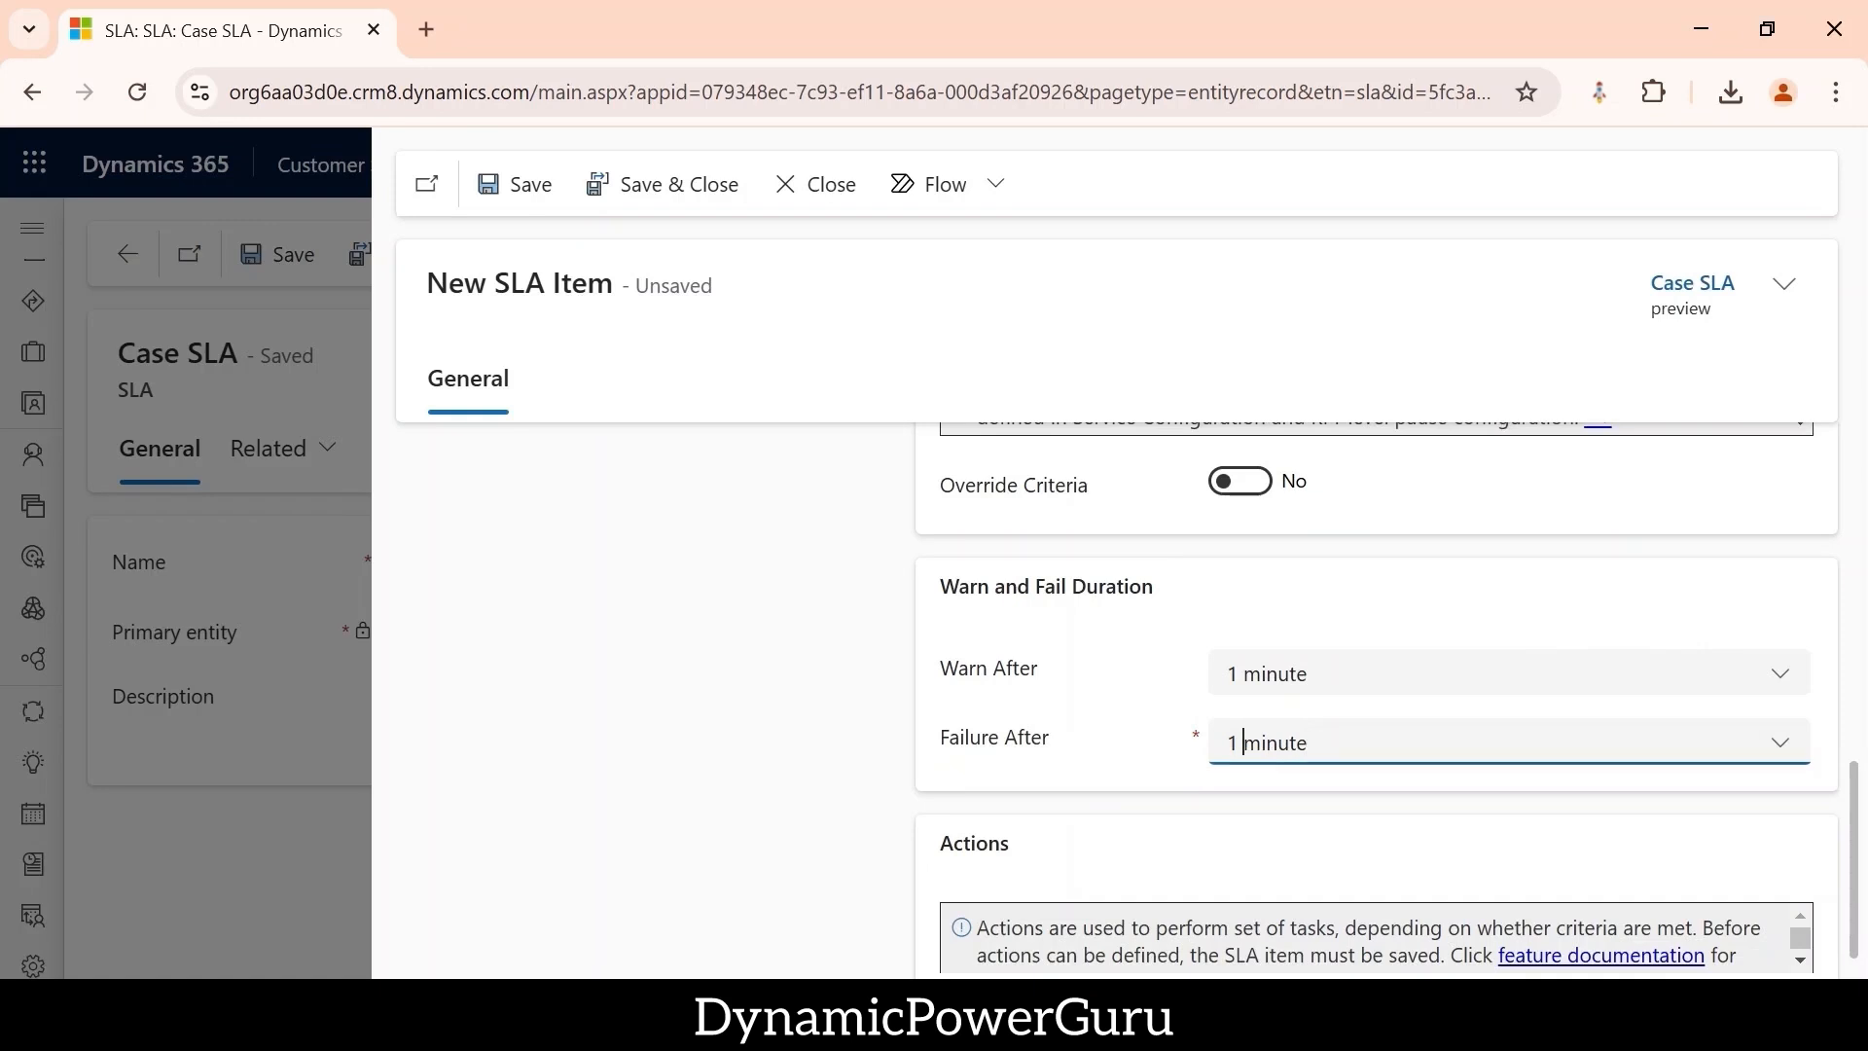
{"action": "left_click", "coordinate": [1244, 741]}
{"action": "key", "text": "BackSpace"}
{"action": "type", "text": "2"}
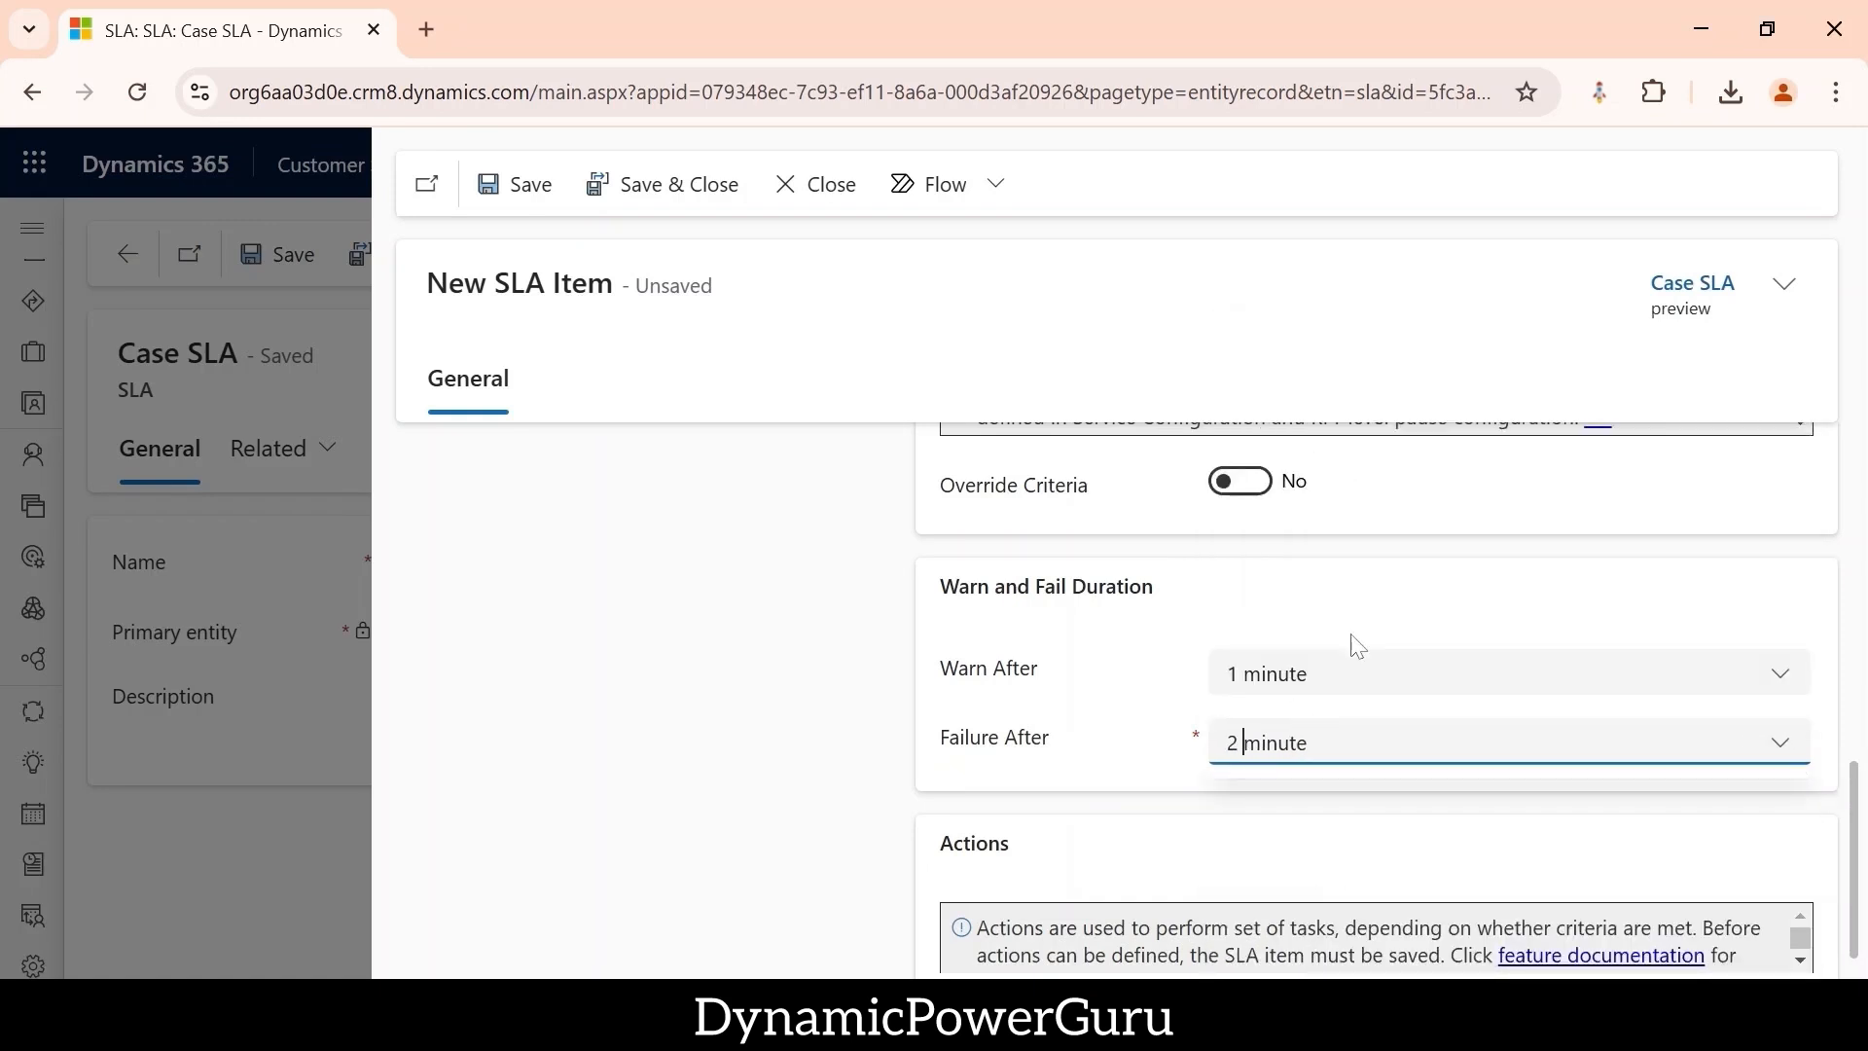
{"action": "left_click", "coordinate": [1377, 600]}
{"action": "scroll", "coordinate": [1384, 612], "scroll_direction": "down", "scroll_amount": 1}
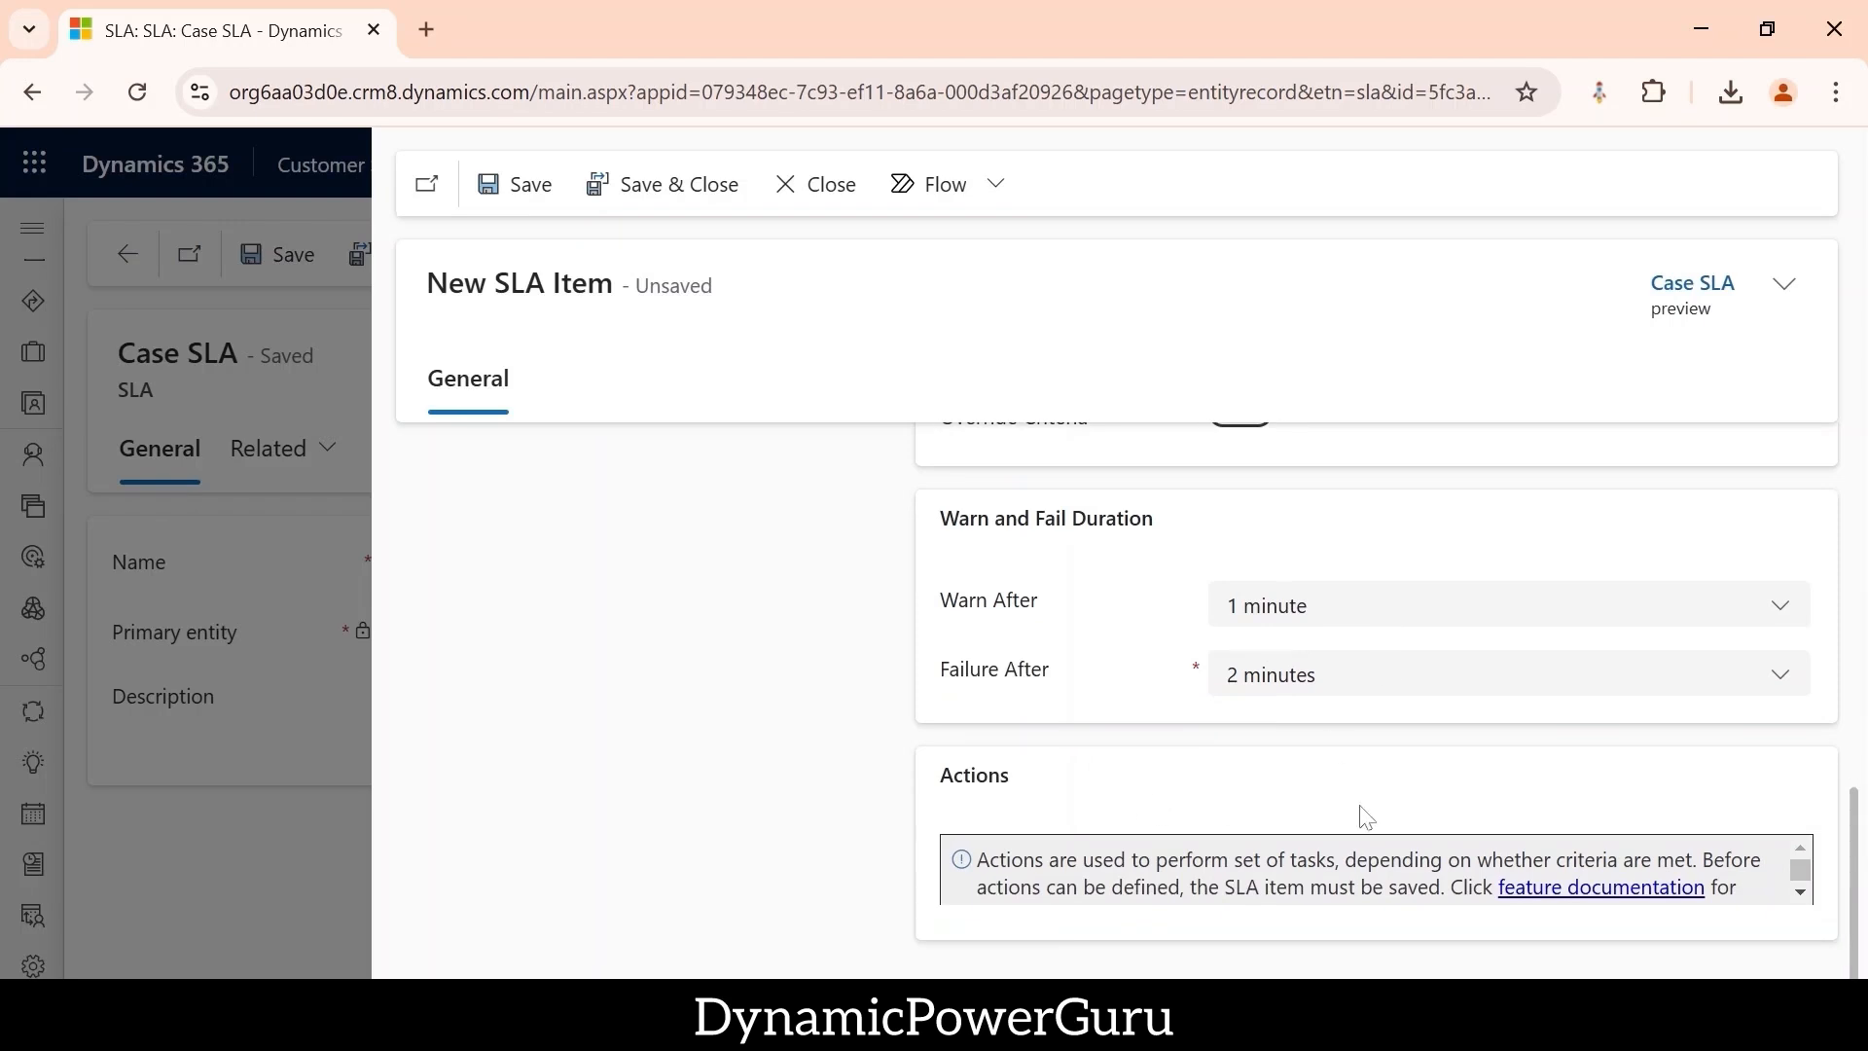
{"action": "left_click", "coordinate": [525, 201]}
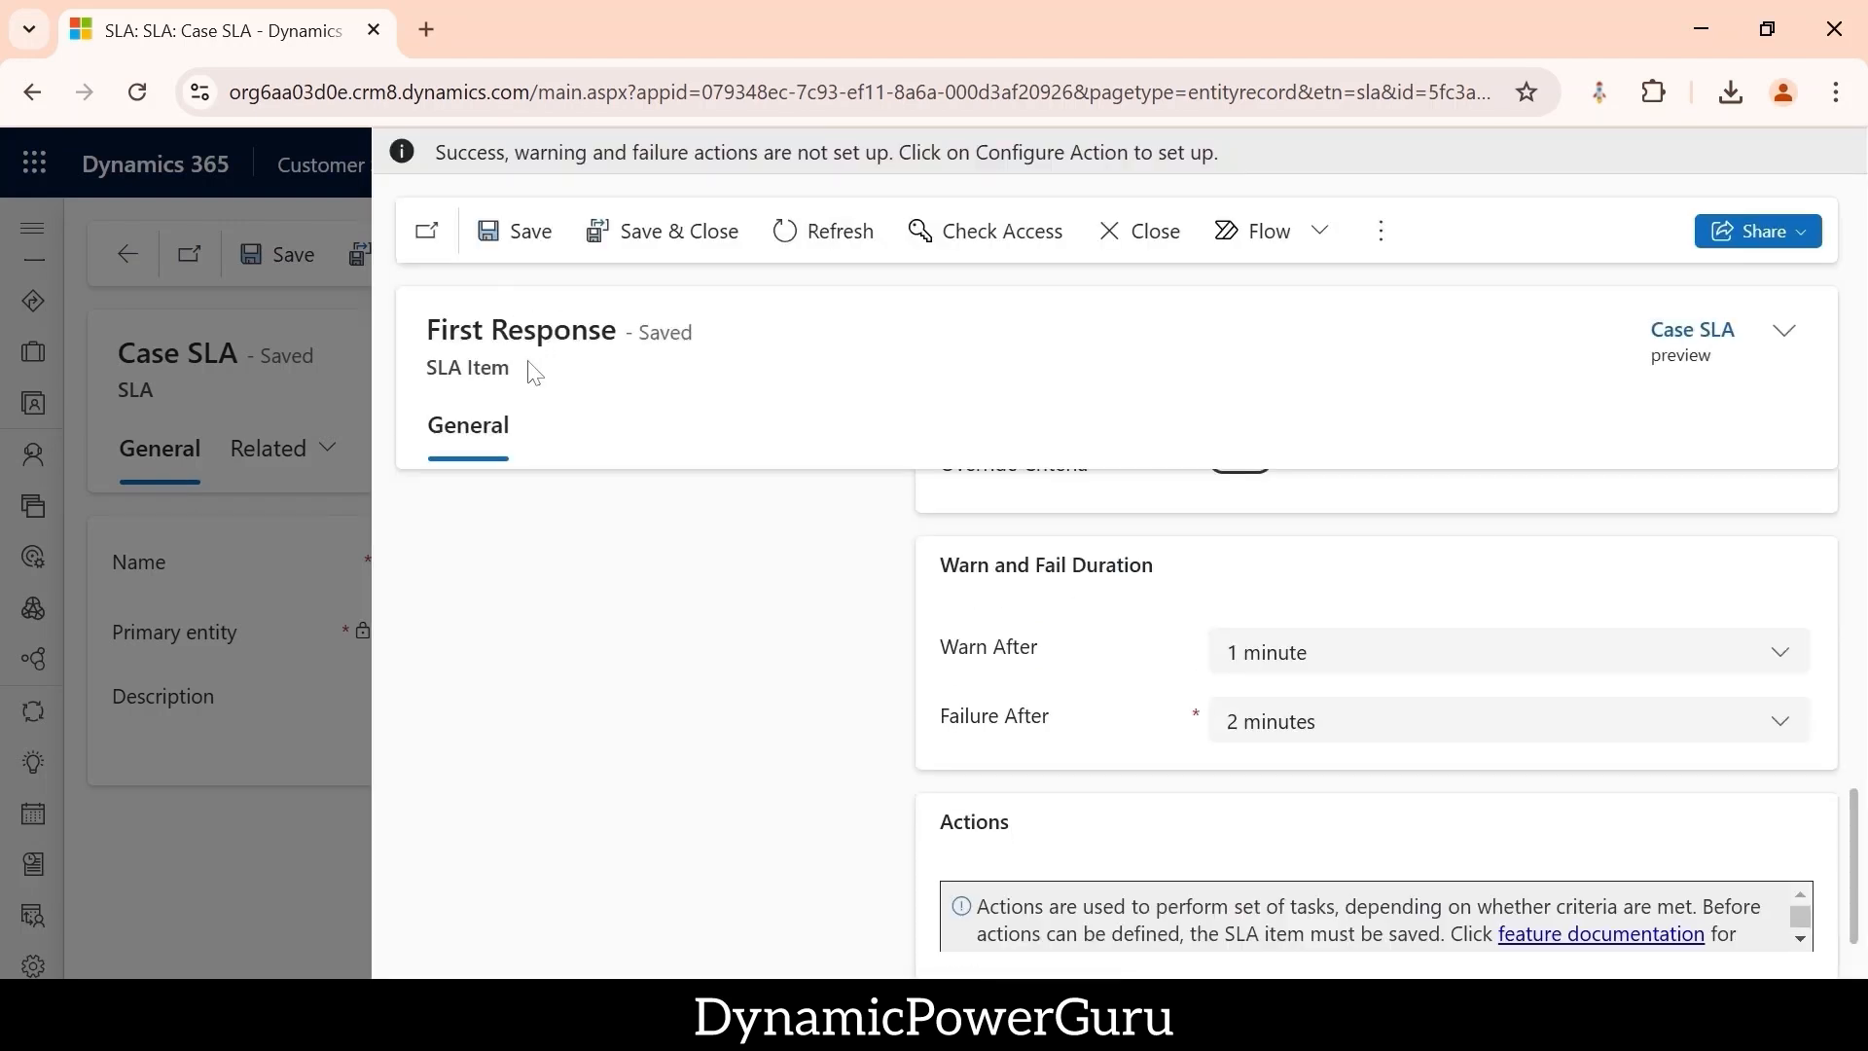
- Always allow pop-ups and redirects from the Dynamics 365 site and open the First Response item's action configuration in Power Automate
{"action": "left_click_drag", "start_coordinate": [439, 331], "coordinate": [601, 331]}
{"action": "left_click", "coordinate": [1088, 409]}
{"action": "scroll", "coordinate": [1146, 669], "scroll_direction": "down", "scroll_amount": 2}
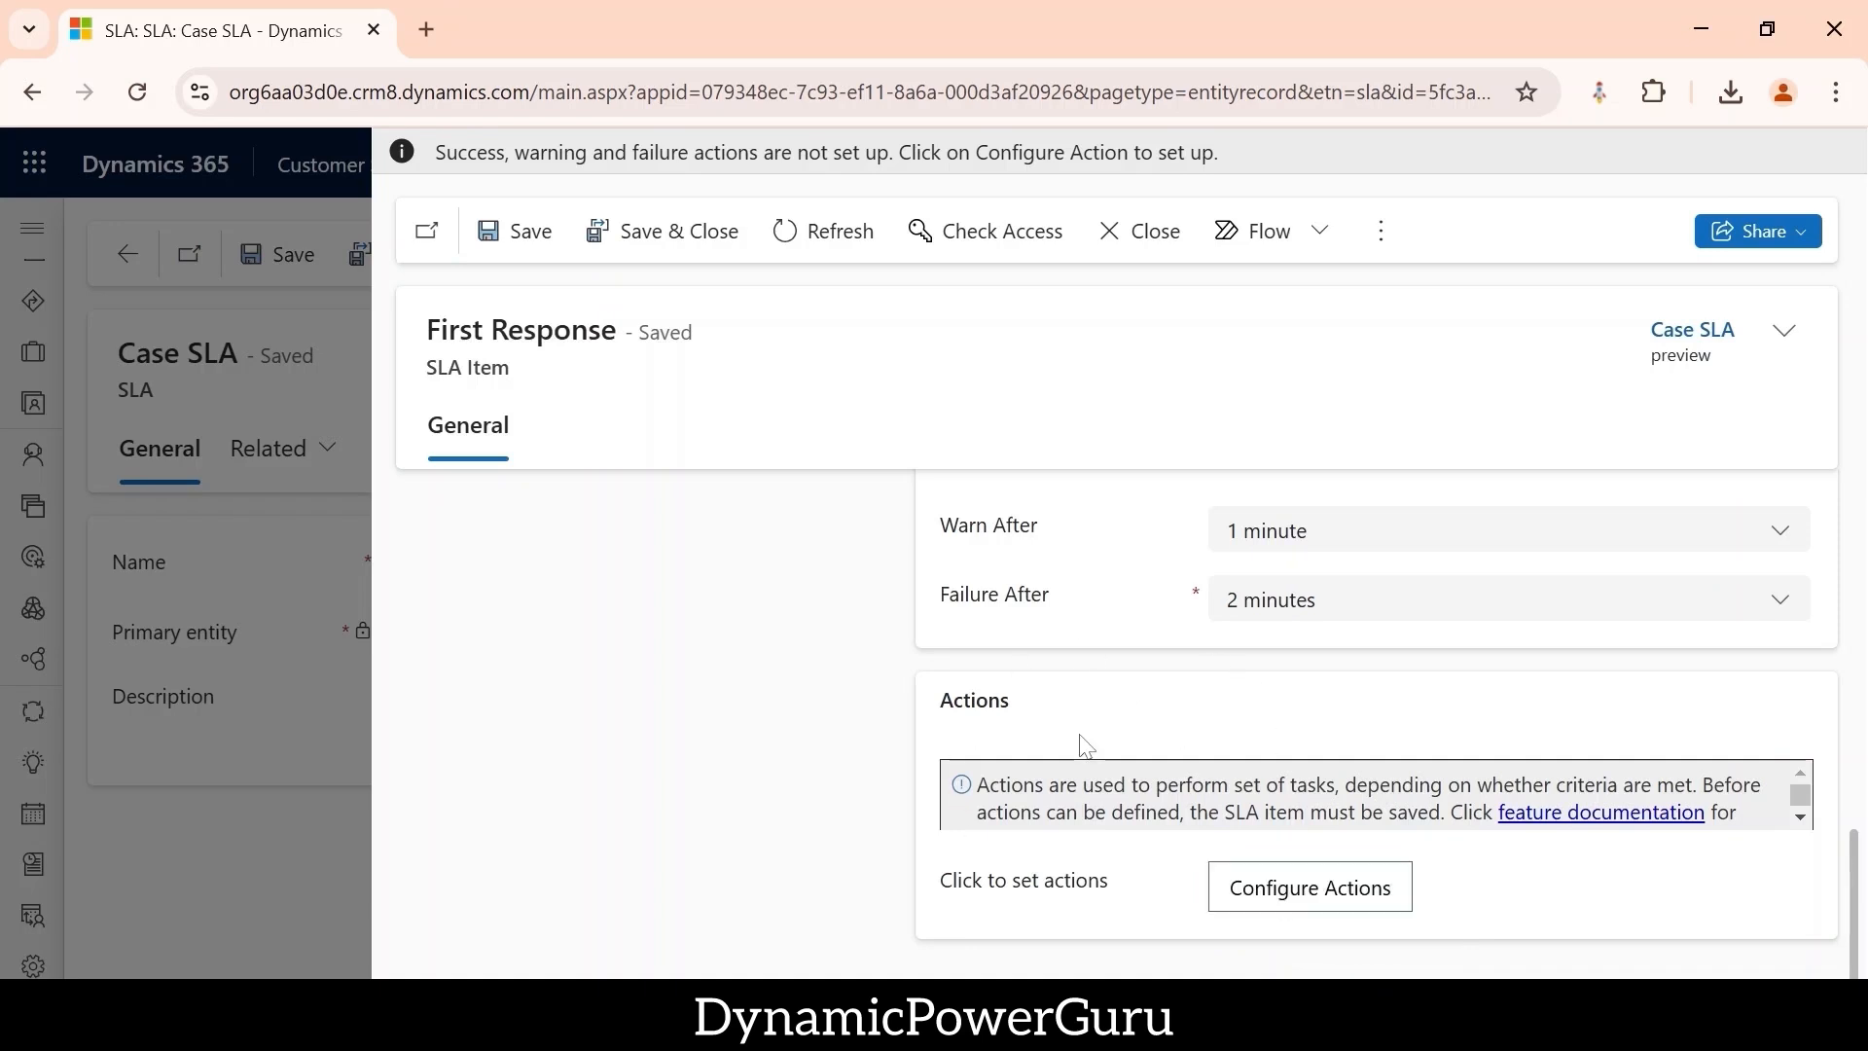
{"action": "left_click", "coordinate": [1320, 892]}
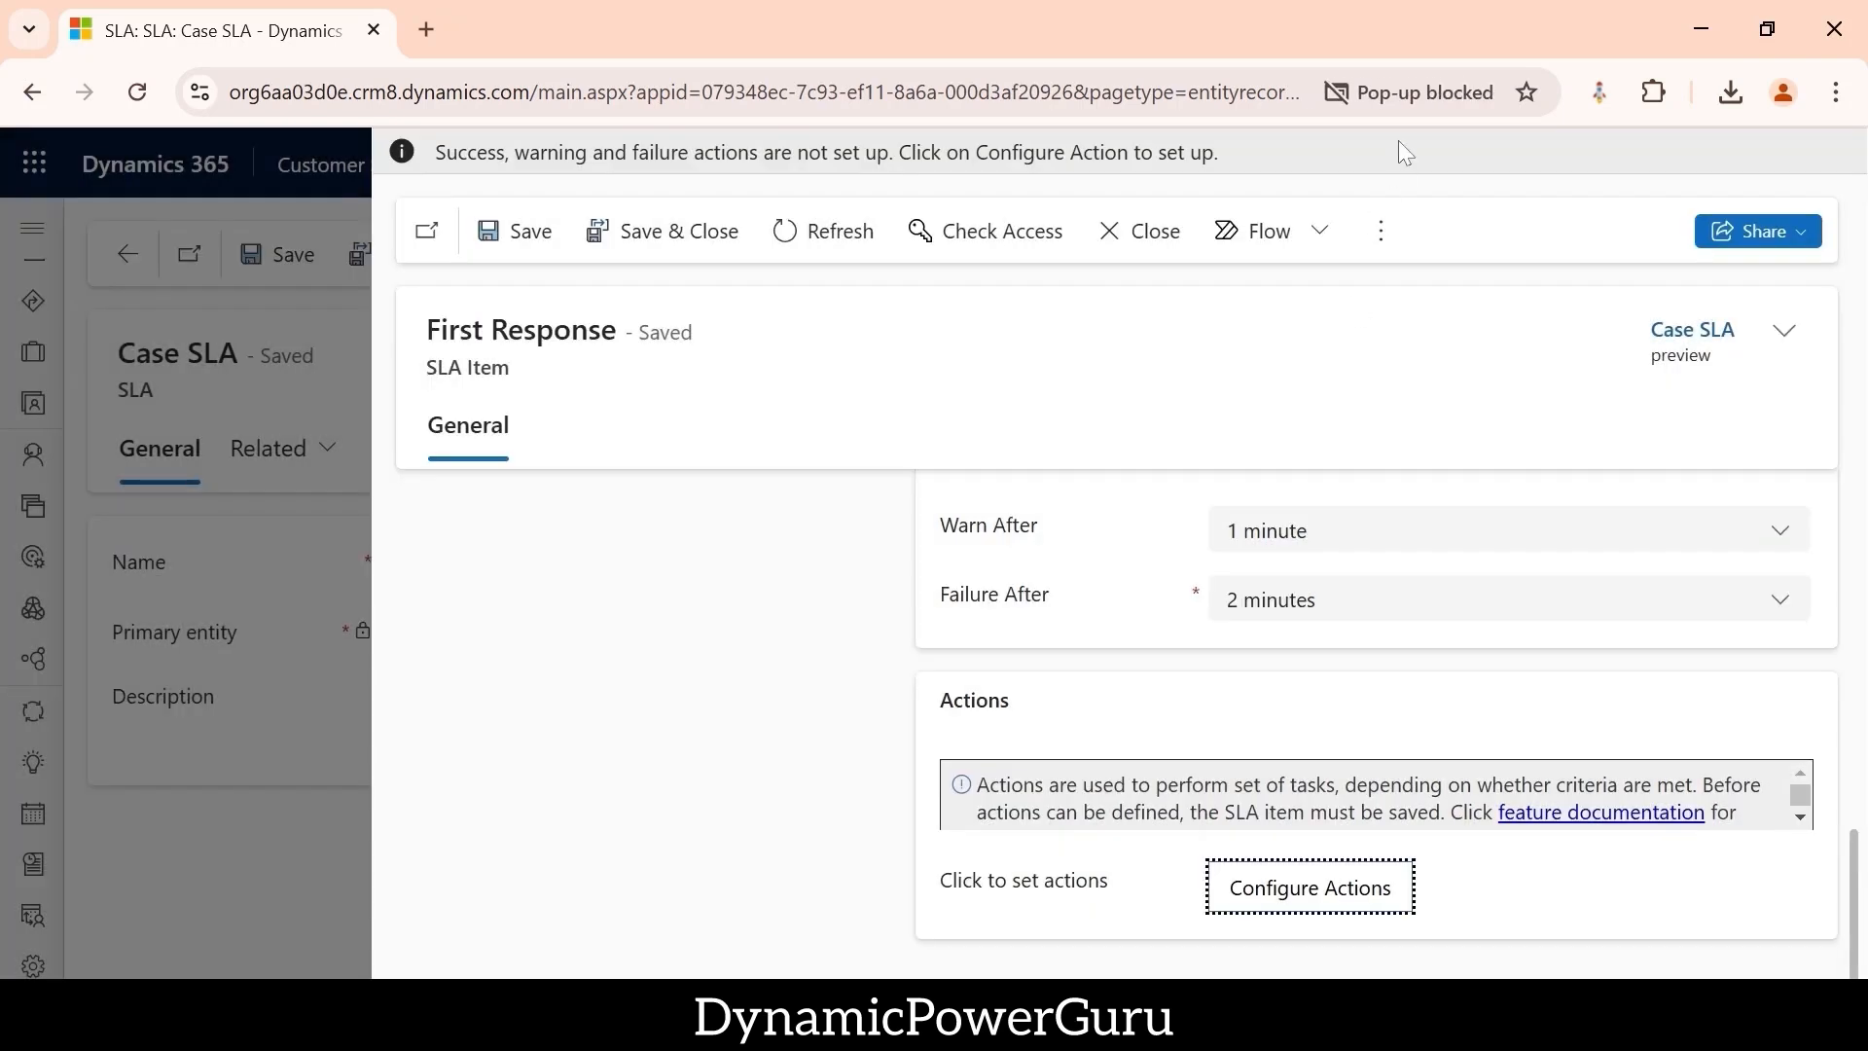
{"action": "left_click", "coordinate": [1483, 100]}
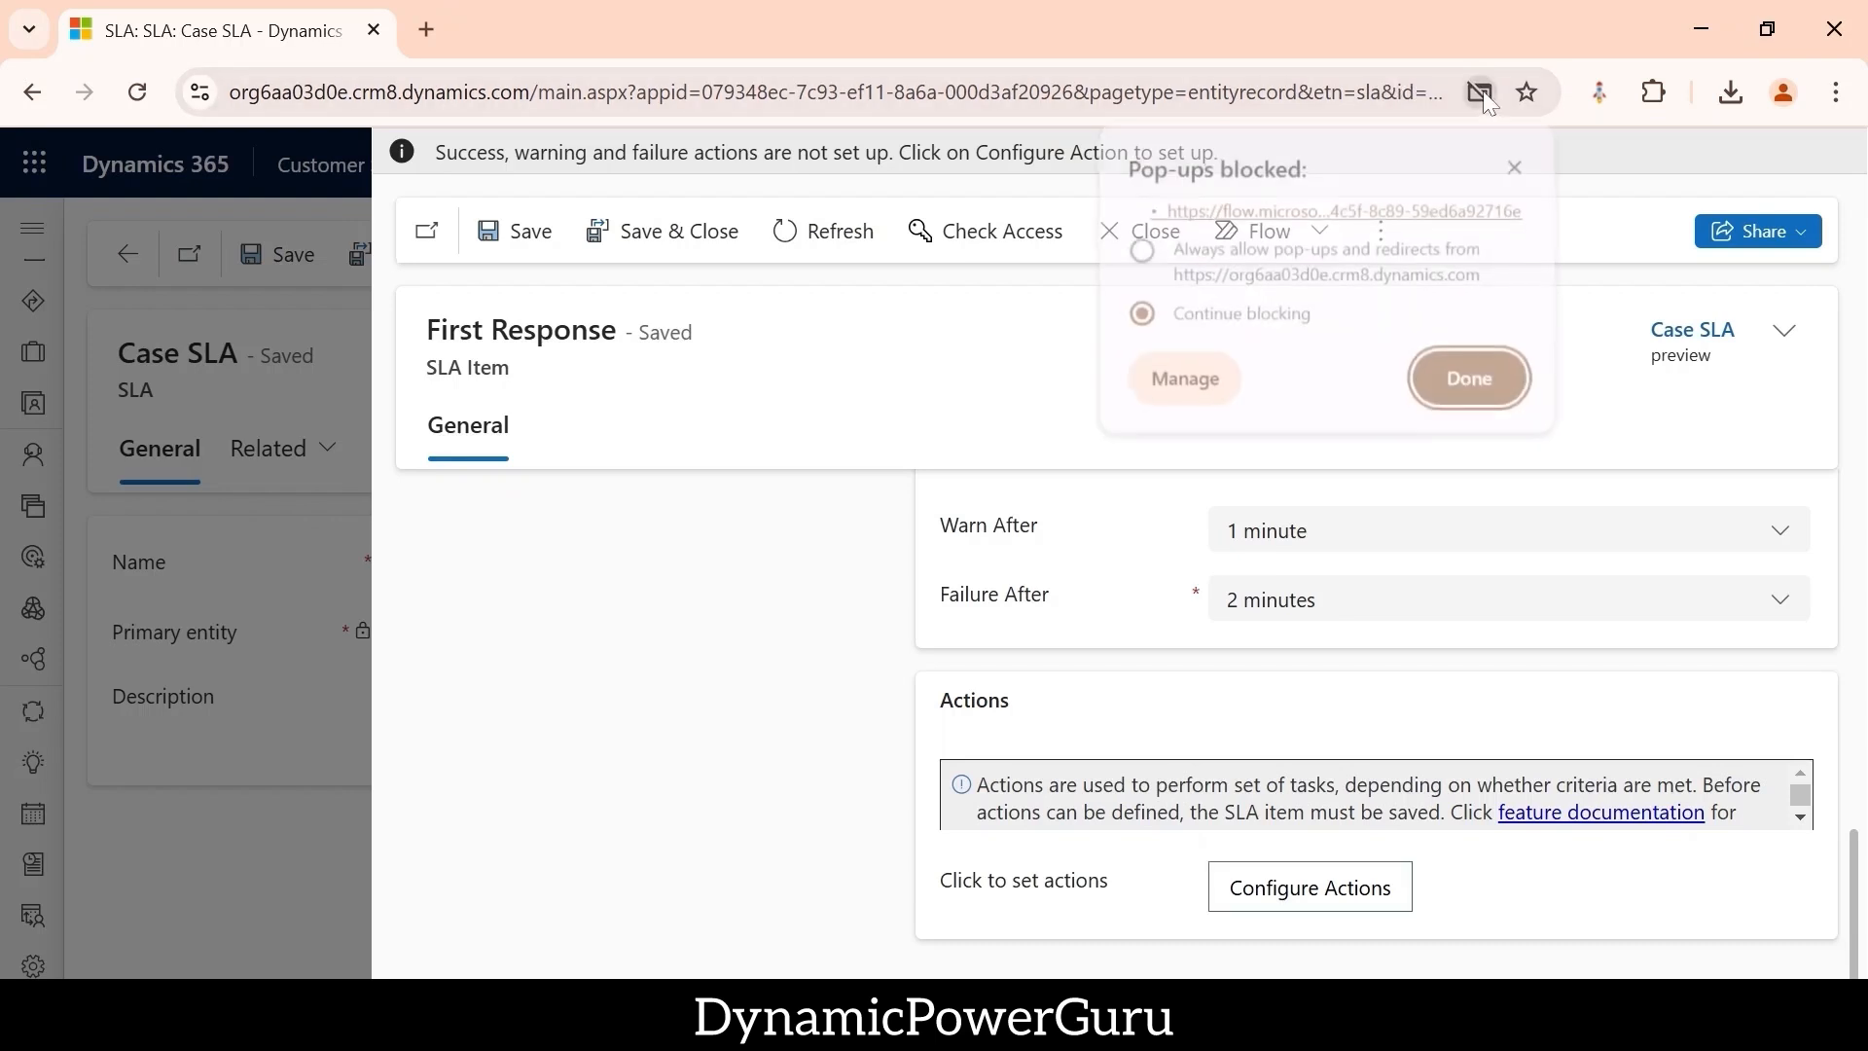
{"action": "left_click", "coordinate": [1198, 264]}
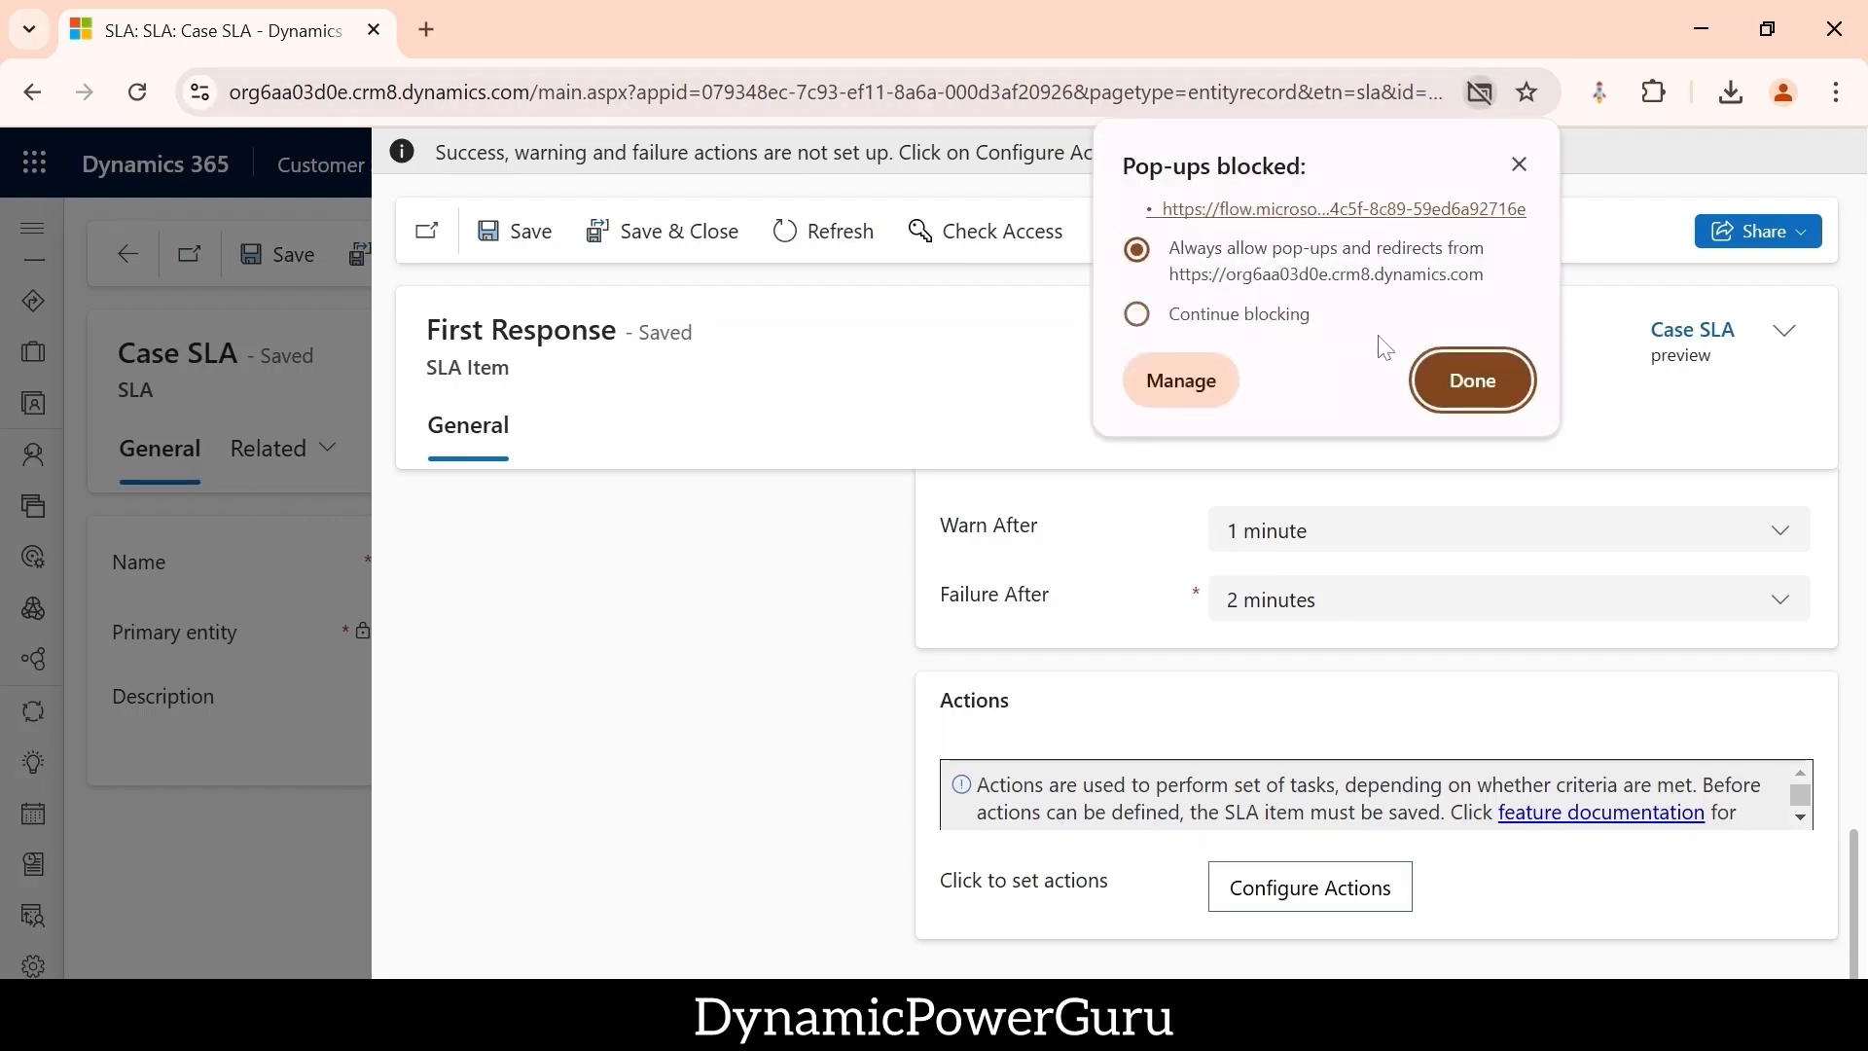
{"action": "left_click", "coordinate": [1463, 384]}
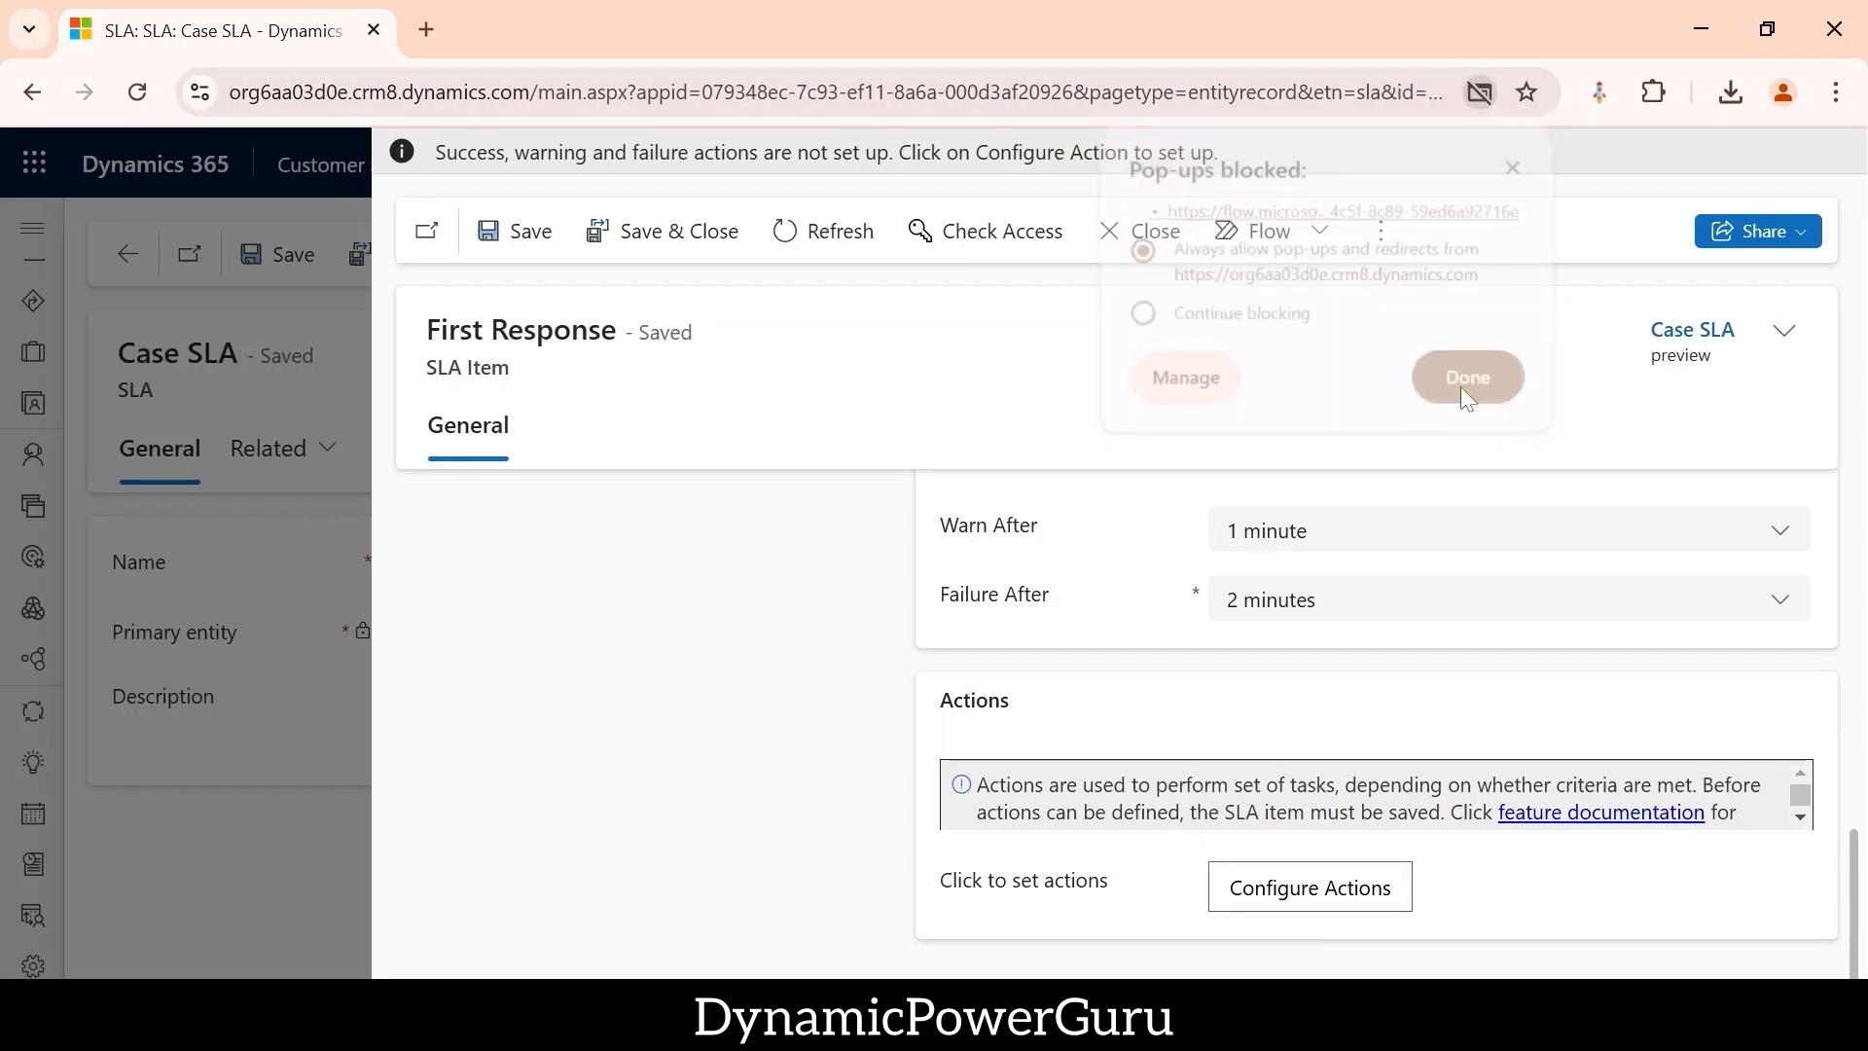
{"action": "left_click", "coordinate": [1313, 889]}
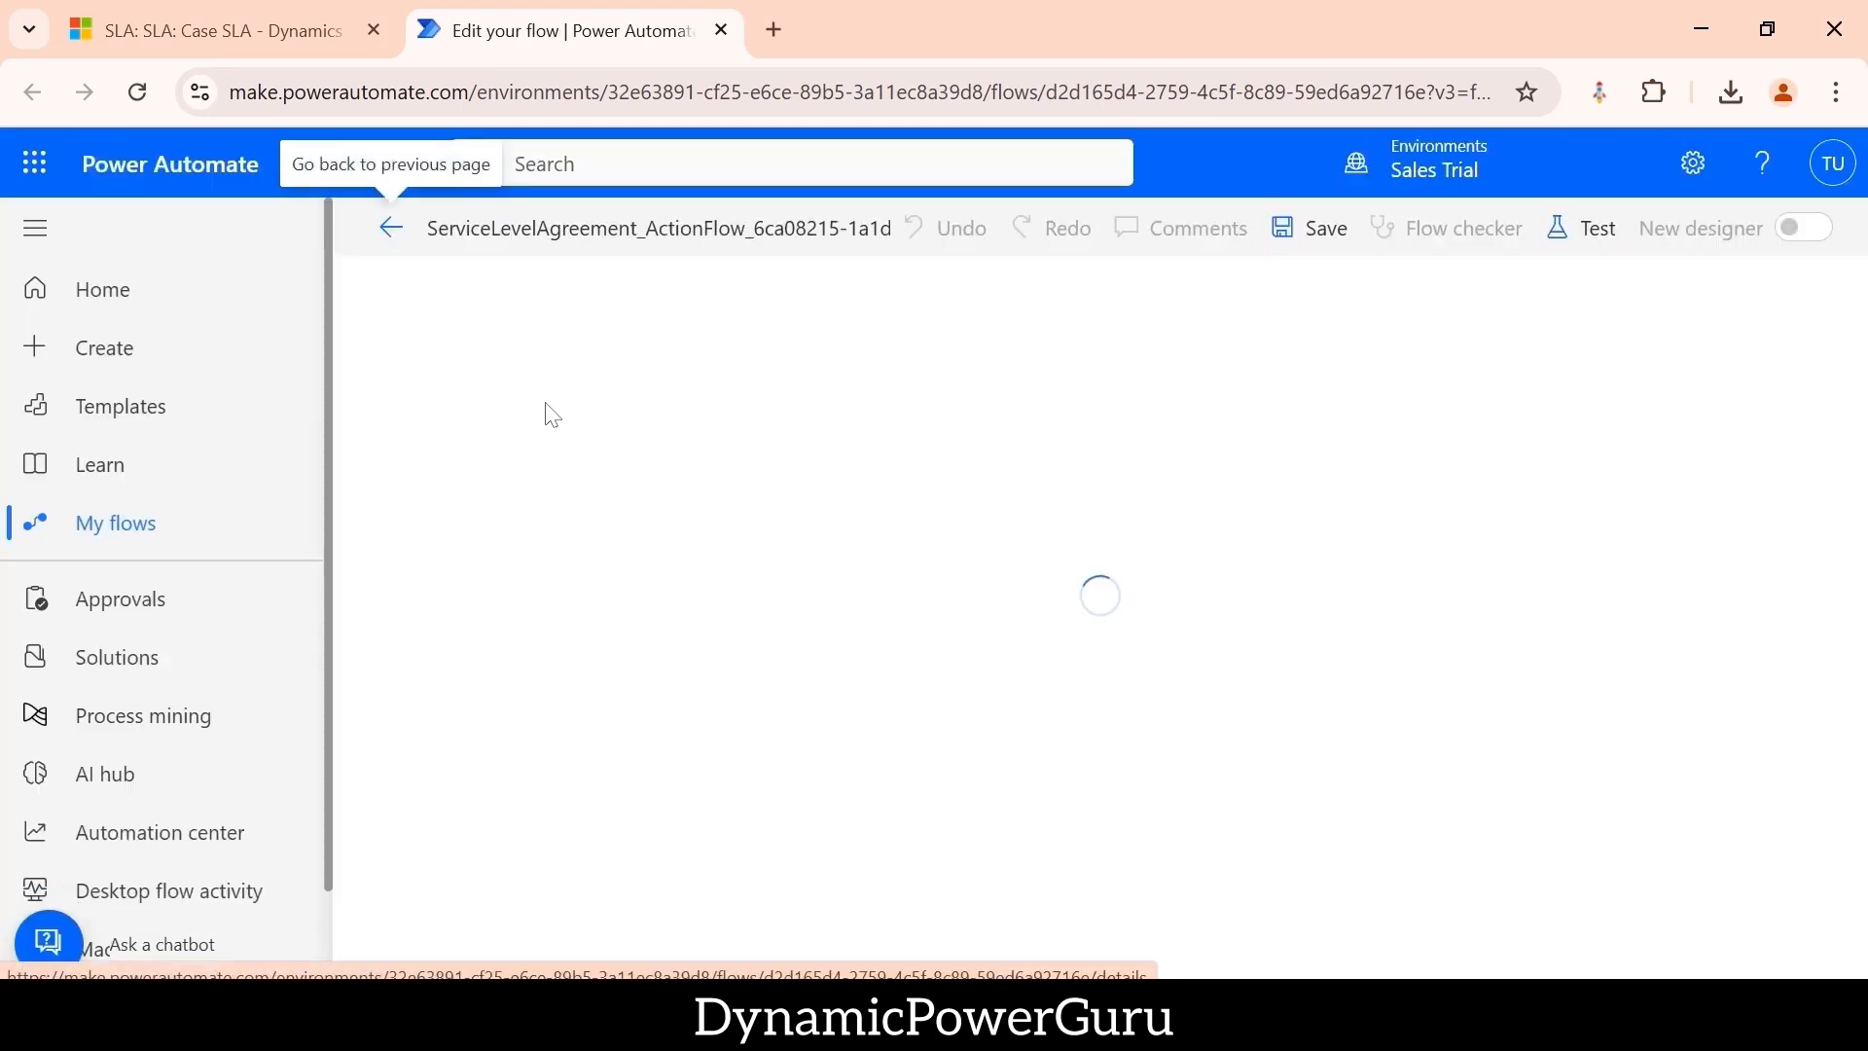
- Collapse the Power Automate navigation and continue with the Microsoft Dataverse connection to the flow's steps
{"action": "triple_click", "coordinate": [595, 234]}
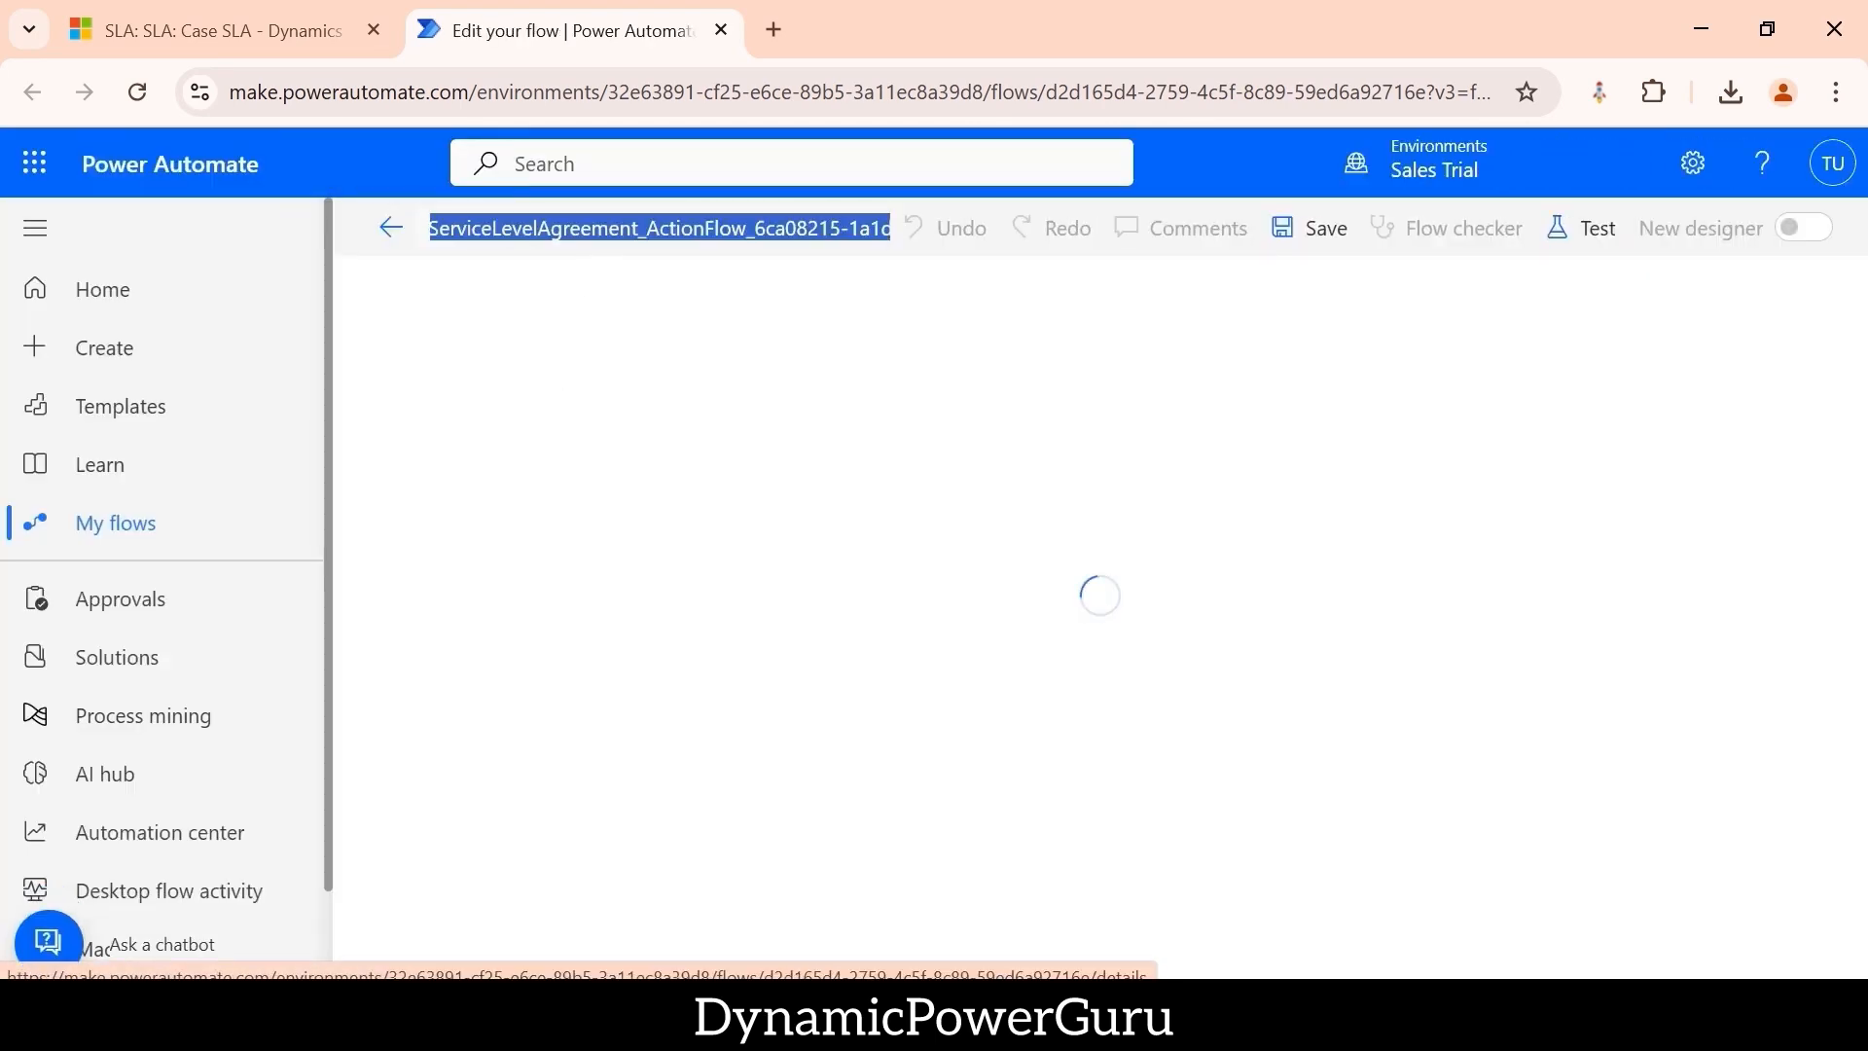
{"action": "left_click", "coordinate": [43, 229]}
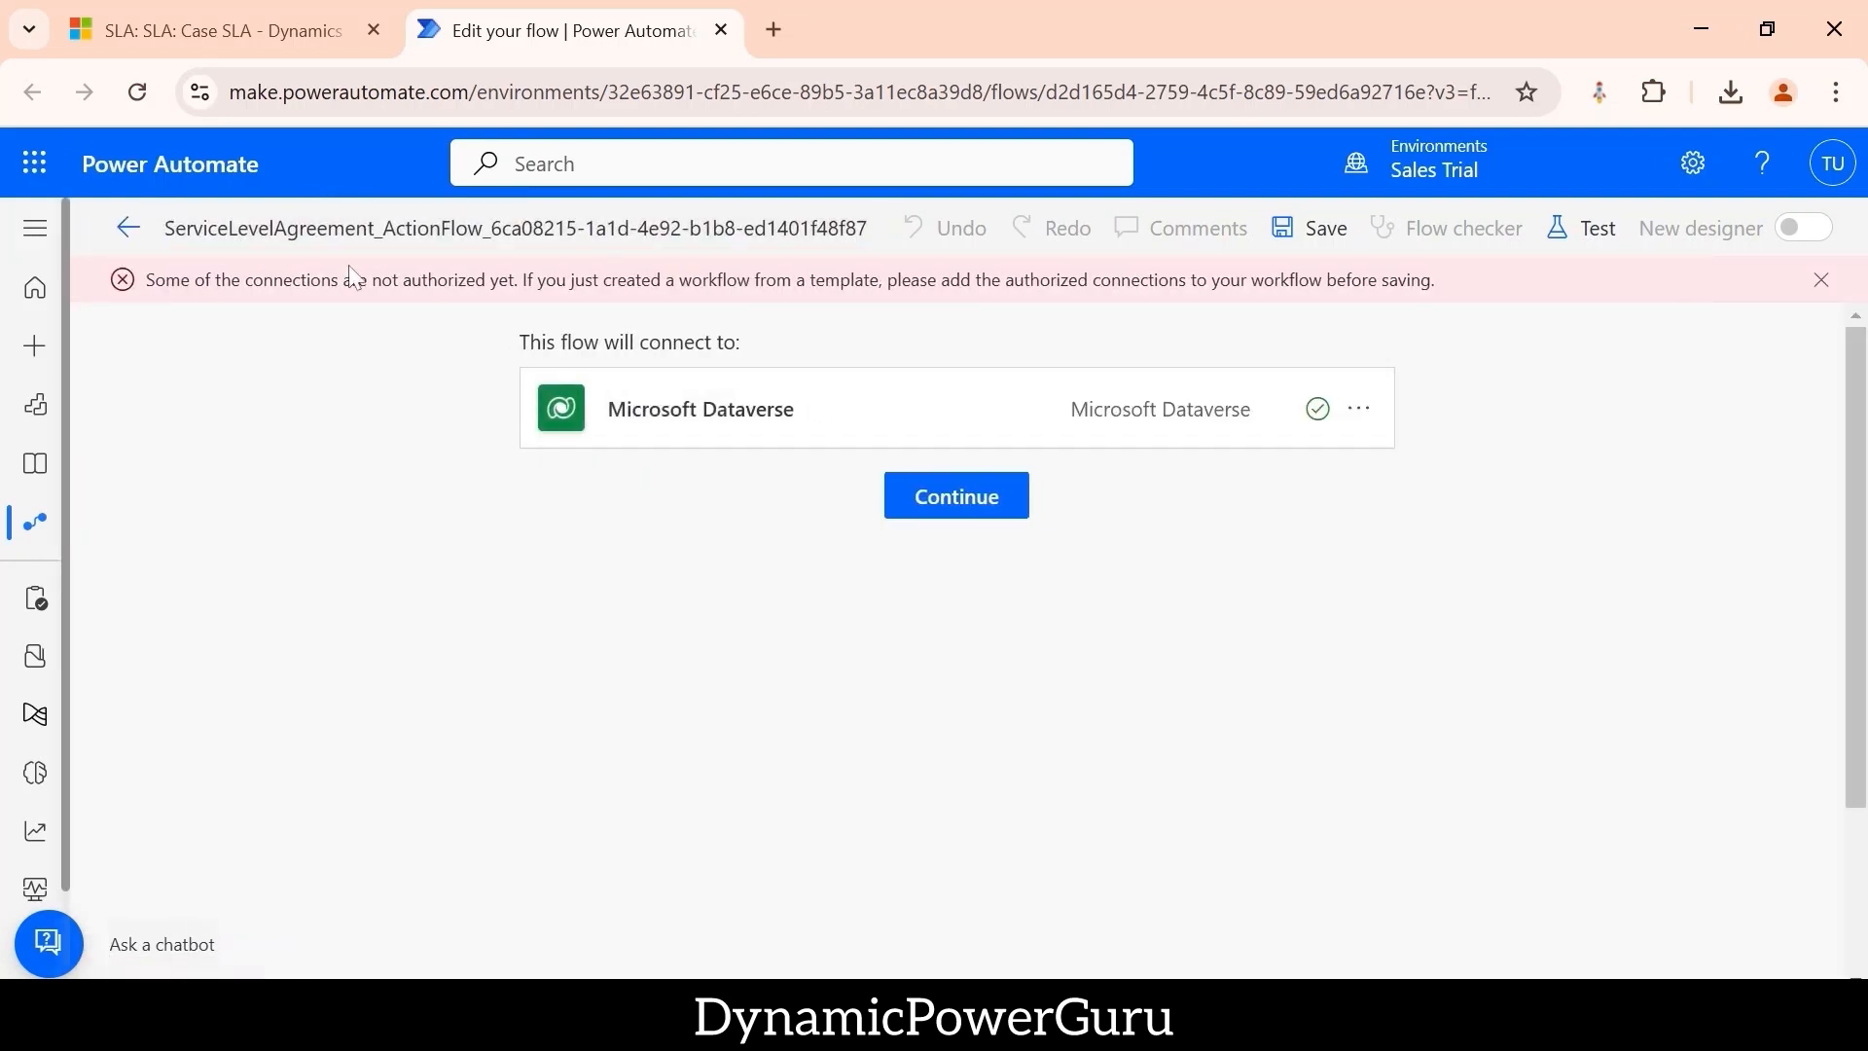
{"action": "left_click", "coordinate": [959, 502]}
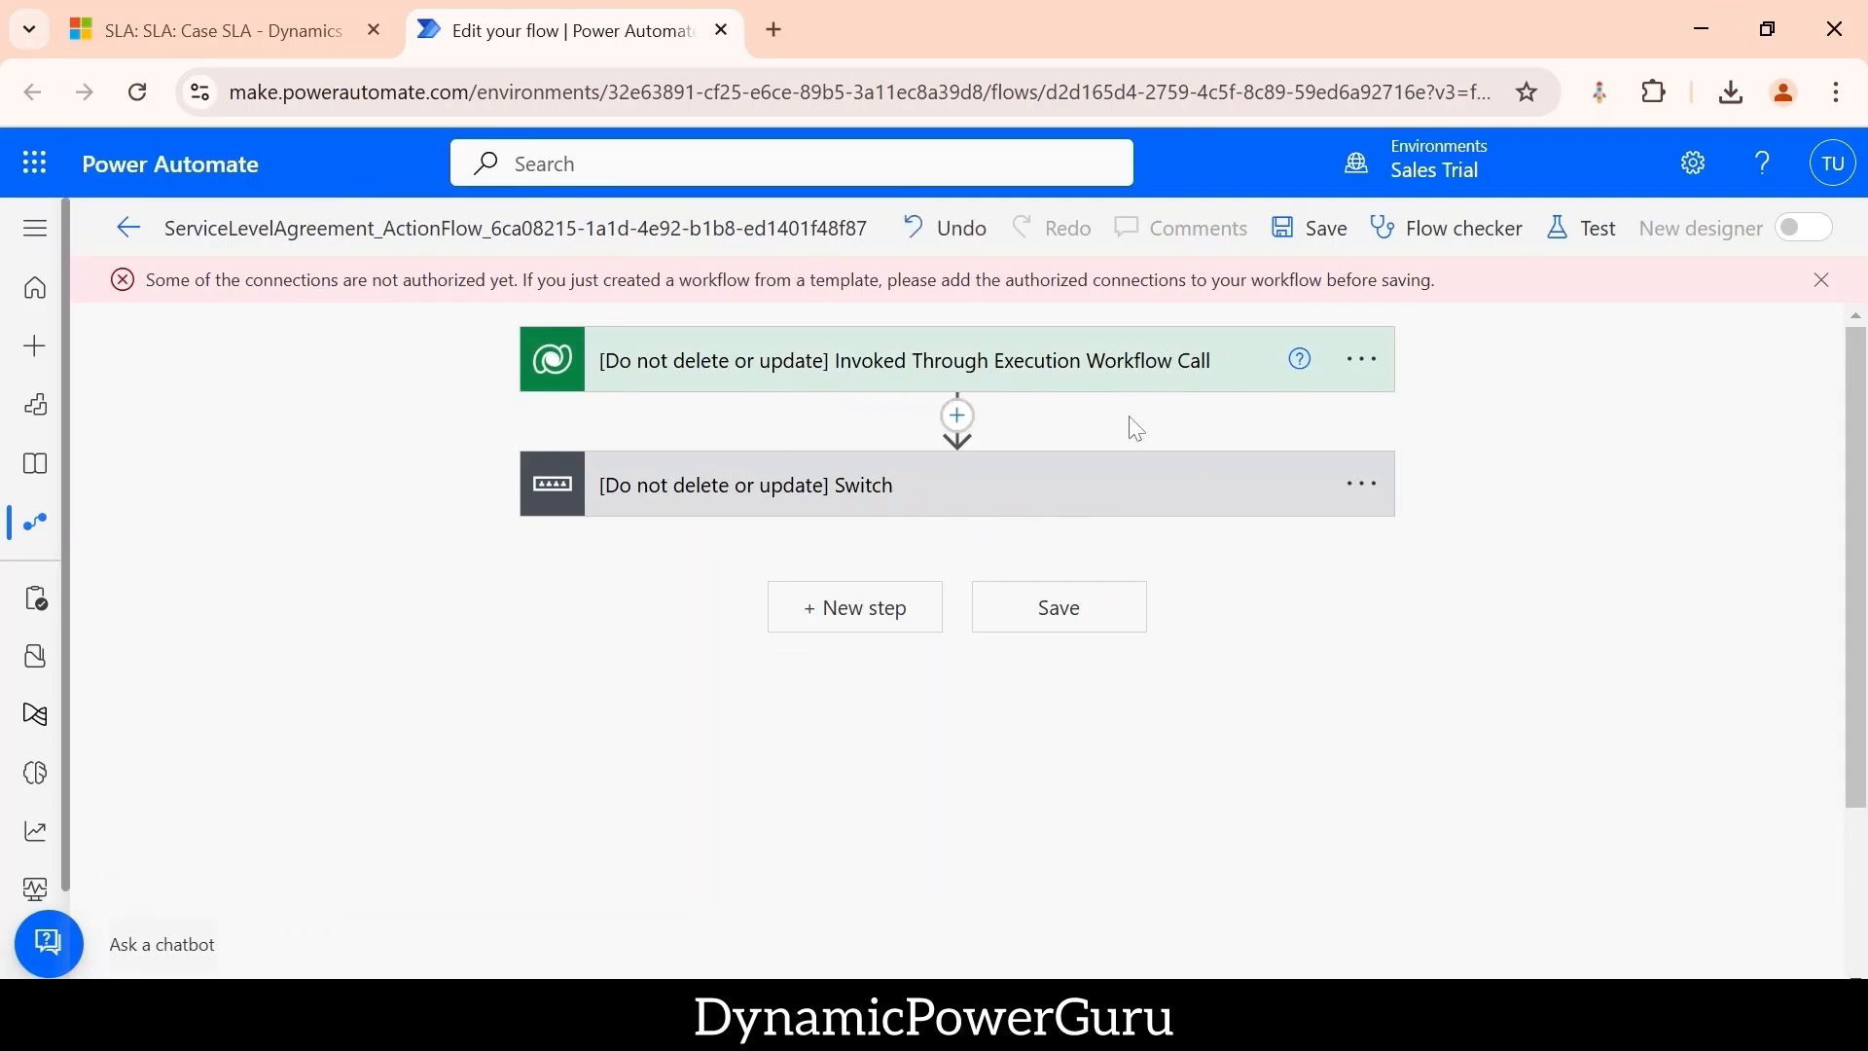
- Expand the flow's Switch and examine its Is Near Non Compliance and Is Succeeded cases
{"action": "left_click", "coordinate": [914, 496]}
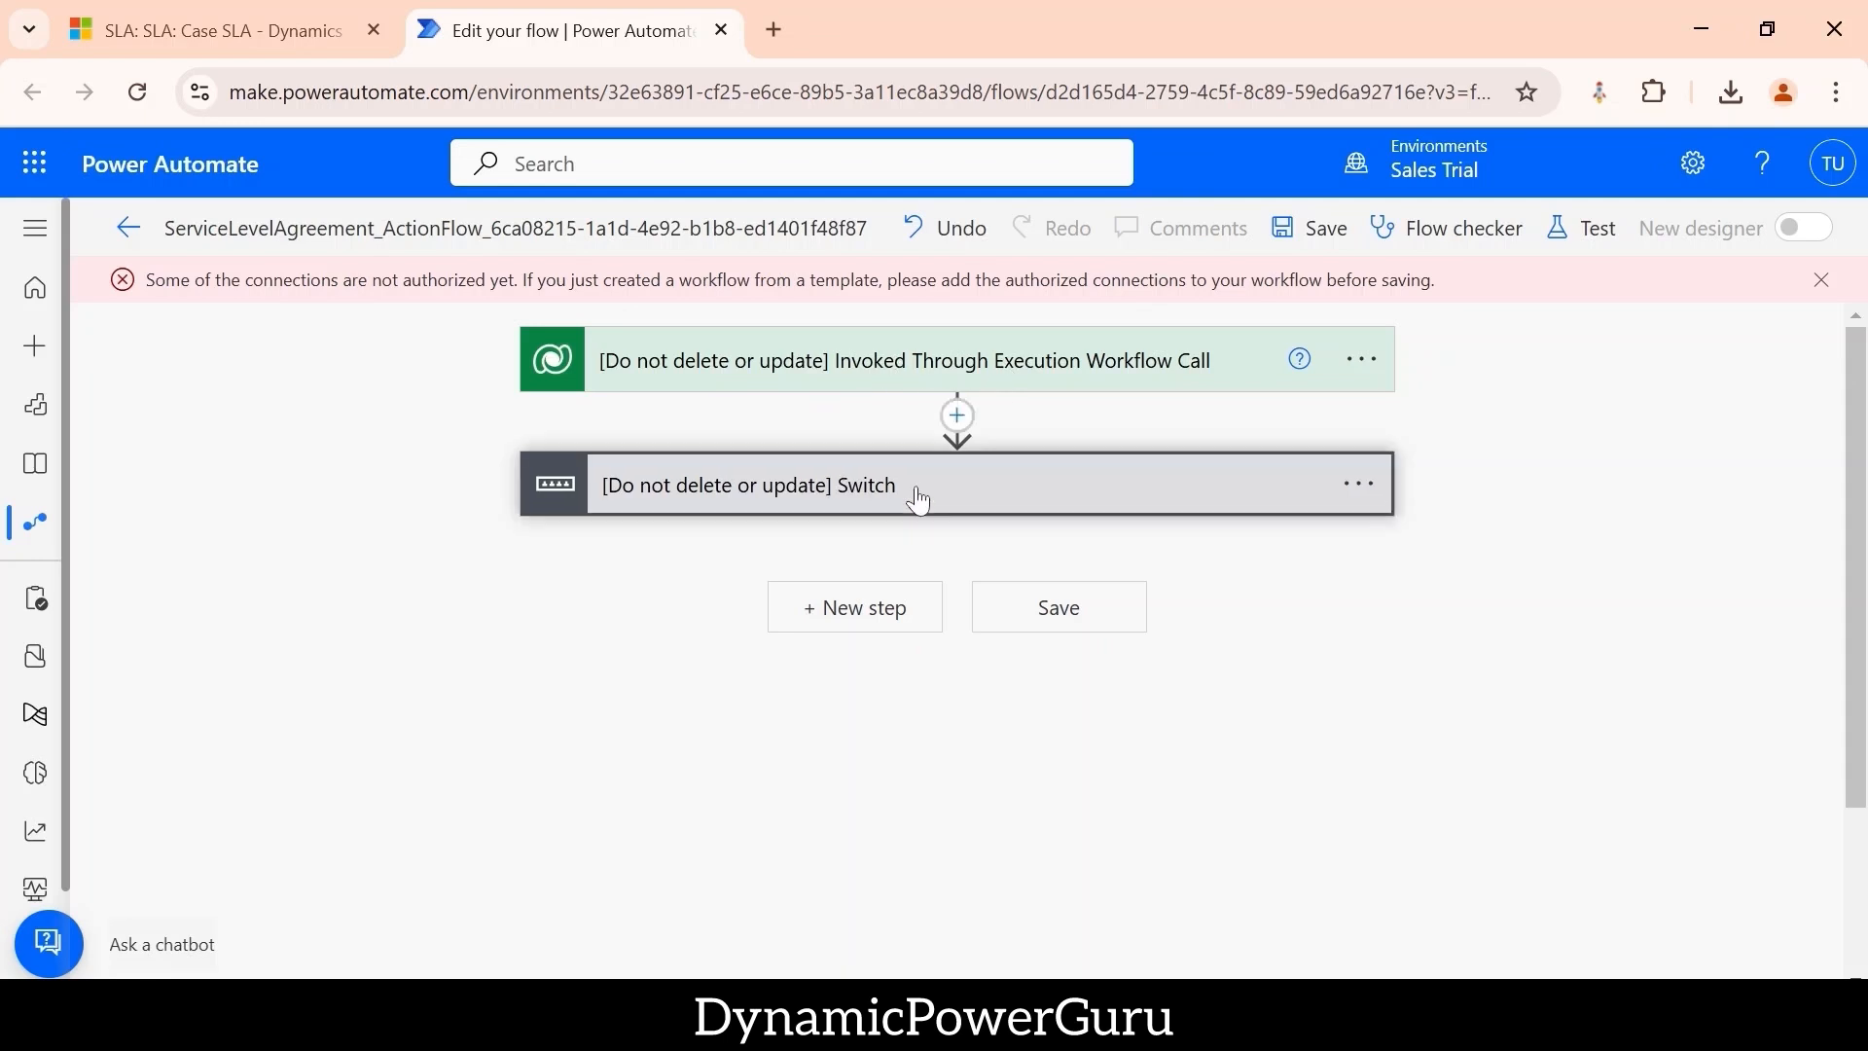
{"action": "left_click_drag", "start_coordinate": [836, 973], "coordinate": [1232, 846]}
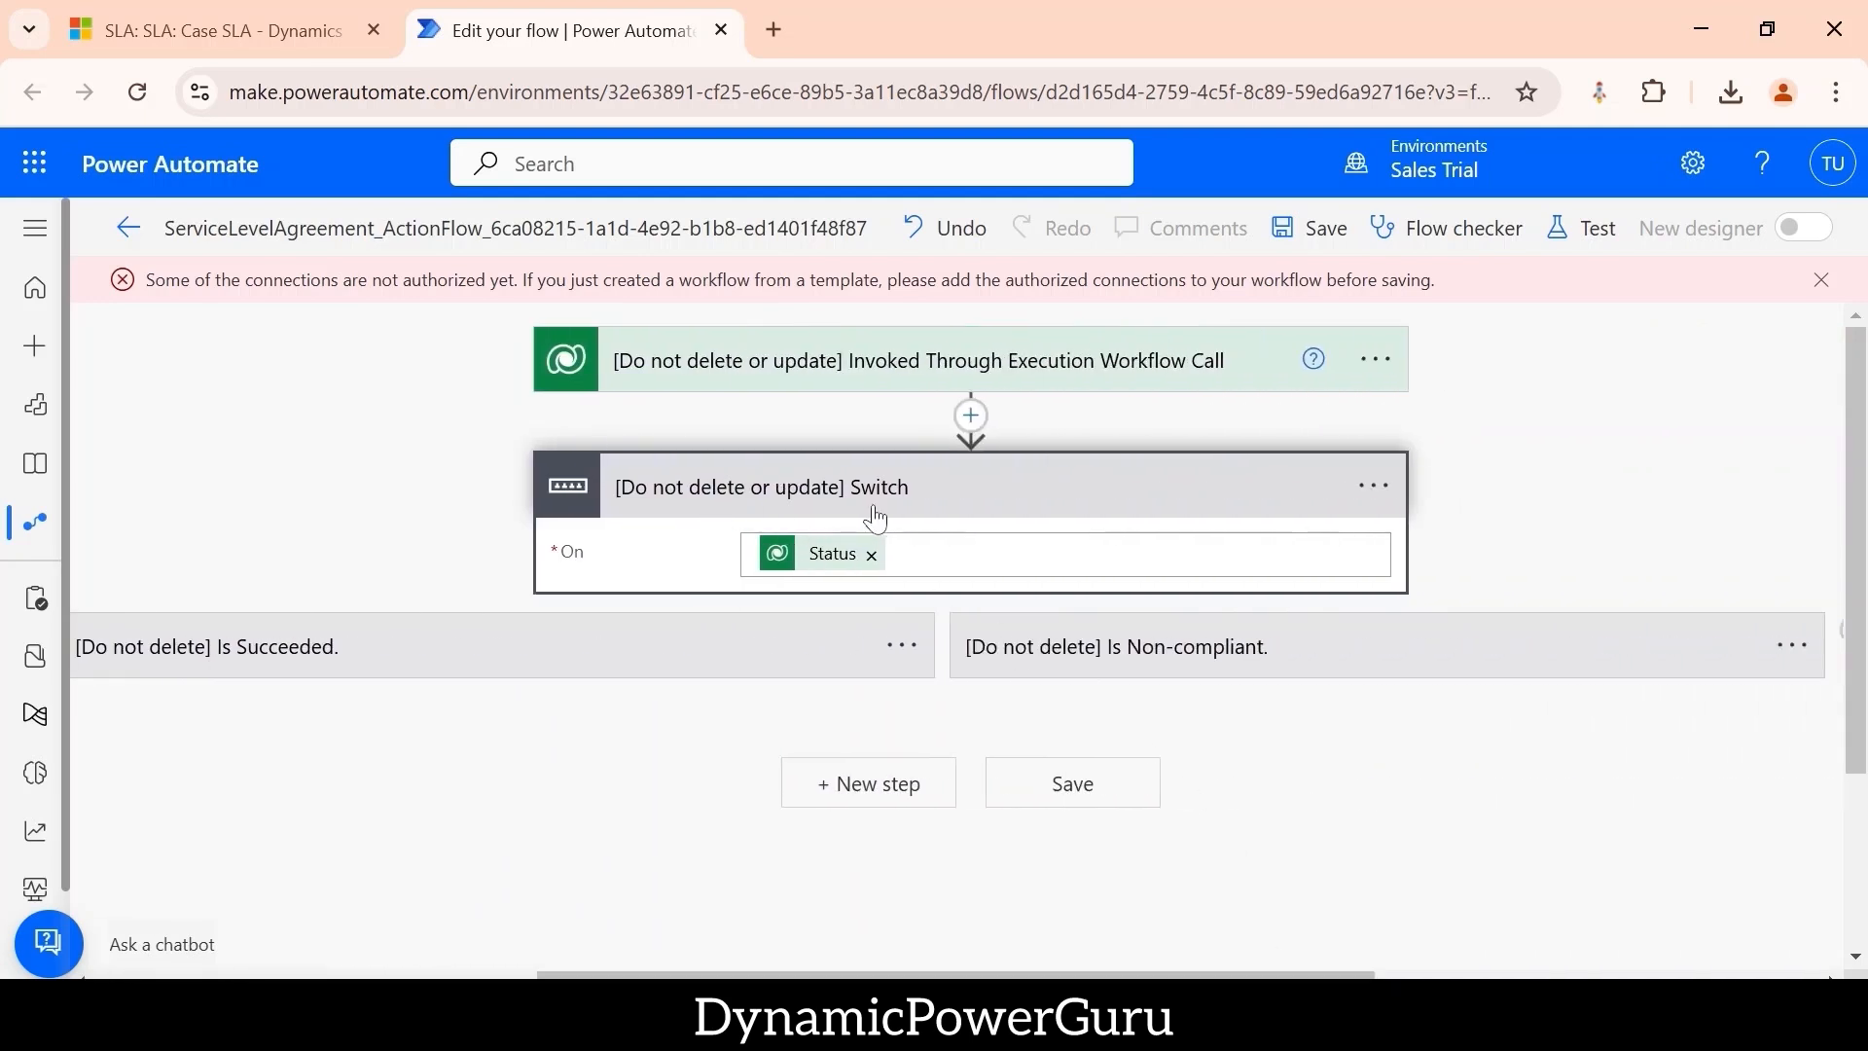
{"action": "mouse_move", "coordinate": [834, 562]}
{"action": "left_click_drag", "start_coordinate": [963, 974], "coordinate": [534, 966]}
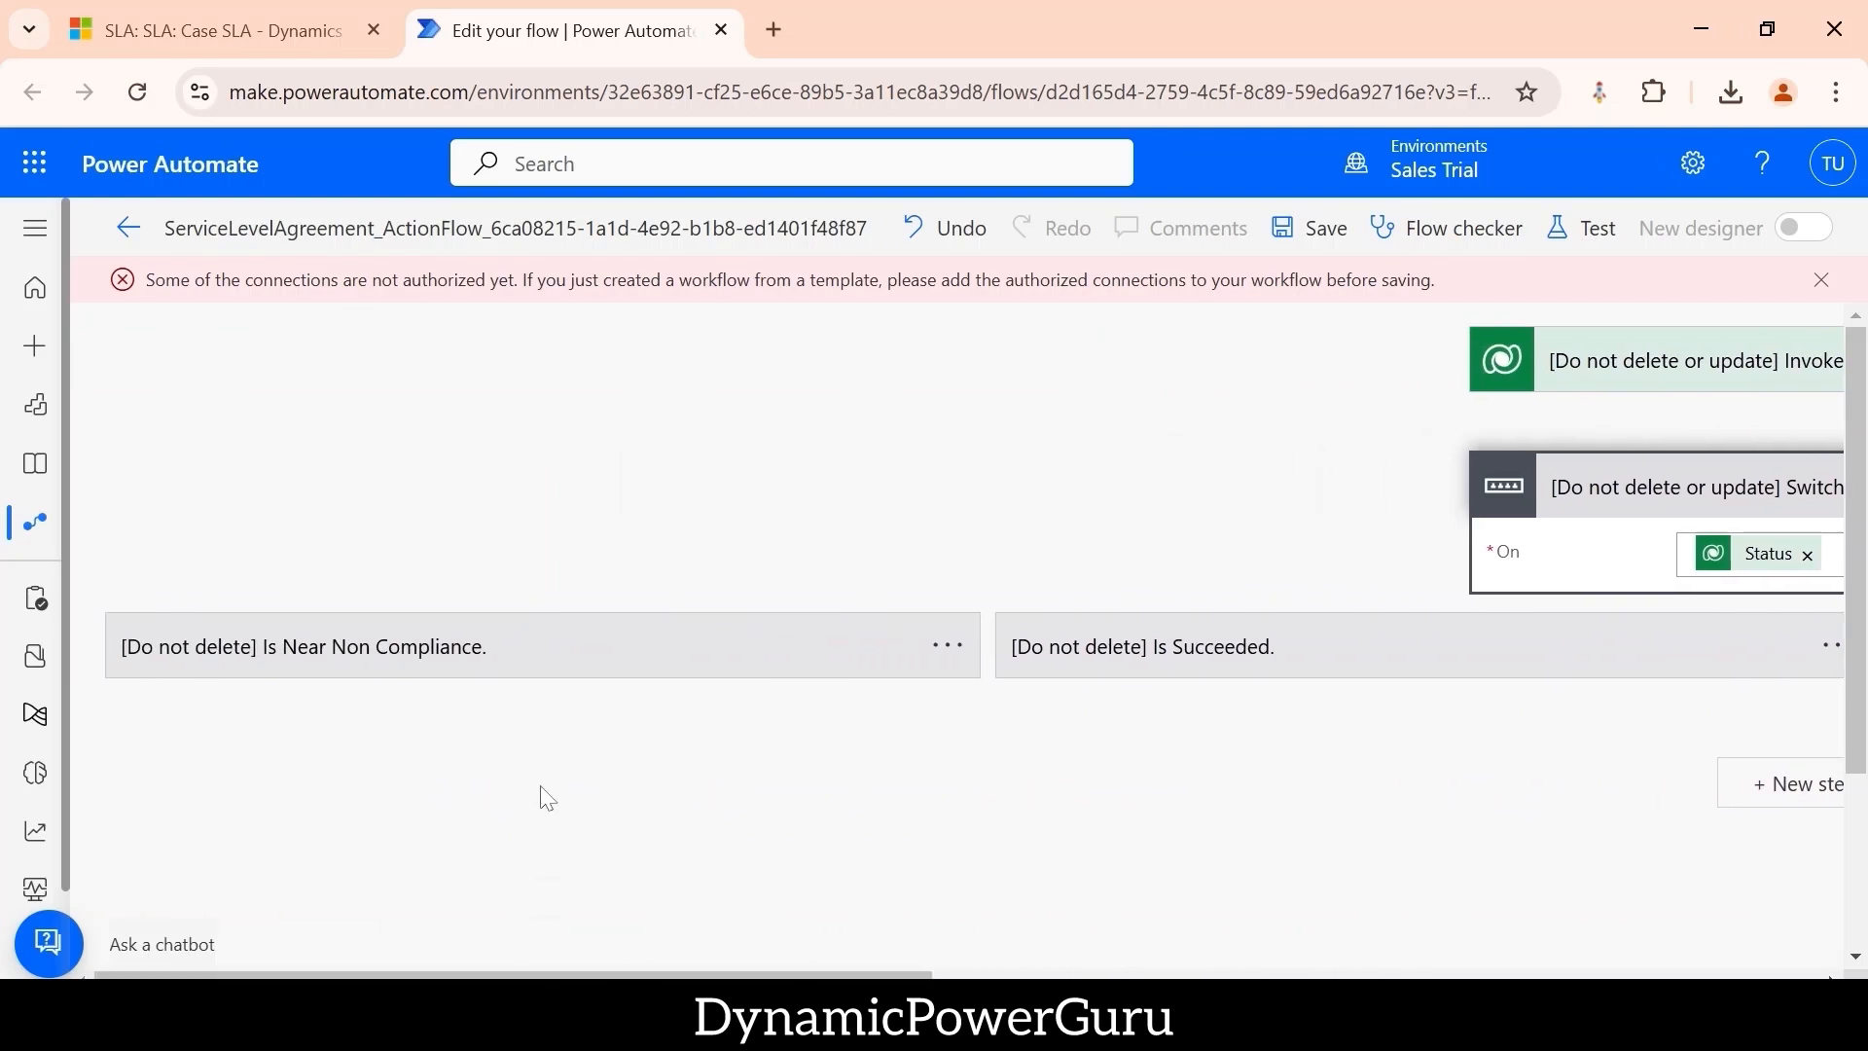
{"action": "left_click", "coordinate": [534, 666]}
{"action": "scroll", "coordinate": [664, 665], "scroll_direction": "down", "scroll_amount": 1}
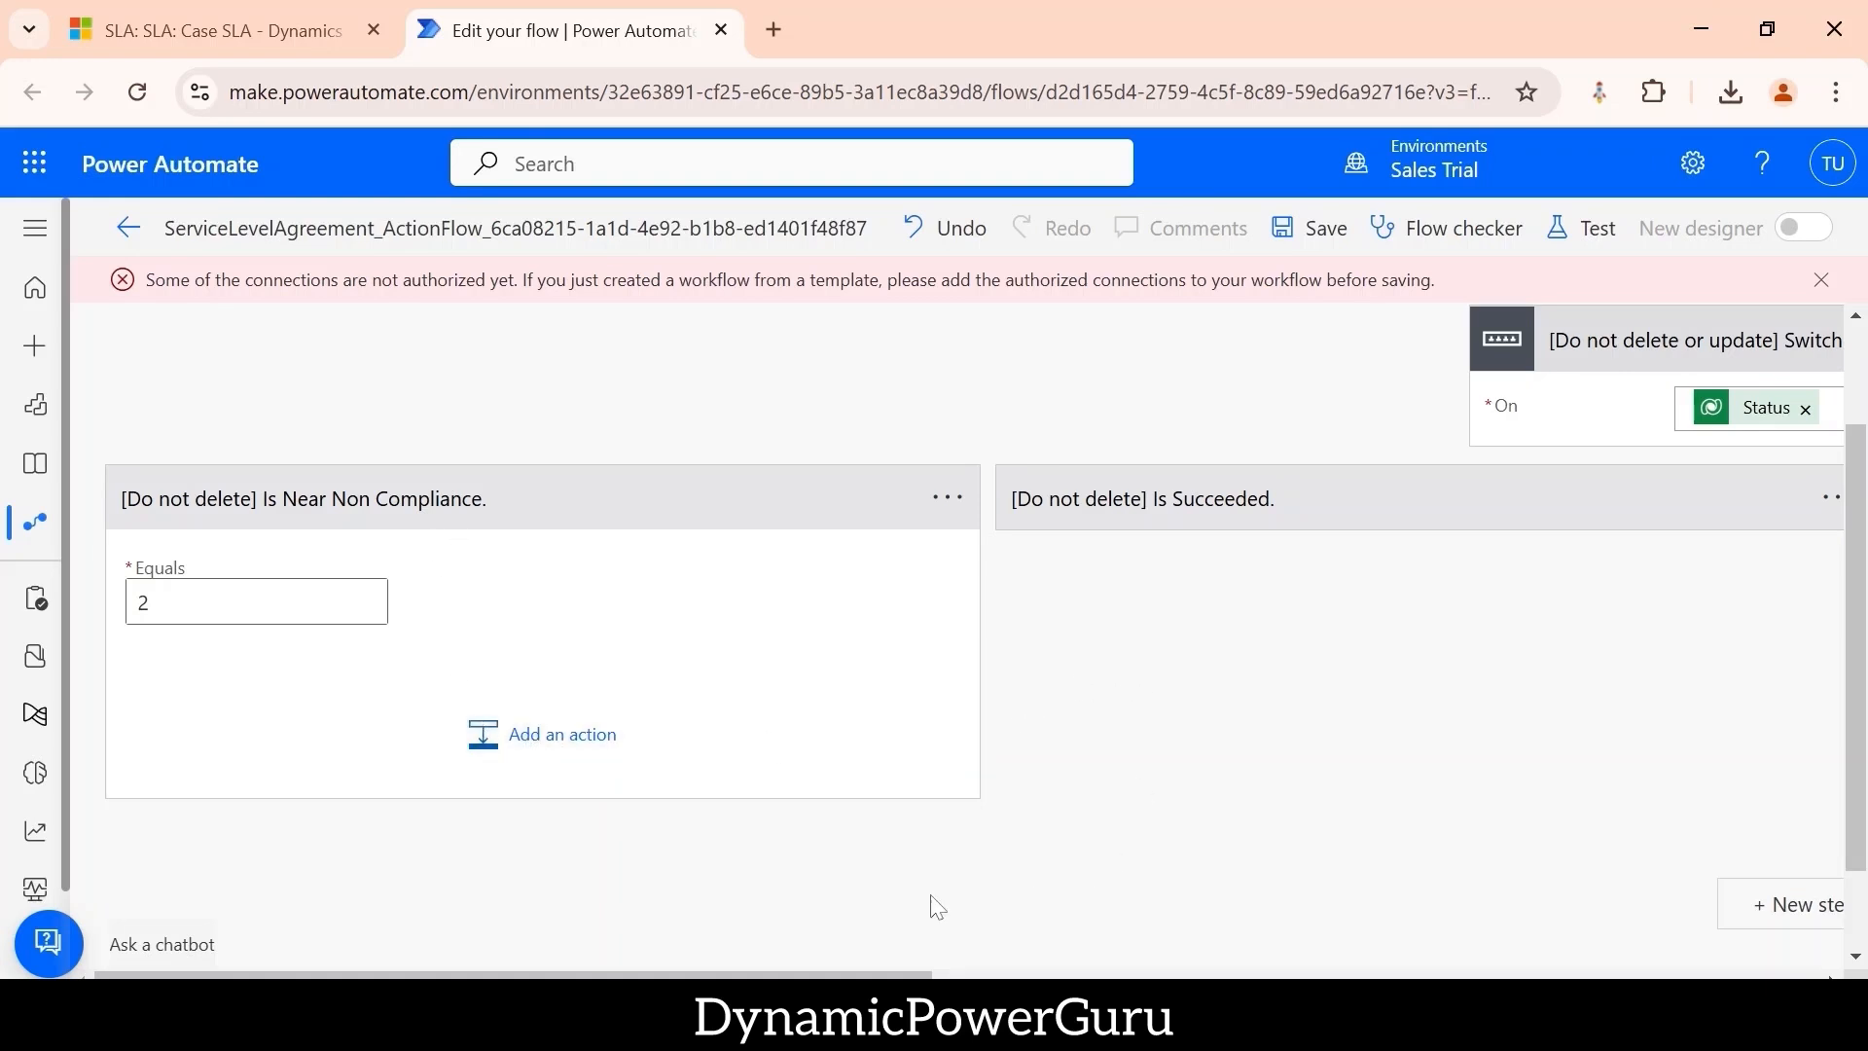
{"action": "left_click_drag", "start_coordinate": [652, 975], "coordinate": [913, 974]}
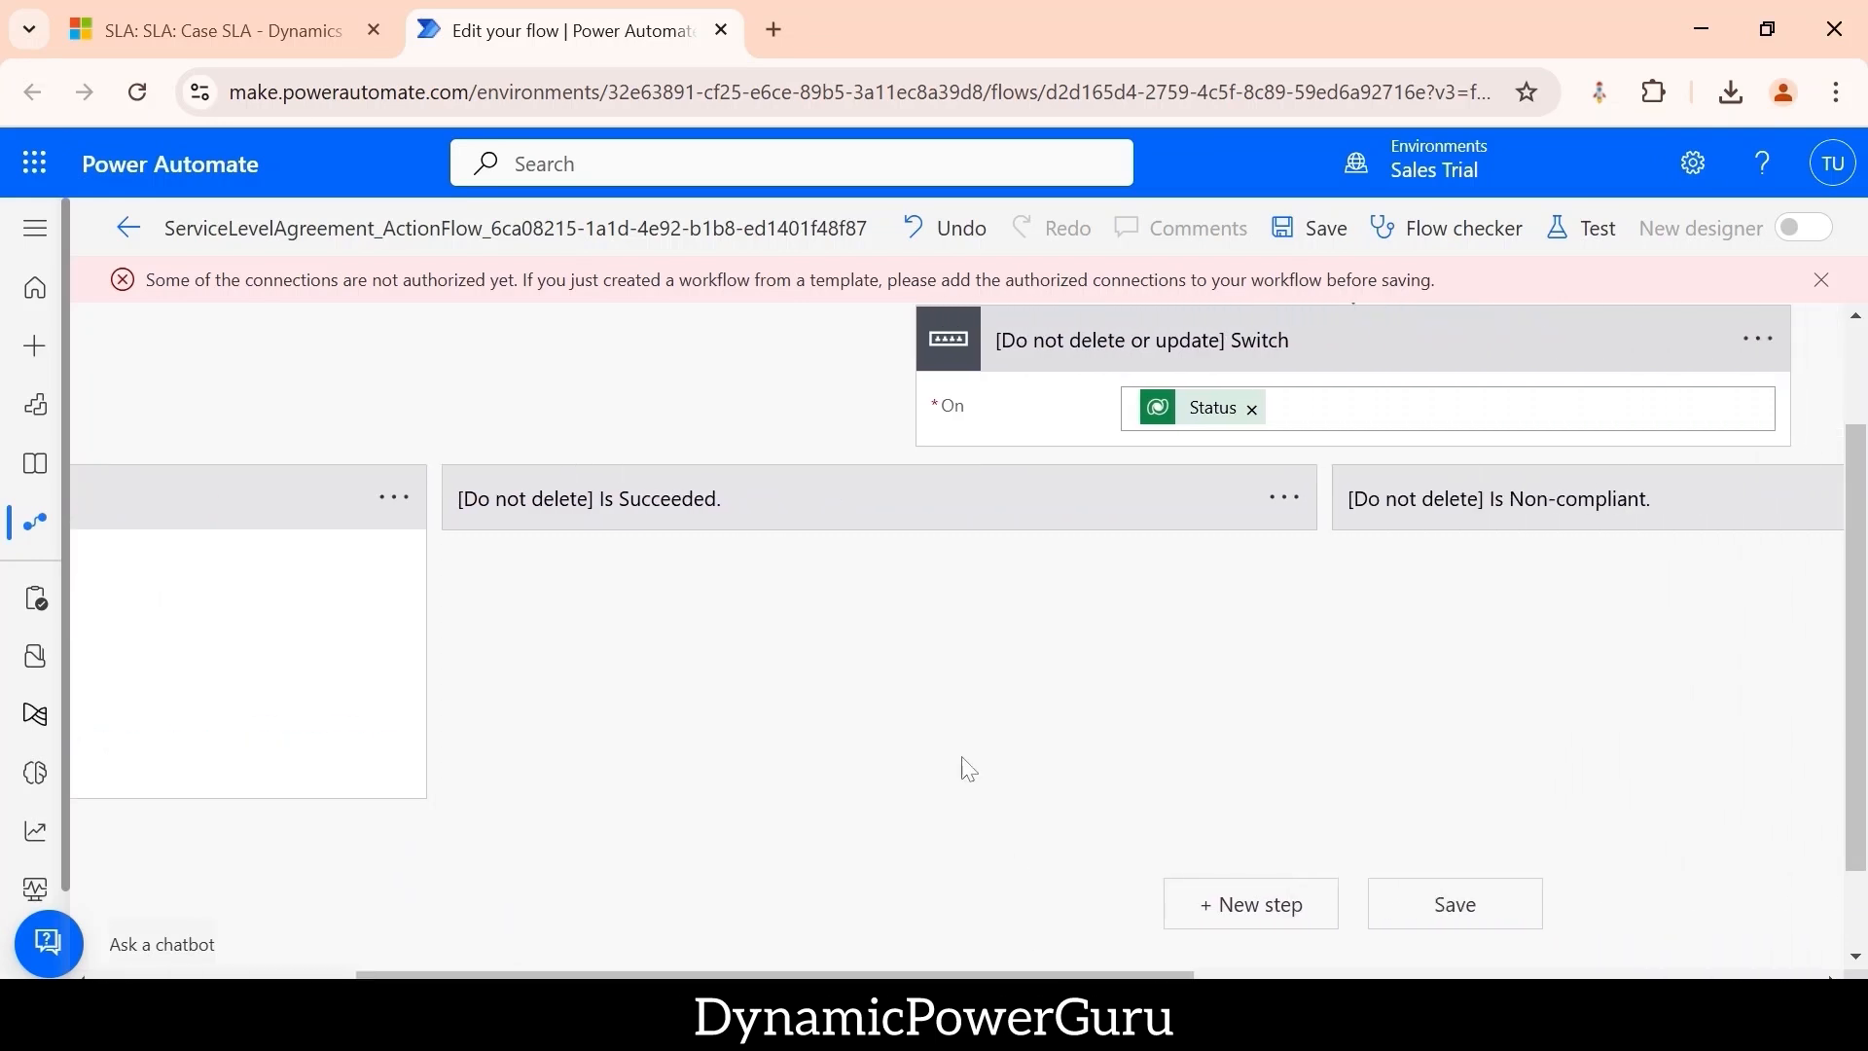
{"action": "left_click", "coordinate": [838, 525]}
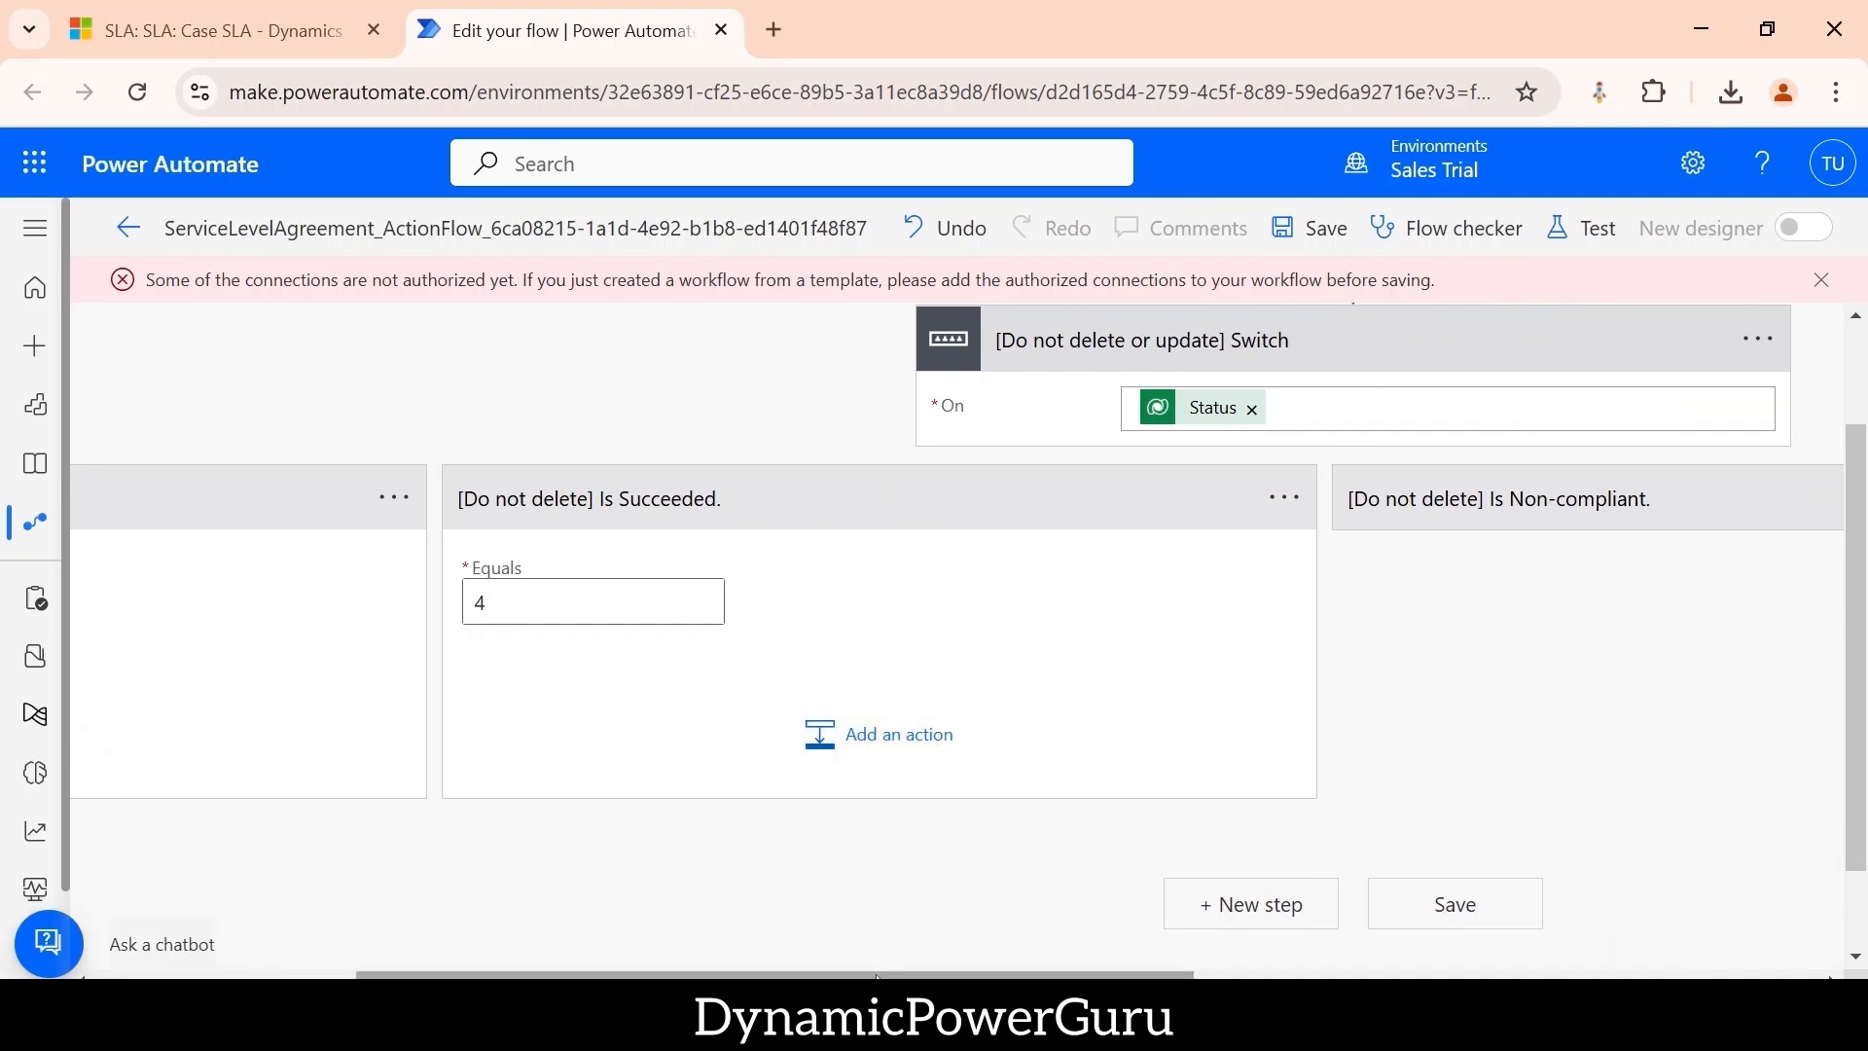
- Expand the Switch's Is Non-compliant case and examine its Equals value
{"action": "left_click_drag", "start_coordinate": [876, 973], "coordinate": [1210, 973]}
{"action": "left_click", "coordinate": [1013, 513]}
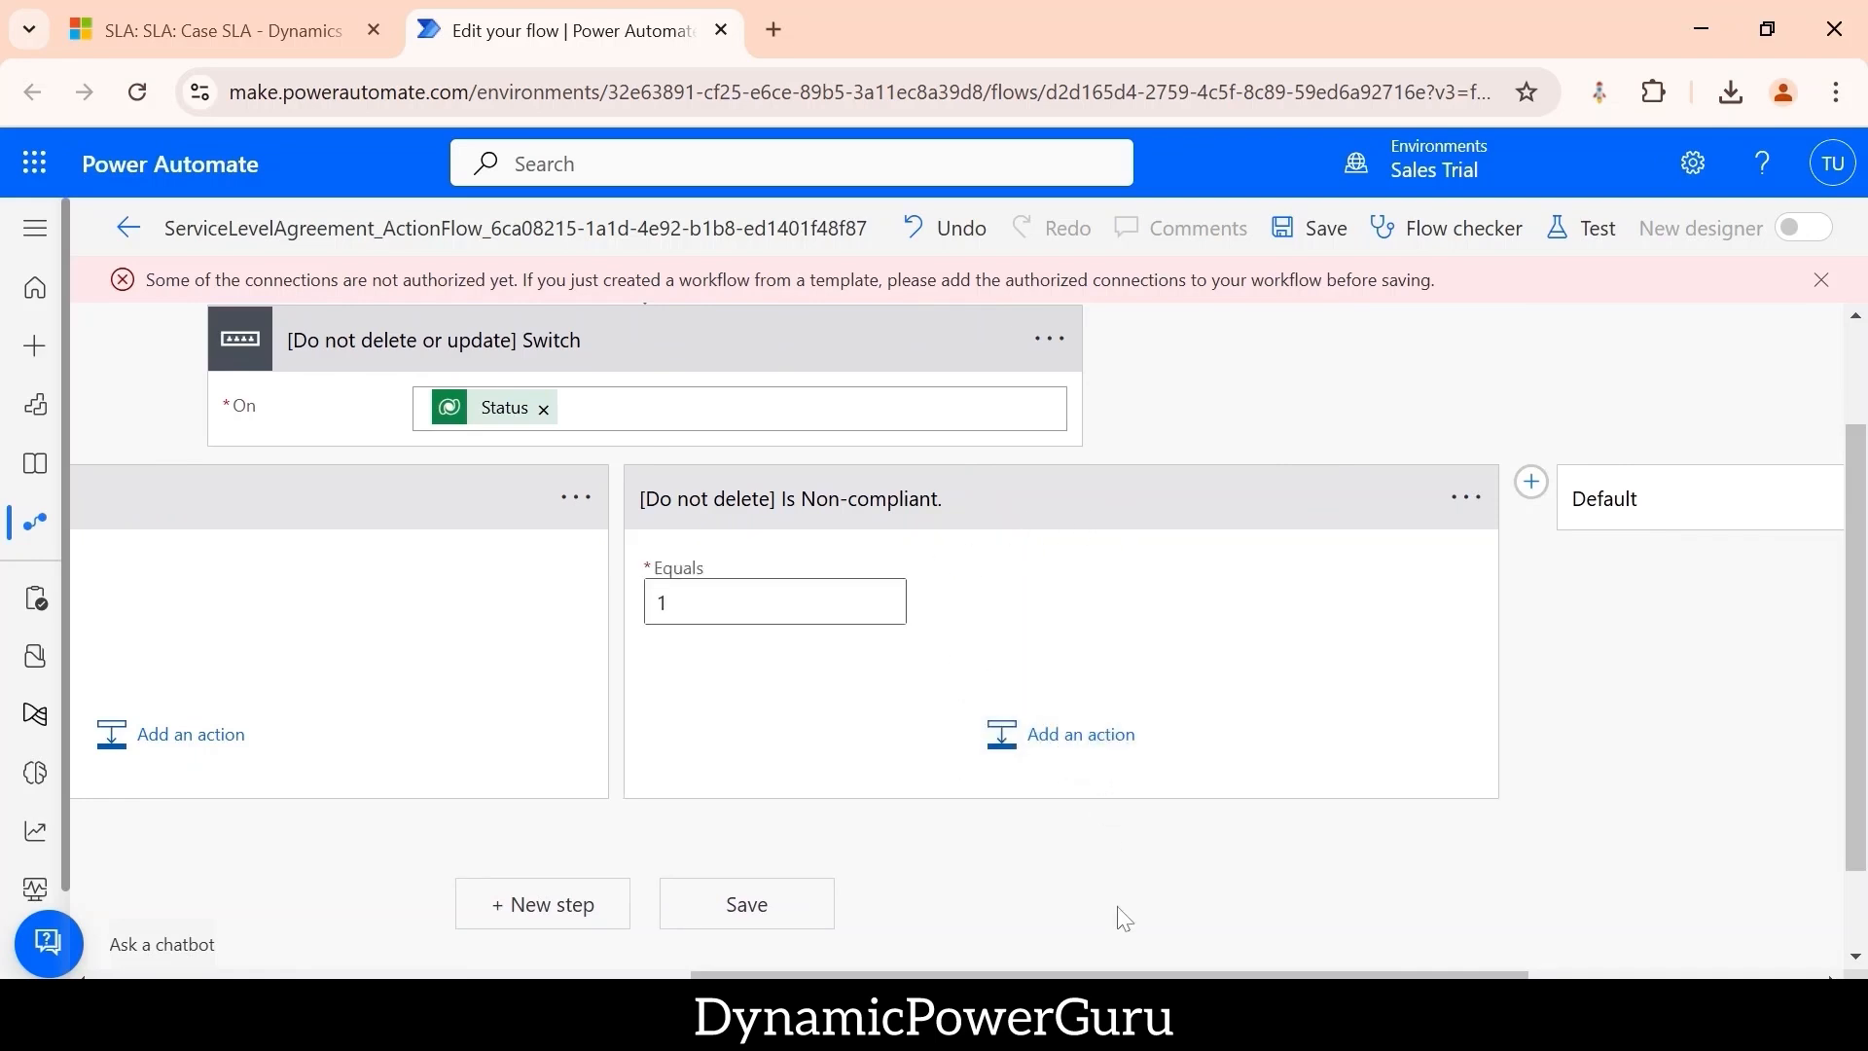
{"action": "left_click_drag", "start_coordinate": [1102, 975], "coordinate": [458, 934]}
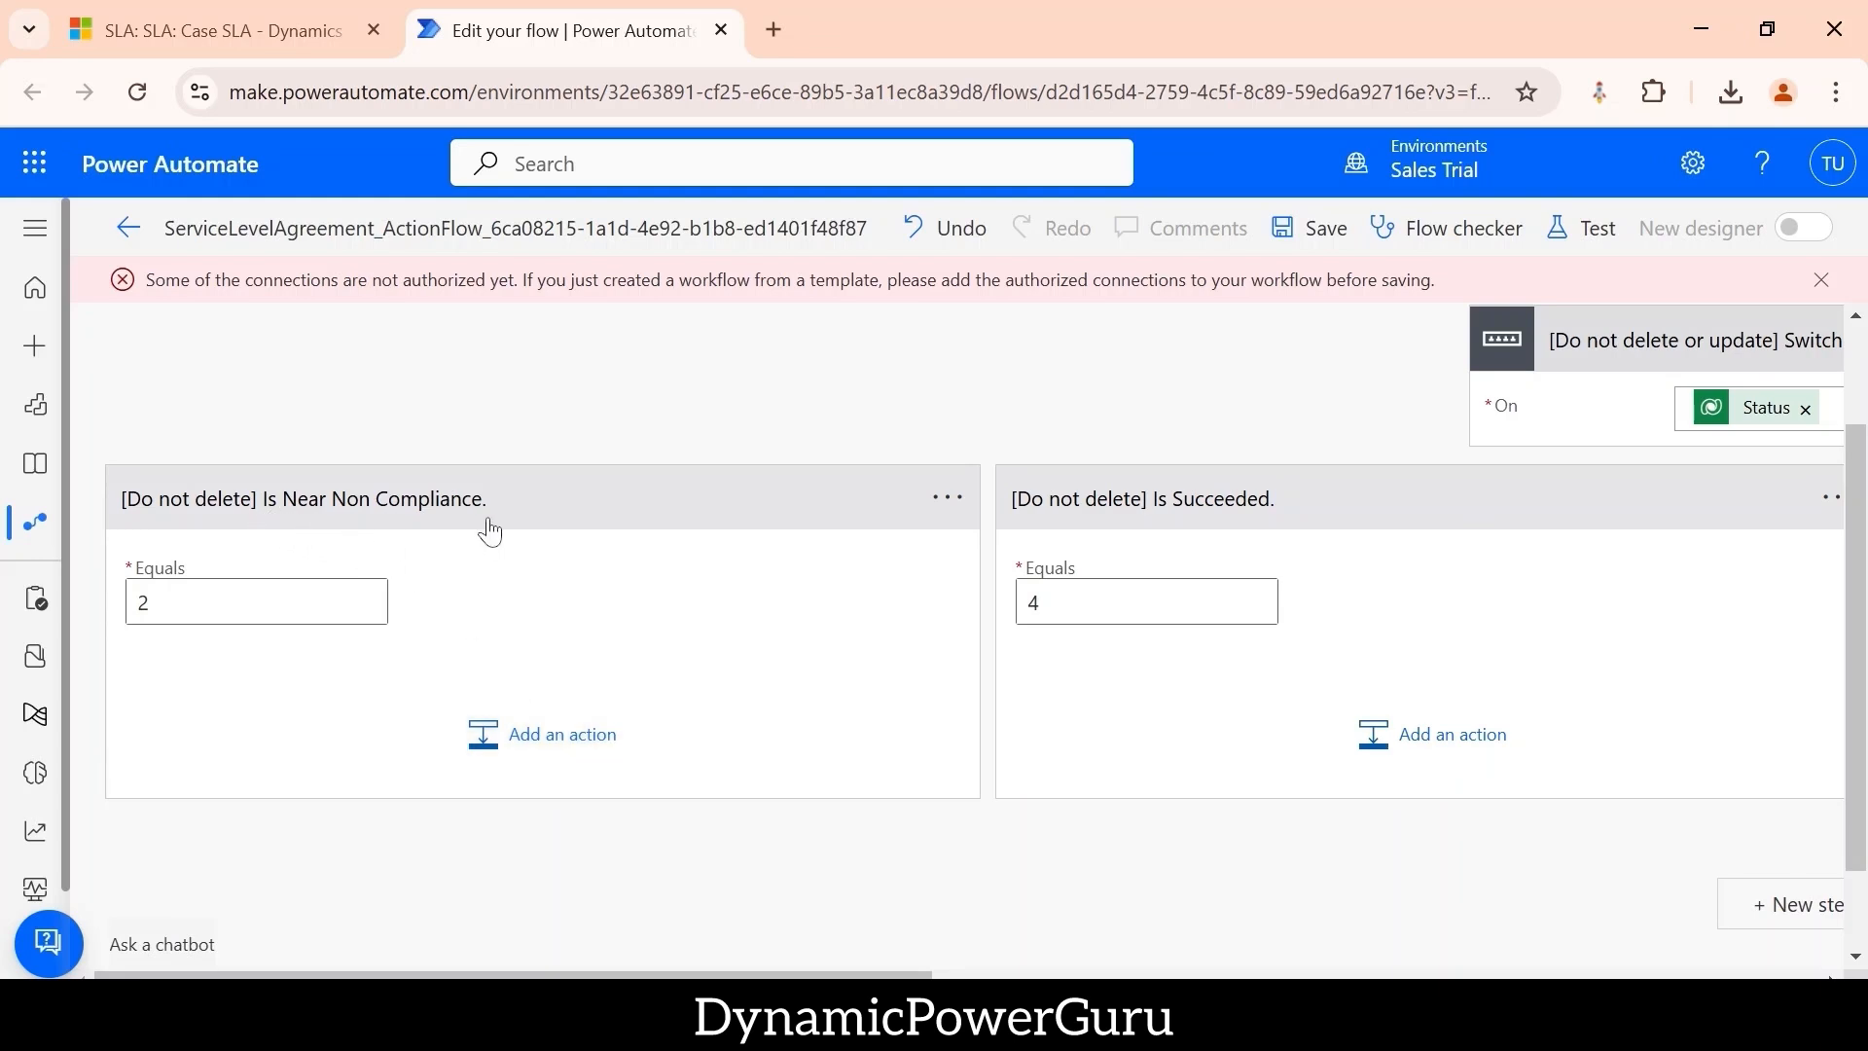
- Add the Microsoft Dataverse Add a new row action to the Is Near Non Compliance case
{"action": "left_click", "coordinate": [554, 746]}
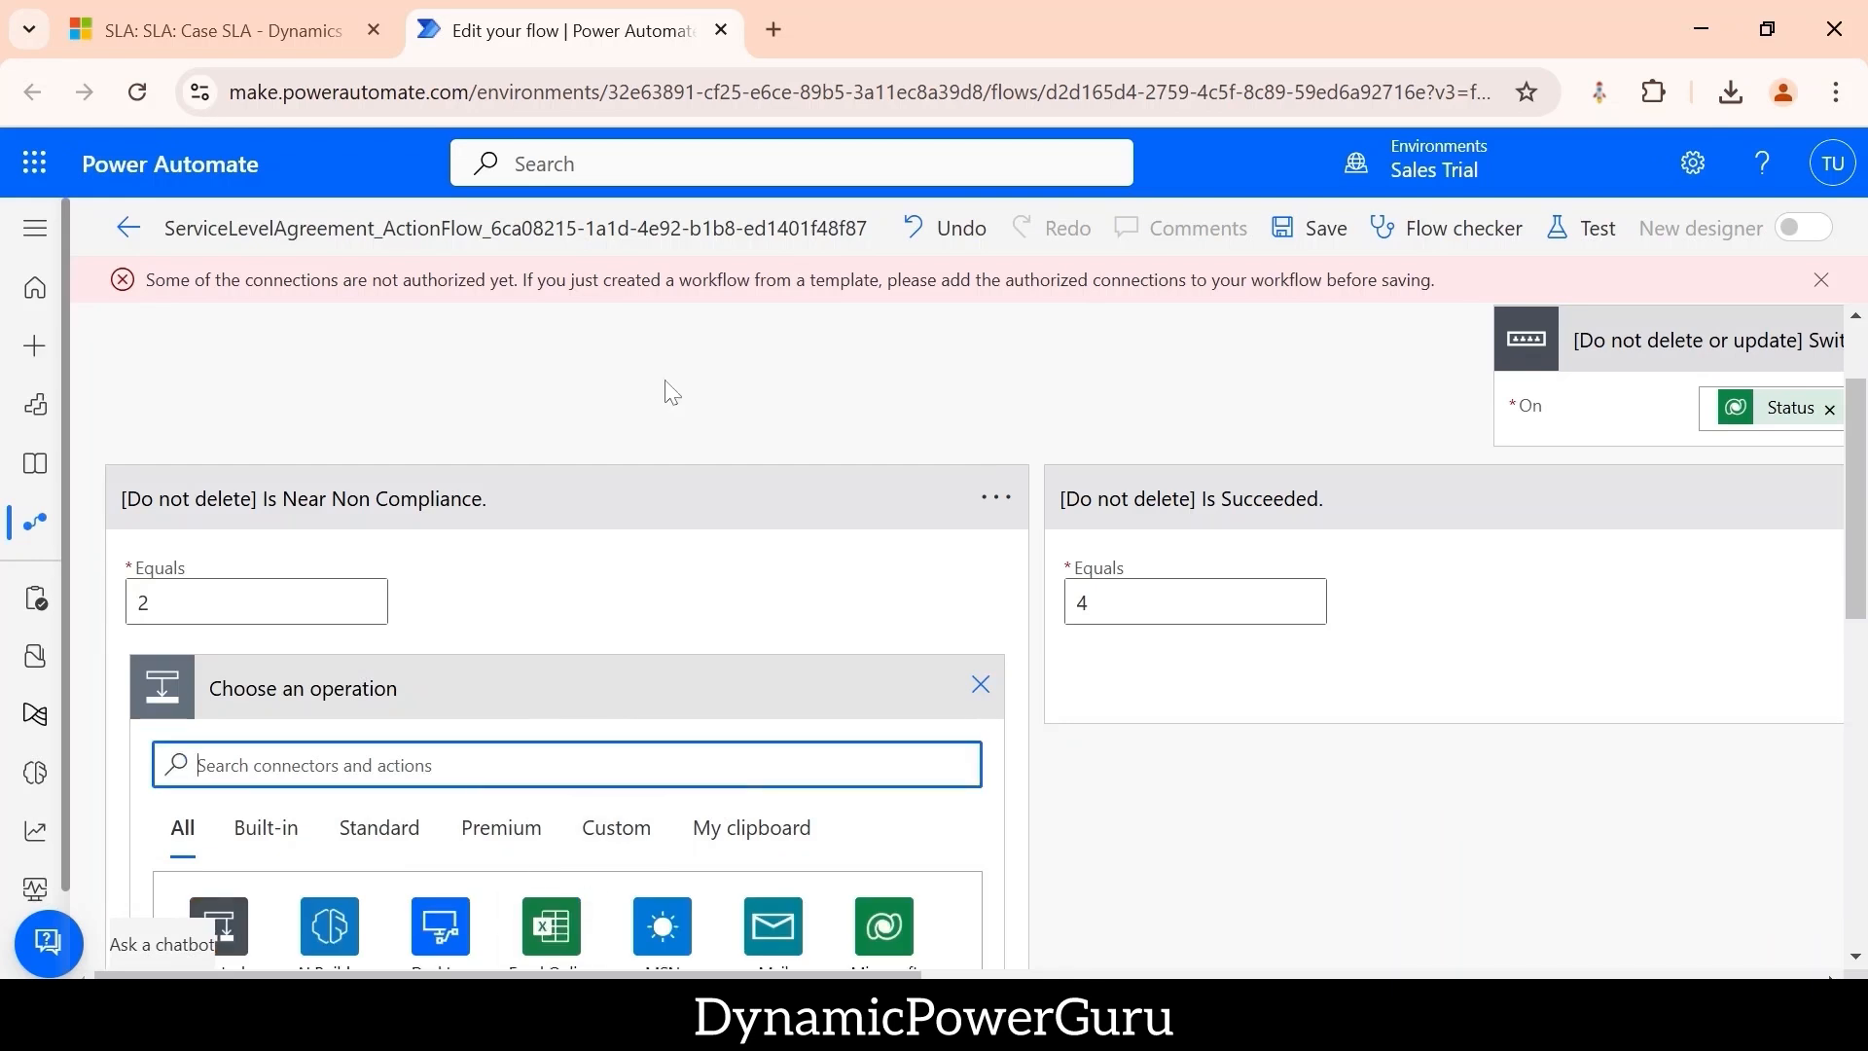
{"action": "scroll", "coordinate": [667, 457], "scroll_direction": "down", "scroll_amount": 3}
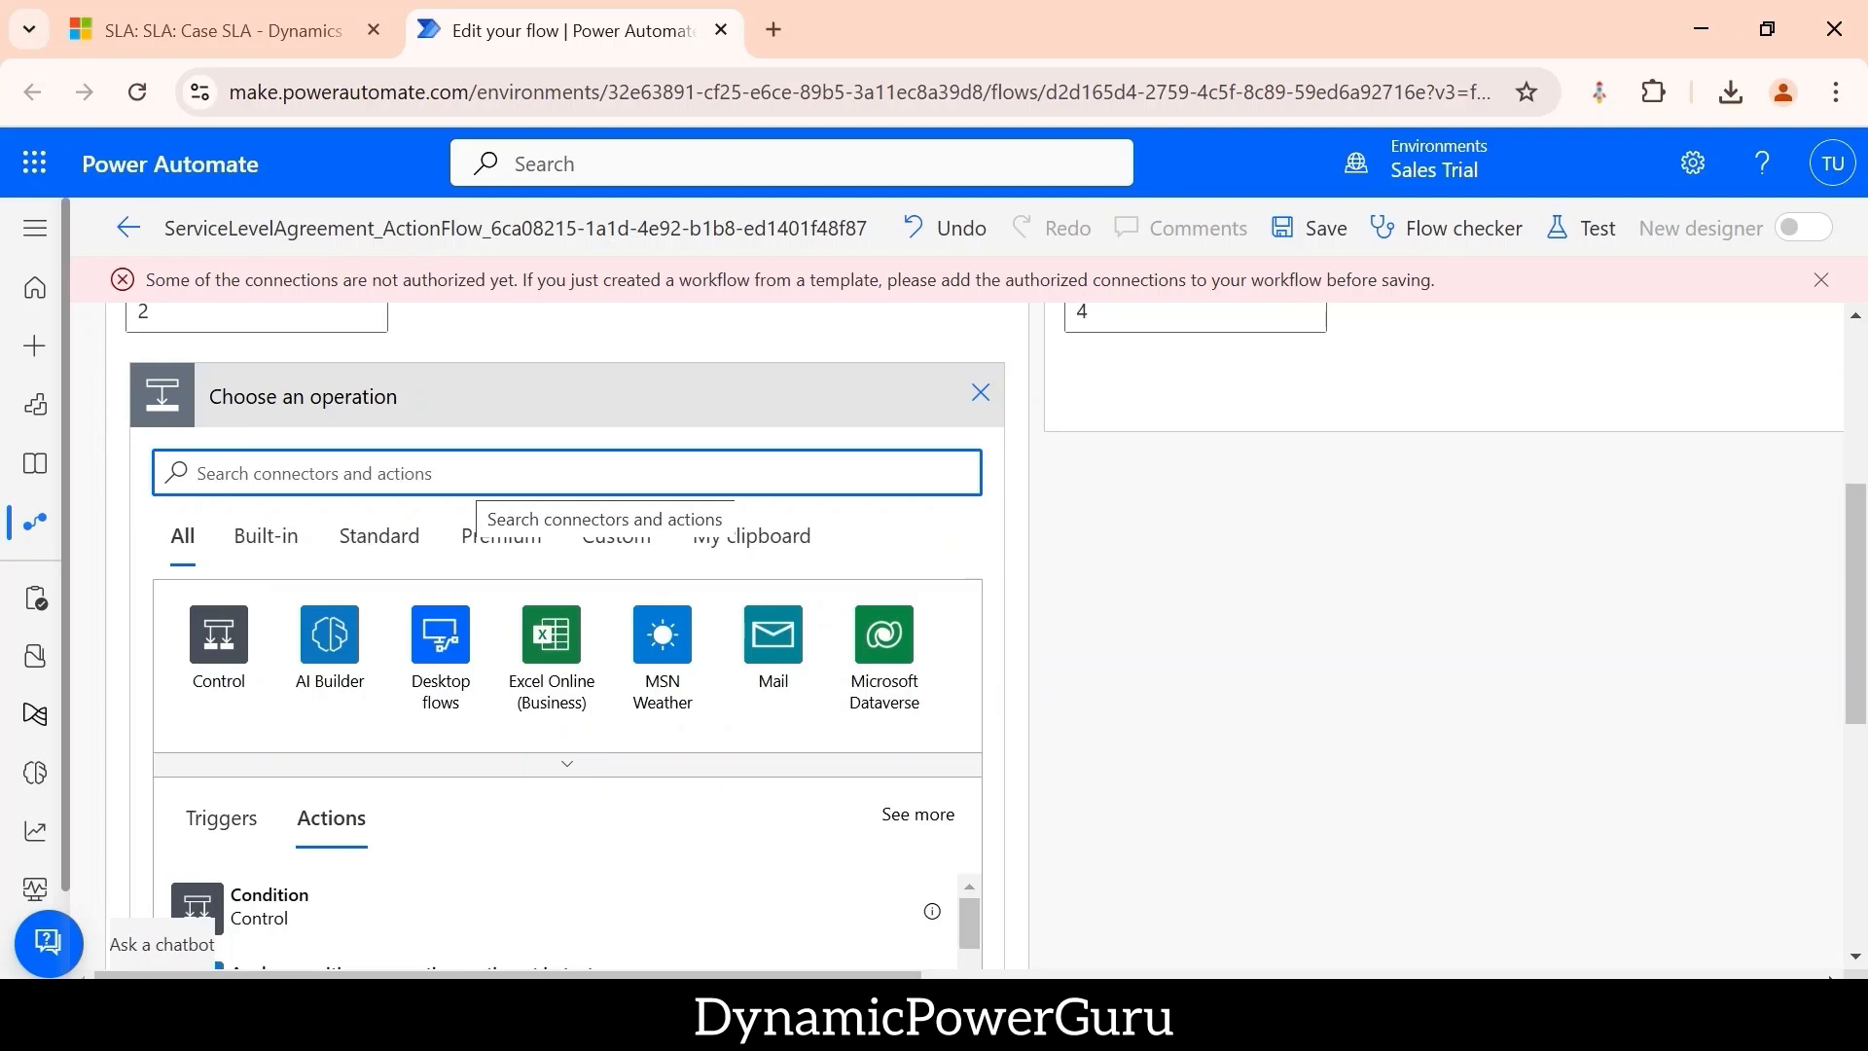
{"action": "type", "text": "cr"}
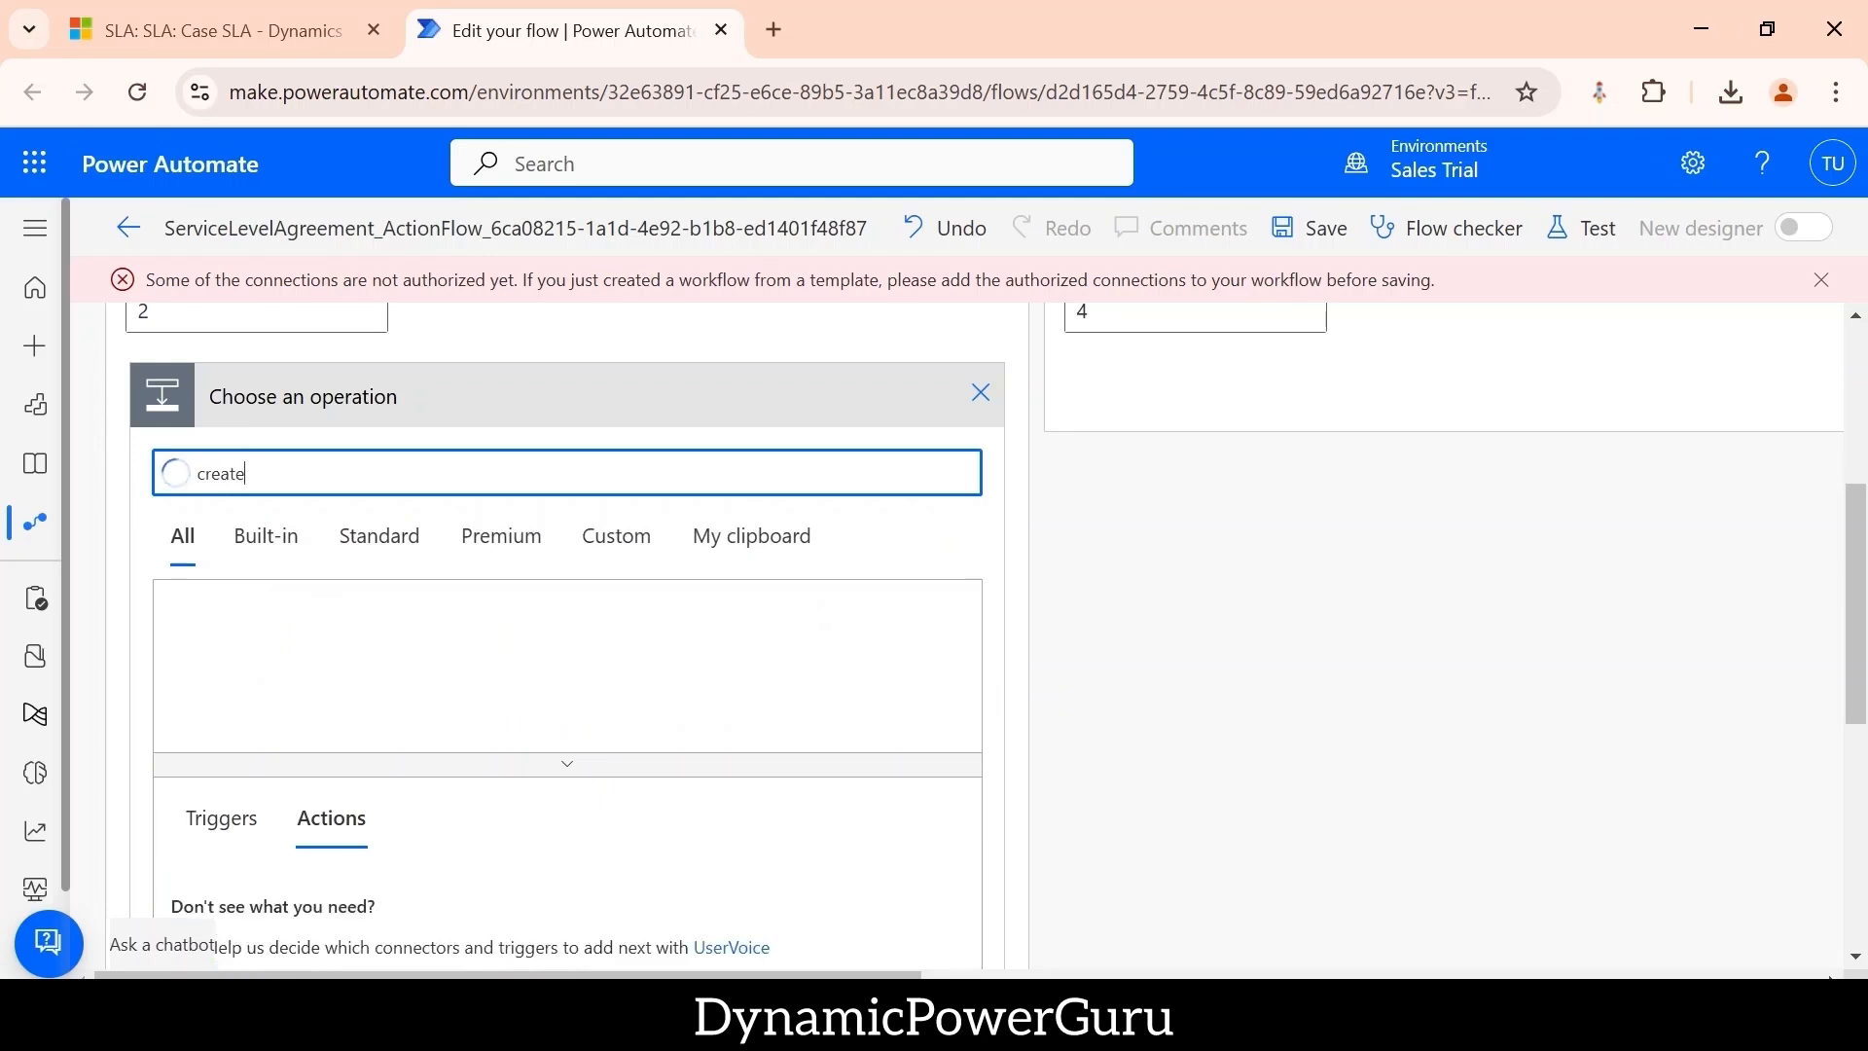
{"action": "type", "text": "eate"}
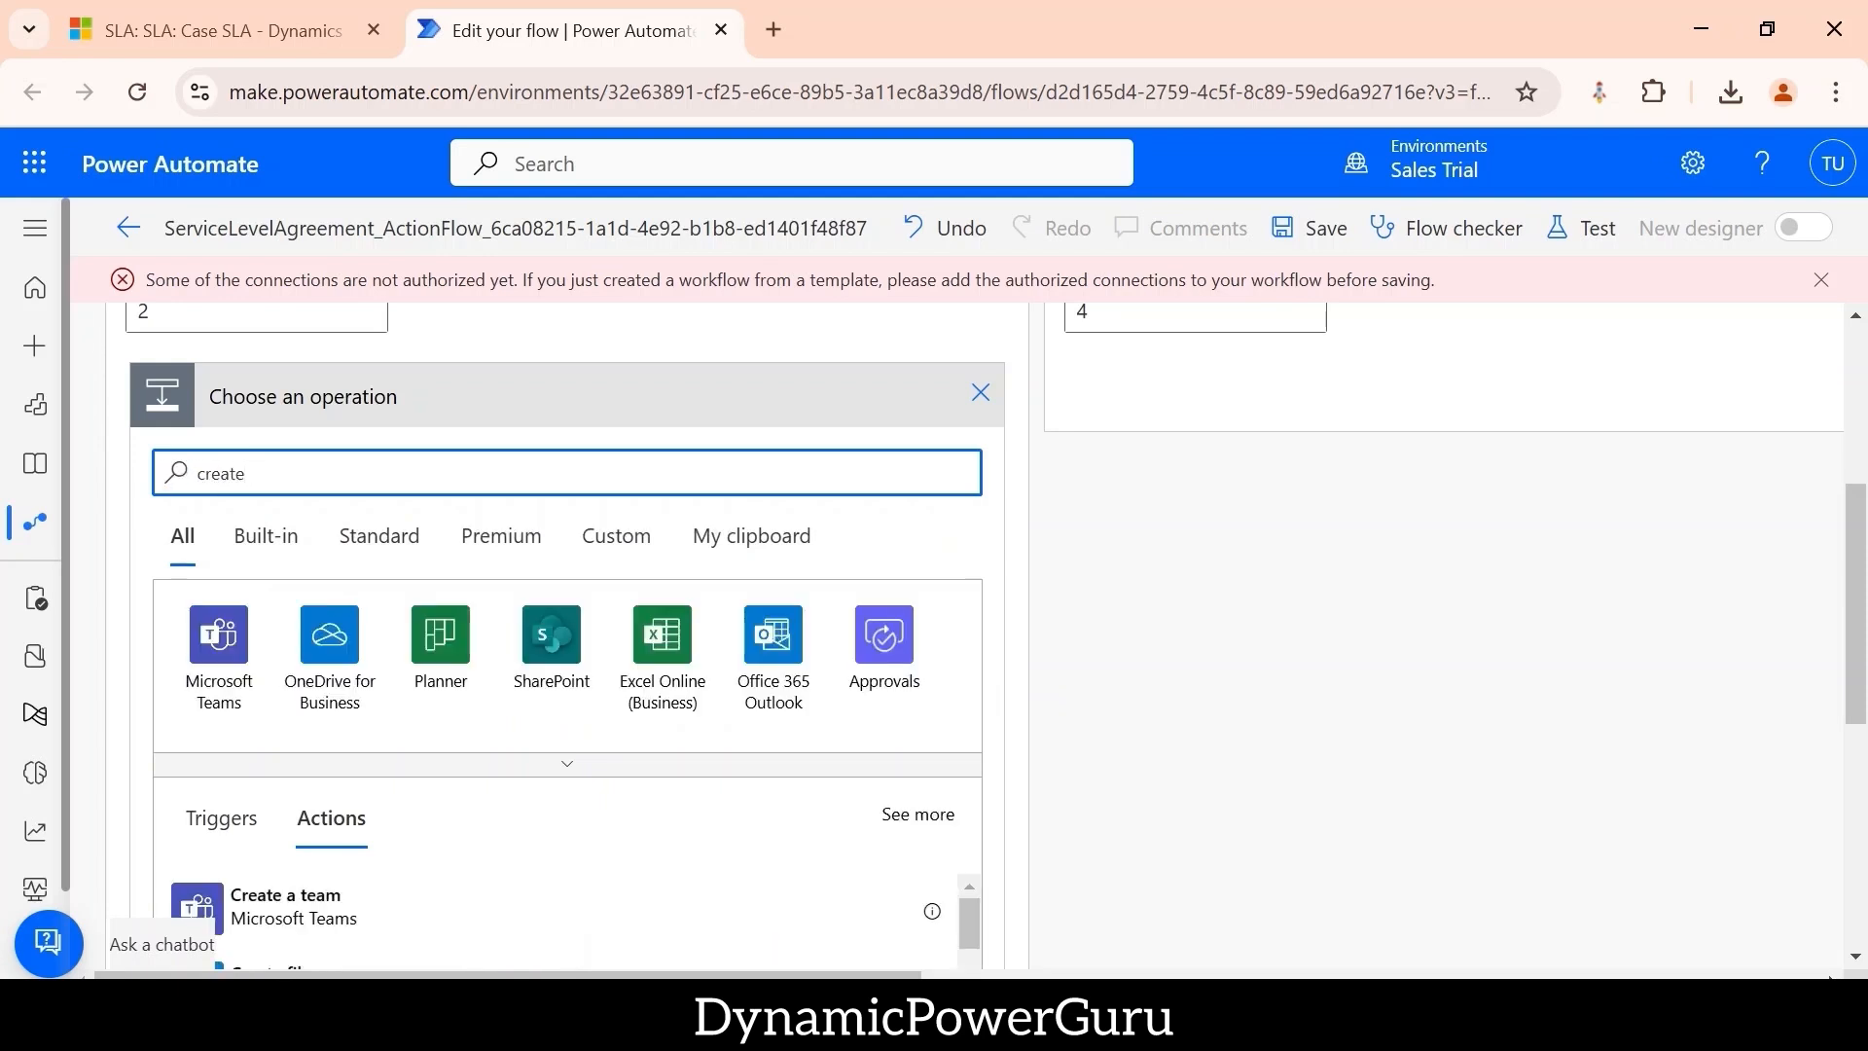
{"action": "key", "text": "BackSpace"}
{"action": "key", "text": "BackSpace"}
{"action": "key", "text": "BackSpace"}
{"action": "key", "text": "BackSpace"}
{"action": "key", "text": "BackSpace"}
{"action": "key", "text": "BackSpace"}
{"action": "key", "text": "BackSpace"}
{"action": "type", "text": "sdd a row"}
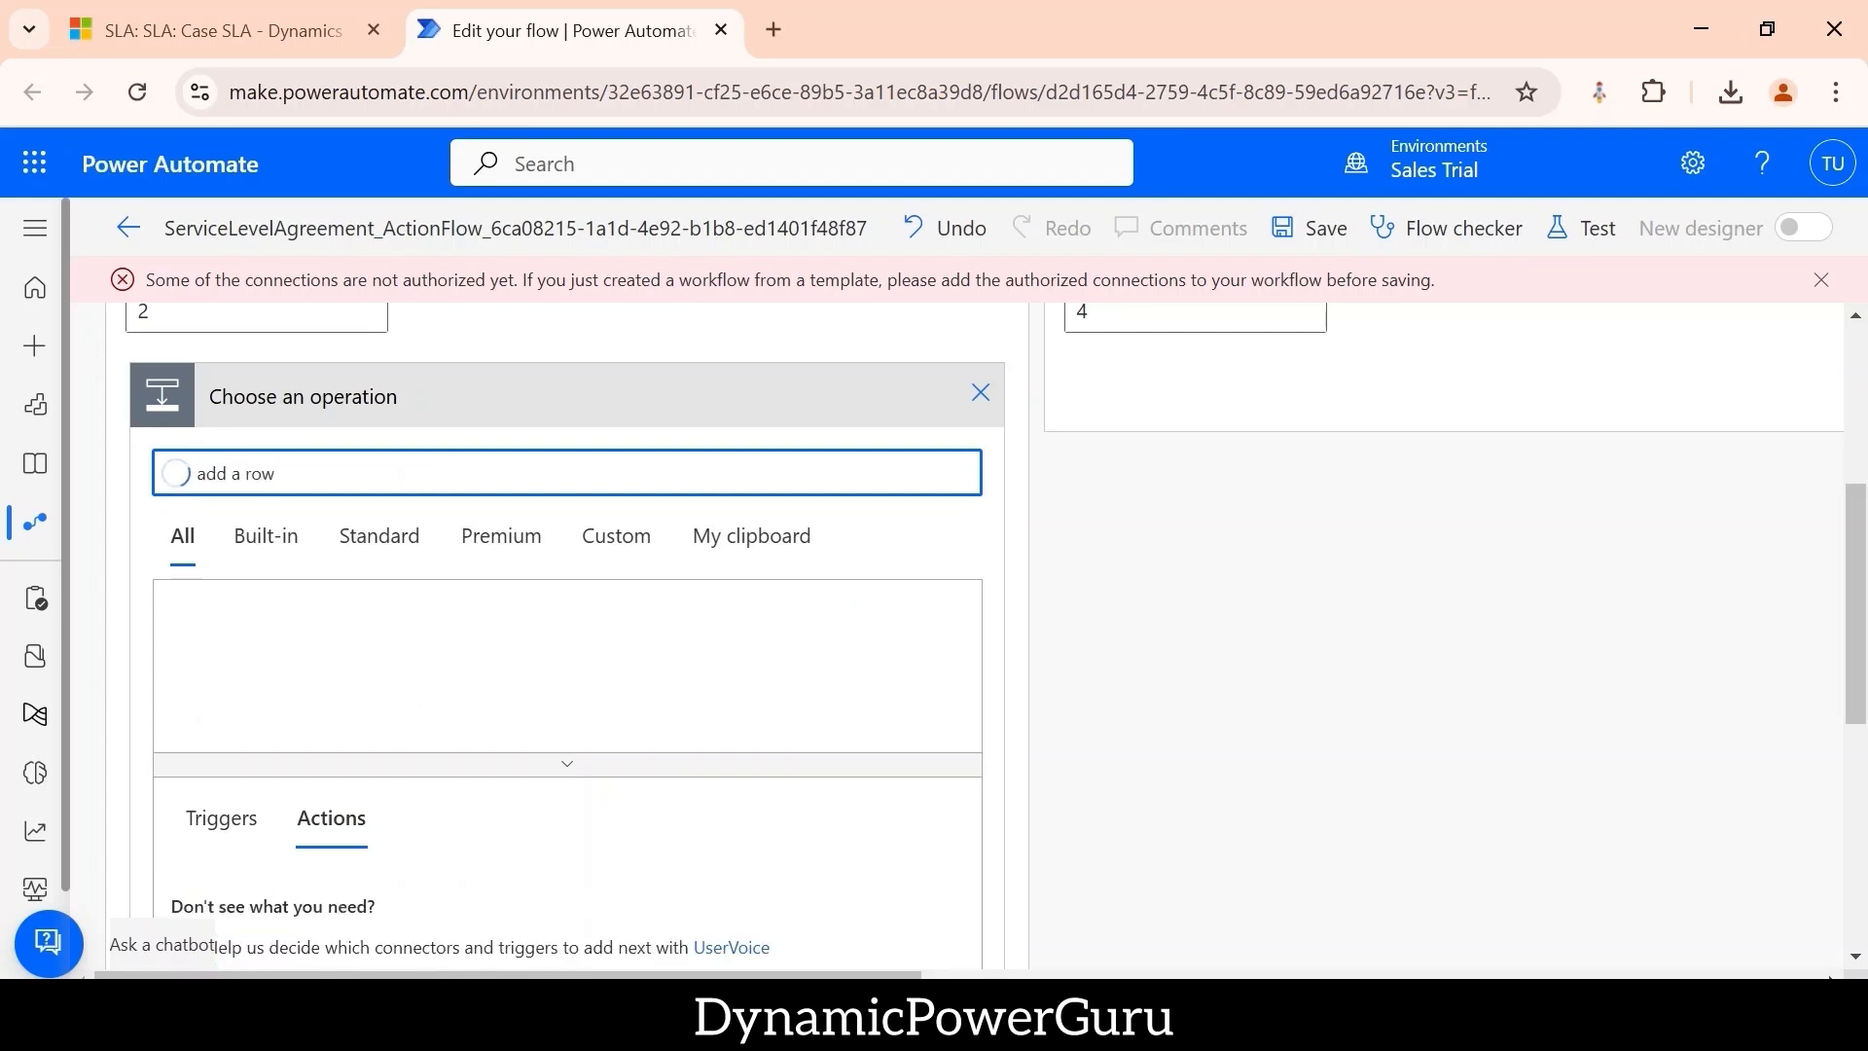
{"action": "scroll", "coordinate": [465, 457], "scroll_direction": "down", "scroll_amount": 1}
{"action": "left_click", "coordinate": [309, 843]}
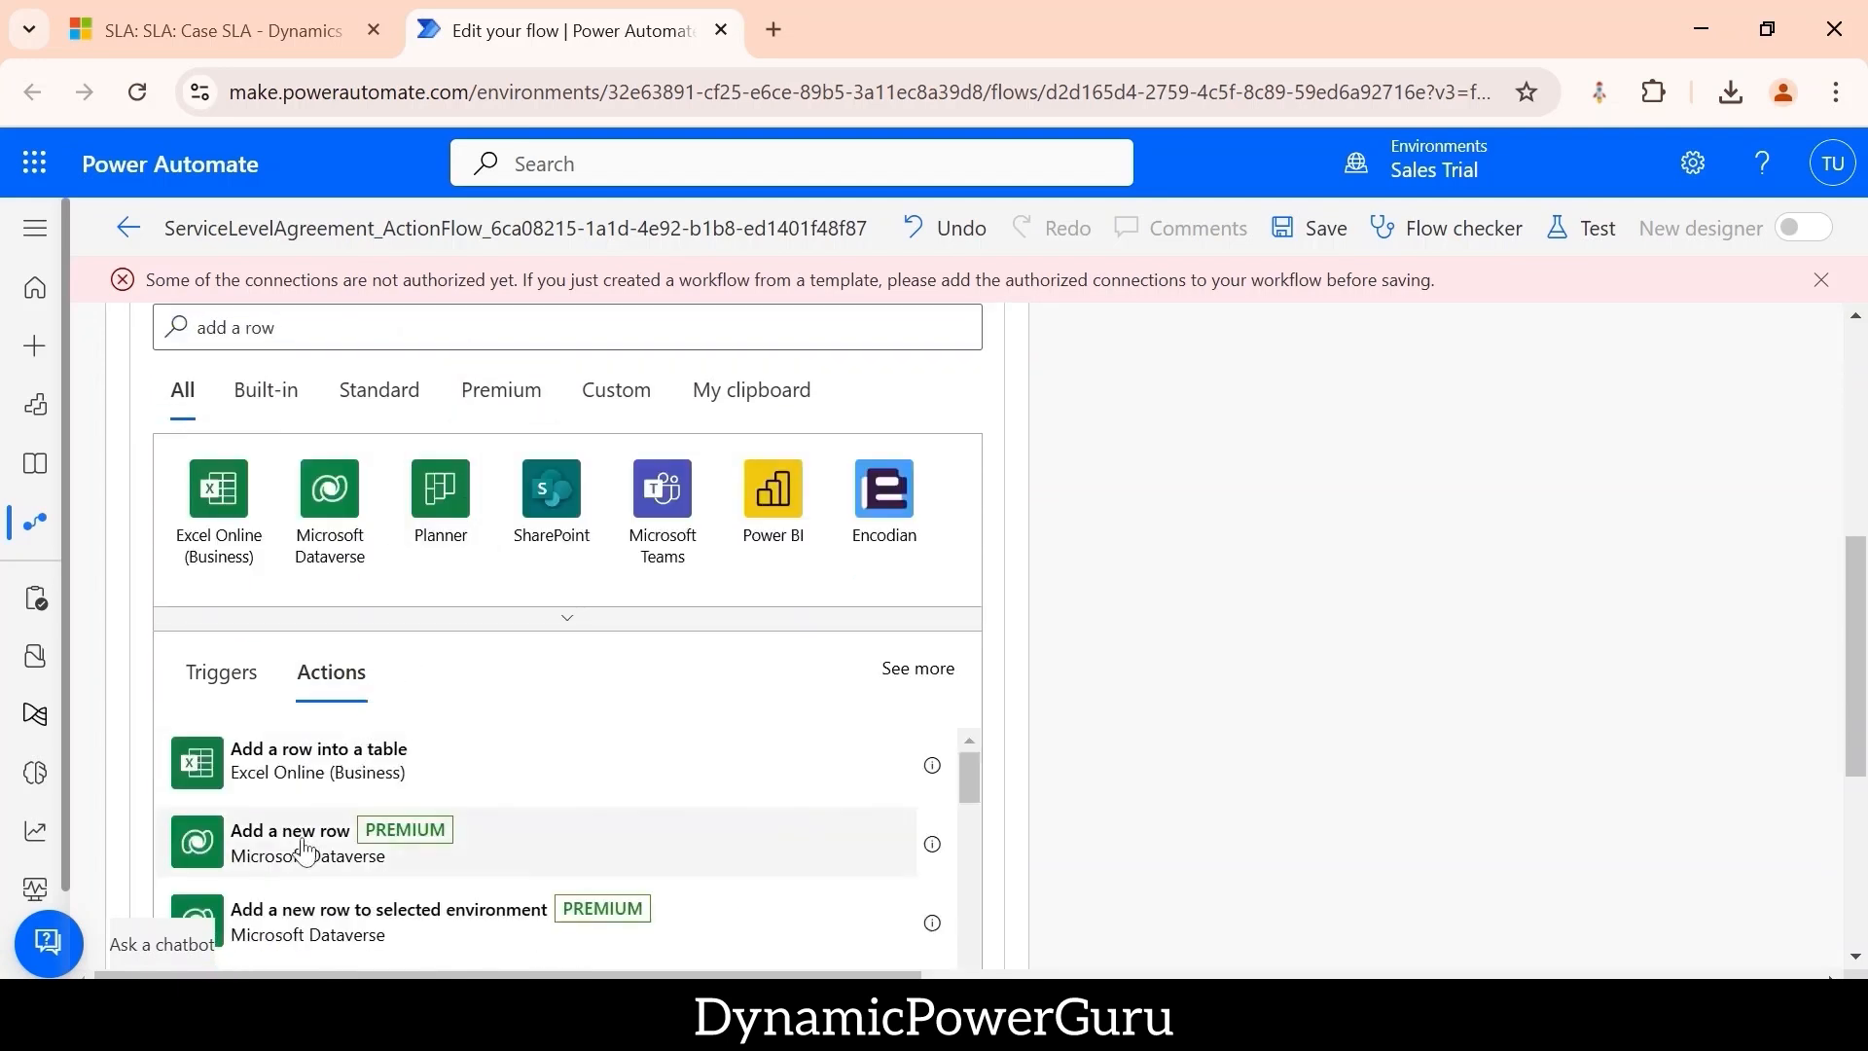
- Set the new row action's table to Email Messages
{"action": "left_click", "coordinate": [642, 595]}
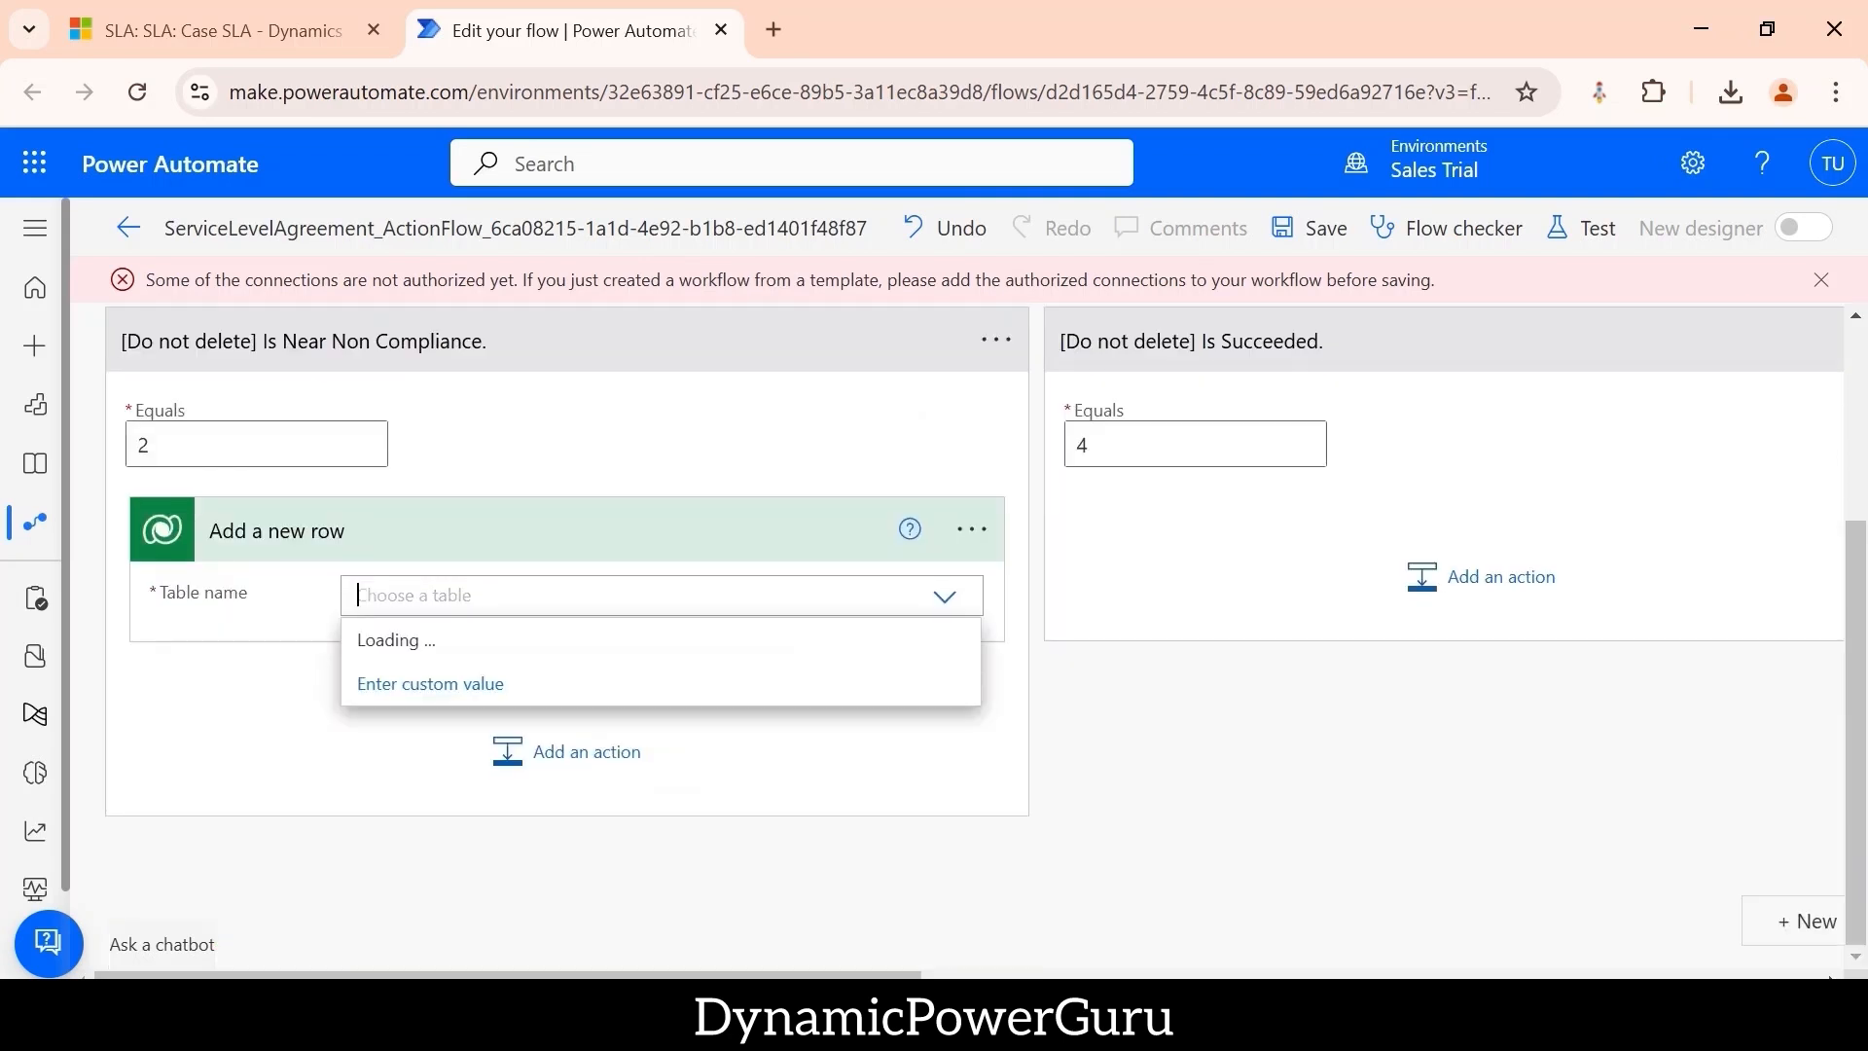
{"action": "type", "text": "me"}
{"action": "key", "text": "BackSpace"}
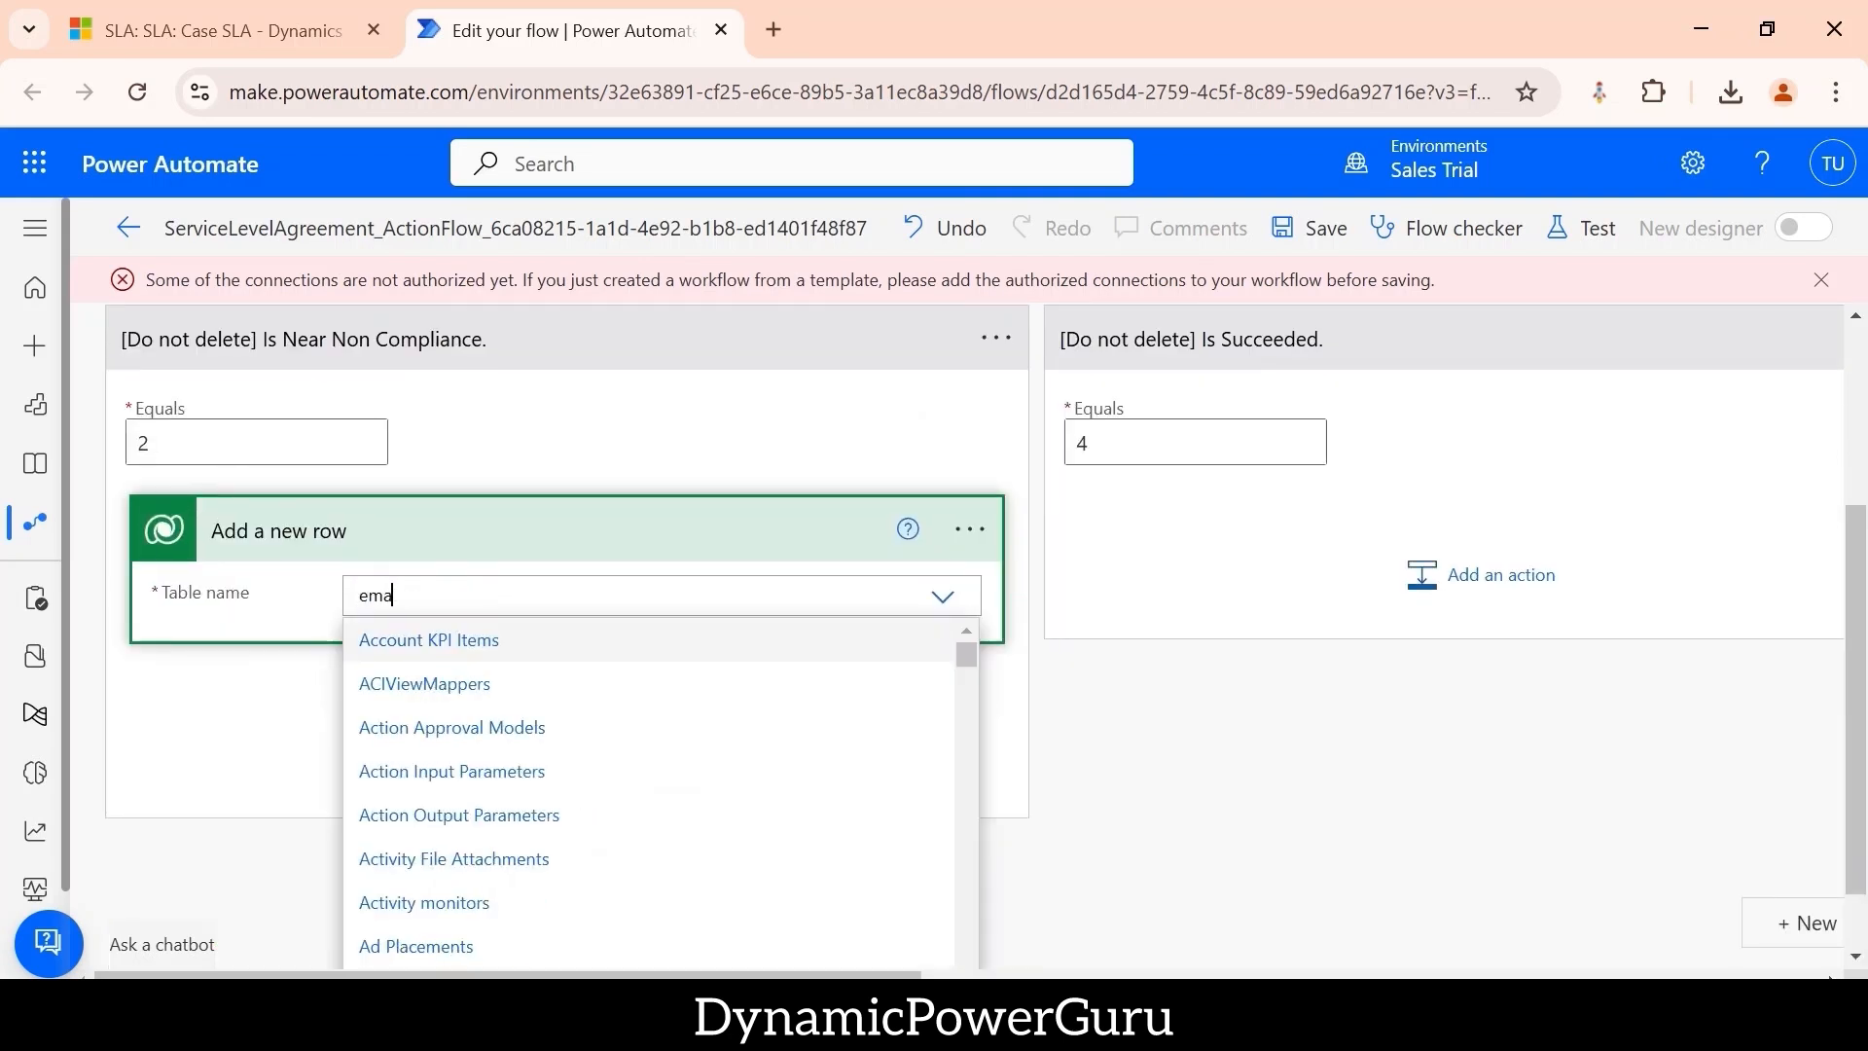
{"action": "type", "text": "ail mes"}
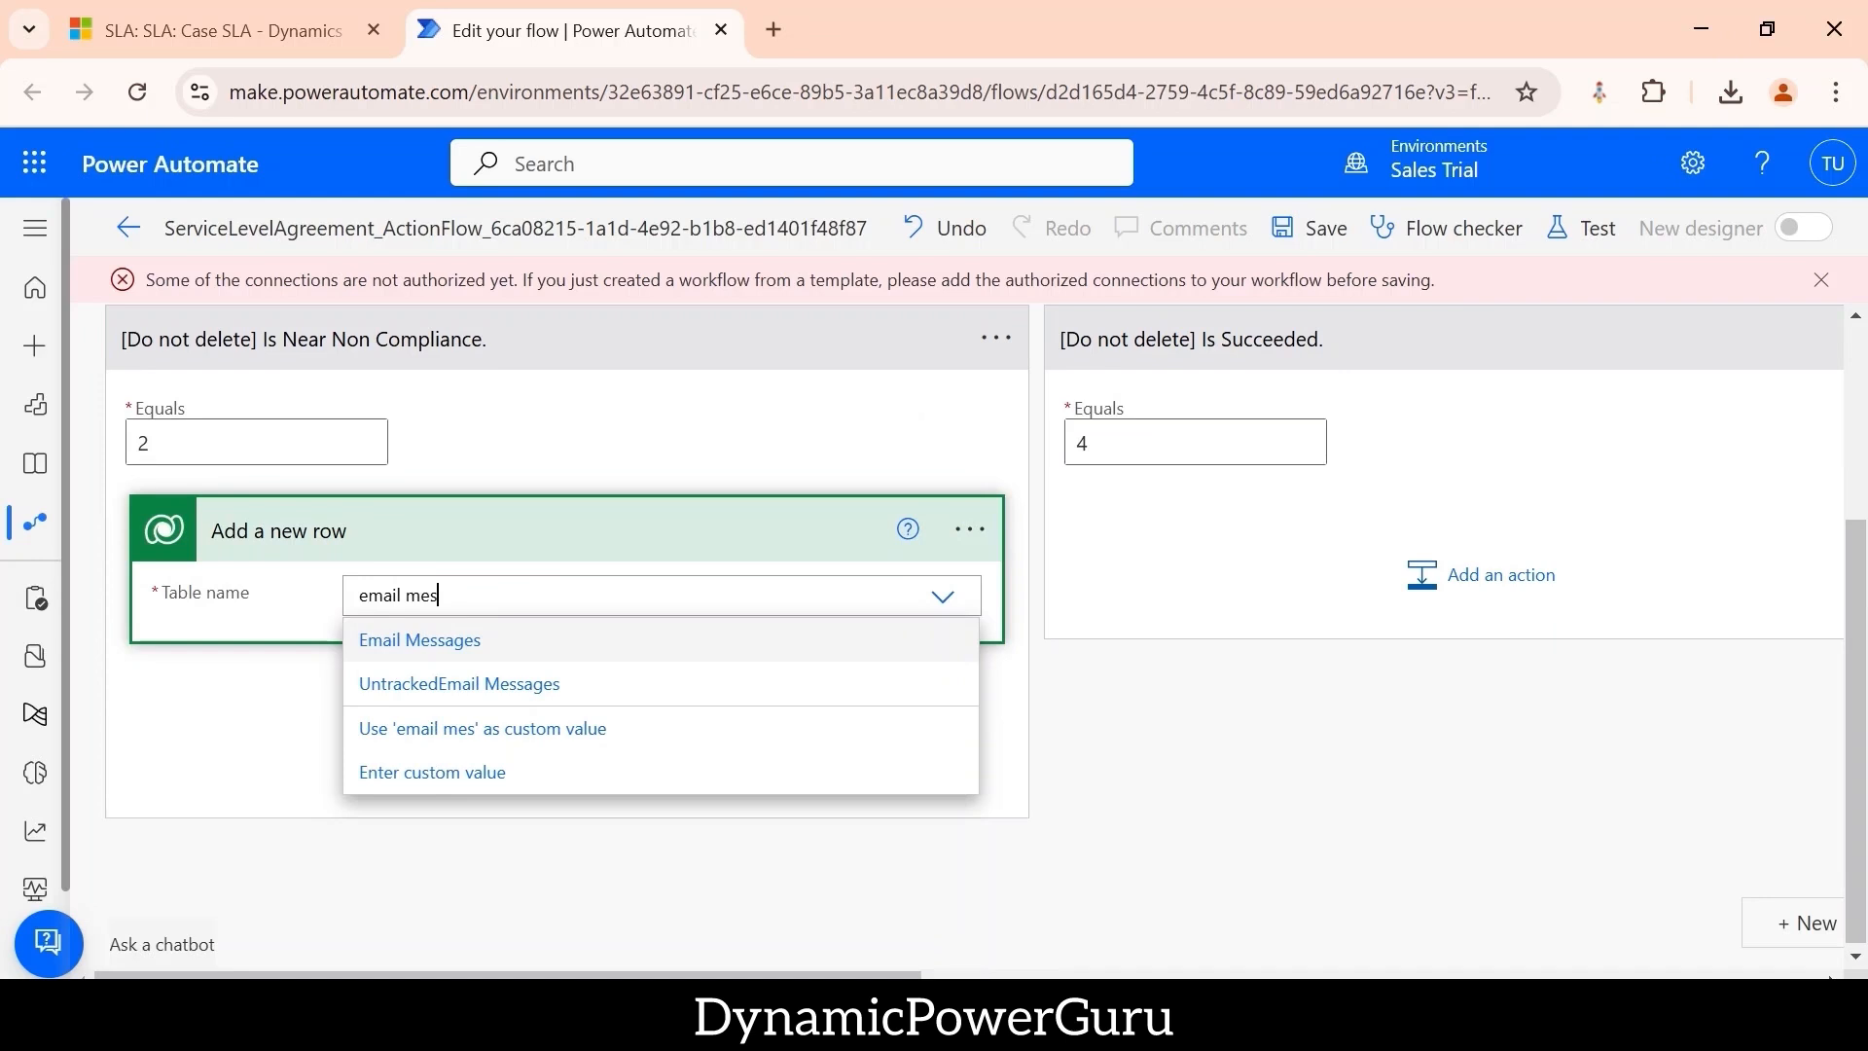
{"action": "left_click", "coordinate": [476, 650]}
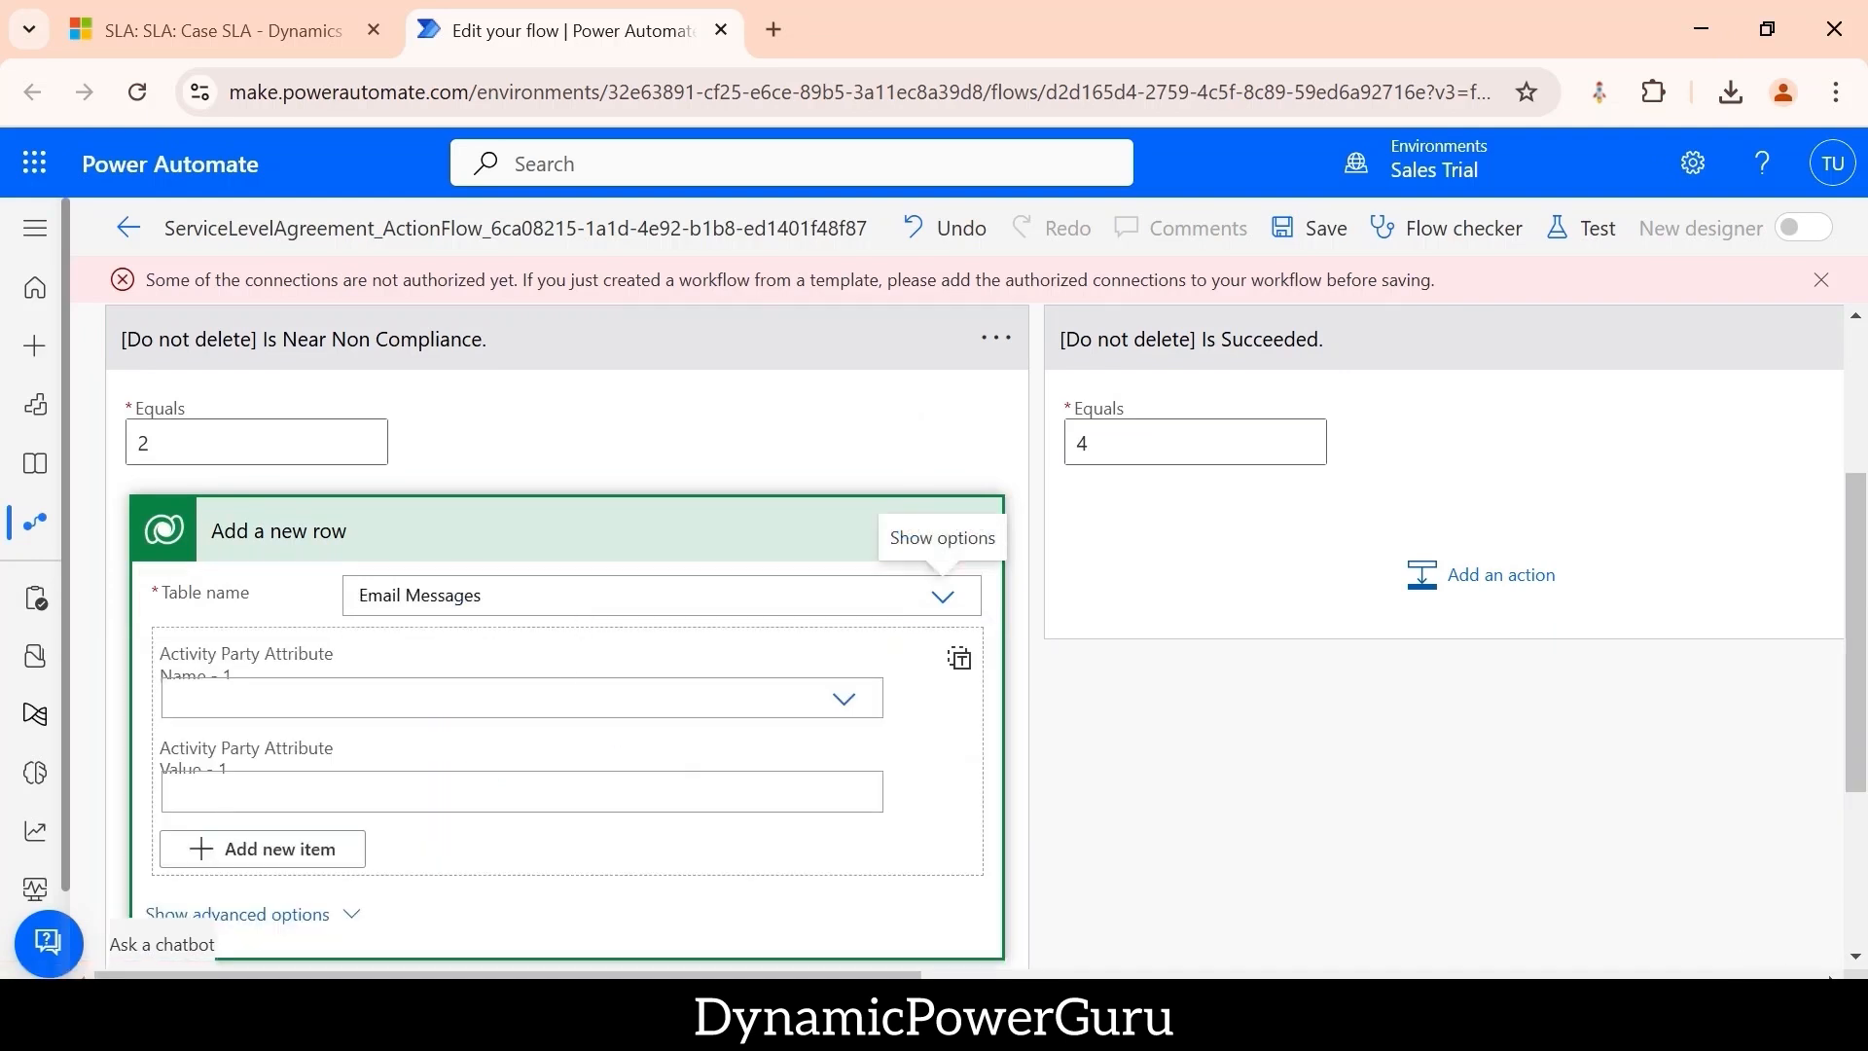
- Set the first activity party to From with the value systemusers(), inserting the dynamic Created By (Value) inside the parentheses
{"action": "left_click", "coordinate": [370, 710]}
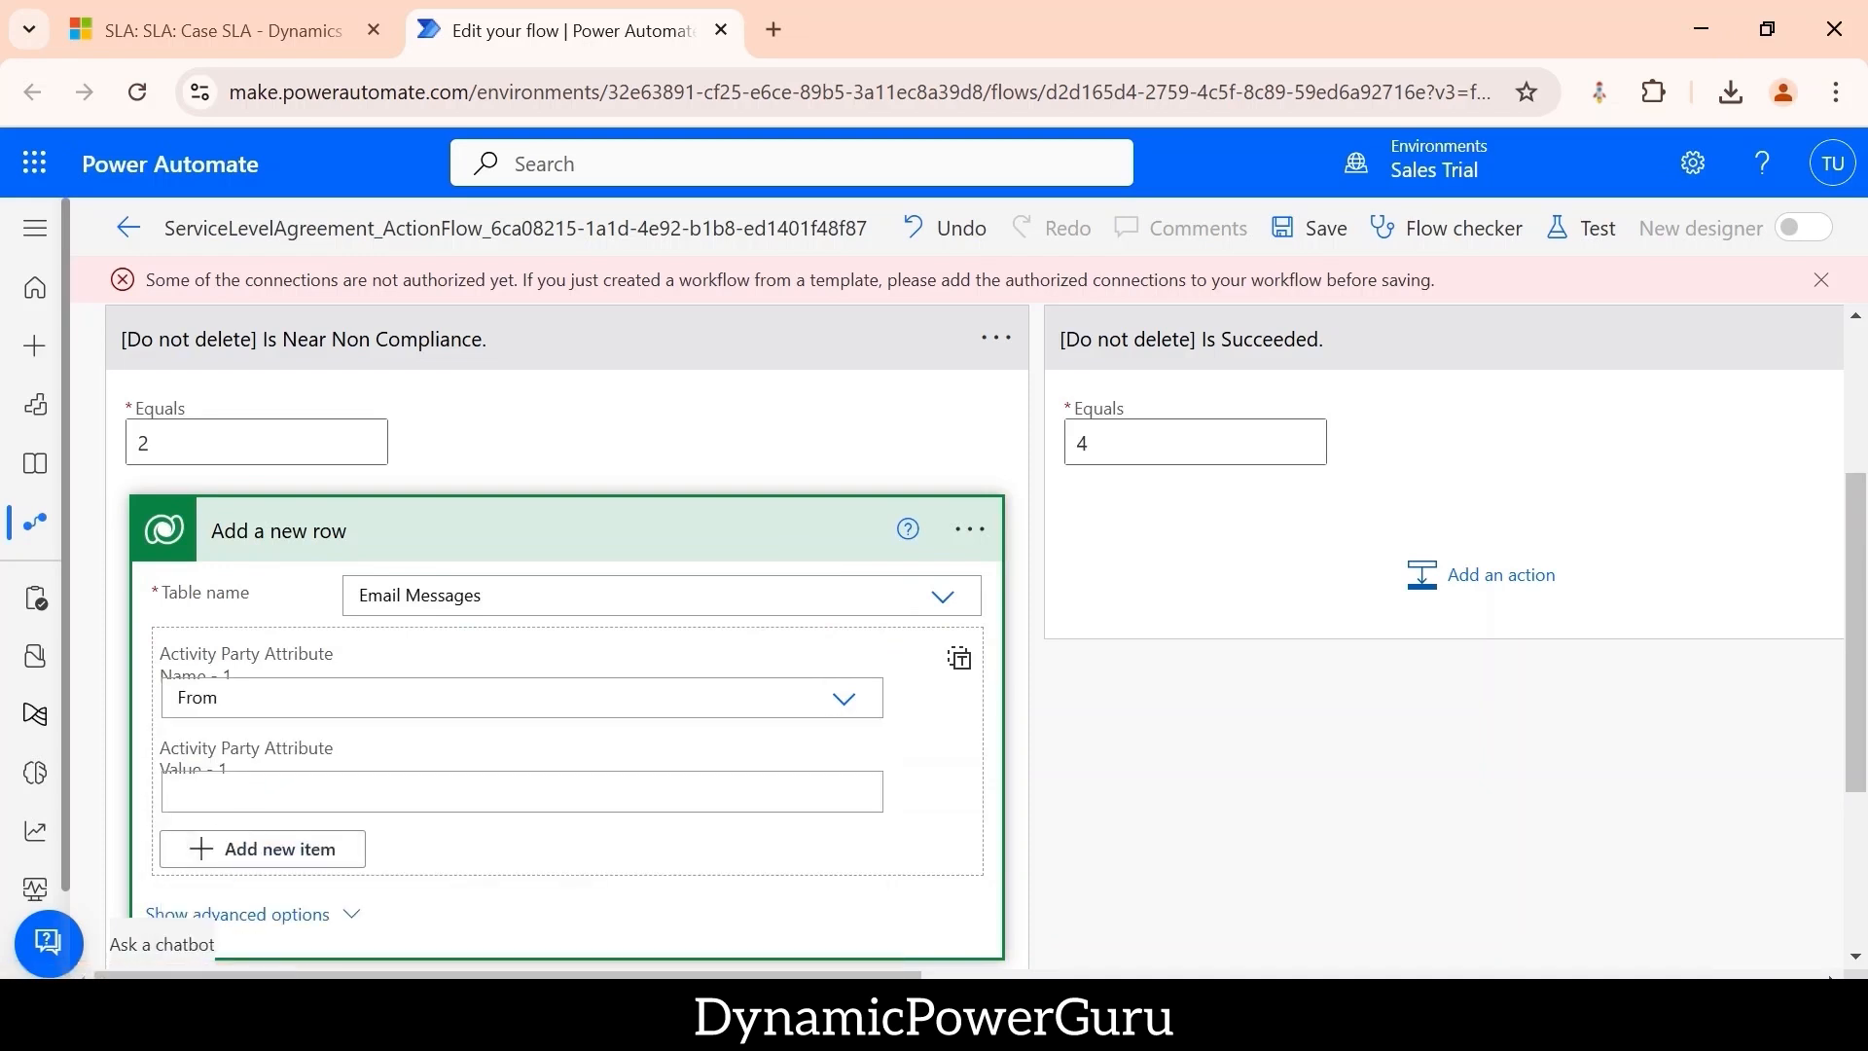
{"action": "left_click", "coordinate": [389, 792]}
{"action": "type", "text": "sys"}
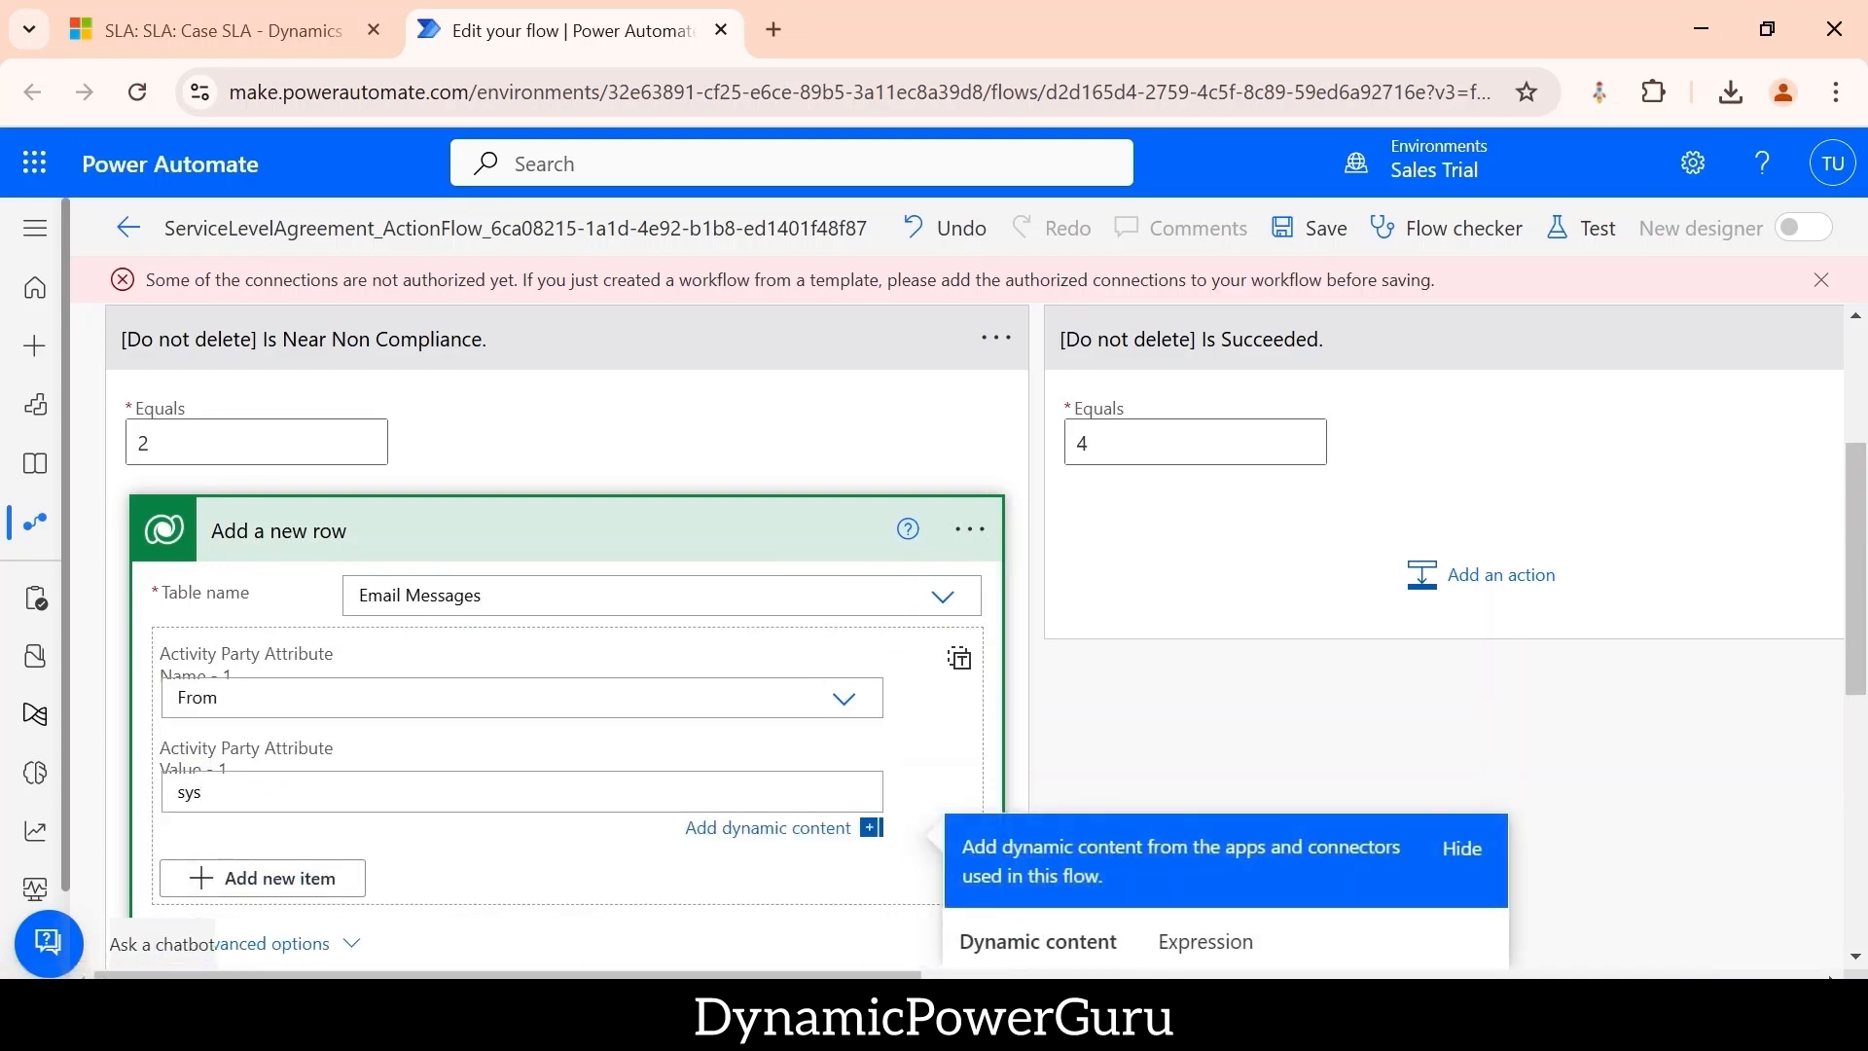
{"action": "type", "text": "temusers()"}
{"action": "scroll", "coordinate": [611, 353], "scroll_direction": "down", "scroll_amount": 3}
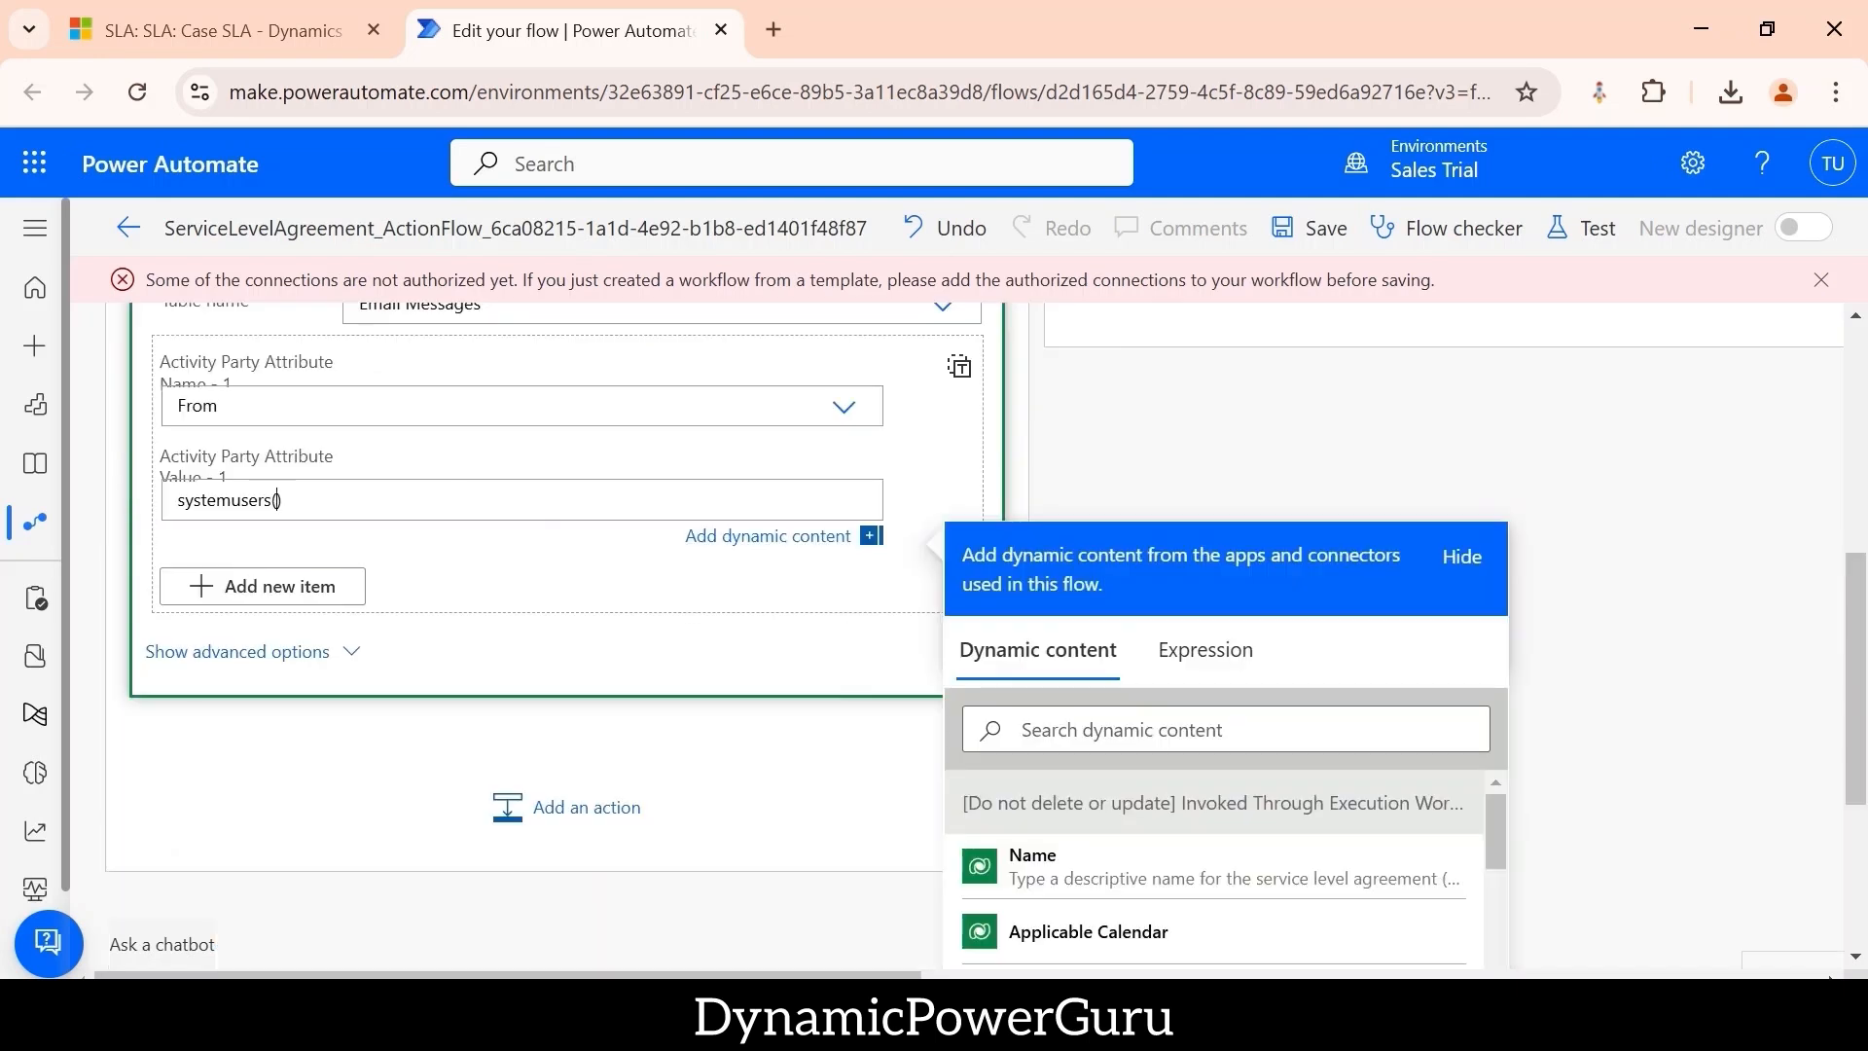
{"action": "scroll", "coordinate": [1038, 657], "scroll_direction": "down", "scroll_amount": 1}
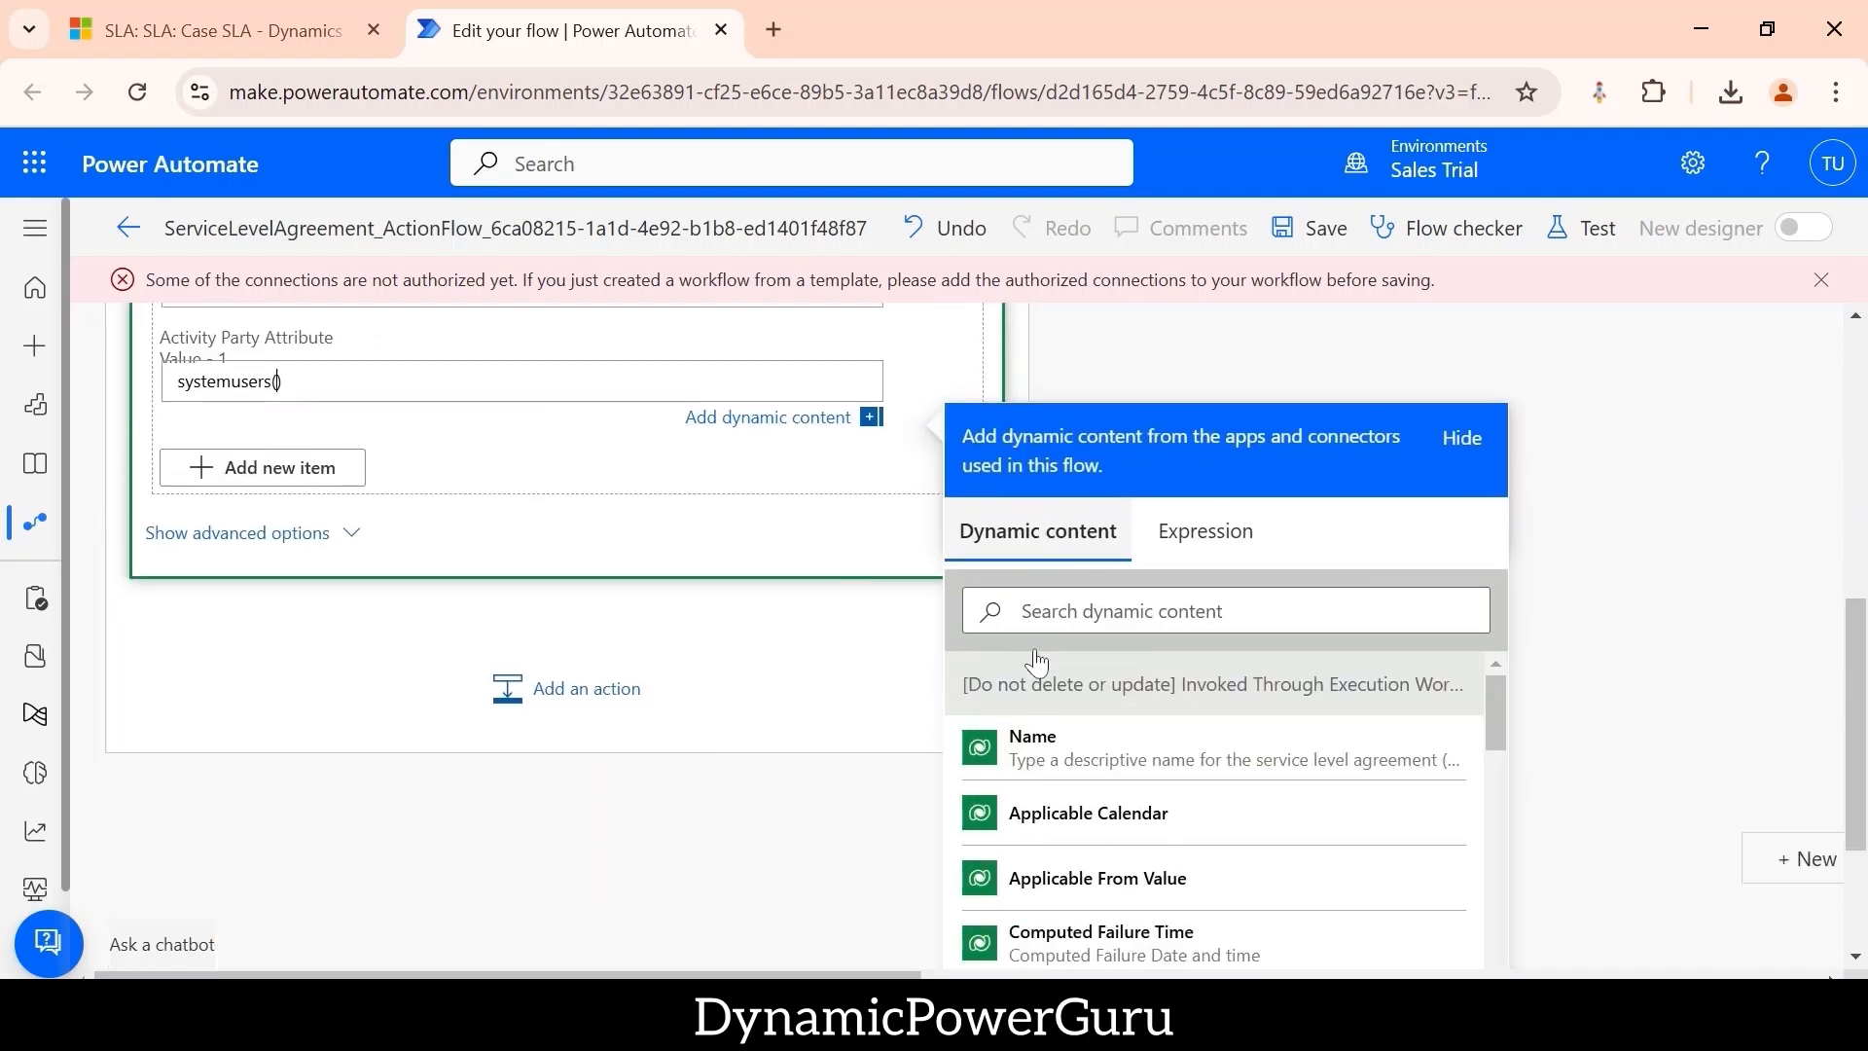
{"action": "left_click", "coordinate": [1060, 585]}
{"action": "type", "text": "cre"}
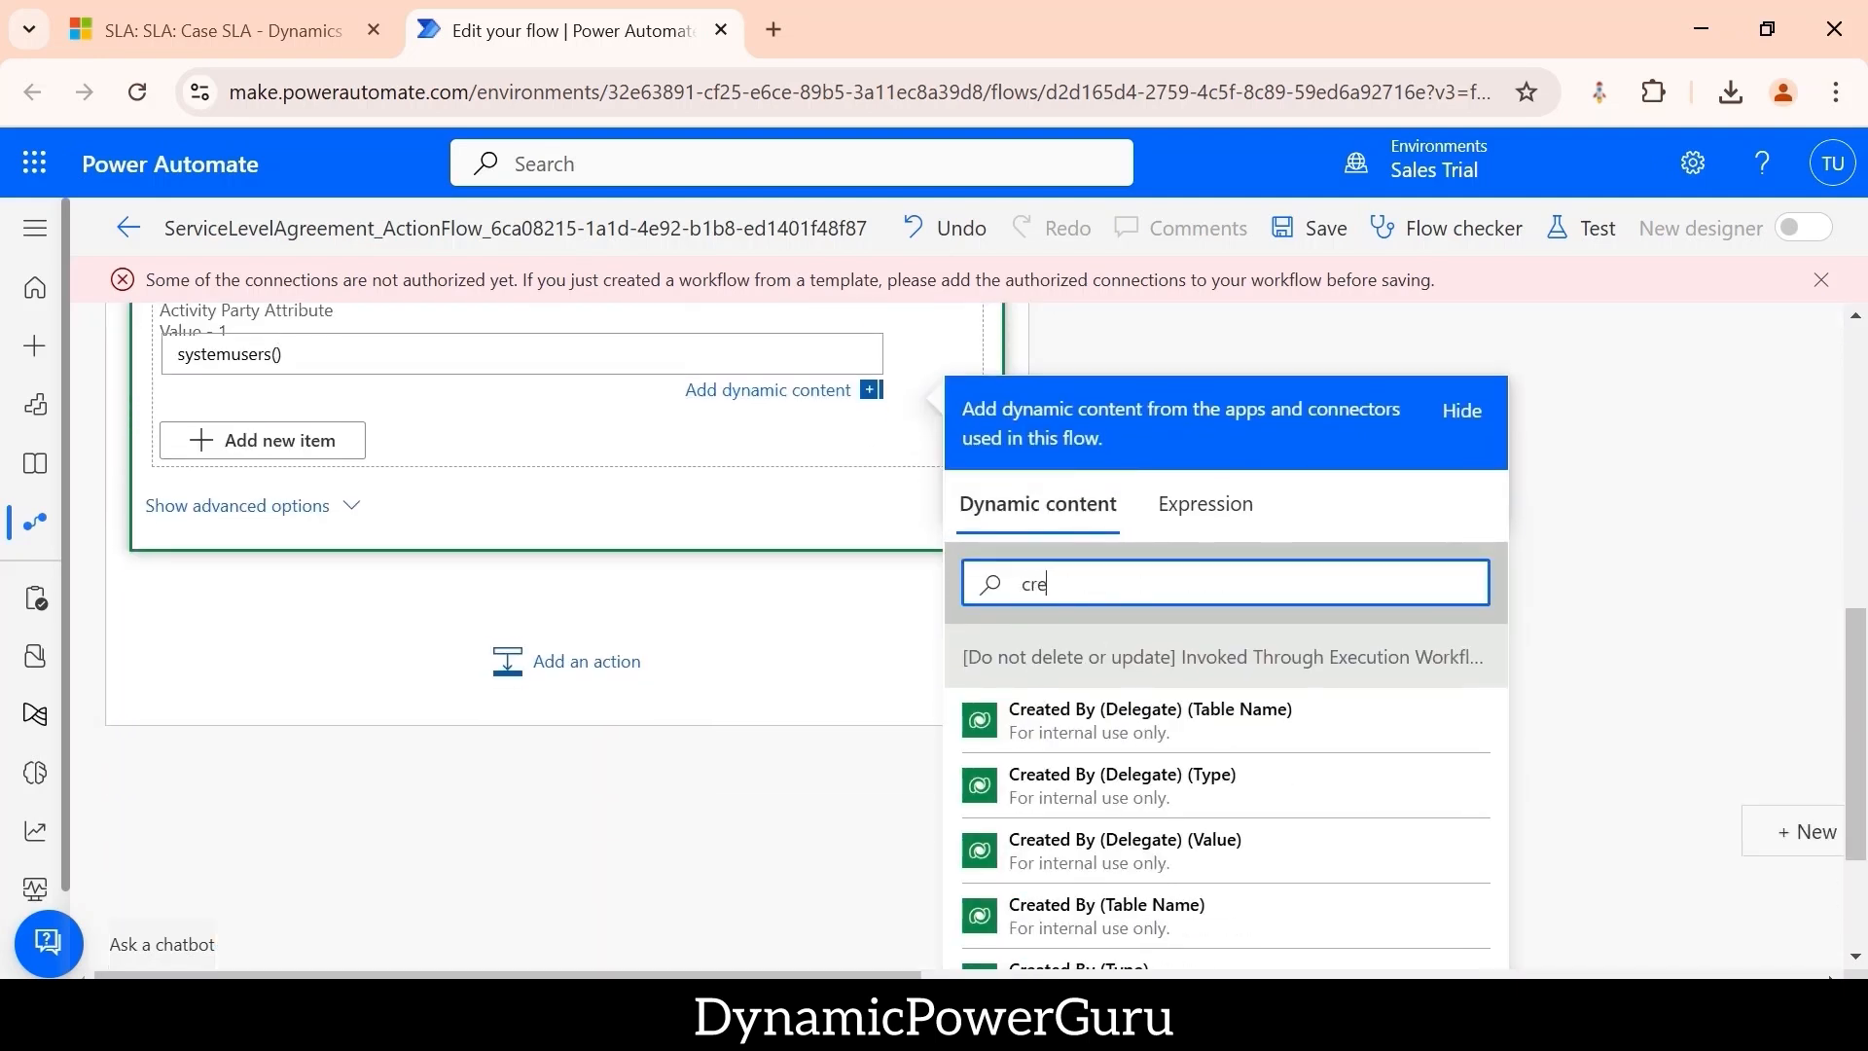
{"action": "type", "text": "ated"}
{"action": "scroll", "coordinate": [1632, 692], "scroll_direction": "down", "scroll_amount": 1}
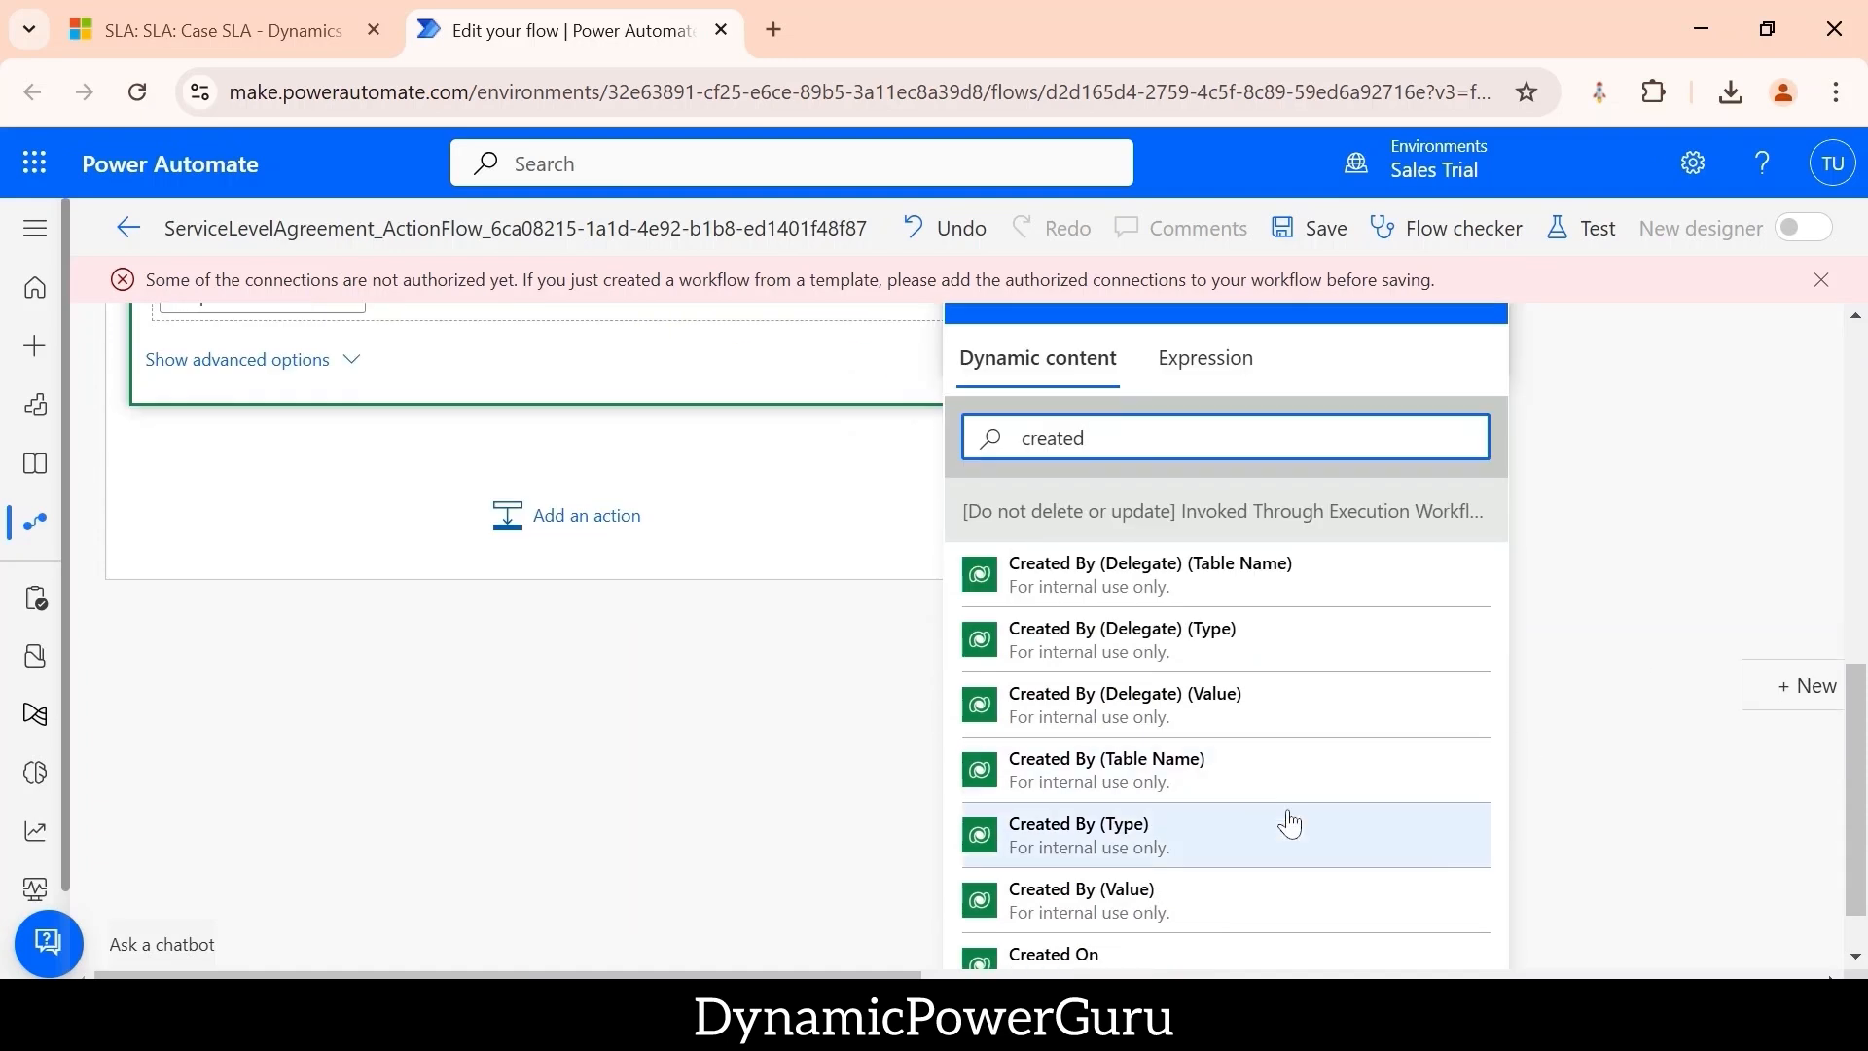
{"action": "left_click", "coordinate": [1125, 918]}
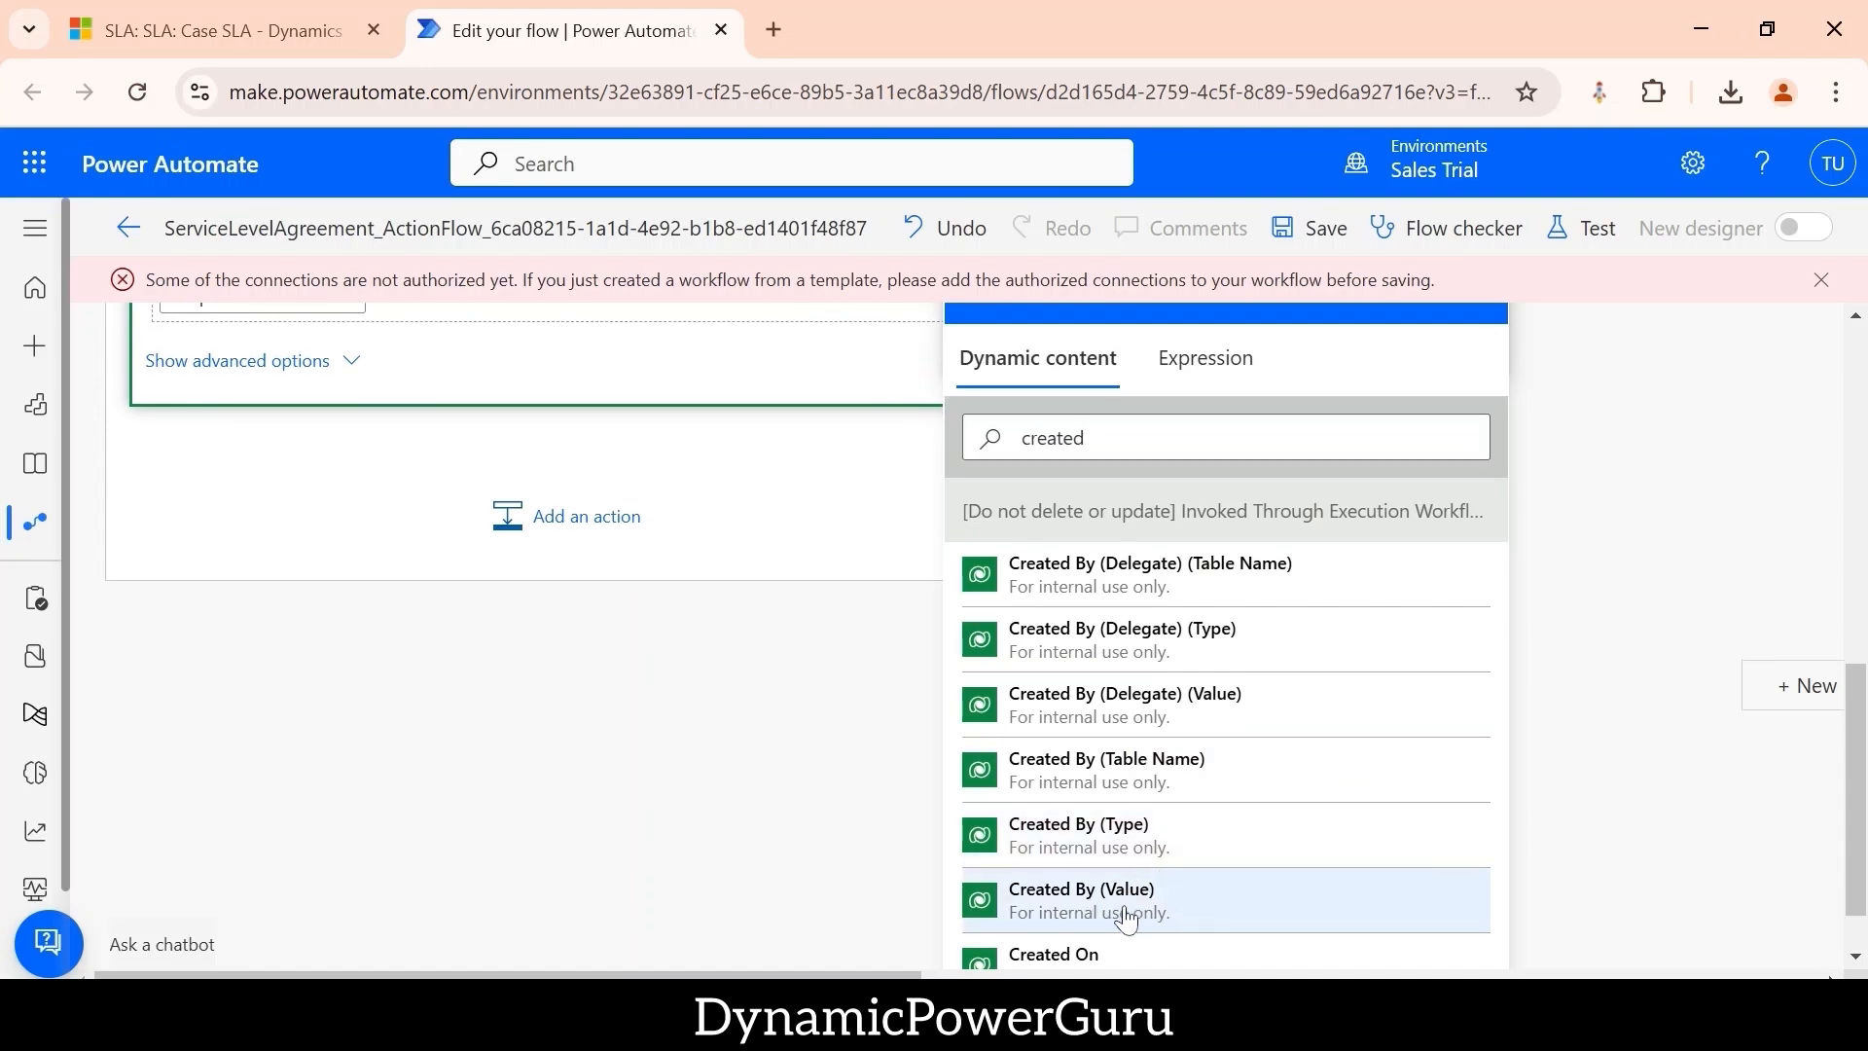
- Add a second activity party item and set its attribute name to To
{"action": "scroll", "coordinate": [496, 844], "scroll_direction": "up", "scroll_amount": 1}
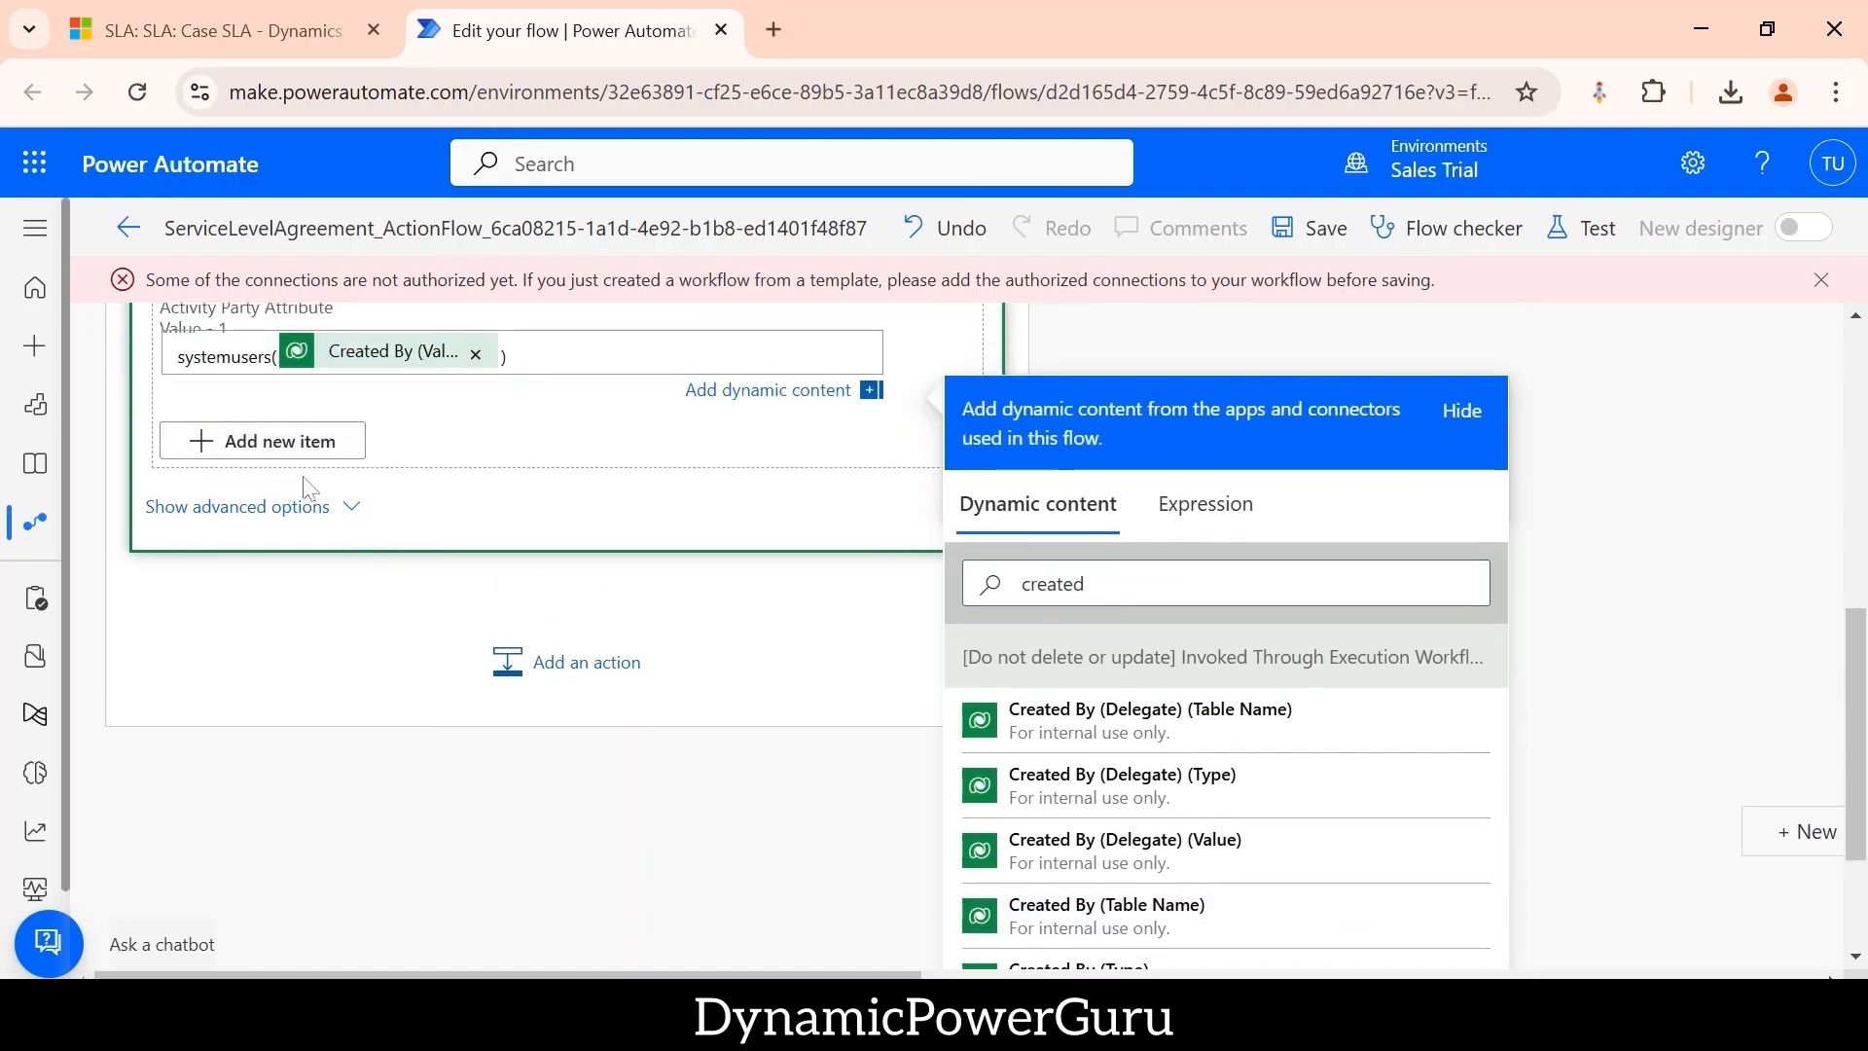
{"action": "left_click", "coordinate": [283, 442]}
{"action": "left_click", "coordinate": [843, 456]}
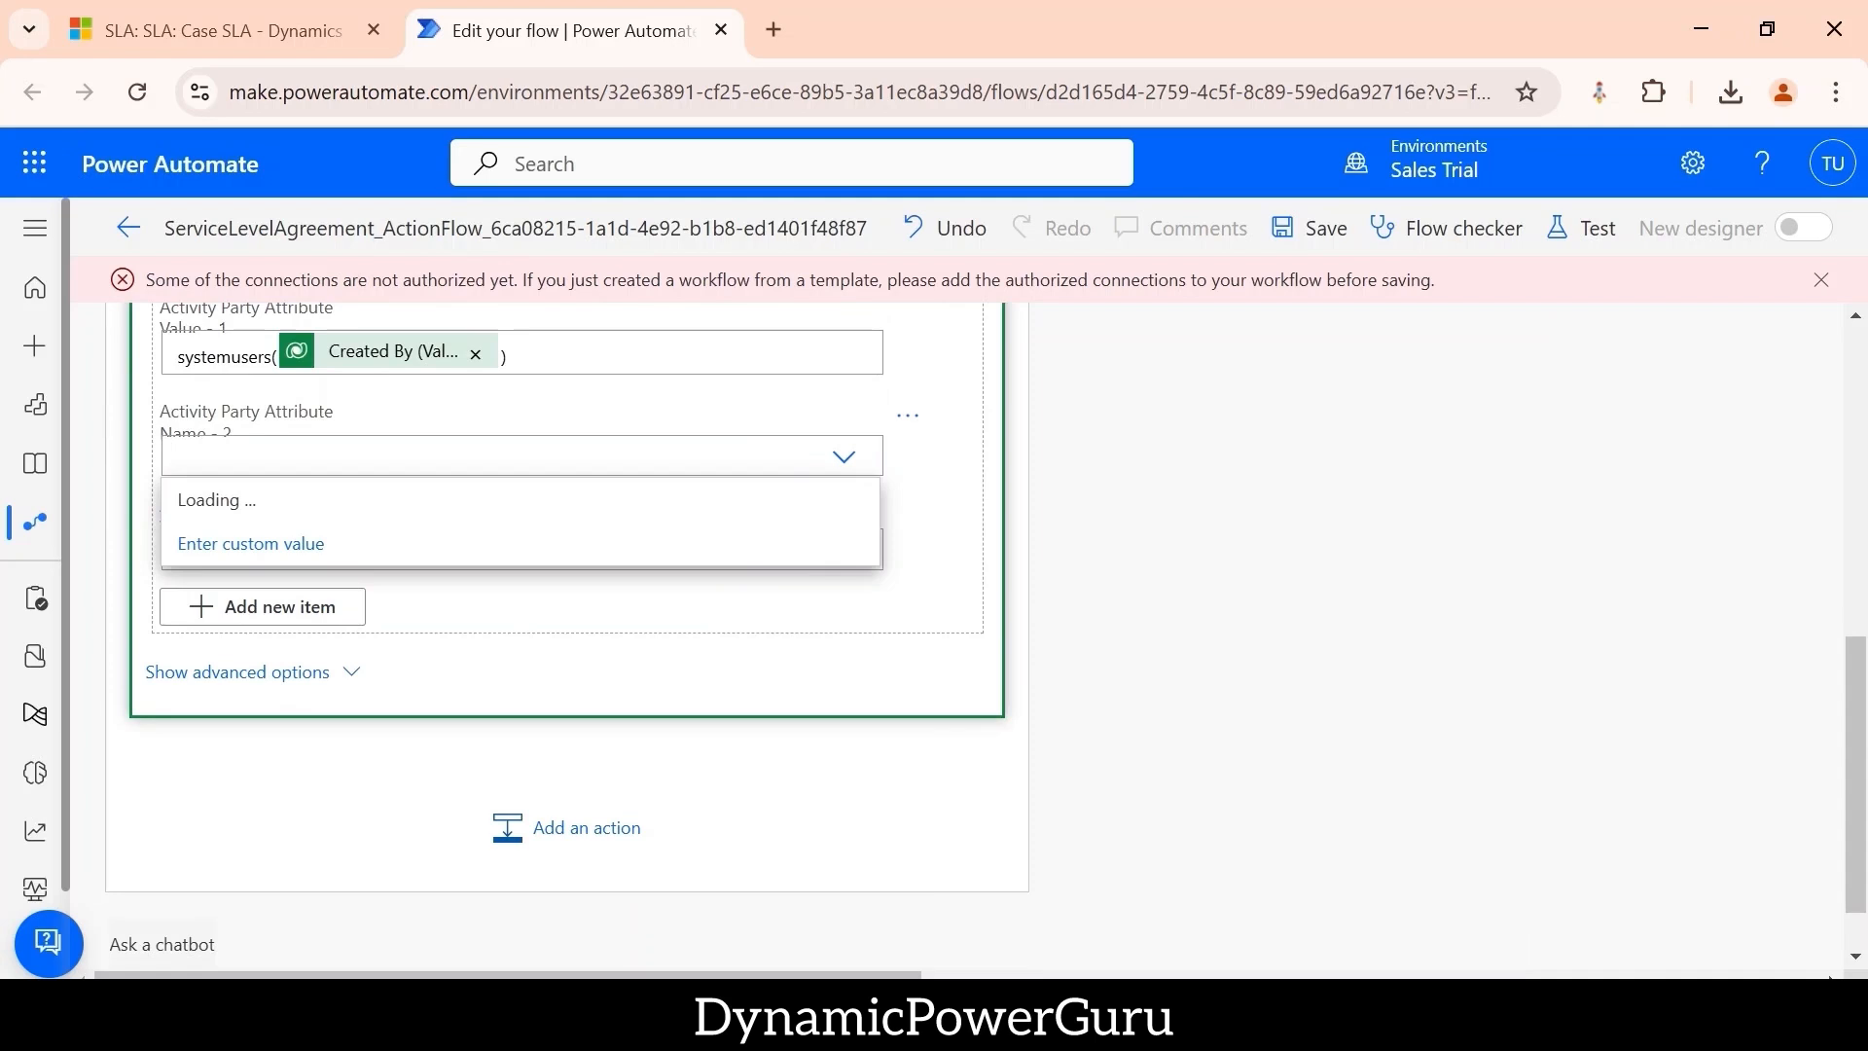
{"action": "type", "text": "to"}
{"action": "left_click", "coordinate": [324, 502]}
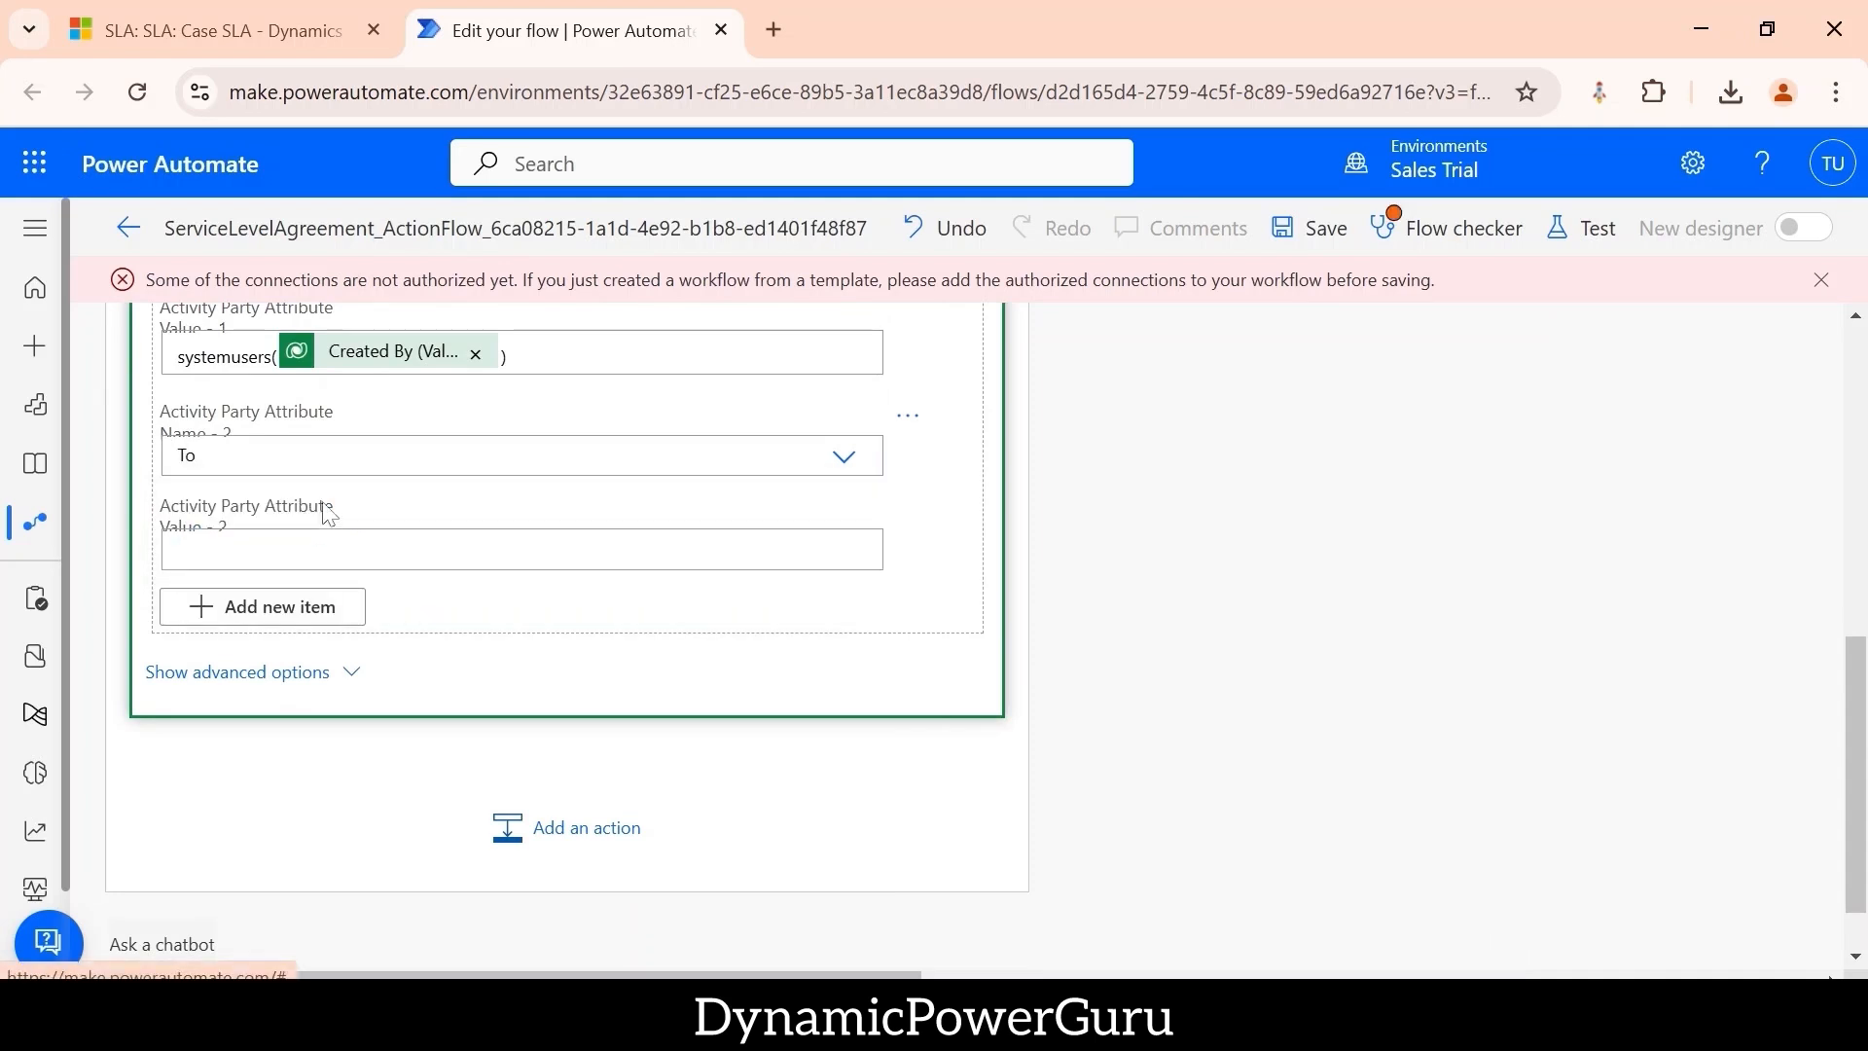
- Copy the From party's systemusers(Created By (Value)) expression into the To party's attribute value
{"action": "left_click_drag", "start_coordinate": [530, 356], "coordinate": [119, 352]}
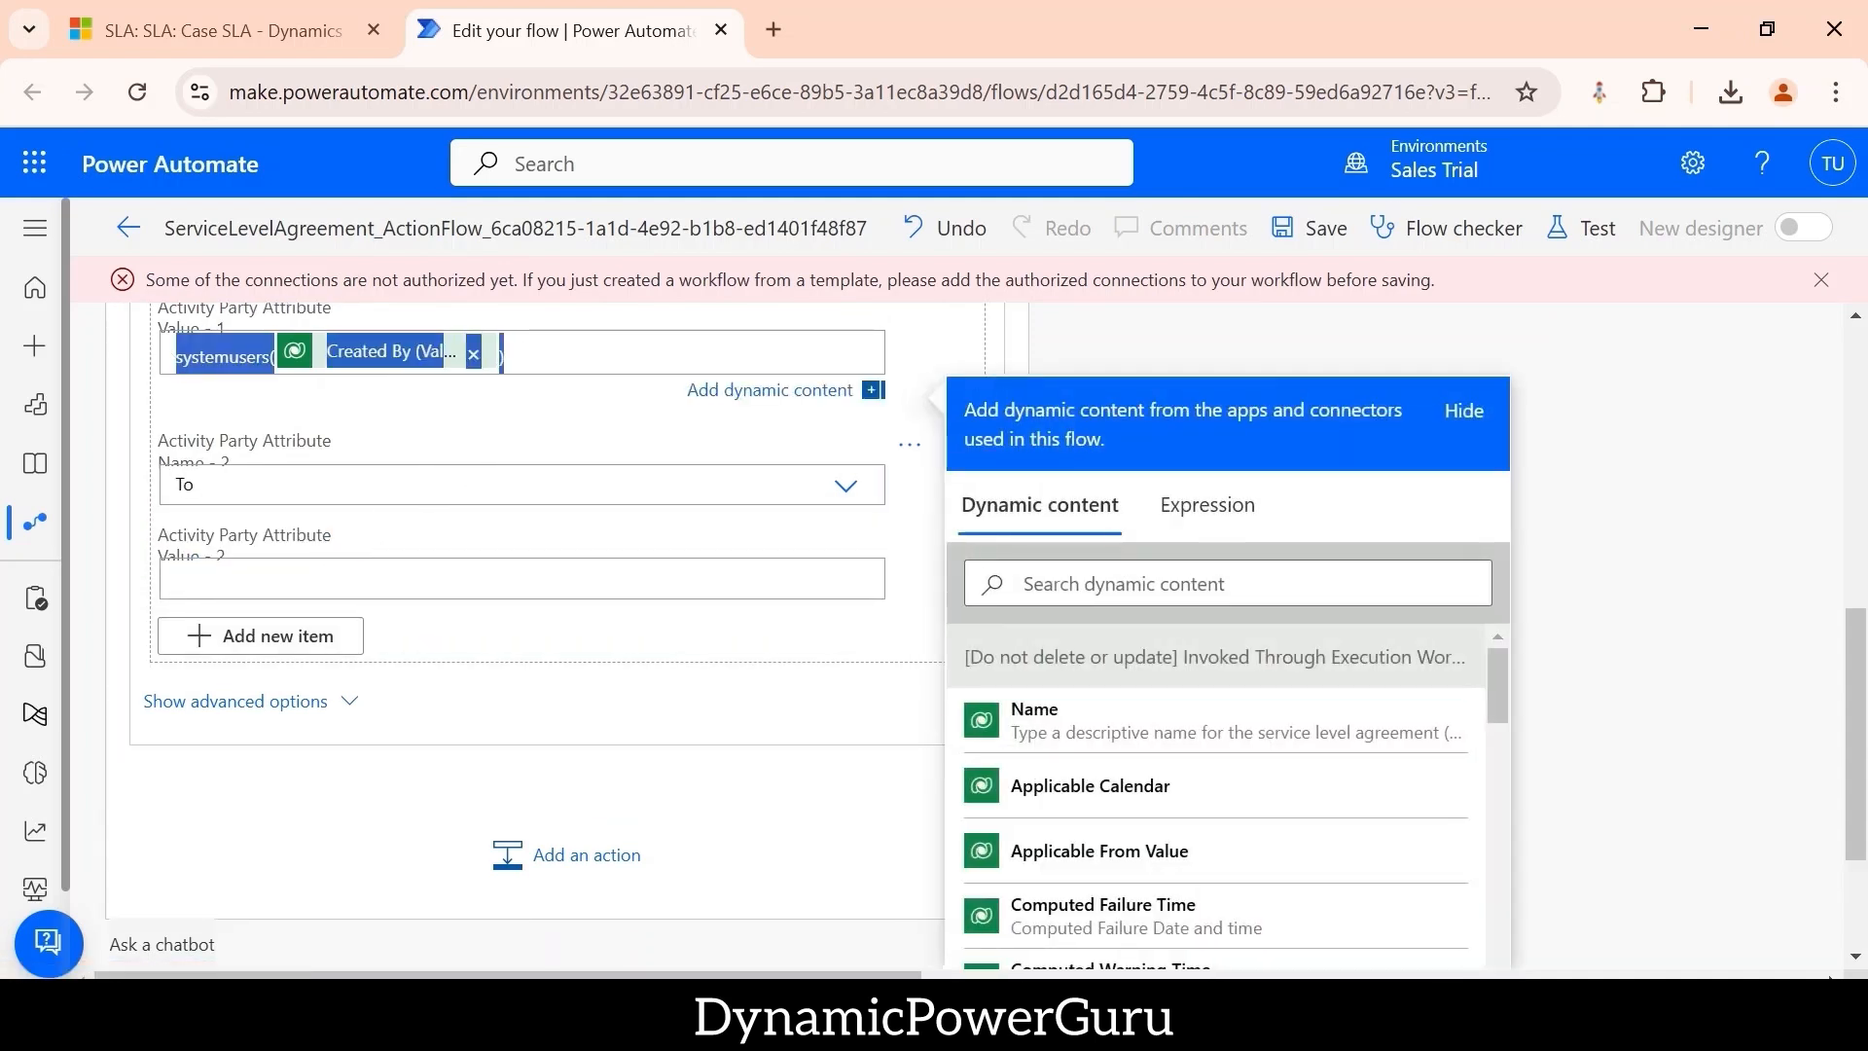
{"action": "right_click", "coordinate": [335, 364]}
{"action": "left_click", "coordinate": [288, 492]}
{"action": "left_click", "coordinate": [256, 570]}
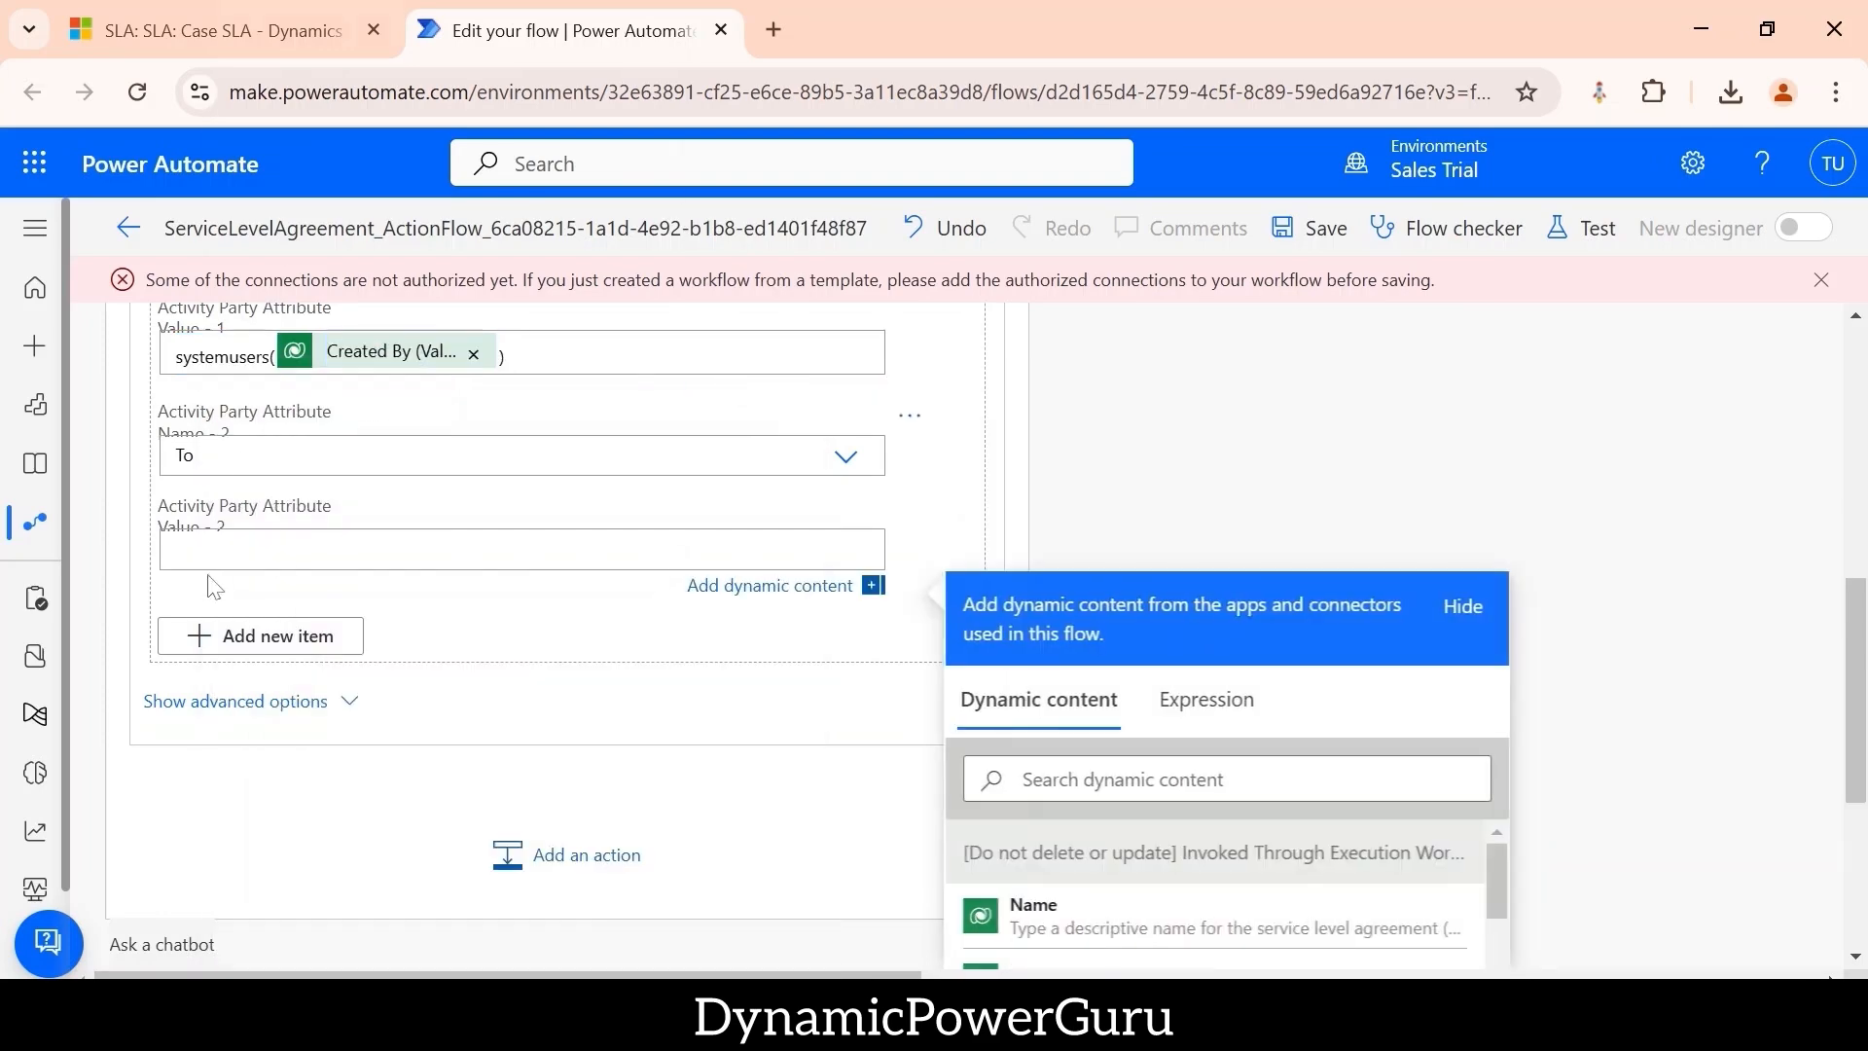
{"action": "right_click", "coordinate": [244, 563]}
{"action": "left_click", "coordinate": [180, 560]}
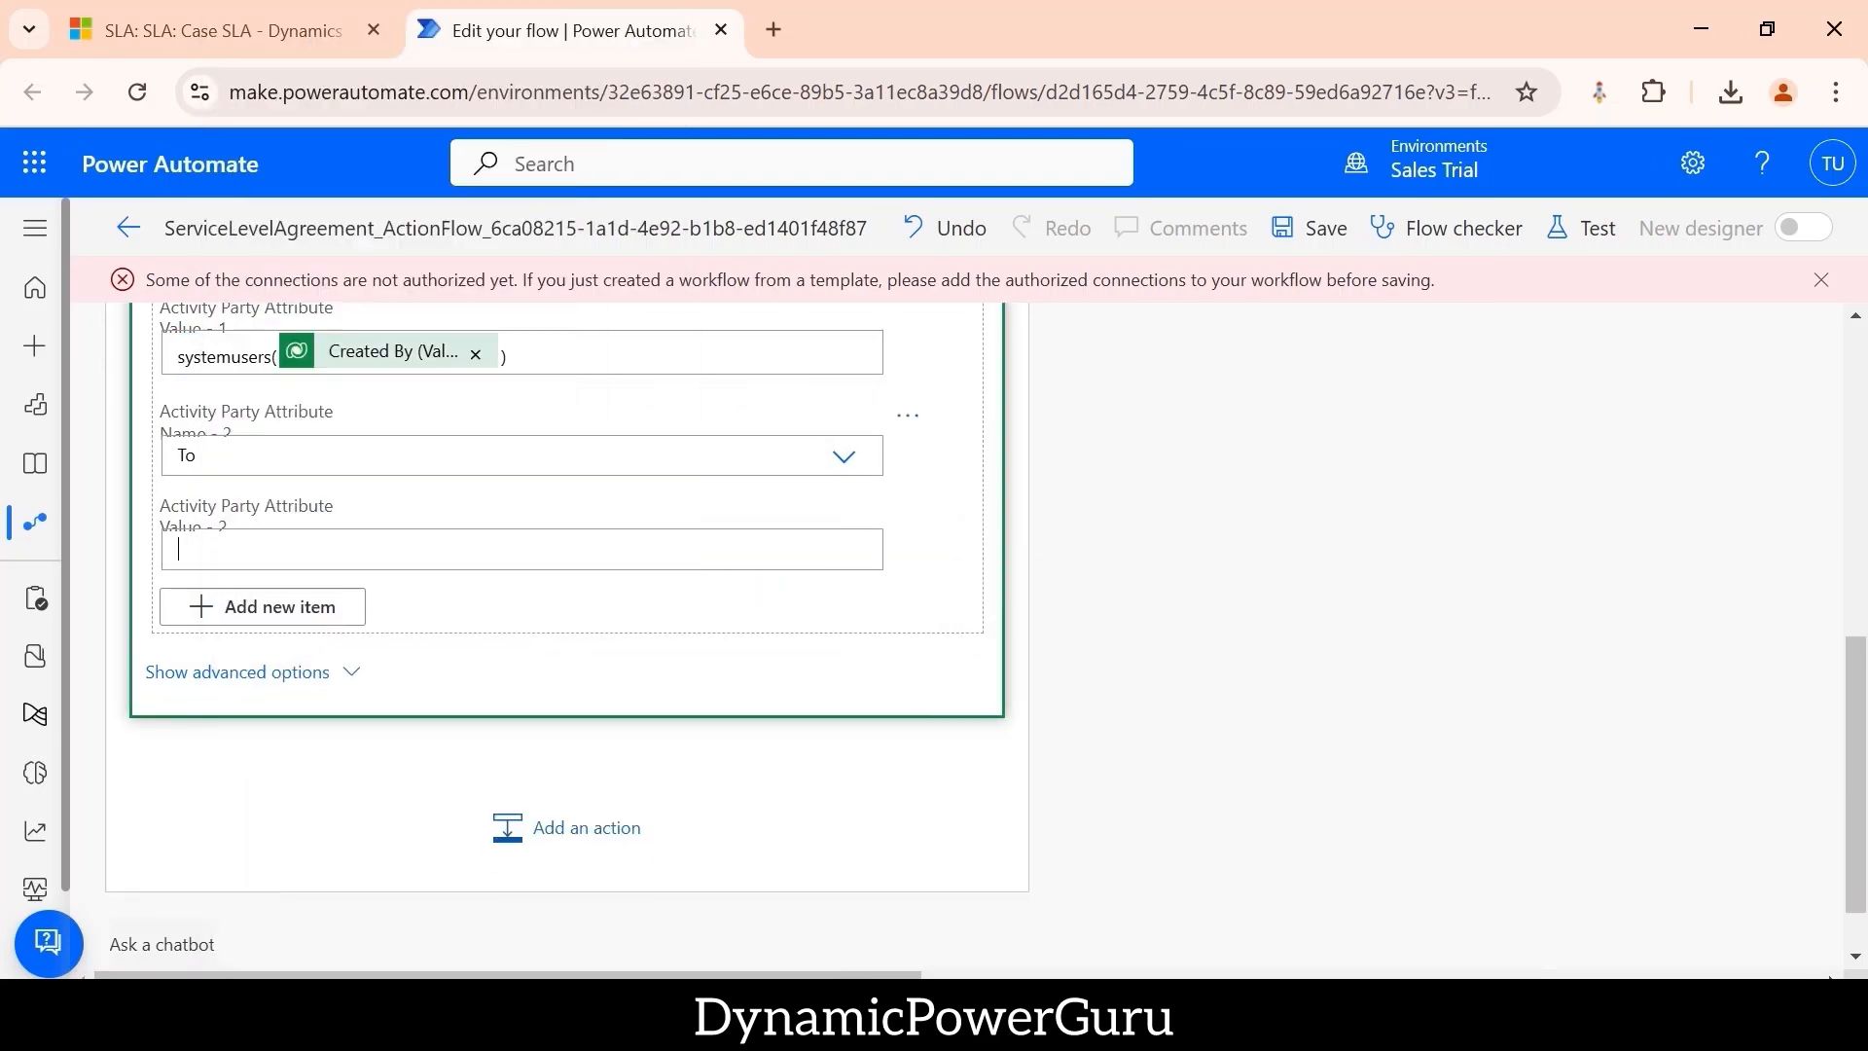
{"action": "key", "text": "ctrl+v"}
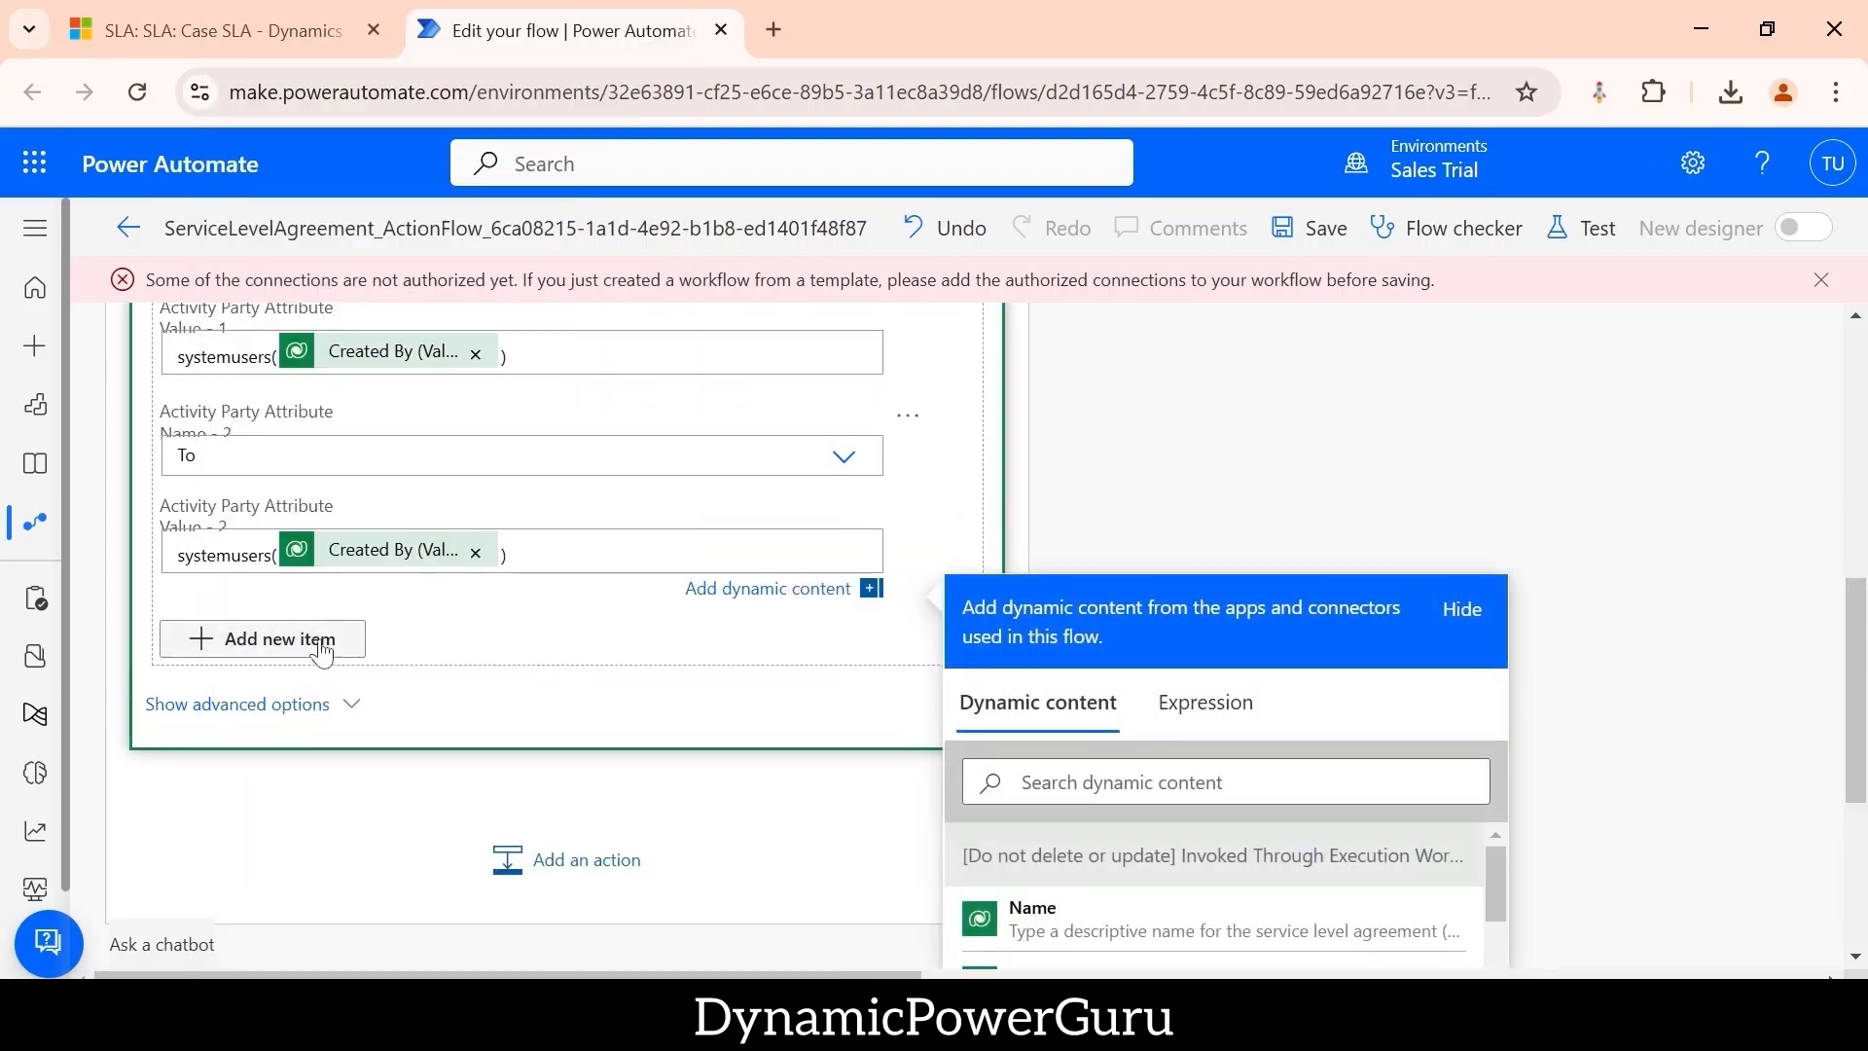
- Show the advanced options and fill Description with an HTML paragraph containing "Hi,<br>", a blank line and "Your Case is Near To Non Compliance"
{"action": "left_click", "coordinate": [265, 715]}
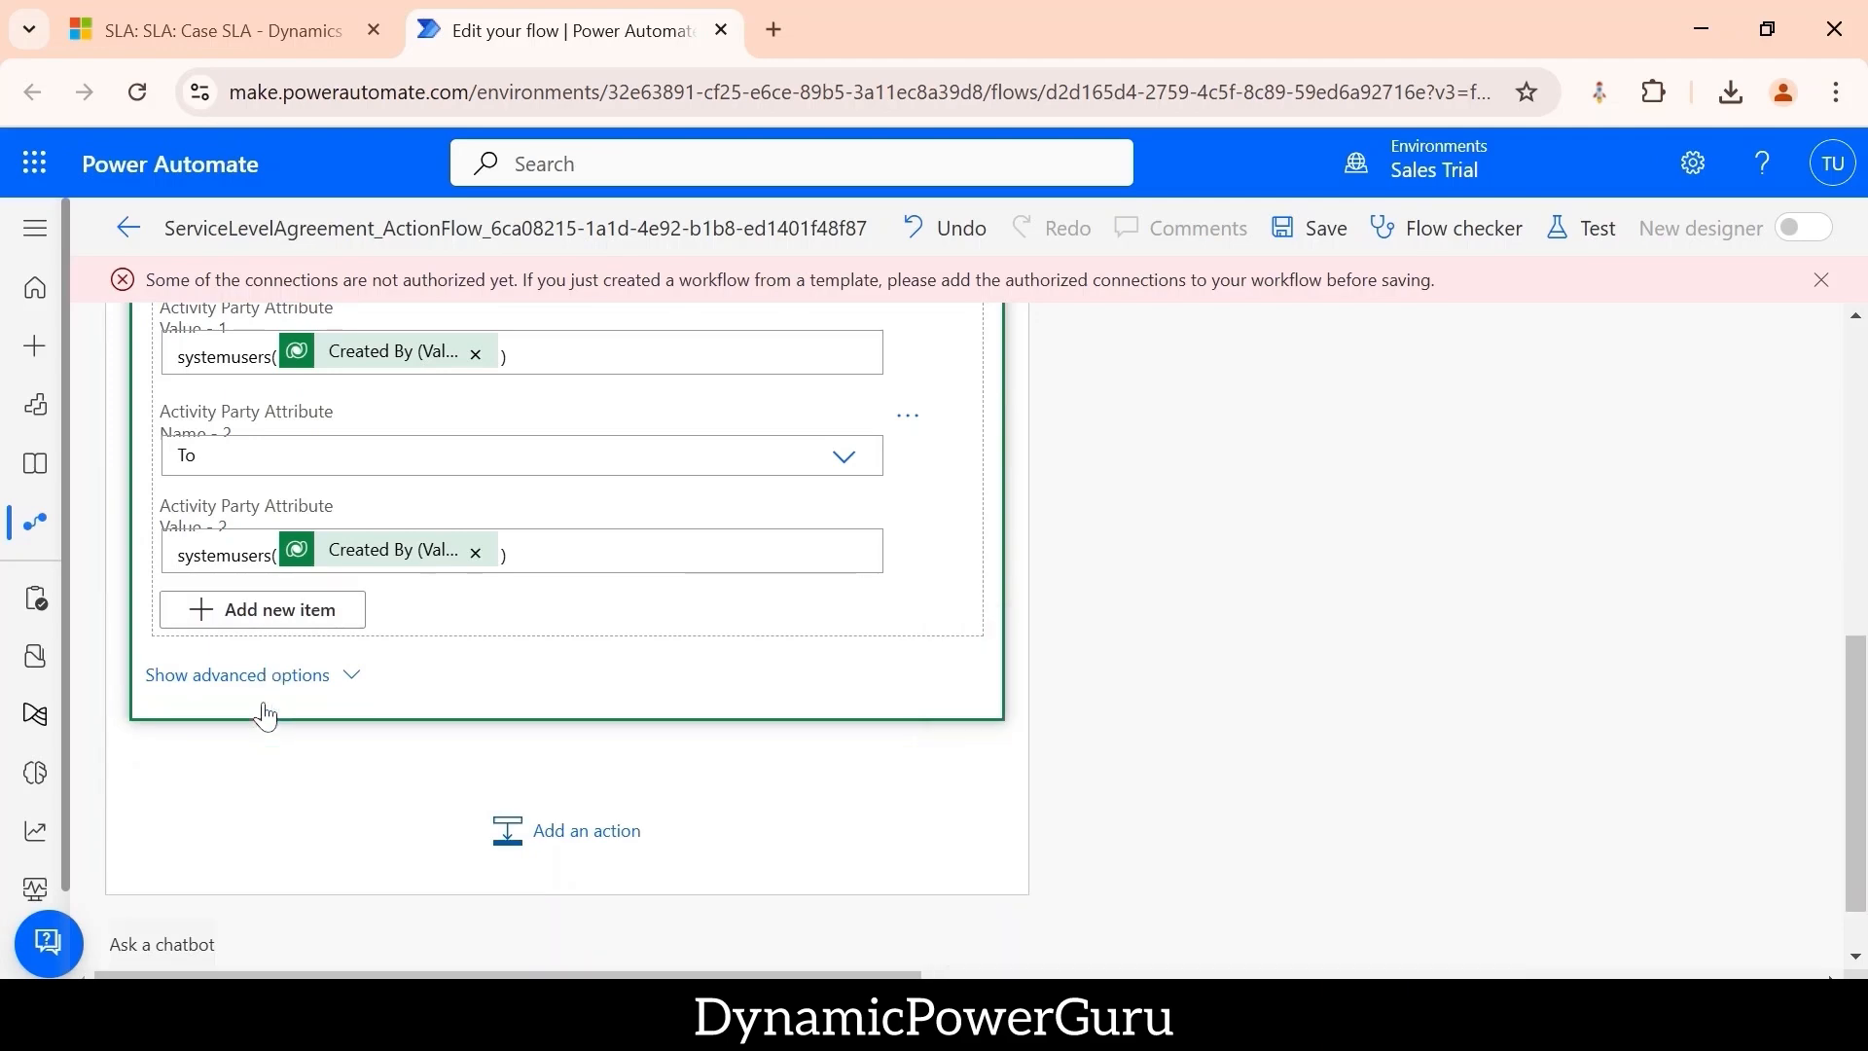
{"action": "scroll", "coordinate": [492, 717], "scroll_direction": "down", "scroll_amount": 5}
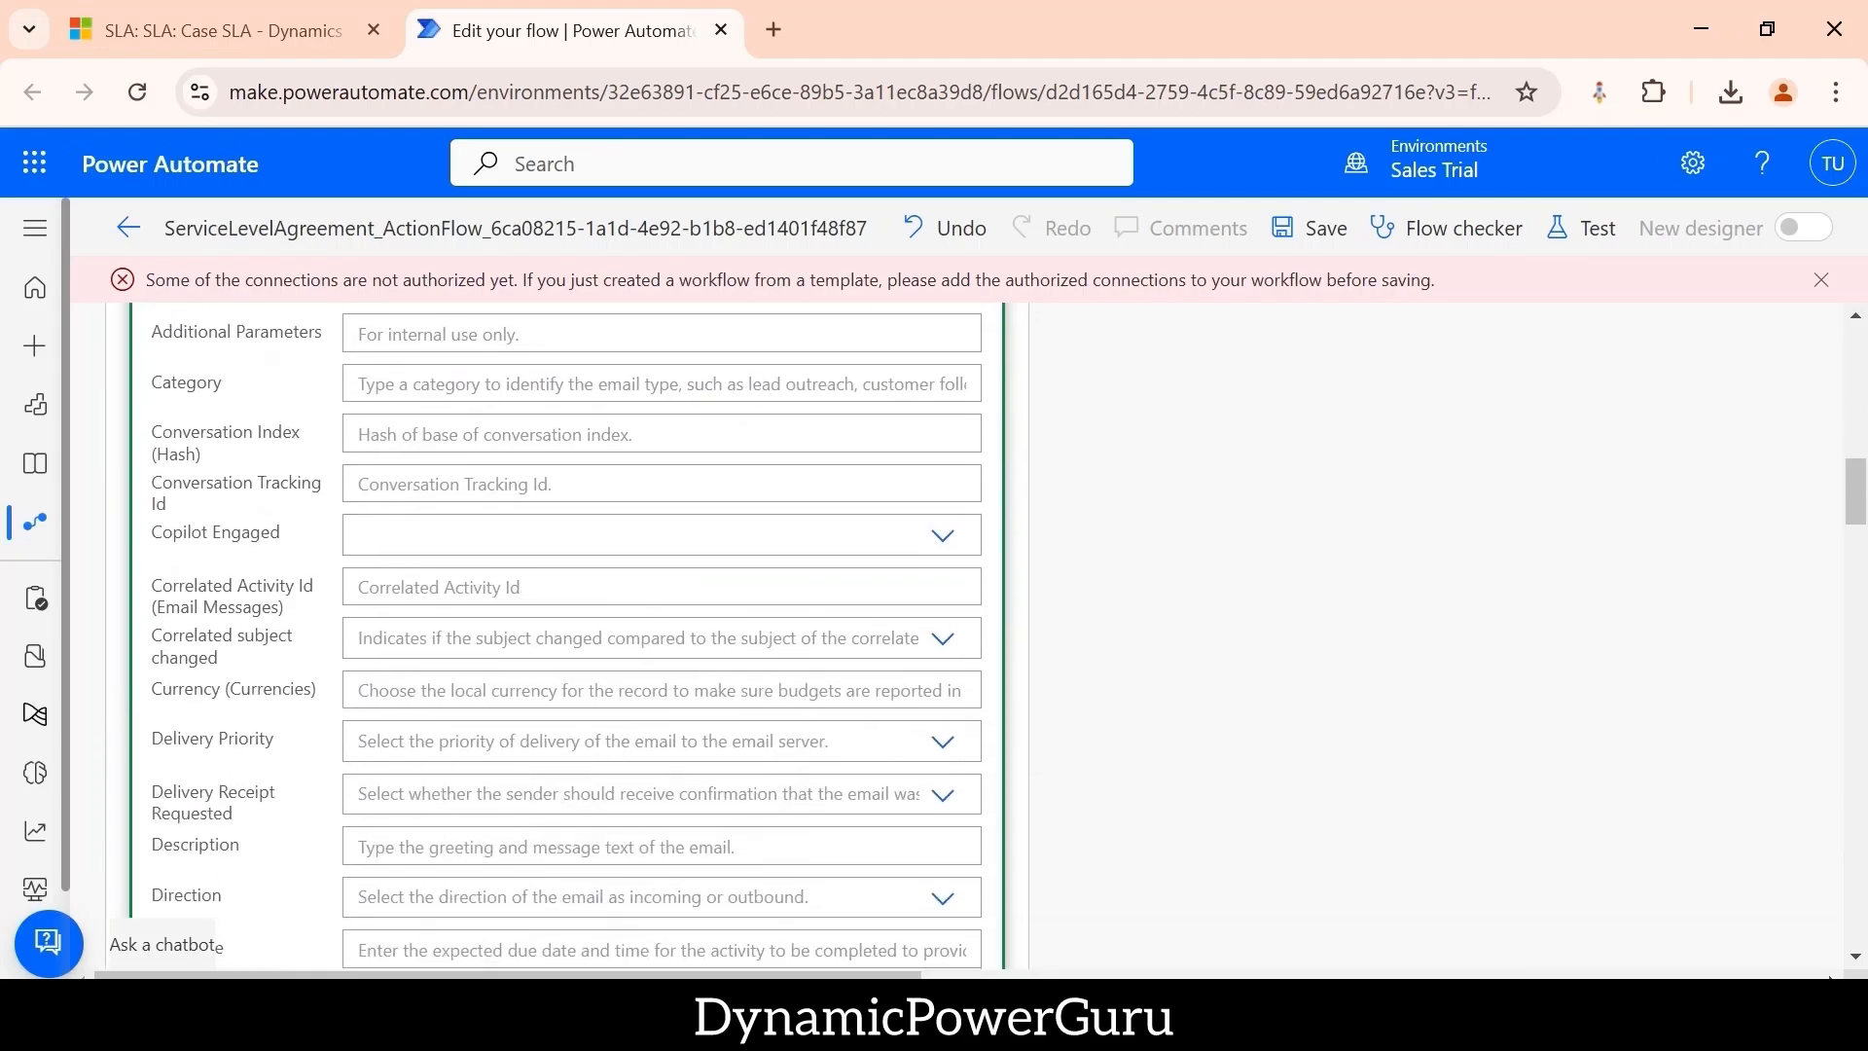
{"action": "scroll", "coordinate": [697, 685], "scroll_direction": "down", "scroll_amount": 5}
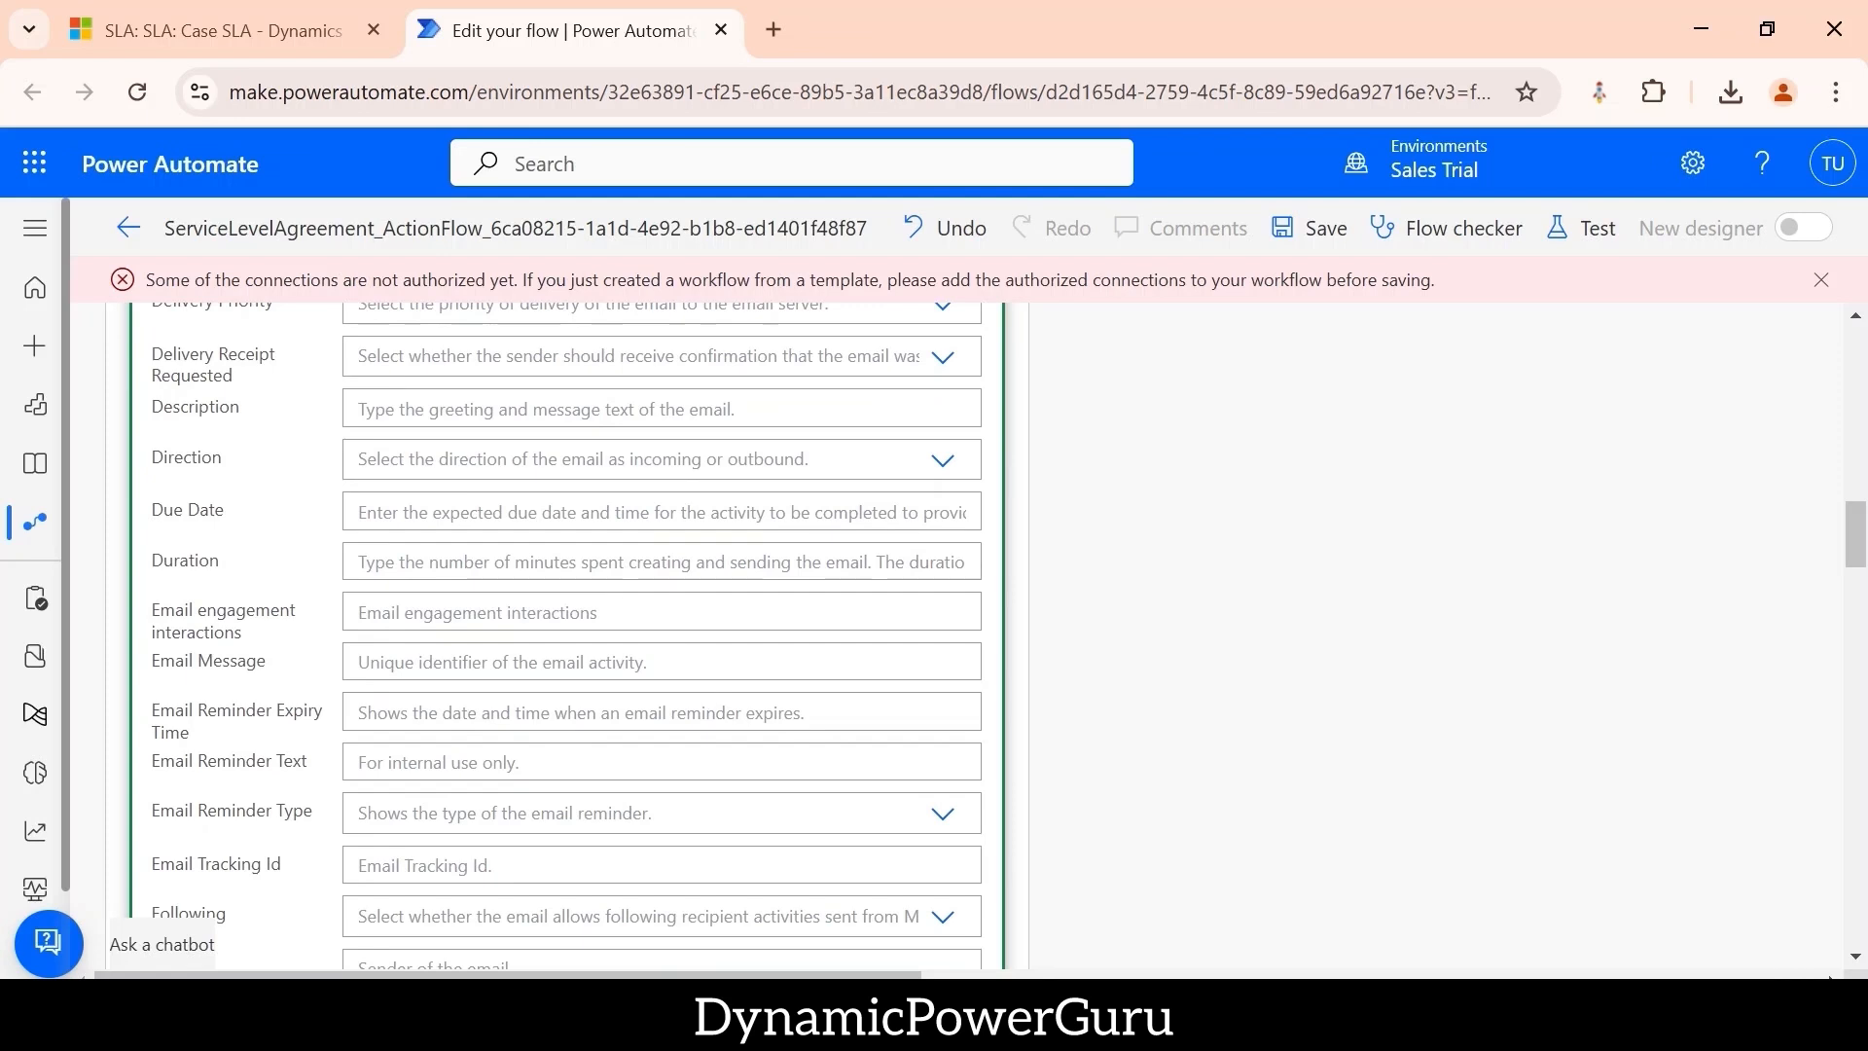
{"action": "left_click", "coordinate": [470, 408]}
{"action": "type", "text": "<p>"}
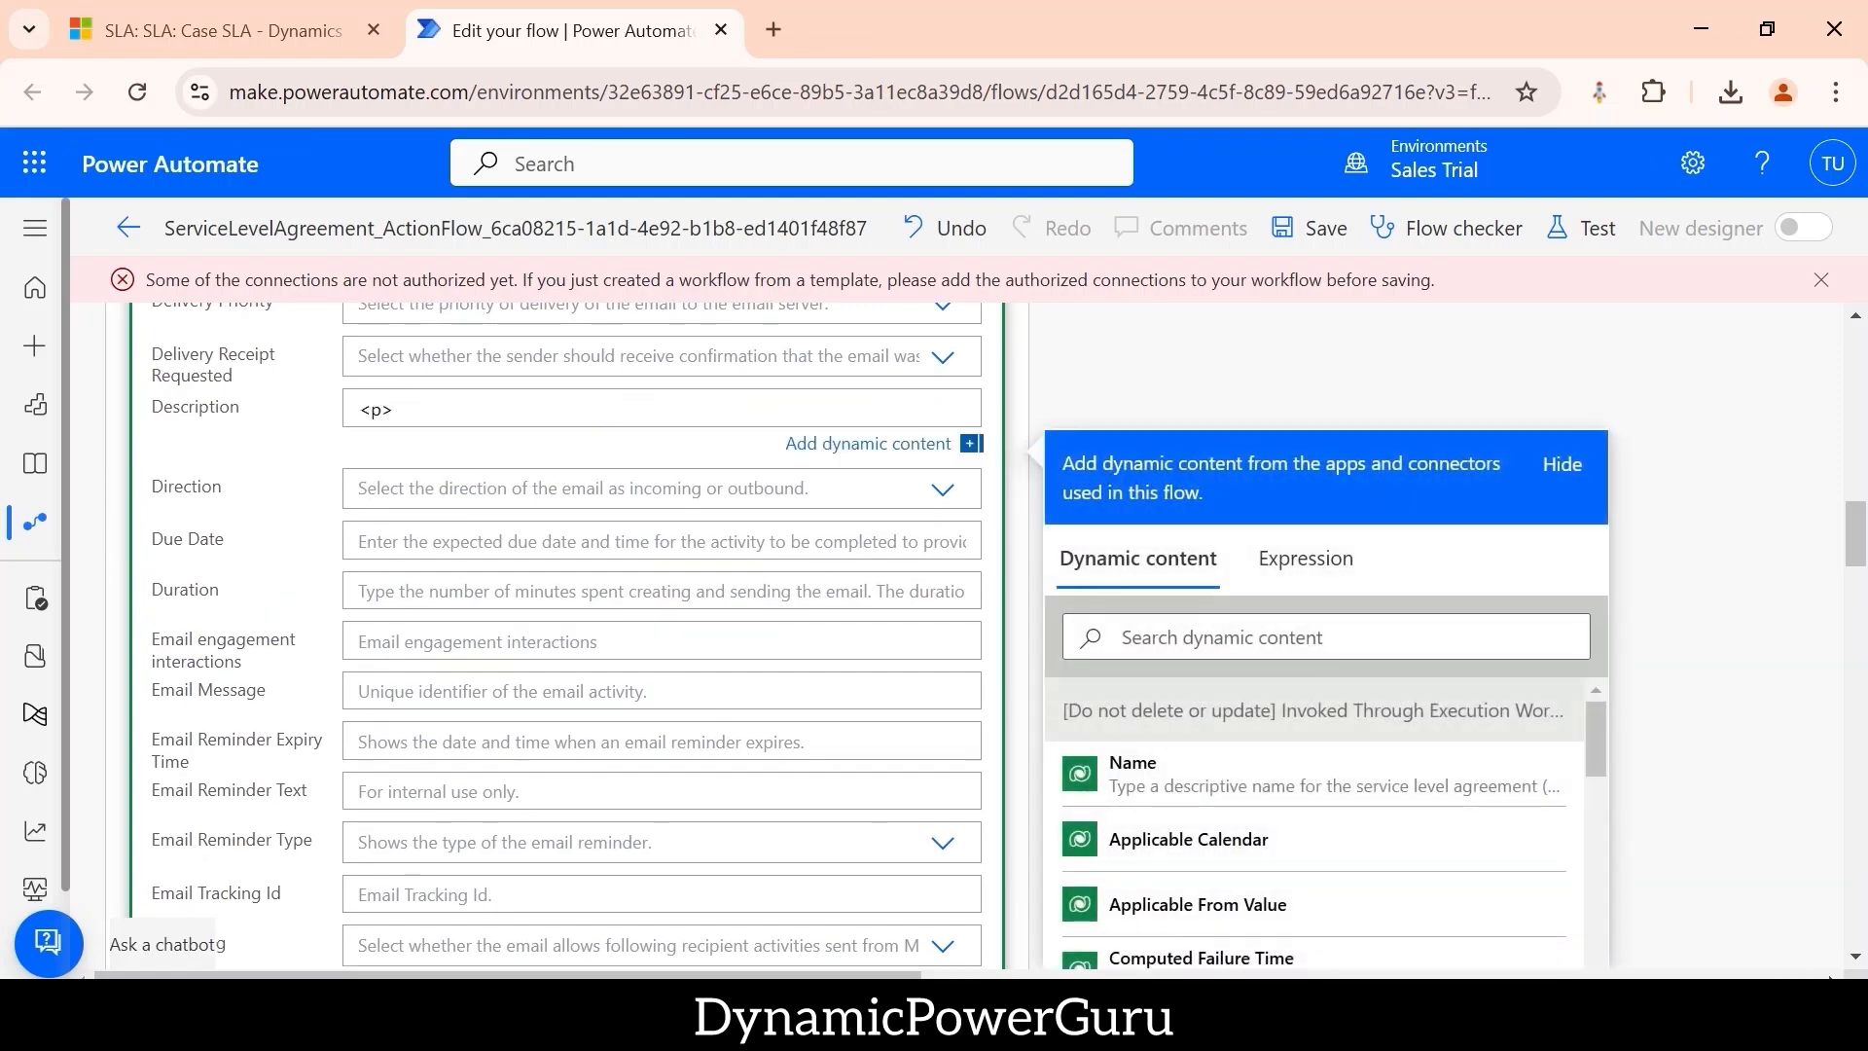
{"action": "type", "text": "</>"}
{"action": "type", "text": "p>"}
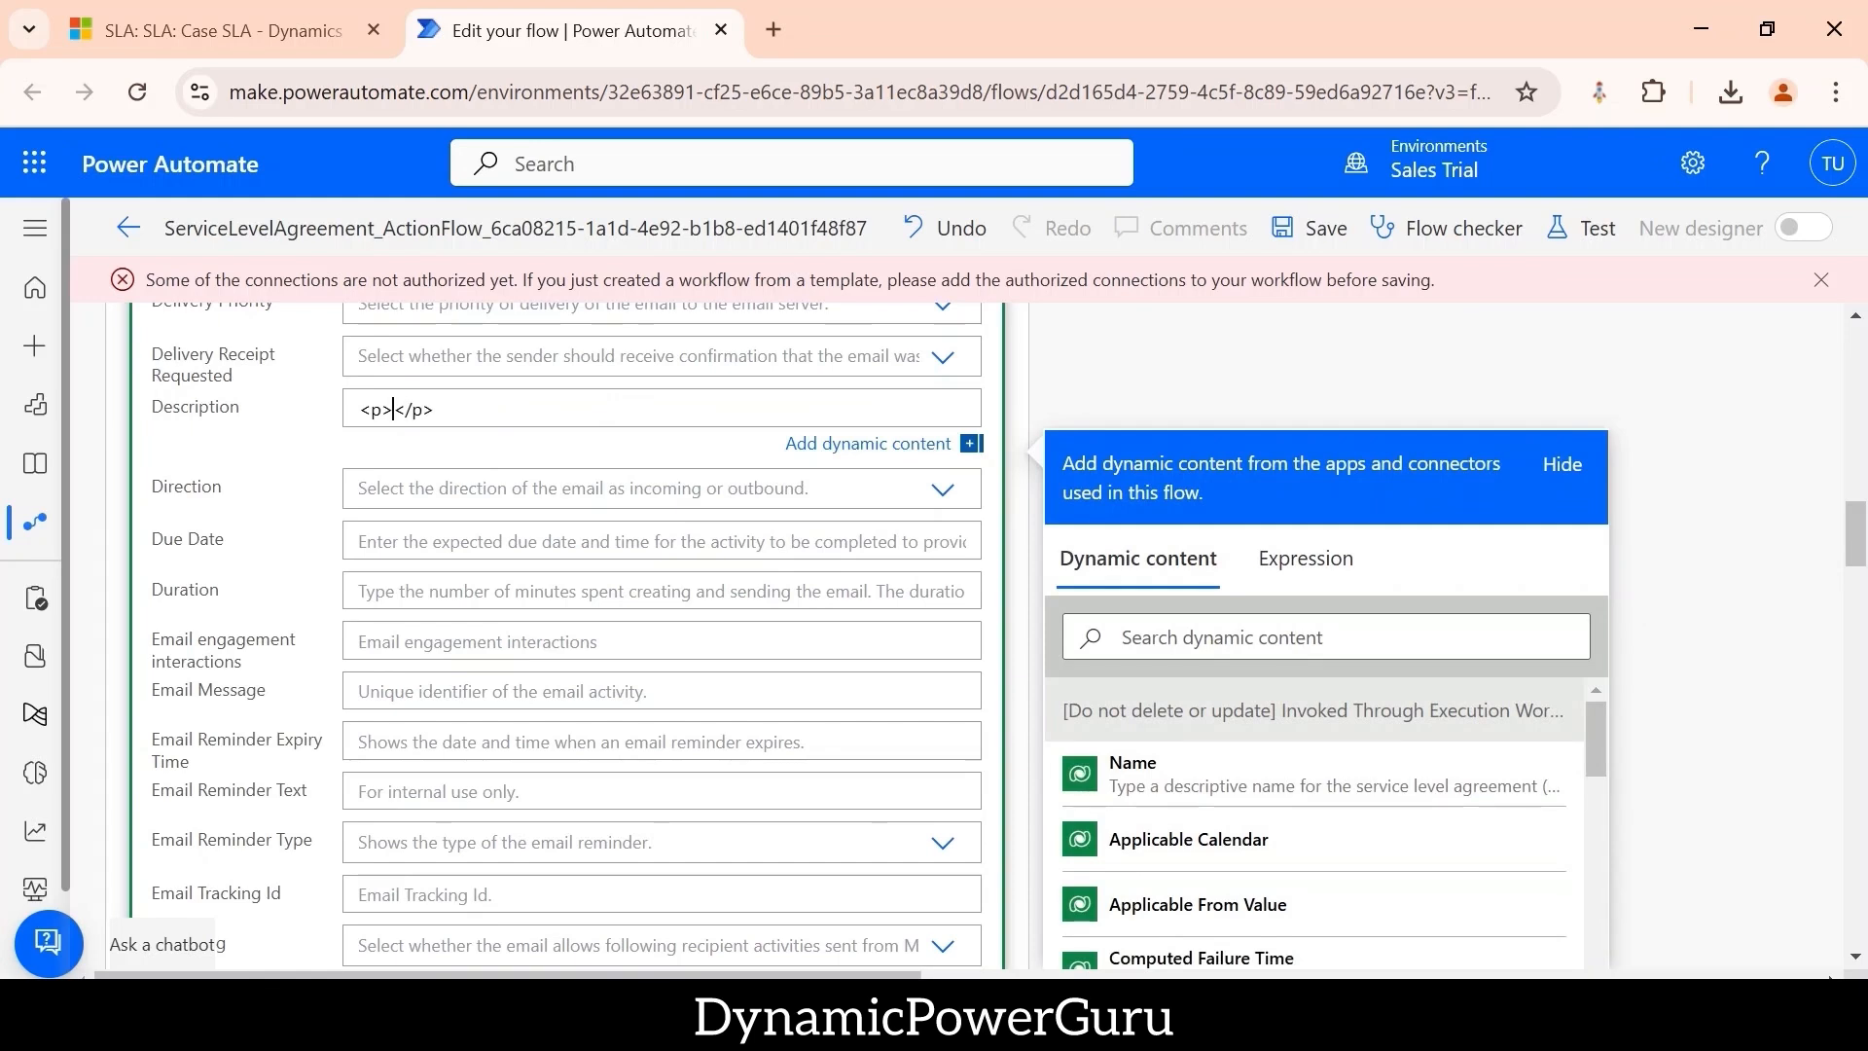
{"action": "key", "text": "Return"}
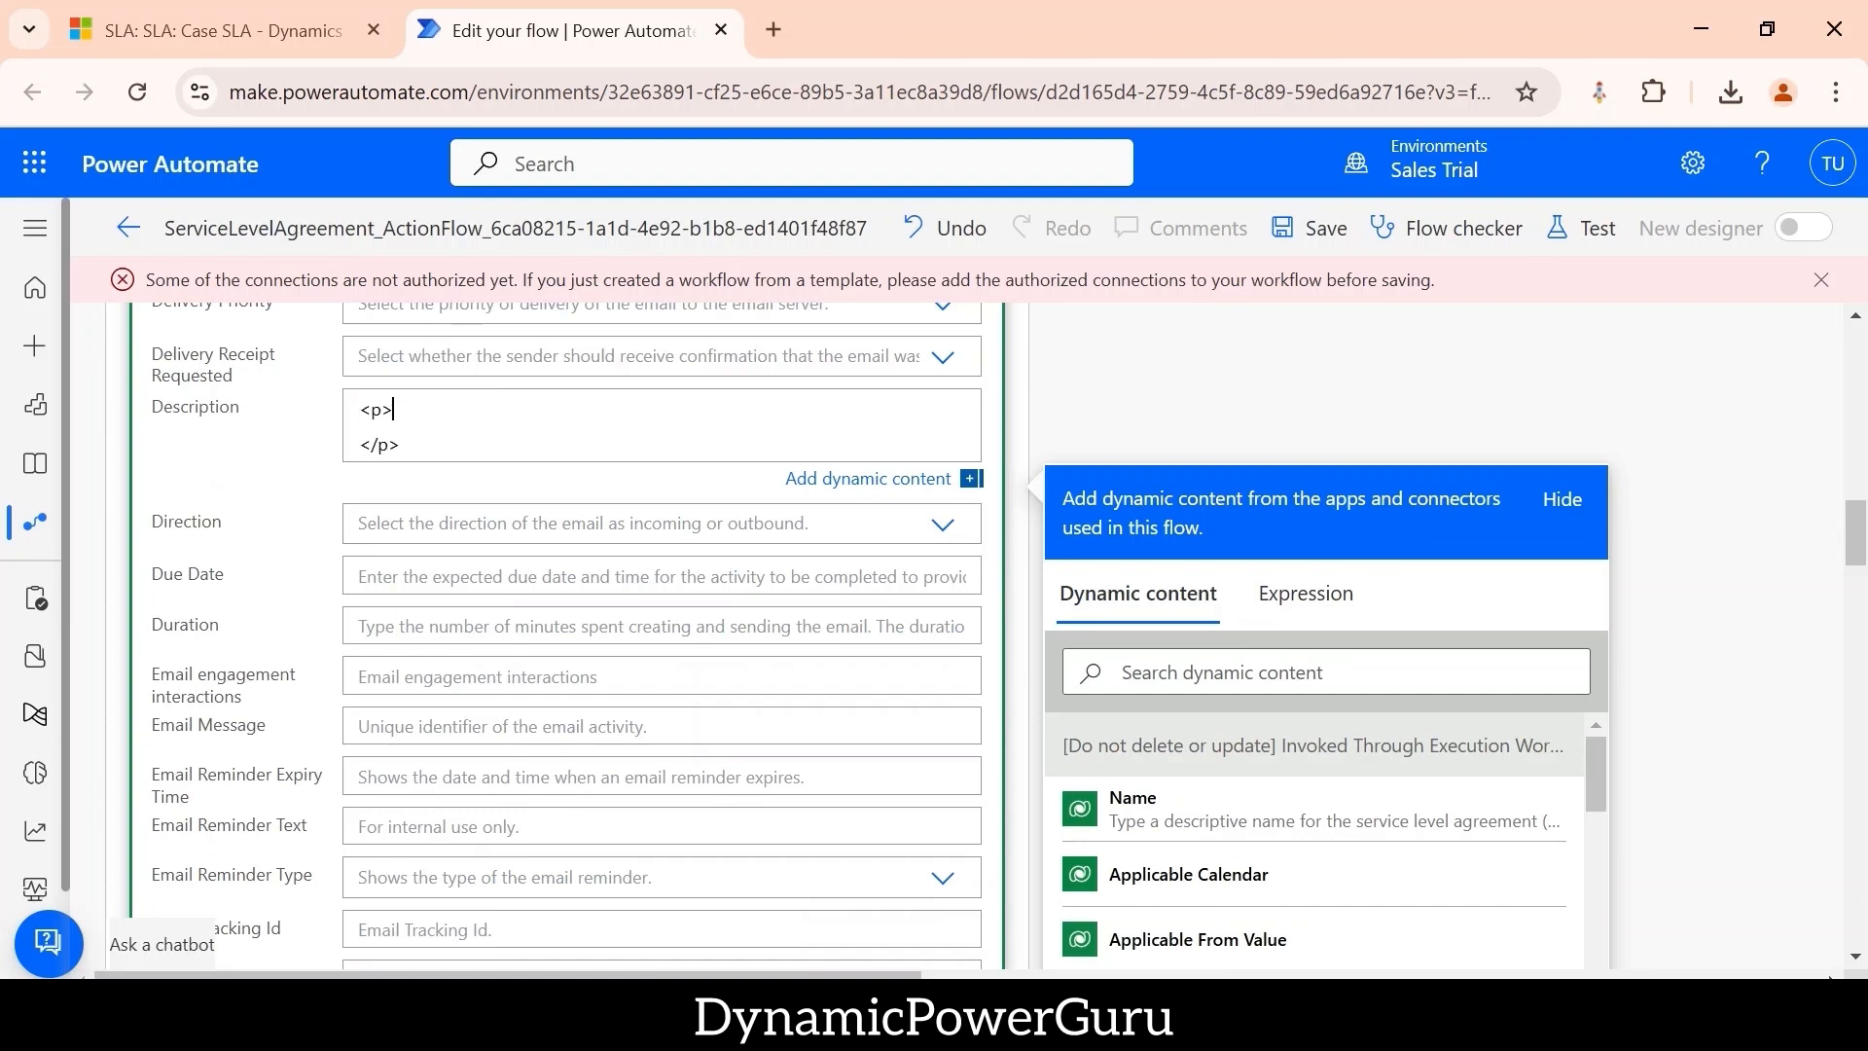
{"action": "type", "text": "Hi,<br>"}
{"action": "key", "text": "Return"}
{"action": "key", "text": "Return"}
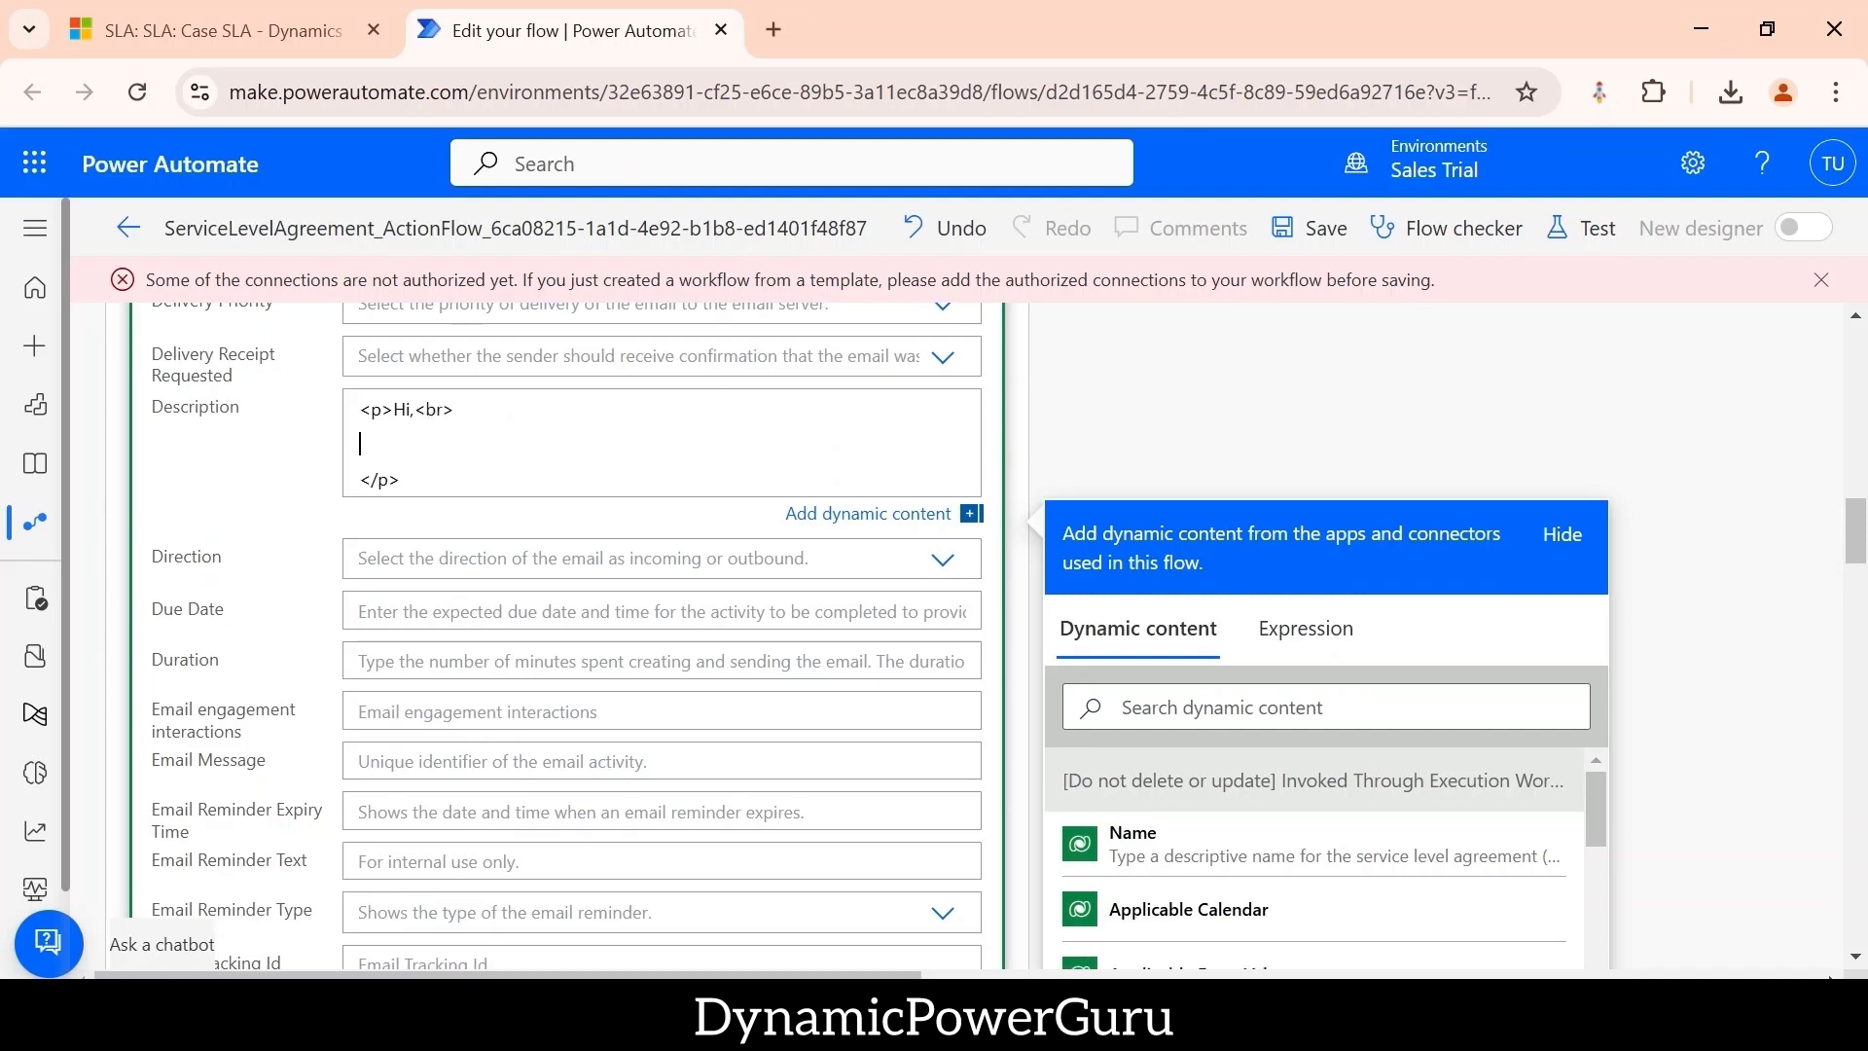
{"action": "type", "text": "Your Case"}
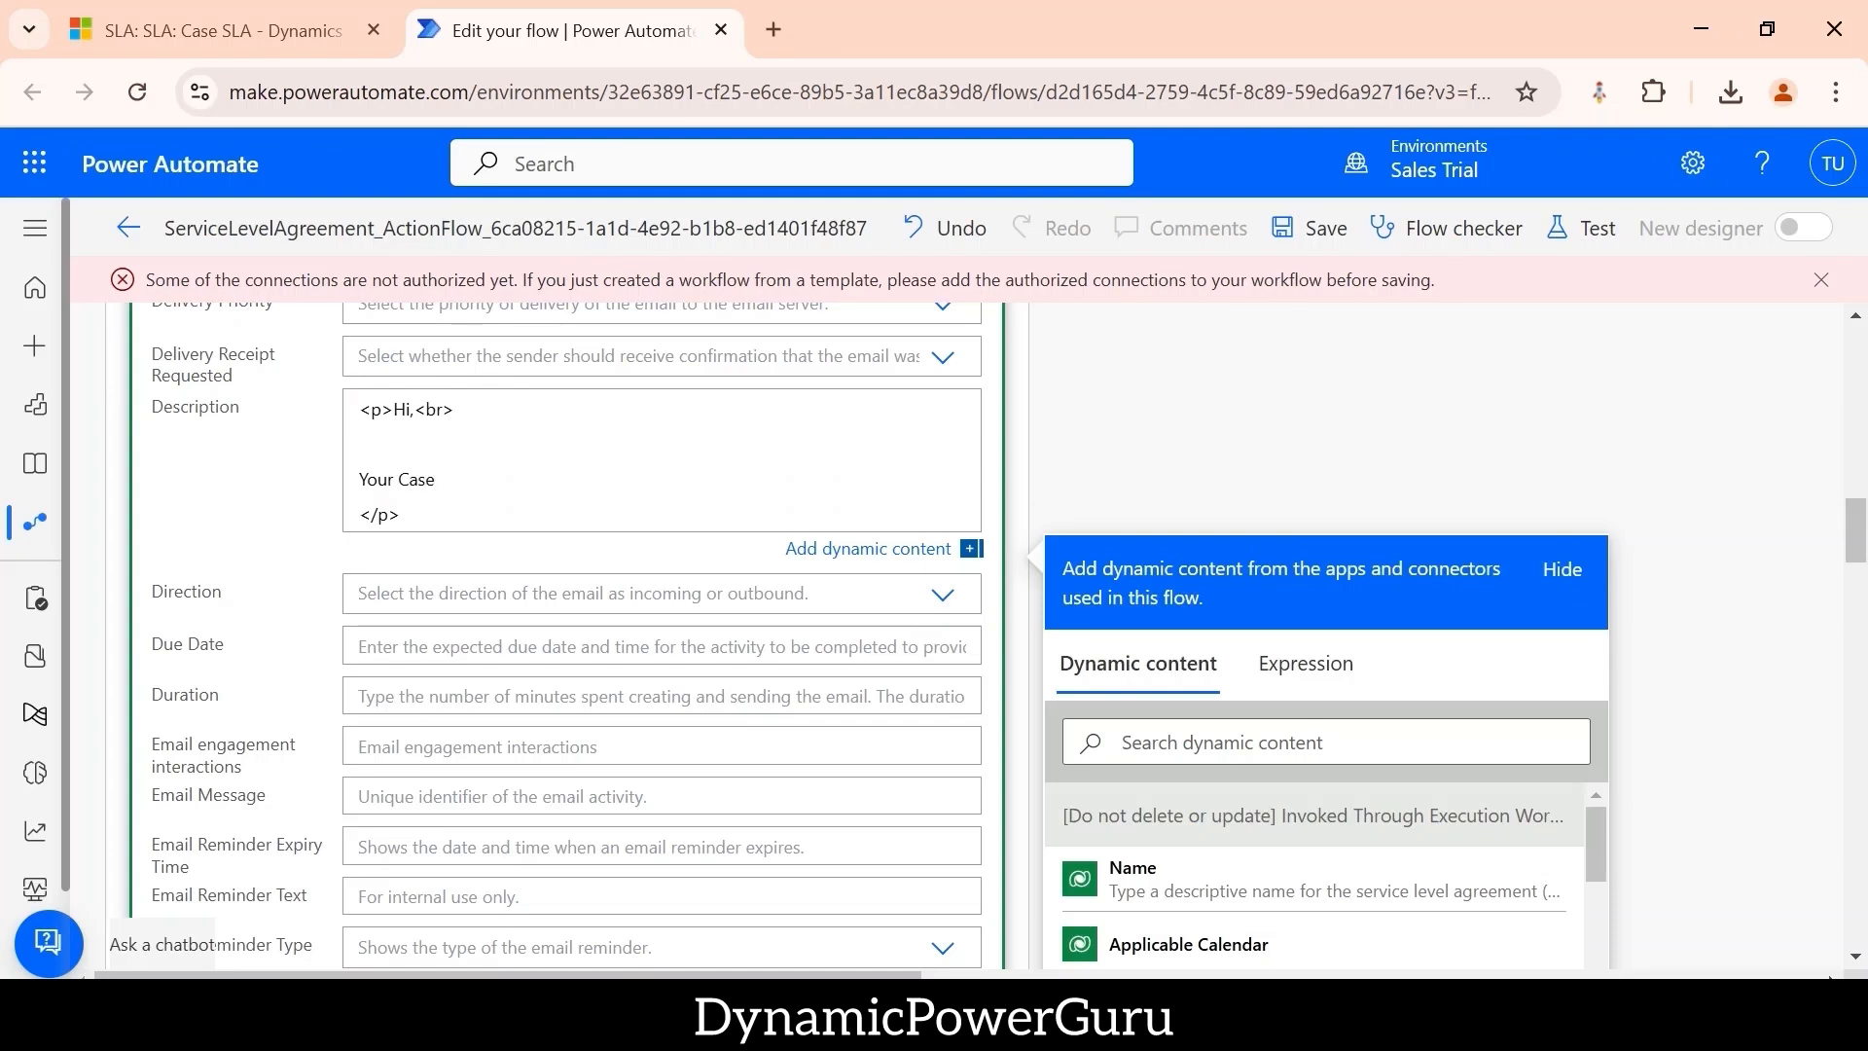
{"action": "type", "text": " is Near To Non Compliance"}
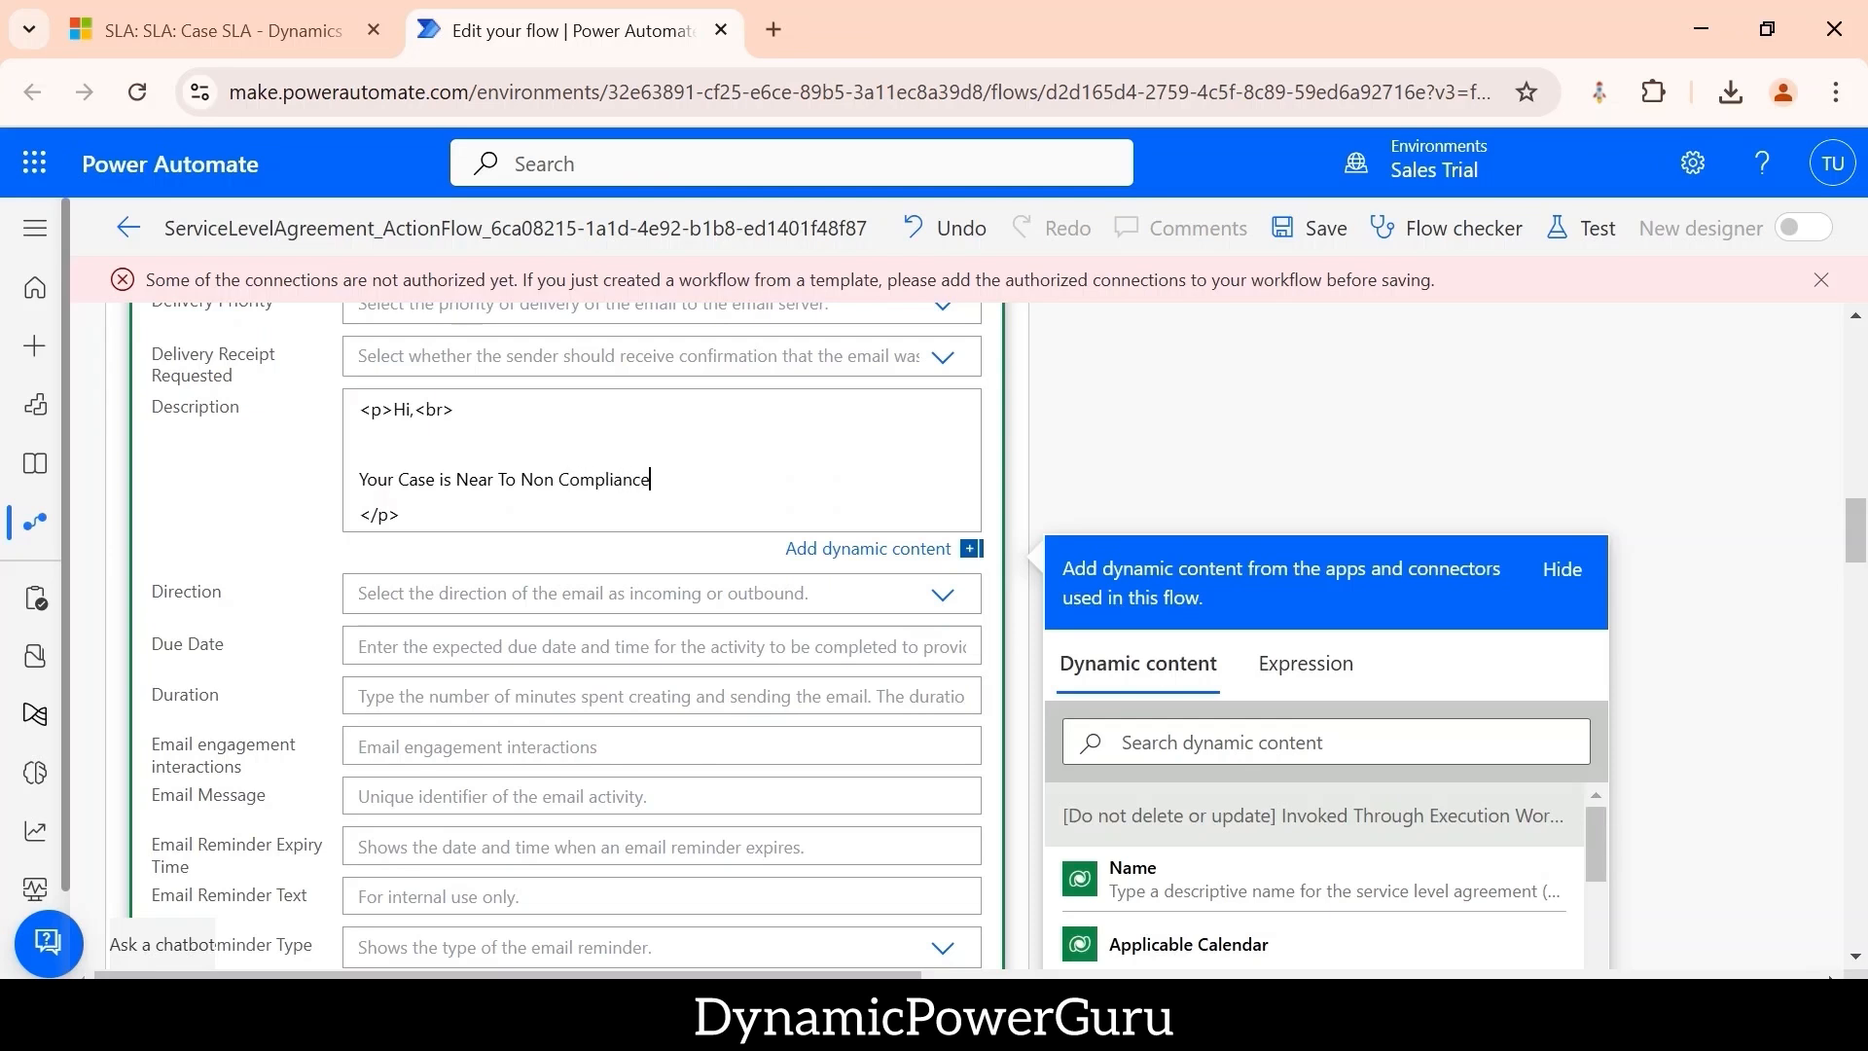
- End the Description's compliance sentence with a period and add the line "Please do the needful" below it
{"action": "type", "text": ". Please"}
{"action": "key", "text": "Return"}
{"action": "type", "text": "Plea"}
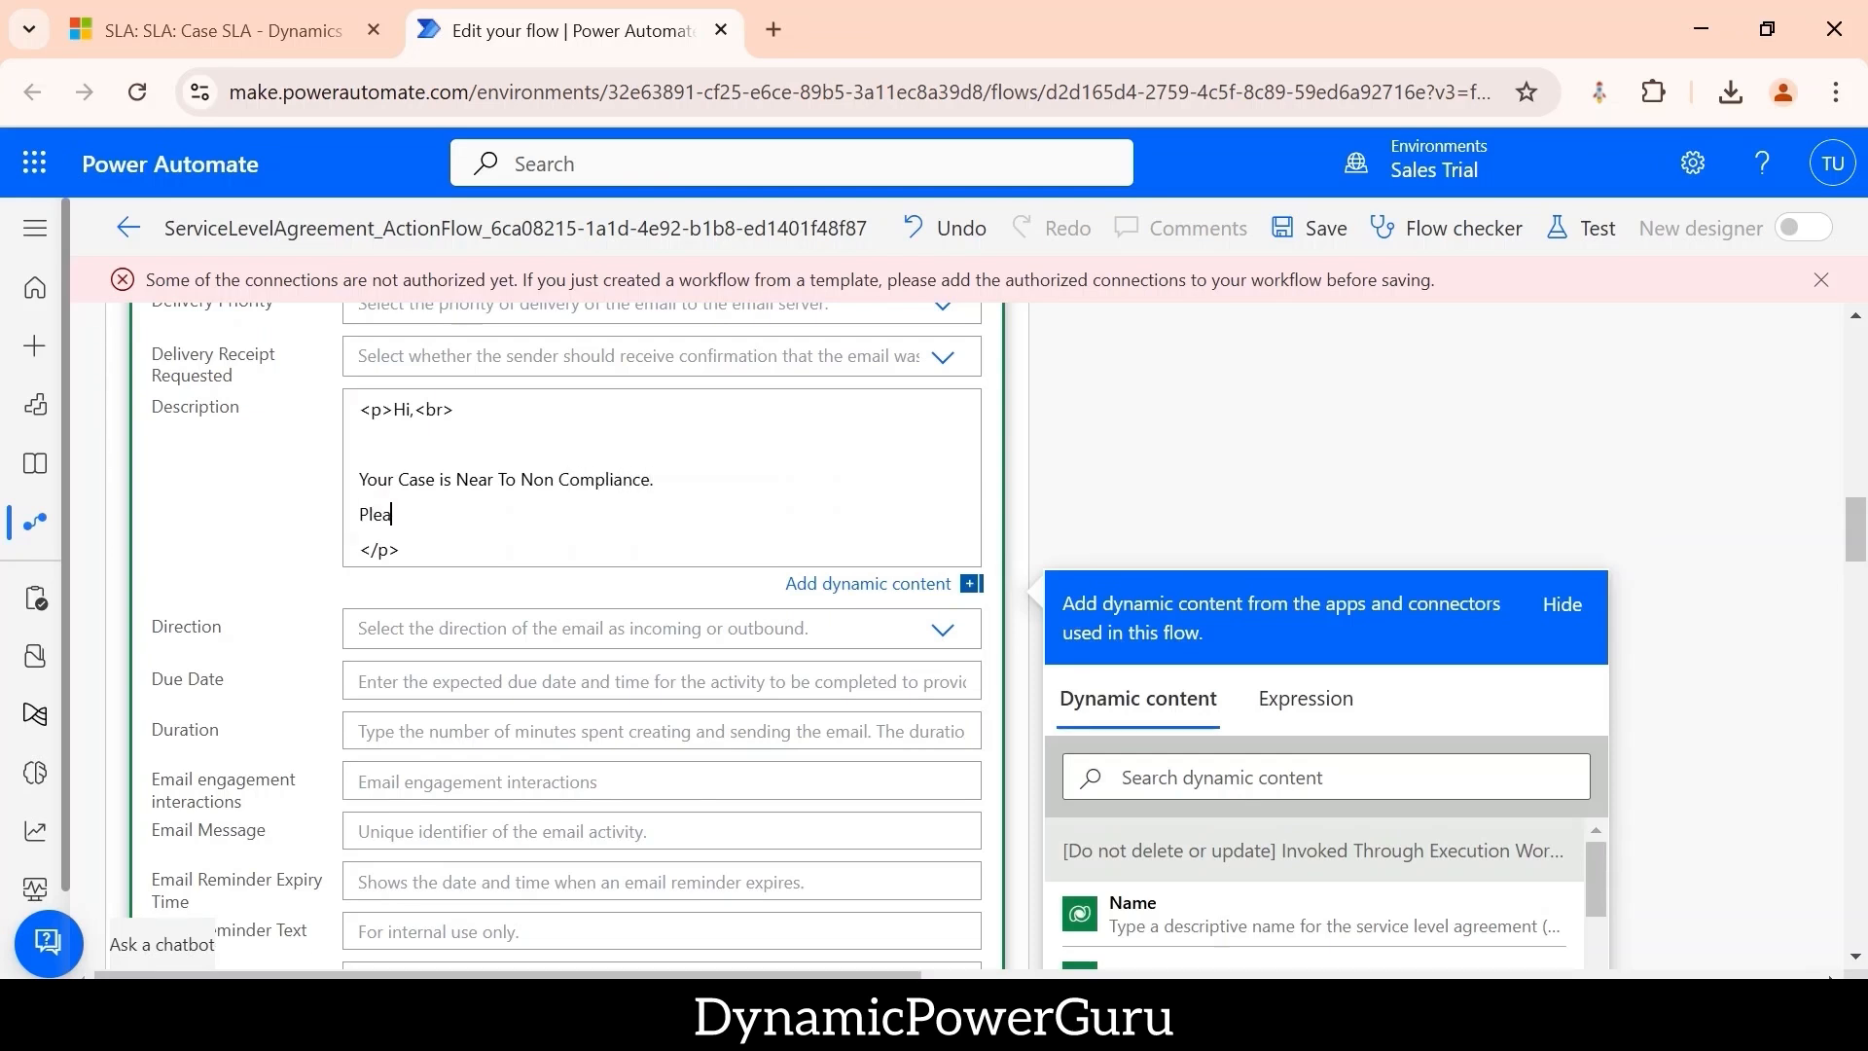
{"action": "type", "text": "se do the need ful"}
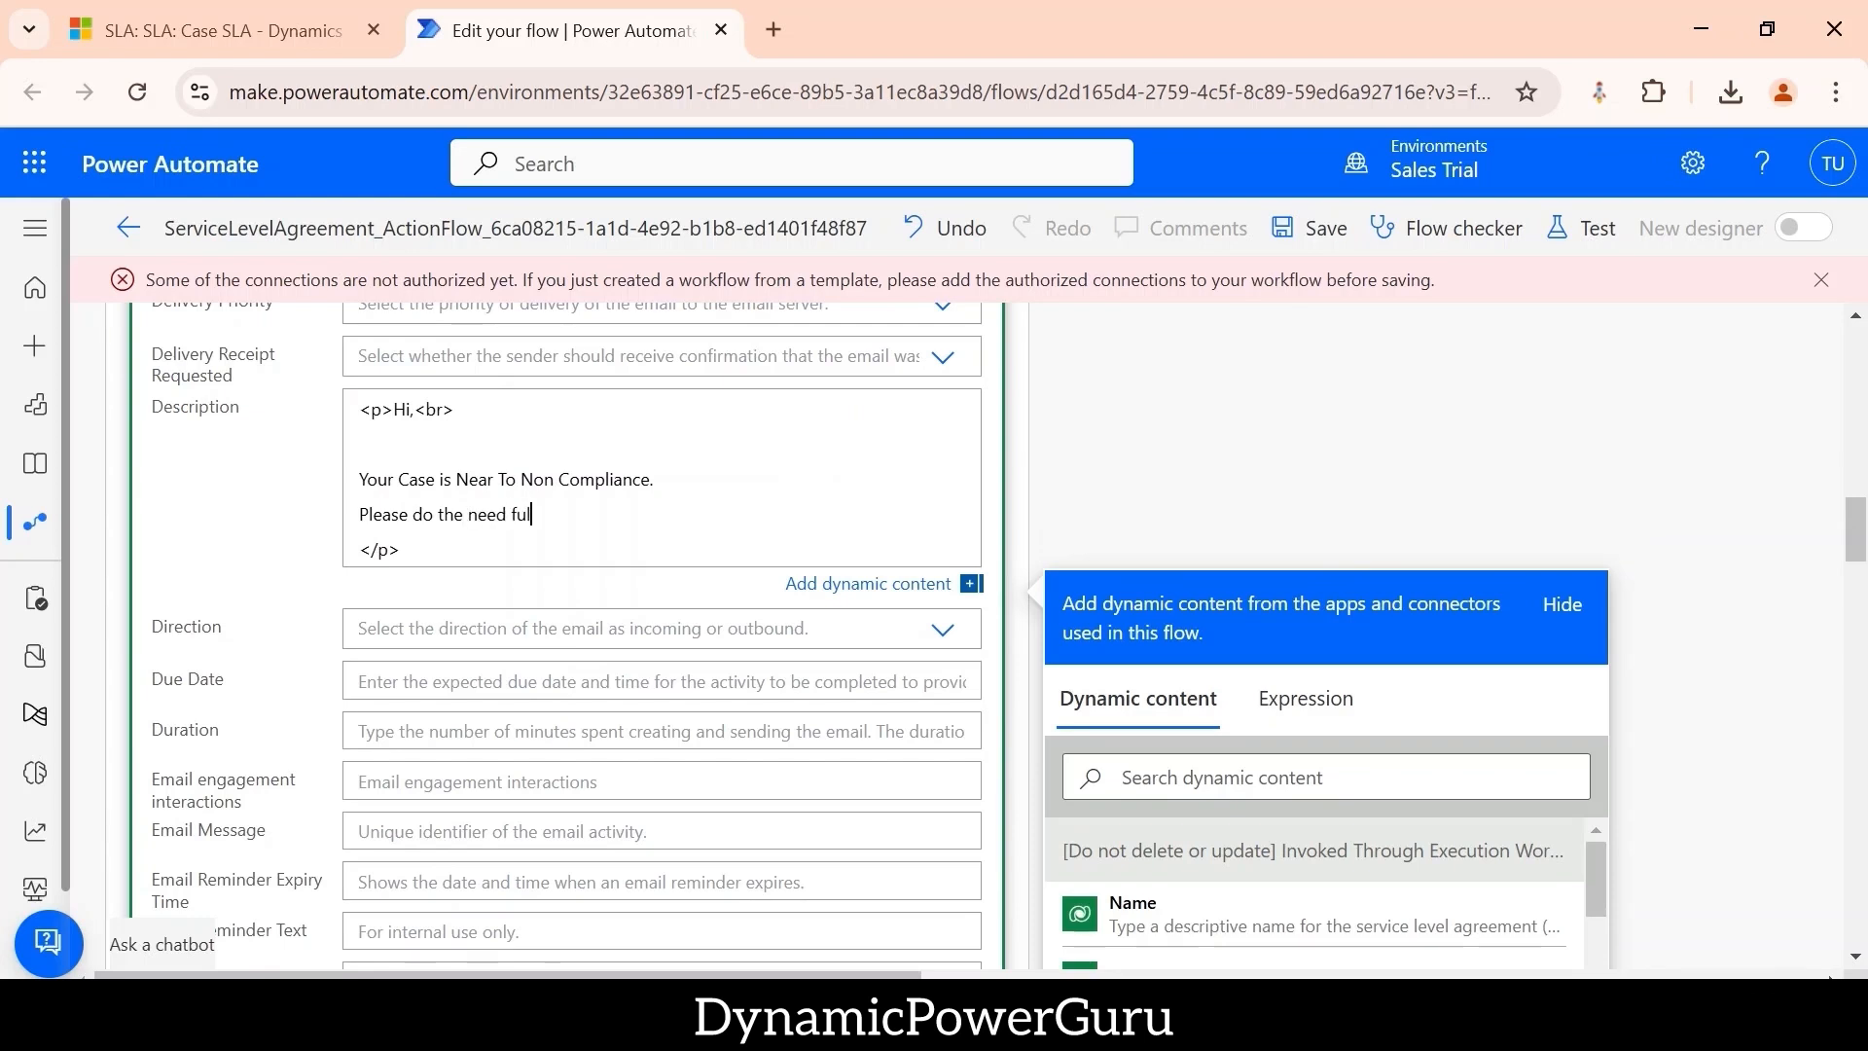
{"action": "key", "text": "BackSpace"}
{"action": "key", "text": "BackSpace"}
{"action": "key", "text": "BackSpace"}
{"action": "type", "text": "ful"}
- Append "<br>" to the compliance and needful lines in Description, and add "Thanks" after a blank line
{"action": "type", "text": " <>"}
{"action": "type", "text": "br"}
{"action": "type", "text": "br"}
{"action": "key", "text": "Right"}
{"action": "key", "text": "Return"}
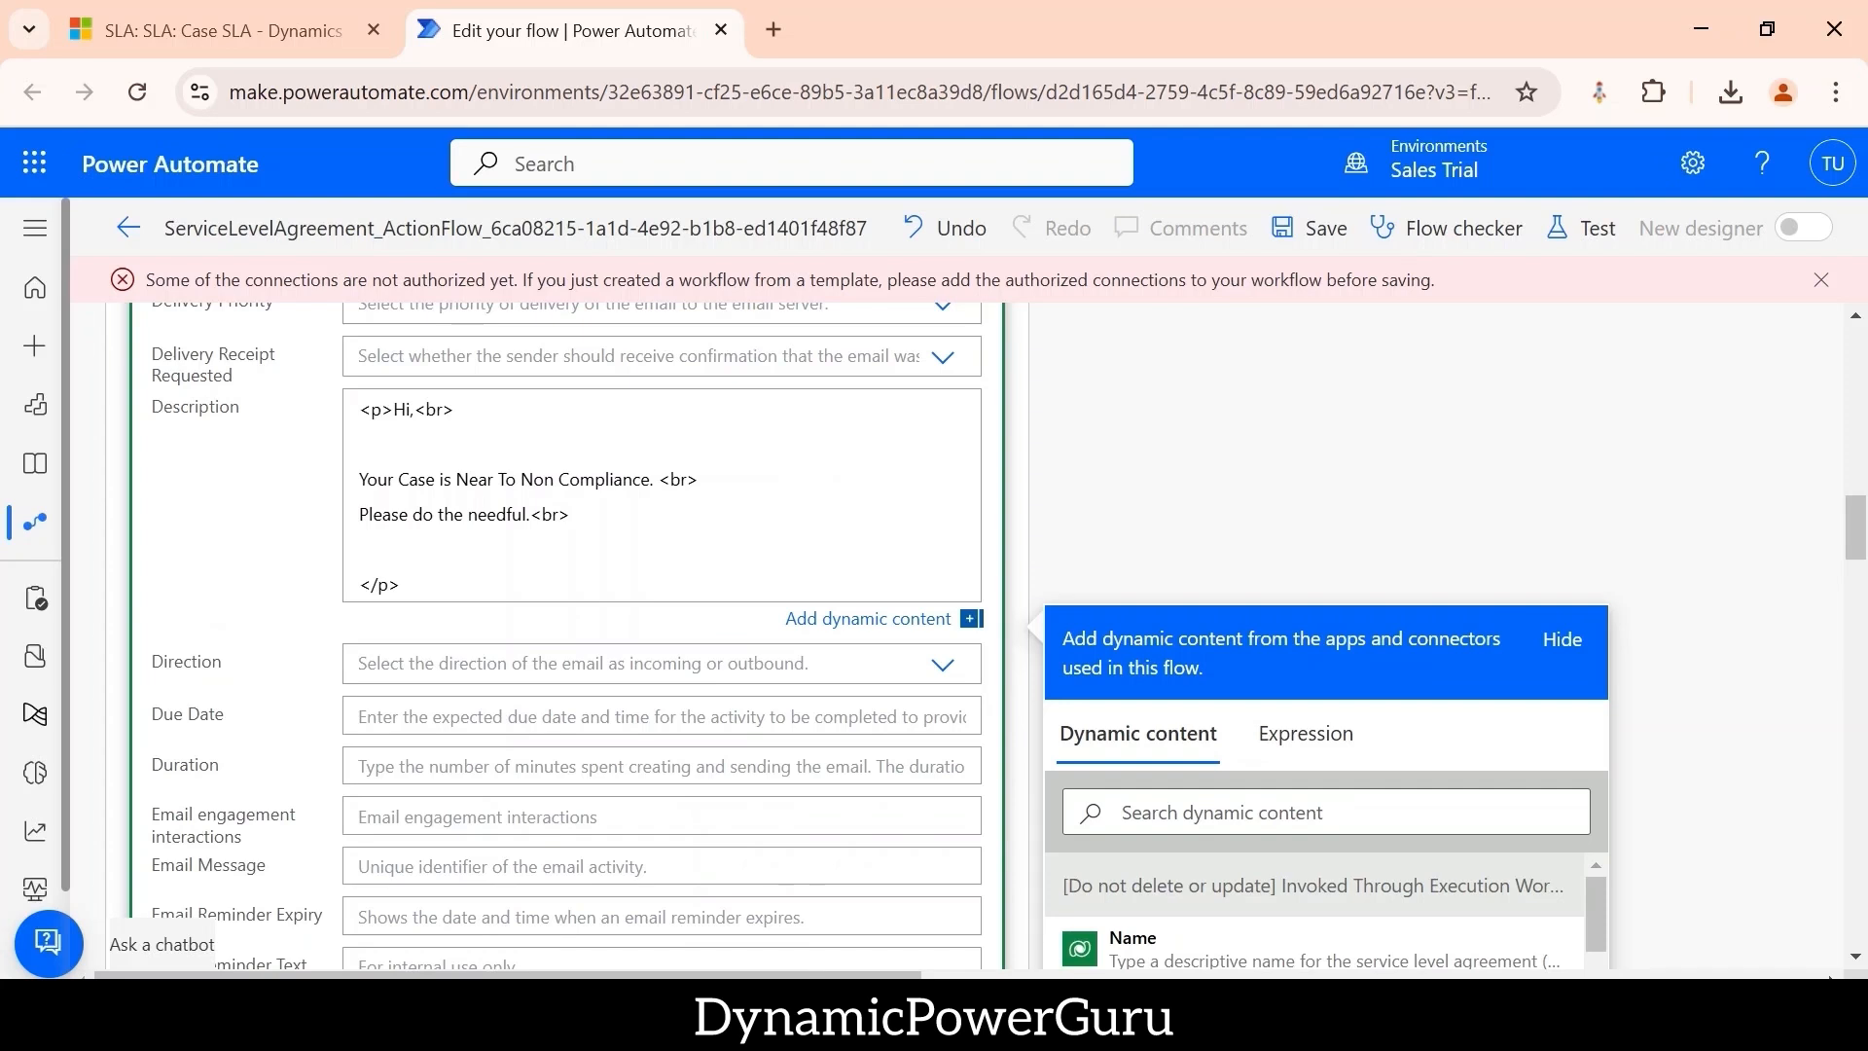
{"action": "key", "text": "Return"}
{"action": "type", "text": "Thanks"}
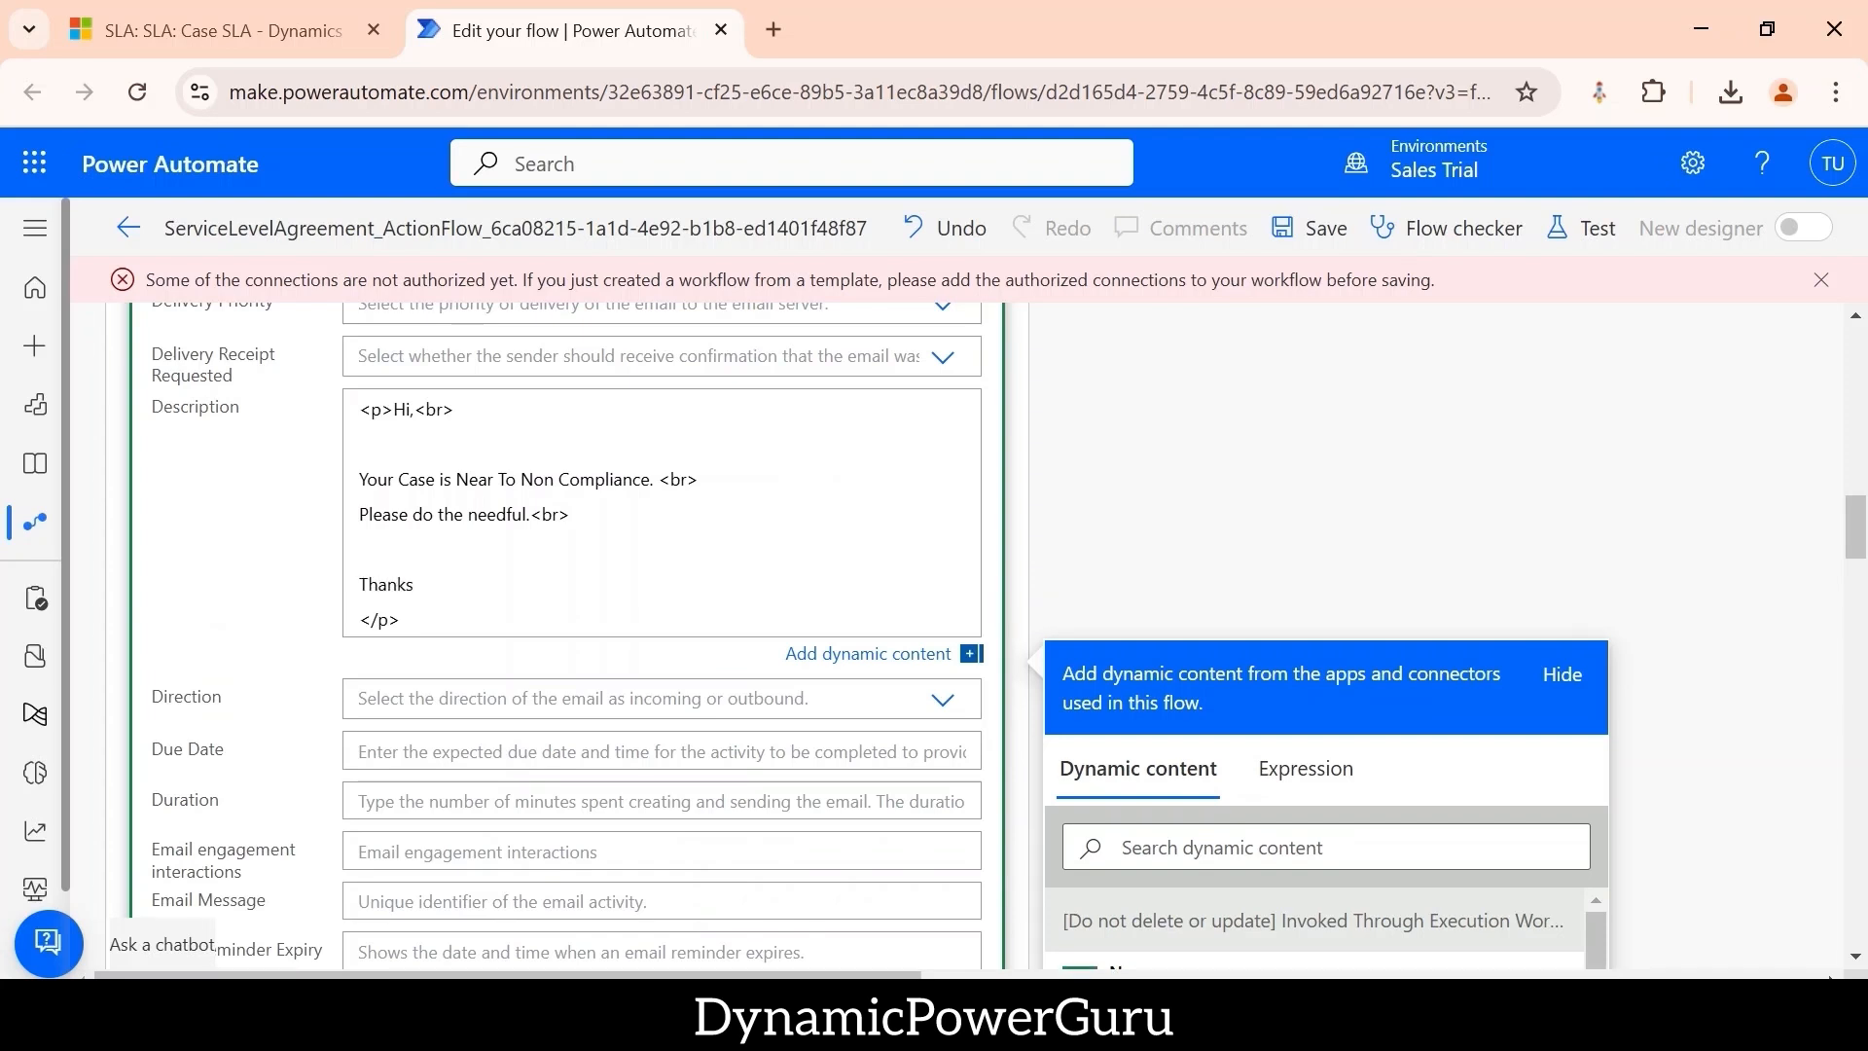
- Enter incidents() as the Regarding (Cases) value of the email message
{"action": "scroll", "coordinate": [662, 632], "scroll_direction": "down", "scroll_amount": 6}
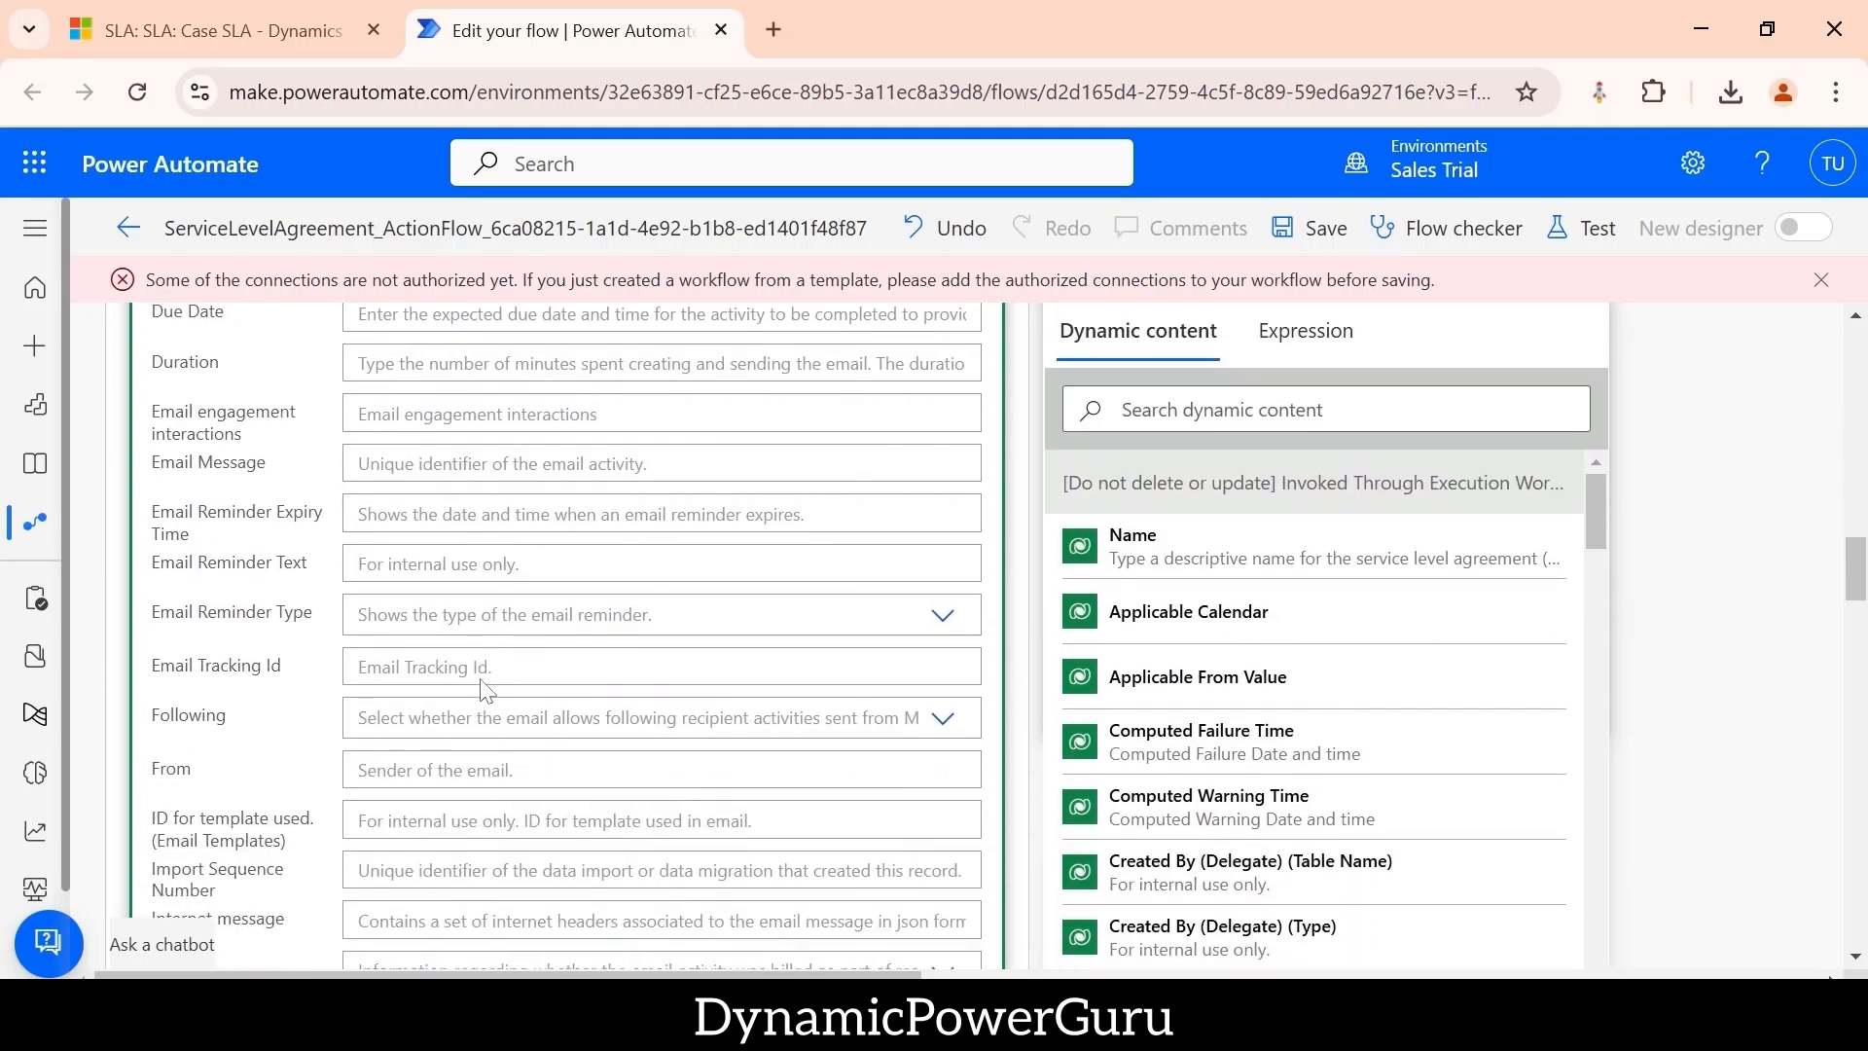
{"action": "scroll", "coordinate": [662, 633], "scroll_direction": "down", "scroll_amount": 15}
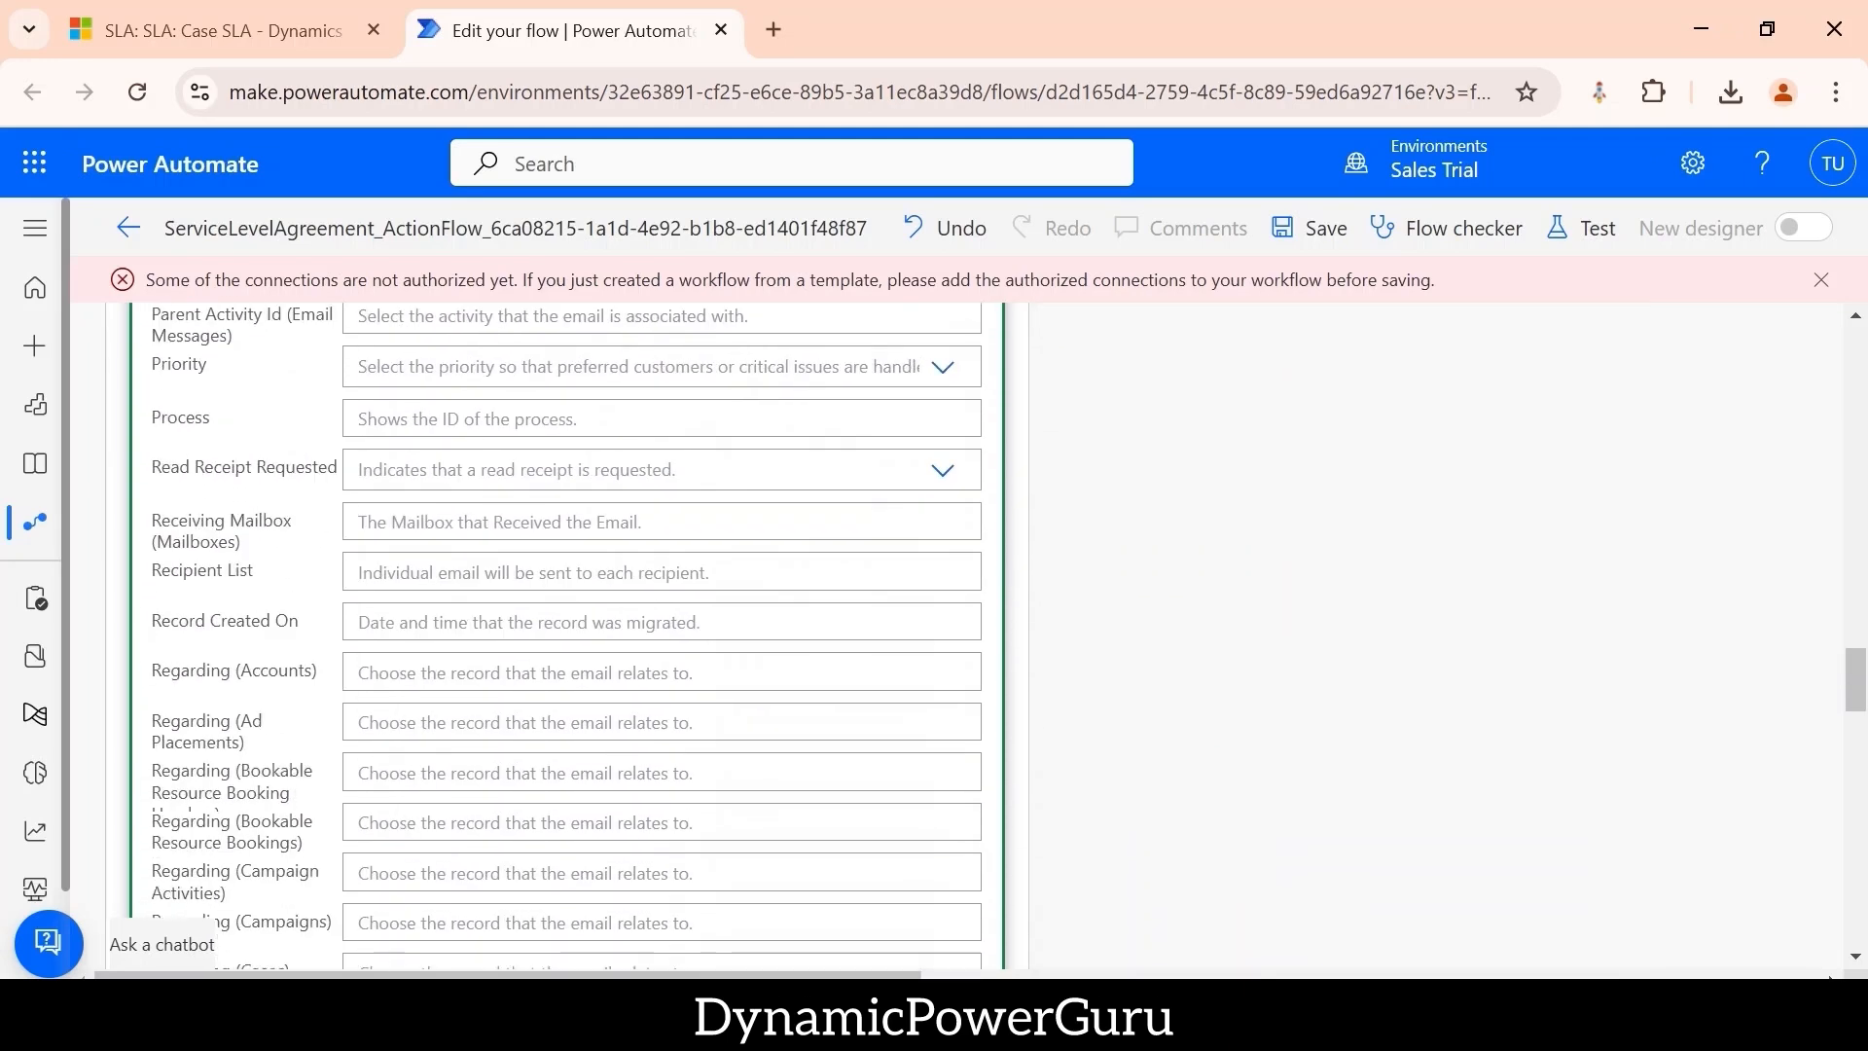
{"action": "scroll", "coordinate": [494, 671], "scroll_direction": "down", "scroll_amount": 5}
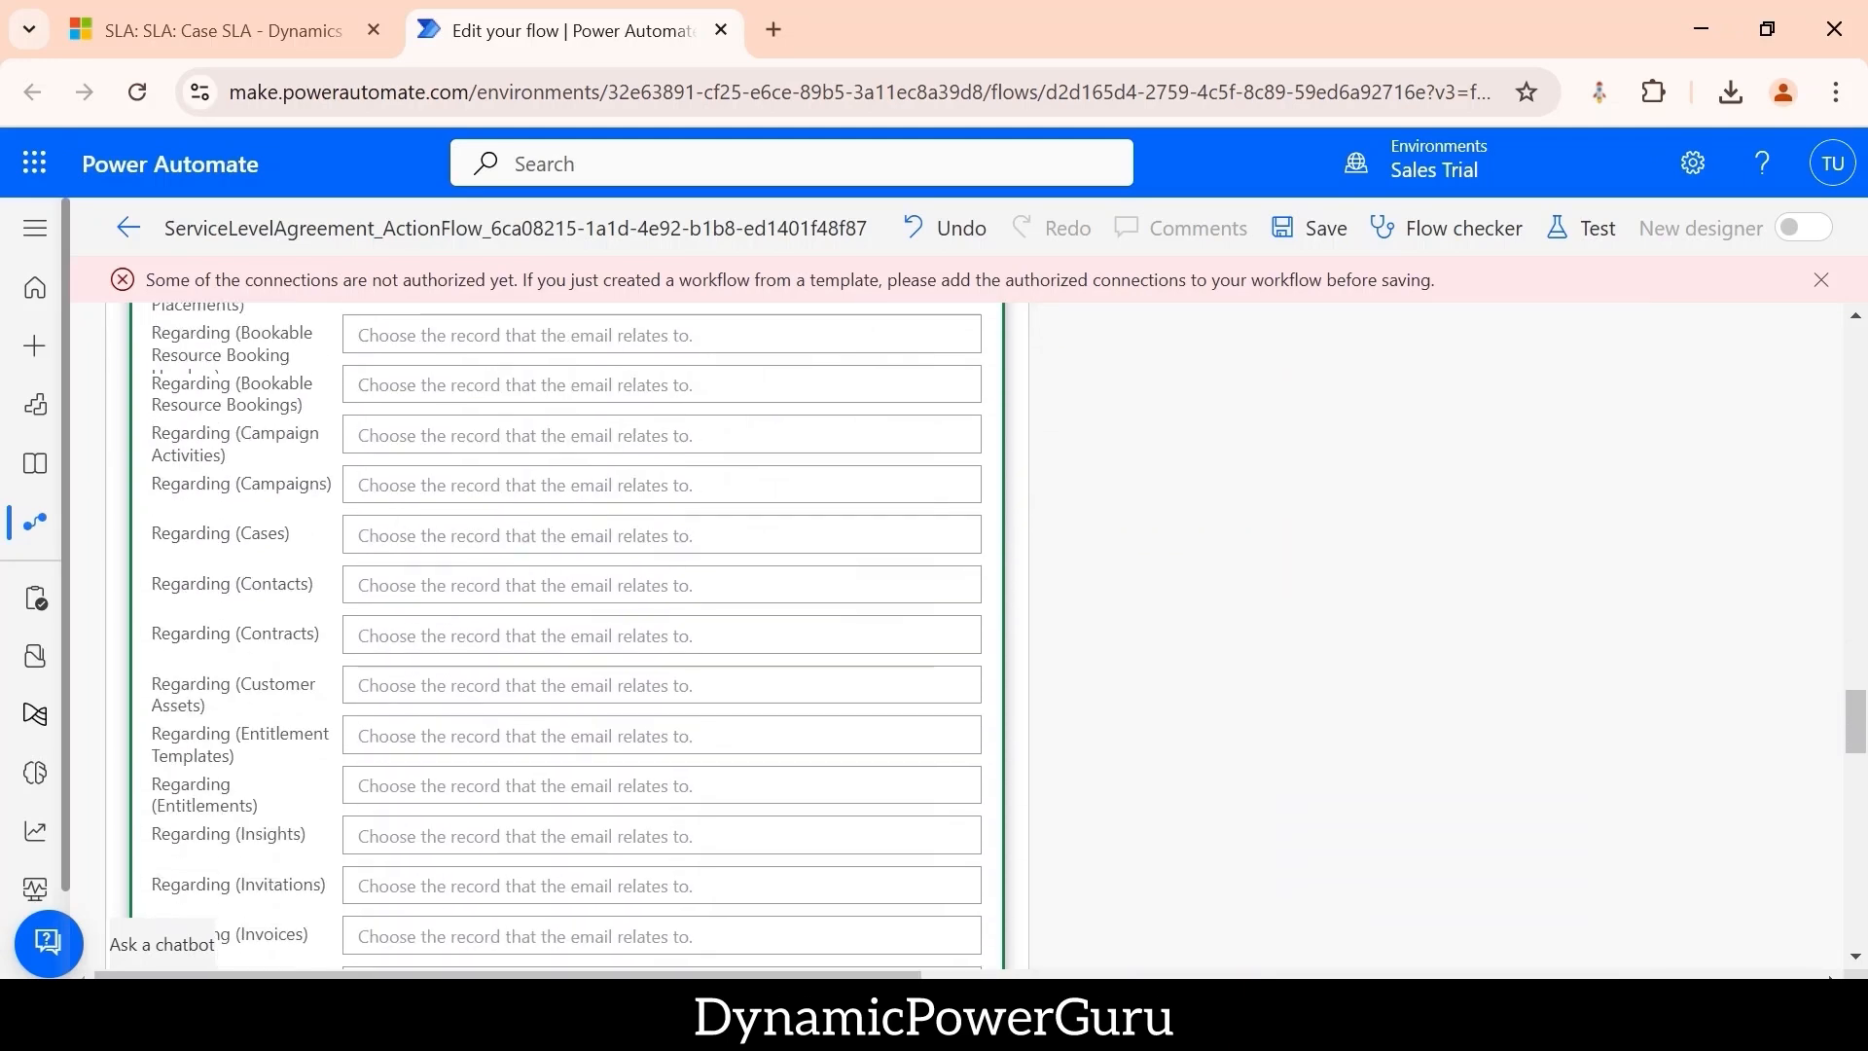
{"action": "scroll", "coordinate": [494, 671], "scroll_direction": "down", "scroll_amount": 1}
{"action": "scroll", "coordinate": [494, 671], "scroll_direction": "up", "scroll_amount": 1}
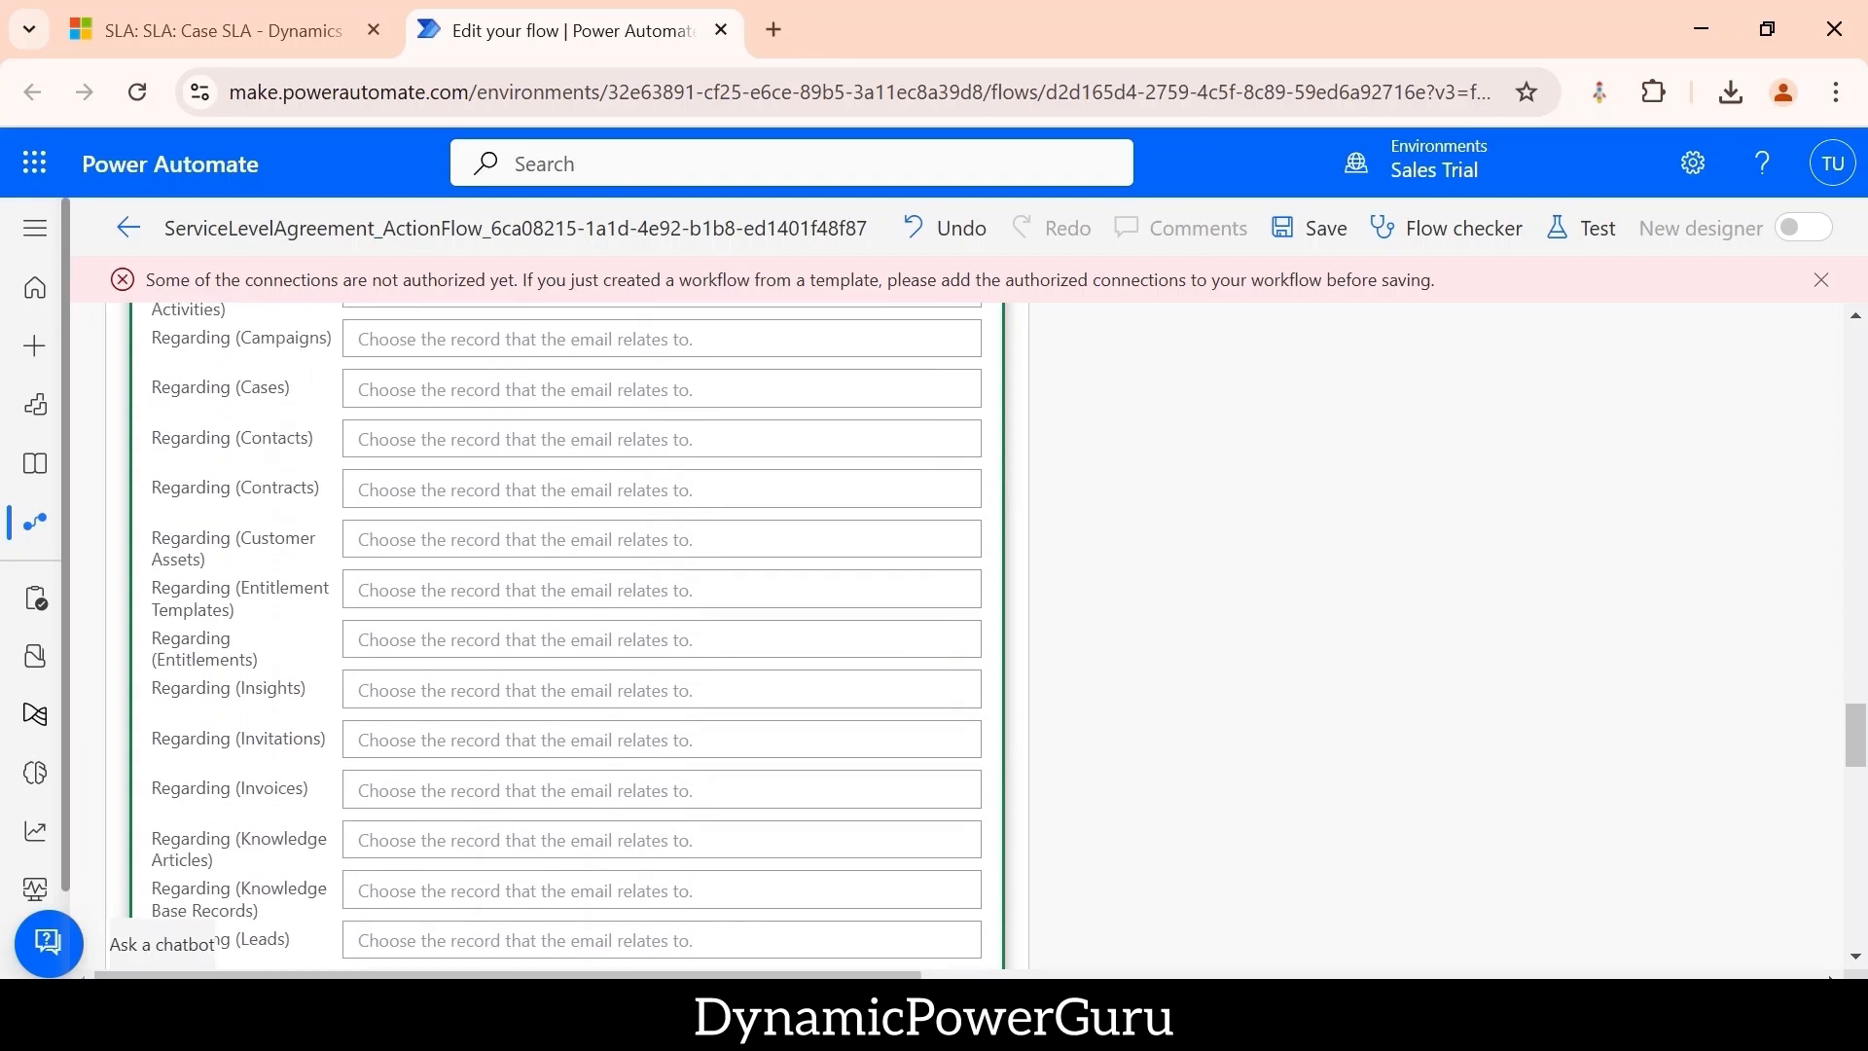
{"action": "left_click", "coordinate": [467, 389]}
{"action": "type", "text": "incidente"}
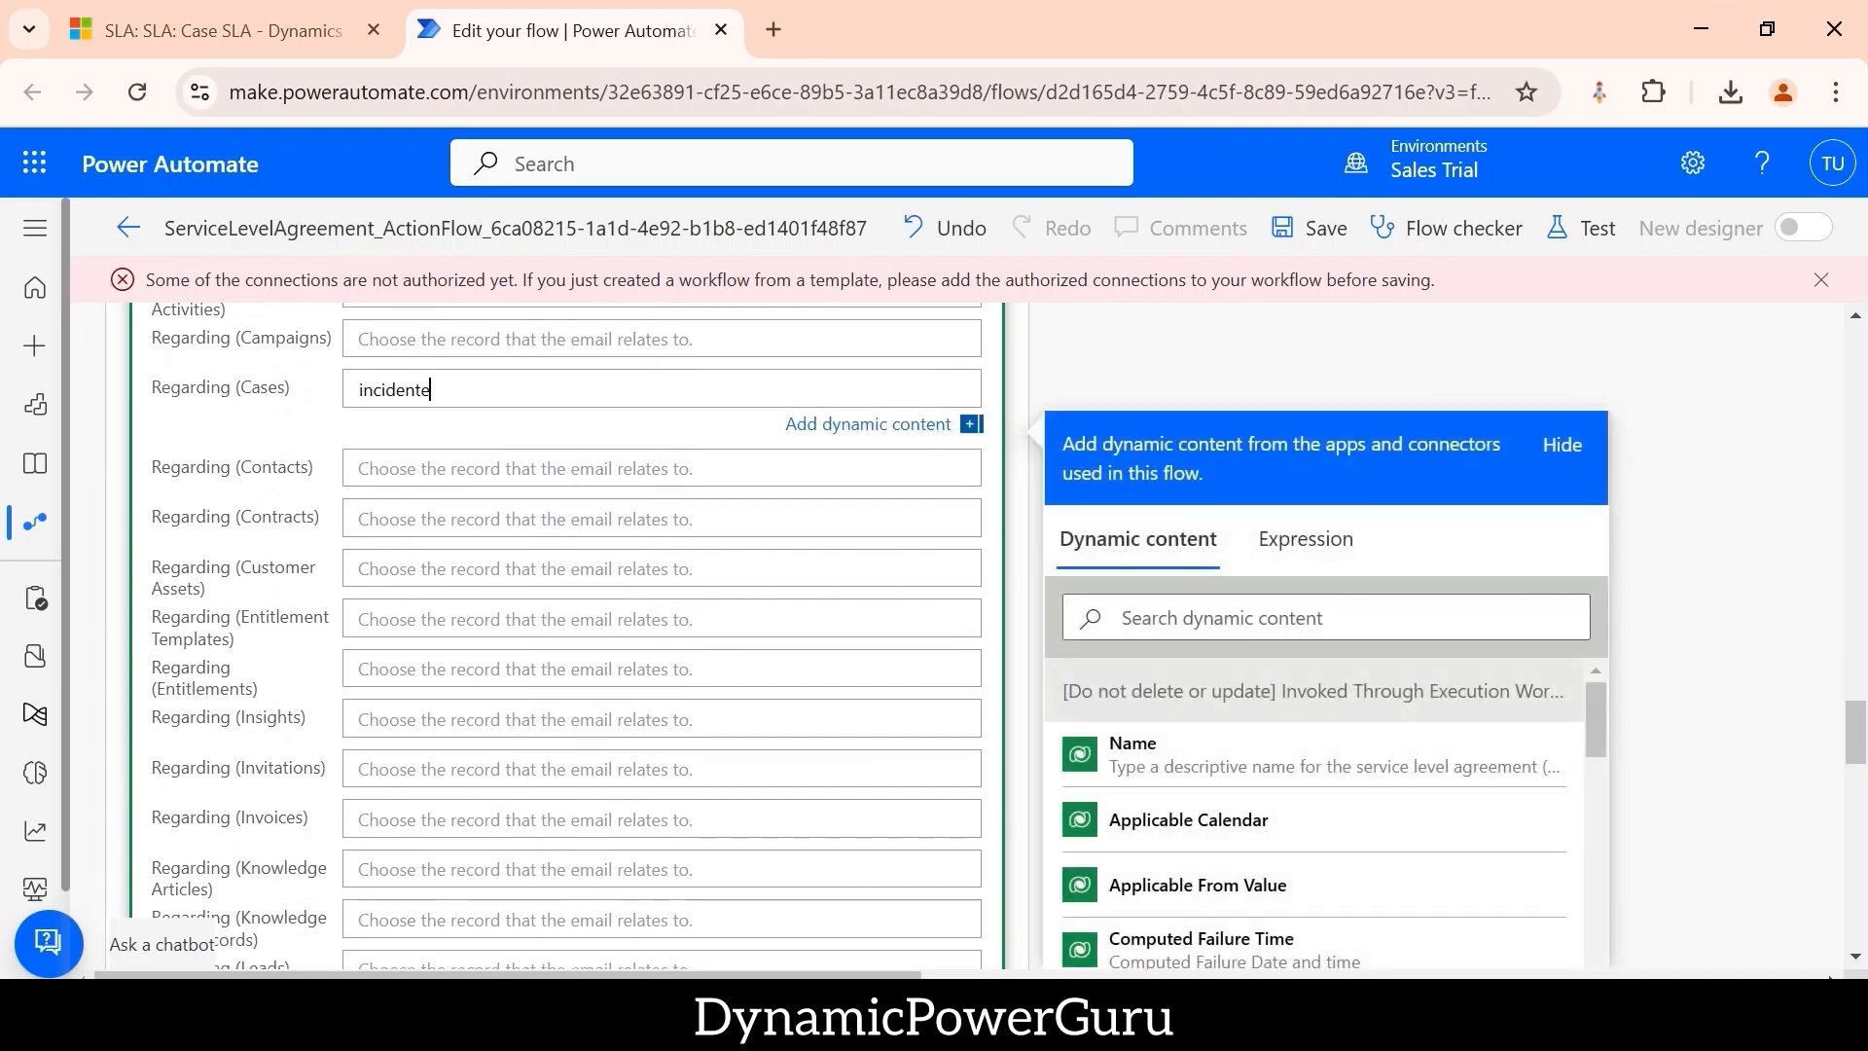
{"action": "key", "text": "BackSpace"}
{"action": "type", "text": "s()"}
- Search the dynamic content for "regard" and insert Regarding (Value) inside the incidents() parentheses
{"action": "left_click", "coordinate": [1232, 619]}
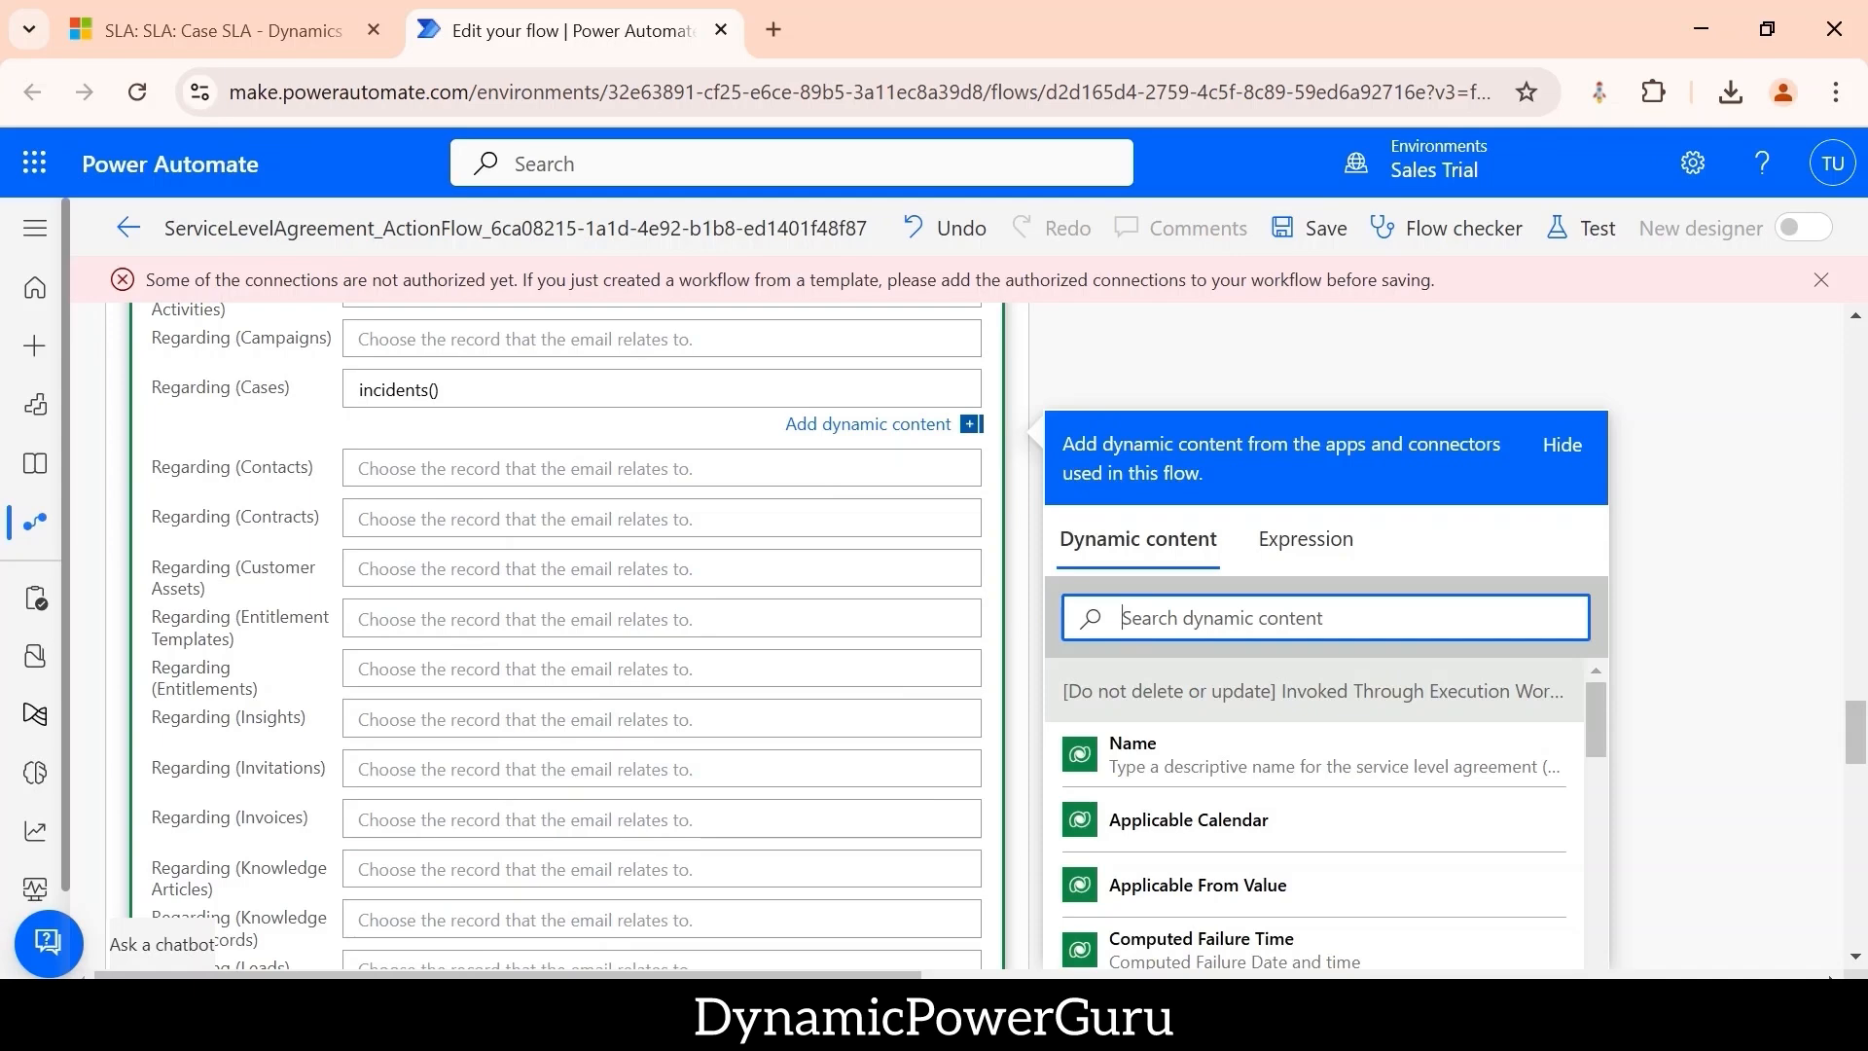
{"action": "type", "text": "regrad"}
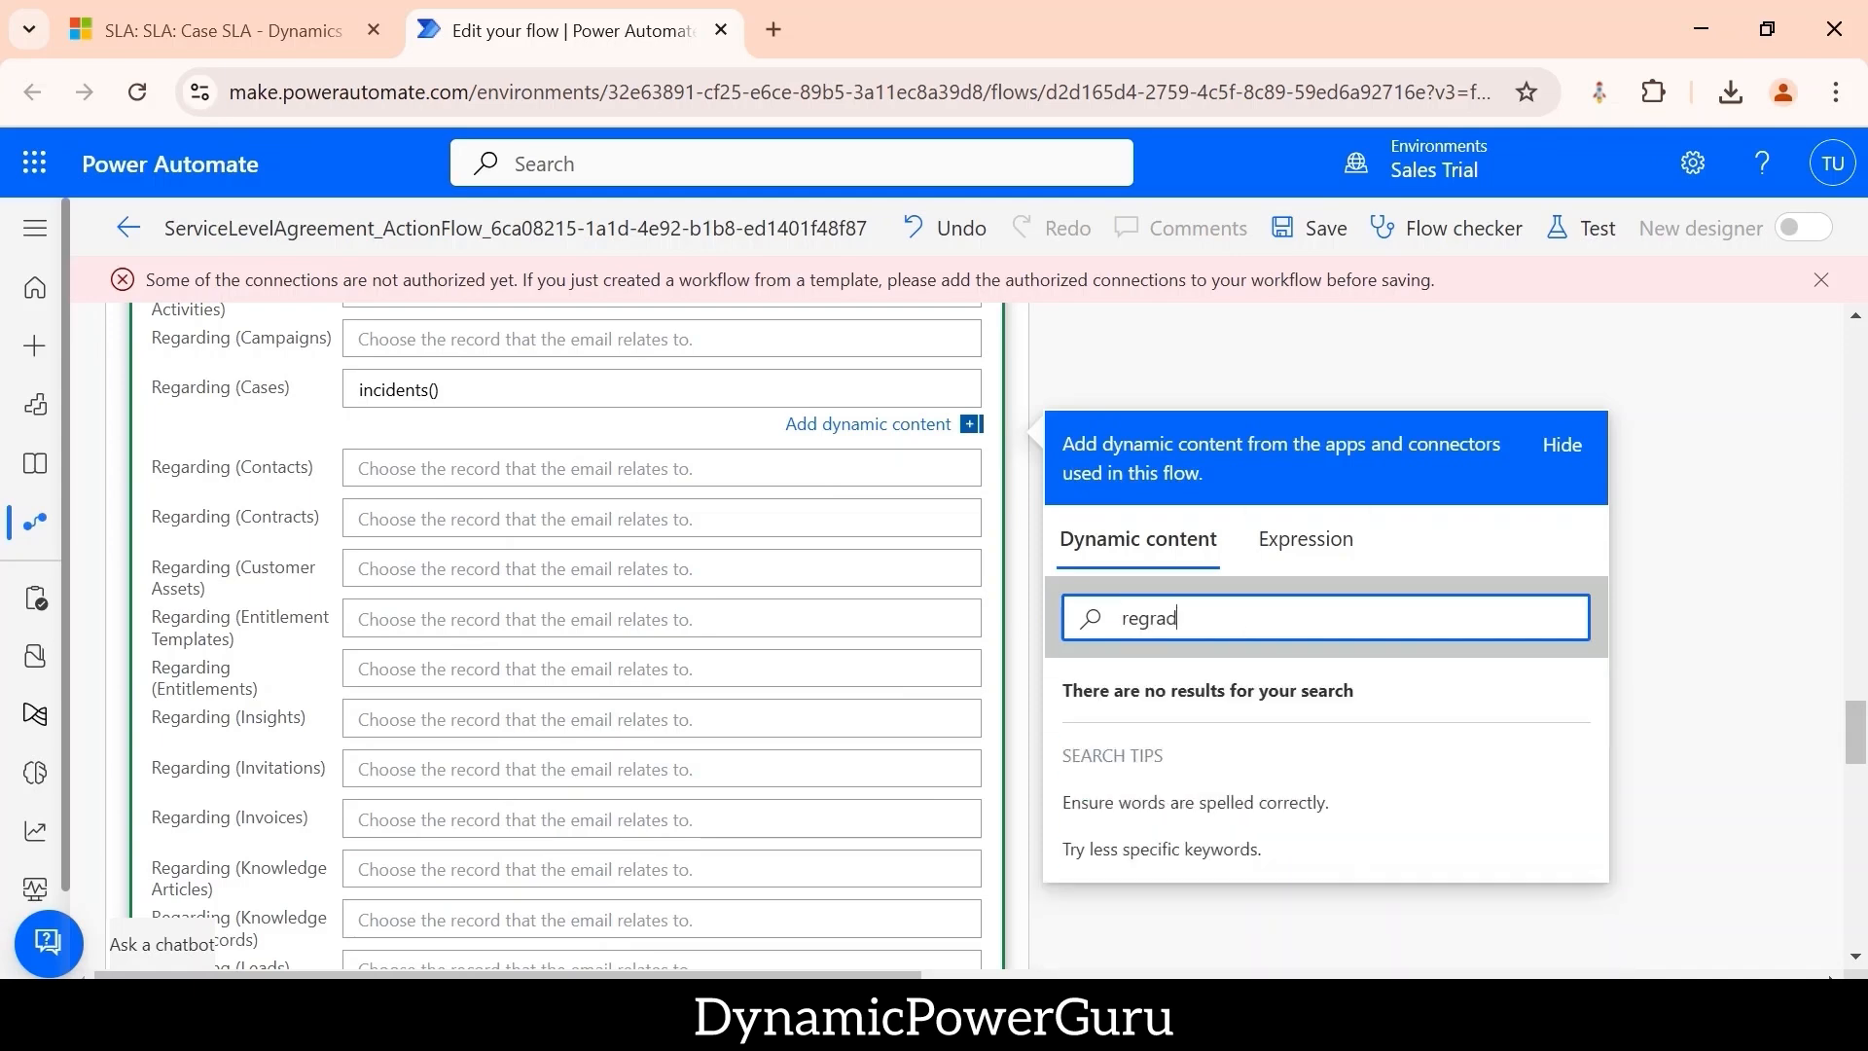
{"action": "key", "text": "BackSpace"}
{"action": "key", "text": "BackSpace"}
{"action": "key", "text": "BackSpace"}
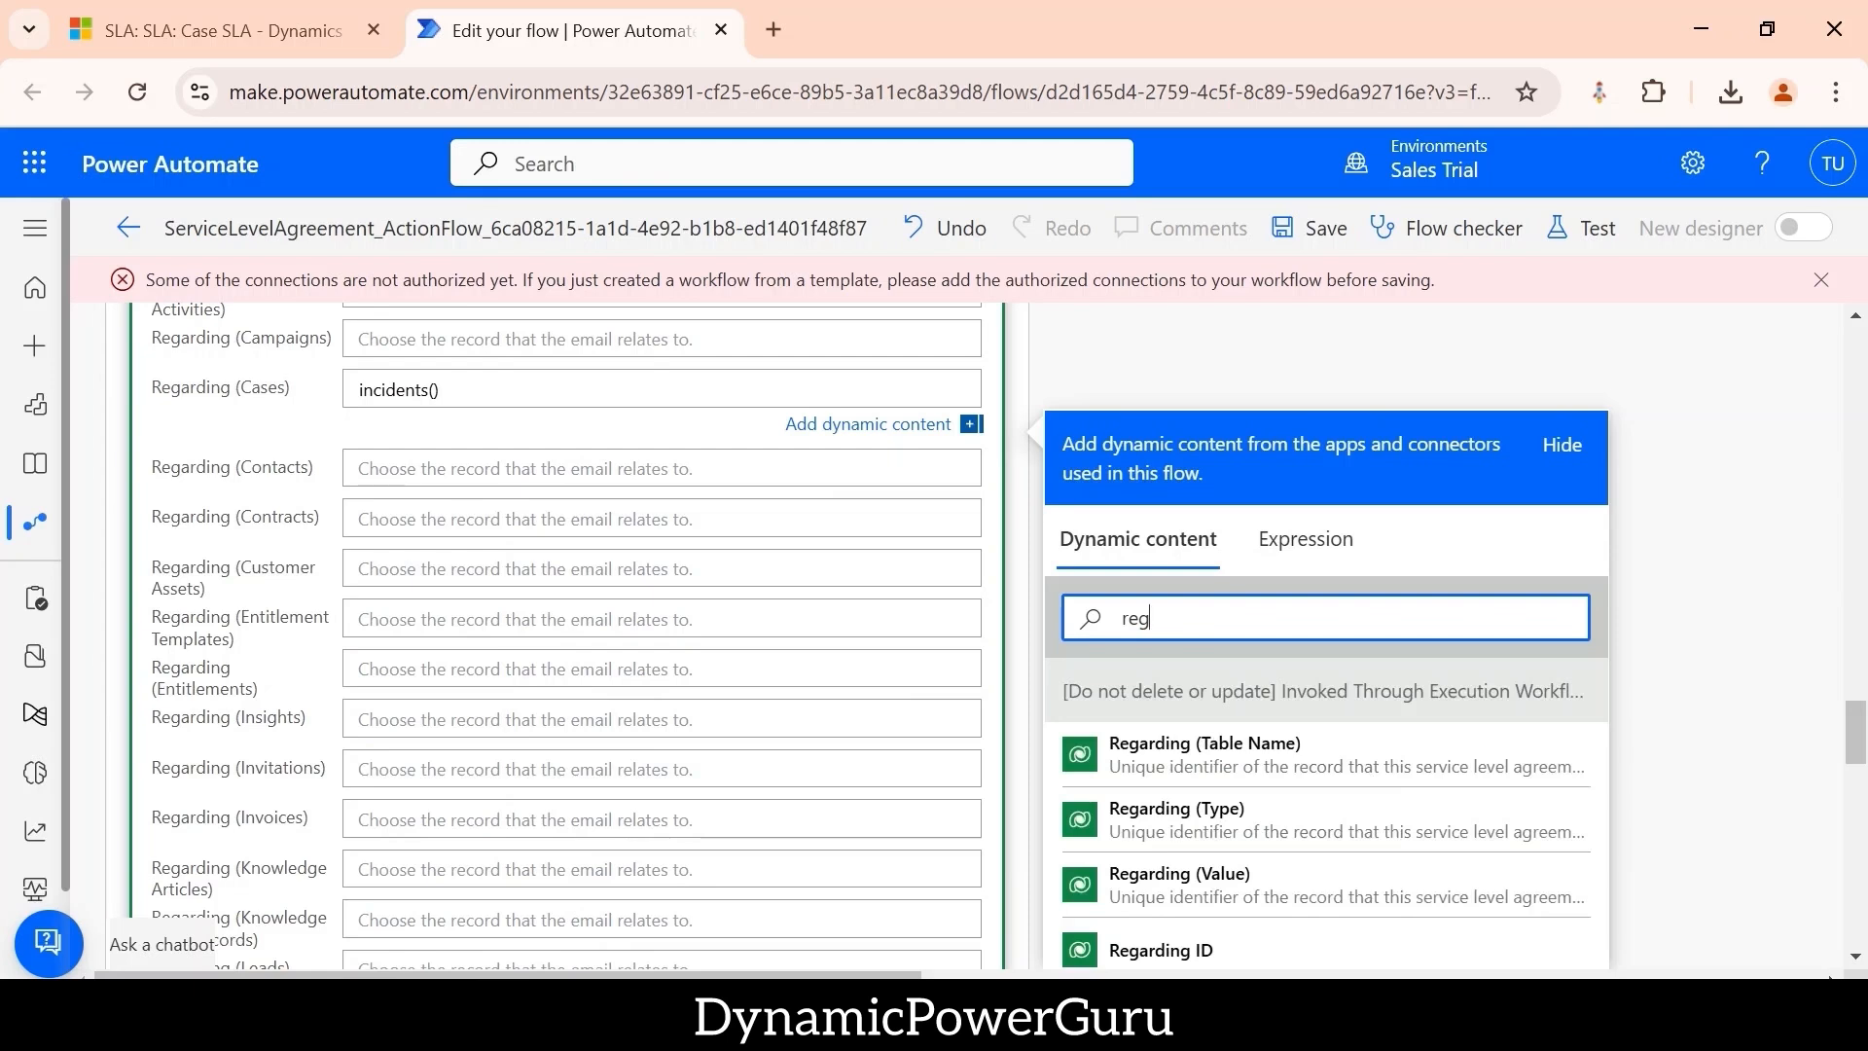
{"action": "type", "text": "ard"}
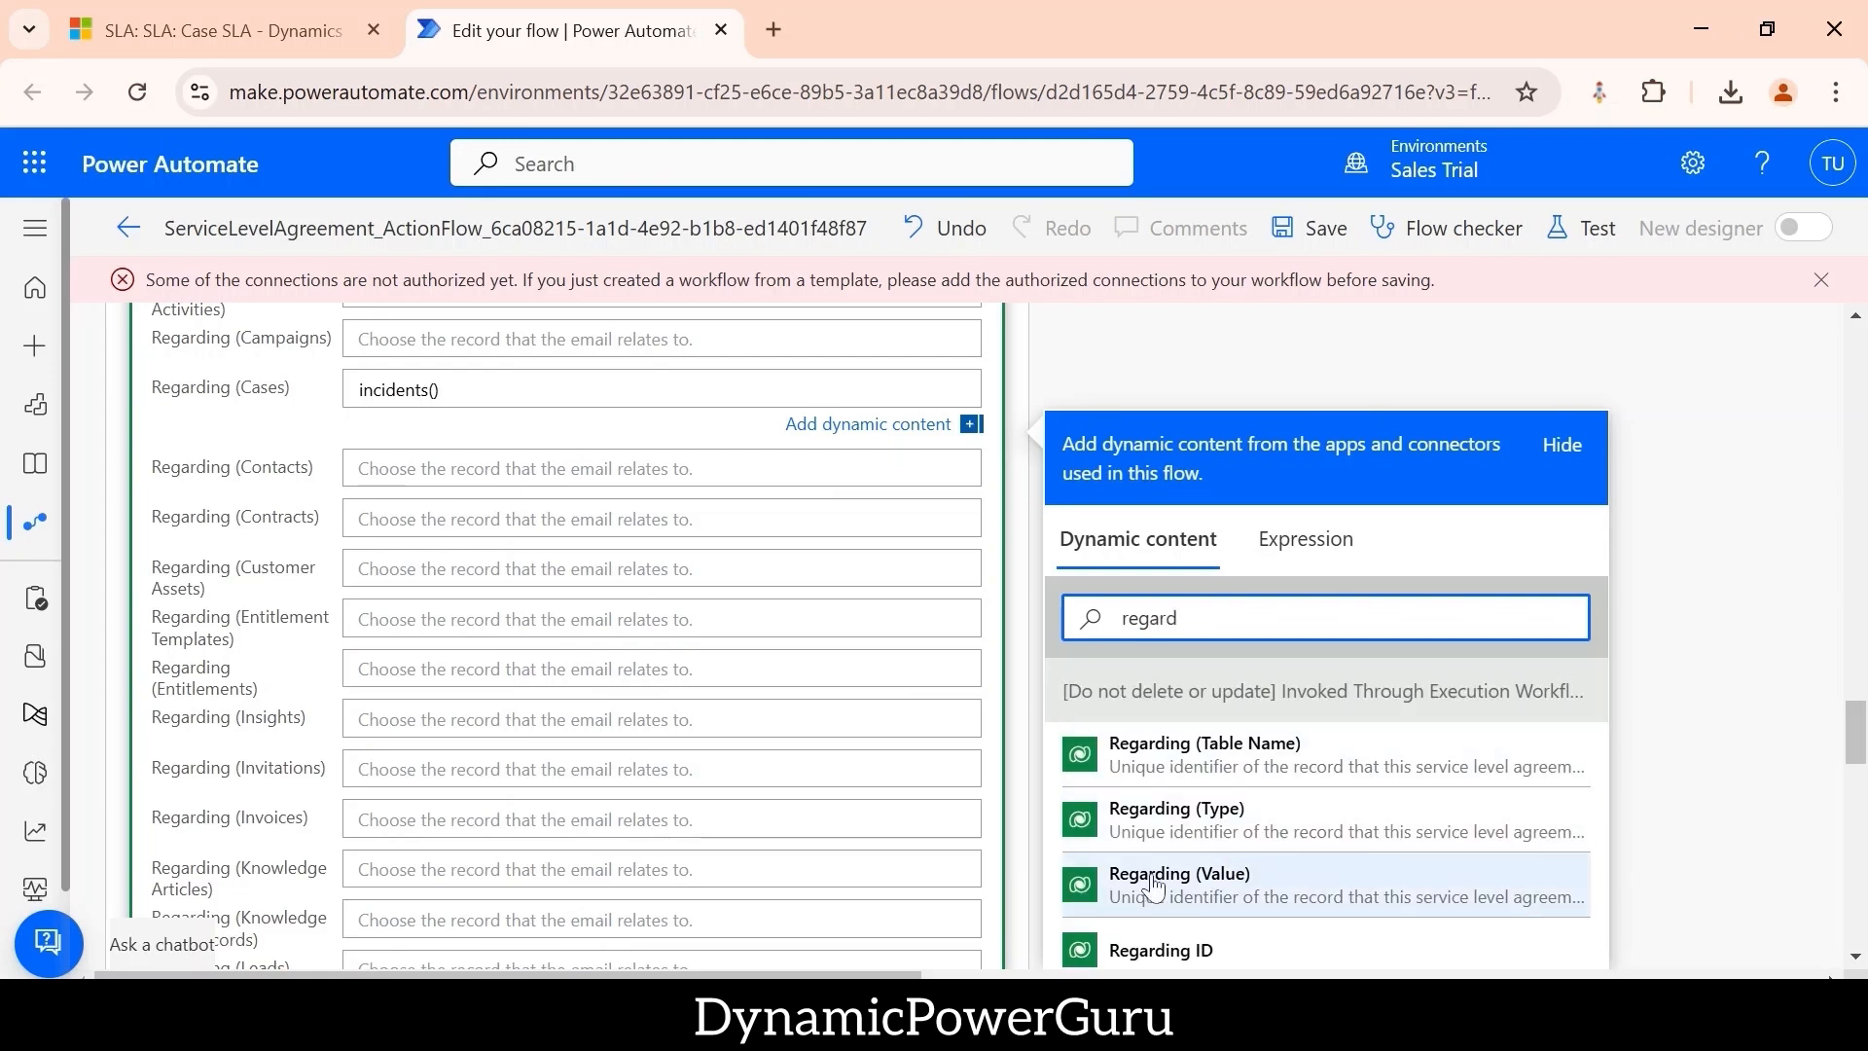
{"action": "left_click", "coordinate": [1280, 889]}
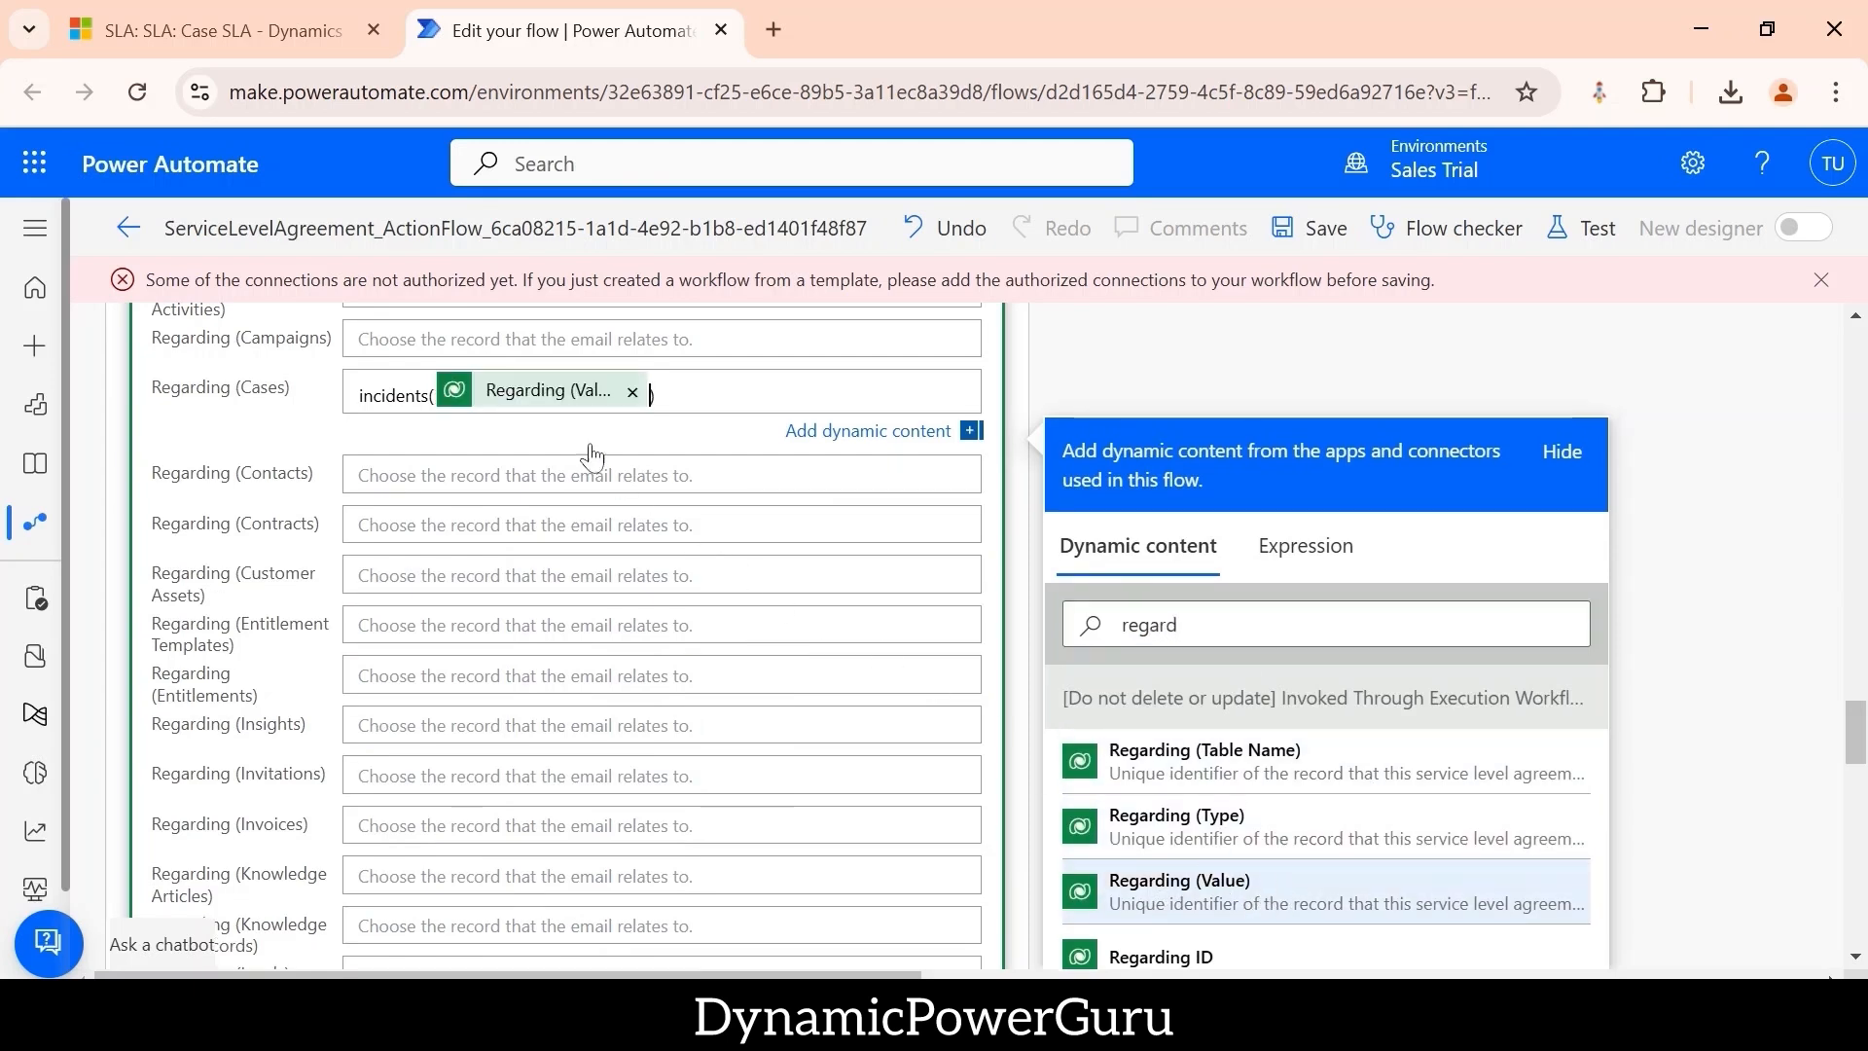
- Set the email message's Subject to "Case Near To non Complinace"
{"action": "scroll", "coordinate": [586, 610], "scroll_direction": "down", "scroll_amount": 15}
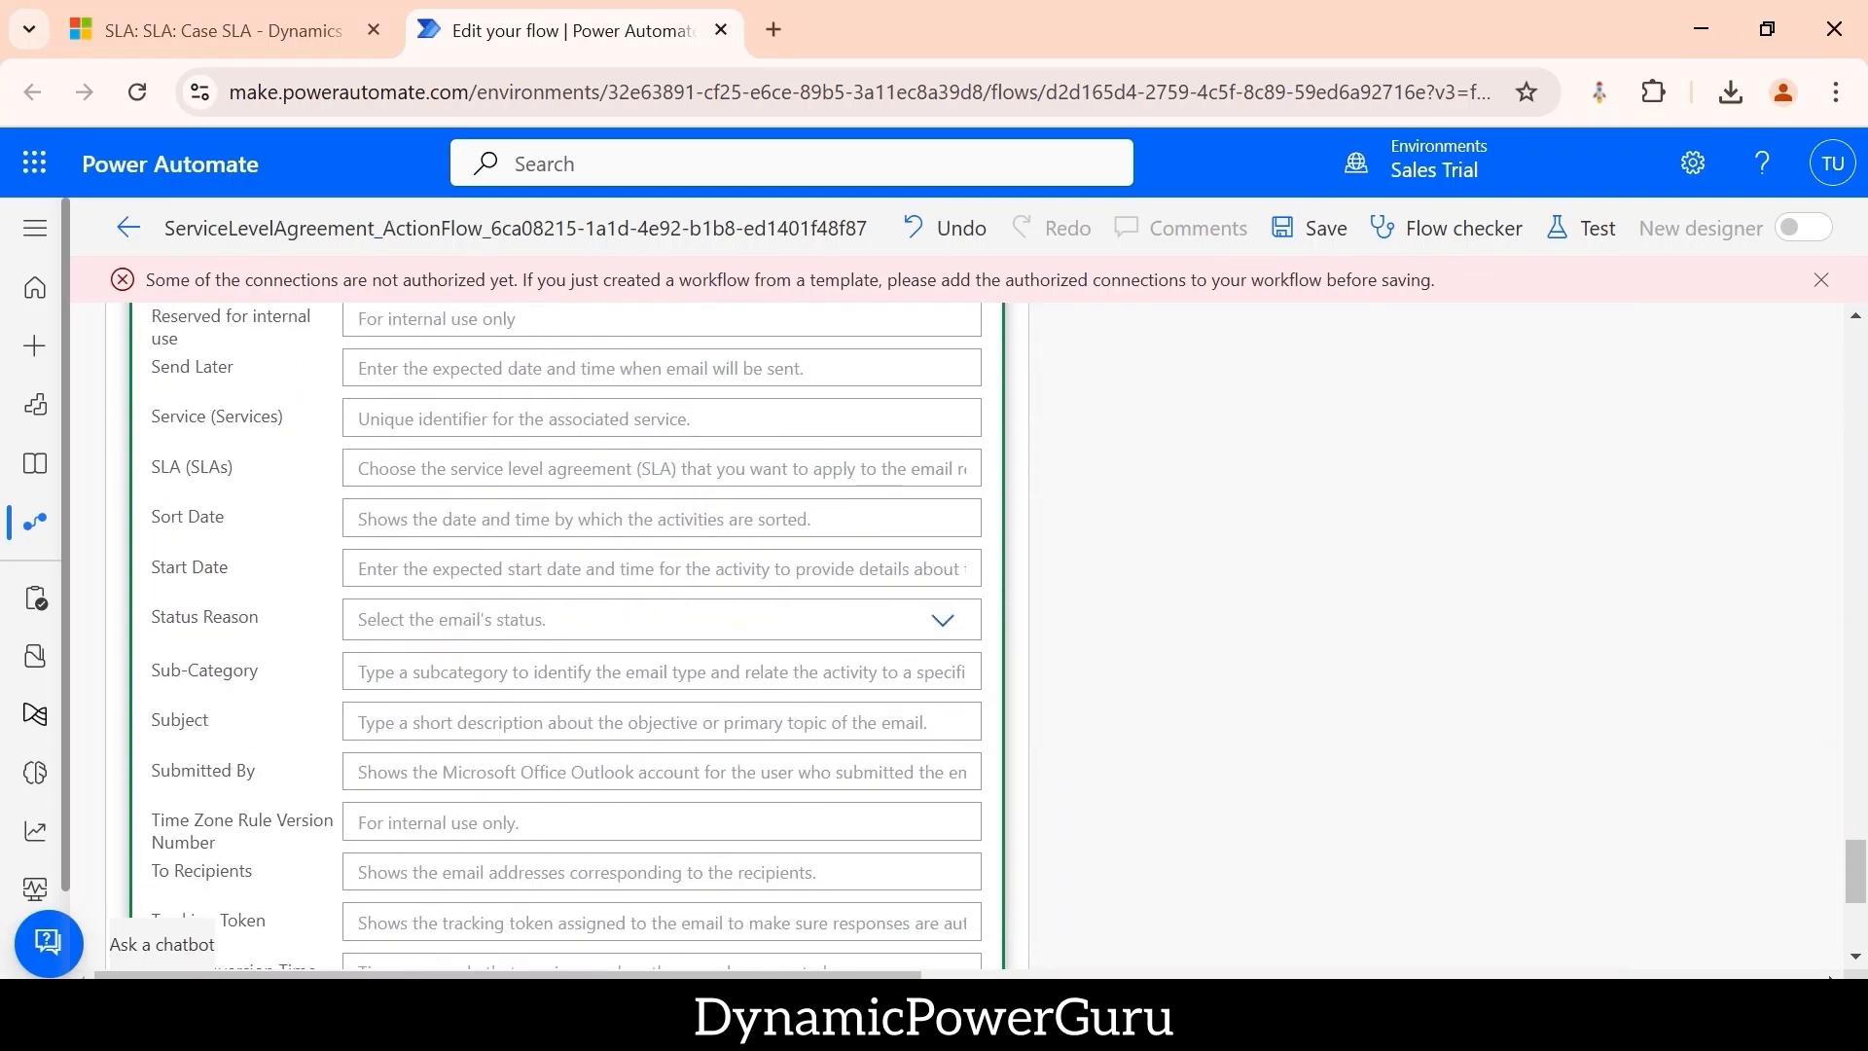
{"action": "left_click", "coordinate": [352, 725]}
{"action": "type", "text": "Case Ne"}
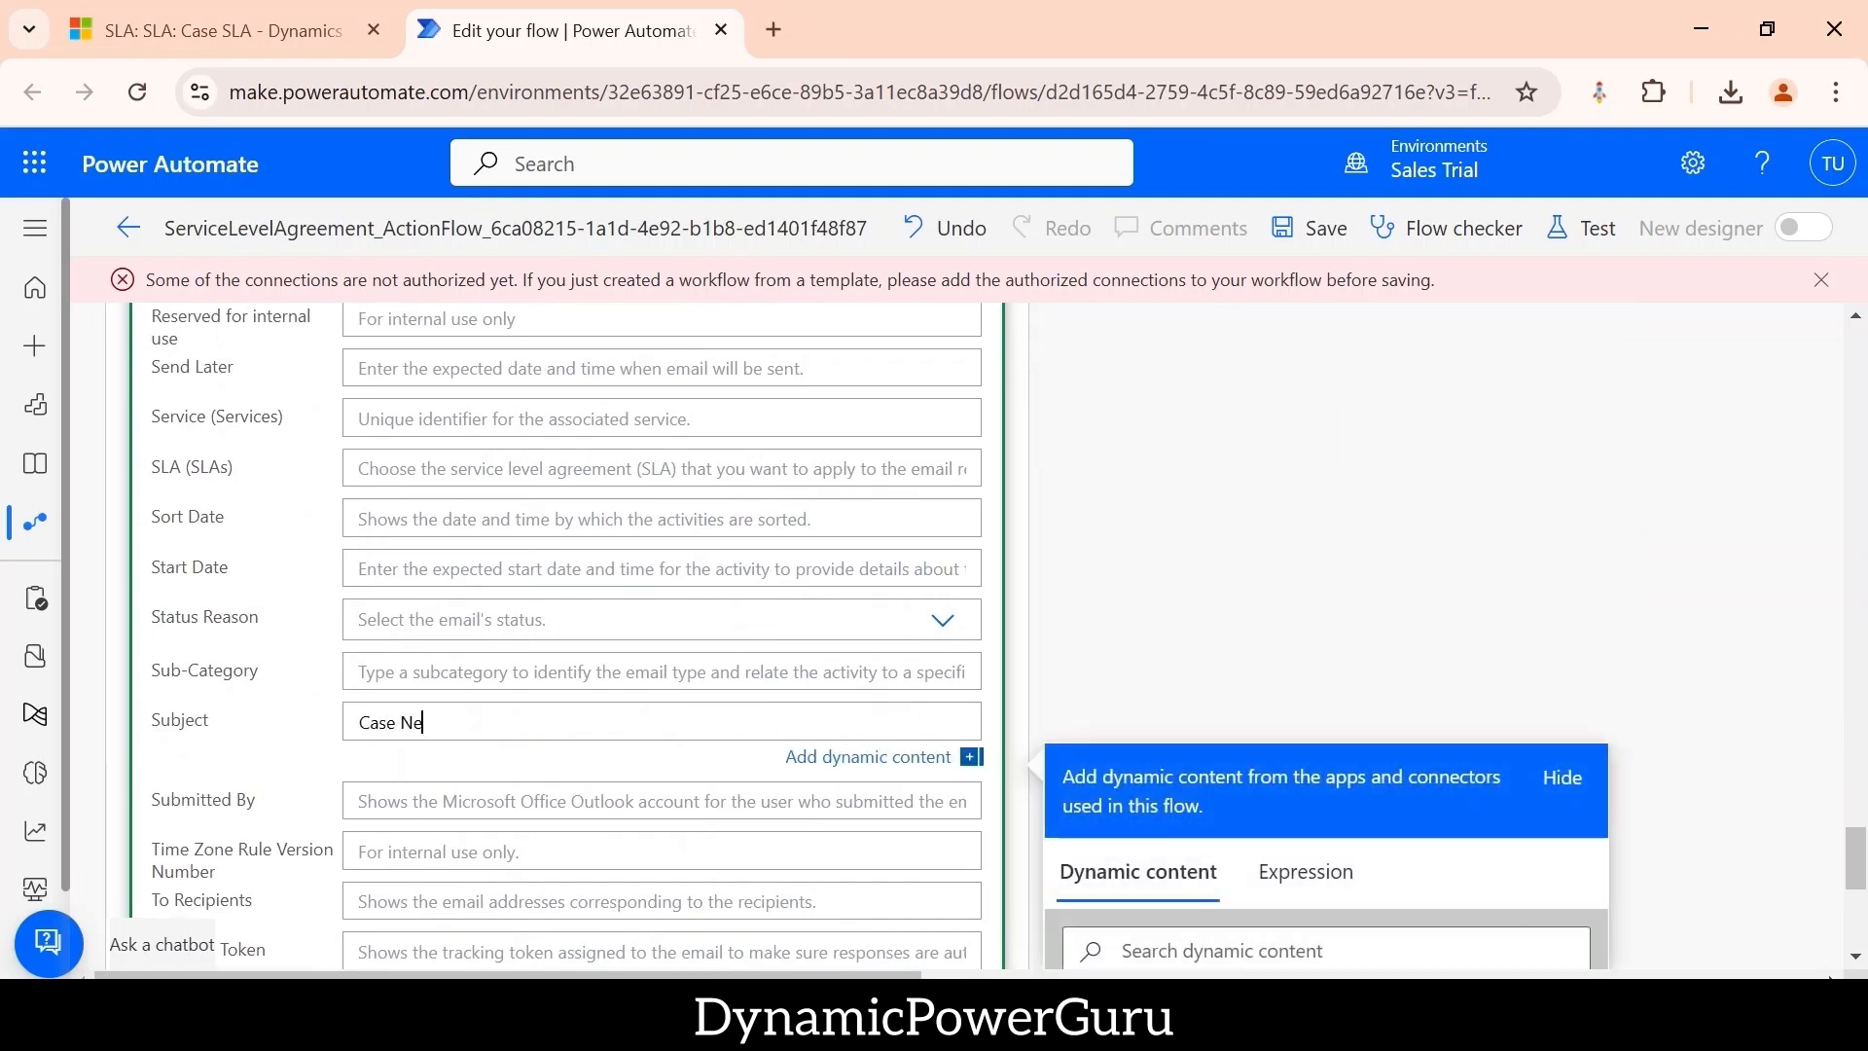
{"action": "type", "text": "ar To no"}
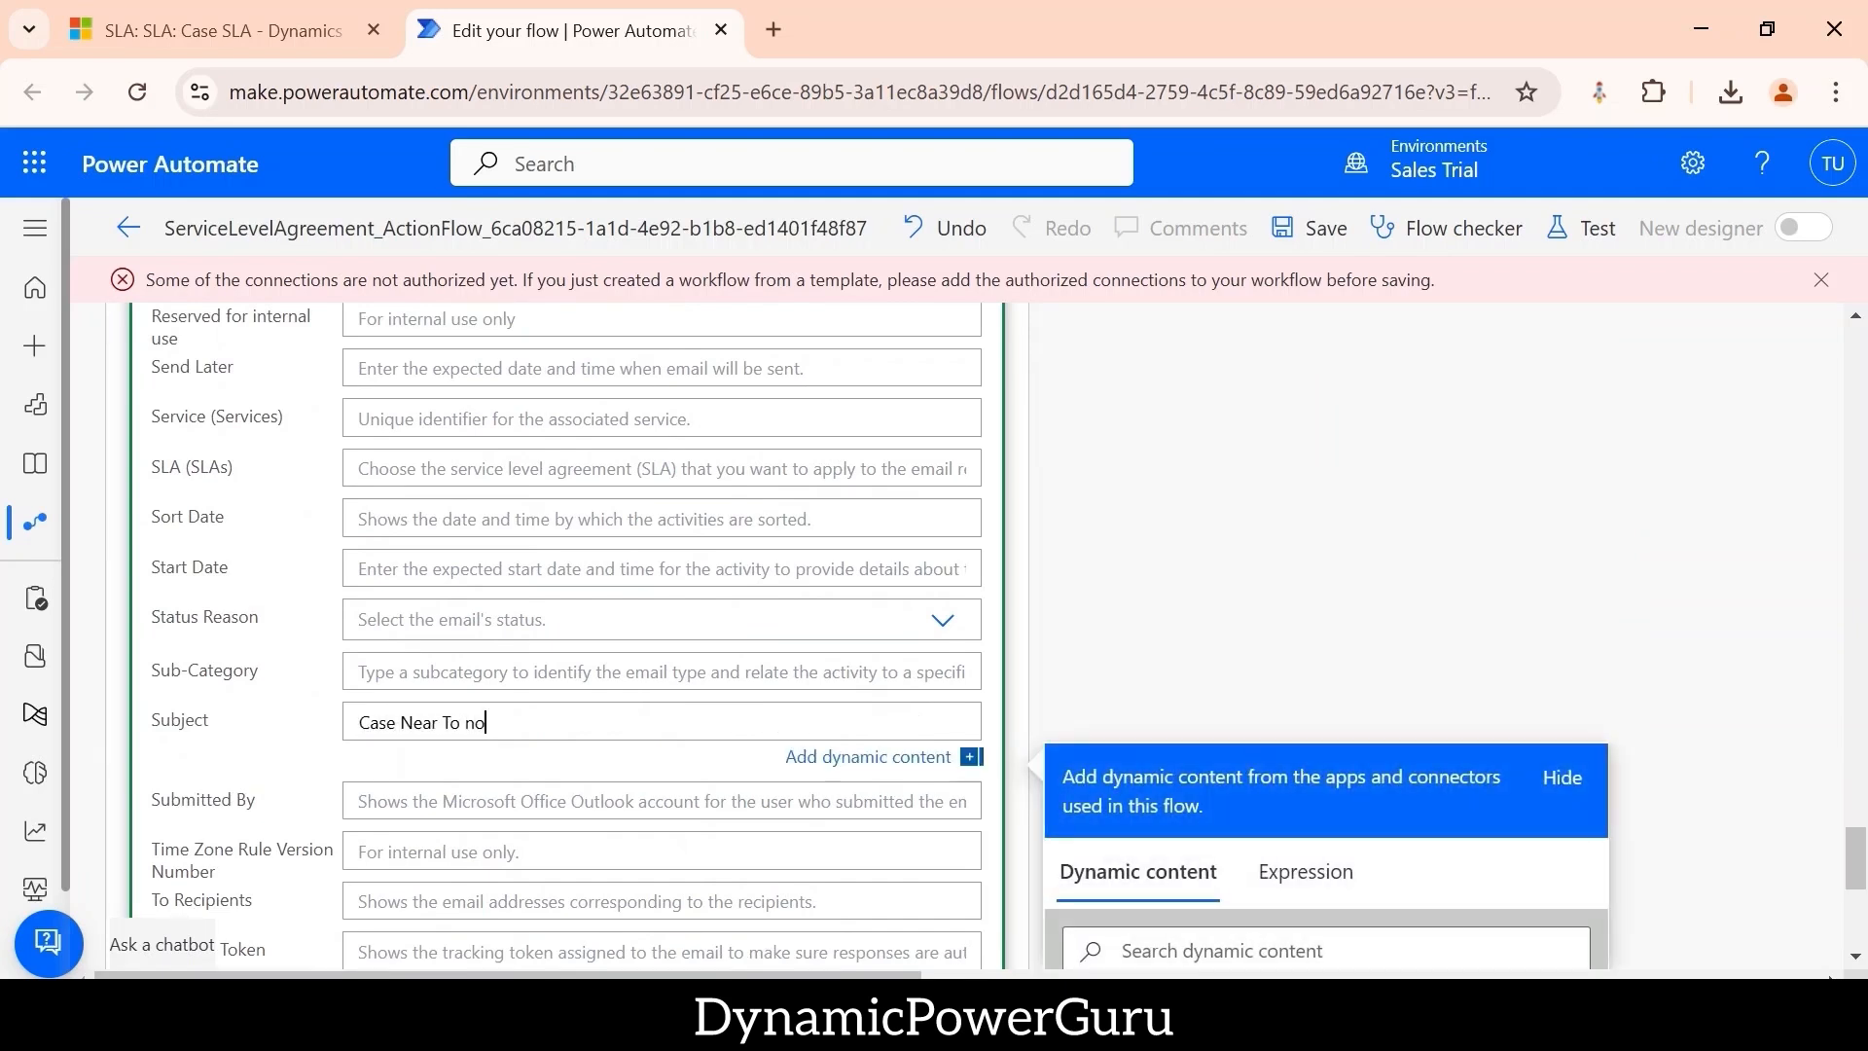
{"action": "type", "text": "n Complinace"}
{"action": "left_click", "coordinate": [1373, 506]}
- Save the flow, return to Dynamics 365, and save and close the First Response SLA item
{"action": "scroll", "coordinate": [1206, 511], "scroll_direction": "down", "scroll_amount": 10}
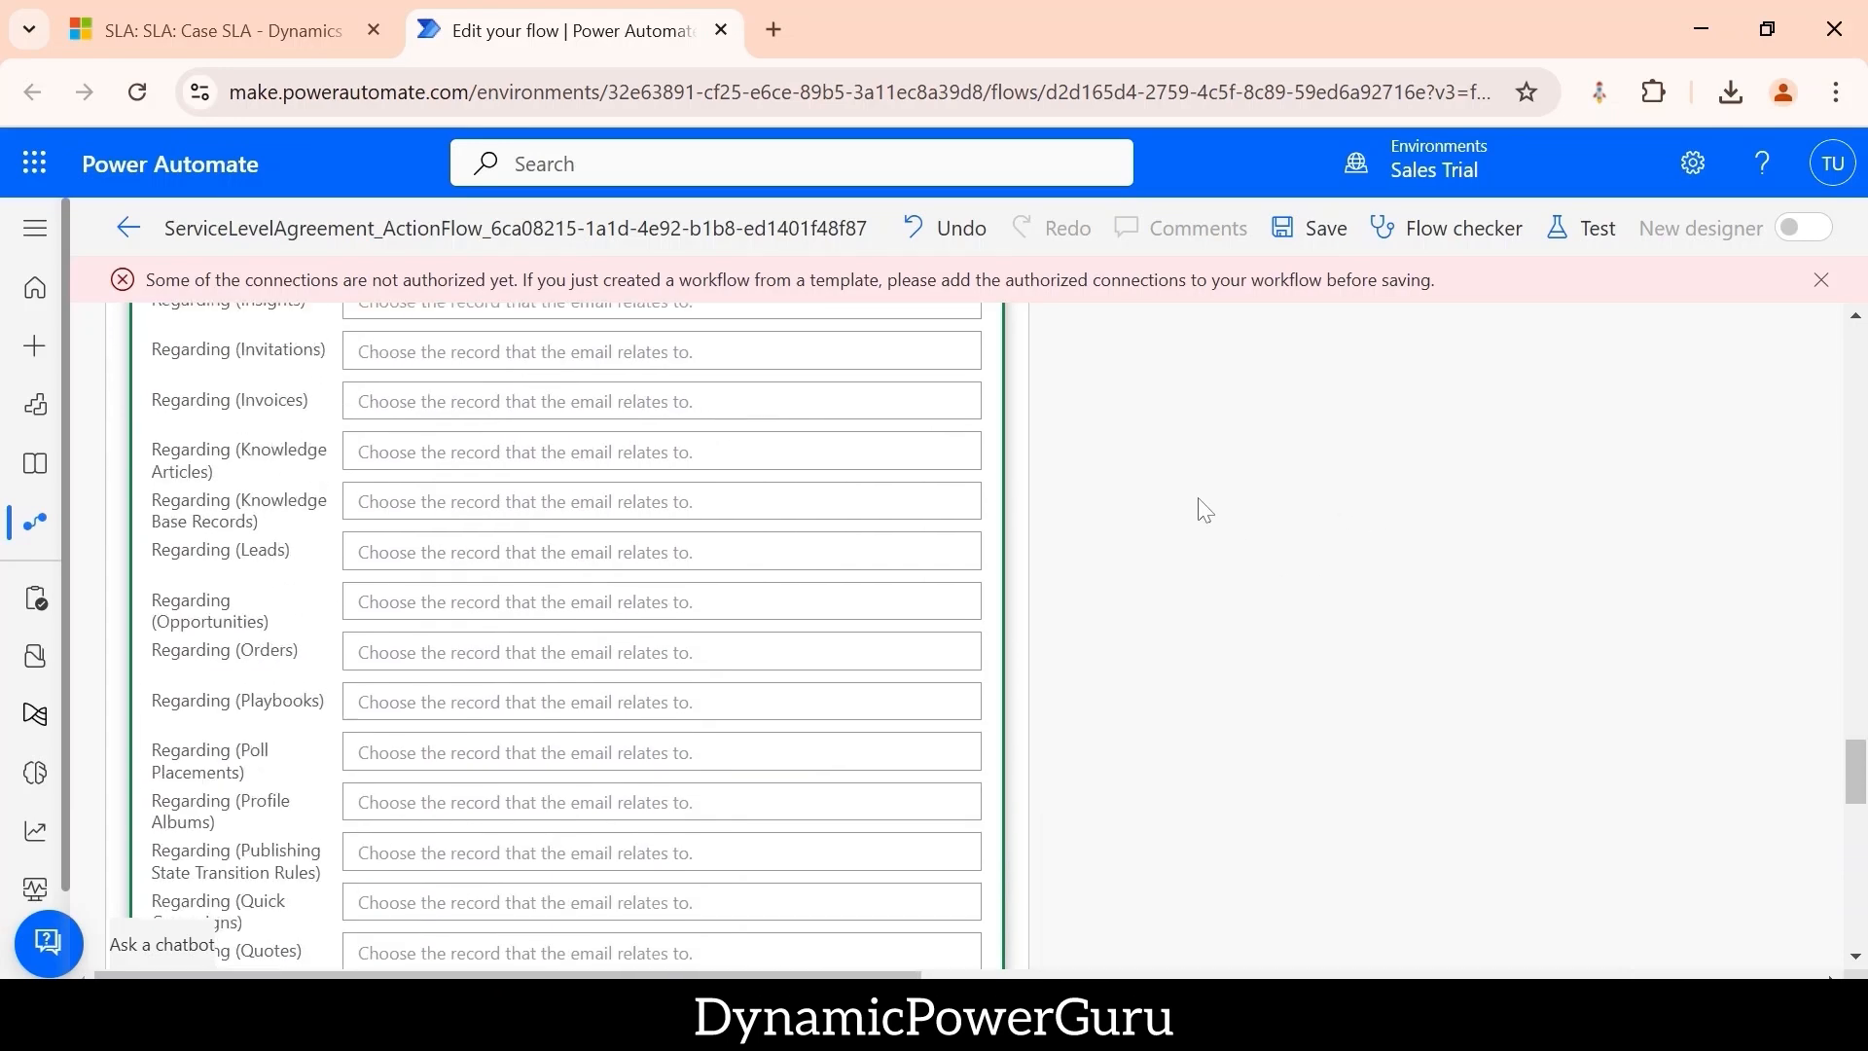
{"action": "scroll", "coordinate": [1204, 510], "scroll_direction": "up", "scroll_amount": 5}
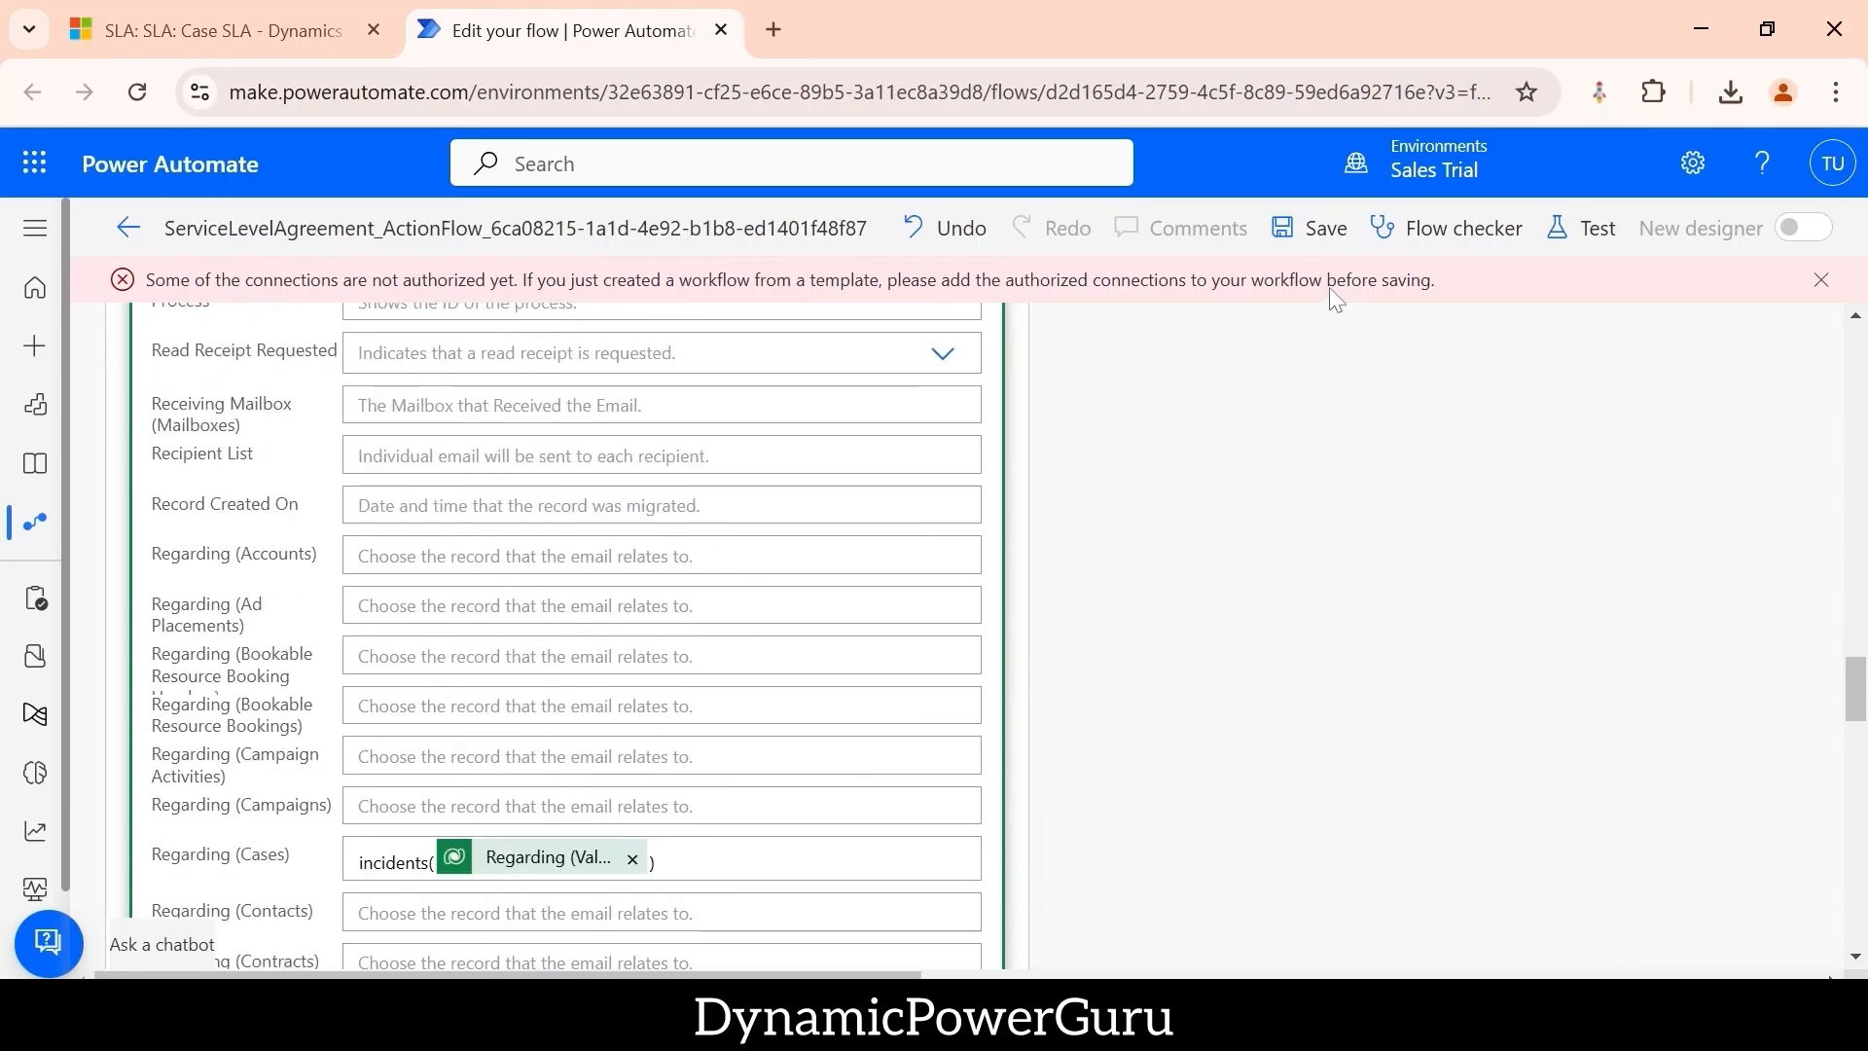
{"action": "left_click", "coordinate": [1320, 233]}
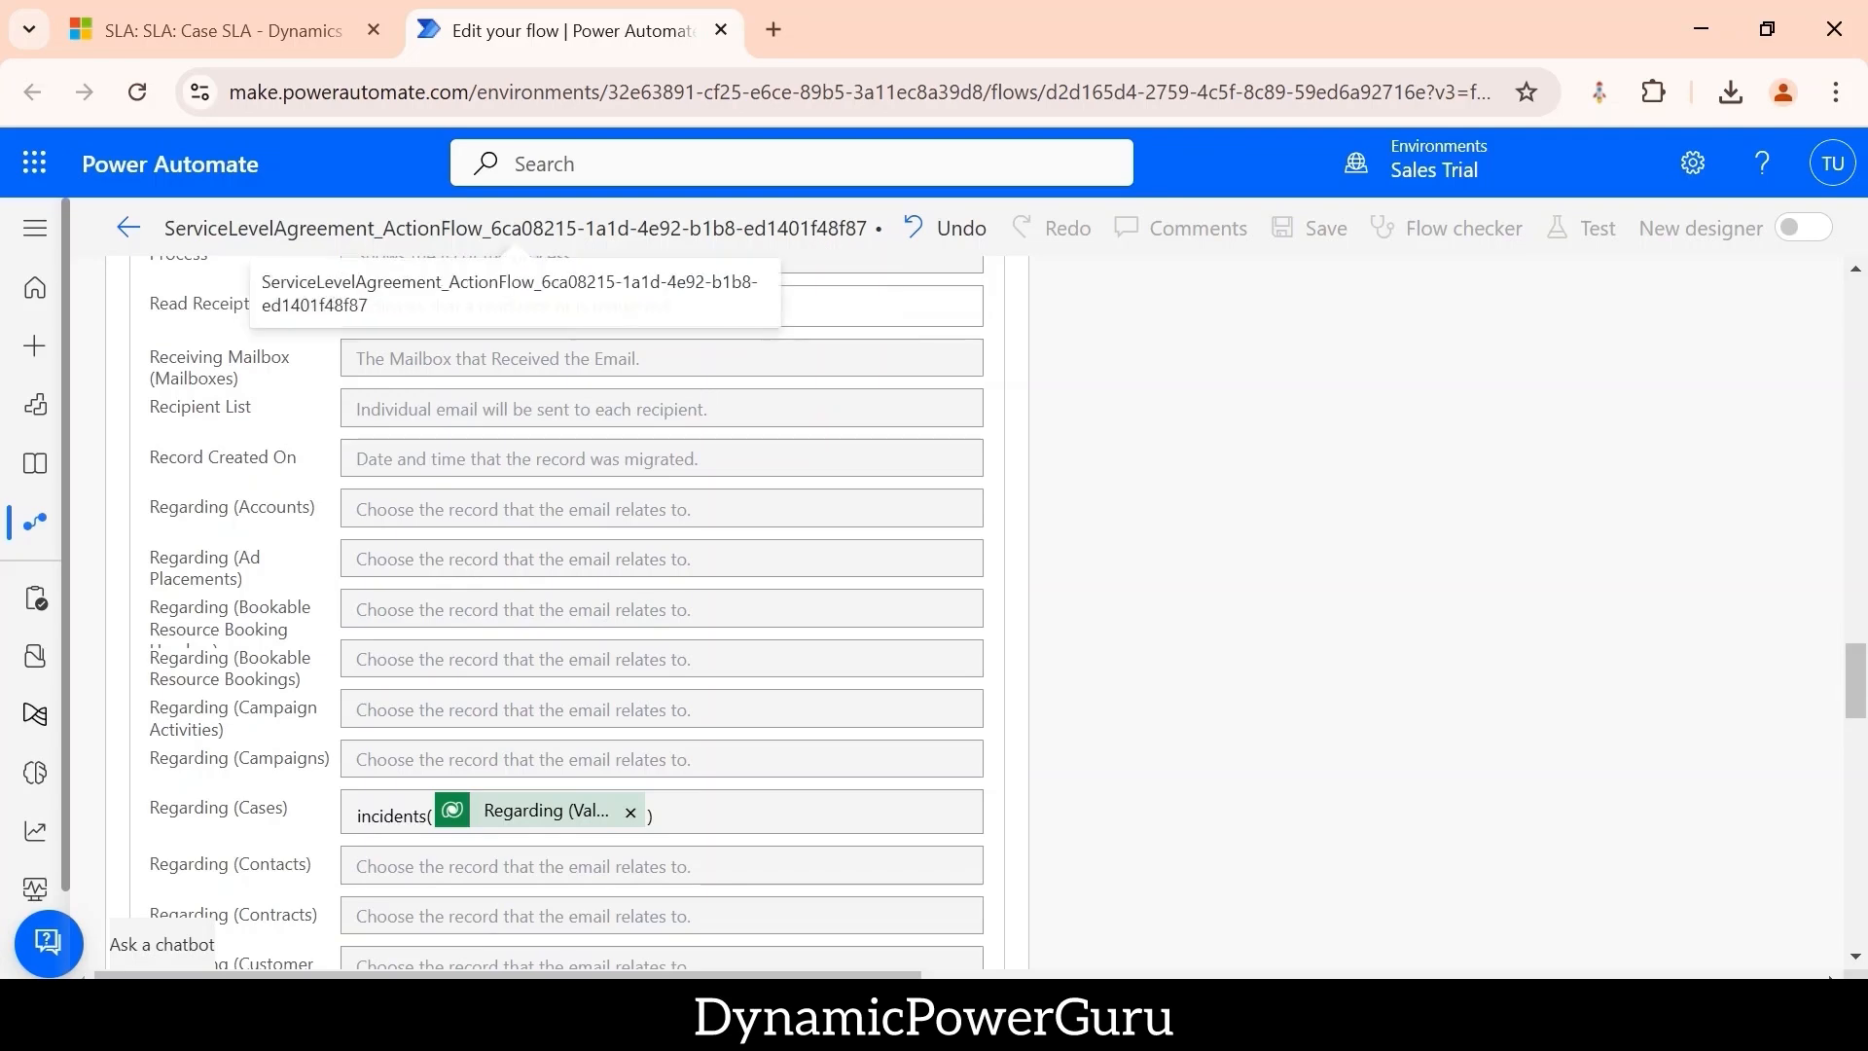
{"action": "left_click", "coordinate": [239, 39]}
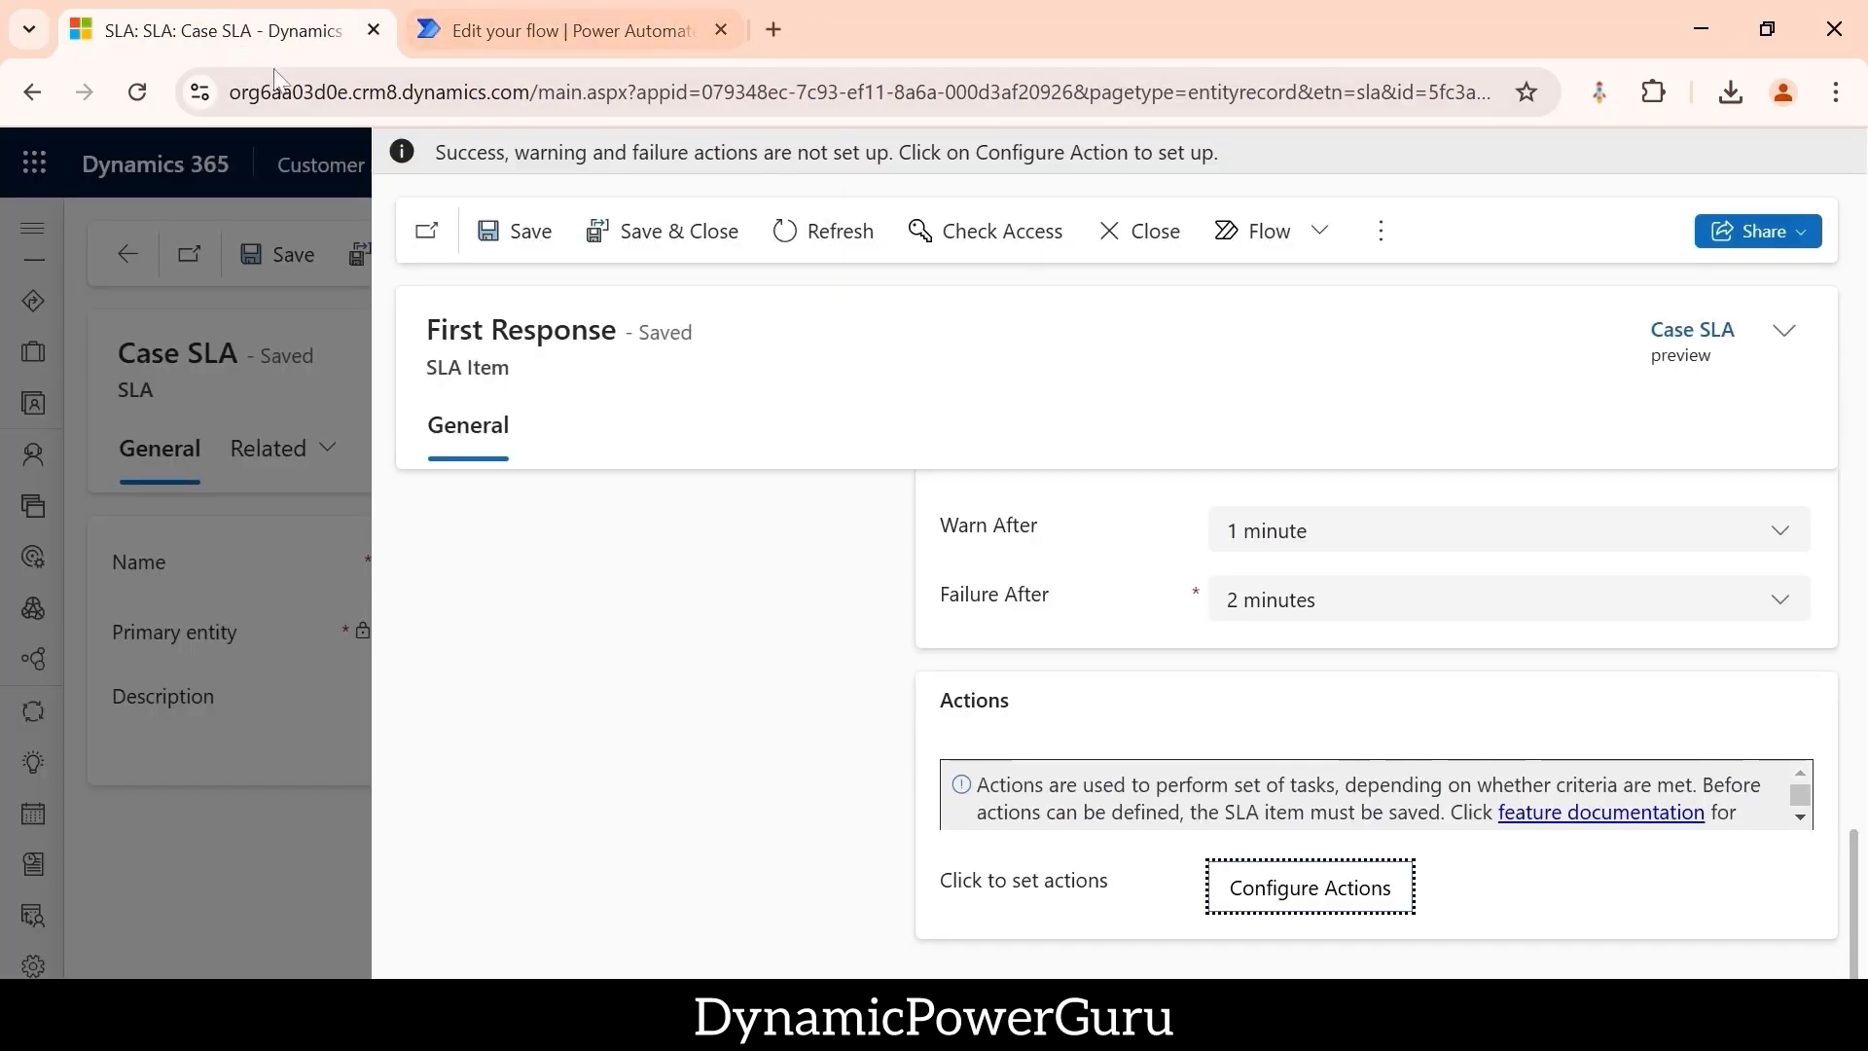
{"action": "left_click", "coordinate": [690, 249]}
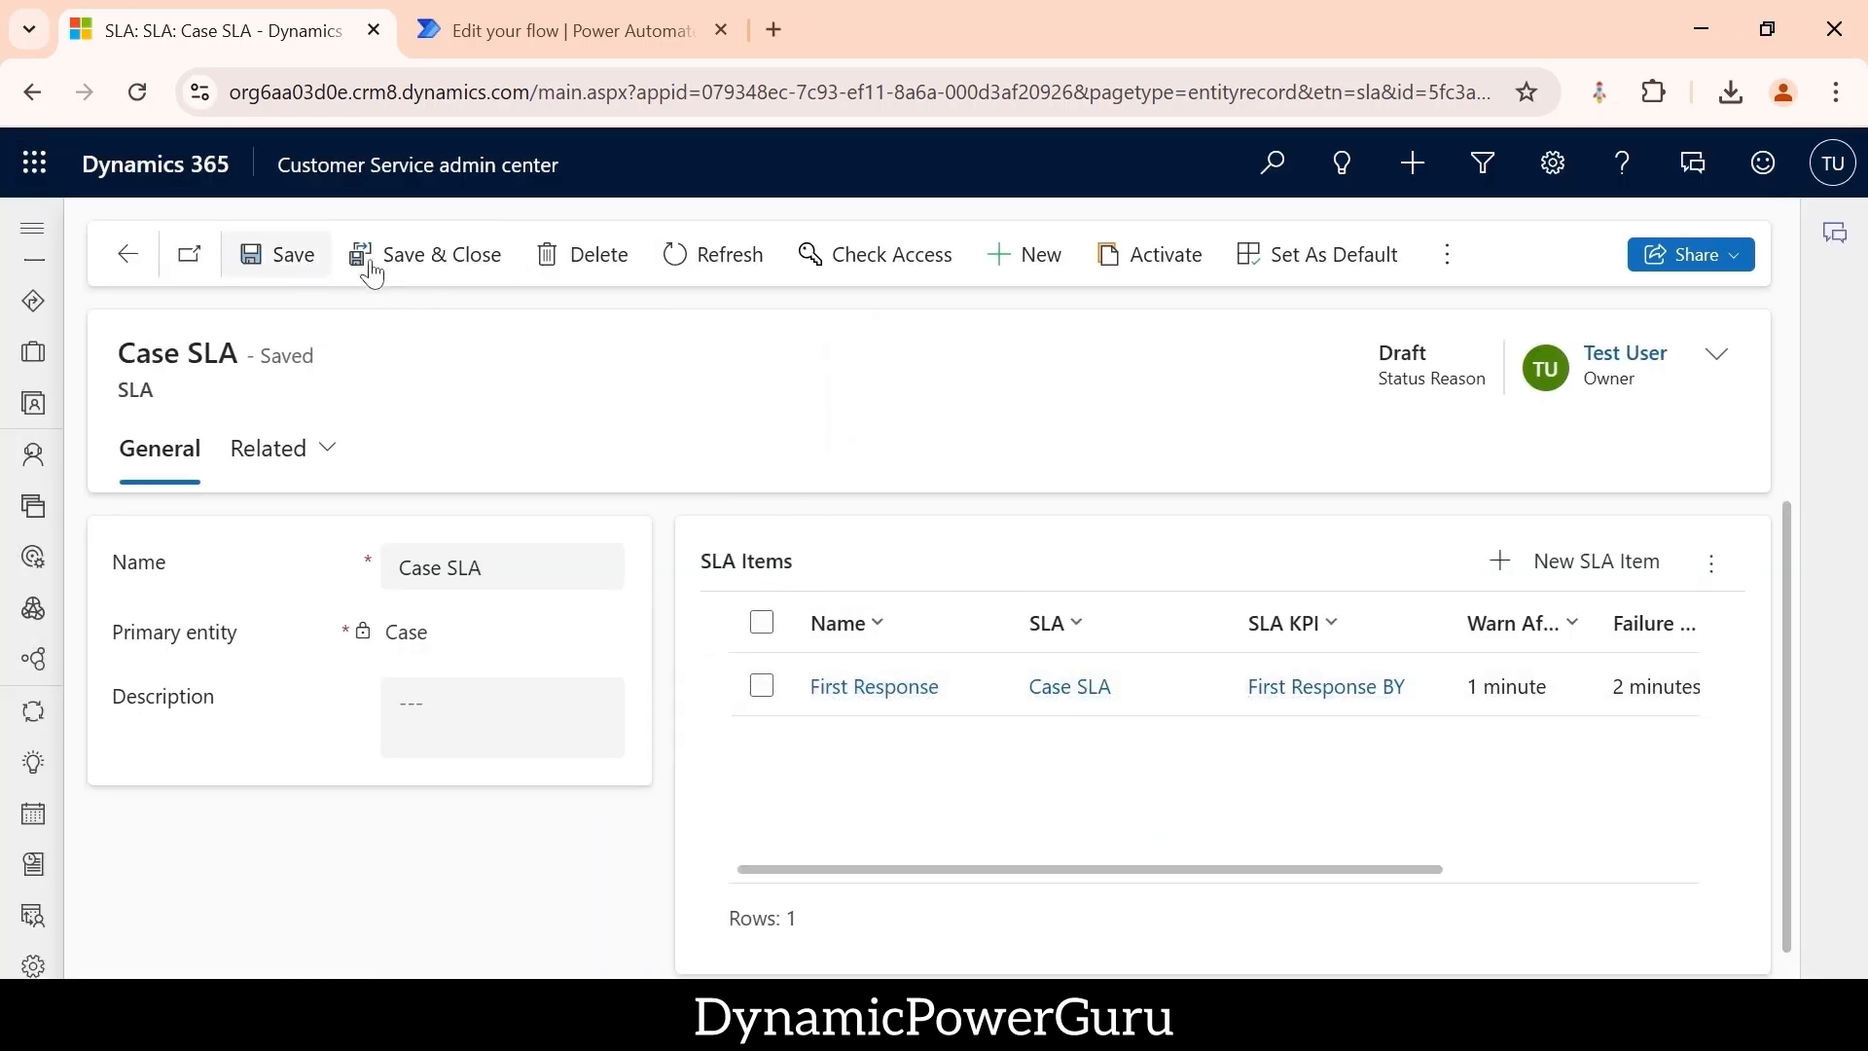
- Activate the Case SLA and set it as the default for its entity, confirming both operations
{"action": "left_click", "coordinate": [1148, 261]}
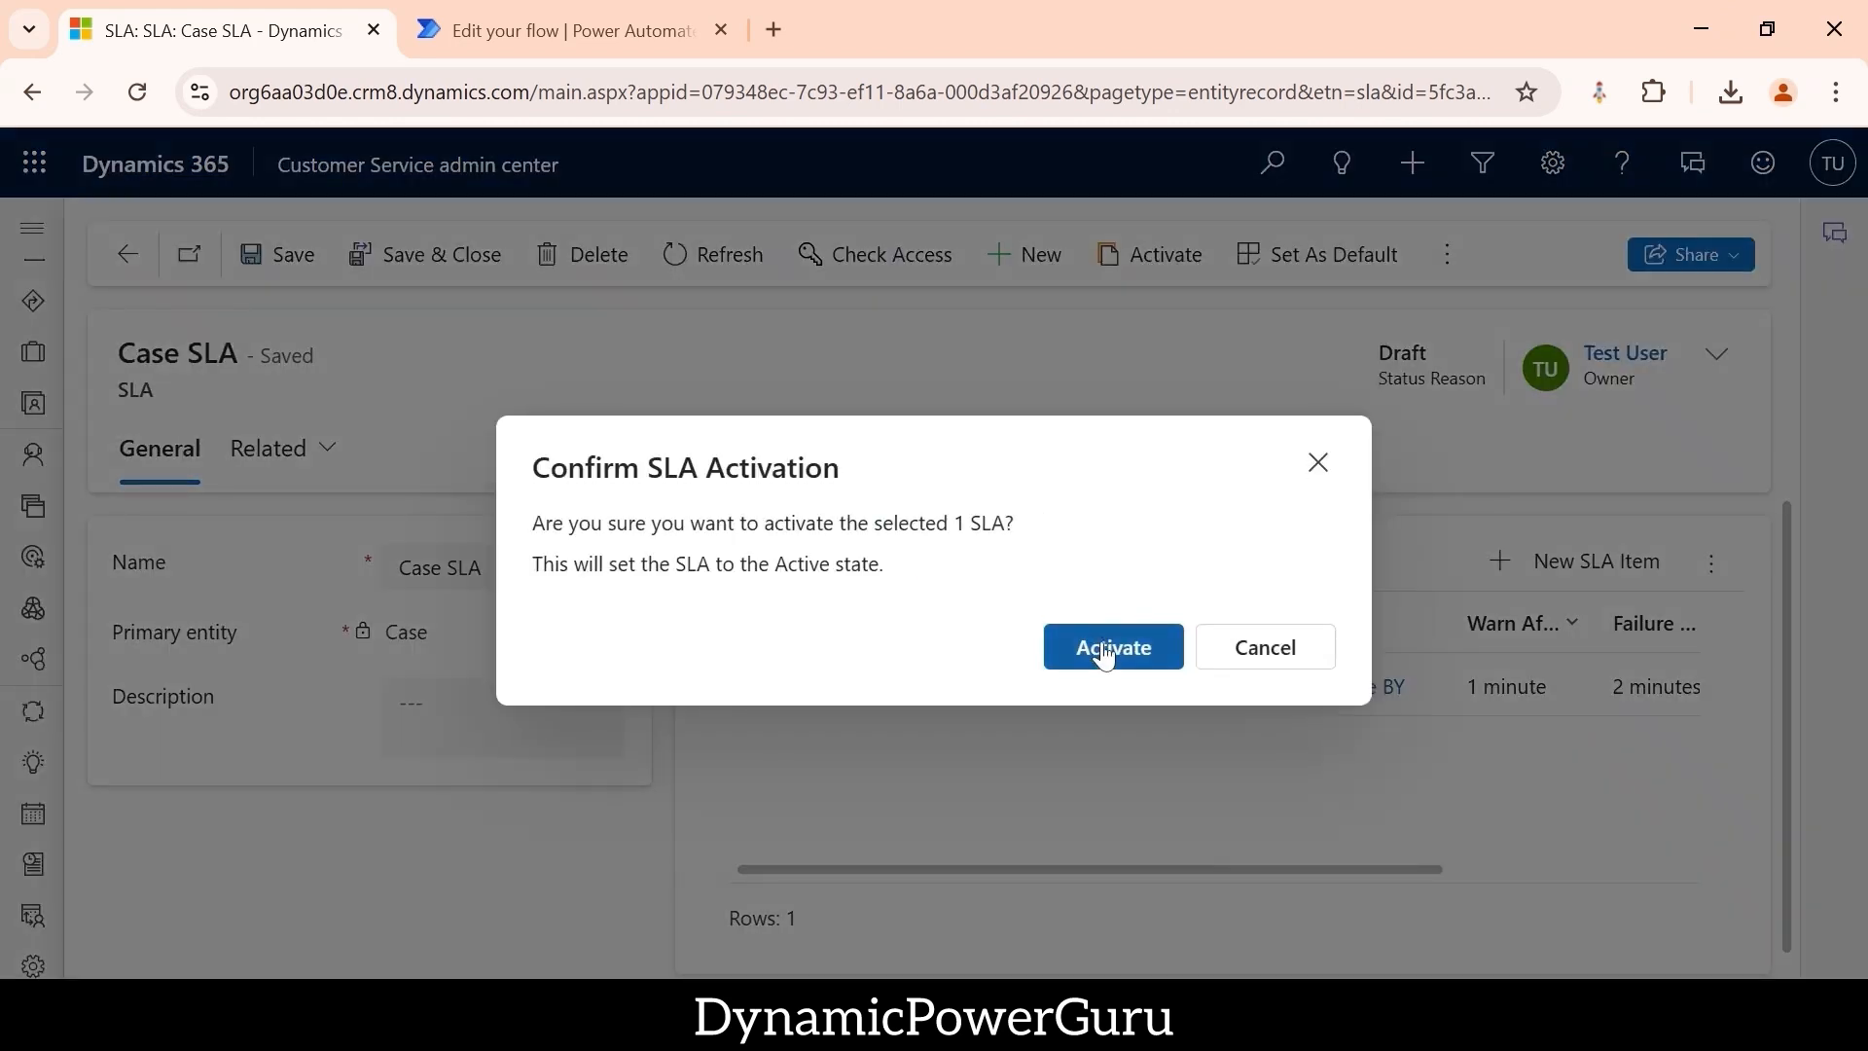
{"action": "left_click", "coordinate": [1105, 649]}
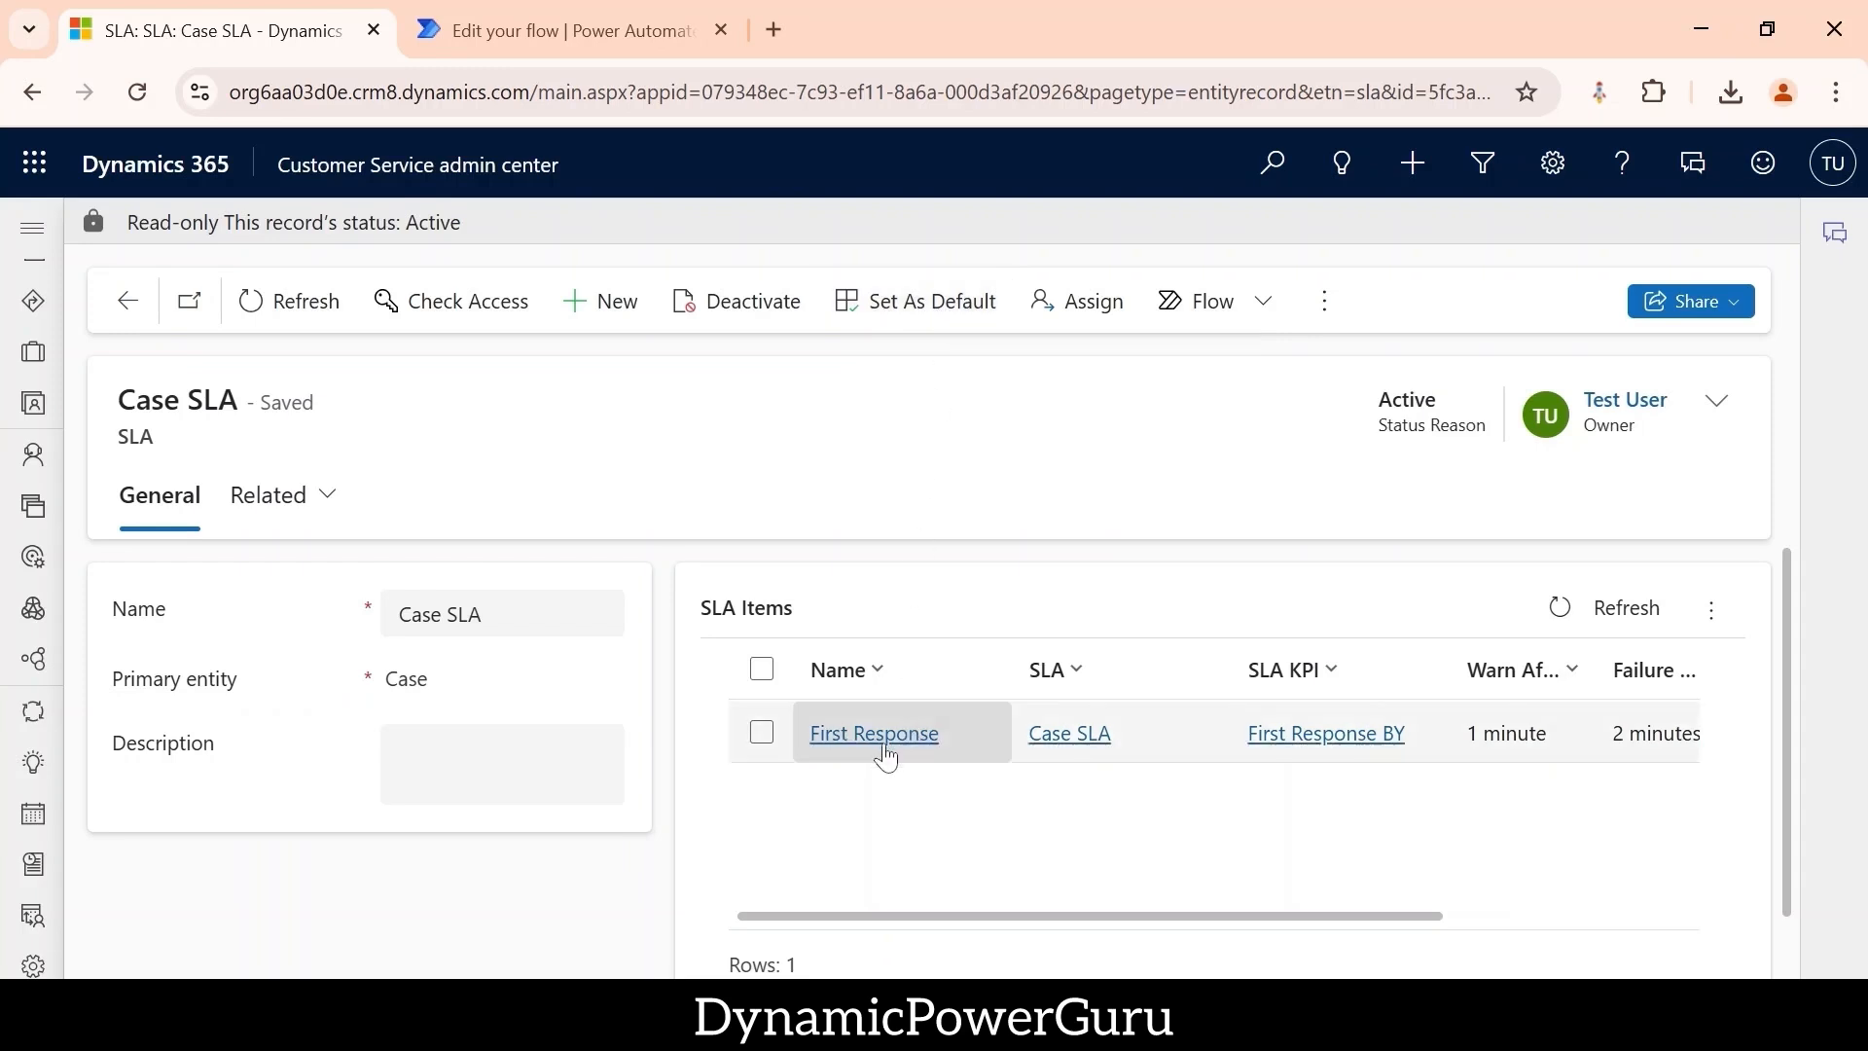
{"action": "left_click", "coordinate": [932, 302]}
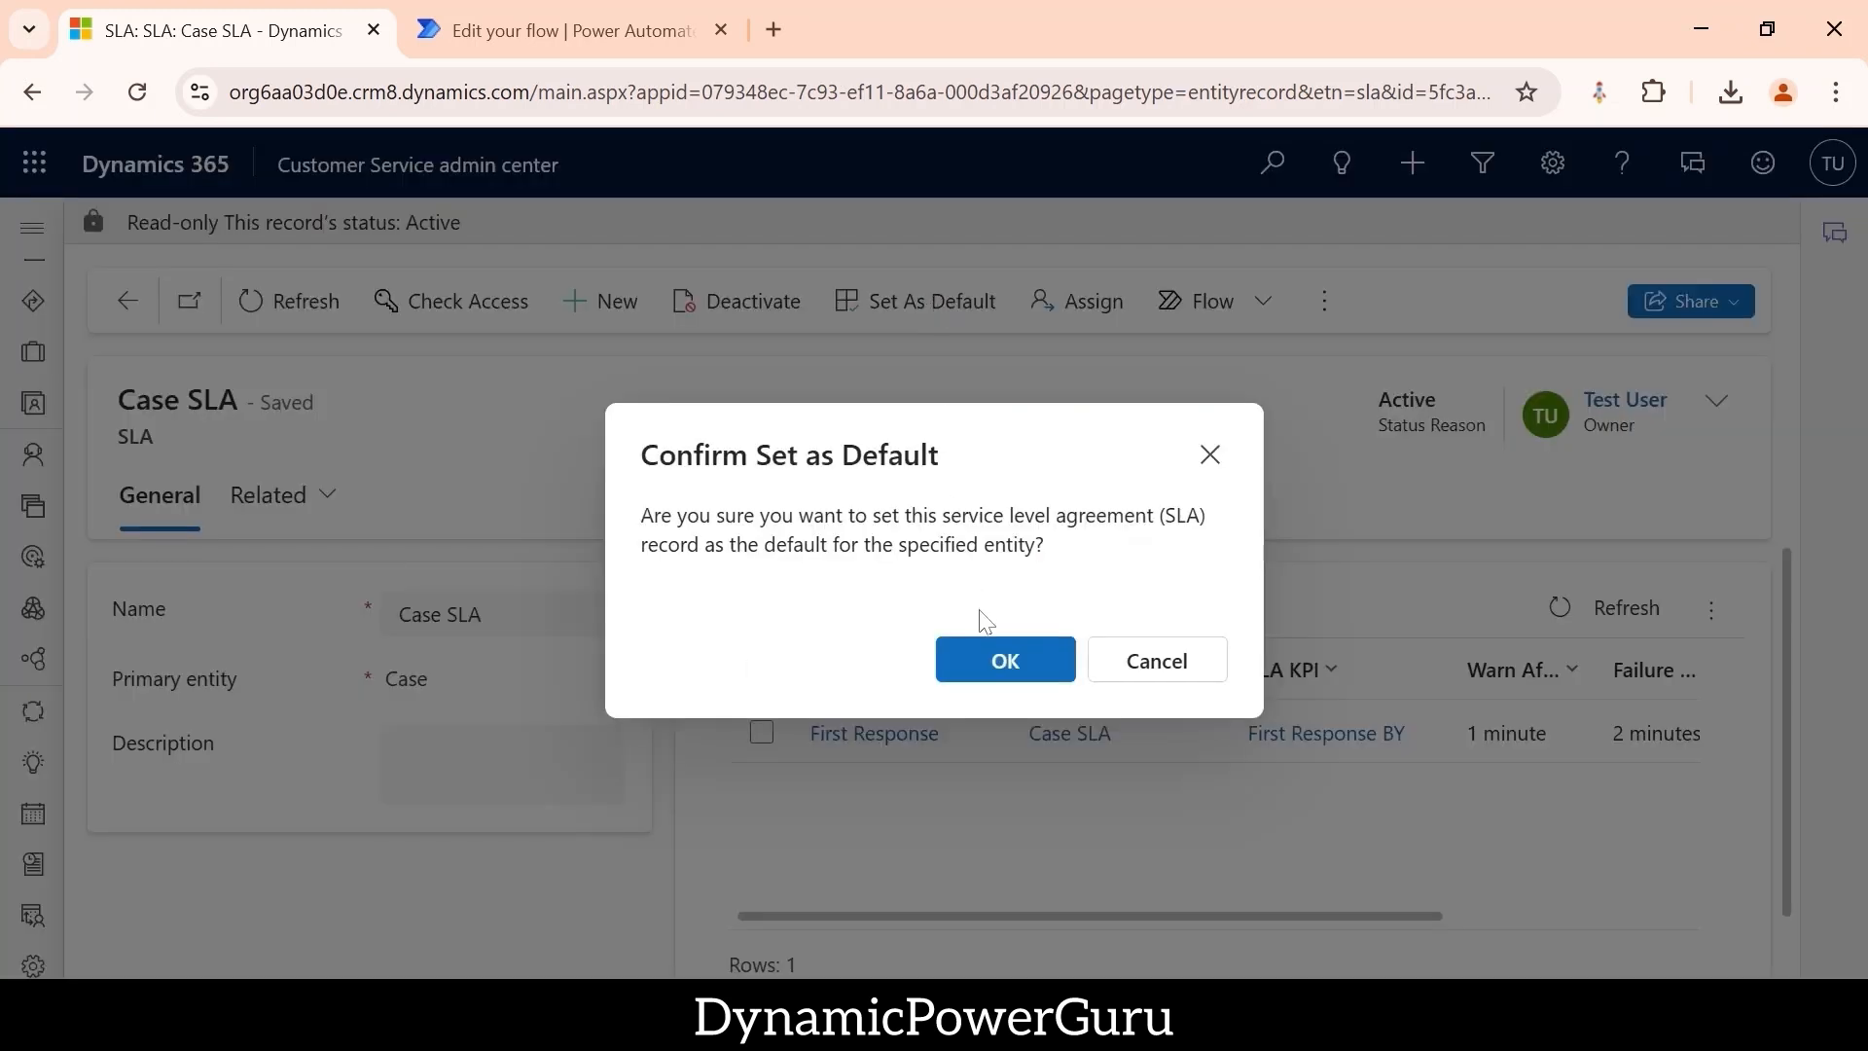
{"action": "left_click", "coordinate": [1003, 658]}
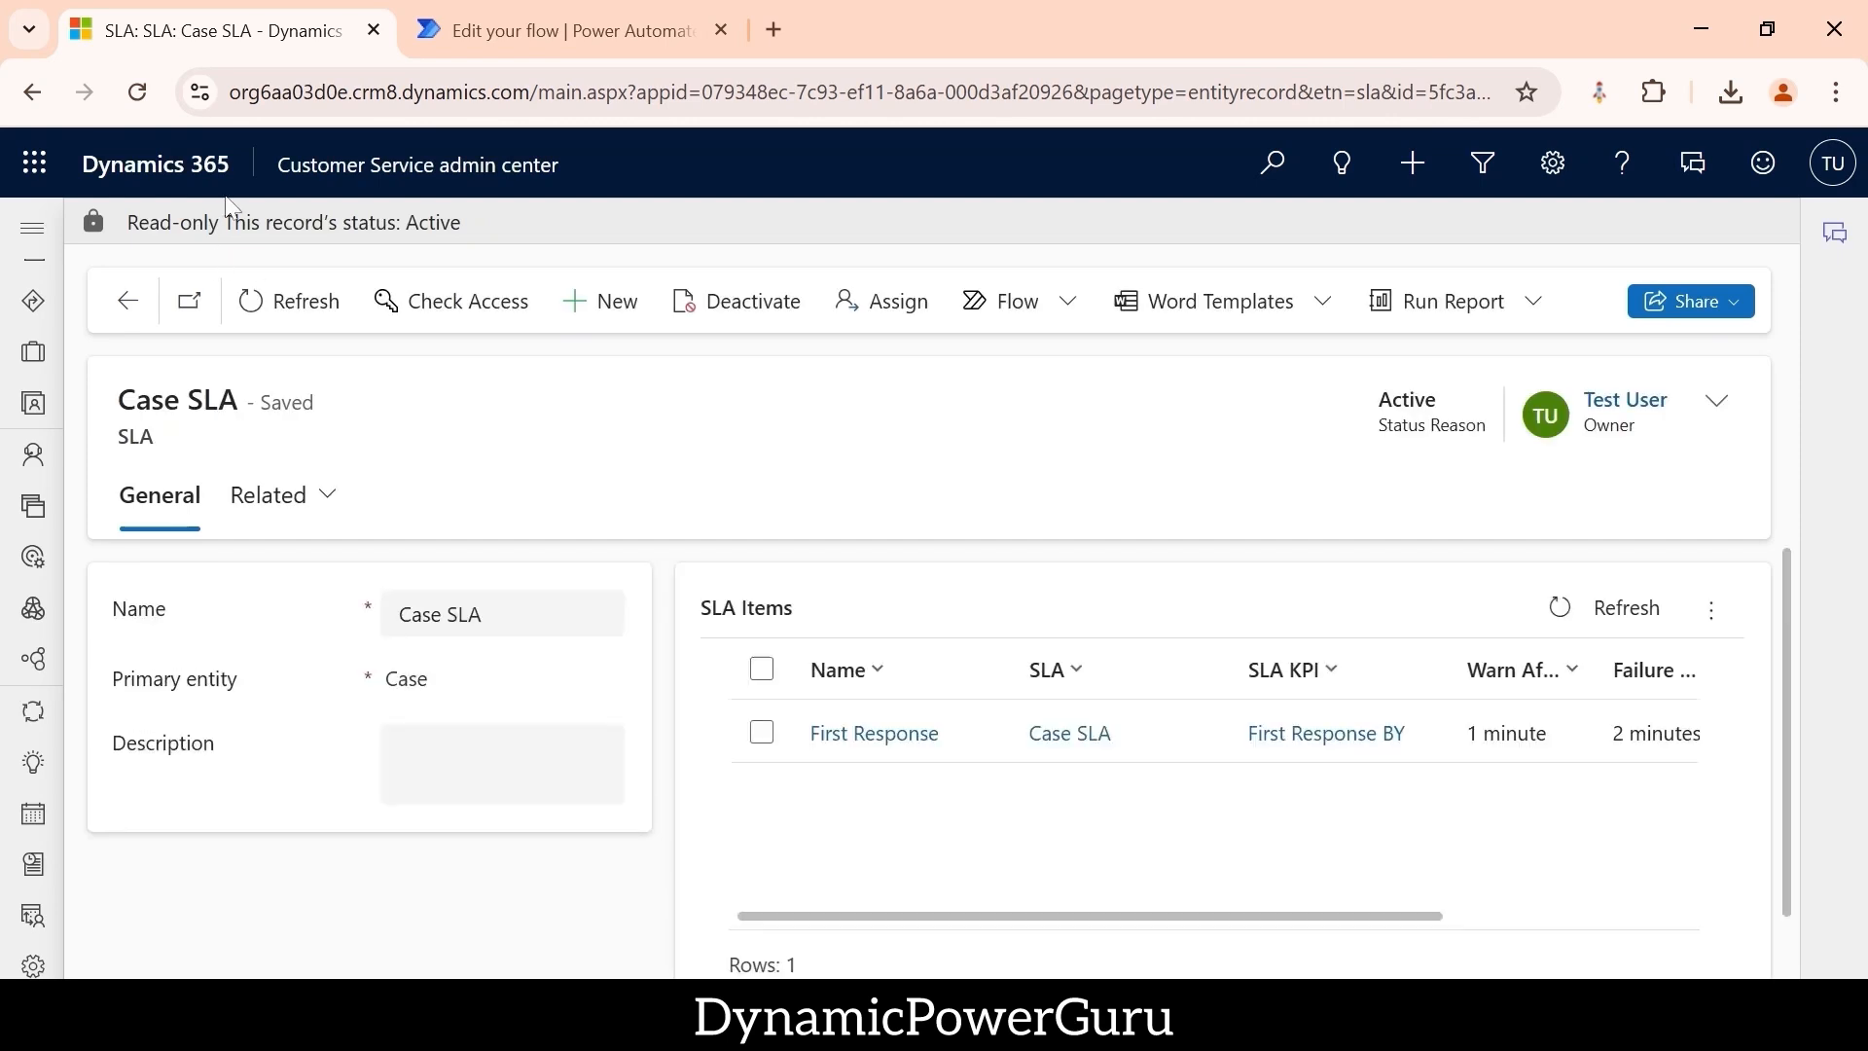
- Switch to the Customer Service Hub app and start a new record from its Cases list
{"action": "left_click", "coordinate": [408, 172]}
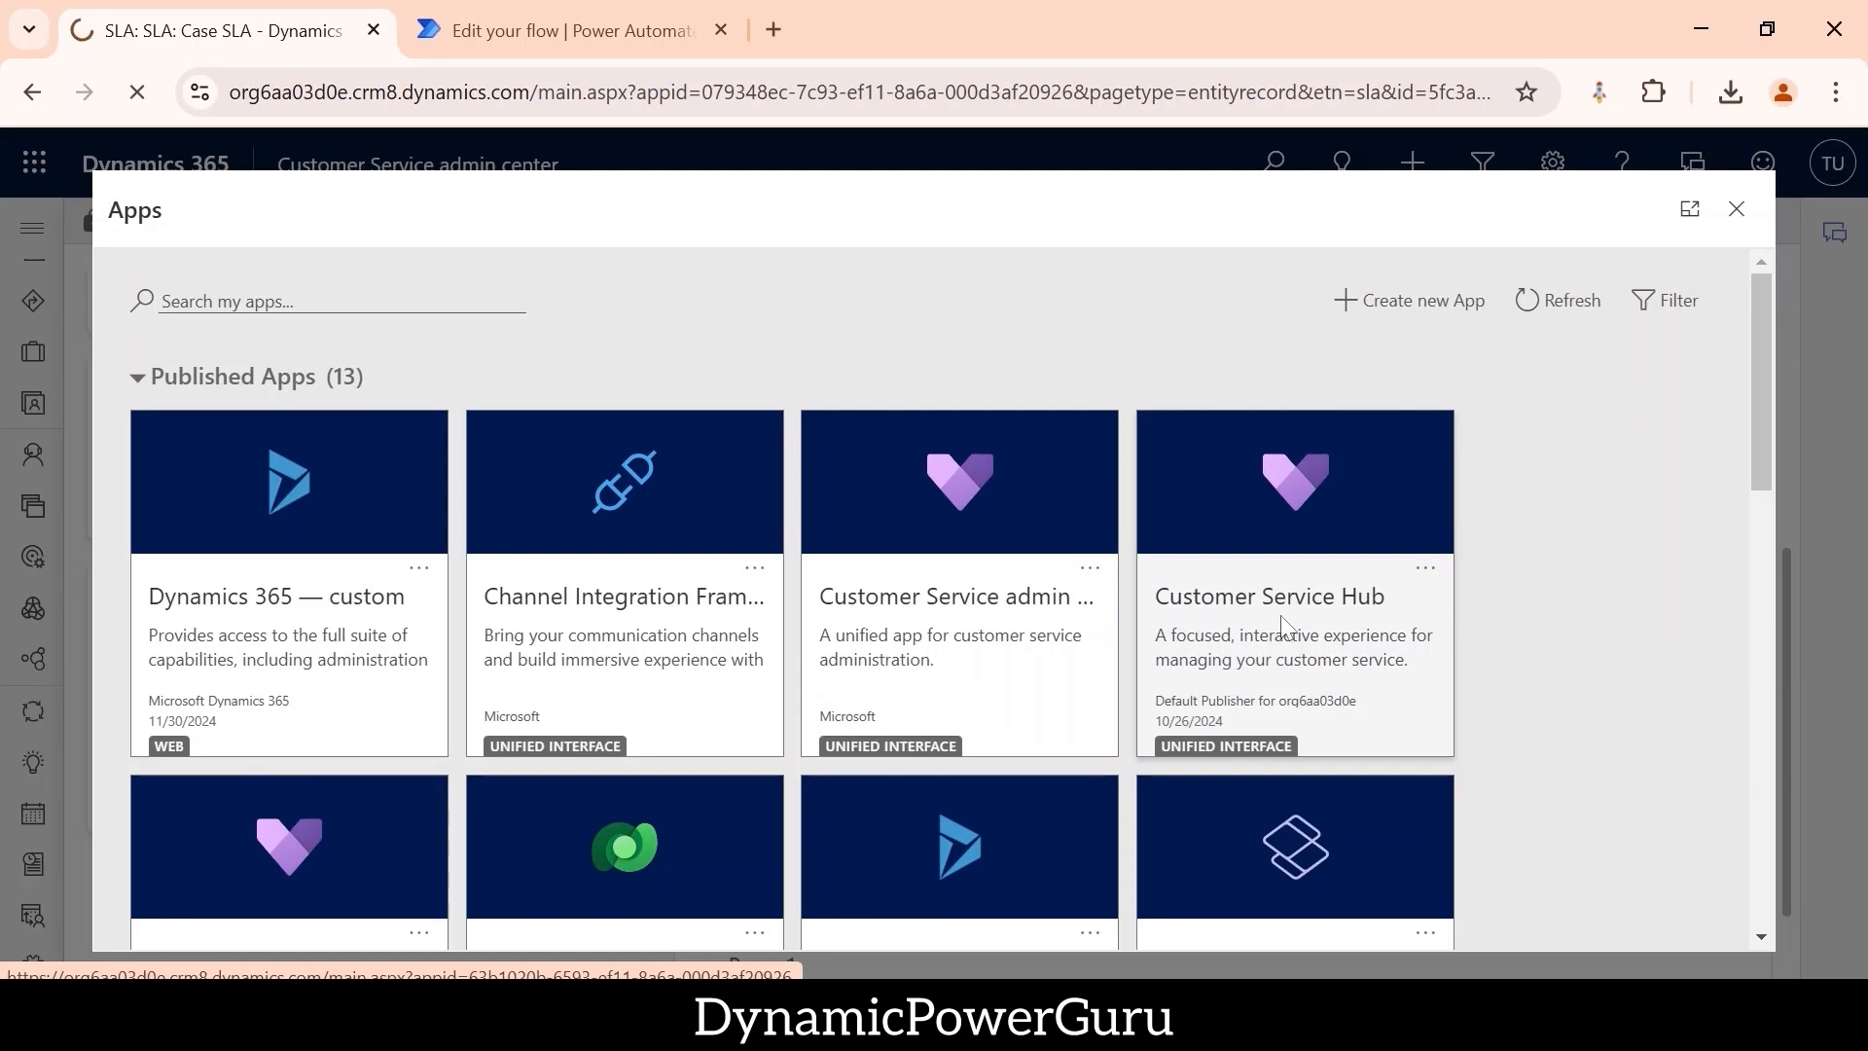
{"action": "left_click", "coordinate": [388, 596]}
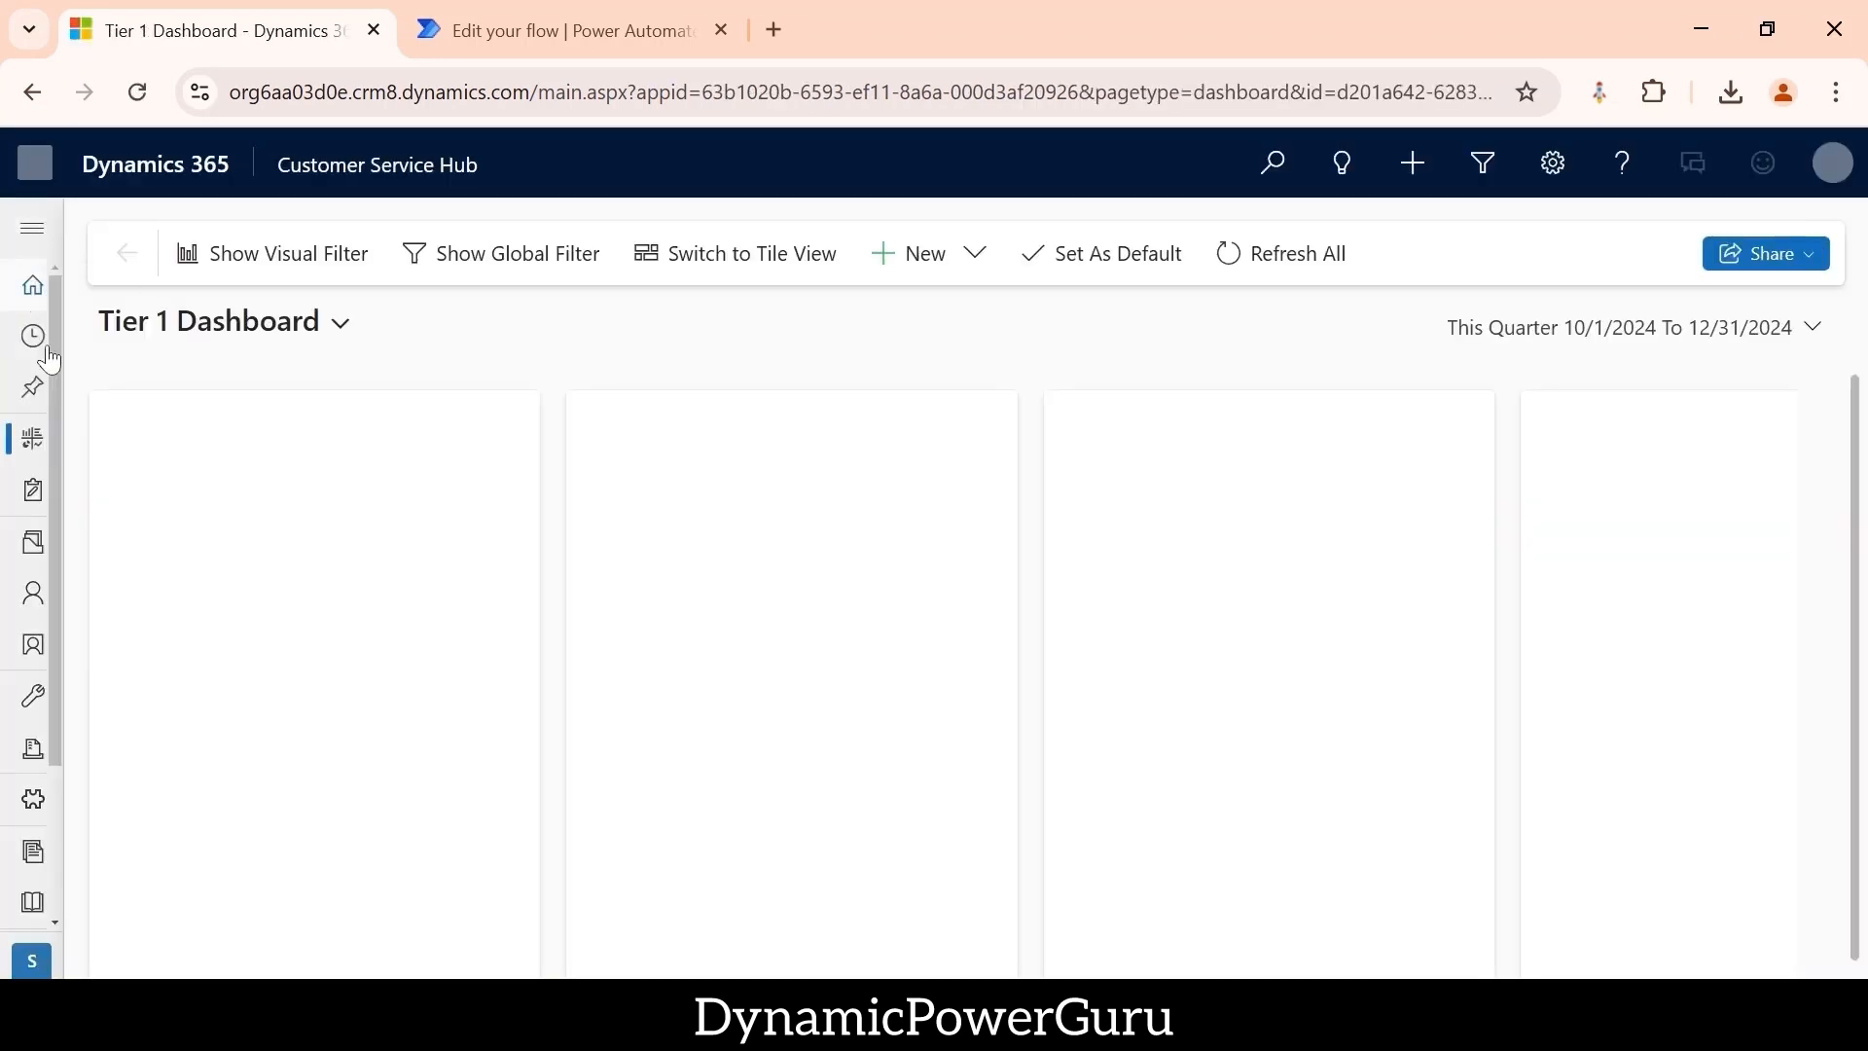
{"action": "left_click", "coordinate": [30, 702]}
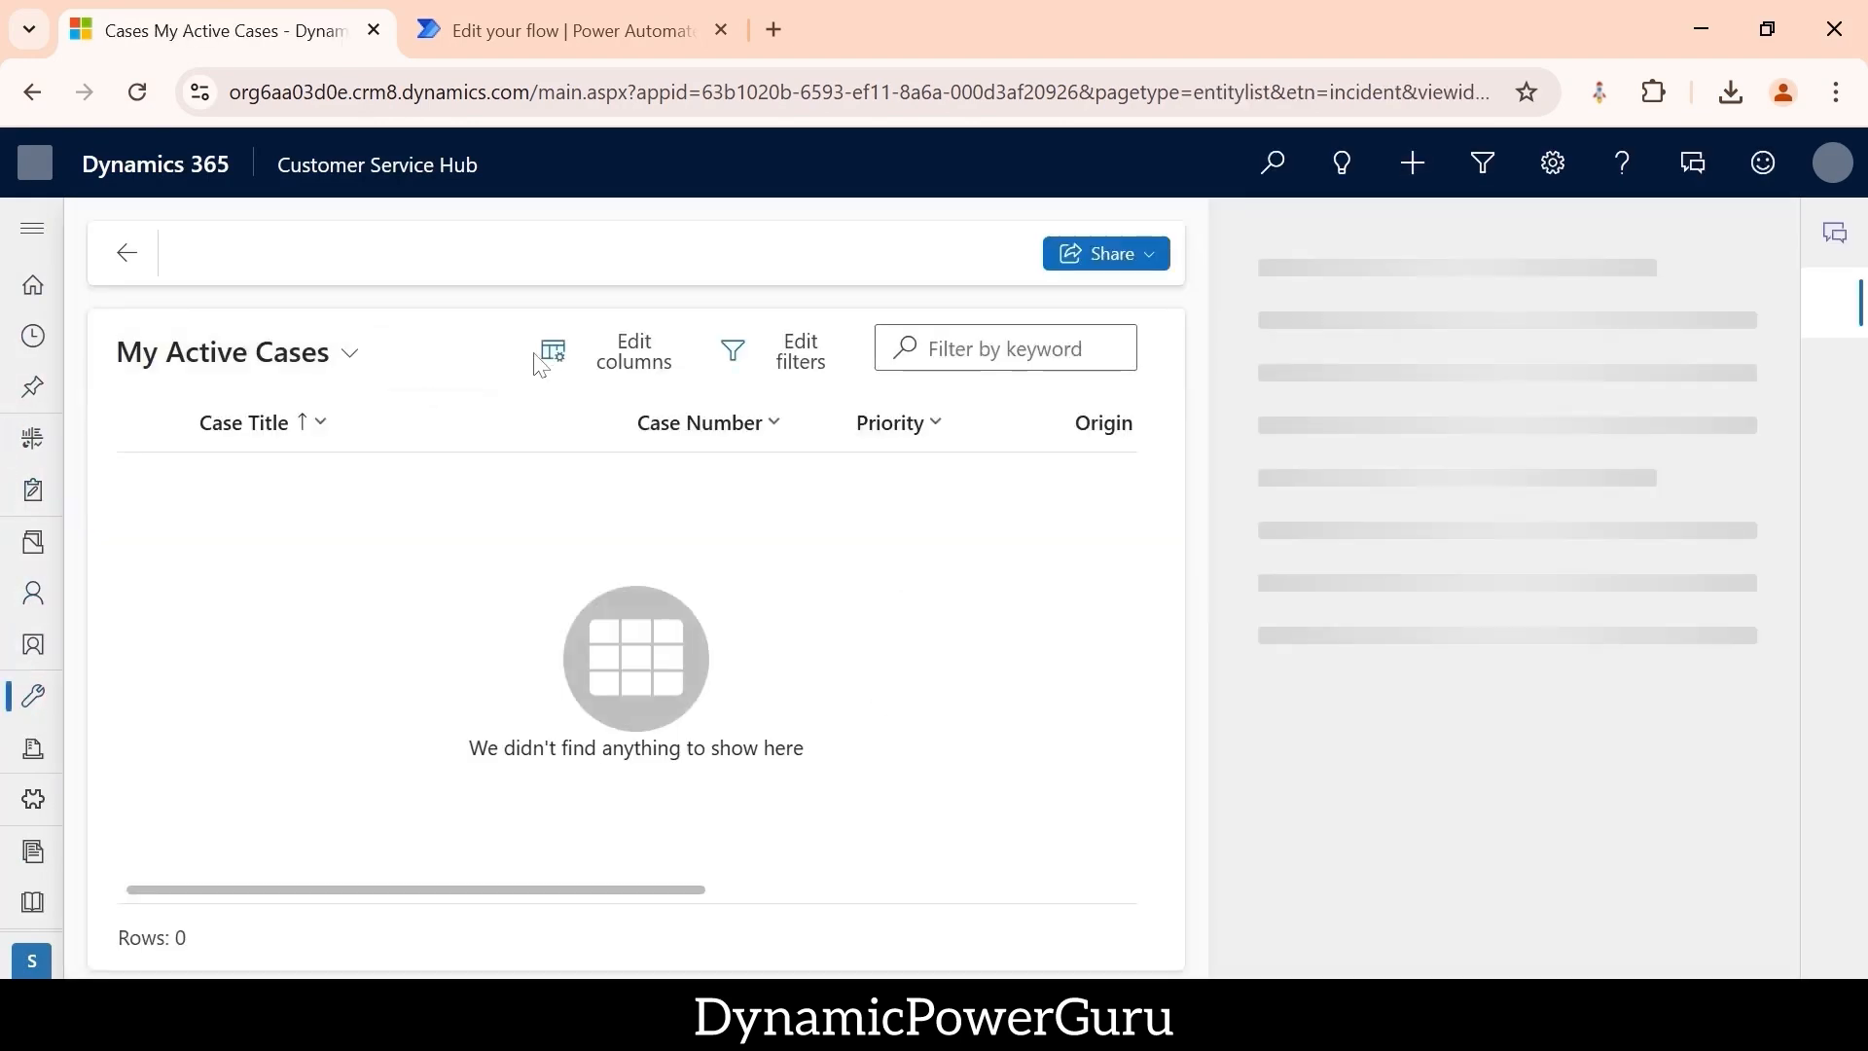
{"action": "left_click", "coordinate": [586, 278]}
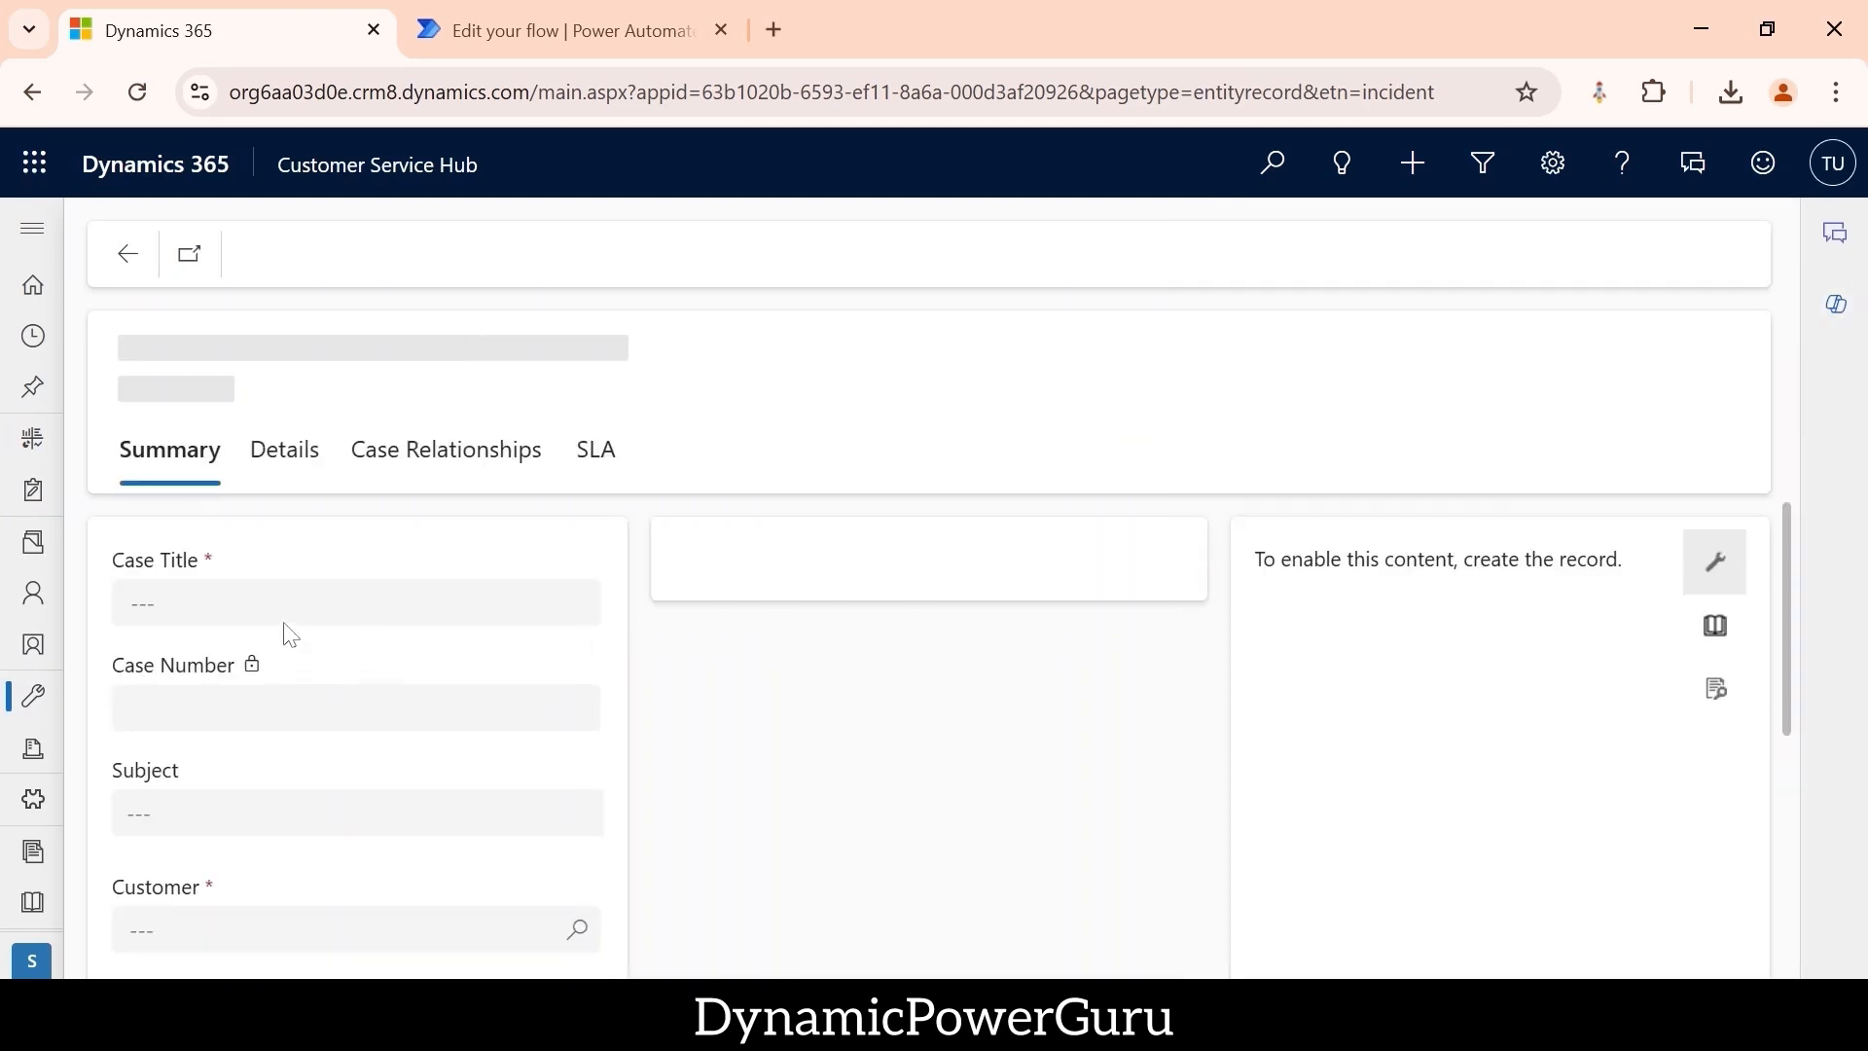
- Title the new case "case 1" with Northwind Traders as the customer, and open the case's details
{"action": "left_click", "coordinate": [252, 685]}
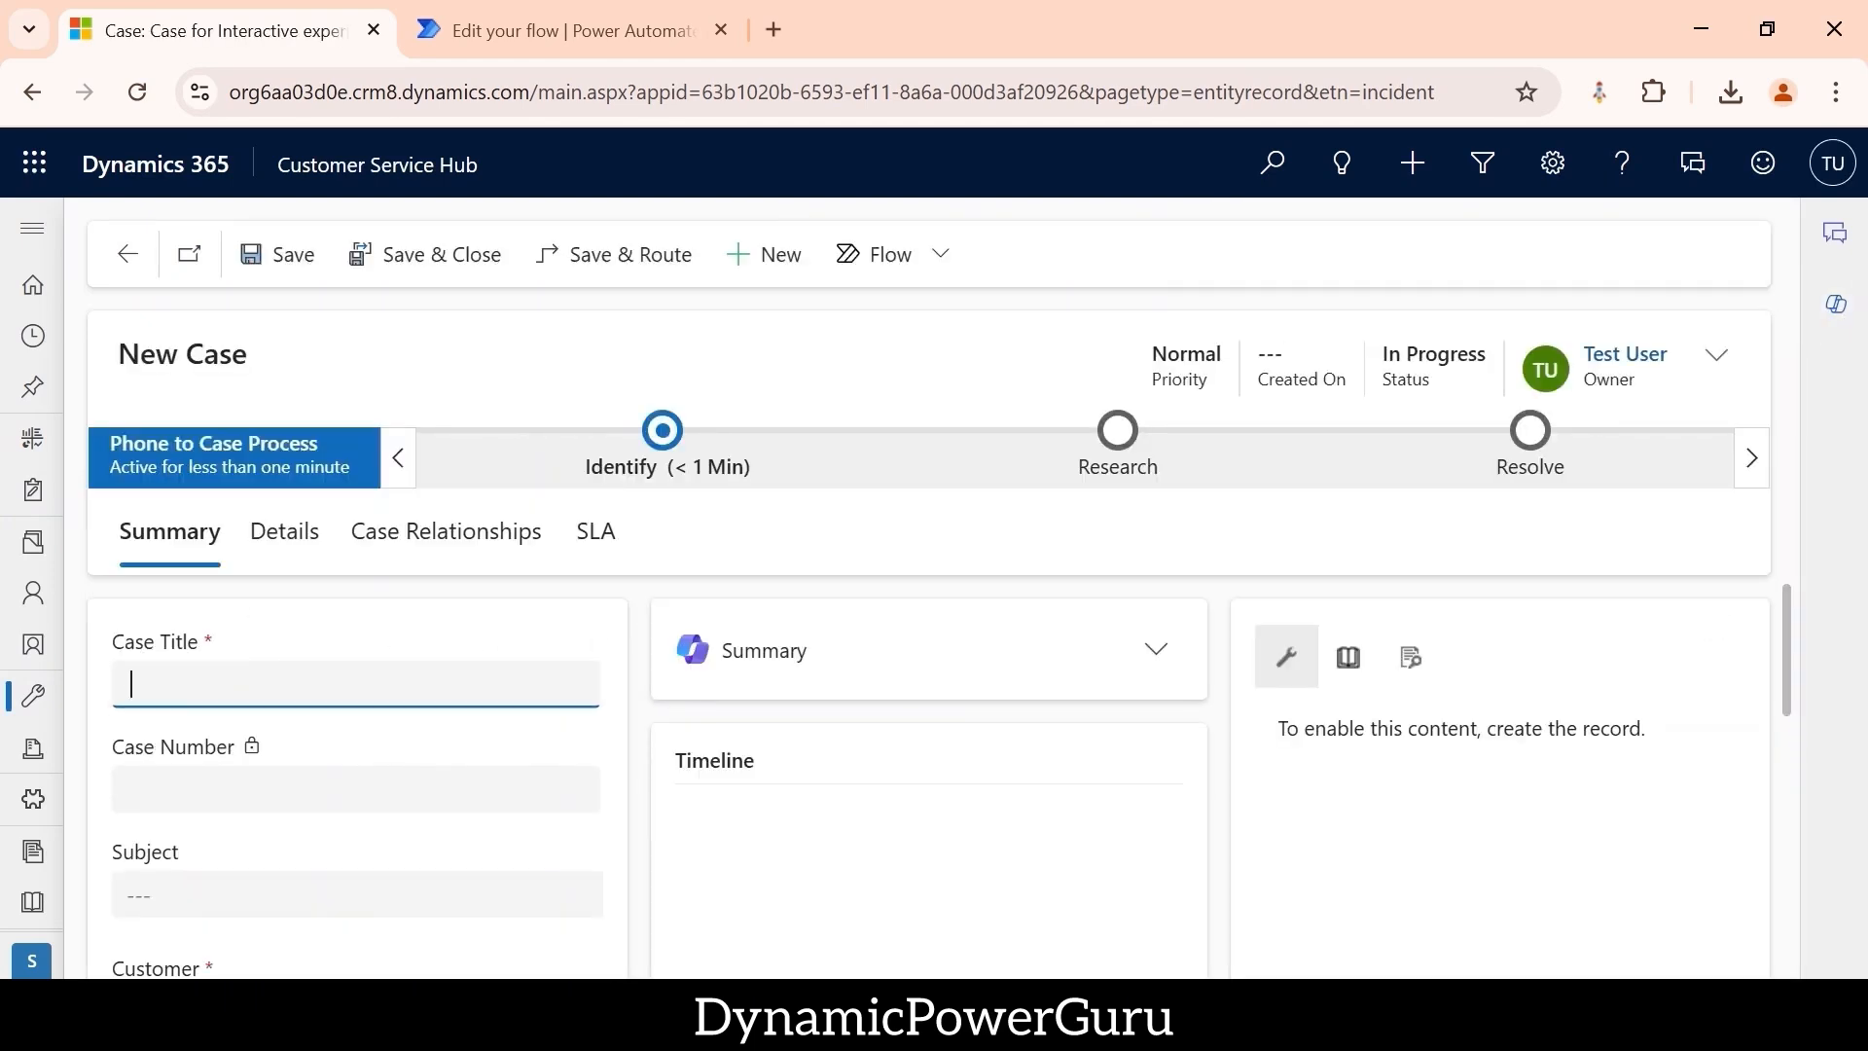
{"action": "type", "text": "case 1"}
{"action": "scroll", "coordinate": [346, 763], "scroll_direction": "down", "scroll_amount": 3}
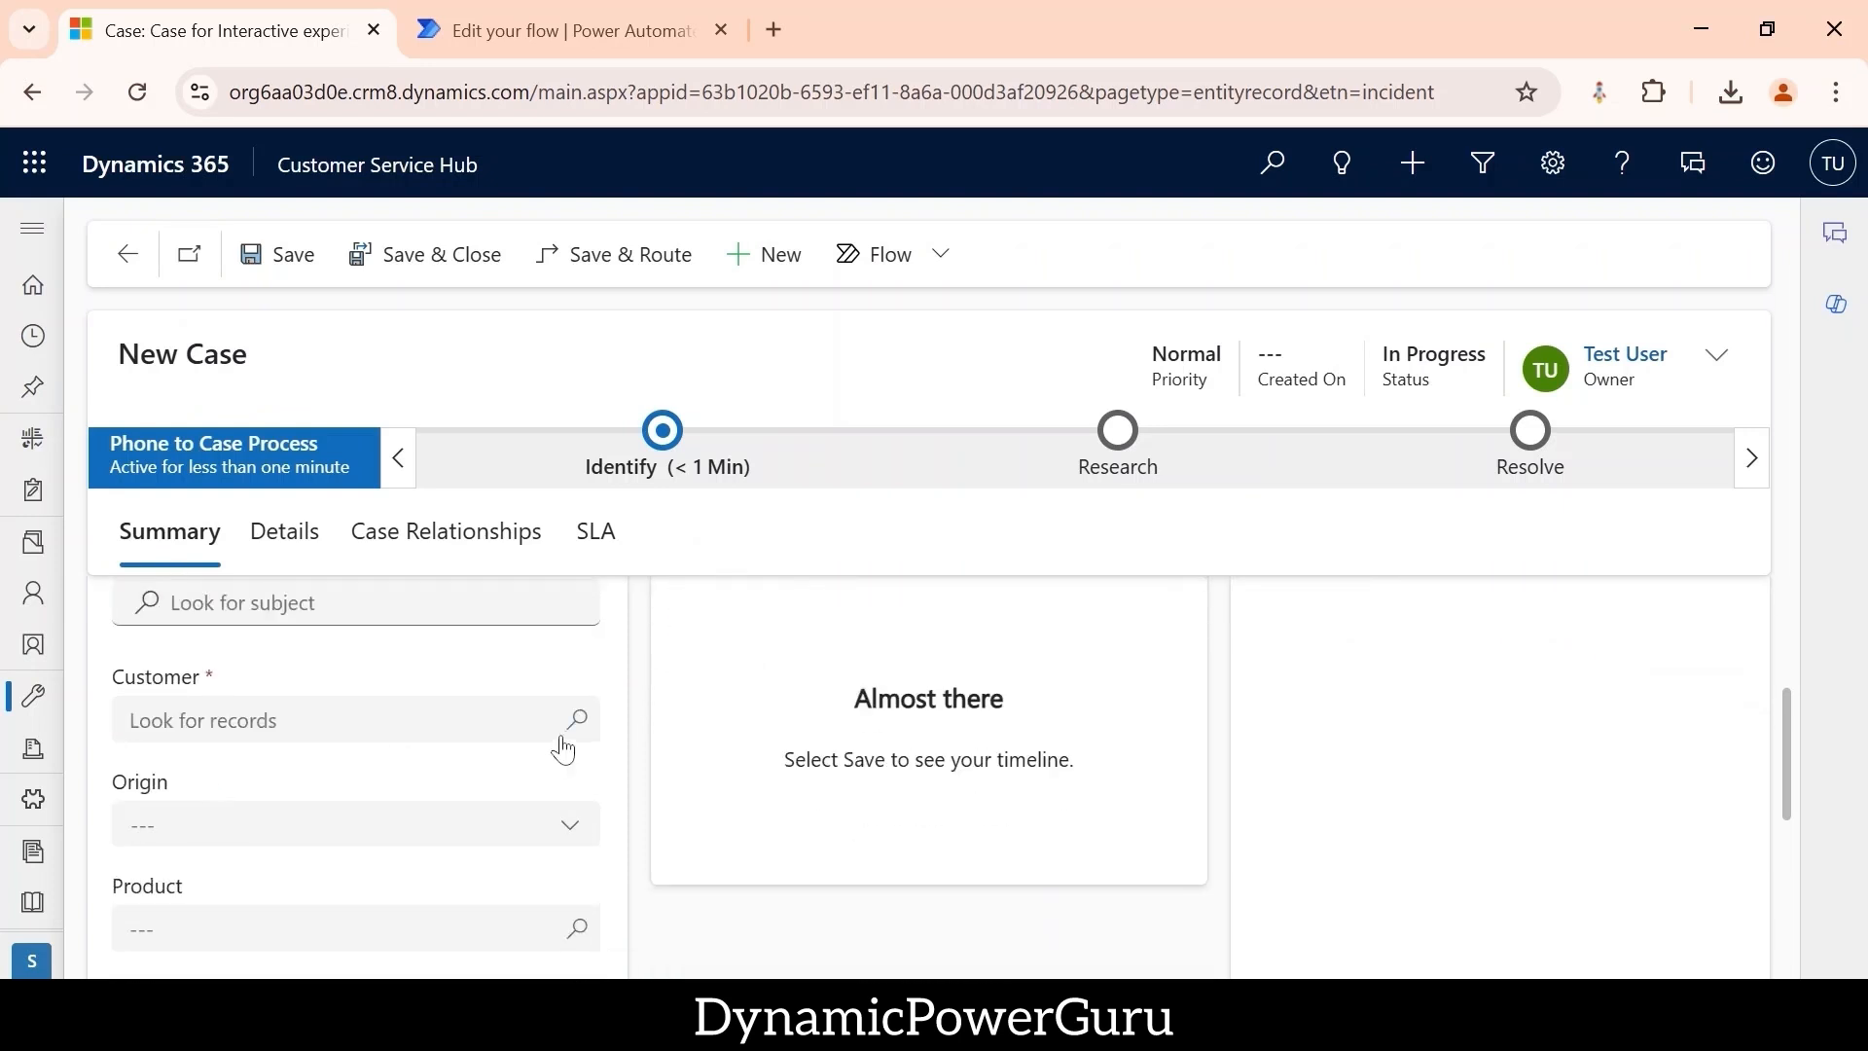
{"action": "left_click", "coordinate": [569, 743]}
{"action": "left_click", "coordinate": [577, 719]}
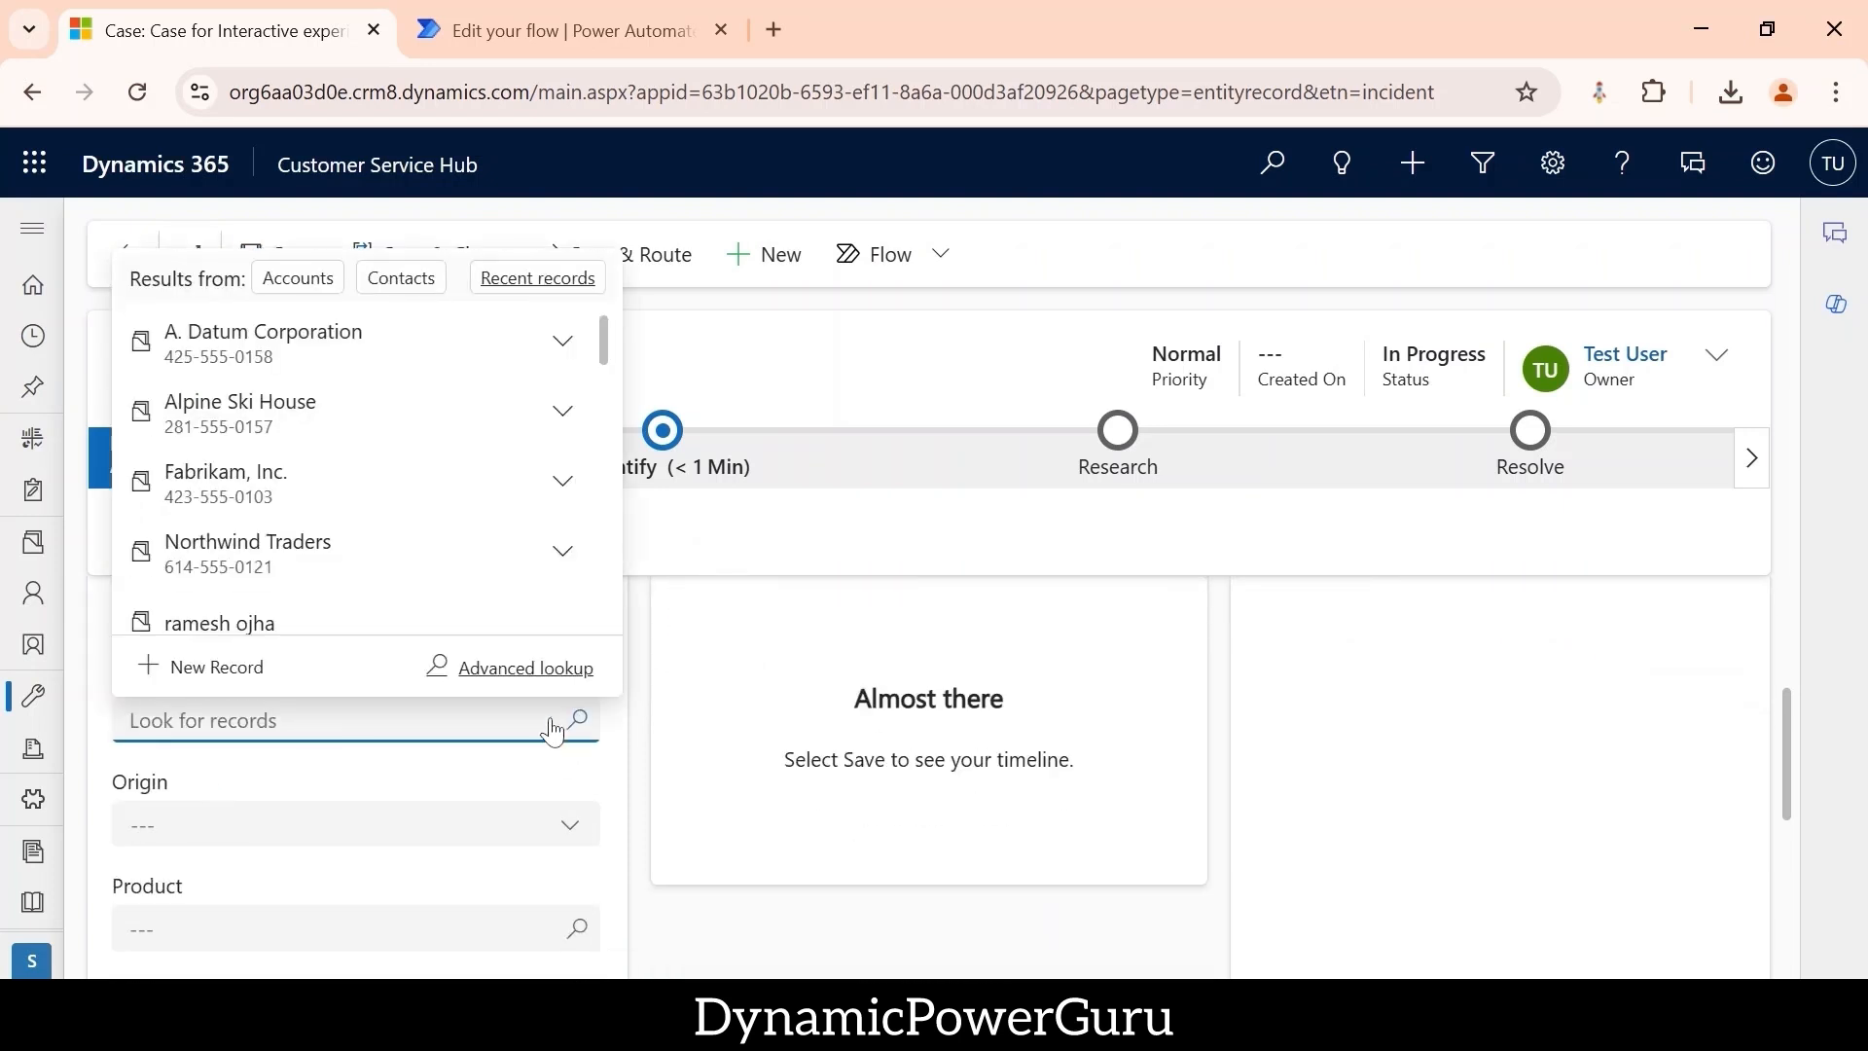
{"action": "left_click", "coordinate": [343, 556]}
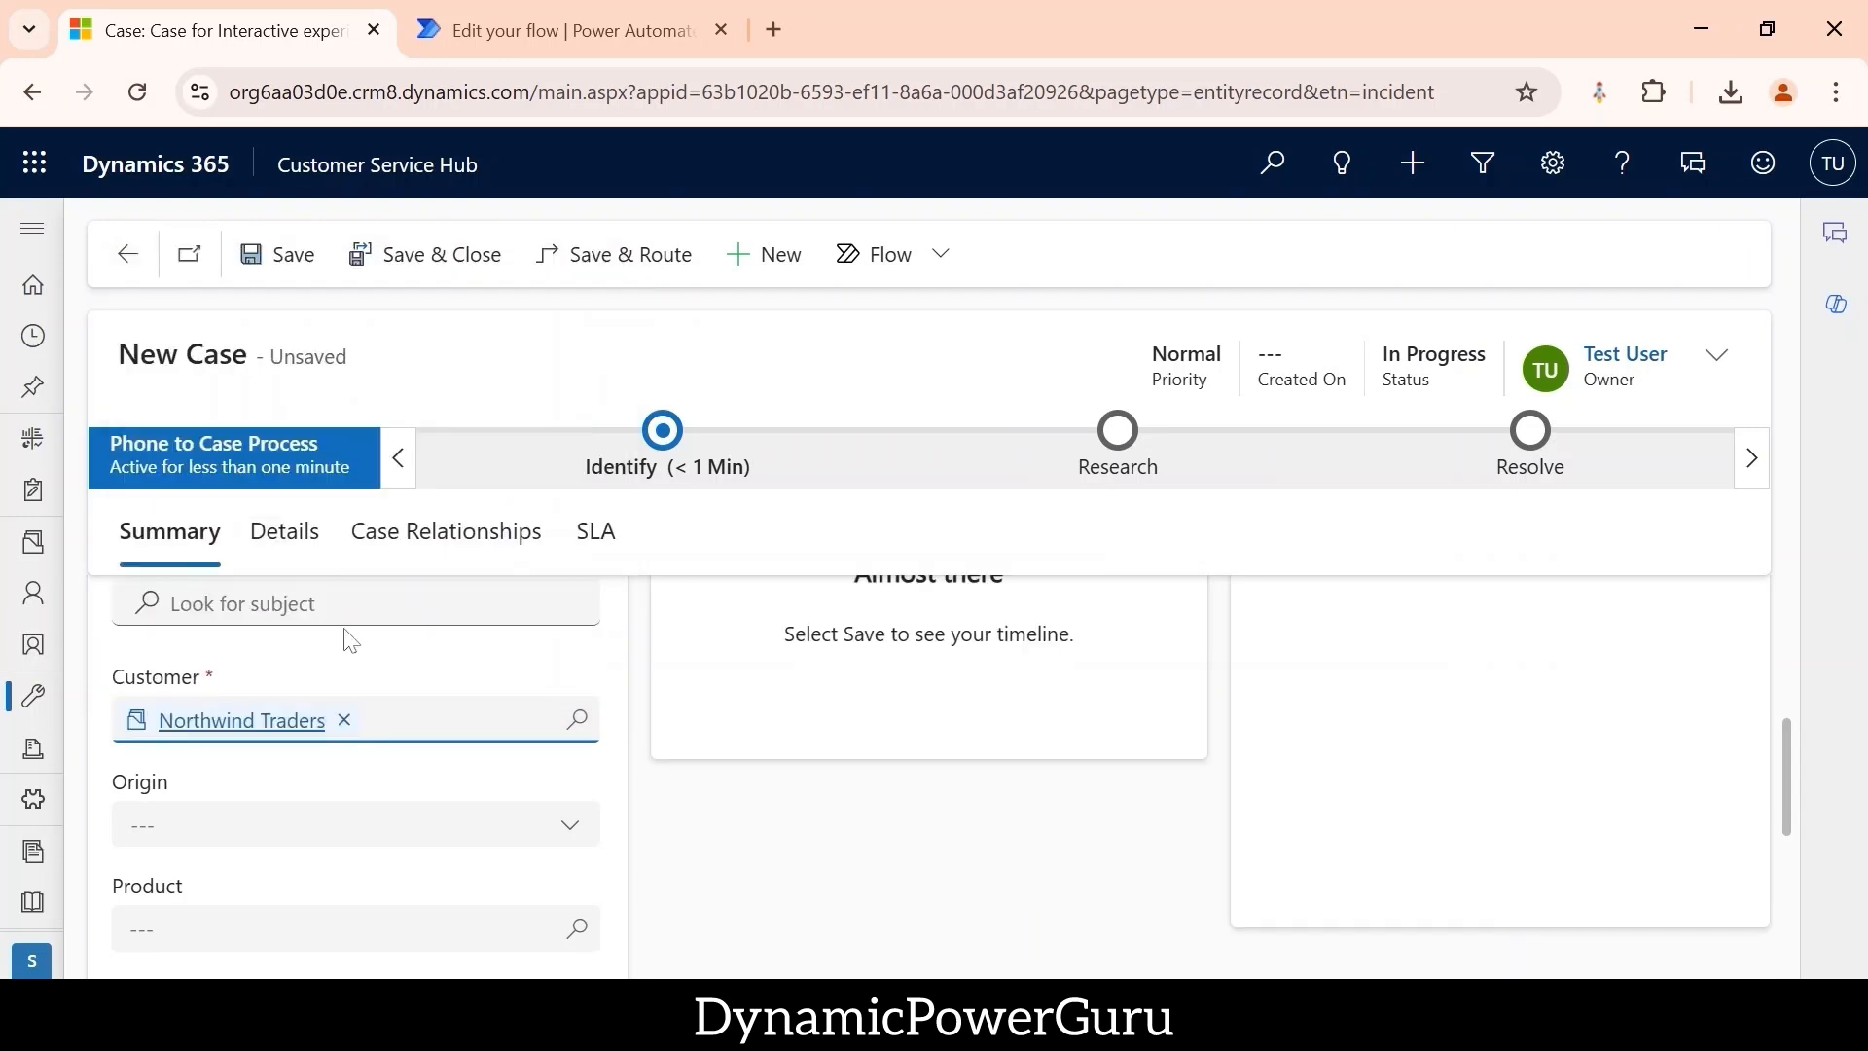
{"action": "left_click", "coordinate": [283, 535]}
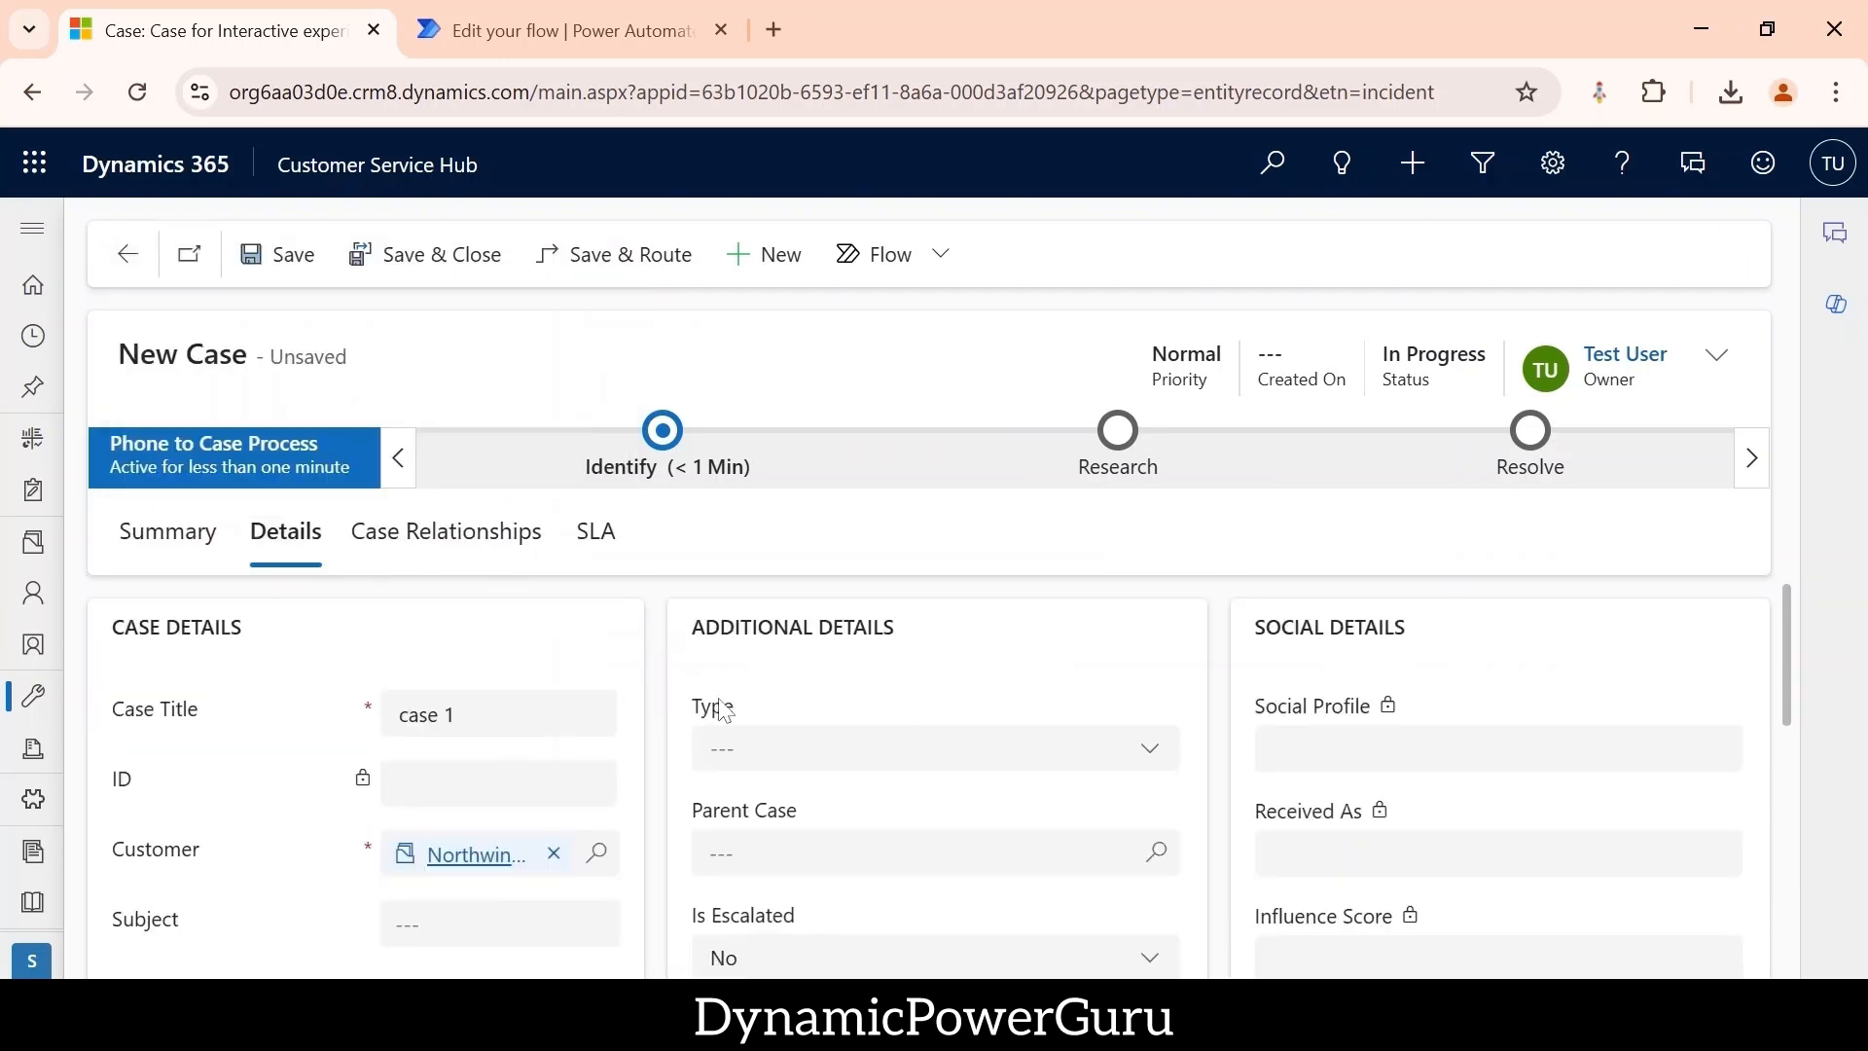
- Set the case type to Problem, return to the case's summary, and save the case
{"action": "left_click", "coordinate": [924, 754]}
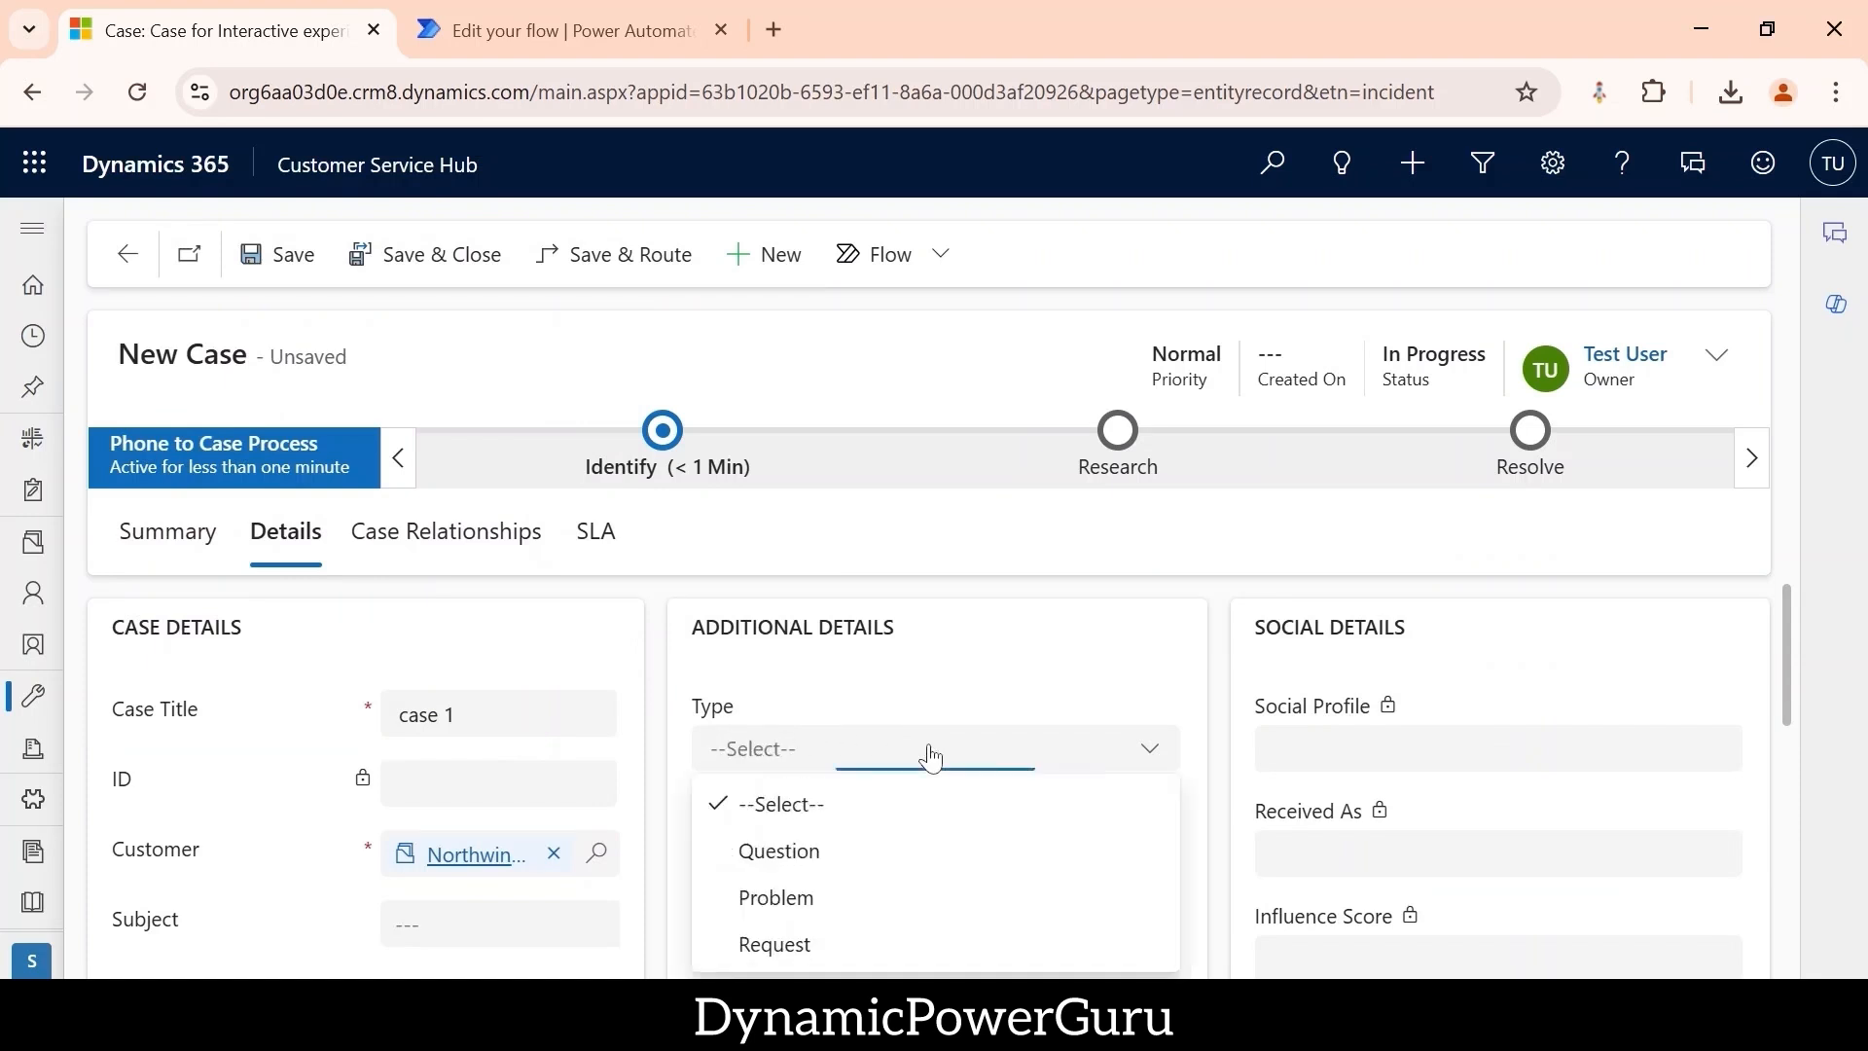
{"action": "left_click", "coordinate": [817, 896]}
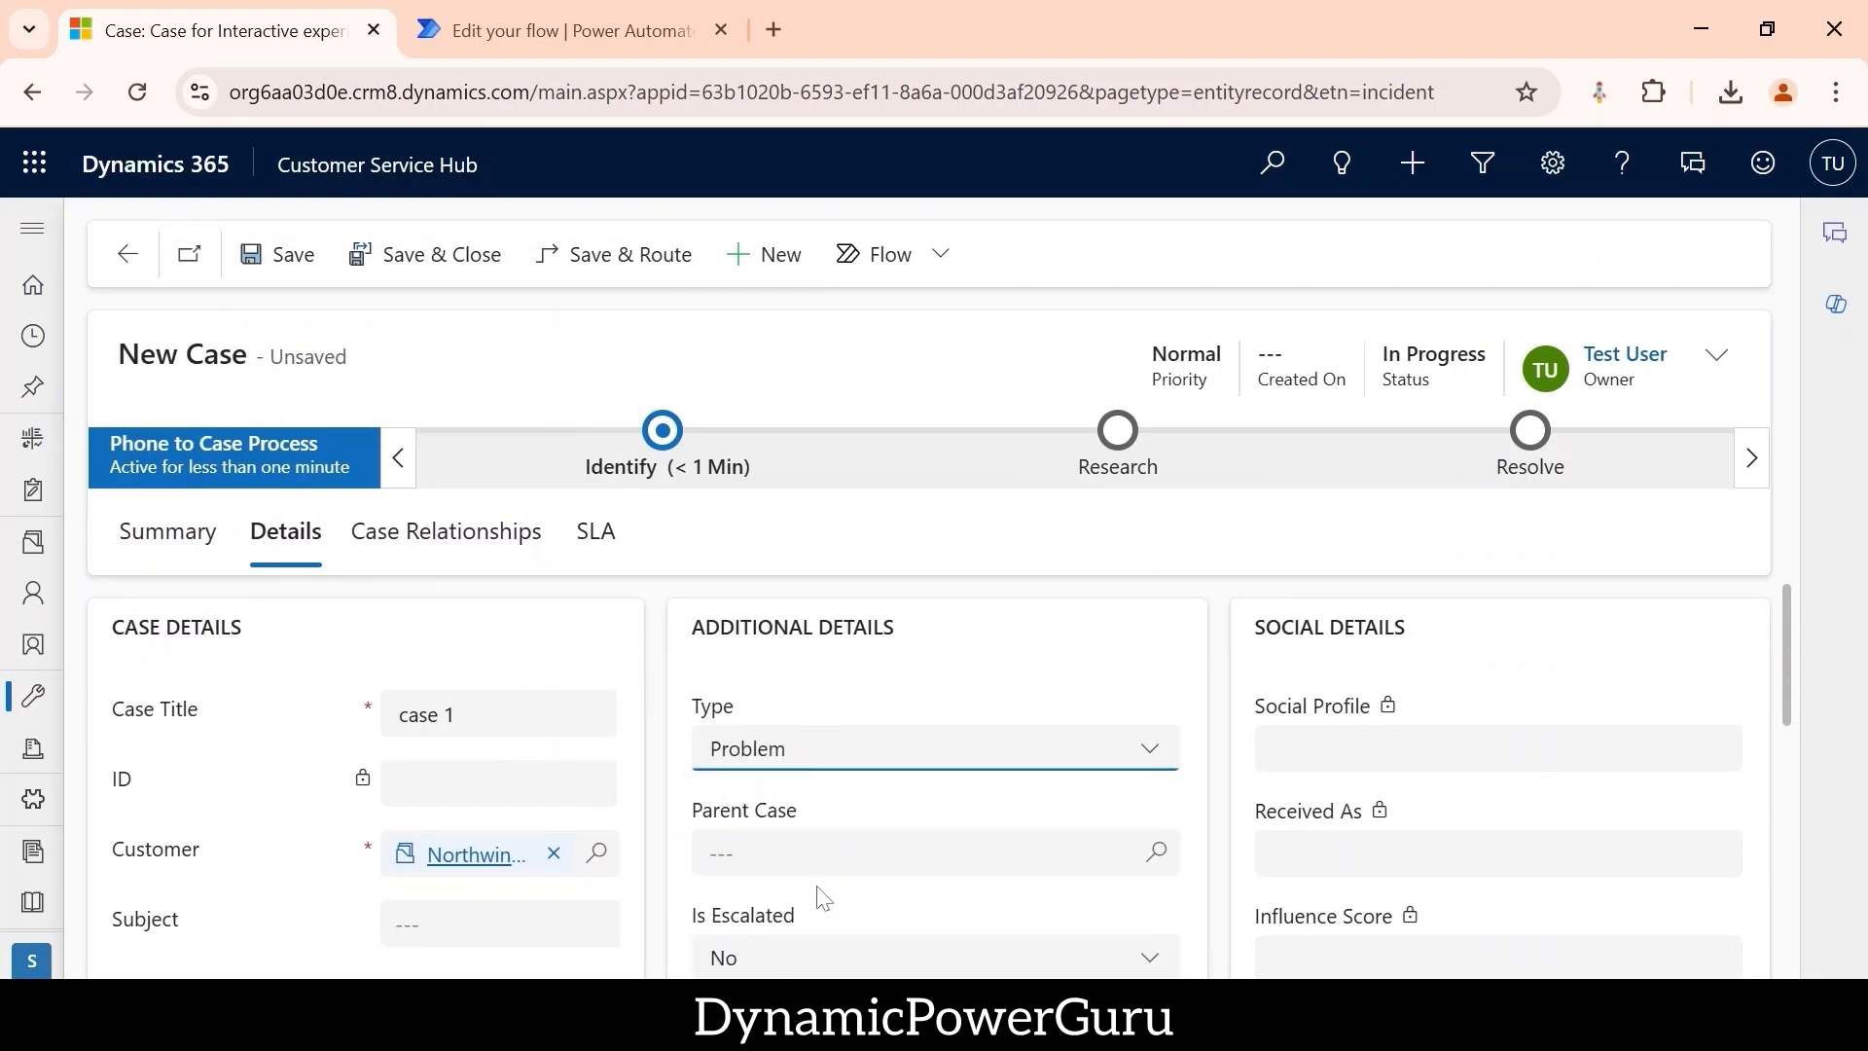
{"action": "scroll", "coordinate": [990, 715], "scroll_direction": "down", "scroll_amount": 2}
{"action": "scroll", "coordinate": [990, 713], "scroll_direction": "down", "scroll_amount": 1}
{"action": "scroll", "coordinate": [987, 708], "scroll_direction": "up", "scroll_amount": 3}
{"action": "left_click", "coordinate": [190, 531]}
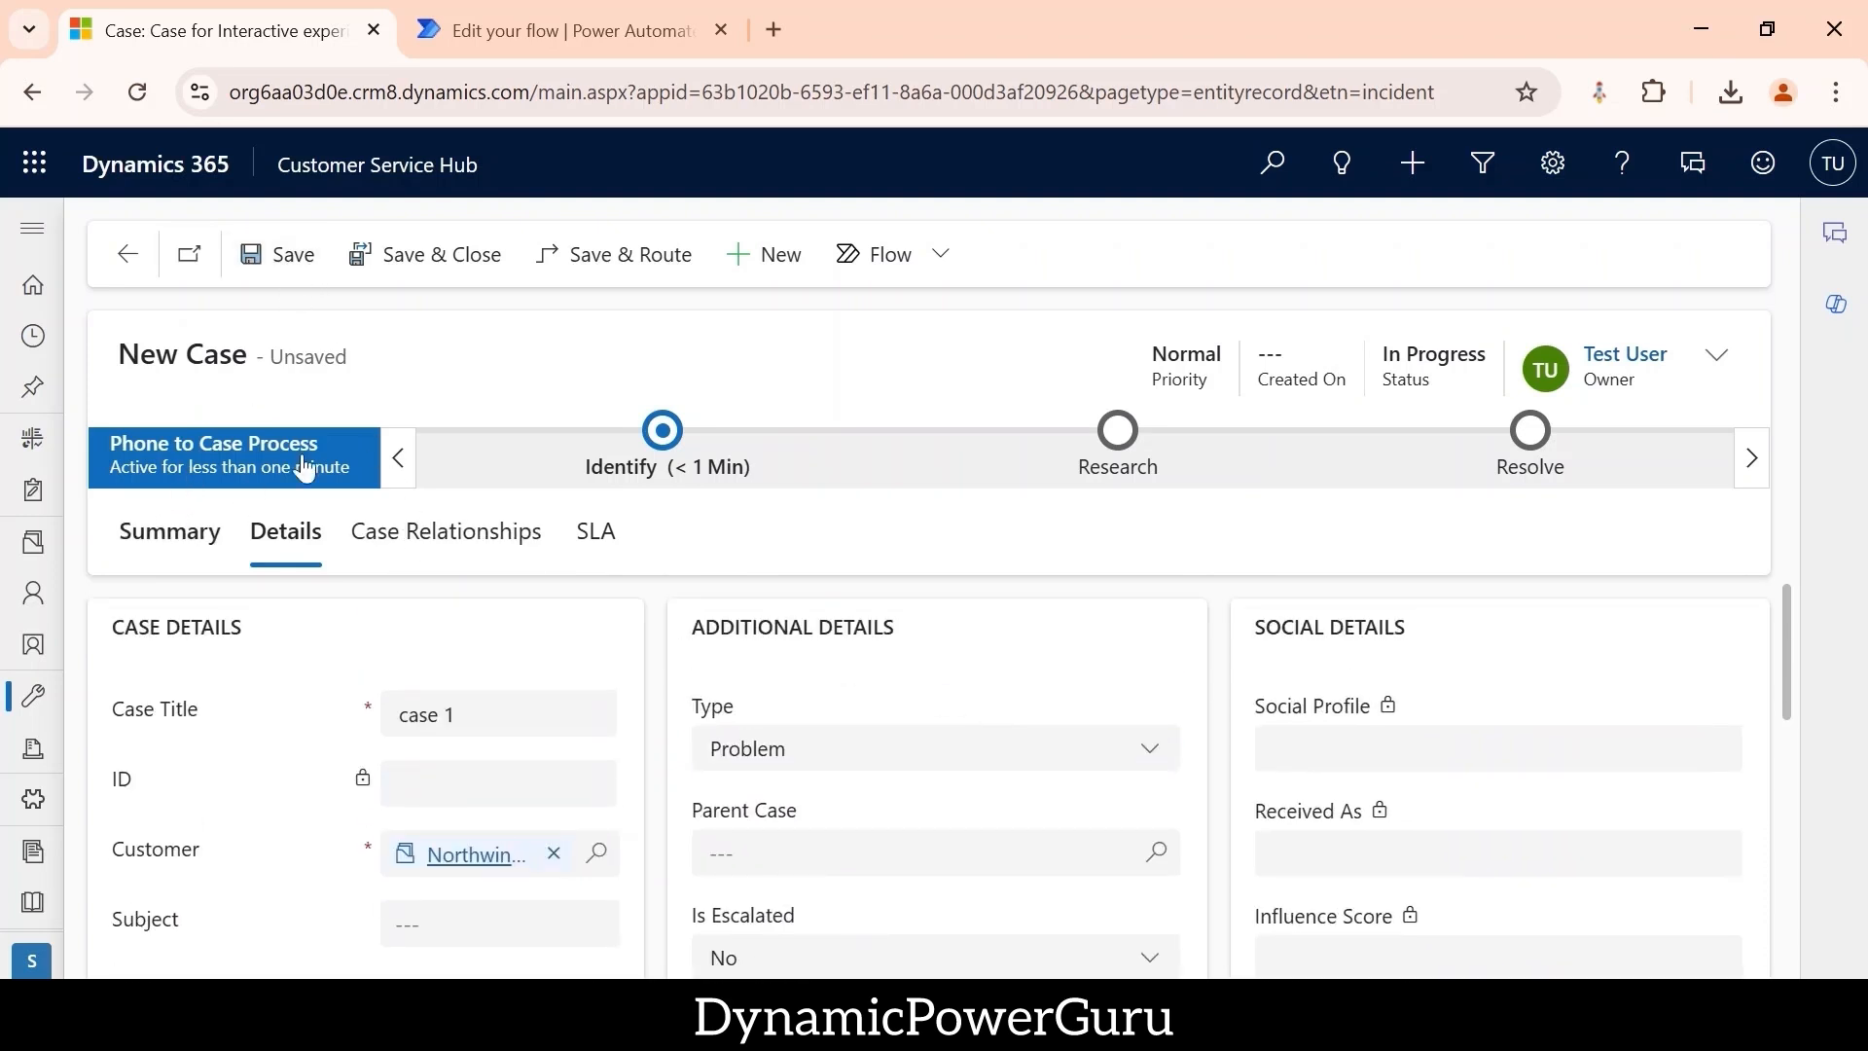
{"action": "left_click", "coordinate": [309, 261]}
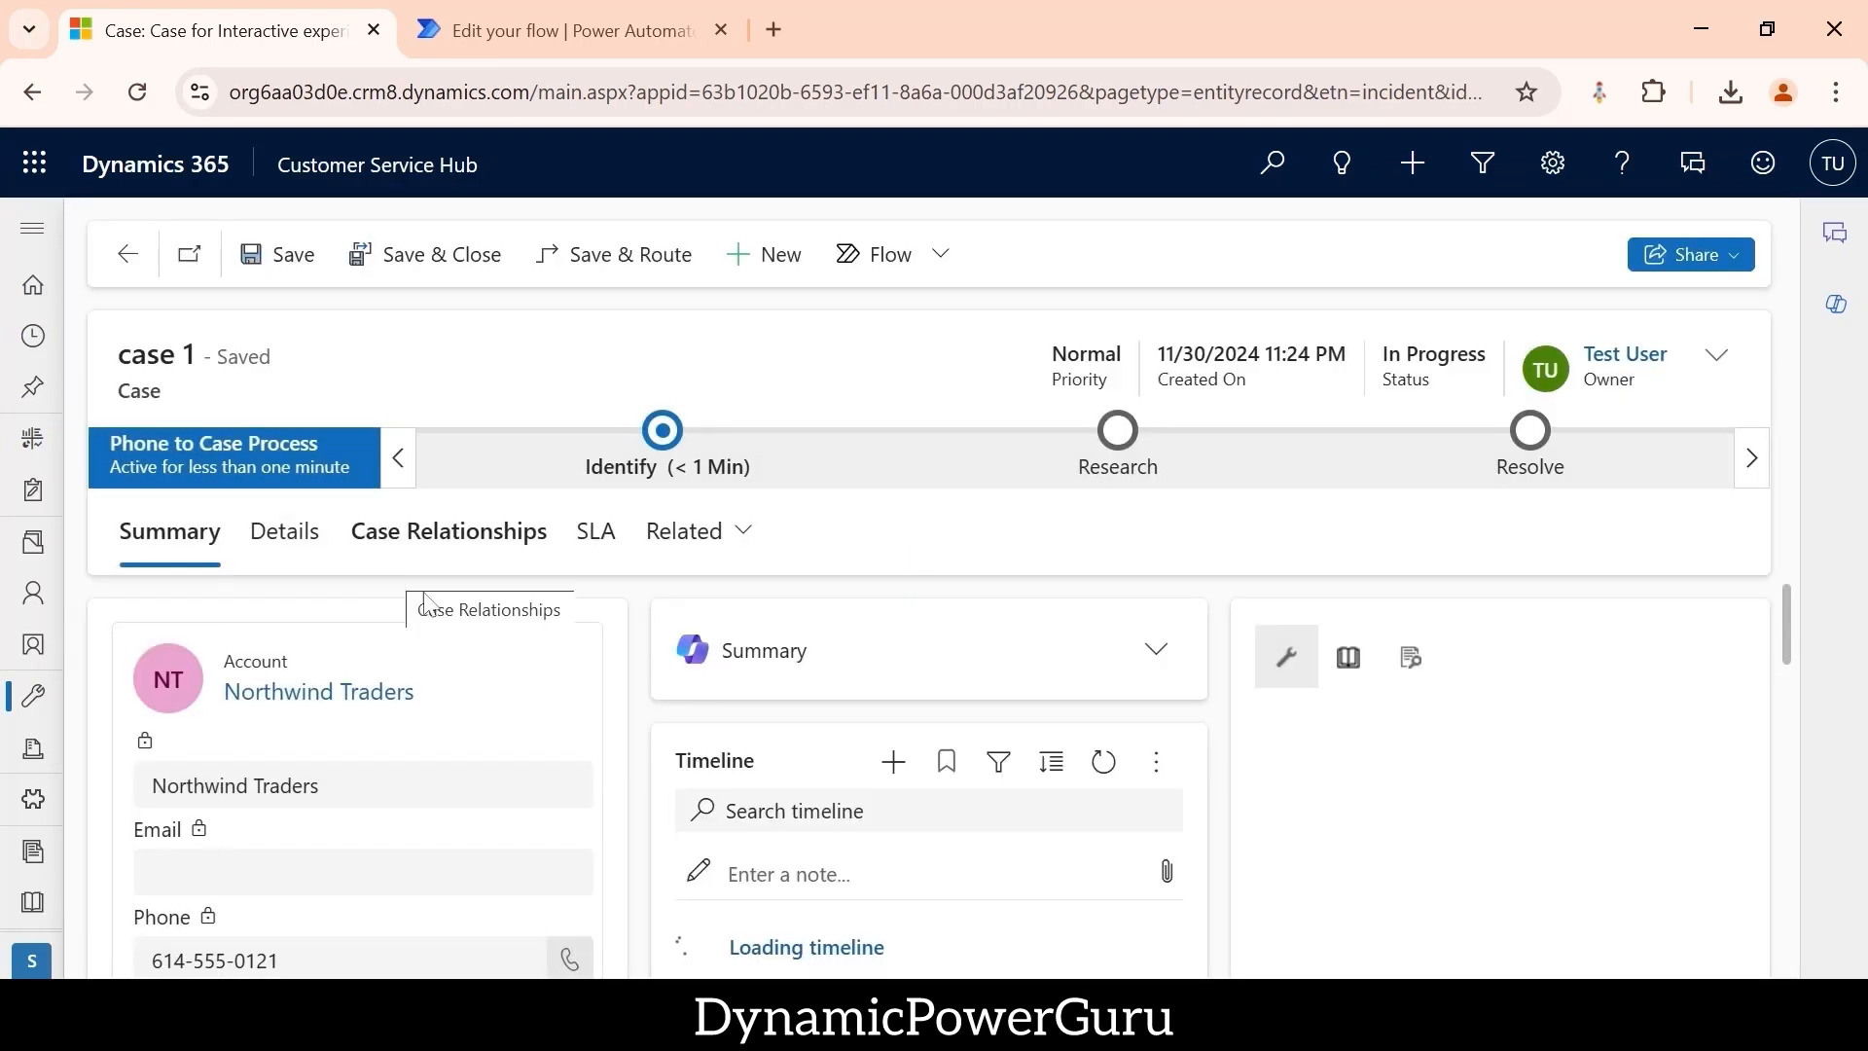
- Examine the First response countdown and the timeline on the case summary, refreshing the timeline to check for new activity
{"action": "scroll", "coordinate": [654, 752], "scroll_direction": "down", "scroll_amount": 5}
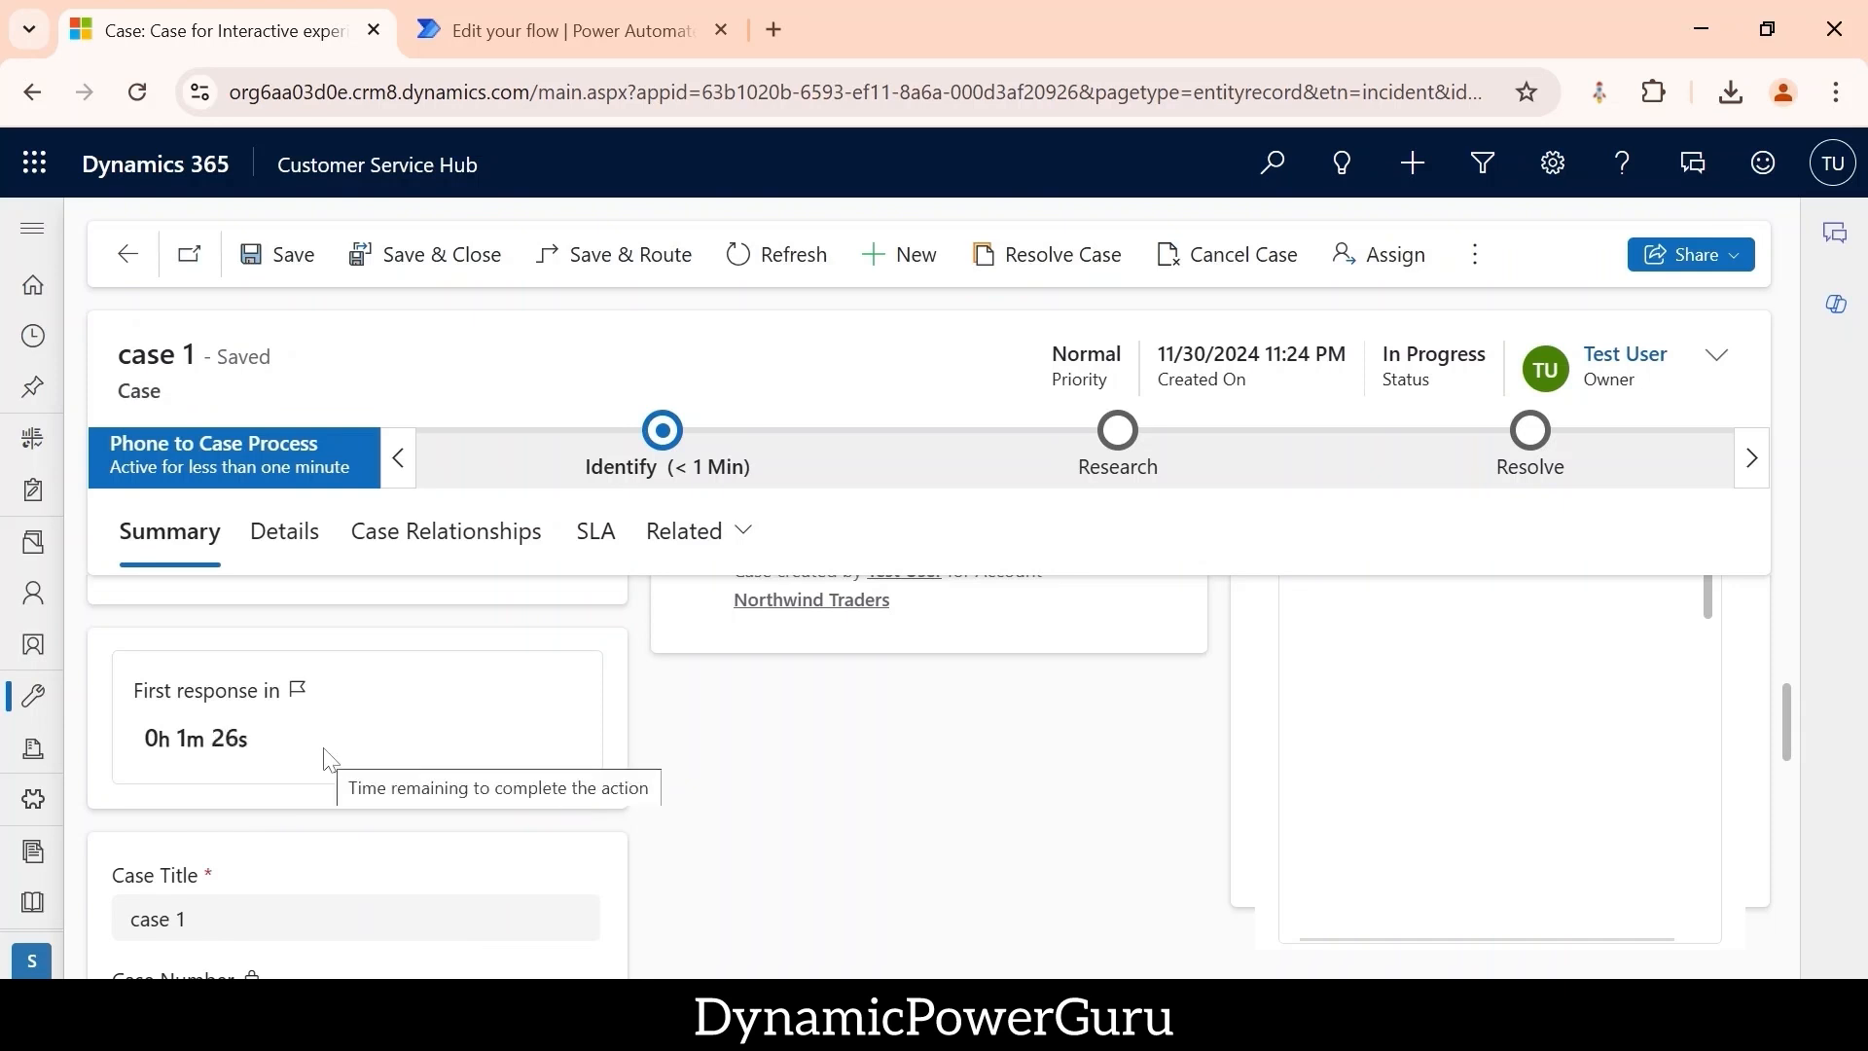
{"action": "scroll", "coordinate": [797, 768], "scroll_direction": "up", "scroll_amount": 3}
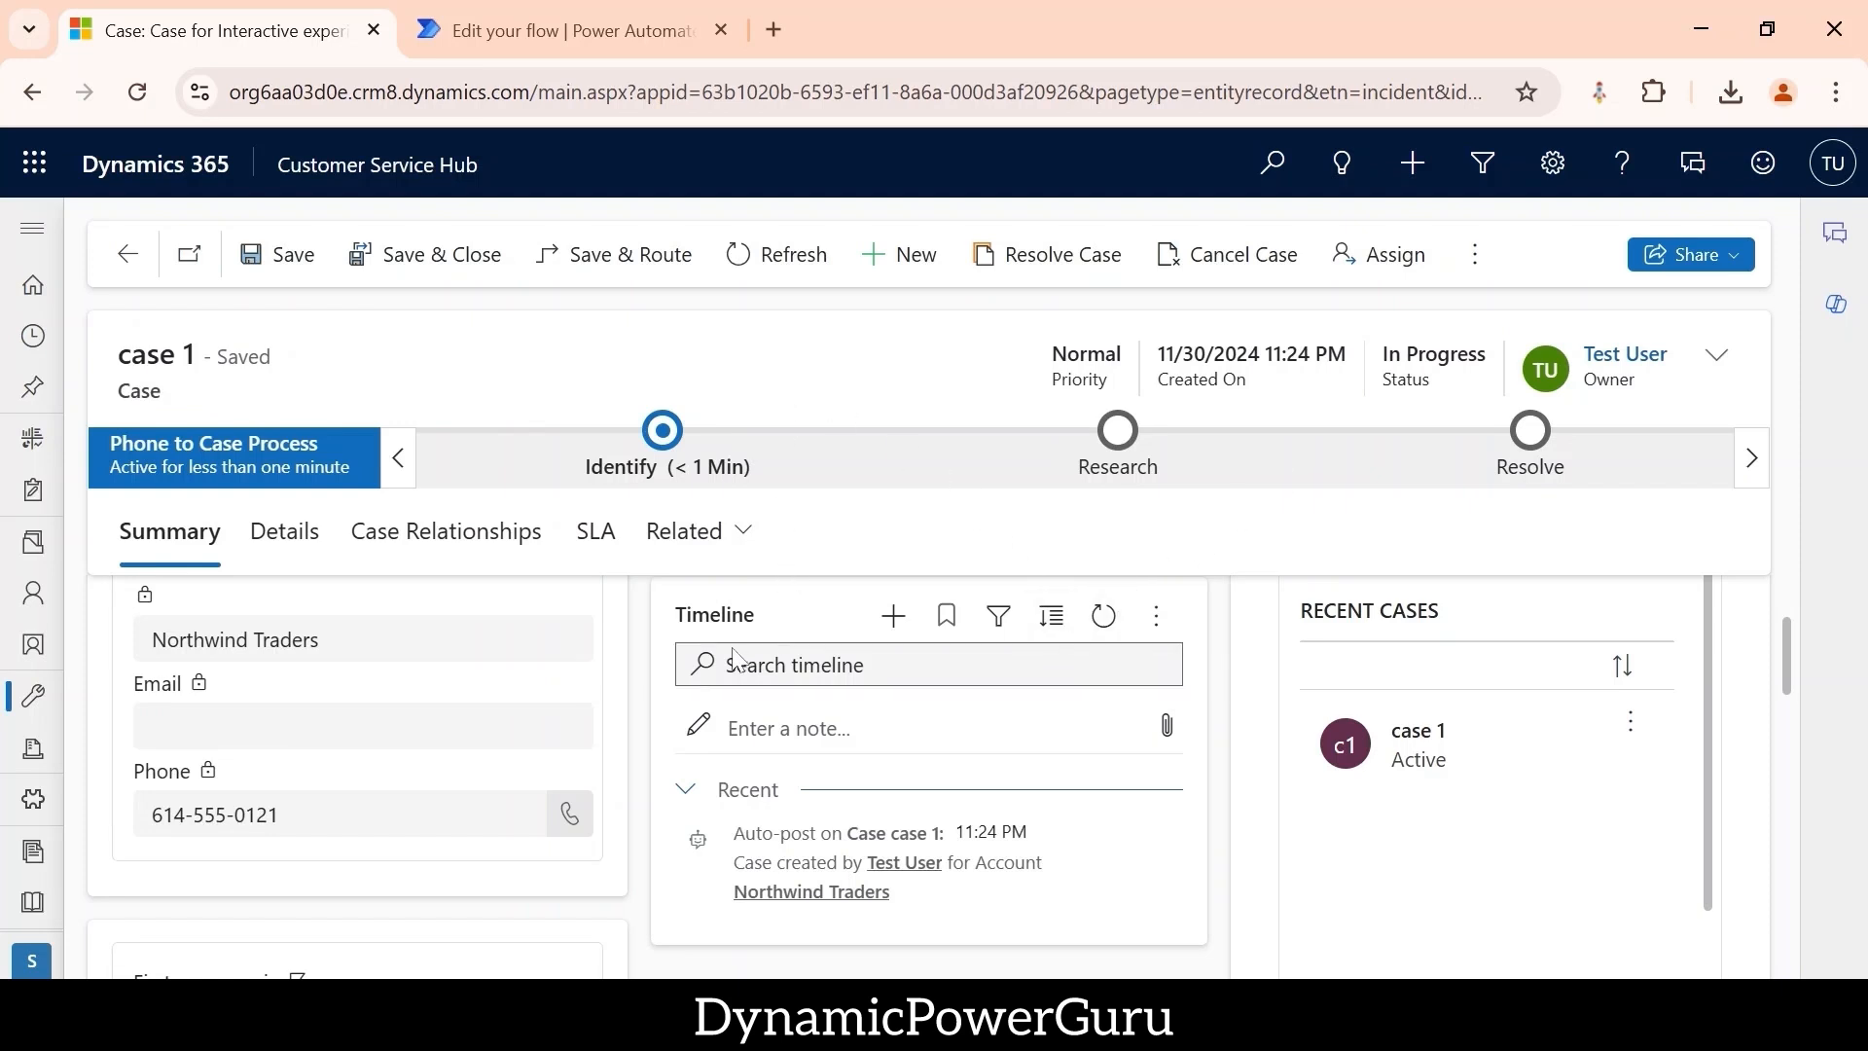
{"action": "scroll", "coordinate": [733, 656], "scroll_direction": "up", "scroll_amount": 2}
{"action": "scroll", "coordinate": [865, 827], "scroll_direction": "down", "scroll_amount": 2}
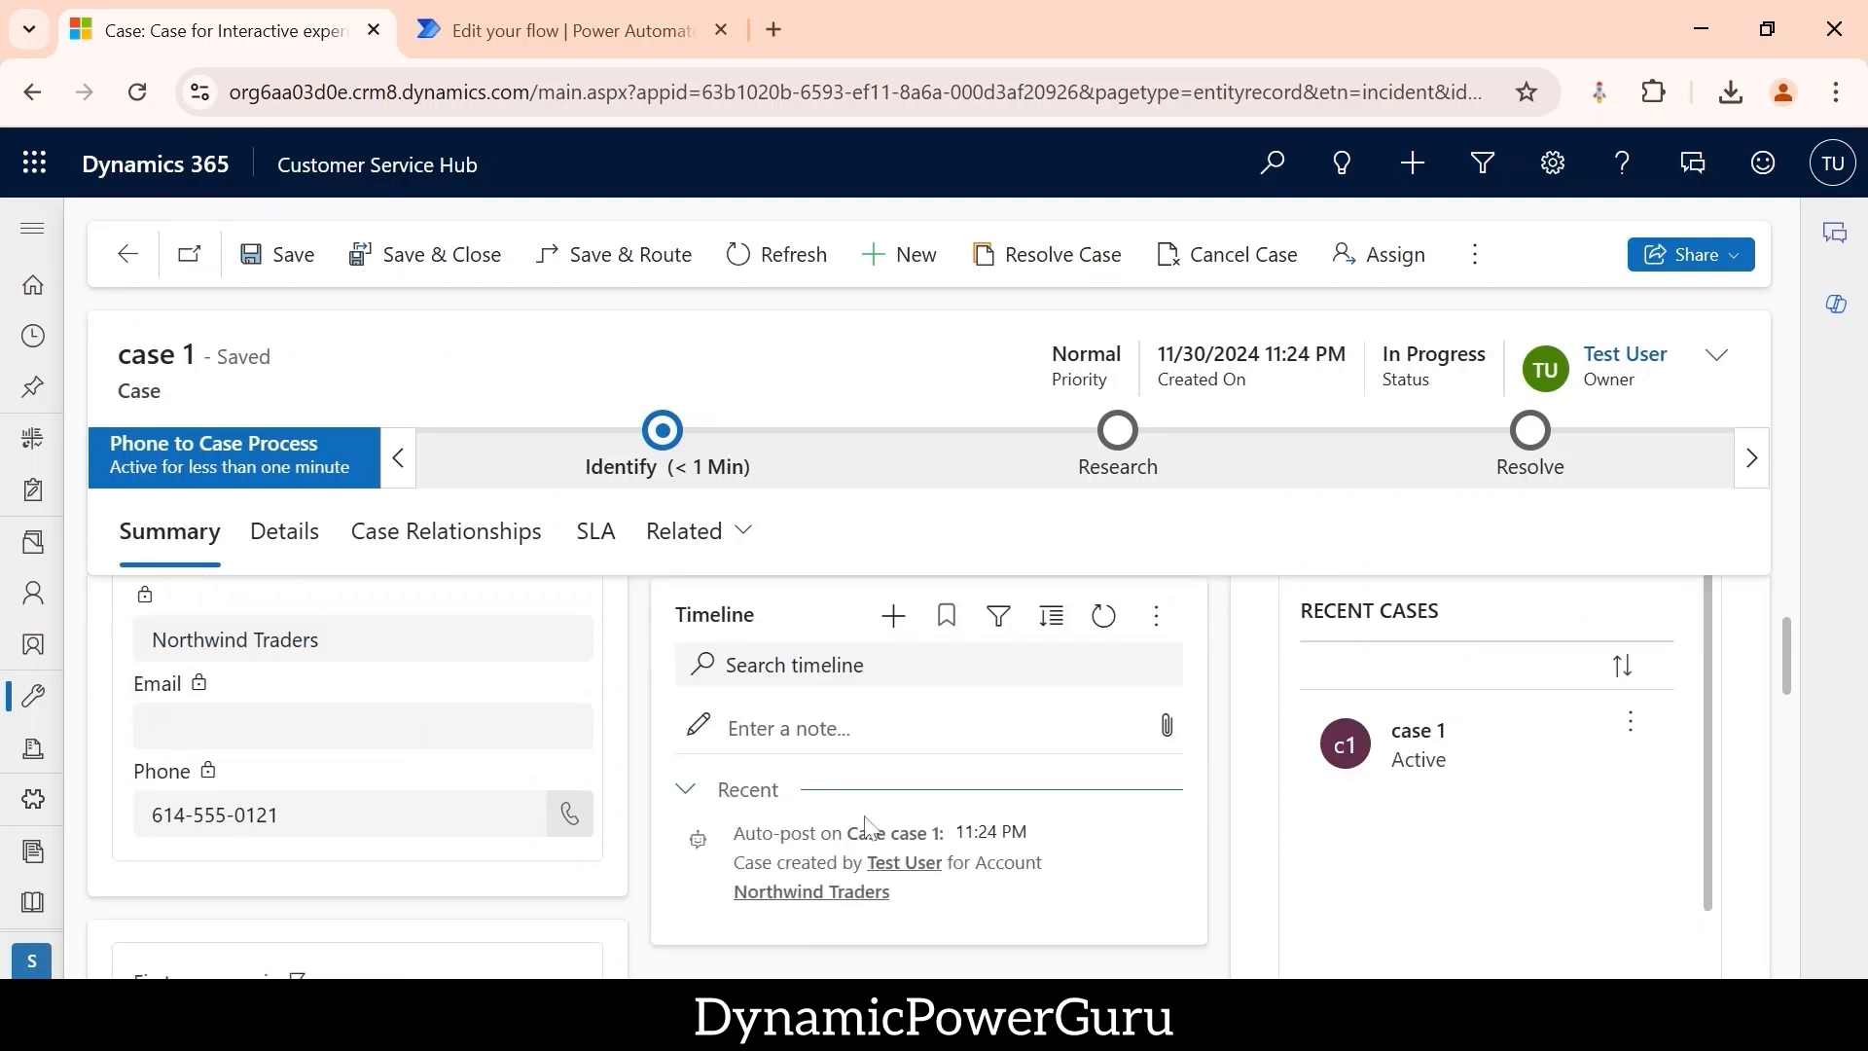
{"action": "scroll", "coordinate": [865, 827], "scroll_direction": "down", "scroll_amount": 2}
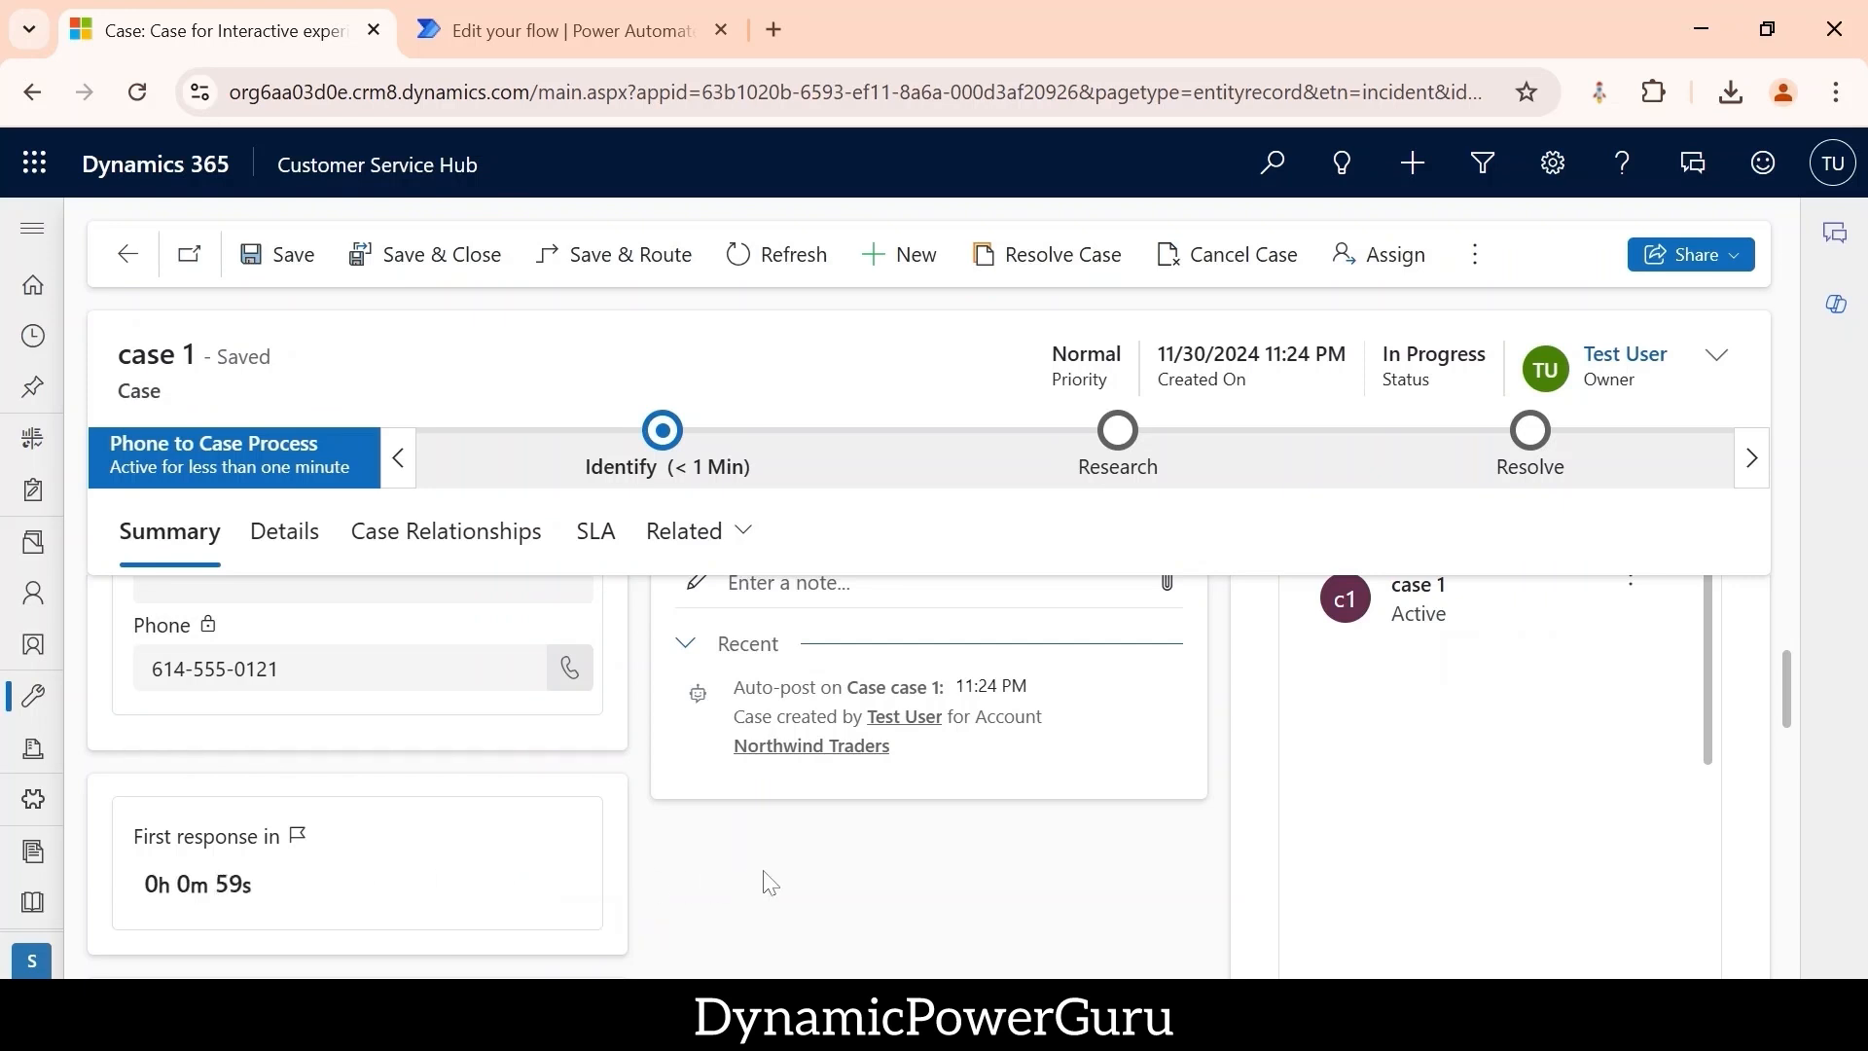
{"action": "scroll", "coordinate": [771, 882], "scroll_direction": "up", "scroll_amount": 3}
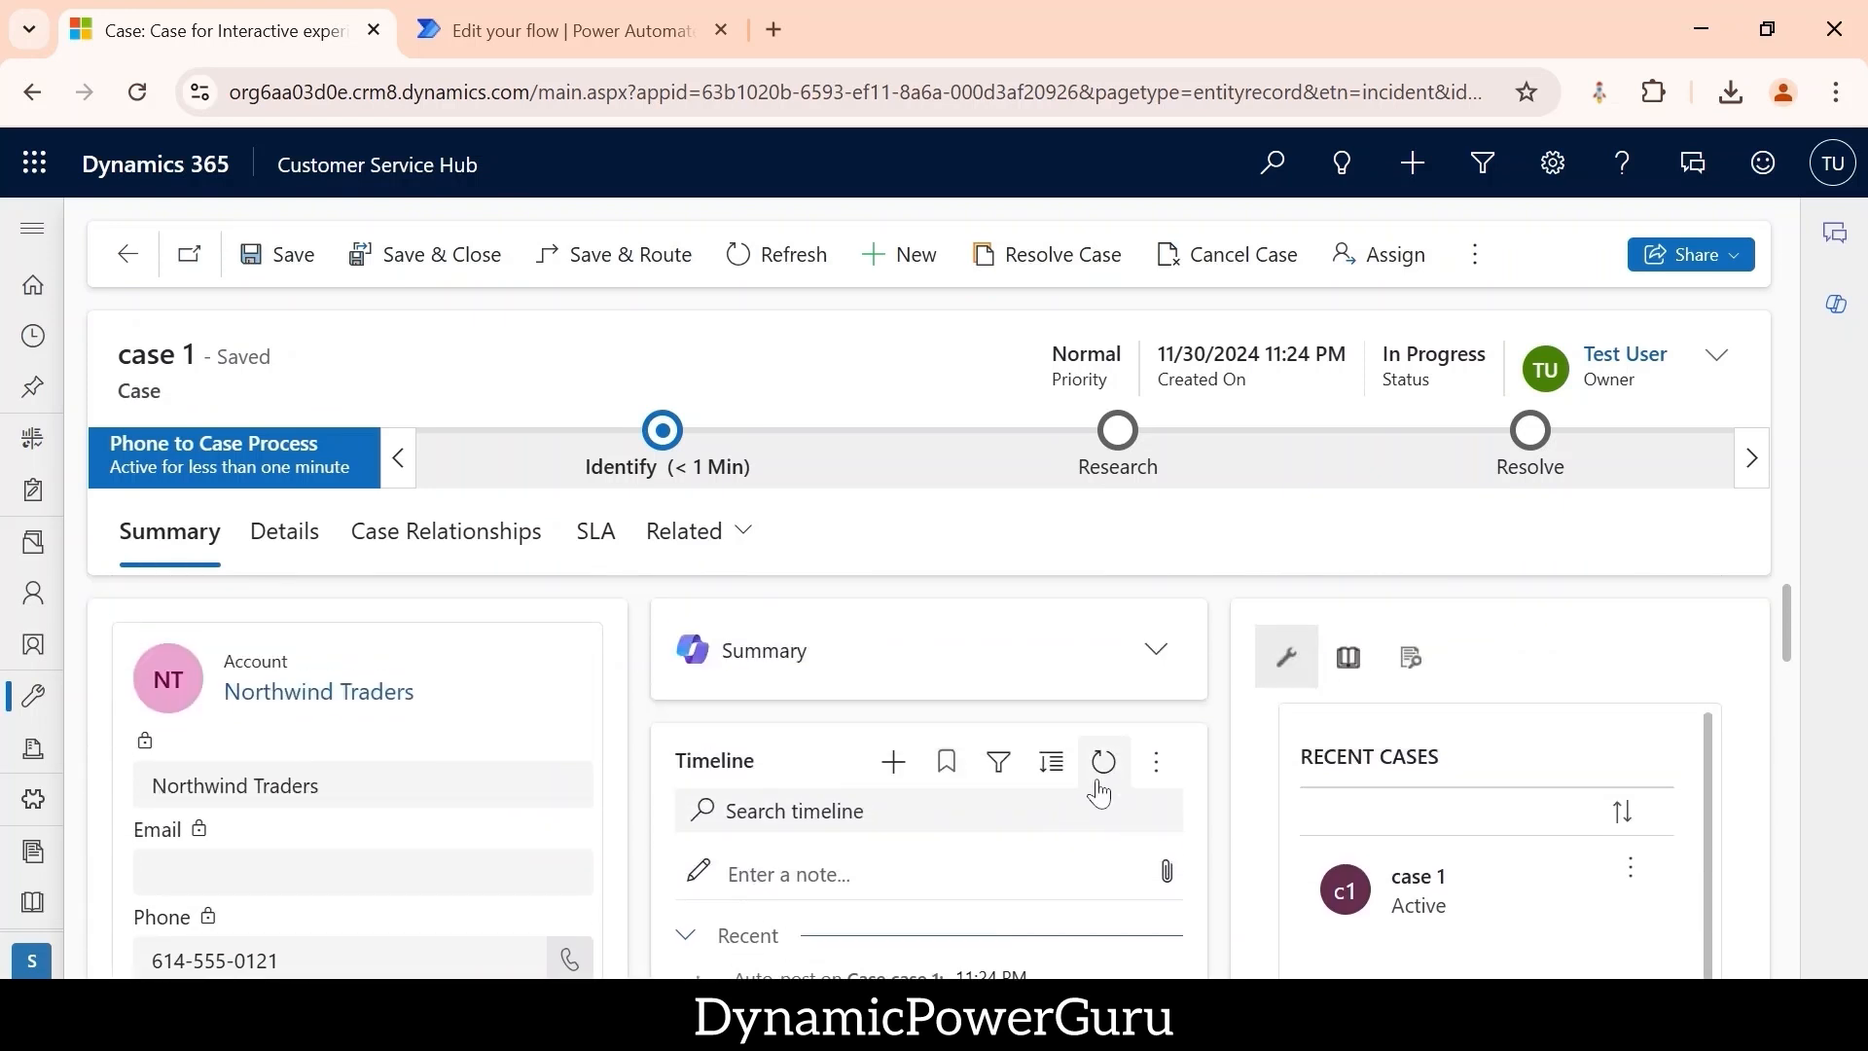
{"action": "left_click", "coordinate": [1103, 762]}
{"action": "scroll", "coordinate": [992, 797], "scroll_direction": "down", "scroll_amount": 3}
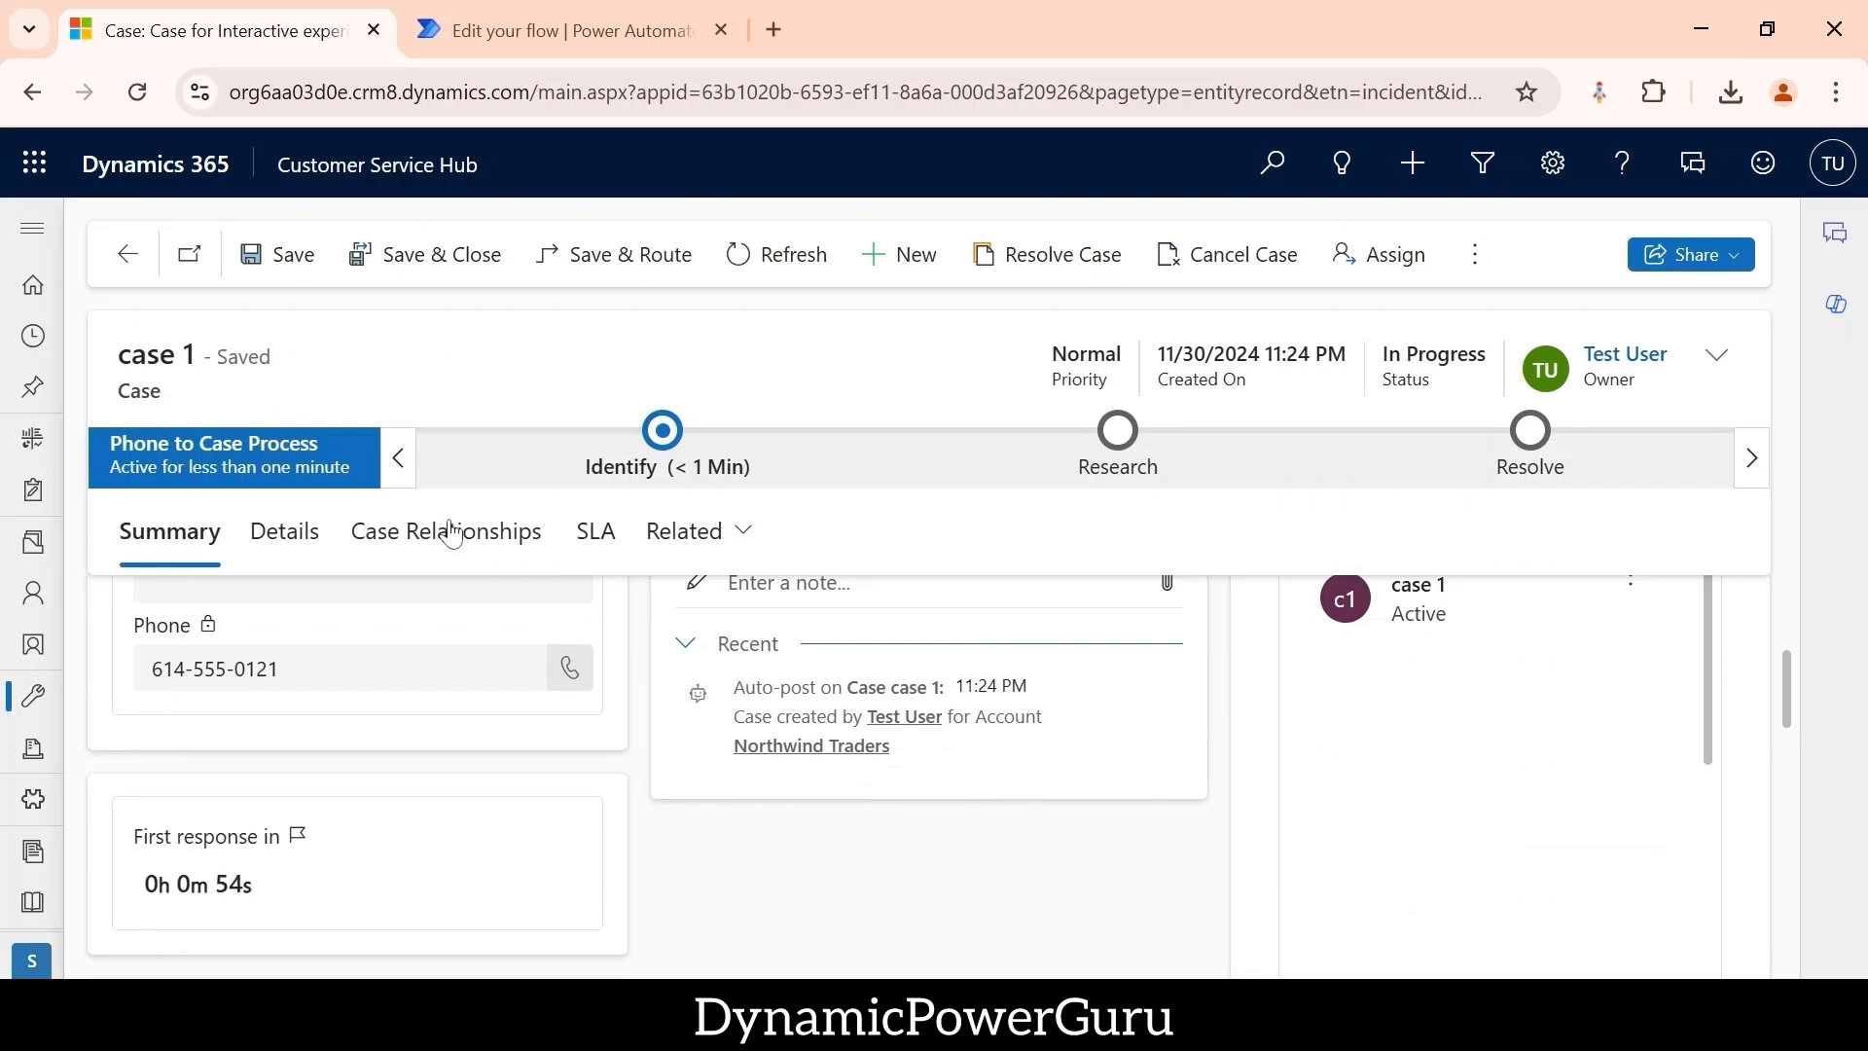
- Refresh the case record and check the First response timer's status and the timeline for a warning email
{"action": "left_click", "coordinate": [756, 251]}
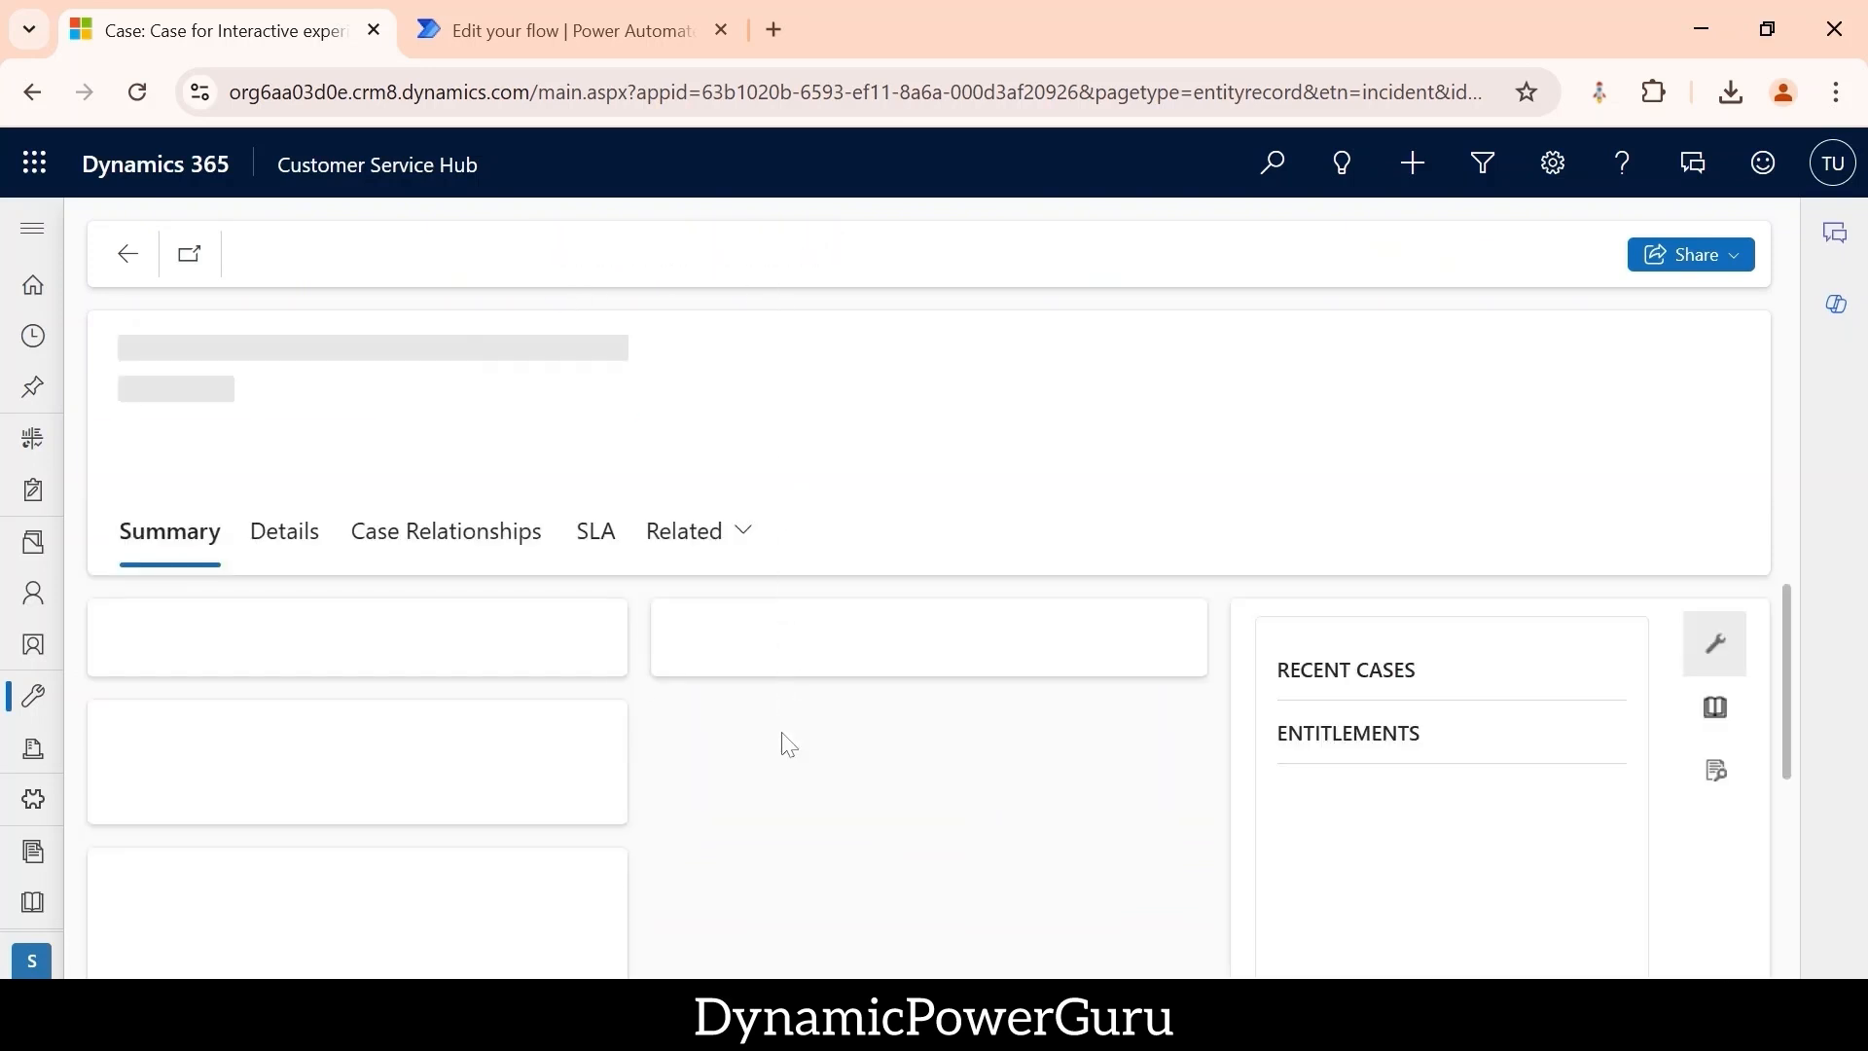
{"action": "scroll", "coordinate": [783, 769], "scroll_direction": "down", "scroll_amount": 3}
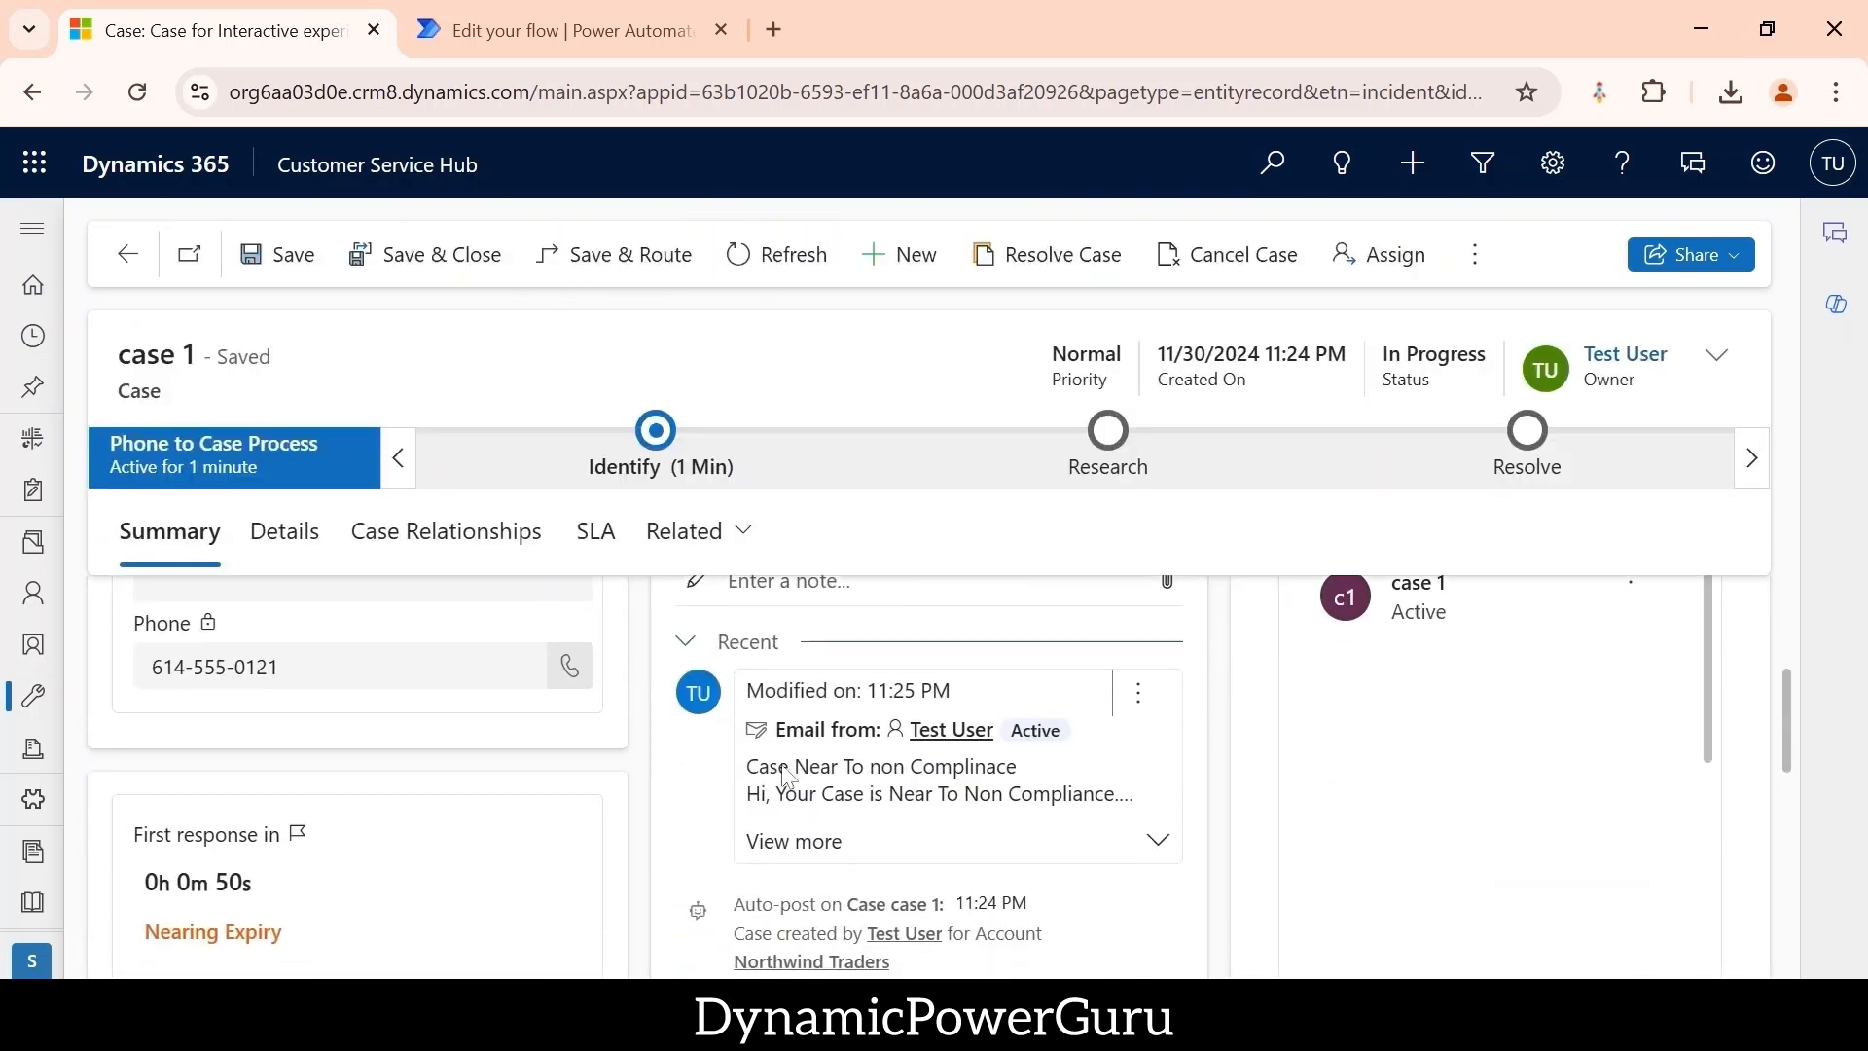
{"action": "scroll", "coordinate": [785, 775], "scroll_direction": "down", "scroll_amount": 2}
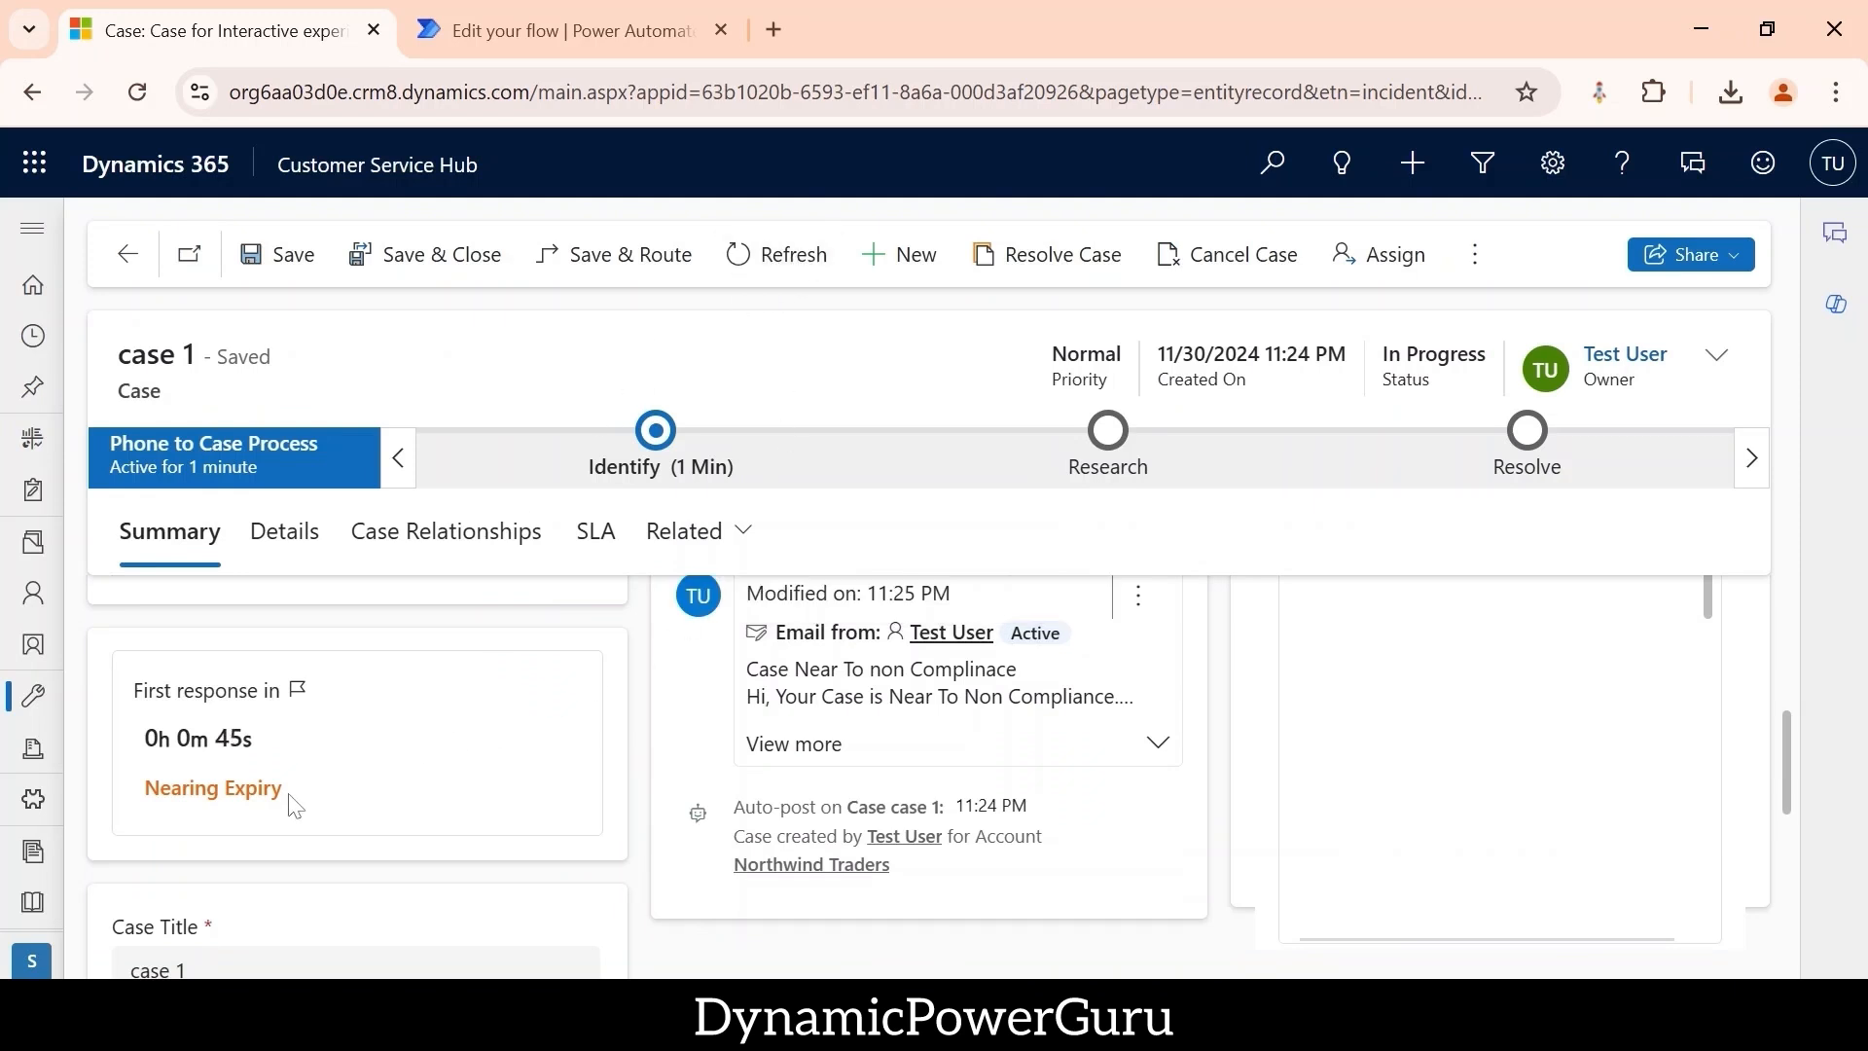
{"action": "left_click_drag", "start_coordinate": [297, 805], "coordinate": [145, 788]}
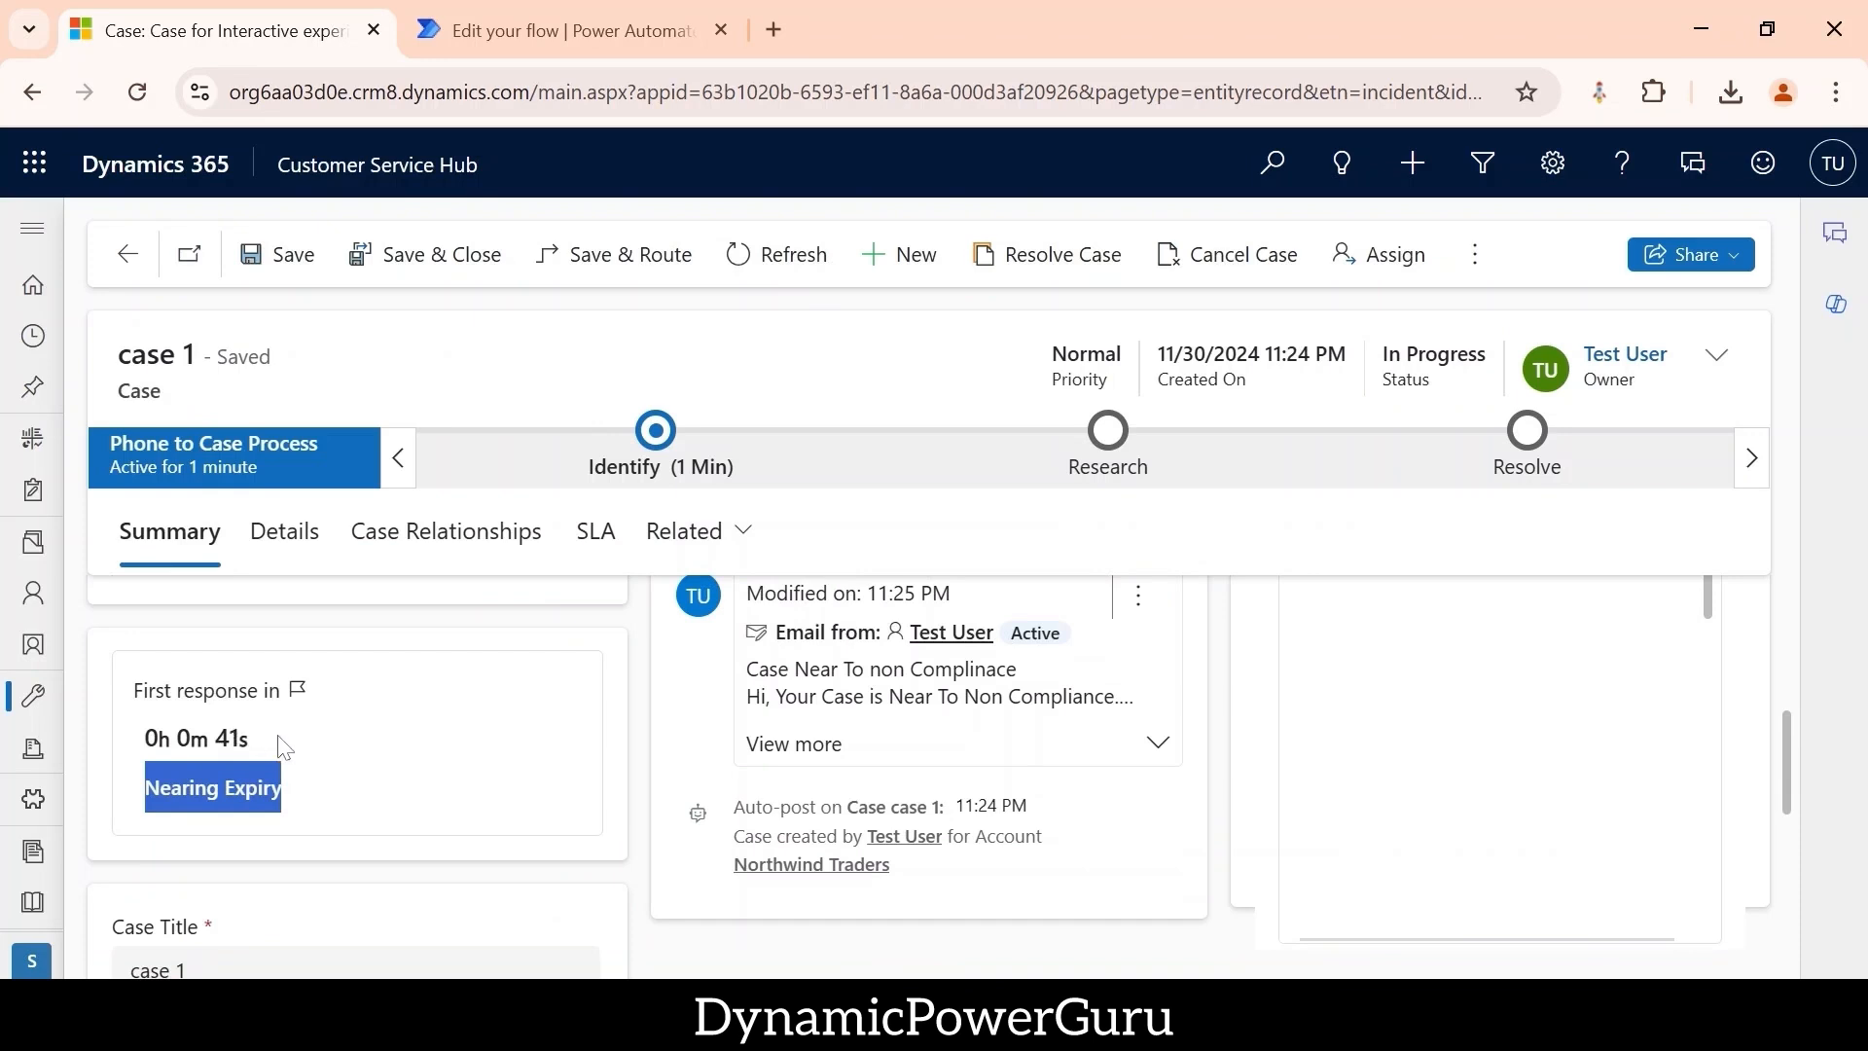
{"action": "left_click", "coordinate": [326, 747]}
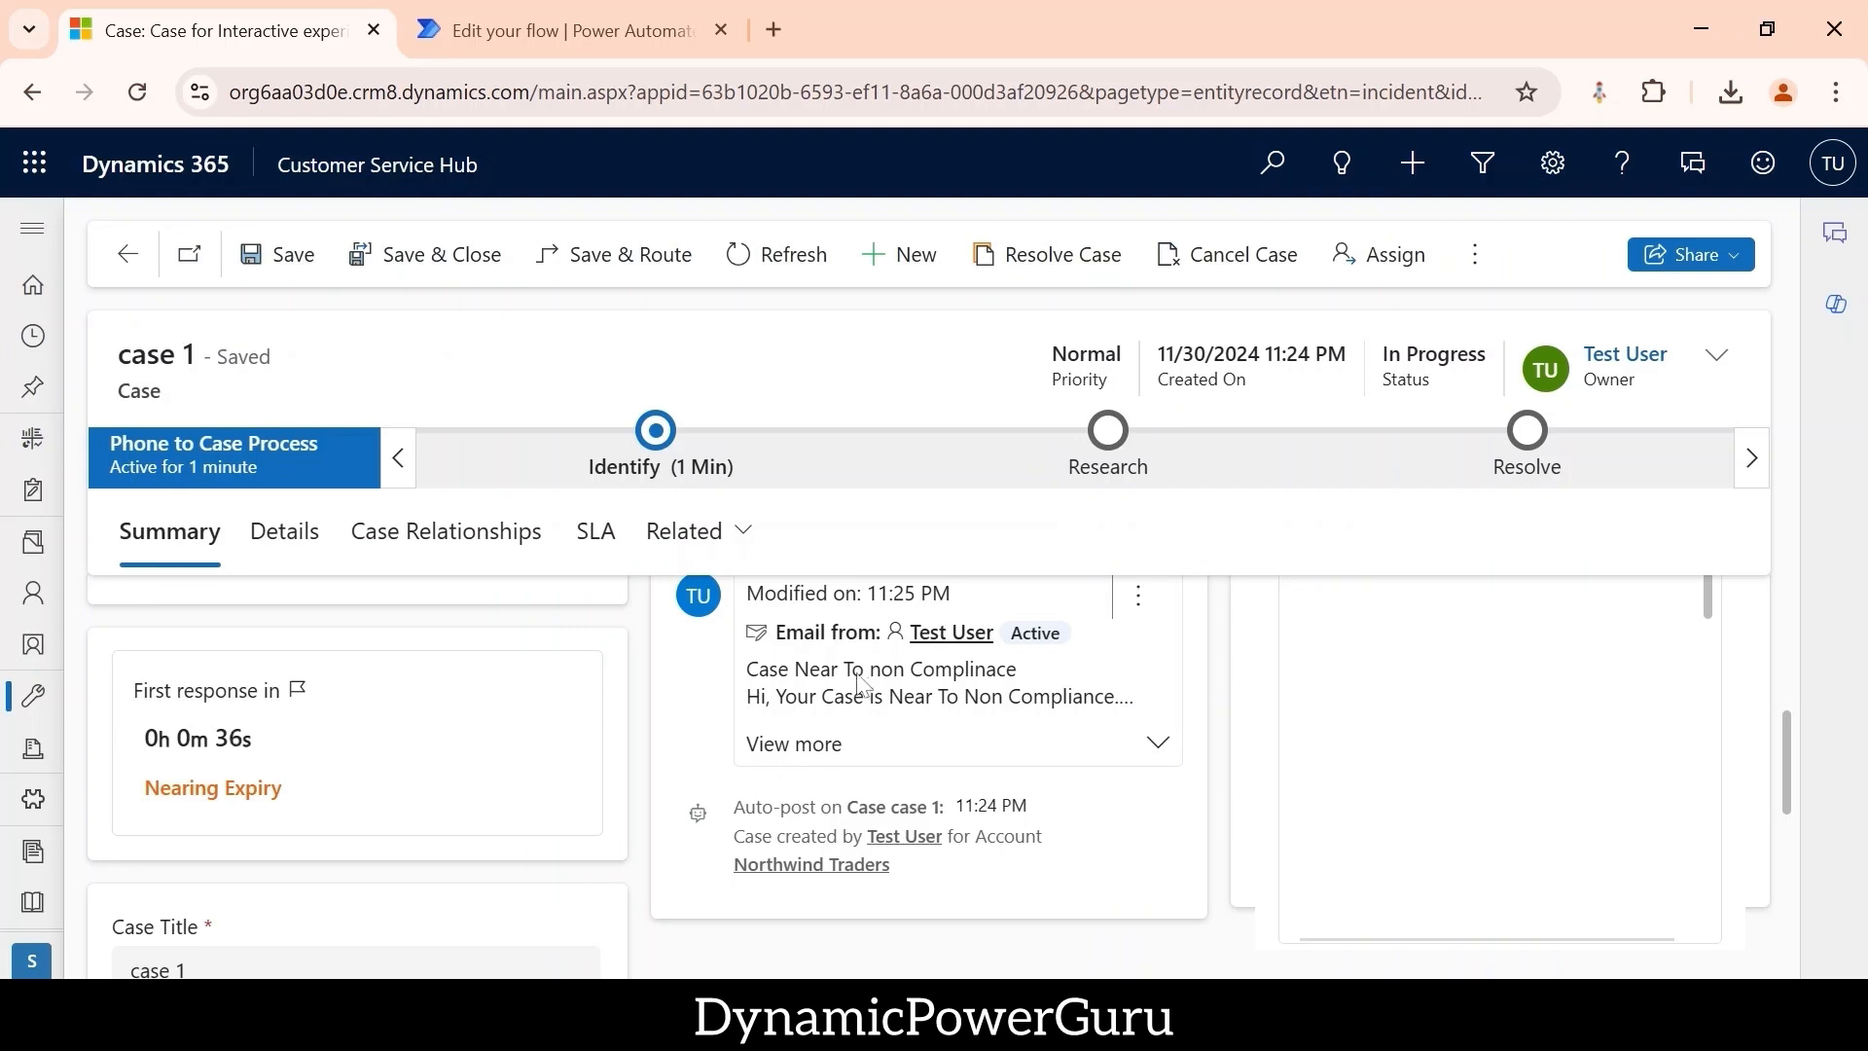
- Open the "Case Near To non Complinace" email from the timeline, review its subject and body, and return to the case
{"action": "left_click", "coordinate": [1138, 597]}
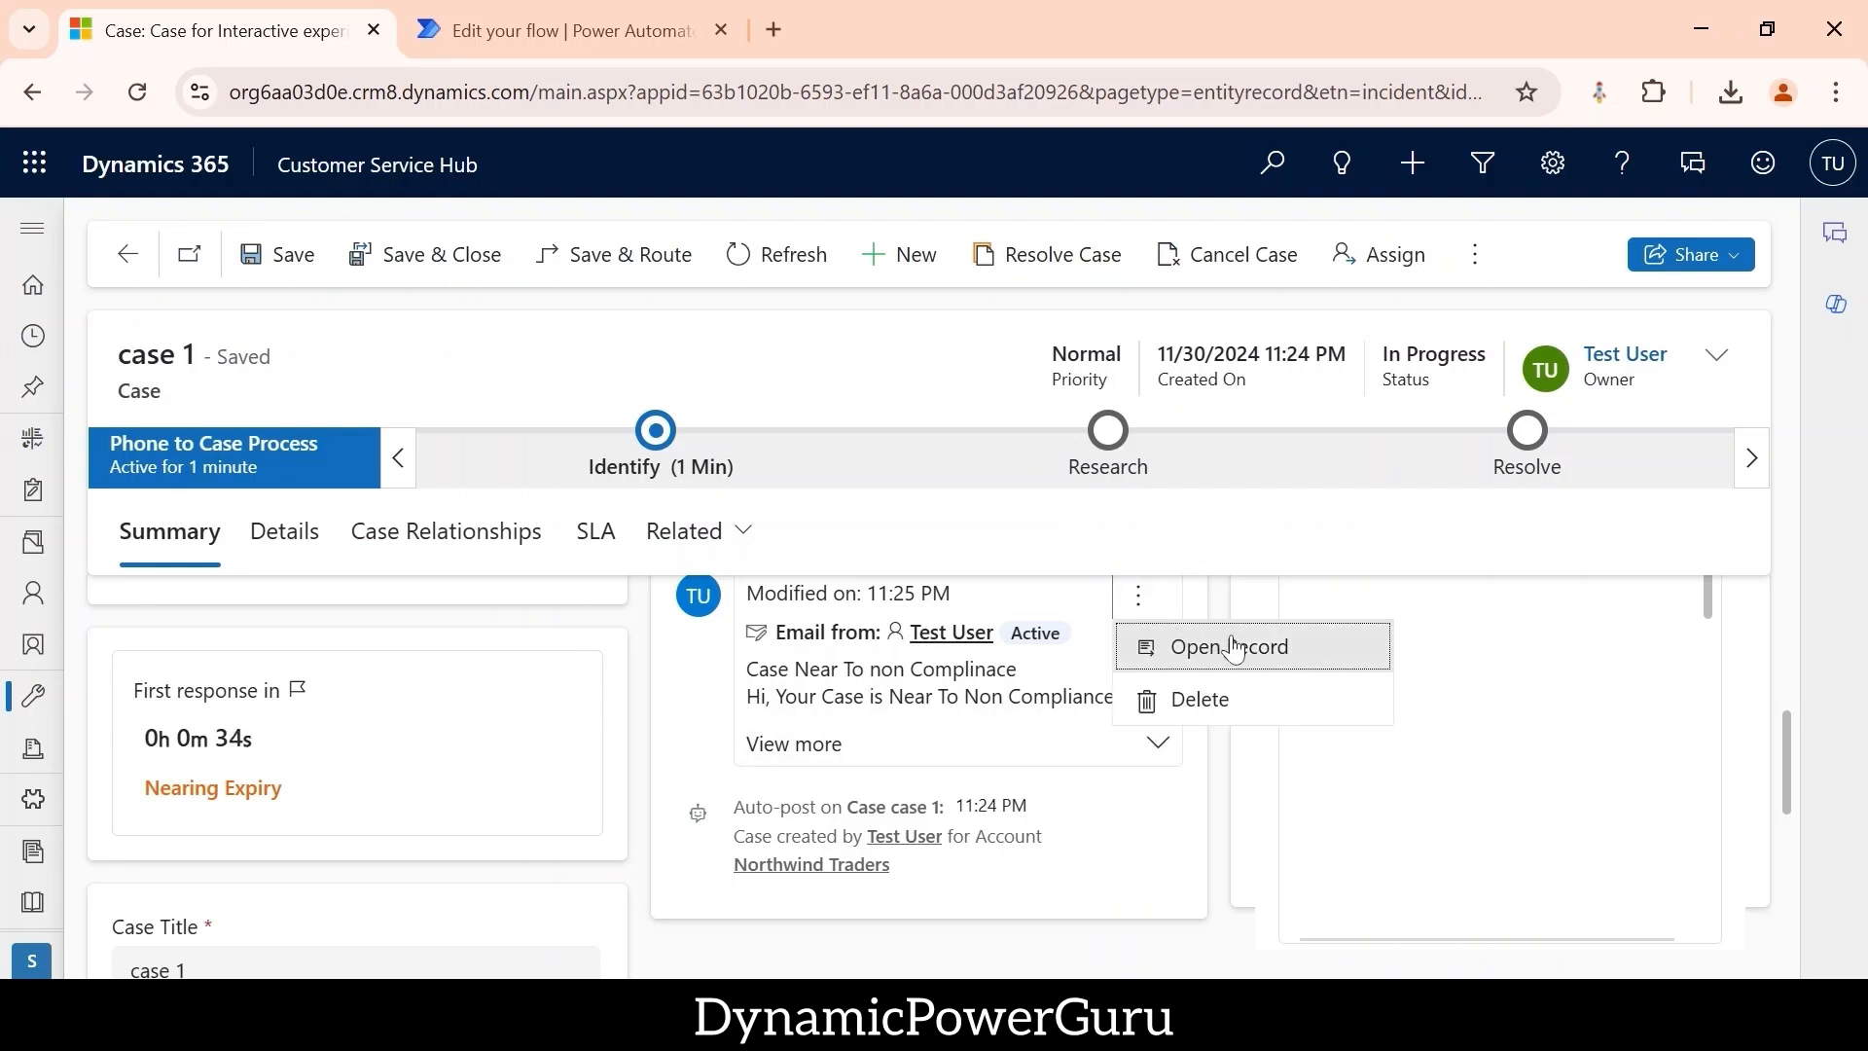
{"action": "left_click", "coordinate": [1231, 647]}
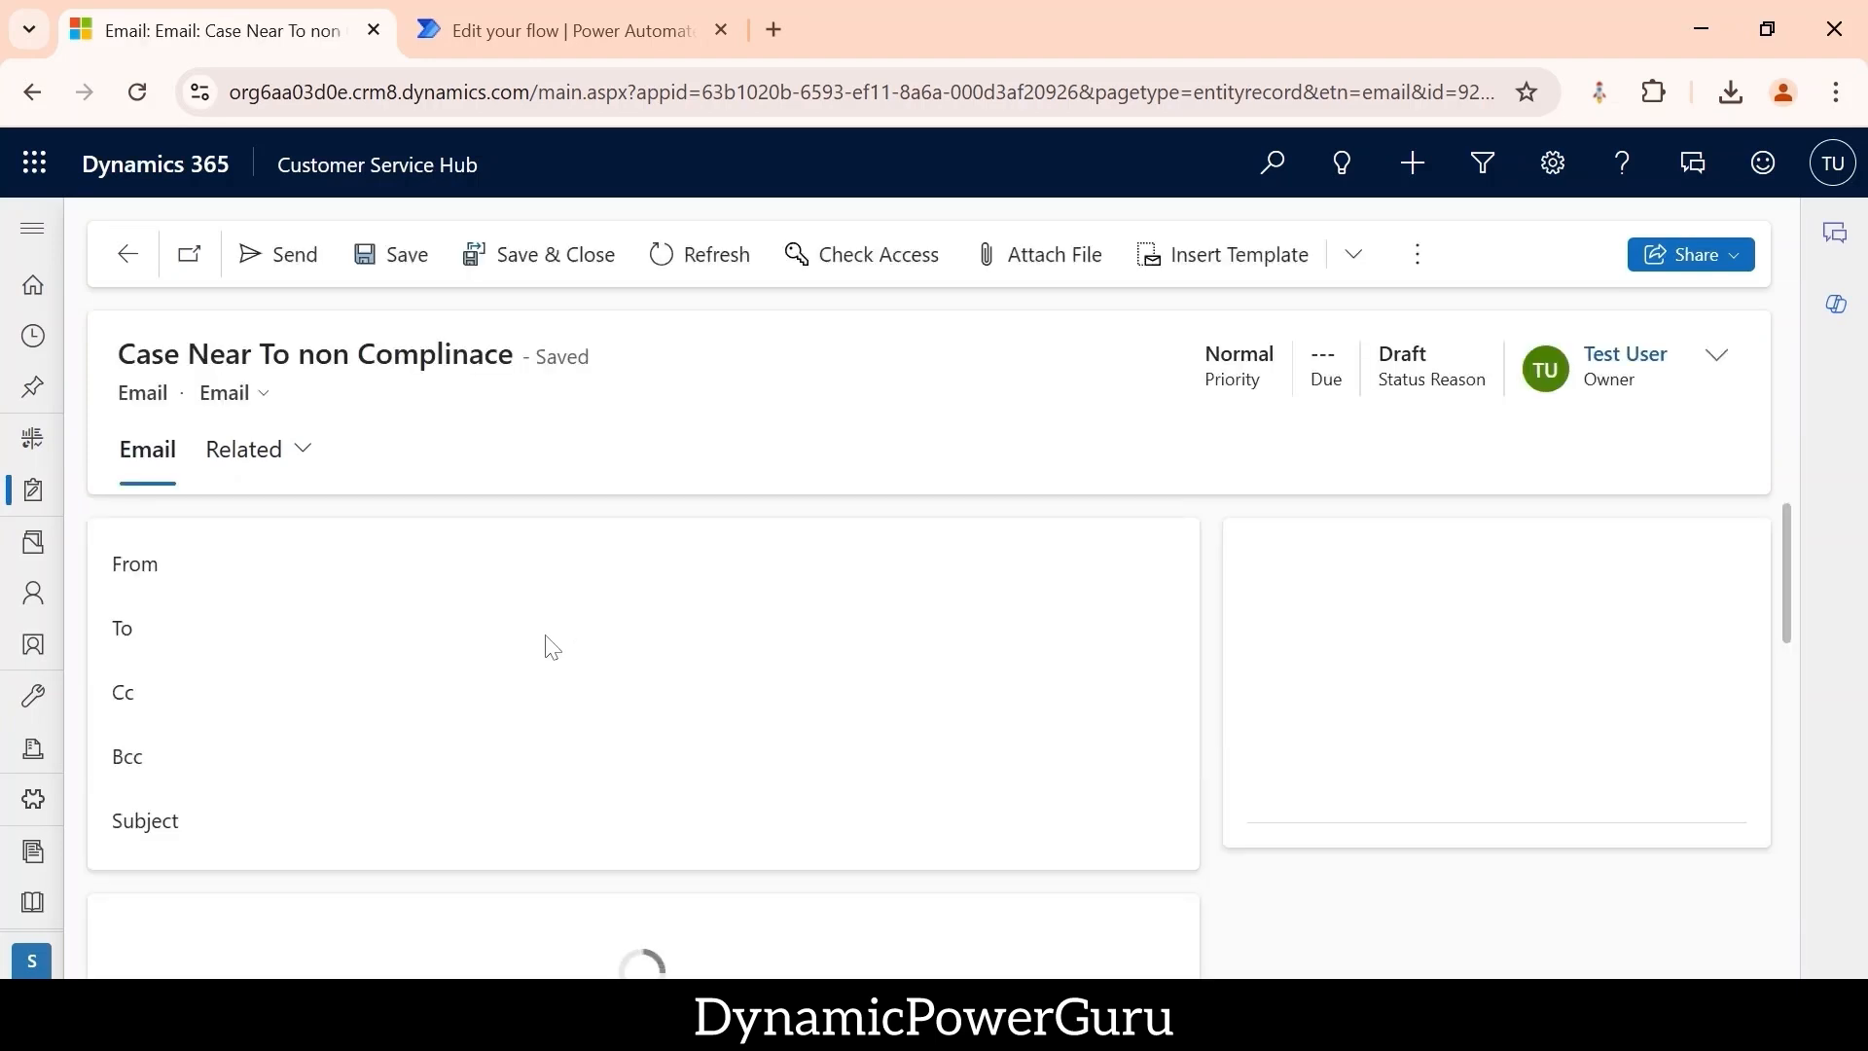
{"action": "scroll", "coordinate": [768, 719], "scroll_direction": "down", "scroll_amount": 3}
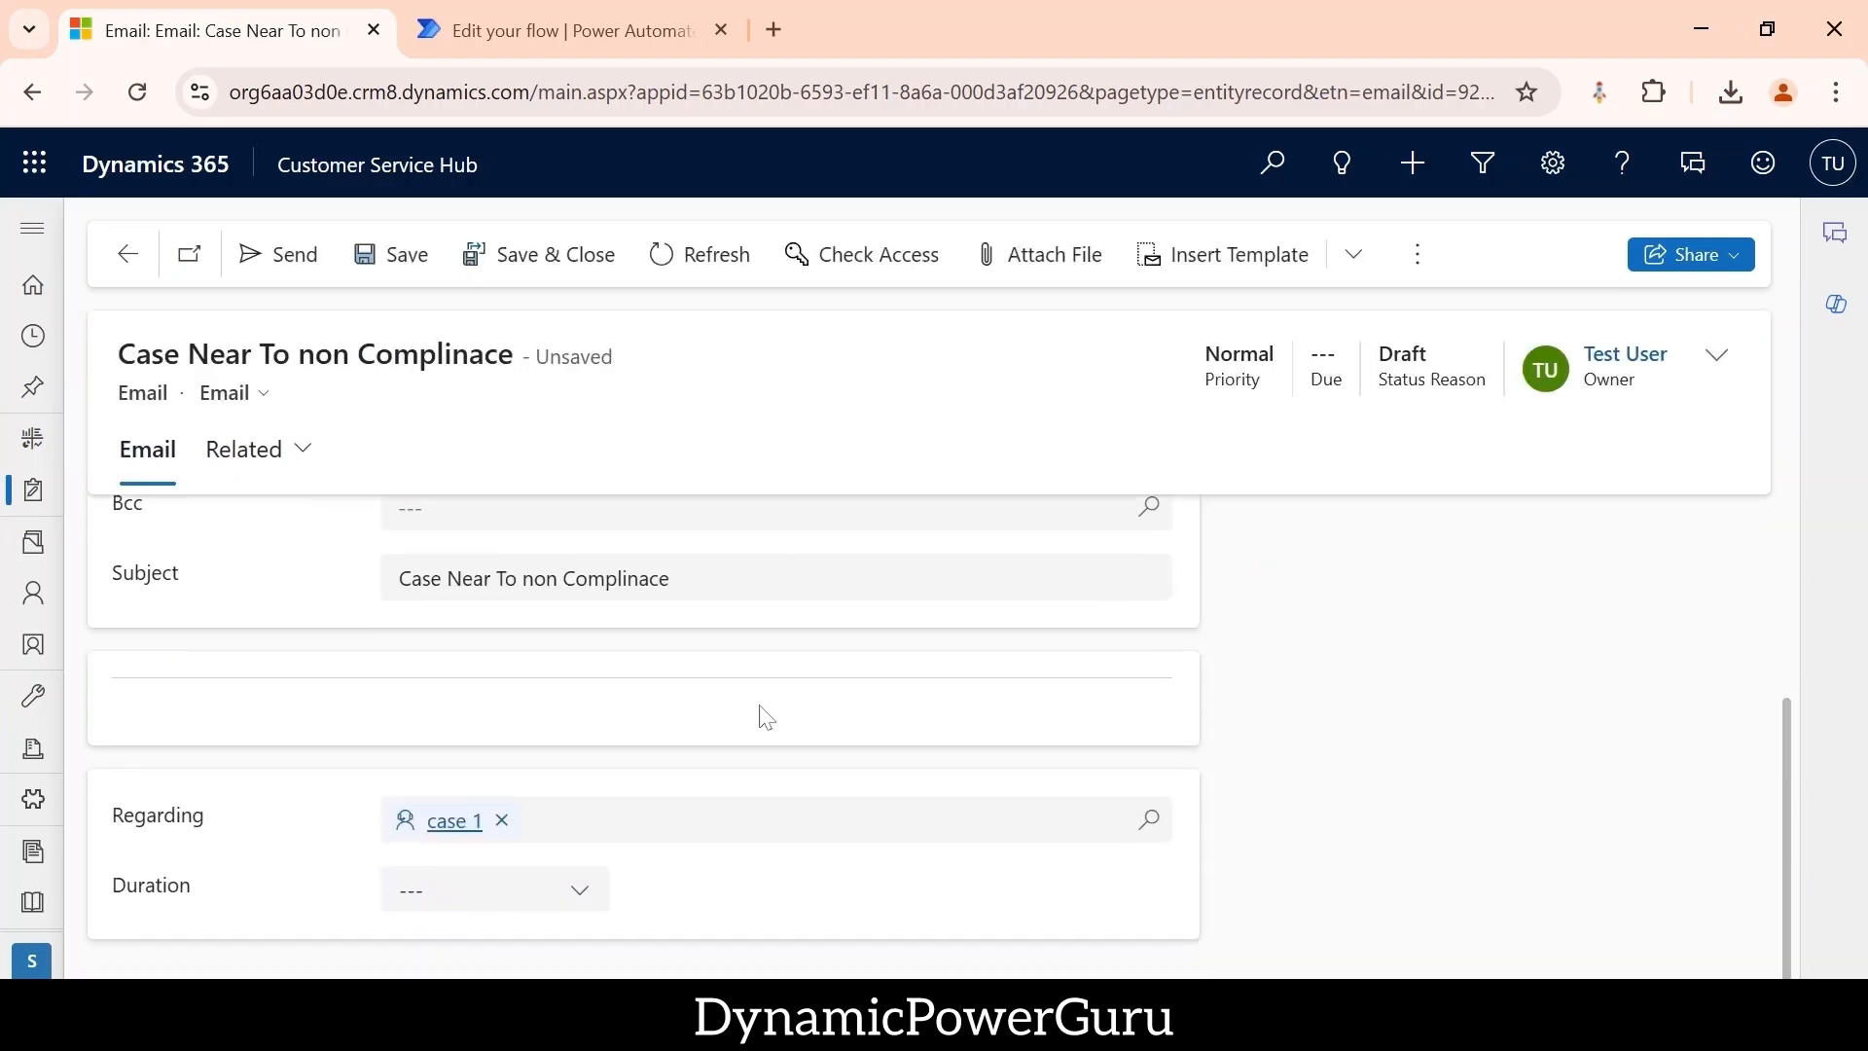
{"action": "scroll", "coordinate": [480, 751], "scroll_direction": "down", "scroll_amount": 3}
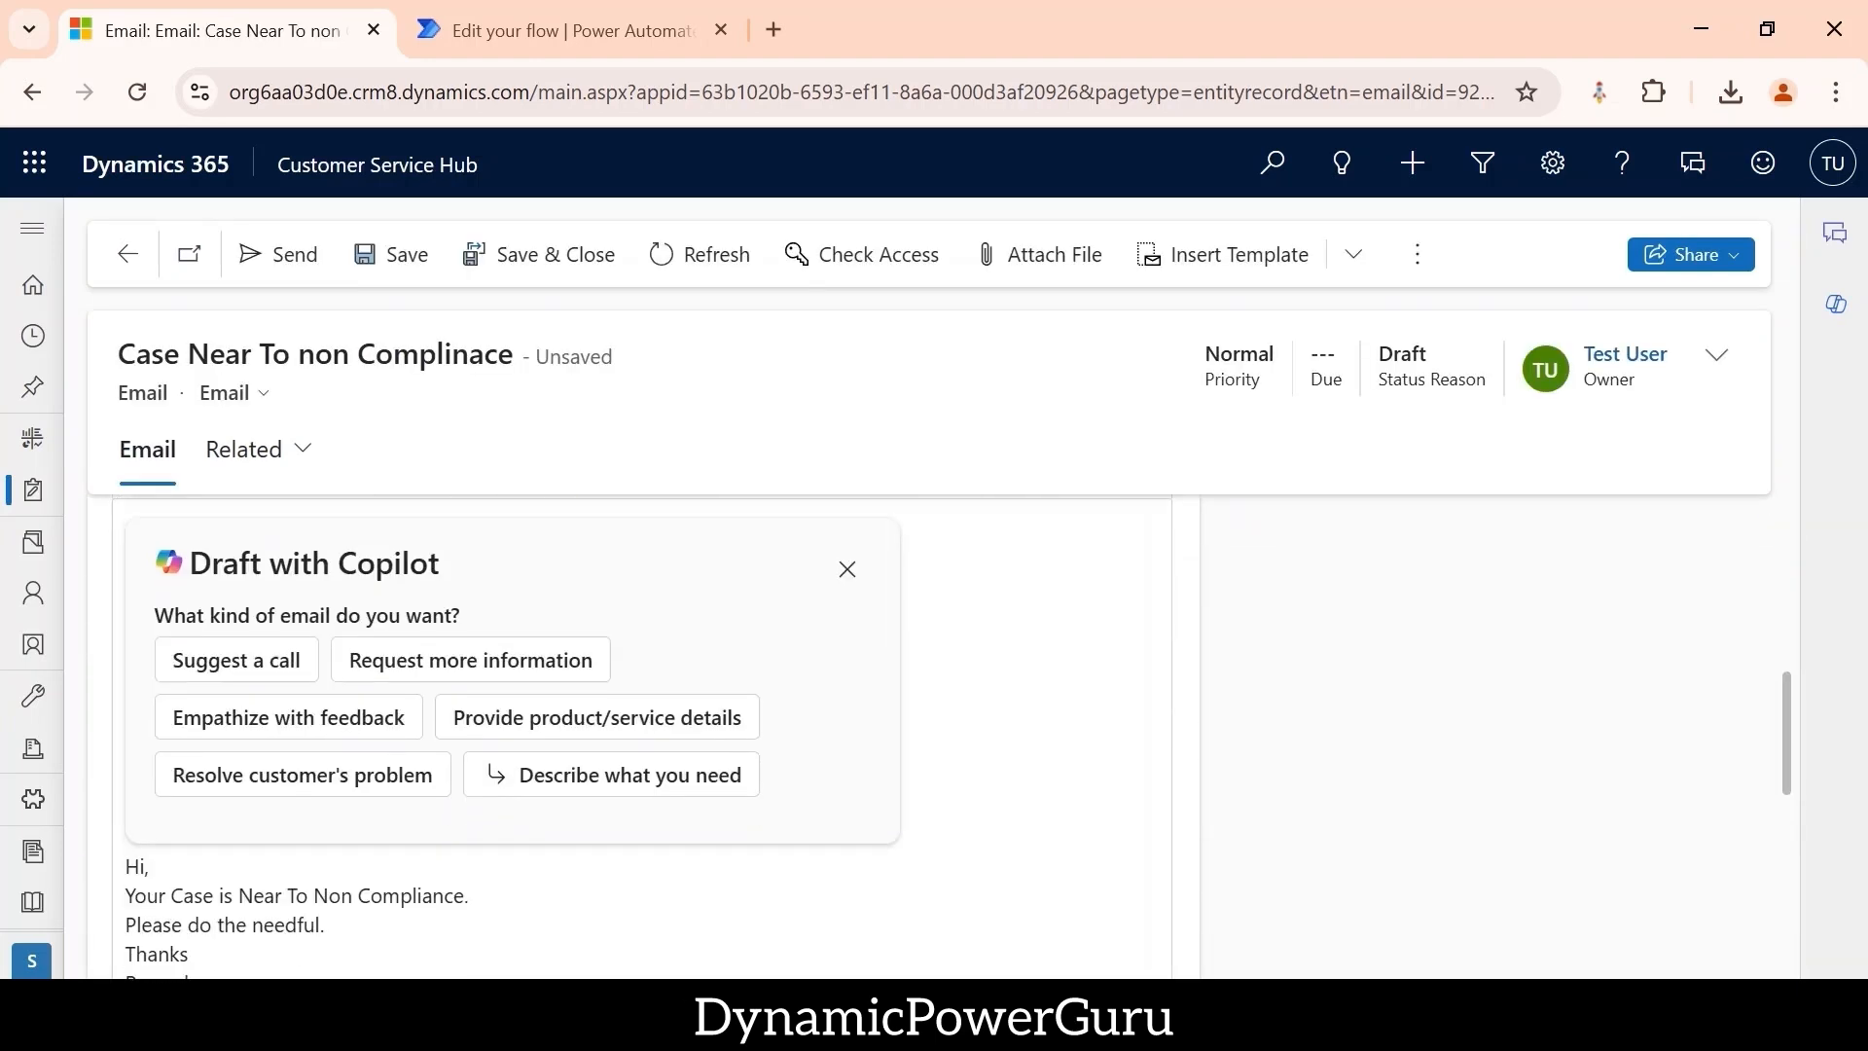
{"action": "scroll", "coordinate": [480, 751], "scroll_direction": "up", "scroll_amount": 1}
{"action": "scroll", "coordinate": [480, 751], "scroll_direction": "up", "scroll_amount": 3}
{"action": "left_click", "coordinate": [128, 254]}
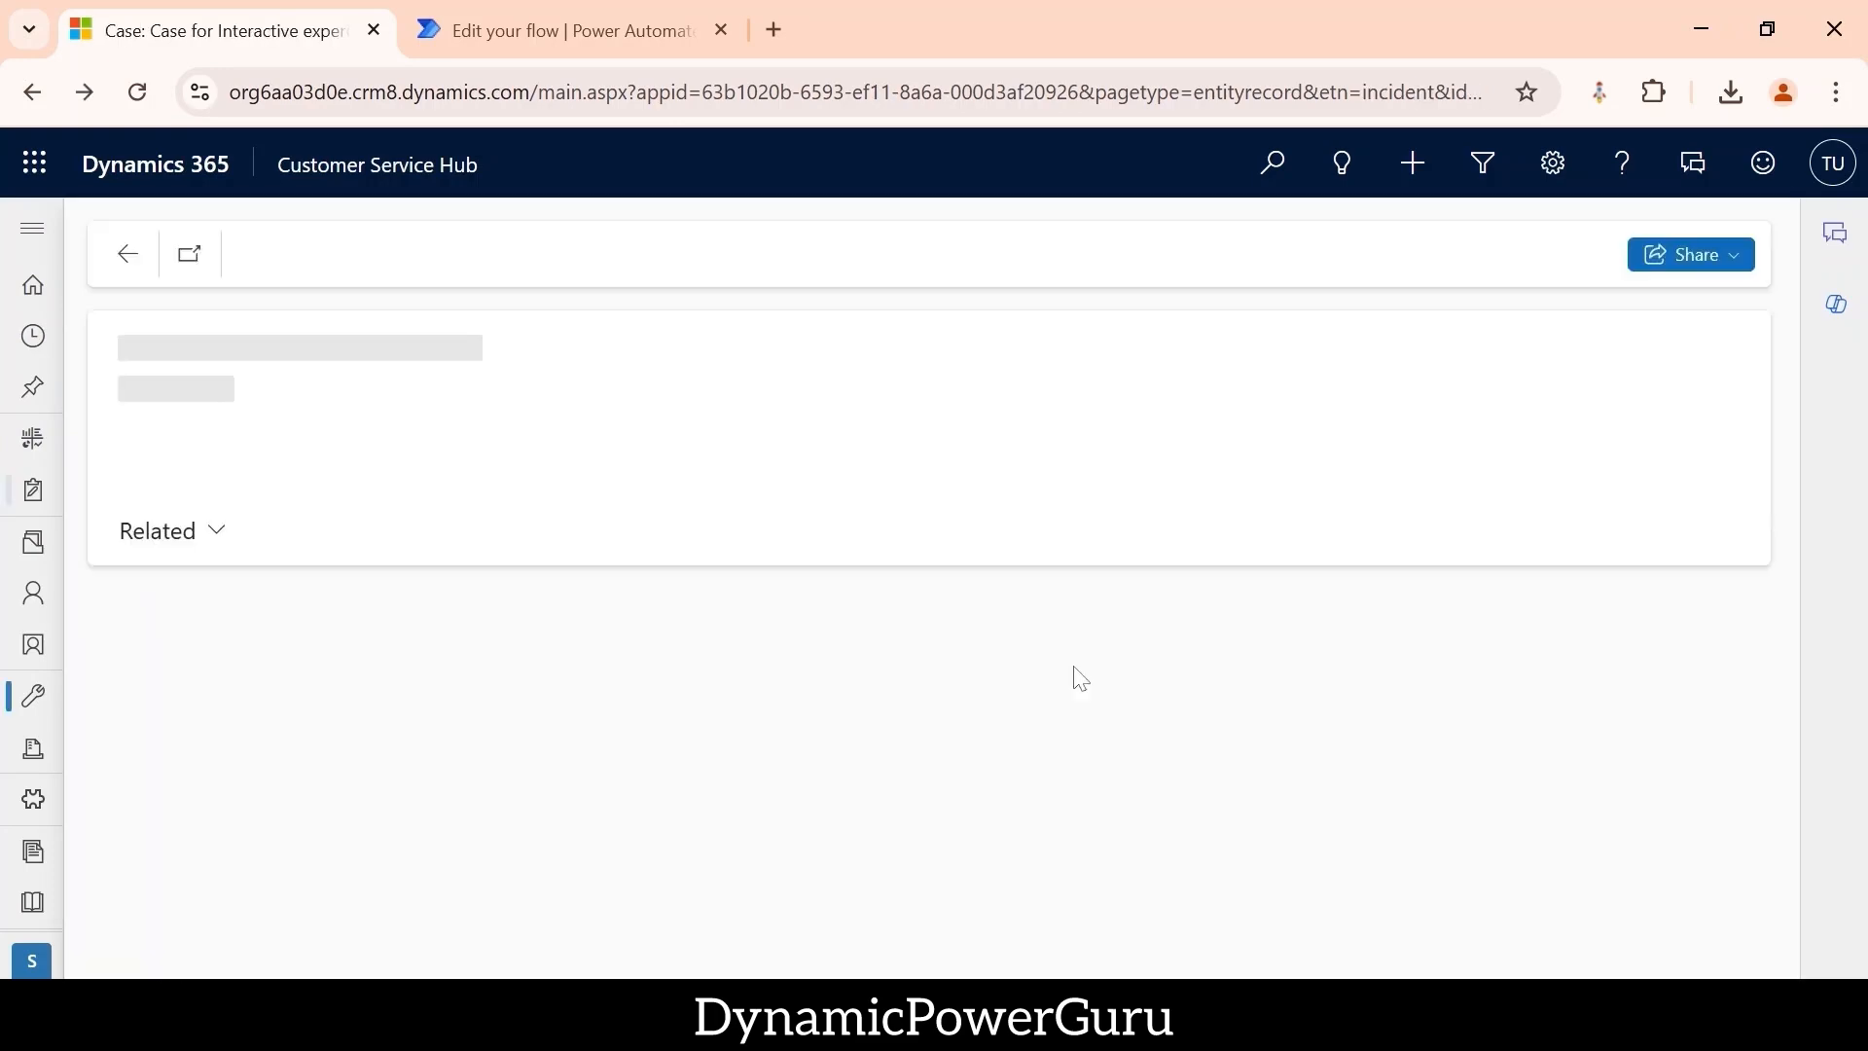
- Watch the First response countdown run out, refresh the case, and check the timer's status
{"action": "scroll", "coordinate": [688, 801], "scroll_direction": "down", "scroll_amount": 2}
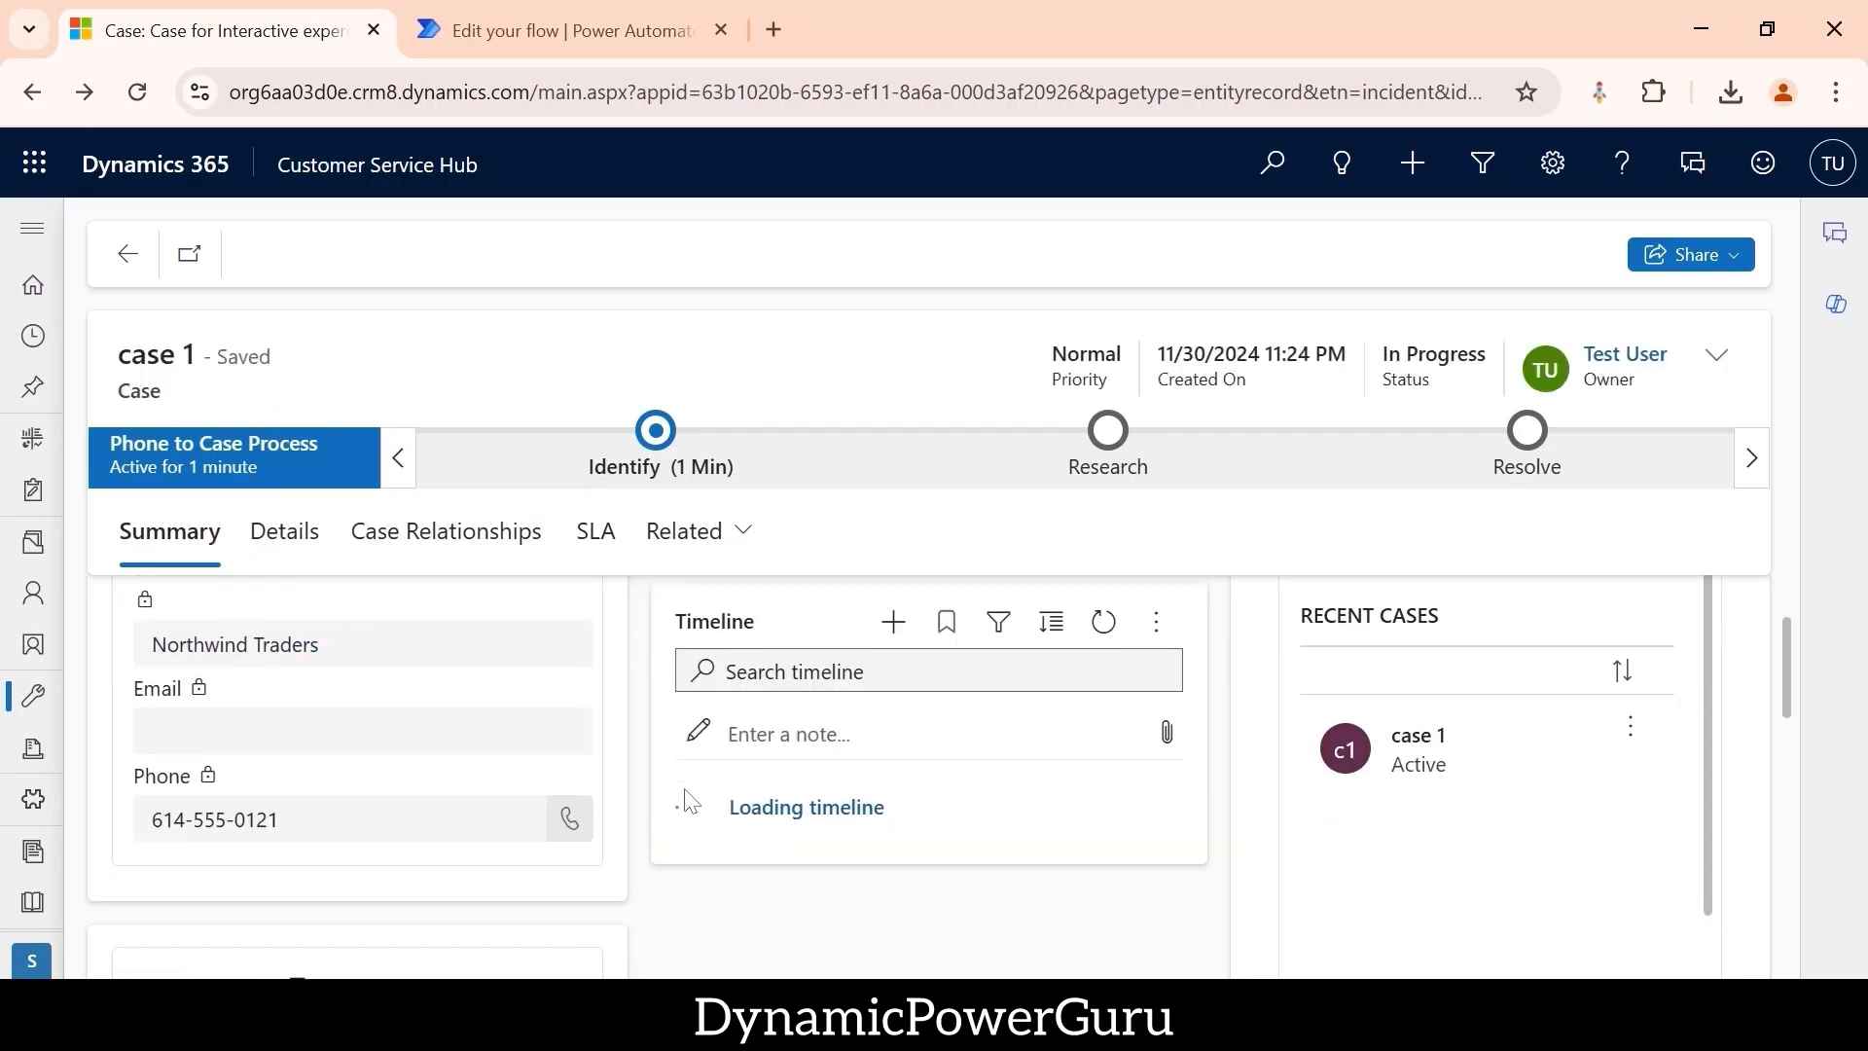
{"action": "scroll", "coordinate": [687, 804], "scroll_direction": "down", "scroll_amount": 1}
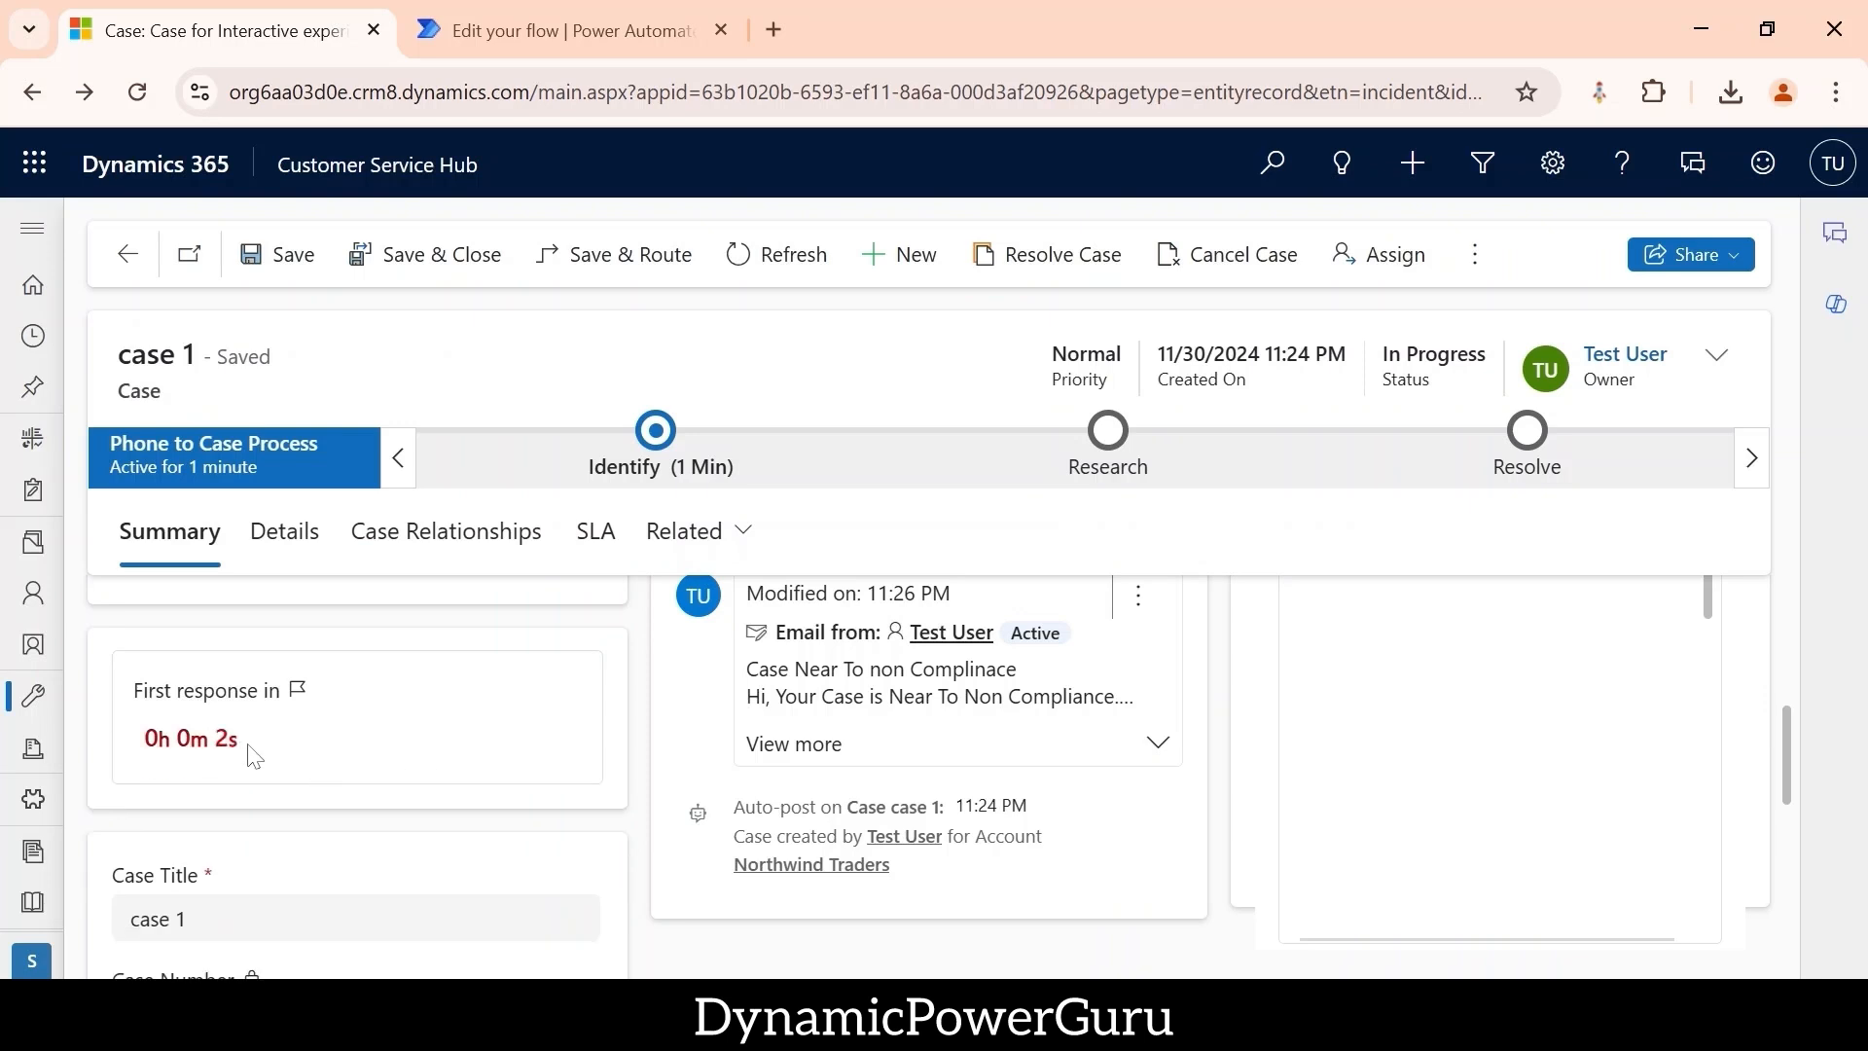
{"action": "left_click", "coordinate": [764, 258]}
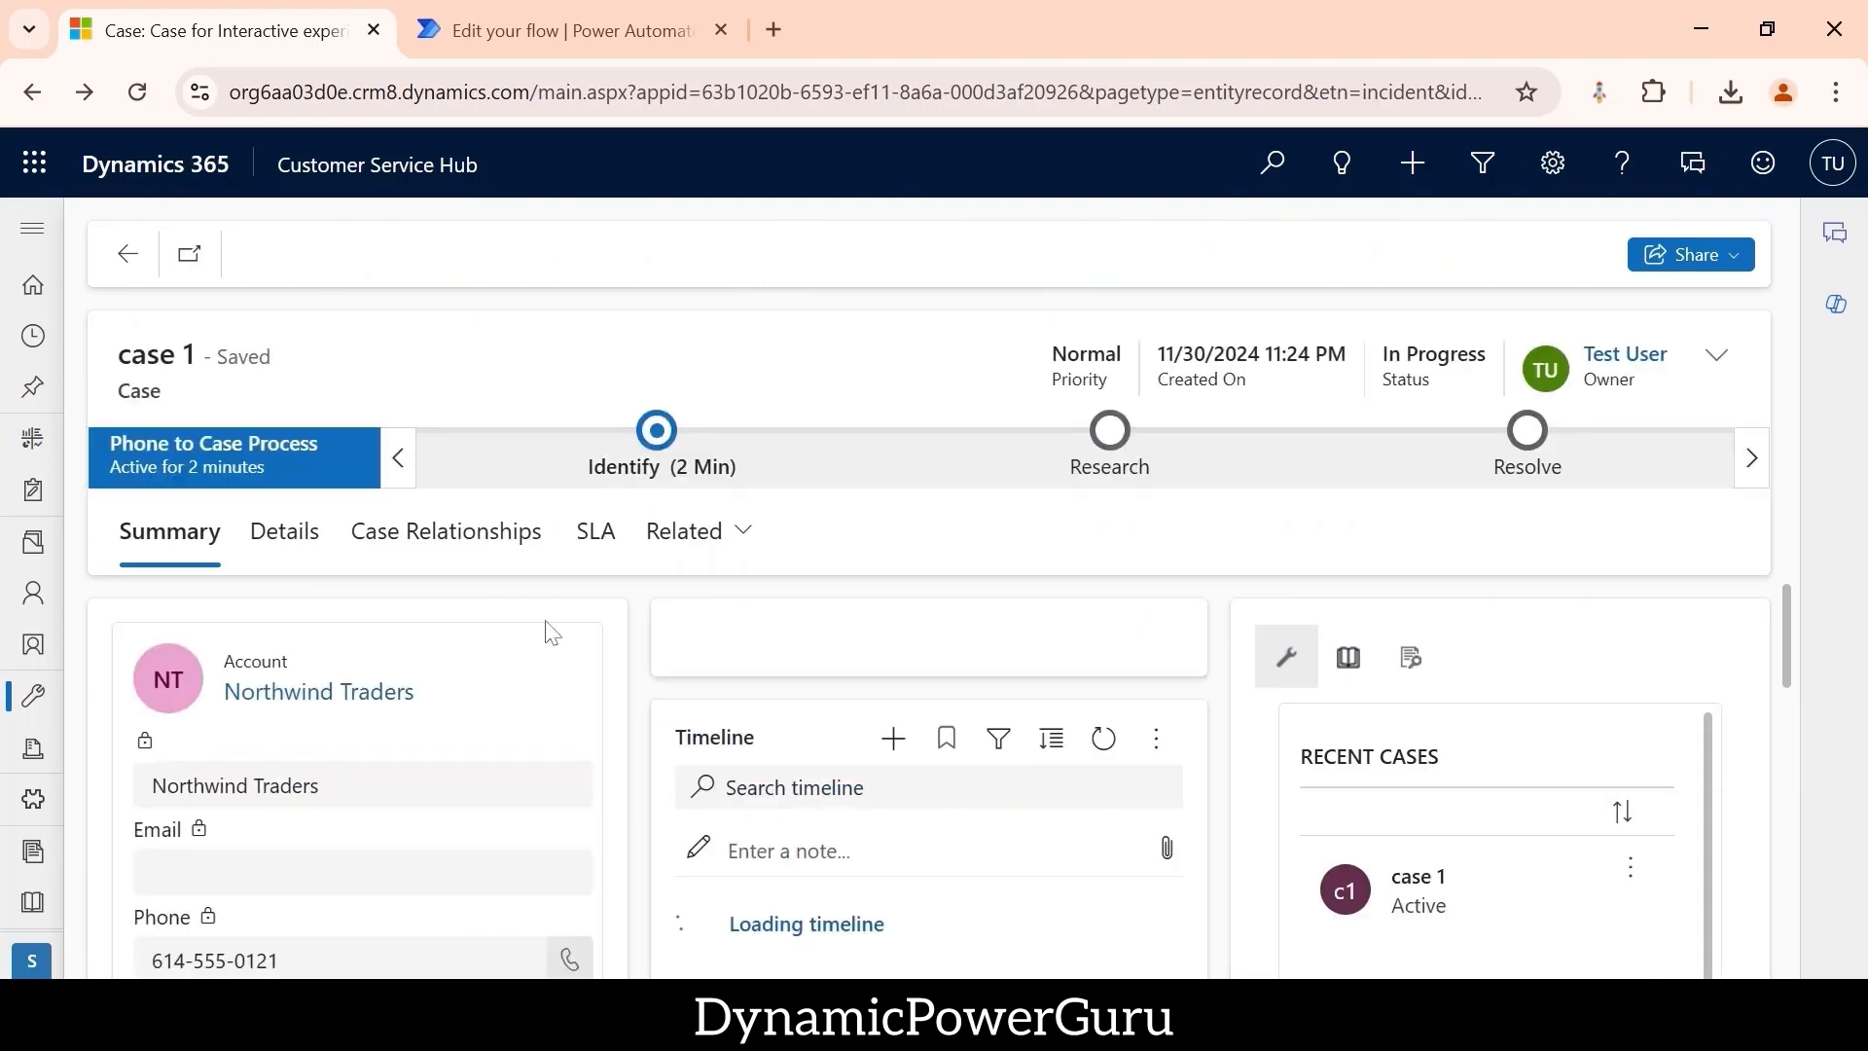
{"action": "scroll", "coordinate": [620, 679], "scroll_direction": "down", "scroll_amount": 5}
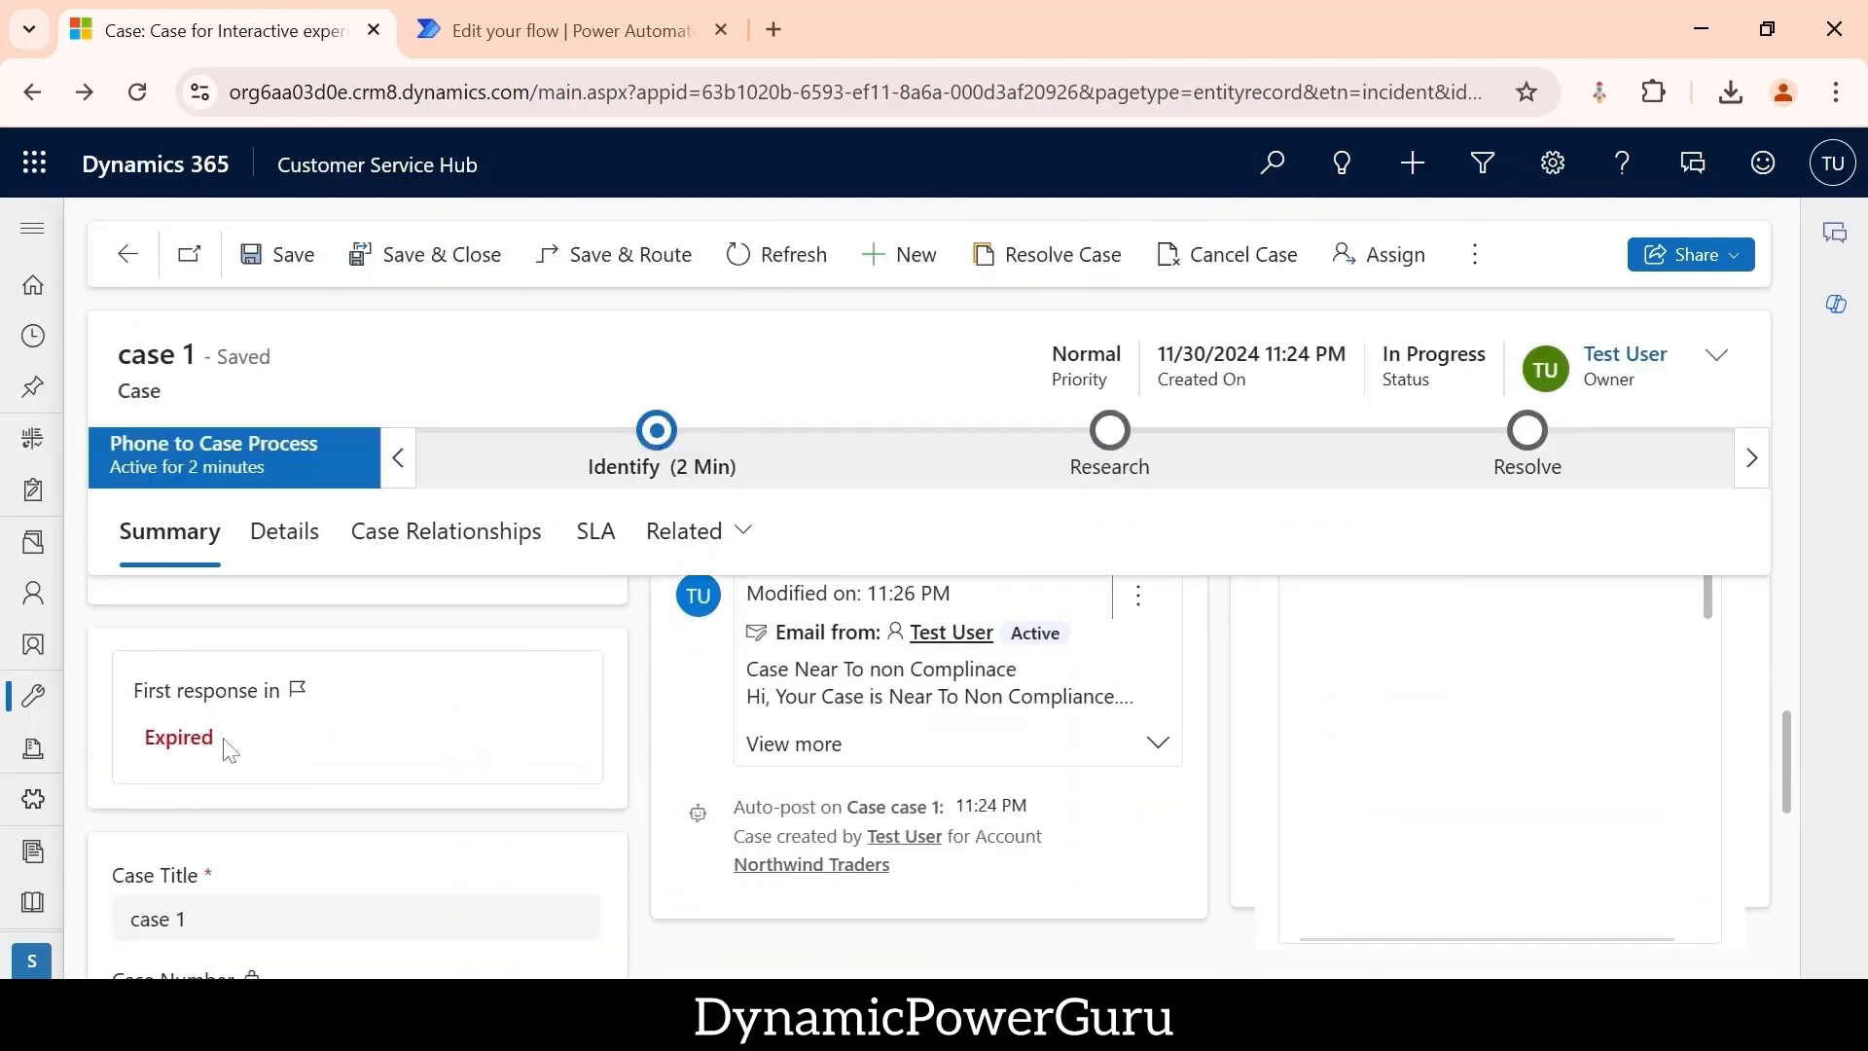
{"action": "left_click_drag", "start_coordinate": [226, 749], "coordinate": [148, 744]}
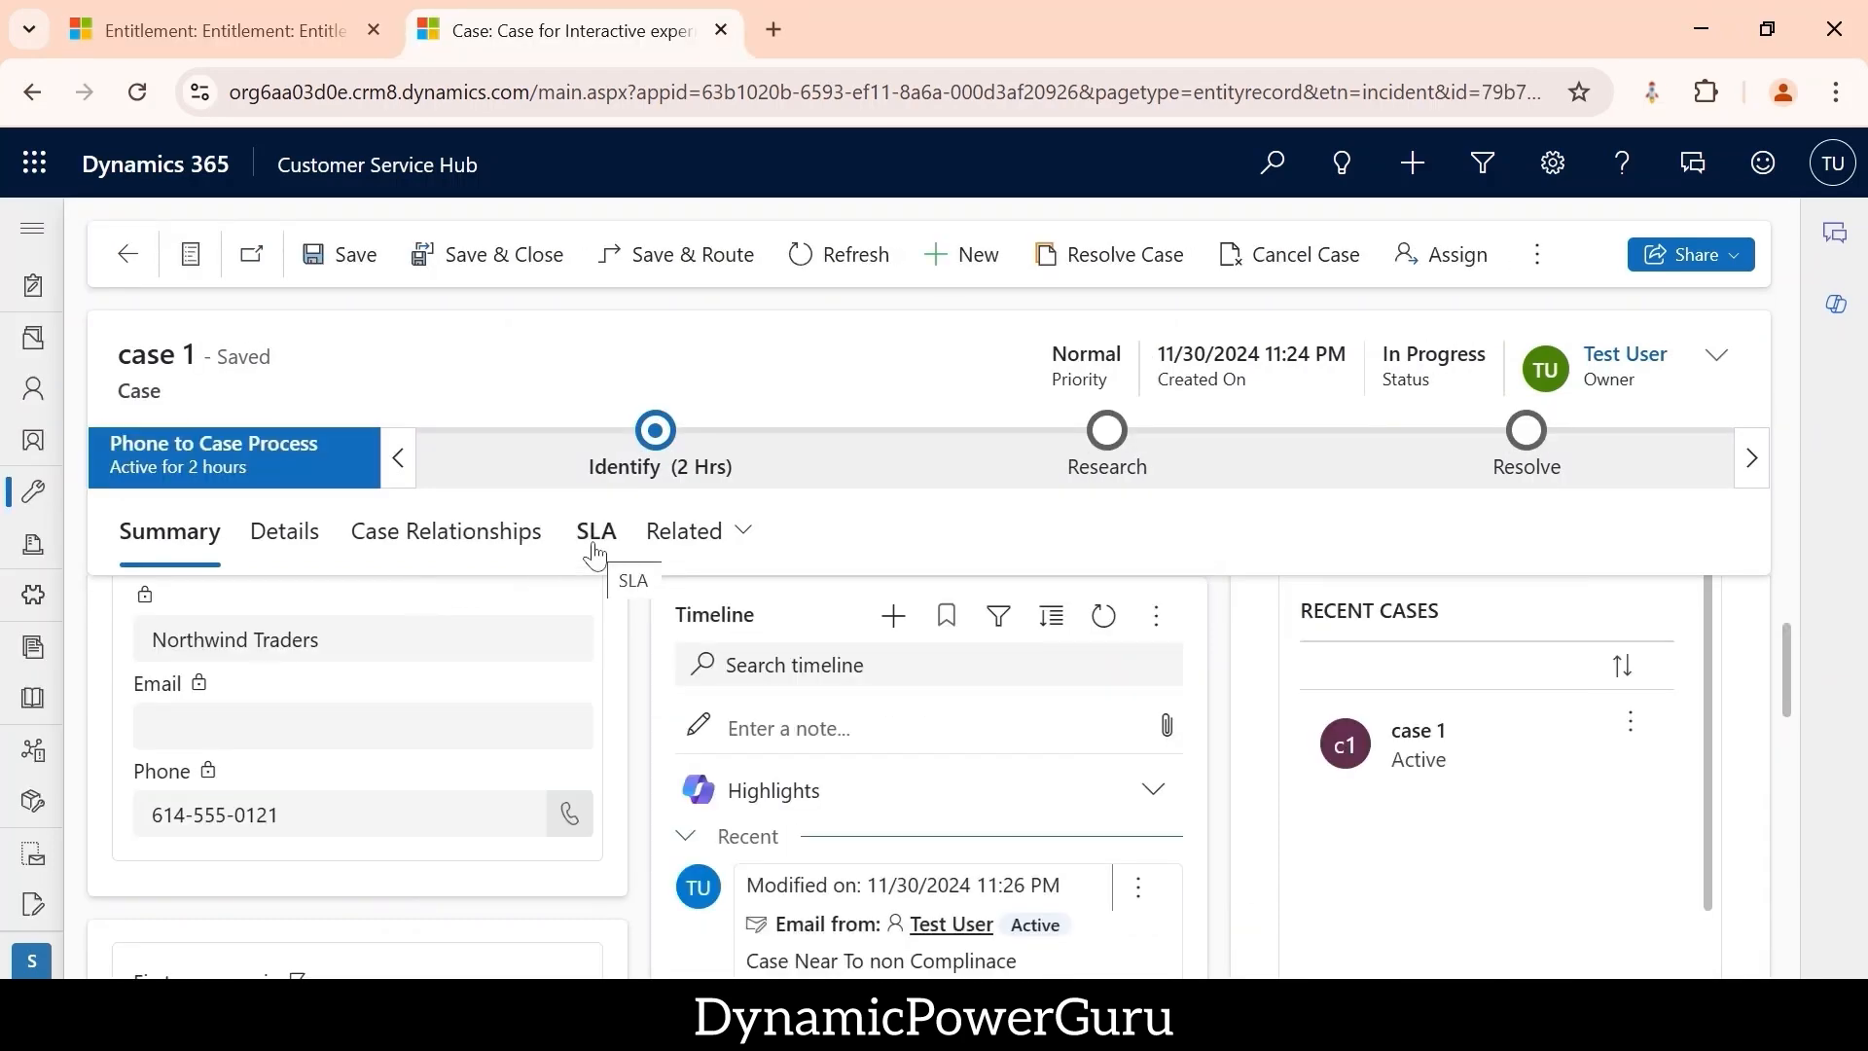
- Open the case's First Response BY SLA KPI instance and review its name, failure time, warning time and Succeeded On field
{"action": "left_click", "coordinate": [596, 555]}
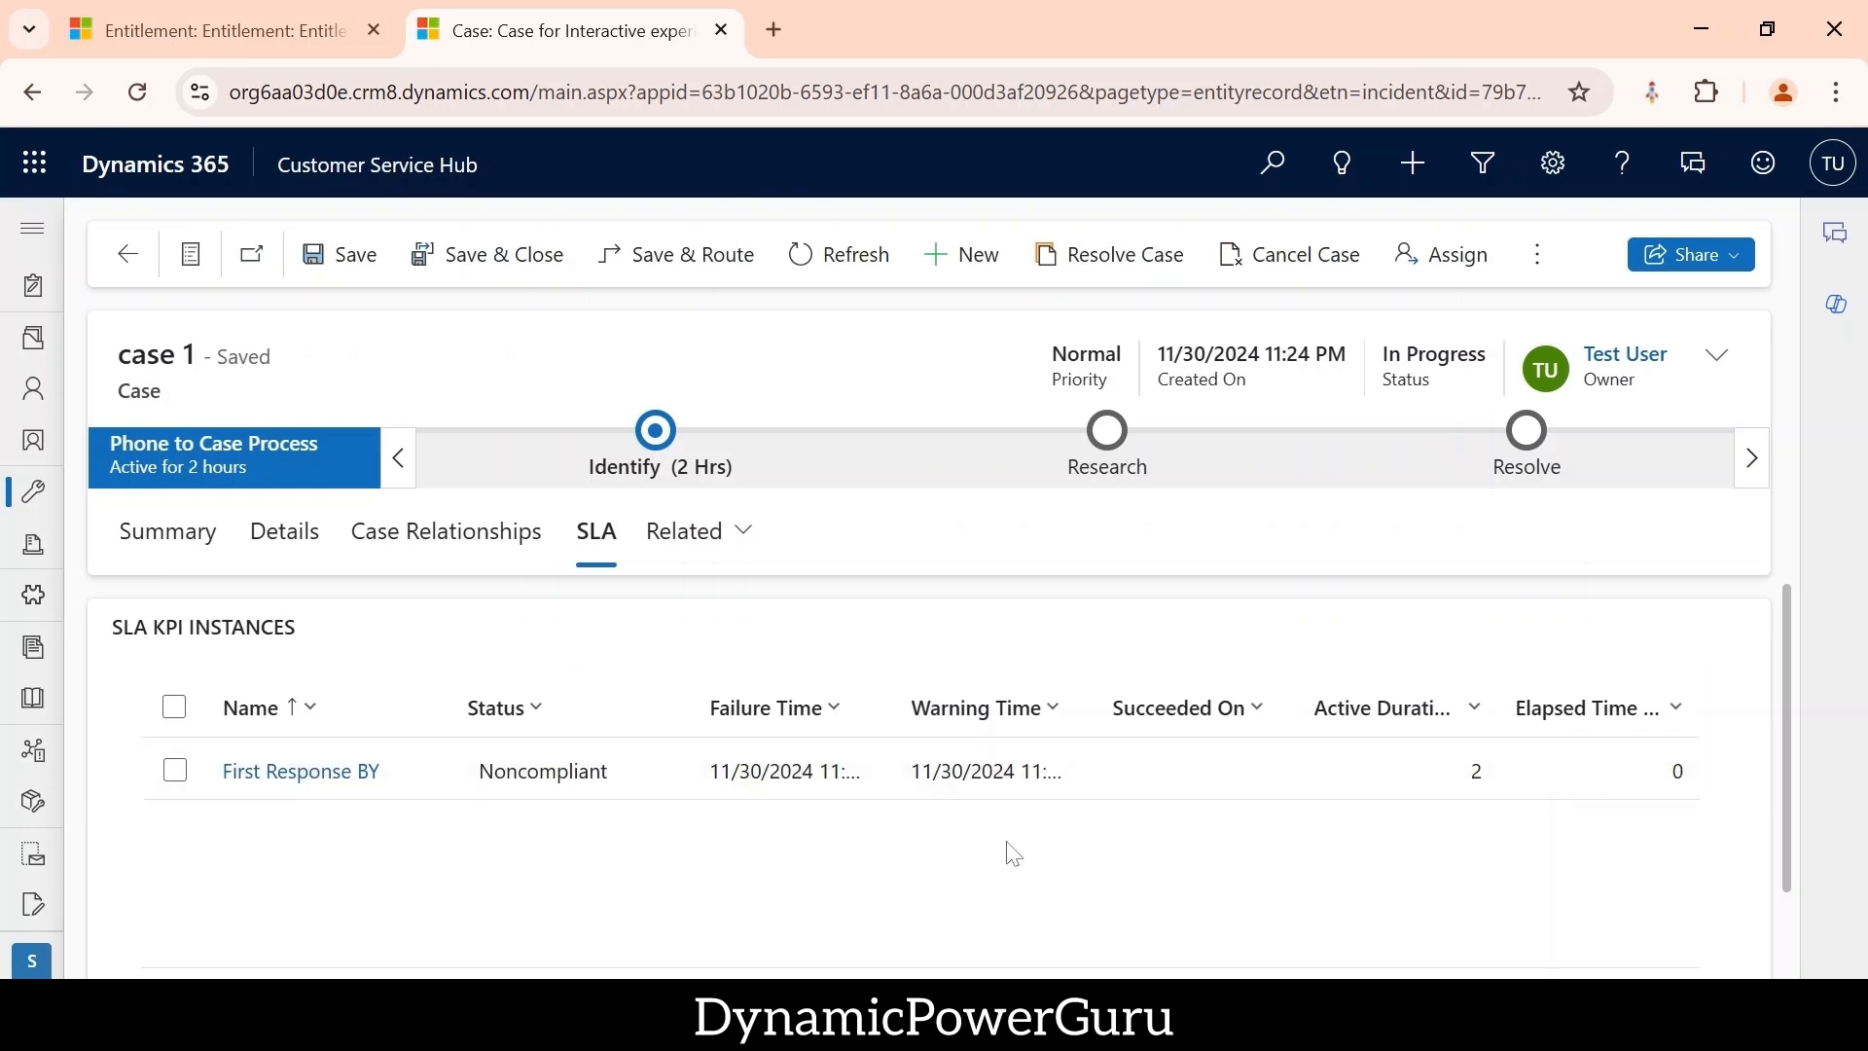
{"action": "double_click", "coordinate": [498, 780]}
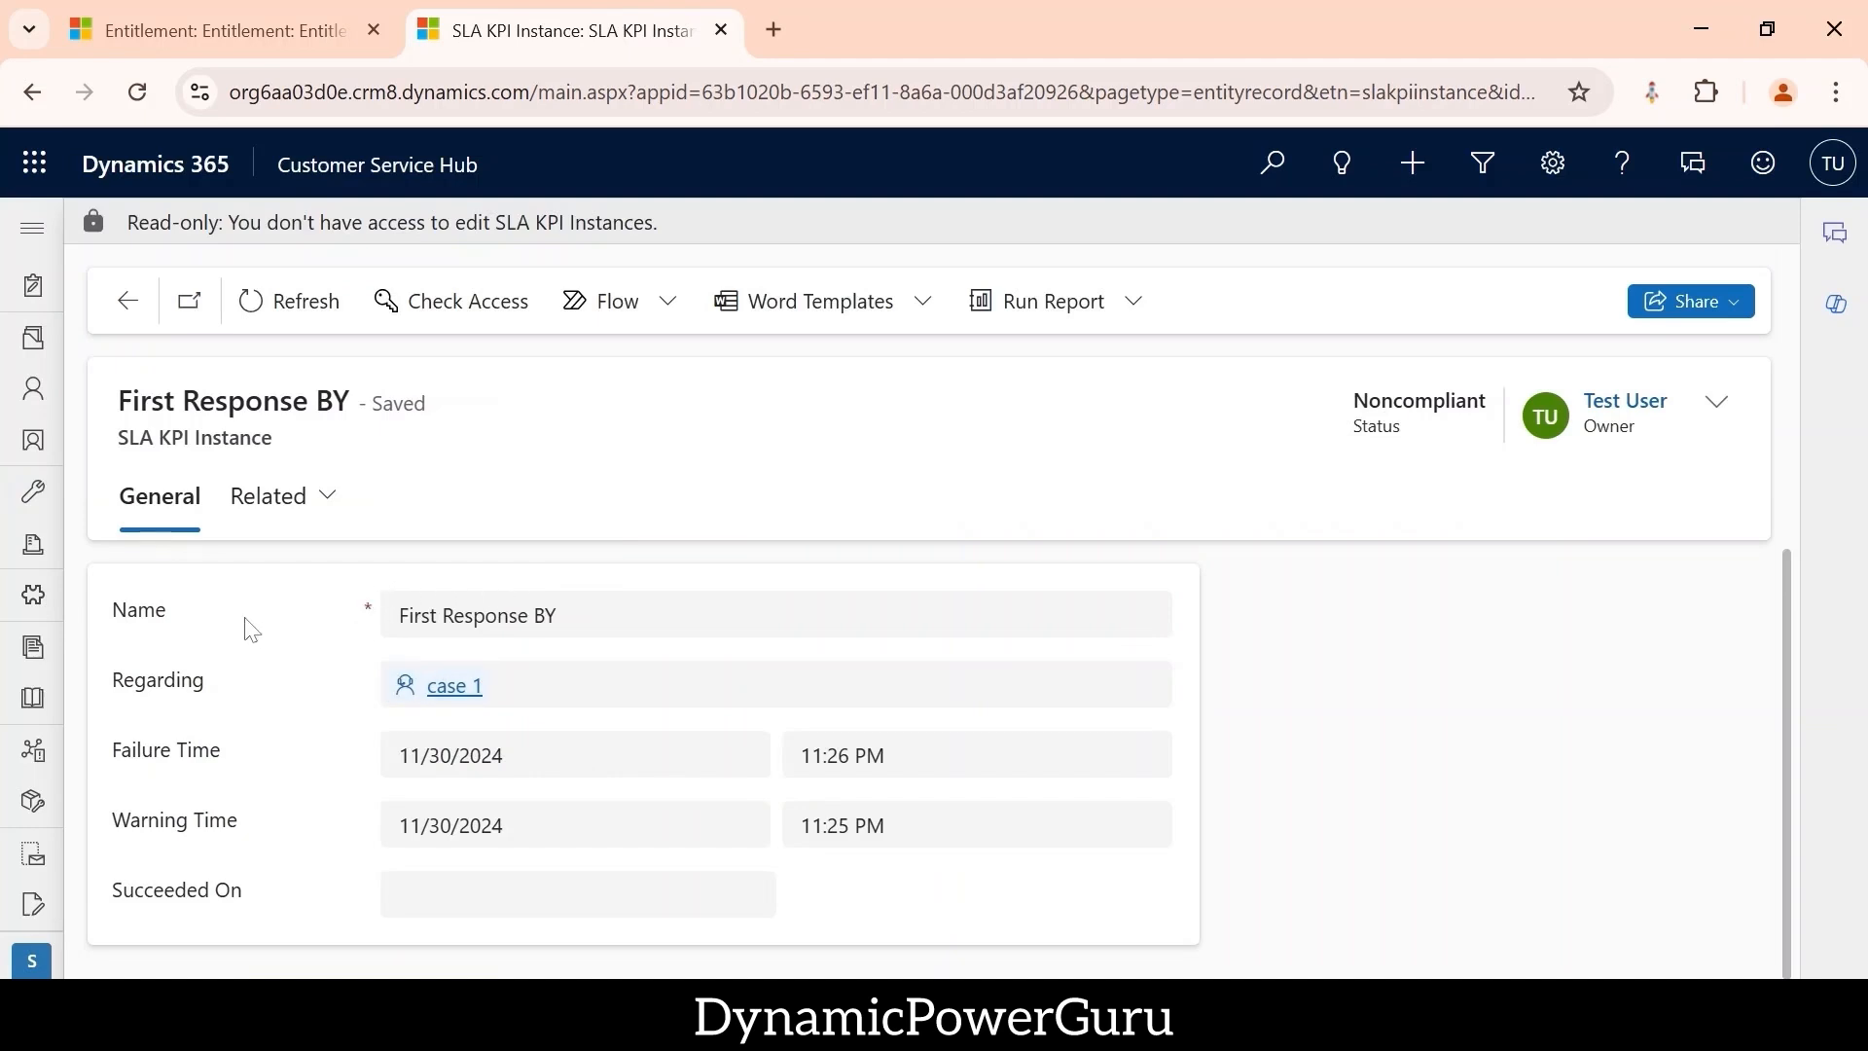
{"action": "left_click_drag", "start_coordinate": [572, 616], "coordinate": [283, 622]}
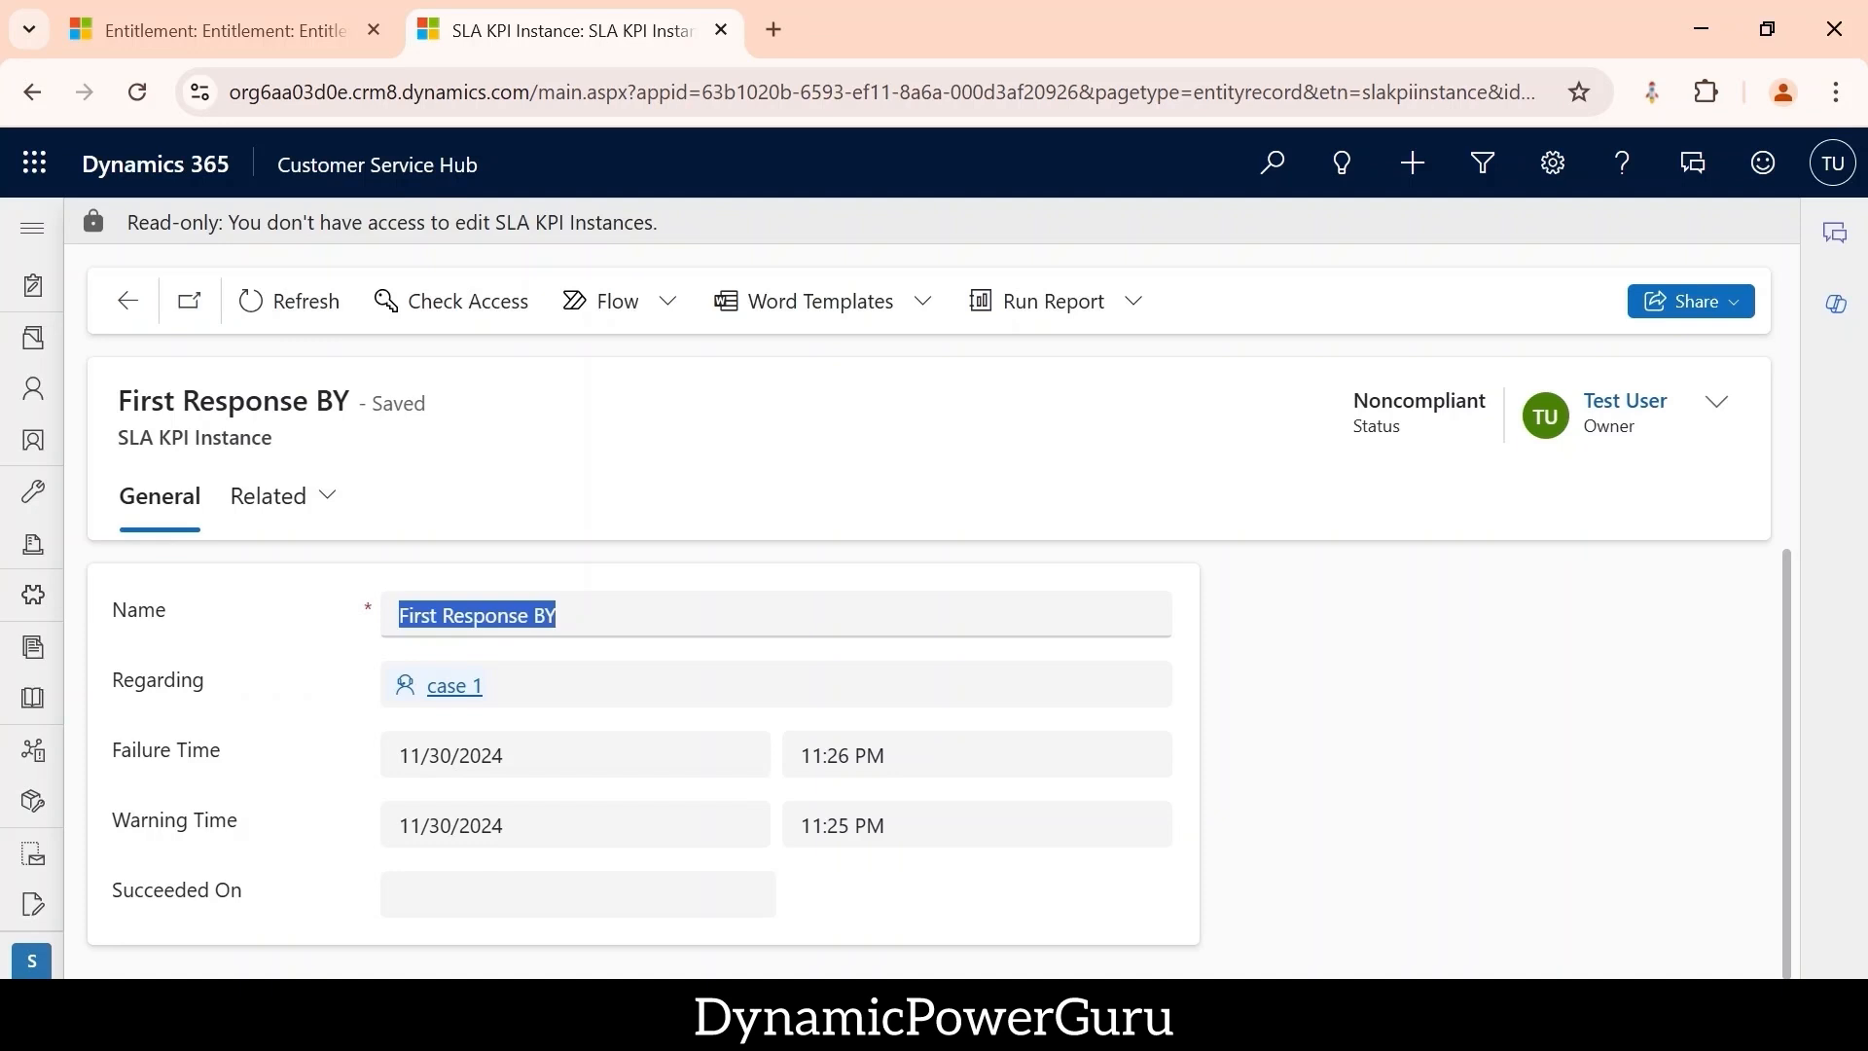
{"action": "left_click", "coordinate": [845, 756]}
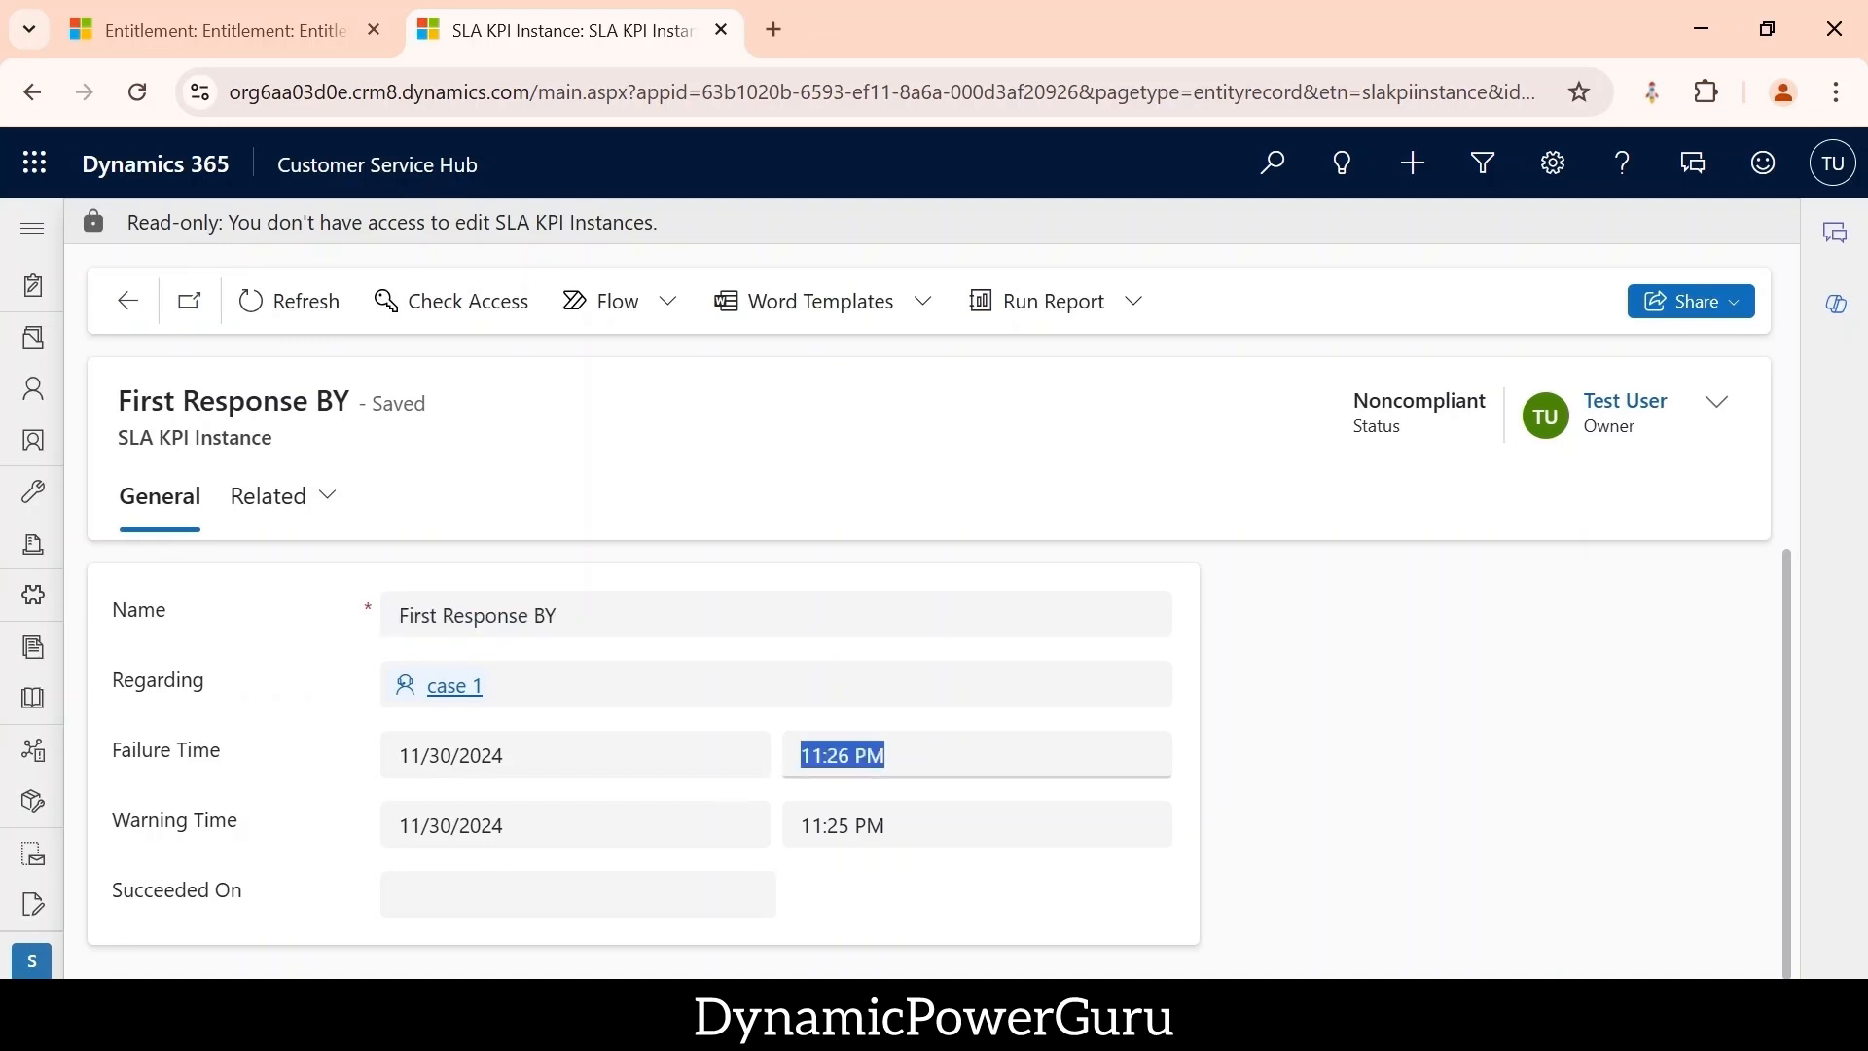
{"action": "left_click", "coordinate": [391, 827]}
{"action": "key", "text": "Tab"}
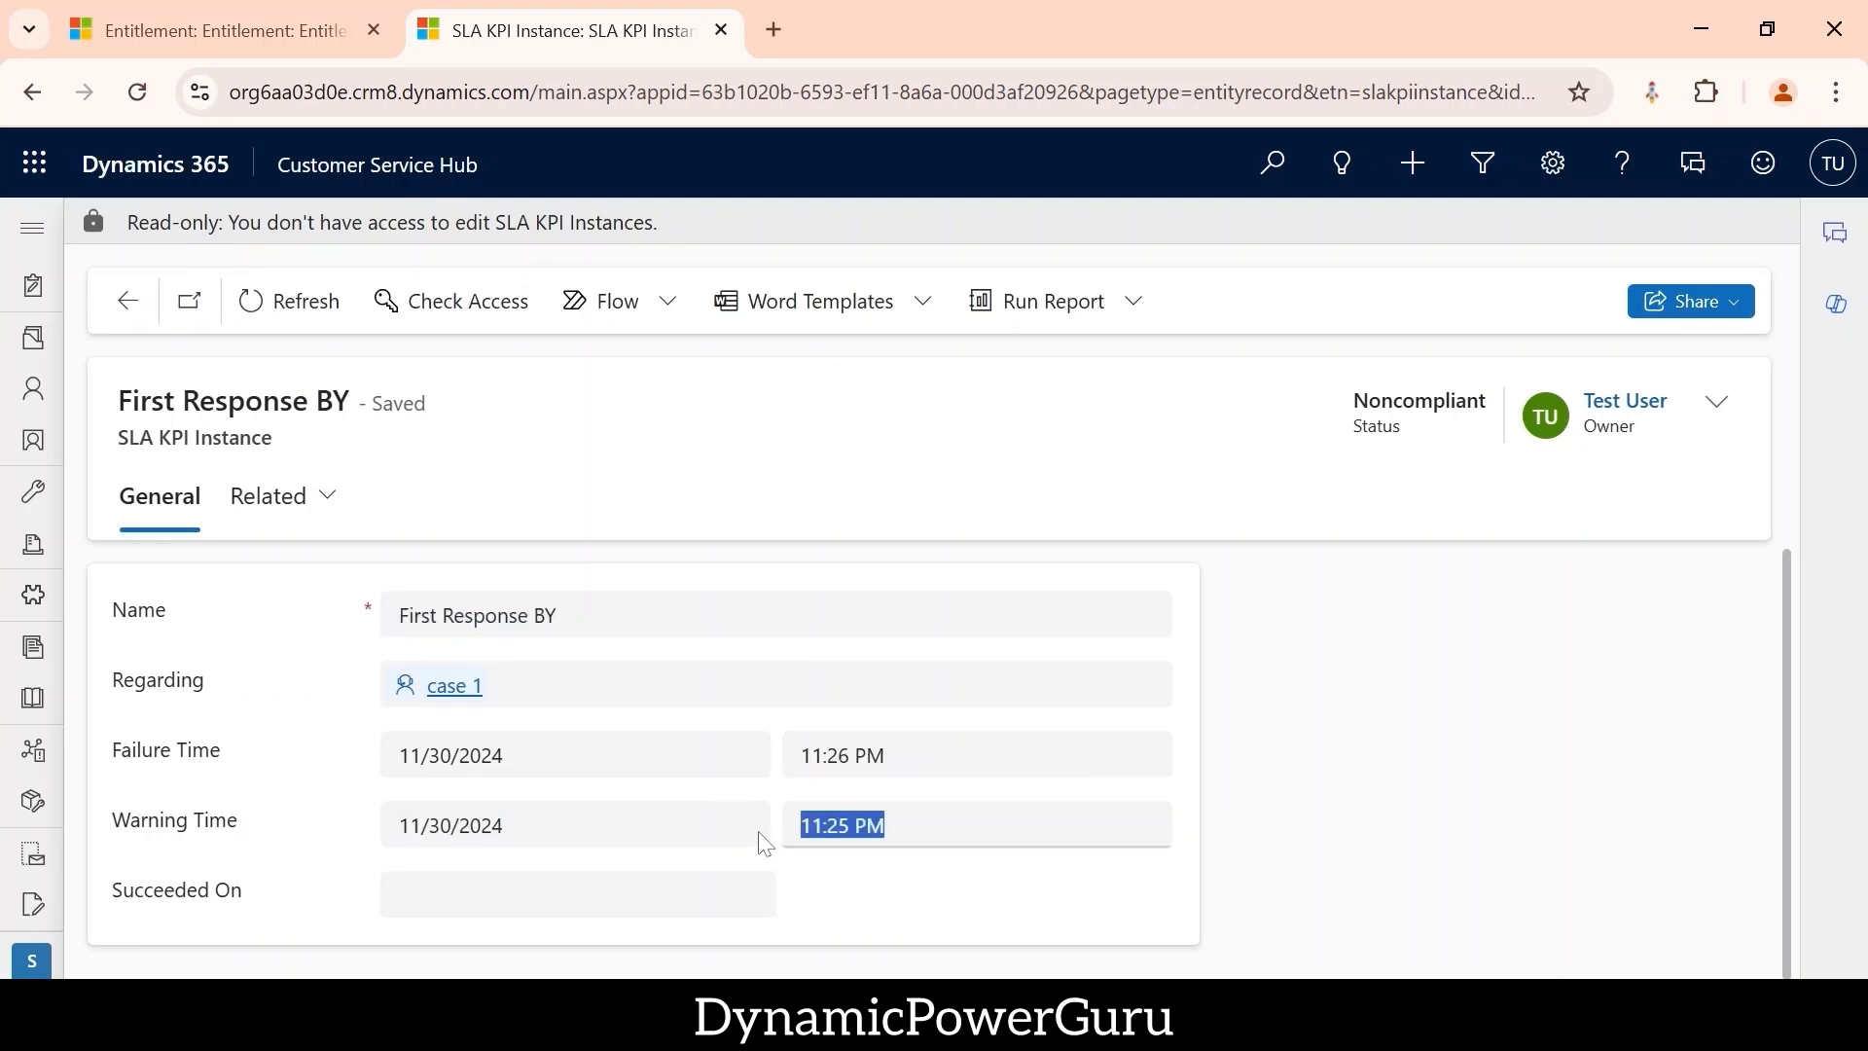
{"action": "scroll", "coordinate": [517, 866], "scroll_direction": "down", "scroll_amount": 1}
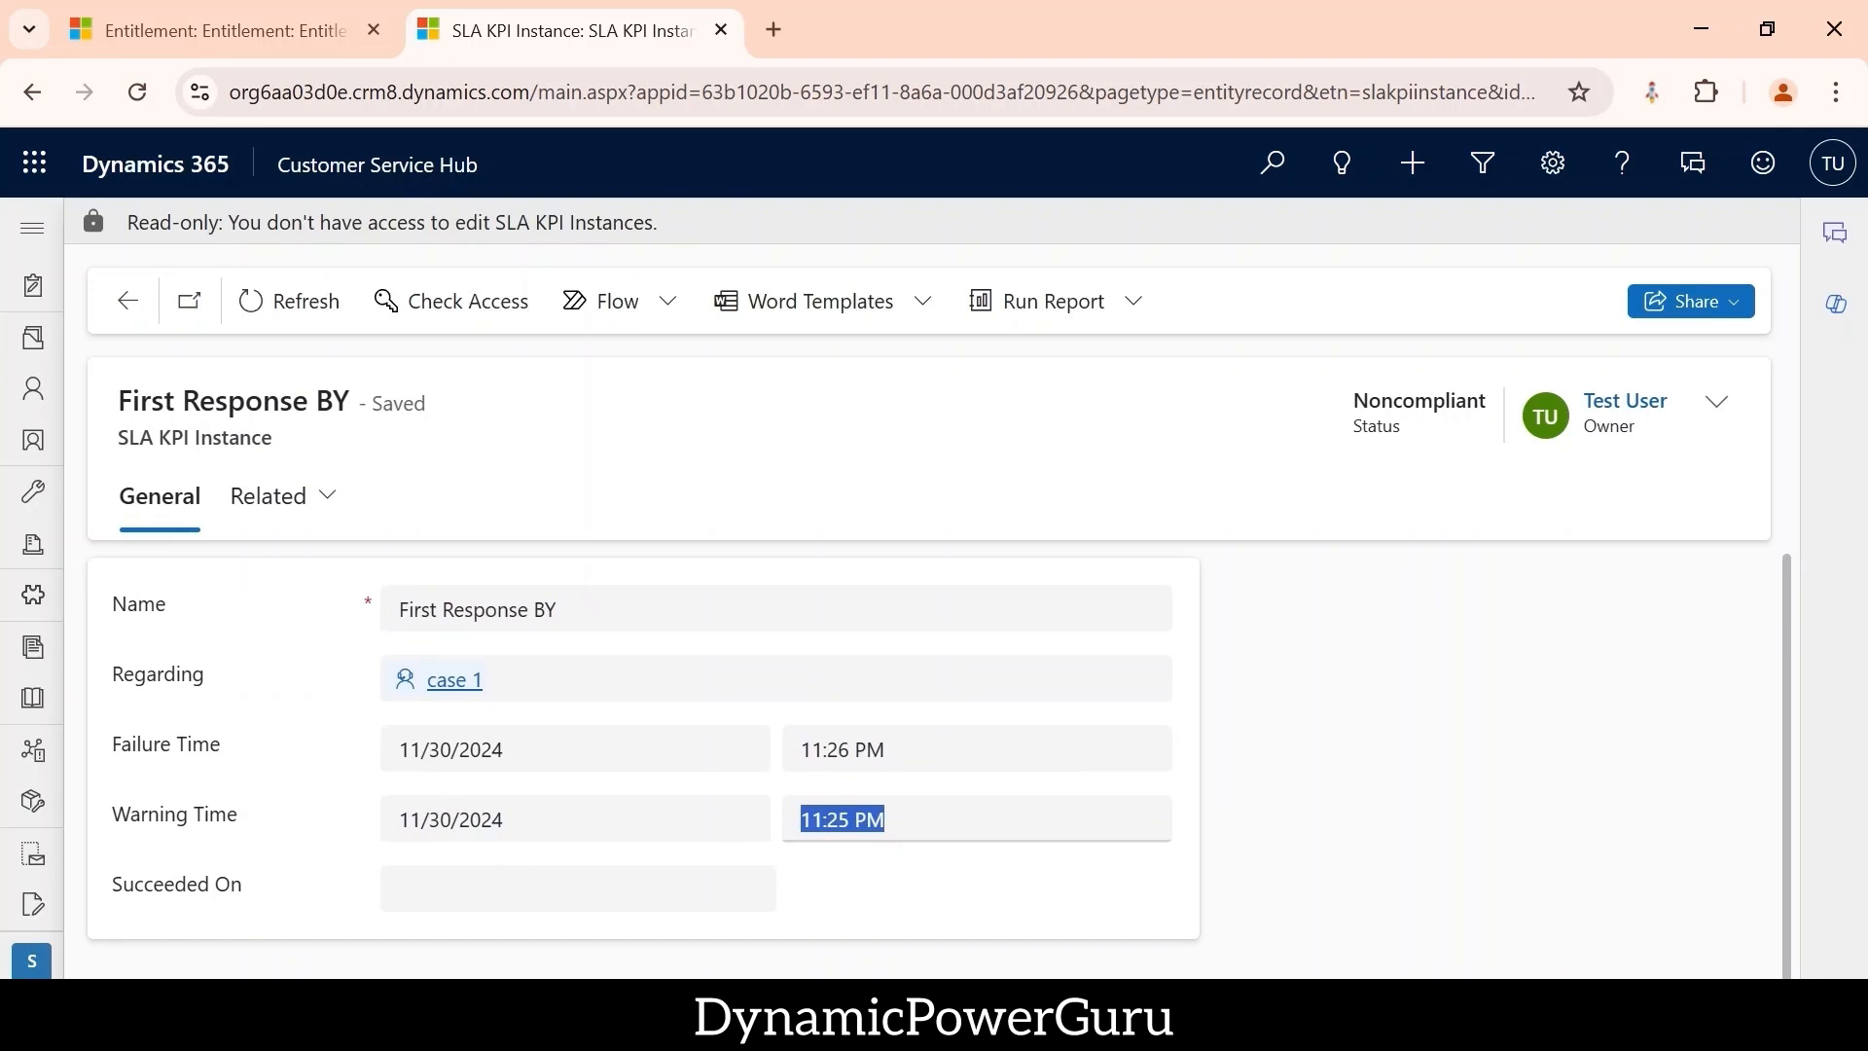
{"action": "key", "text": "Tab"}
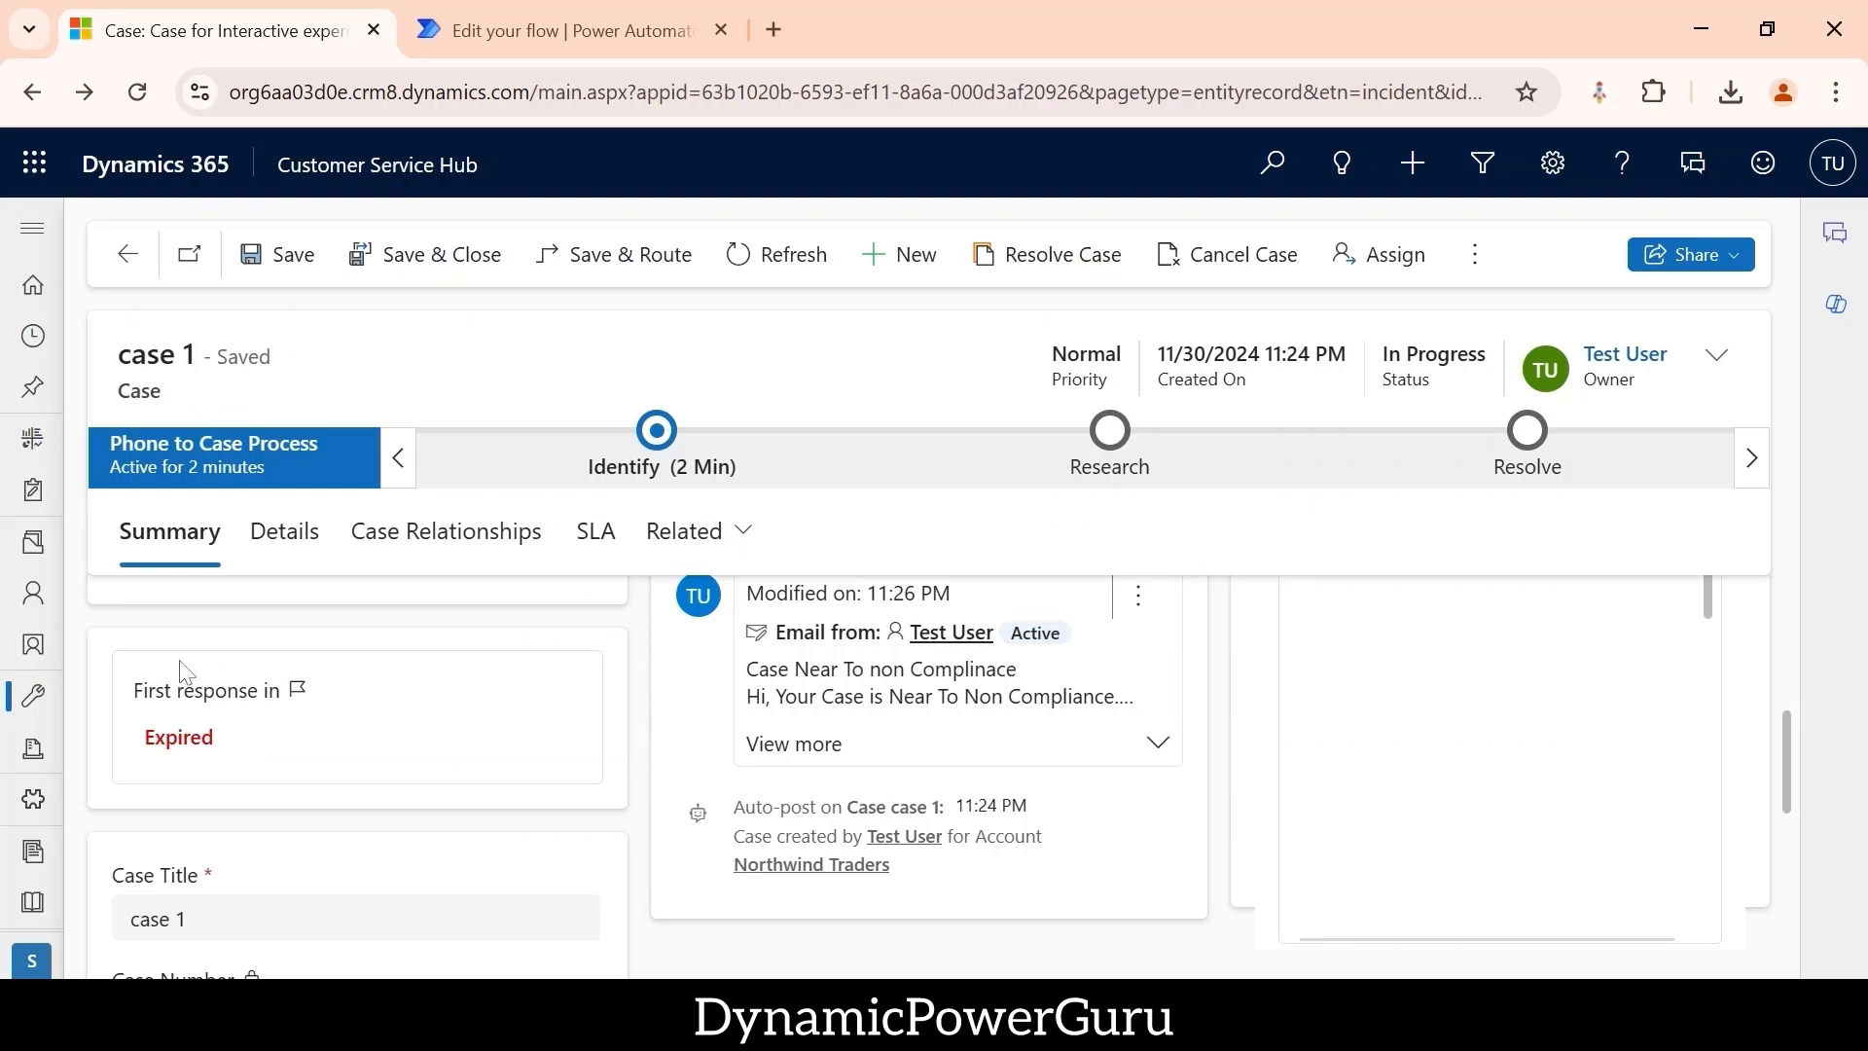
- Start another new case record and title it "case 2"
{"action": "left_click", "coordinate": [893, 262]}
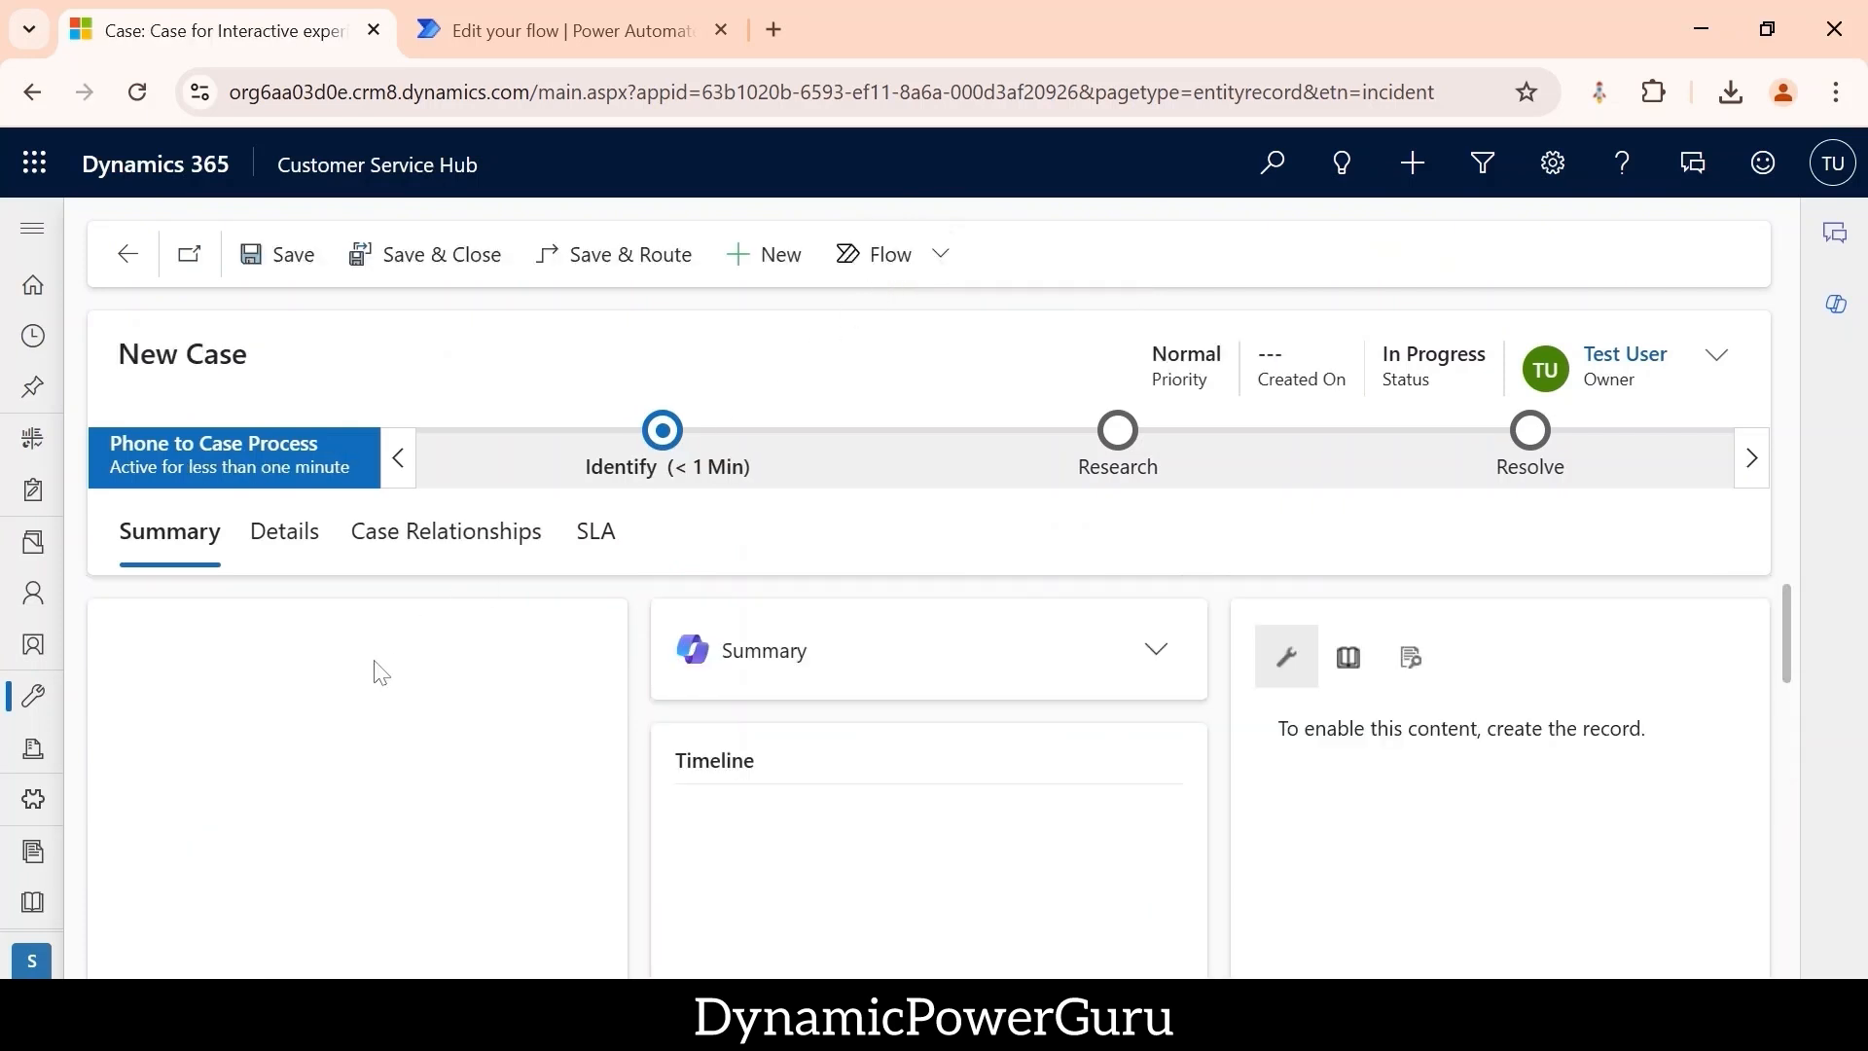
{"action": "left_click", "coordinate": [292, 686]}
{"action": "type", "text": "ca"}
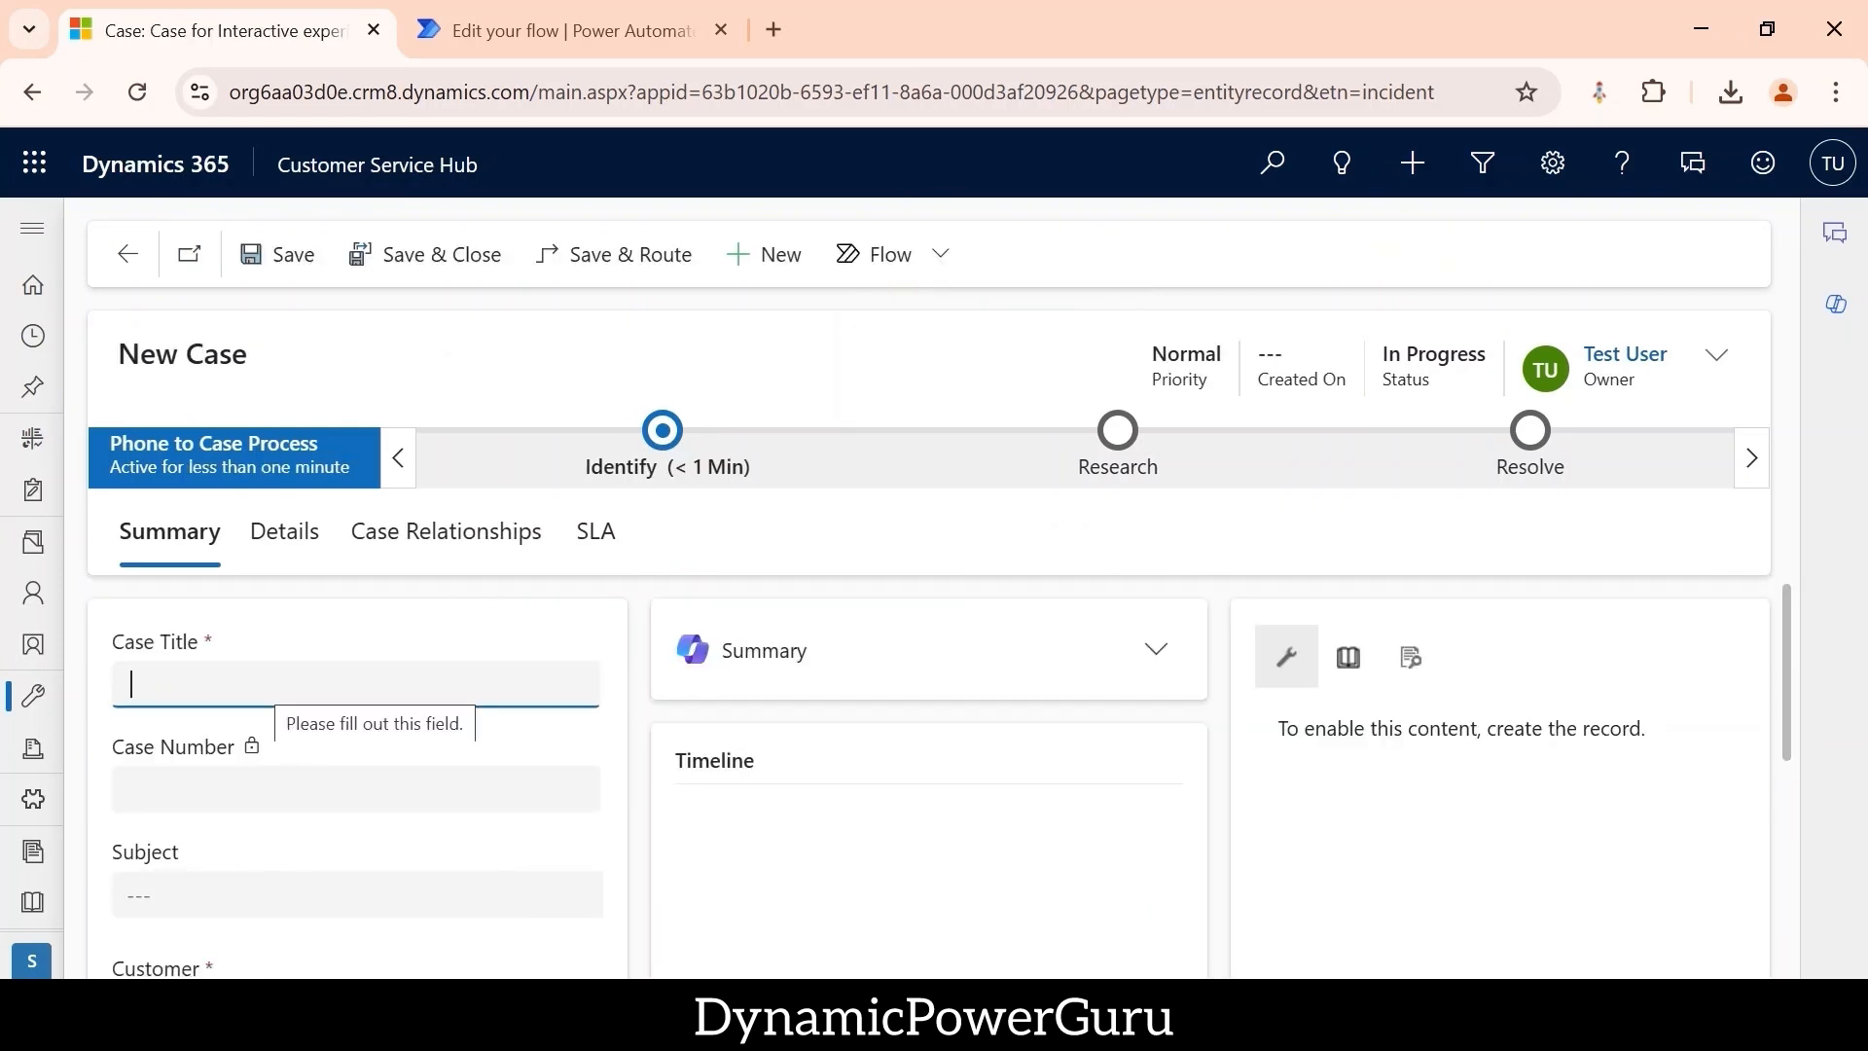
{"action": "type", "text": "se 2"}
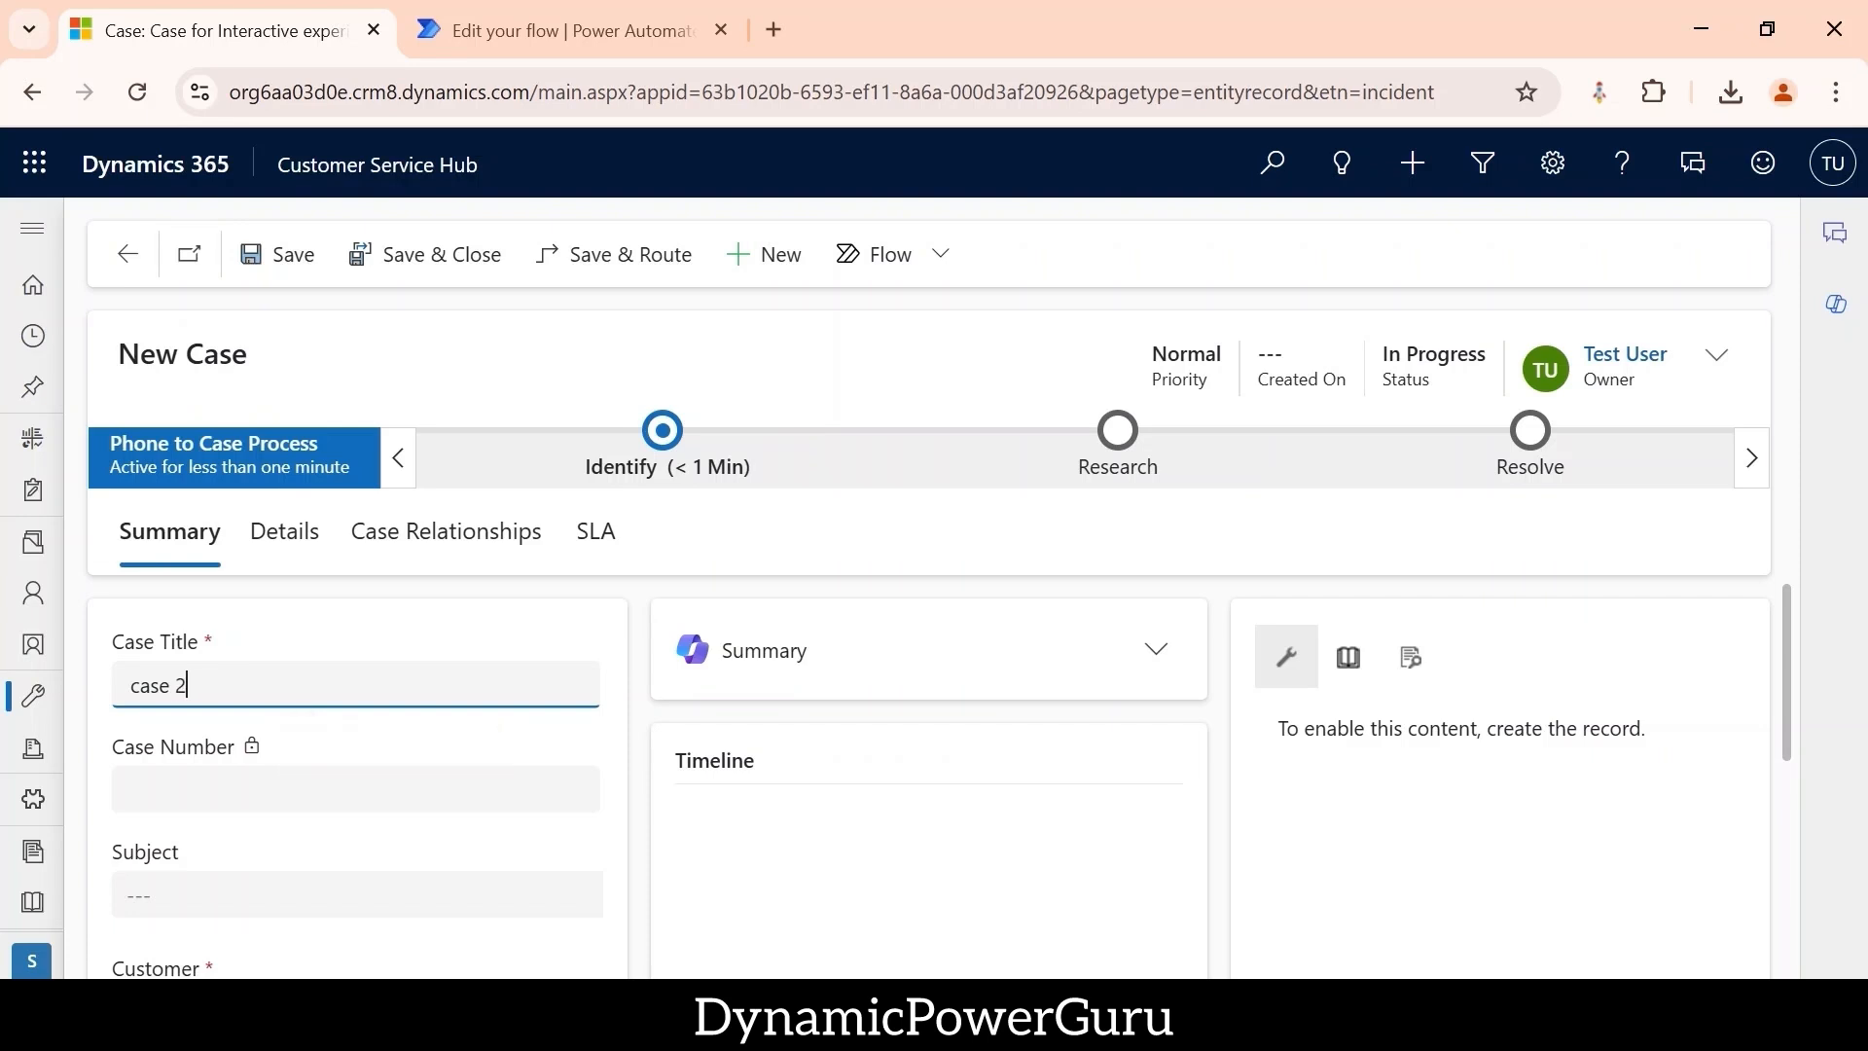
- Choose Fabrikam, Inc. as the customer of the new case, set its type to Problem, and save the record
{"action": "scroll", "coordinate": [409, 875], "scroll_direction": "down", "scroll_amount": 2}
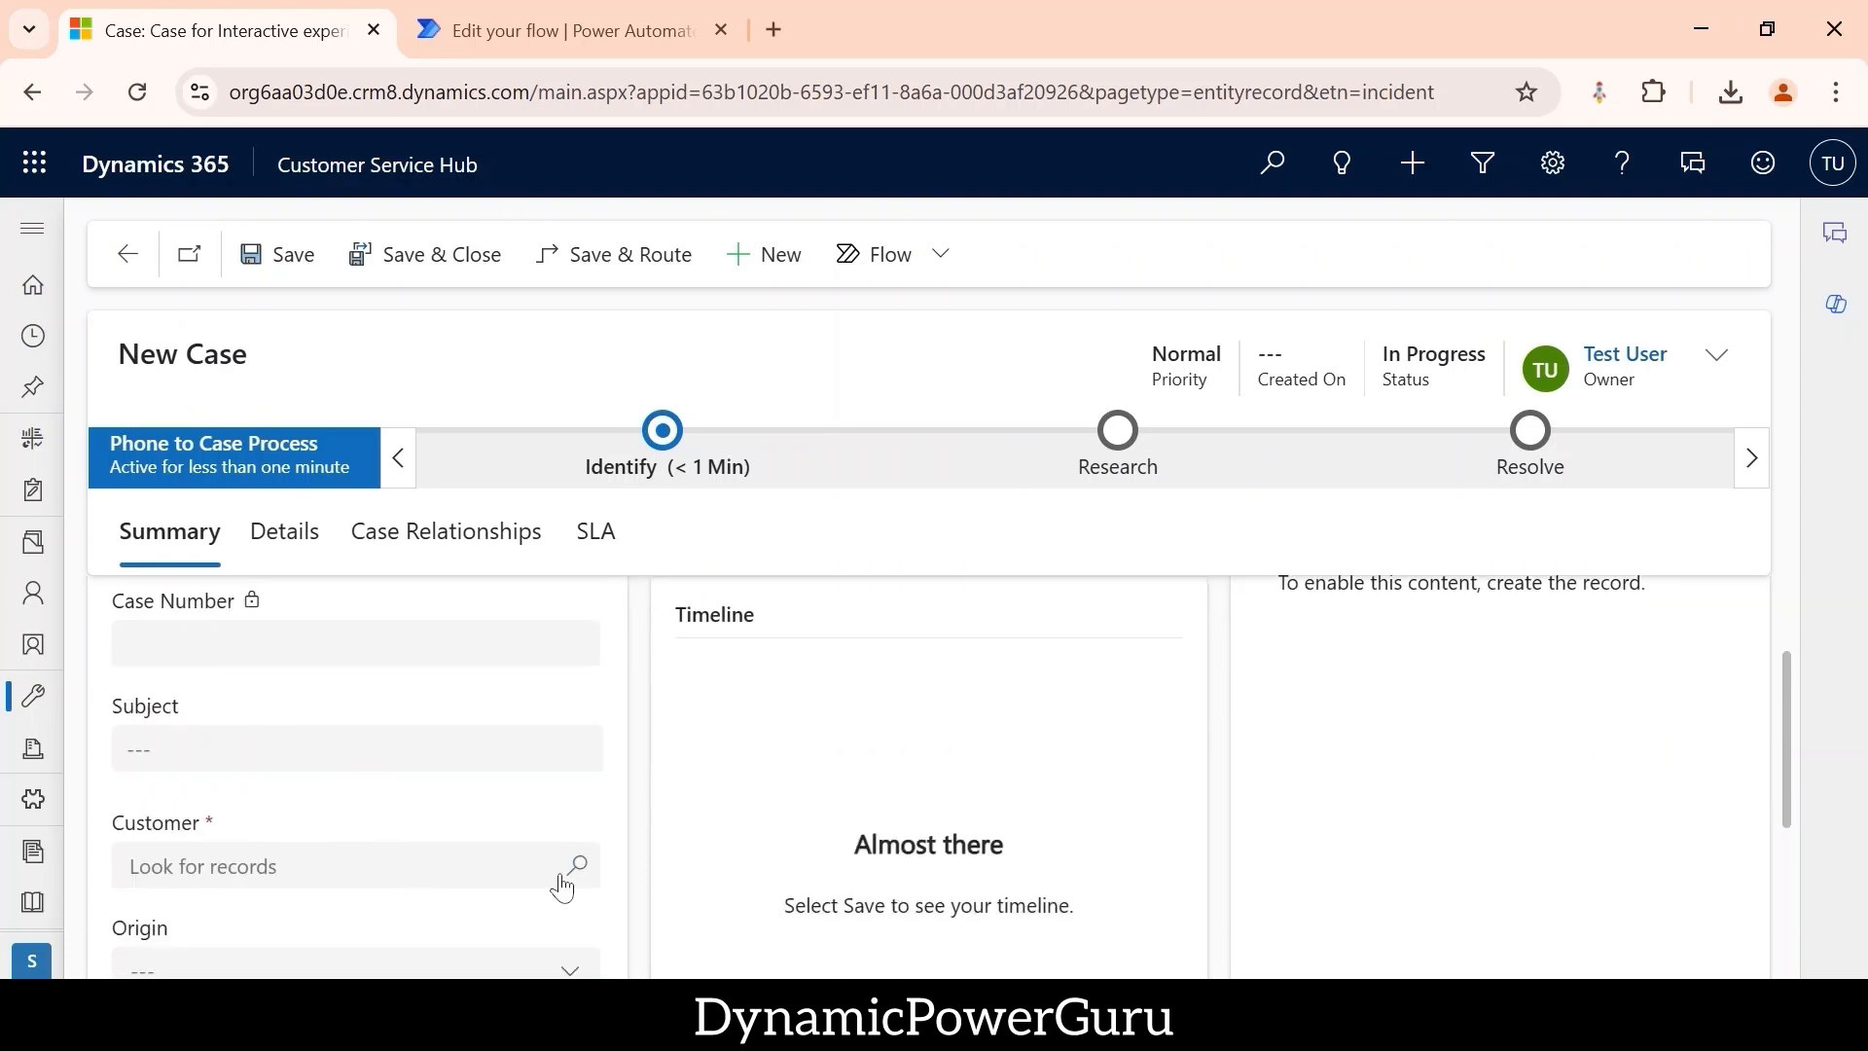
{"action": "left_click", "coordinate": [574, 861]}
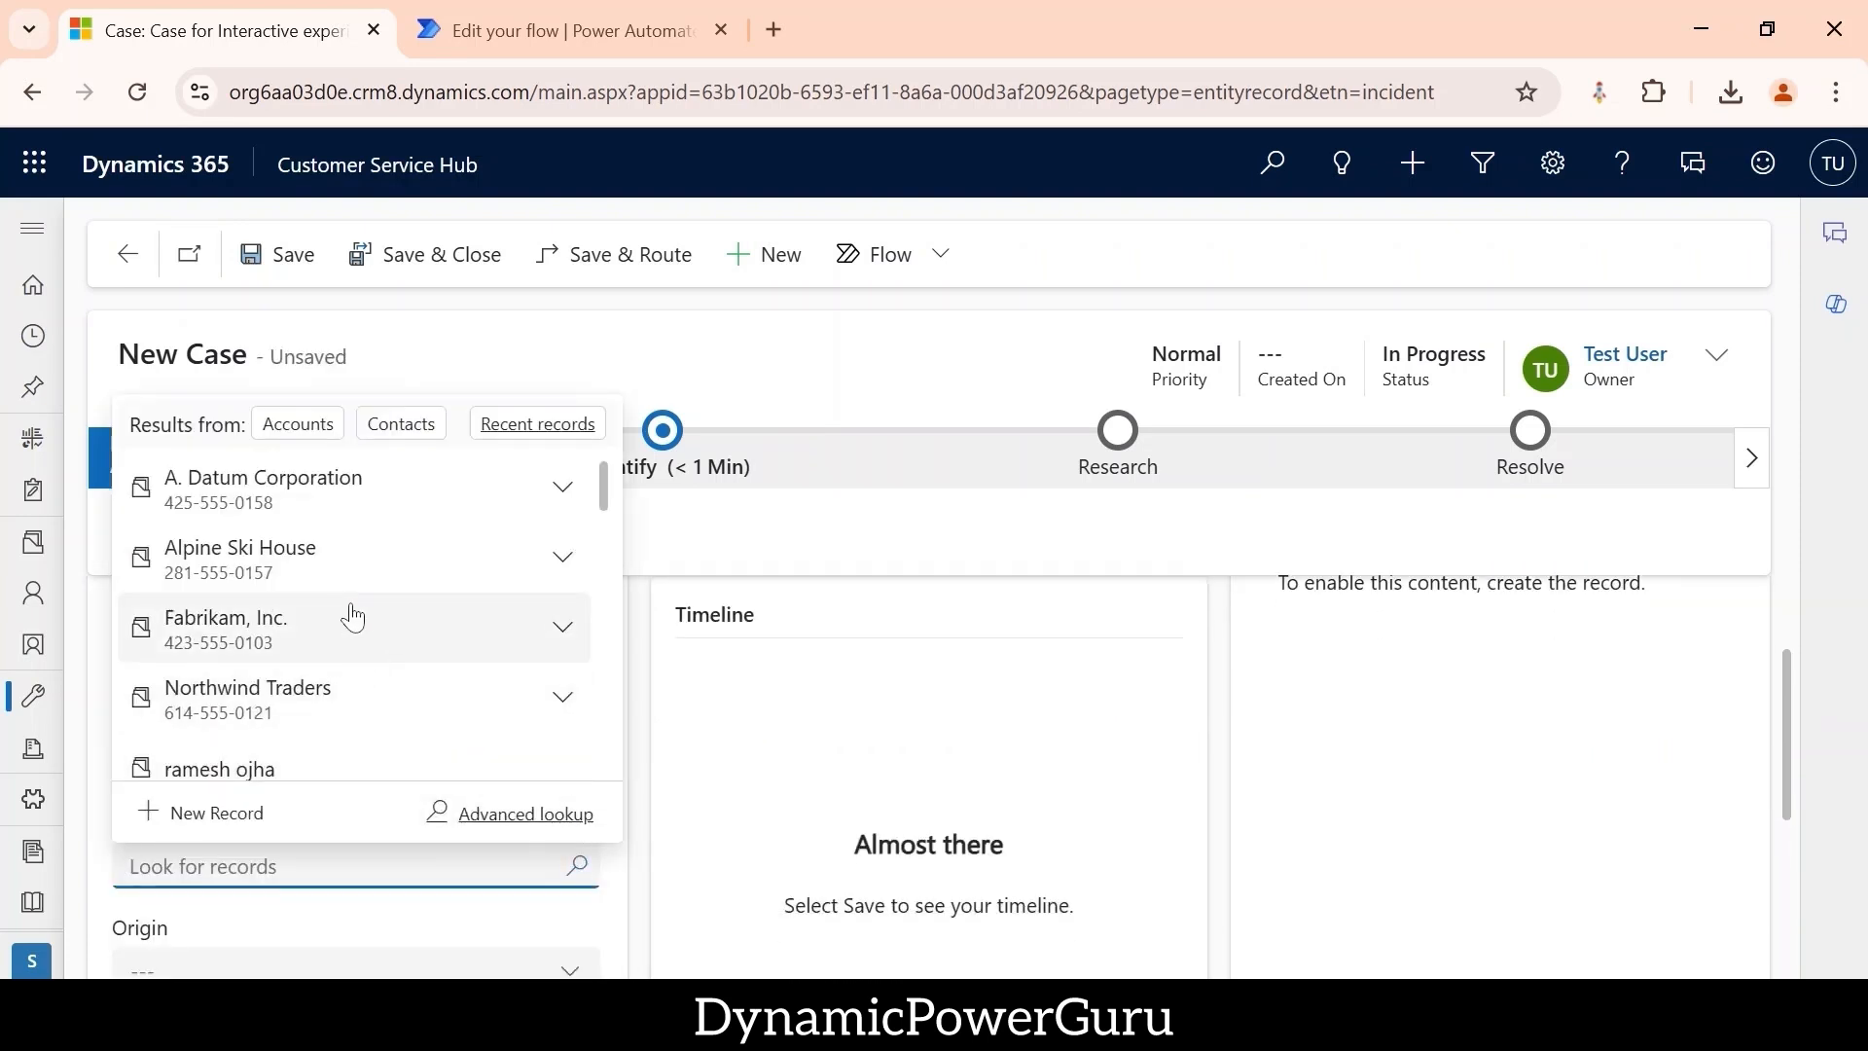
{"action": "left_click", "coordinate": [350, 622]}
{"action": "left_click", "coordinate": [290, 547]}
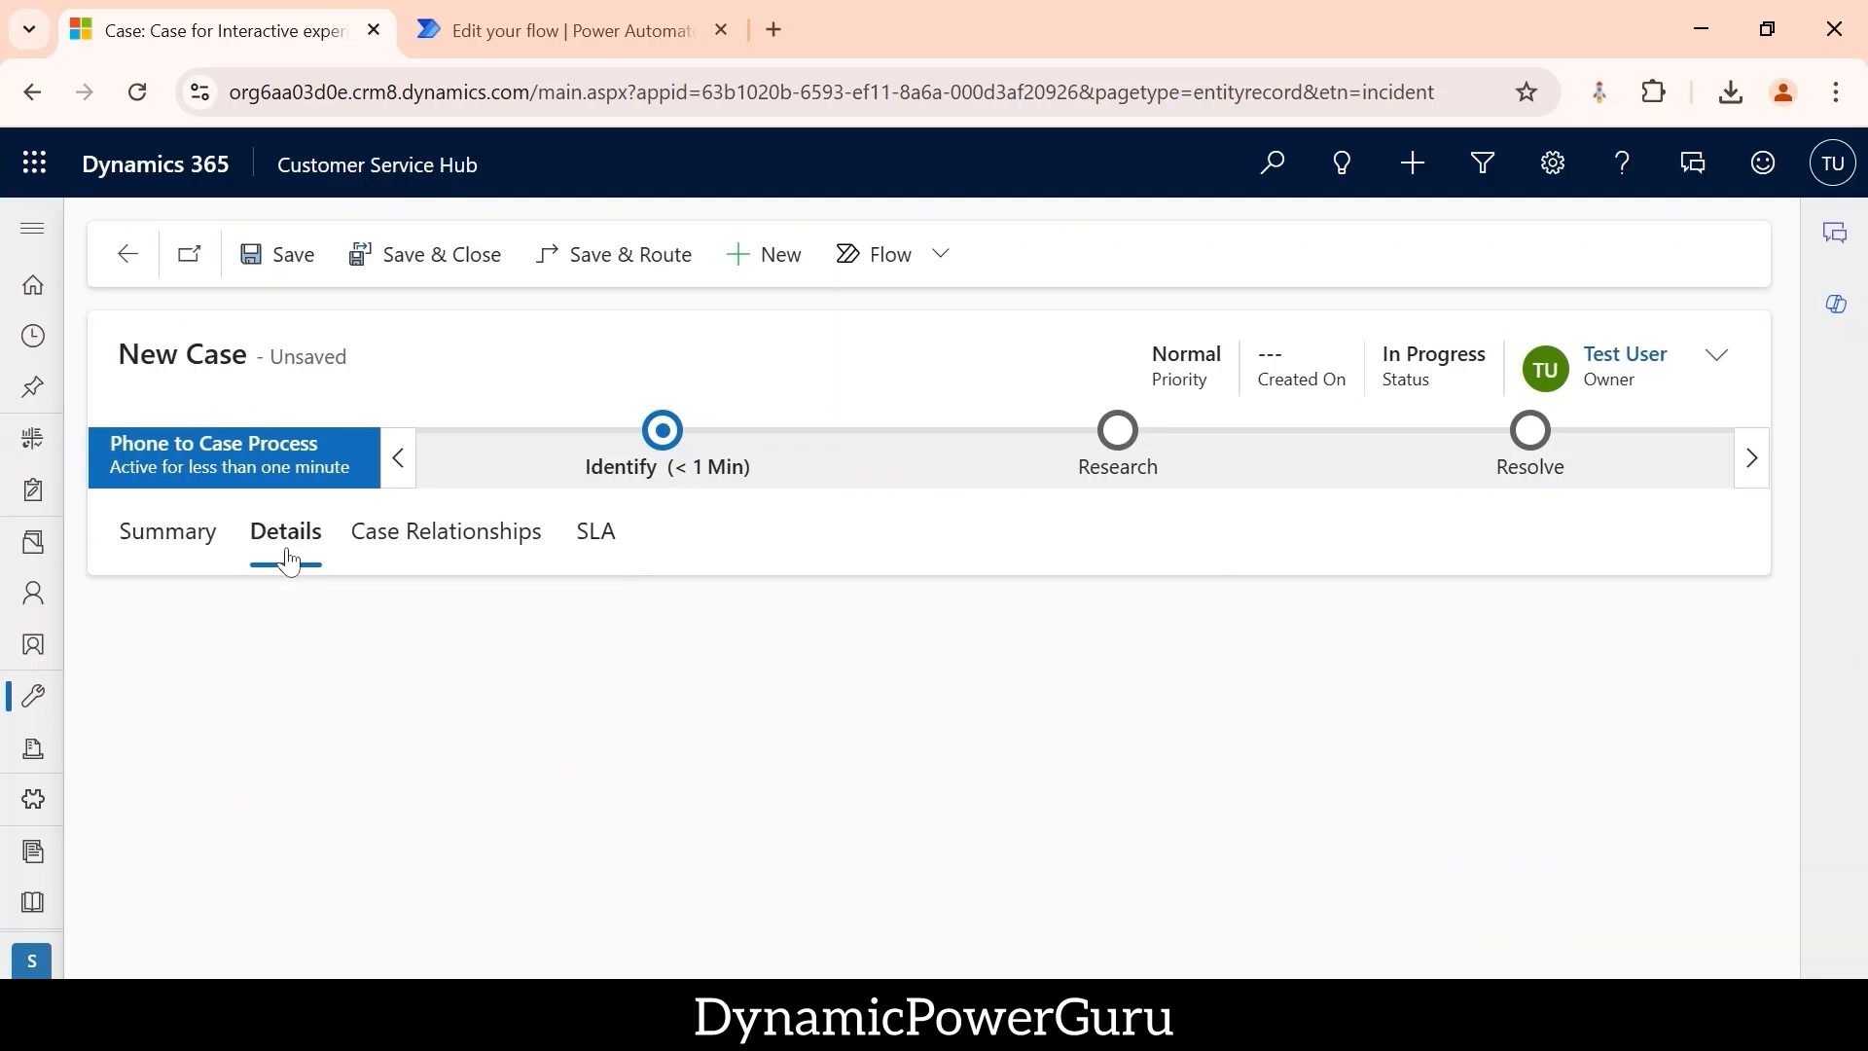
{"action": "left_click", "coordinate": [1015, 763]}
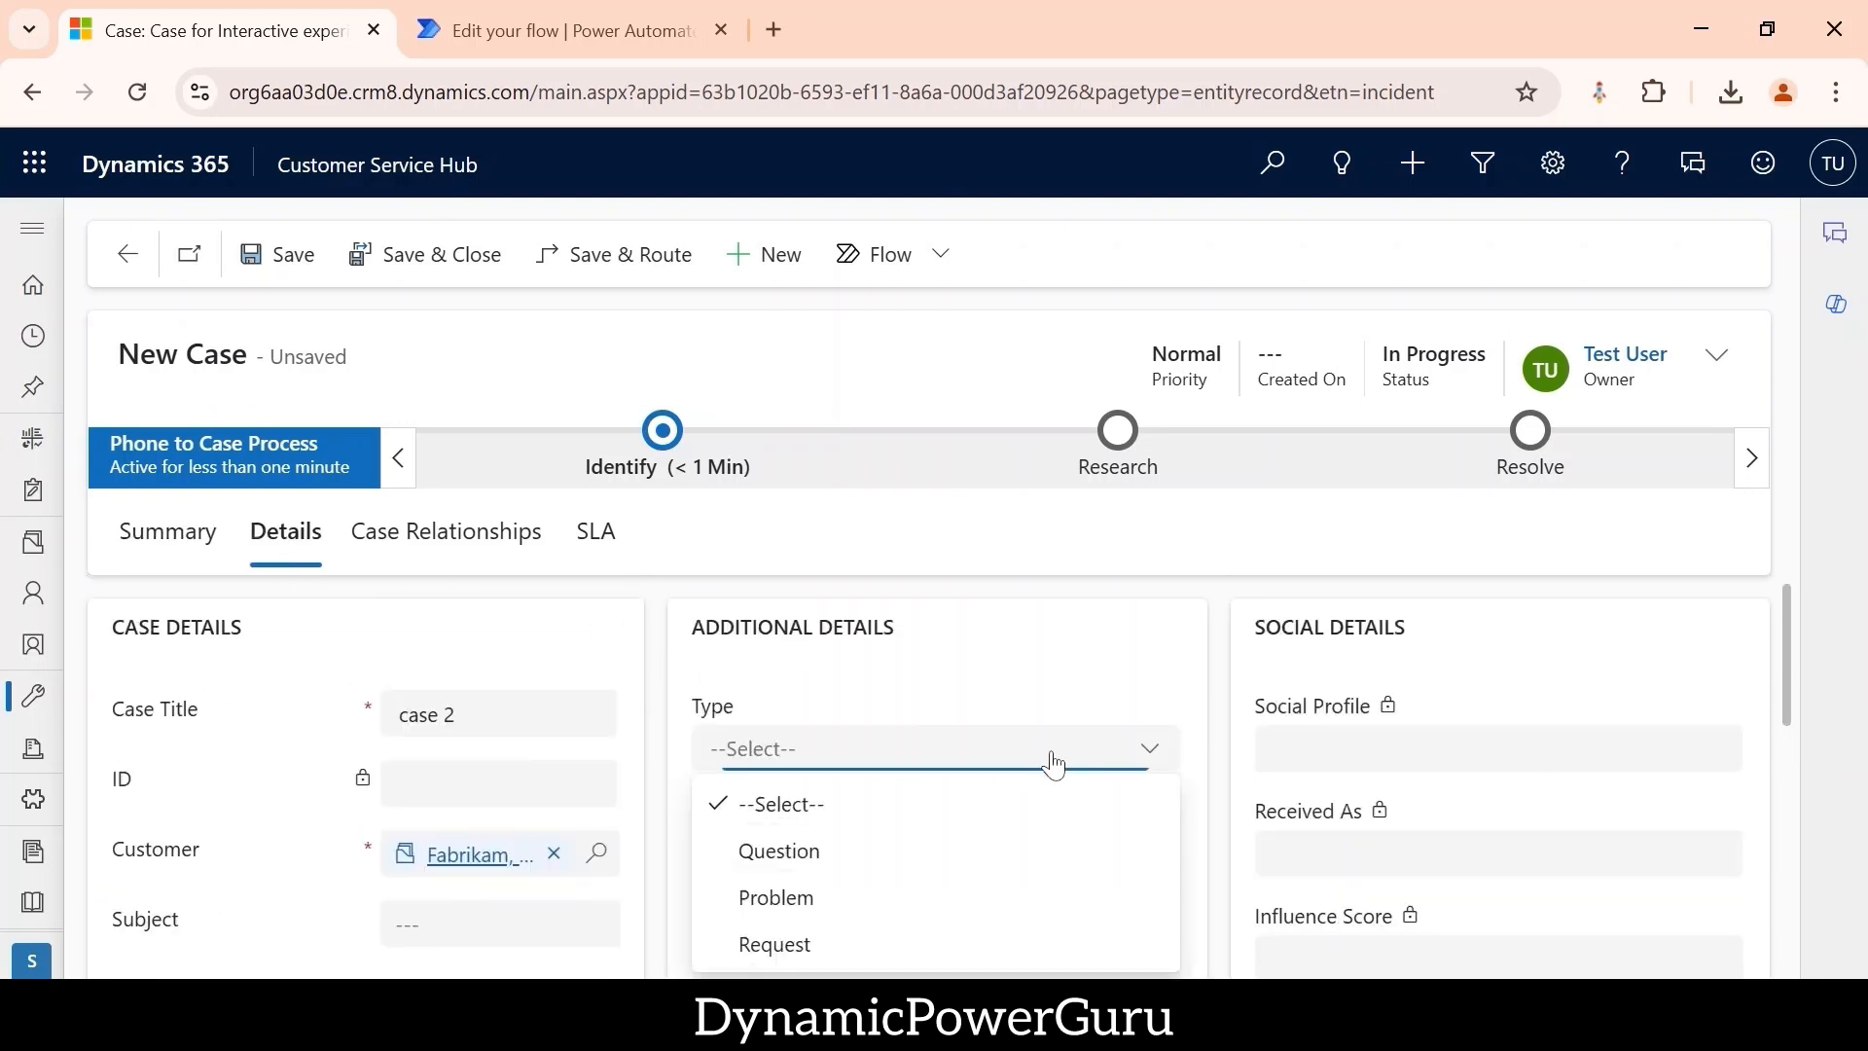
{"action": "left_click", "coordinate": [871, 895]}
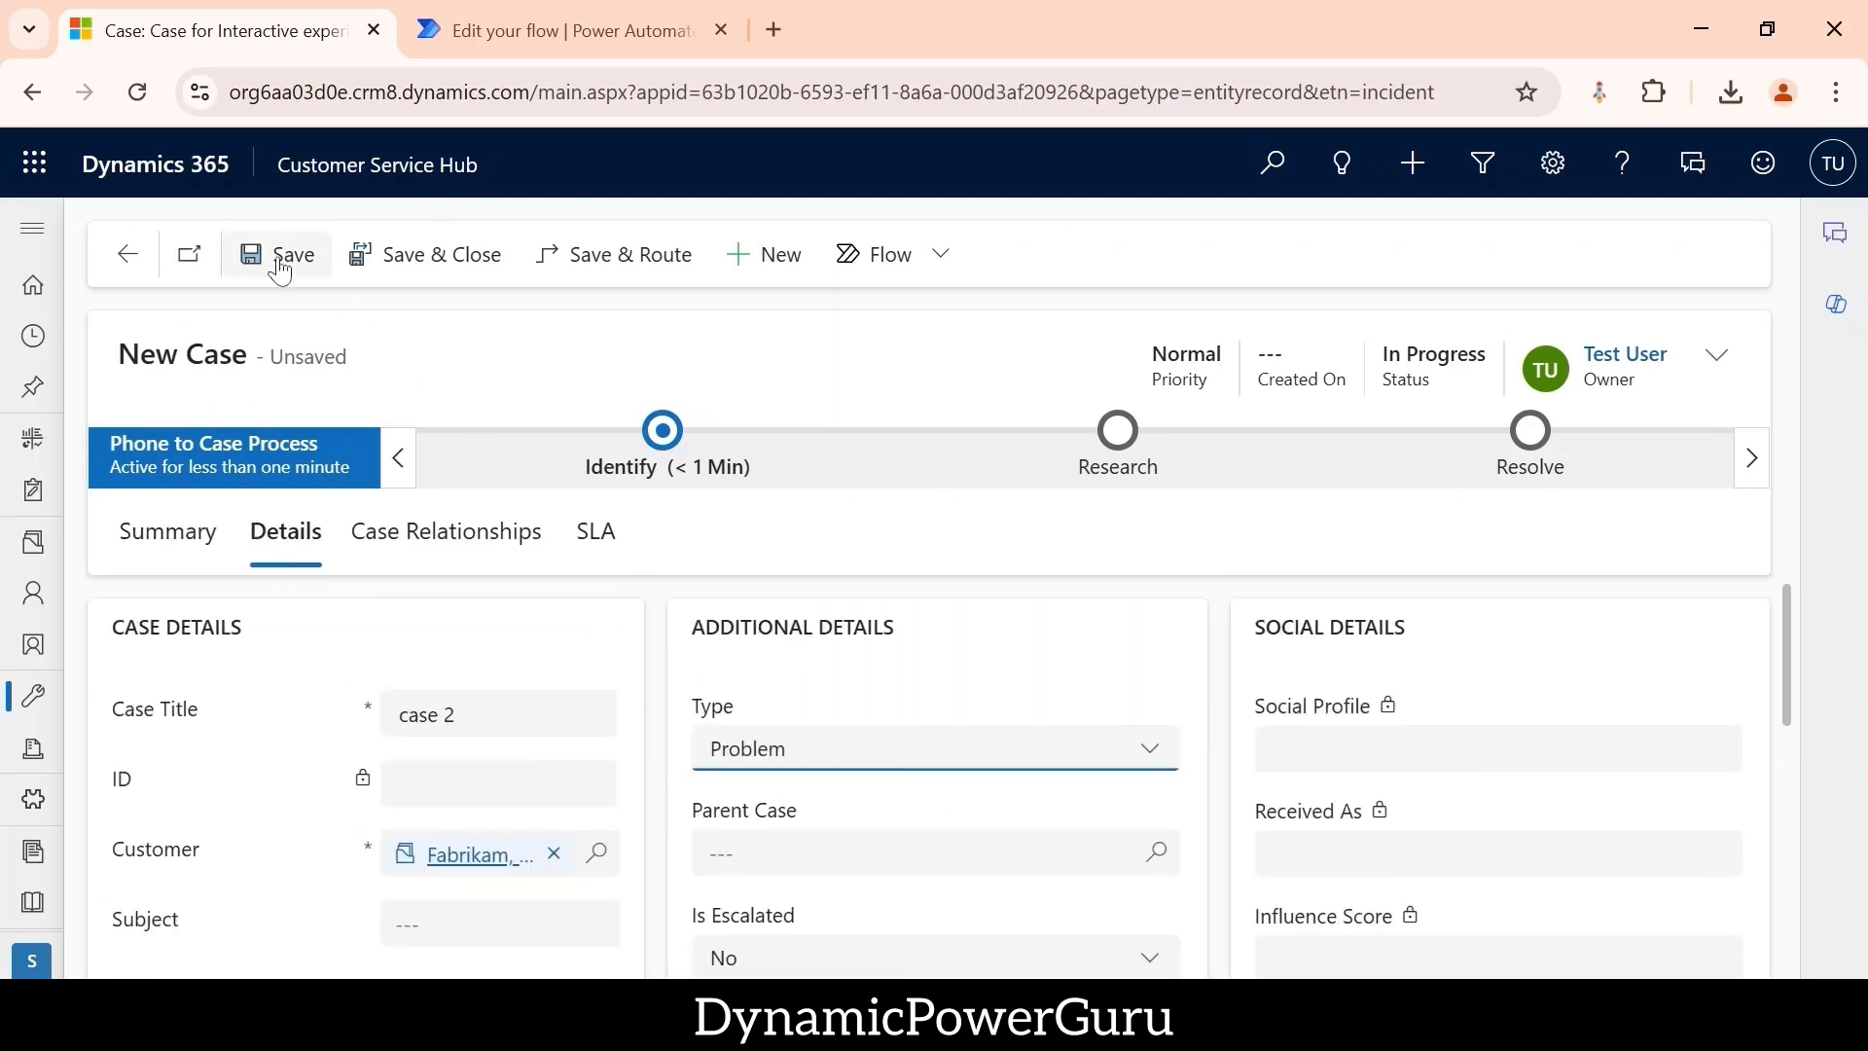
{"action": "left_click", "coordinate": [278, 258]}
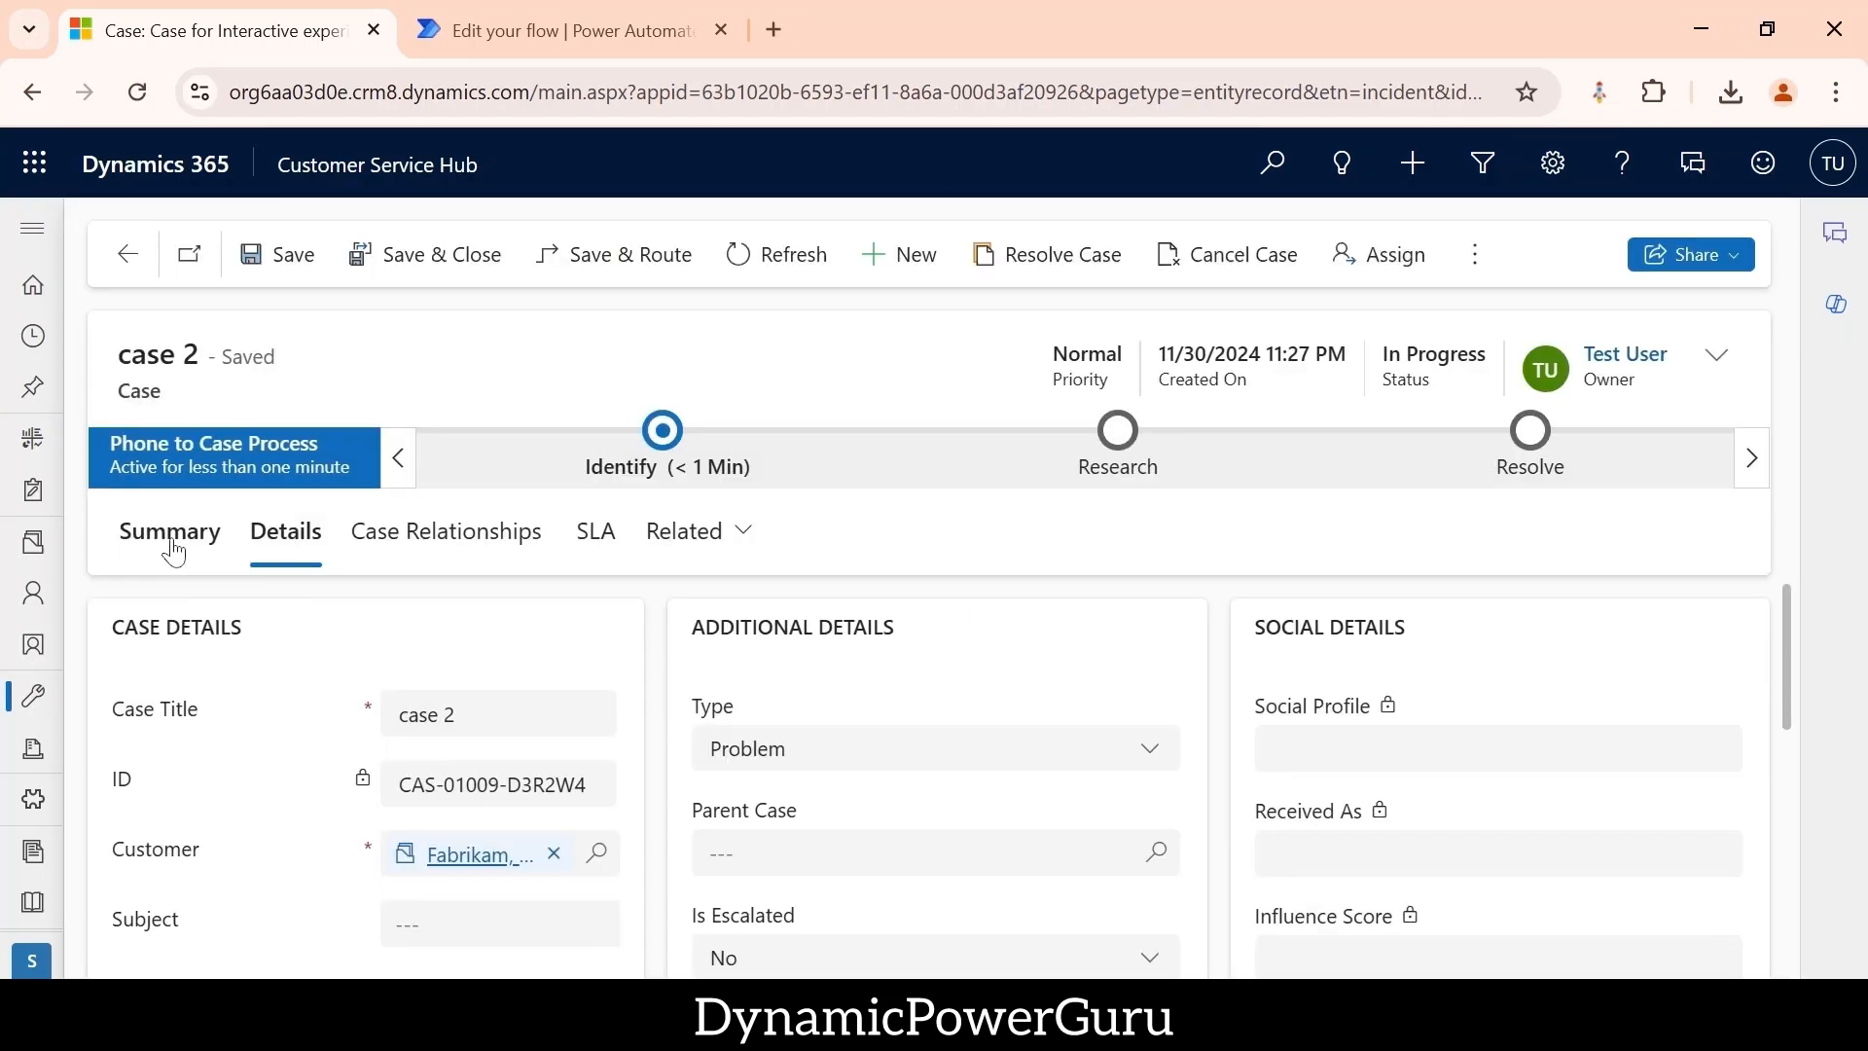
- Check the First response timer in the case summary, and resolve the case as Problem Solved with the resolution "resolved"
{"action": "left_click", "coordinate": [174, 551]}
{"action": "scroll", "coordinate": [750, 646], "scroll_direction": "down", "scroll_amount": 5}
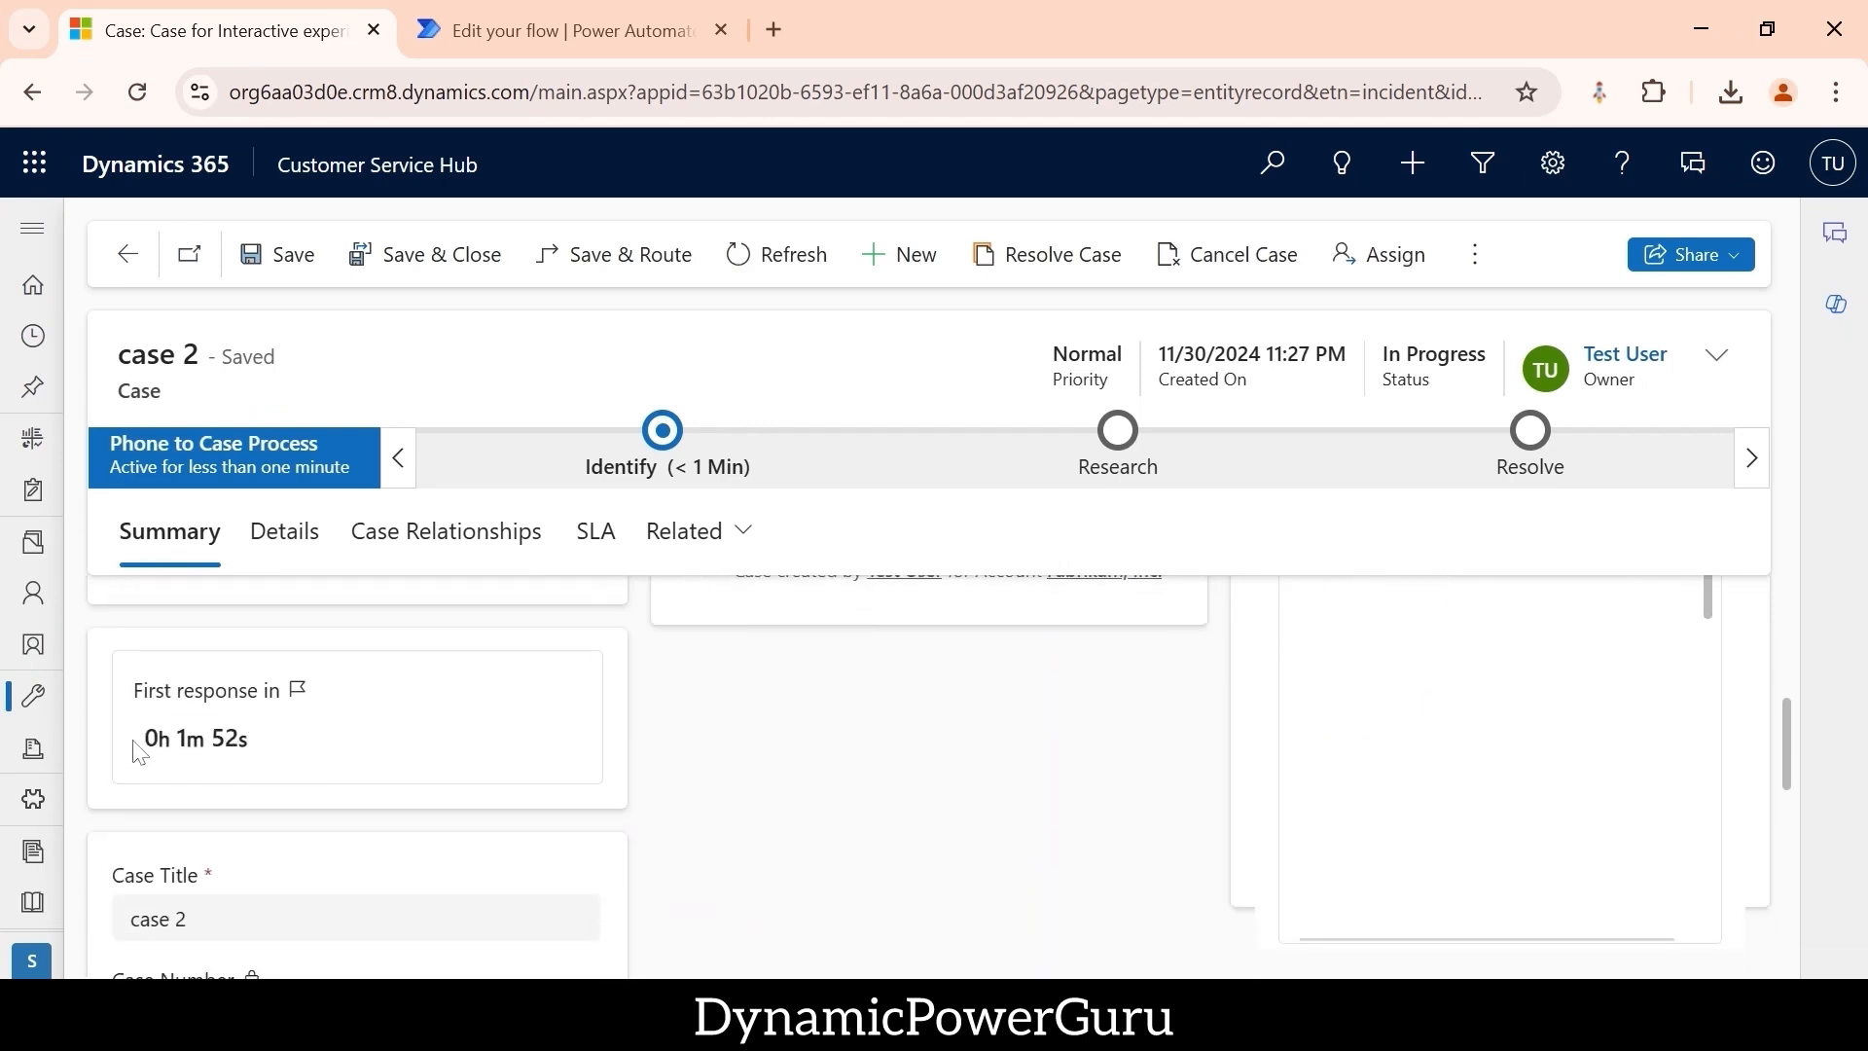
{"action": "scroll", "coordinate": [786, 745], "scroll_direction": "up", "scroll_amount": 2}
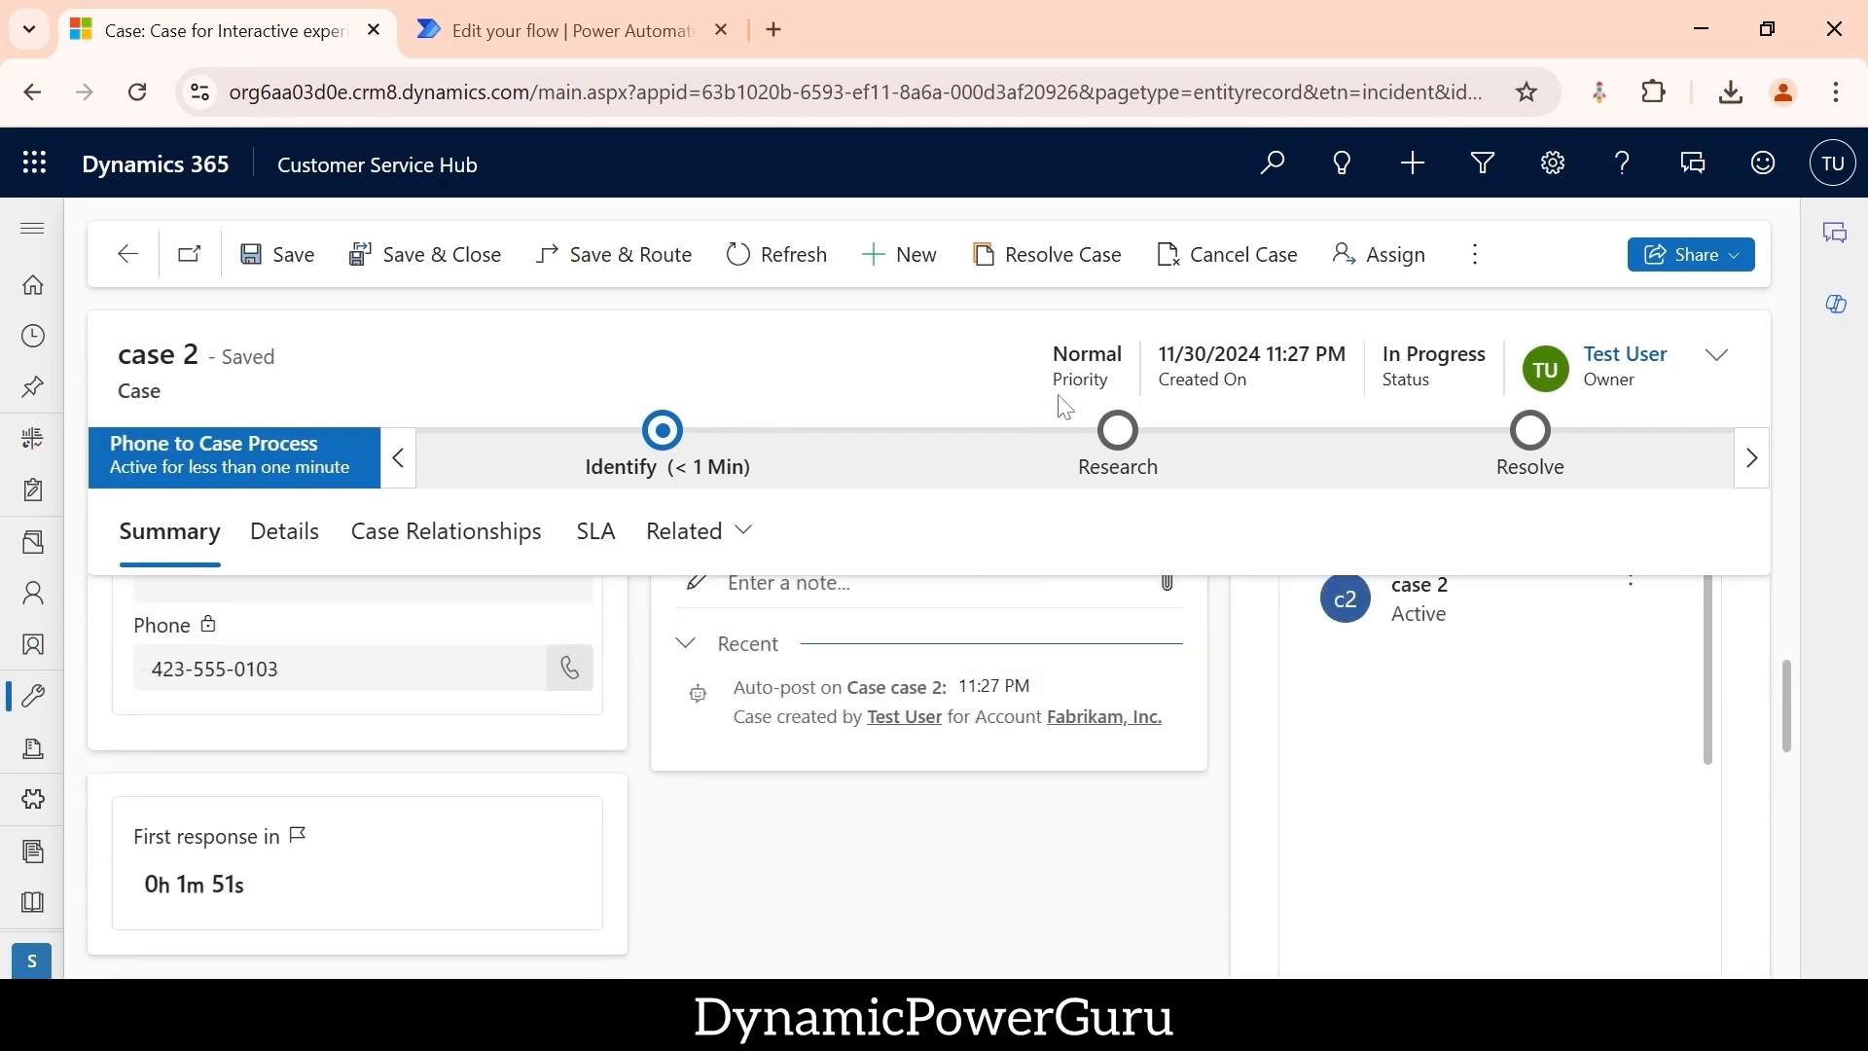
{"action": "left_click", "coordinate": [1059, 270]}
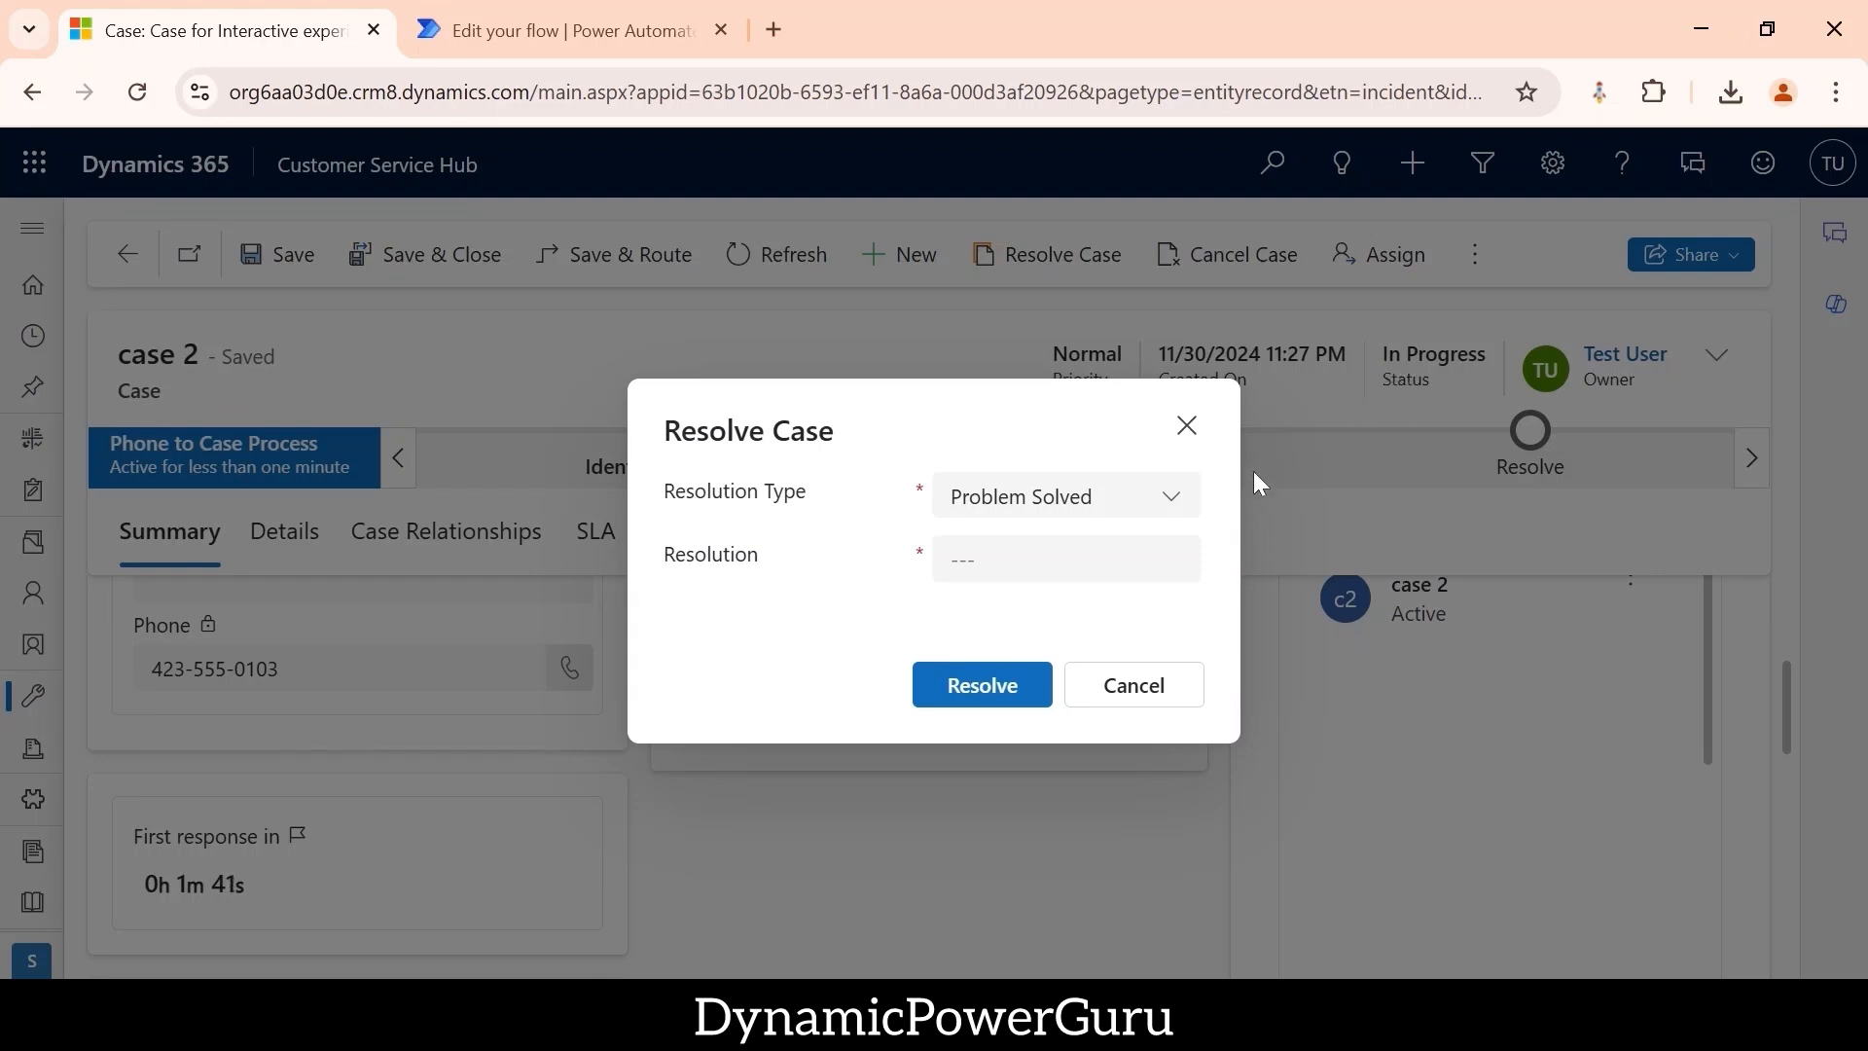
{"action": "left_click", "coordinate": [1070, 558]}
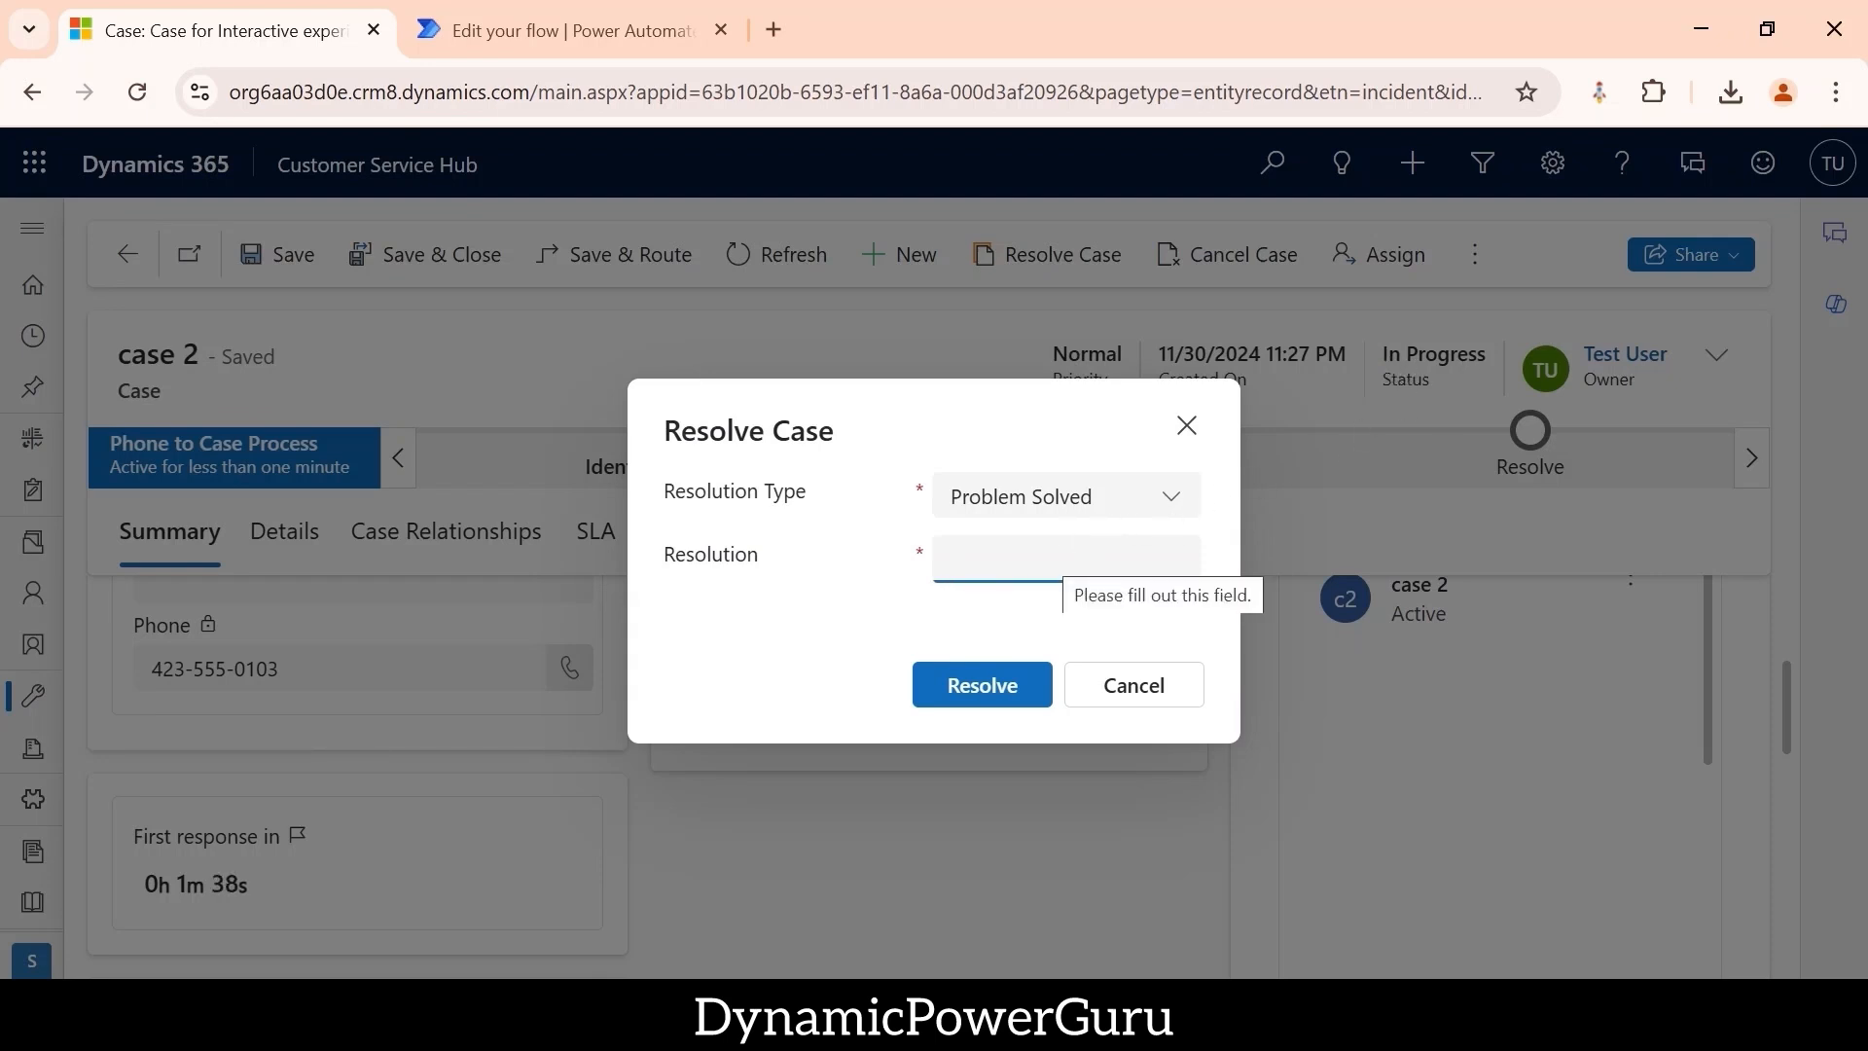
{"action": "type", "text": "reso"}
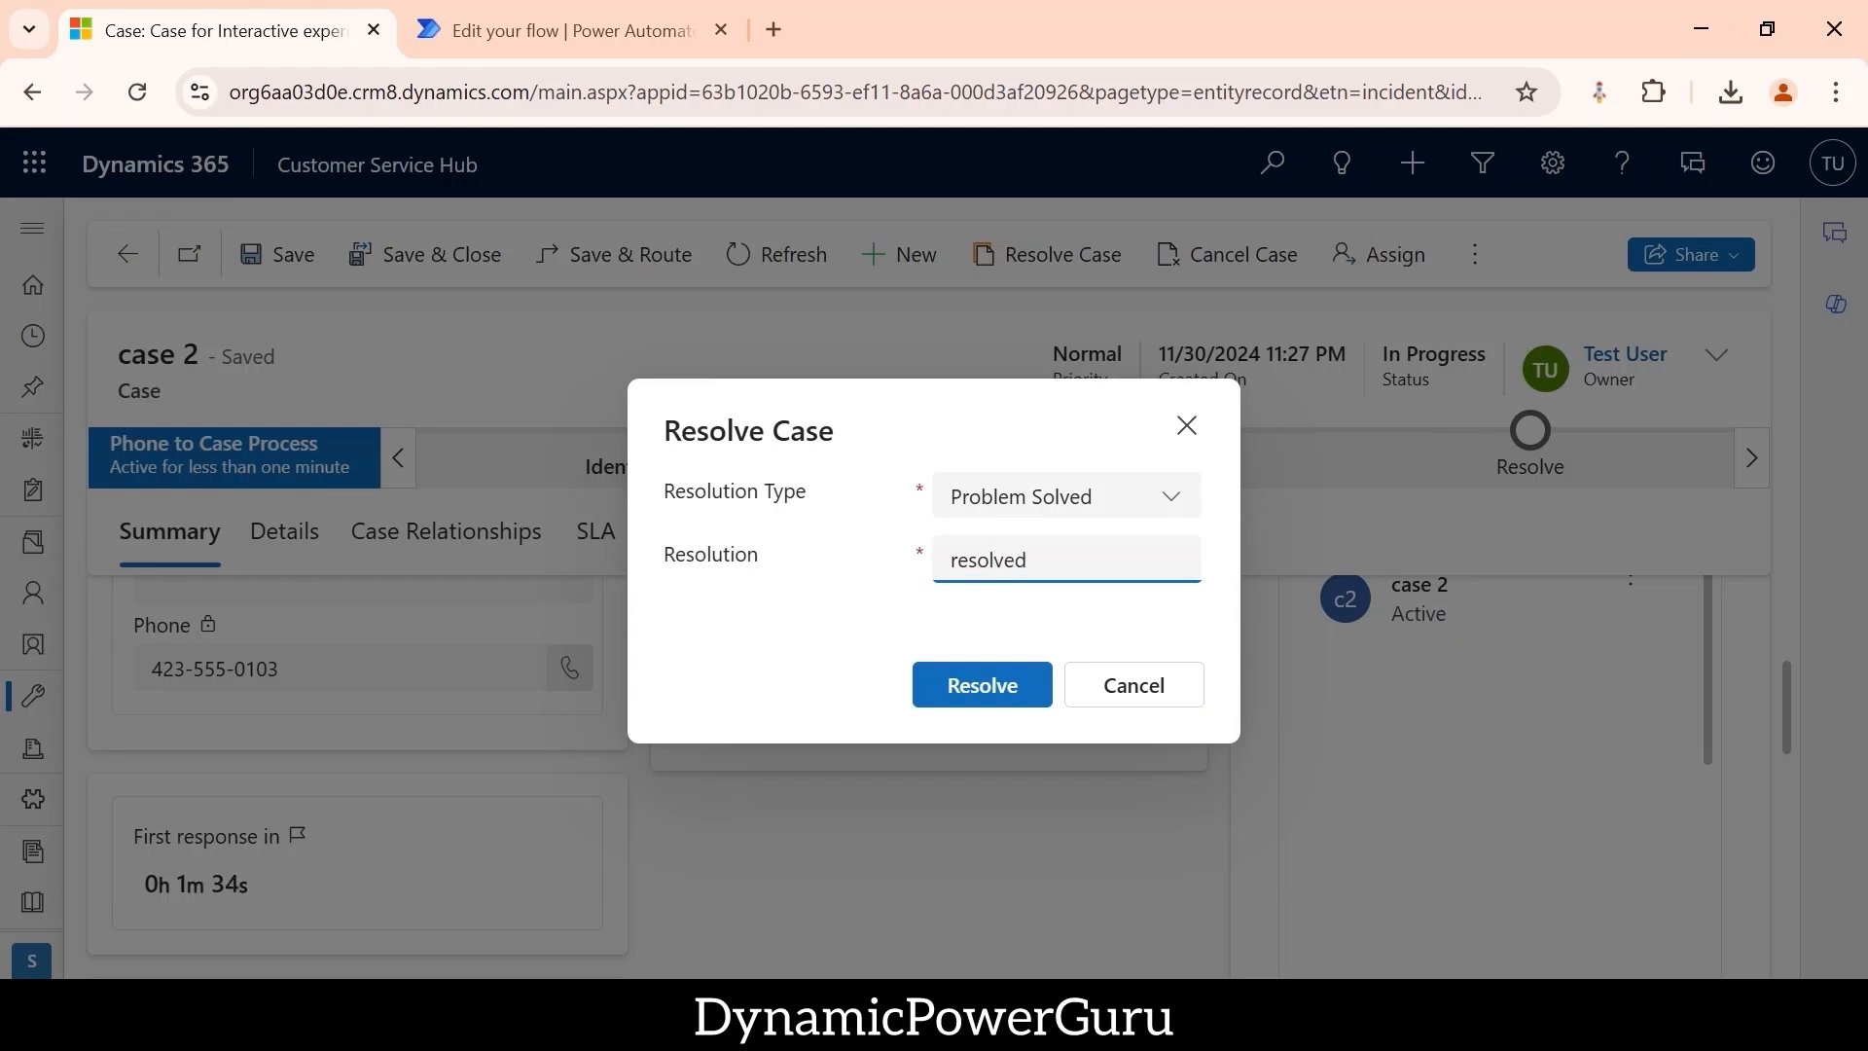
{"action": "type", "text": "lved"}
{"action": "left_click", "coordinate": [1021, 689]}
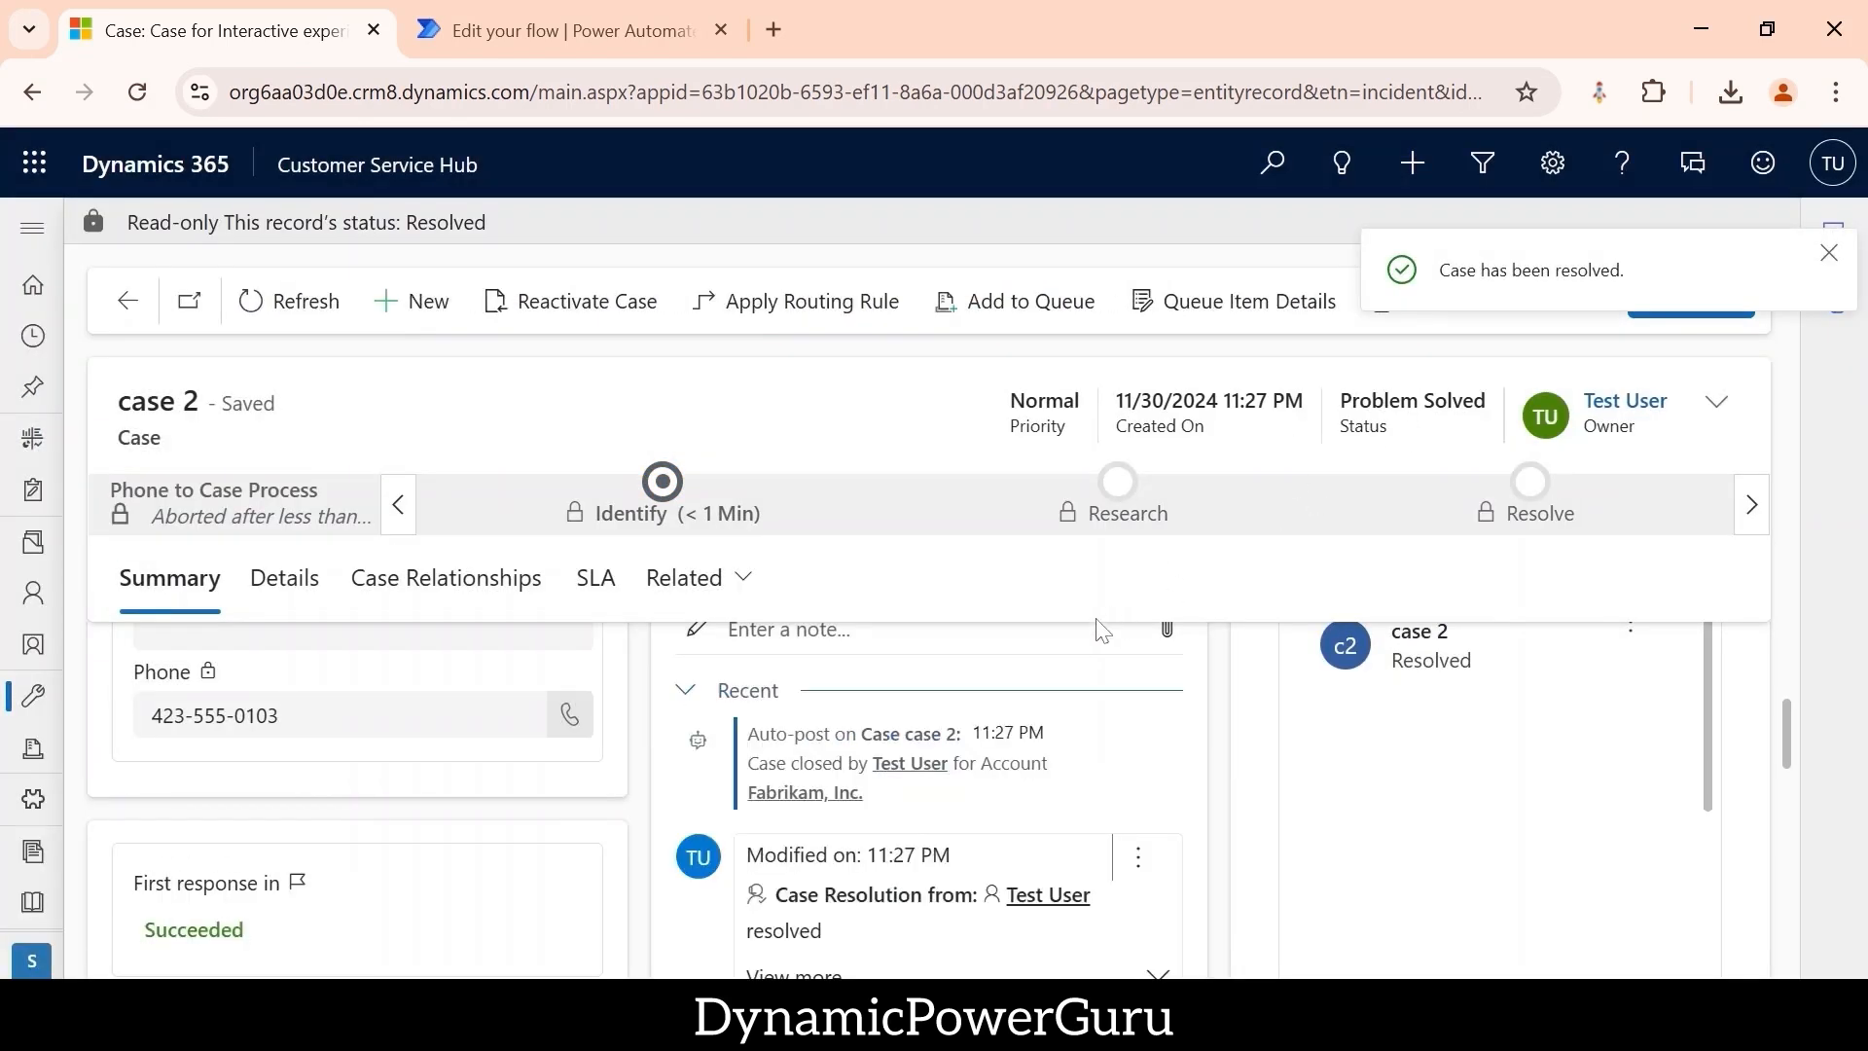
- Examine the First response timer's status on the resolved case
{"action": "scroll", "coordinate": [1109, 856], "scroll_direction": "down", "scroll_amount": 2}
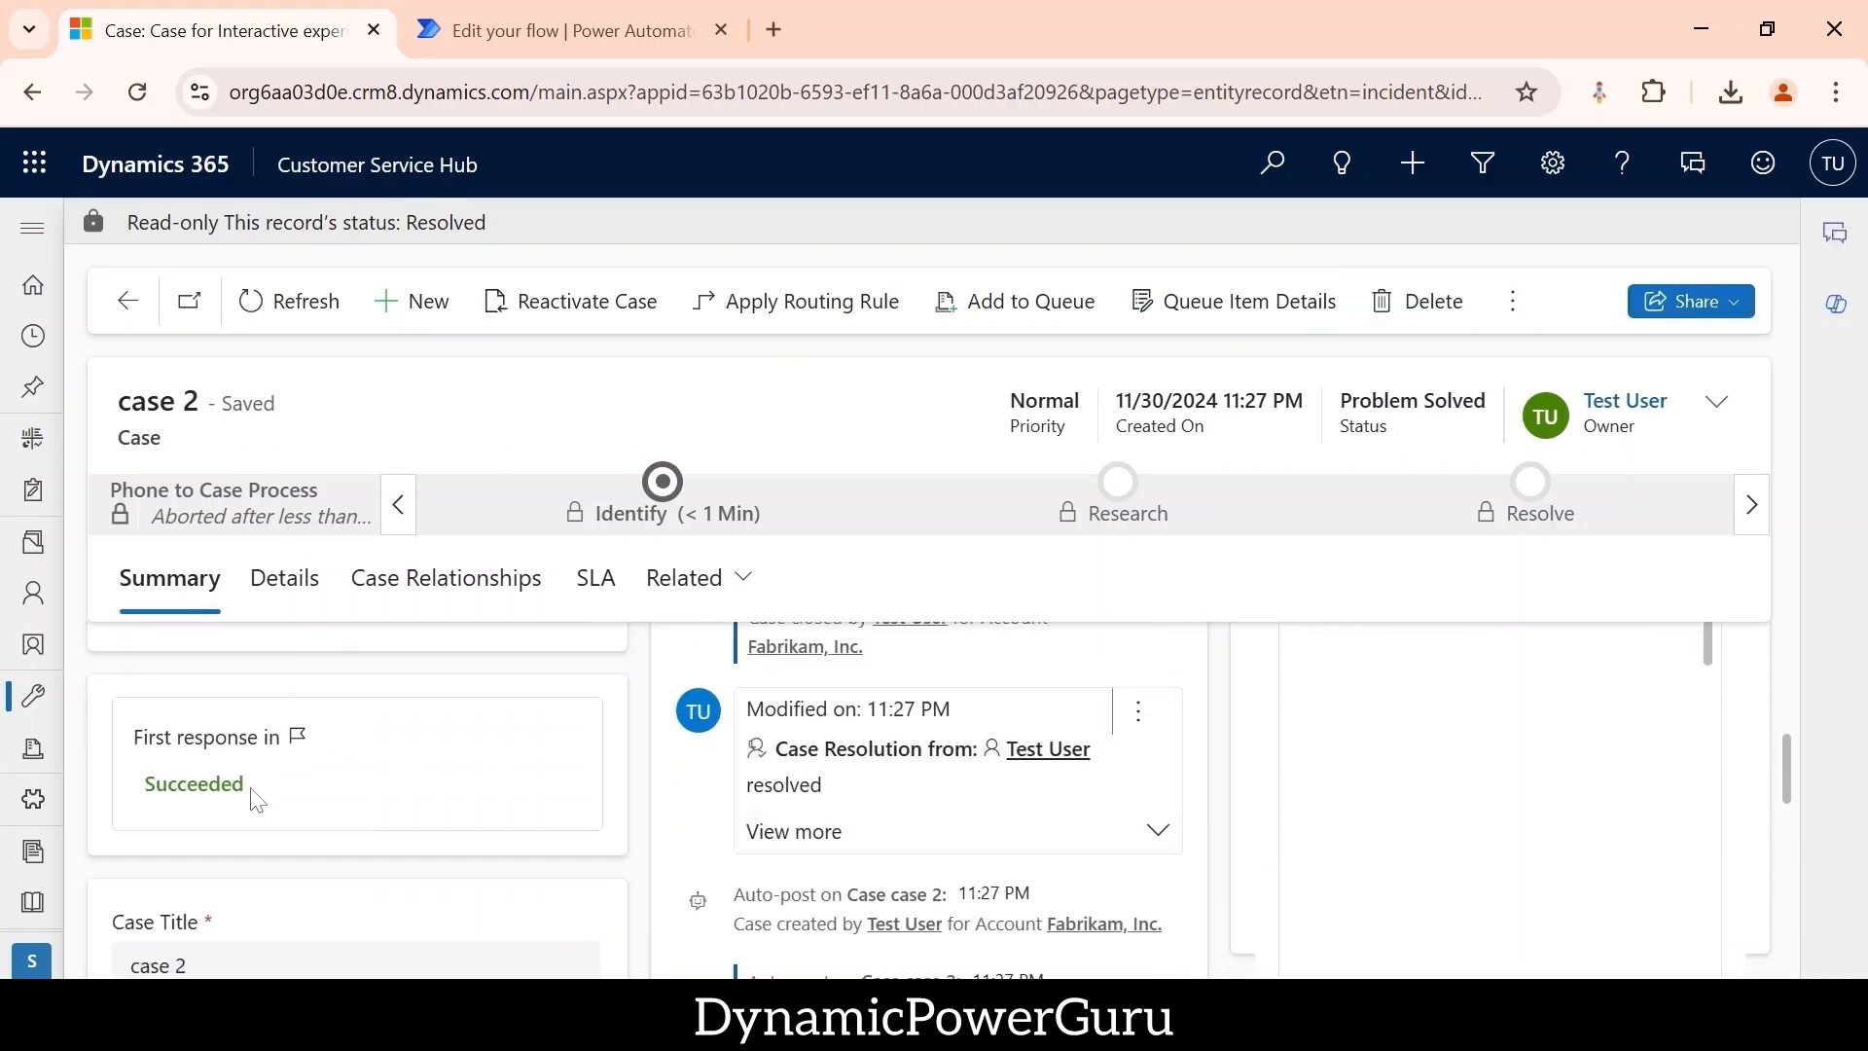
{"action": "left_click_drag", "start_coordinate": [254, 792], "coordinate": [142, 793]}
{"action": "left_click", "coordinate": [368, 798]}
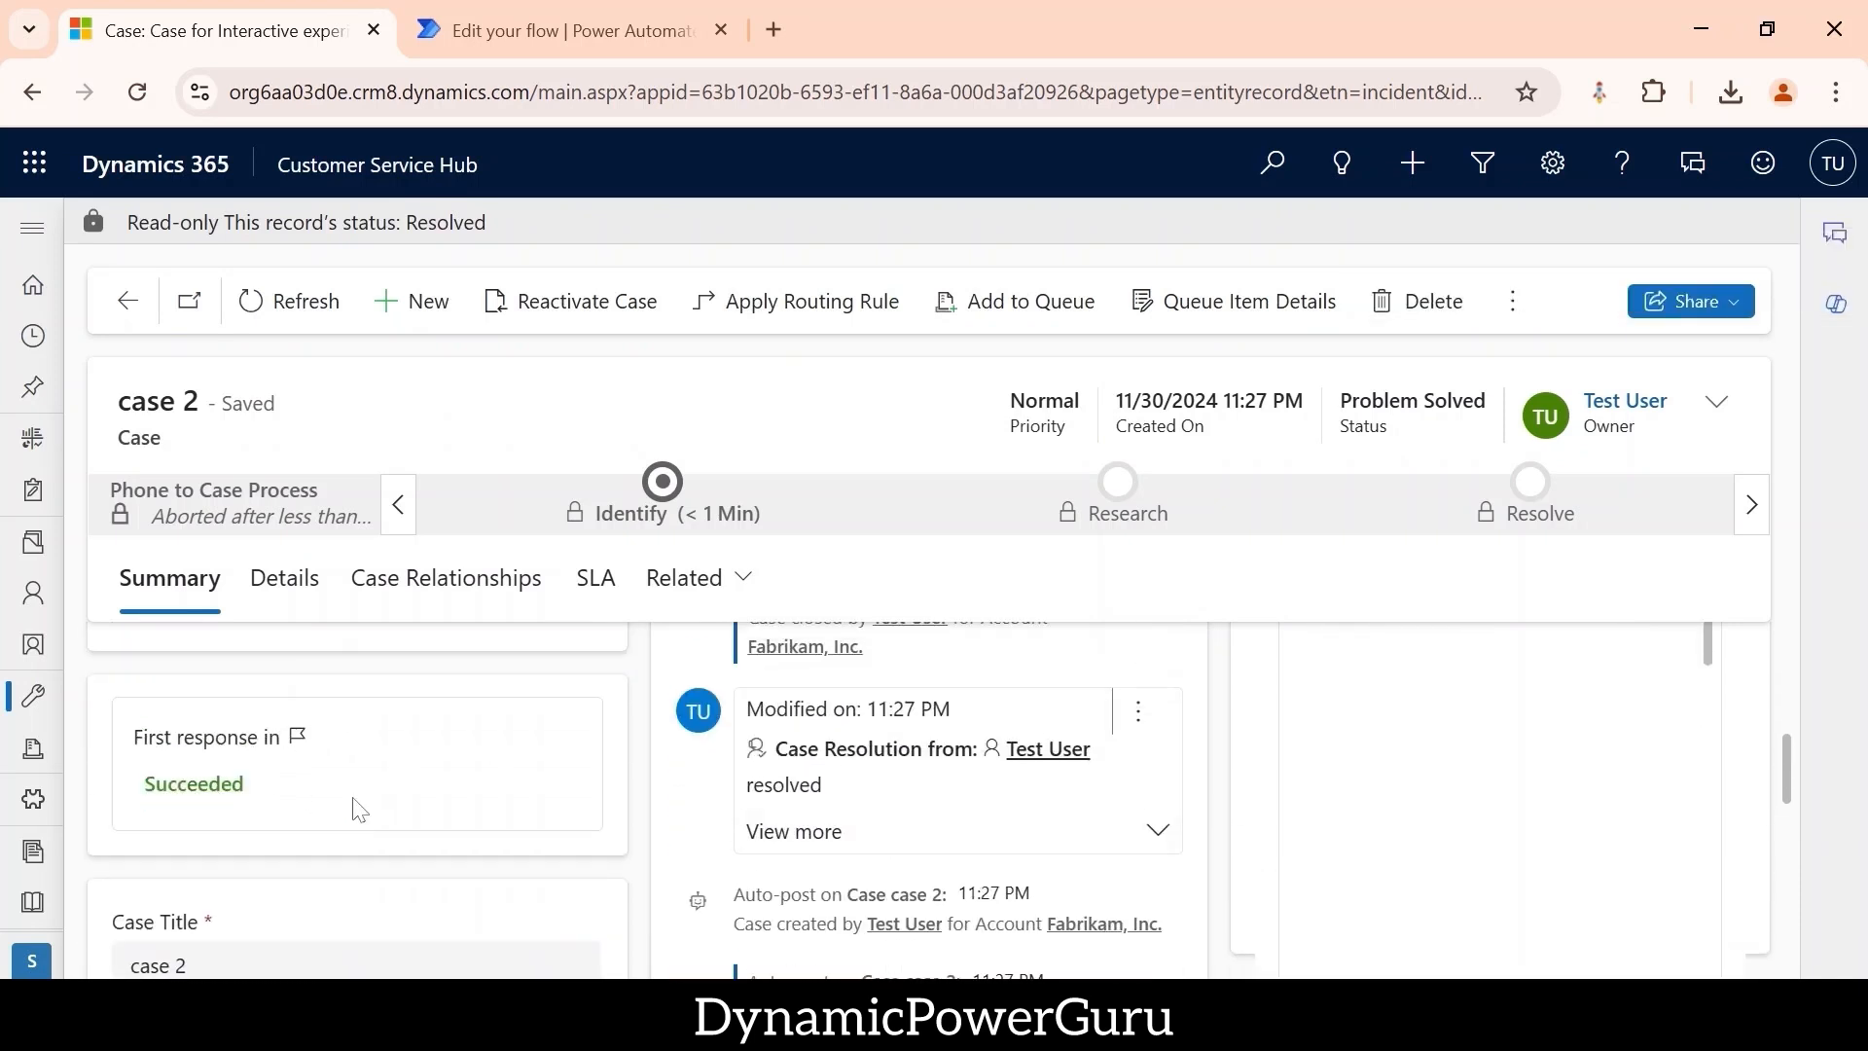